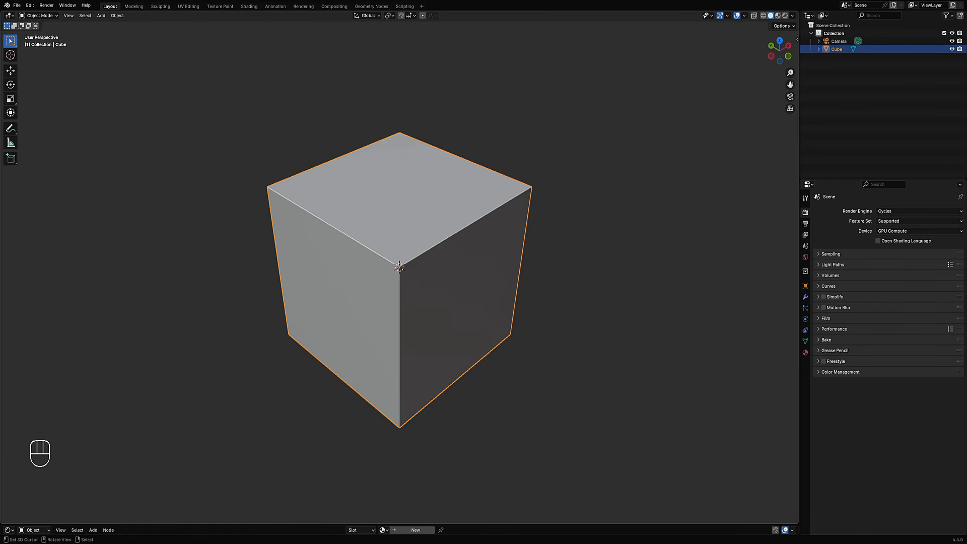
Annotate a rough rectangular outline on the cube's top face in top view, and erase it
key("ctrl+shift+x")
middle_click_drag(366, 282, 398, 210)
scroll(322, 235, "up", 3)
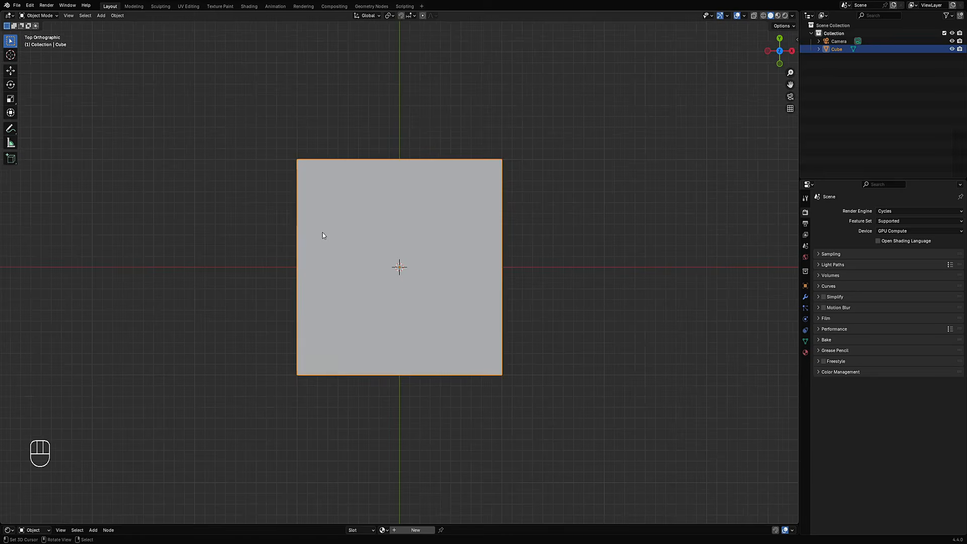
key("d")
mouse_move(391, 162)
left_mouse_down()
mouse_move(391, 247)
mouse_move(497, 160)
mouse_move(501, 250)
mouse_move(391, 255)
left_mouse_up()
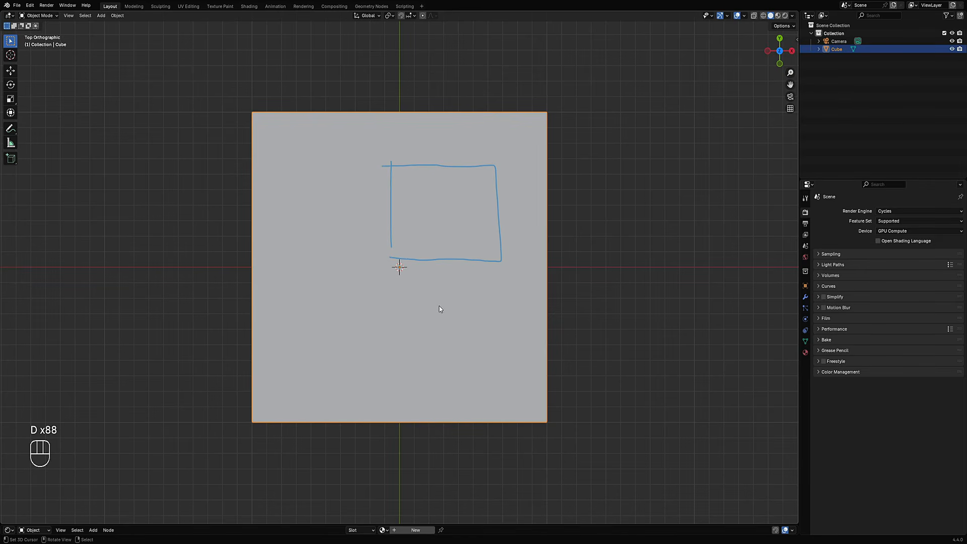
mouse_move(440, 308)
right_mouse_down()
mouse_move(431, 259)
mouse_move(513, 248)
right_mouse_up()
Annotate three horizontal lines and one vertical line across the cube in top view, and erase them
left_click_drag(228, 181, 645, 199)
left_click_drag(202, 281, 633, 275)
left_click_drag(208, 364, 601, 361)
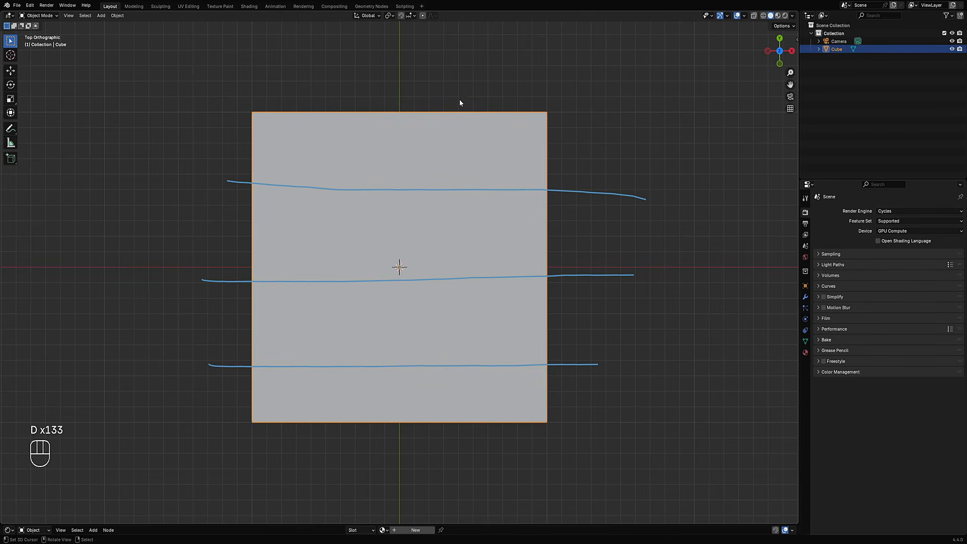
left_click_drag(459, 102, 480, 451)
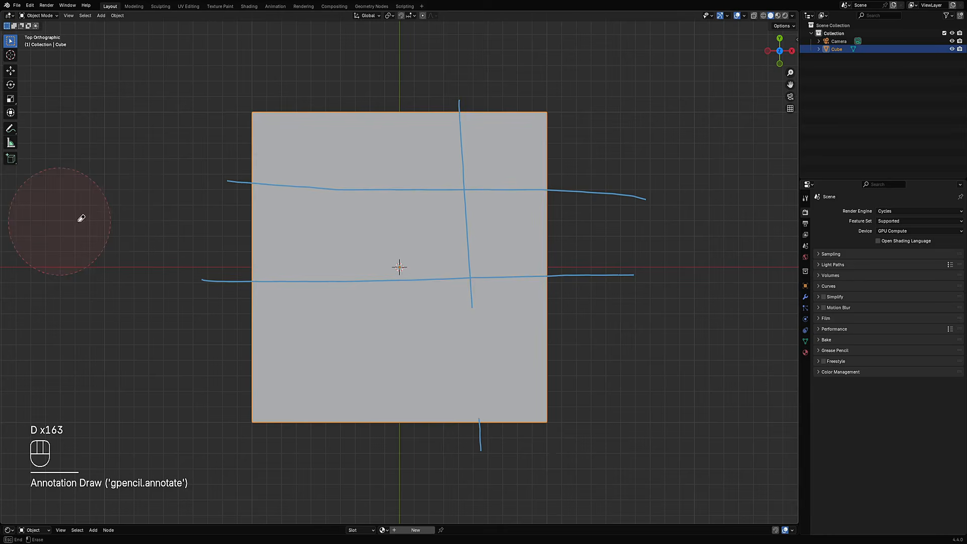
mouse_move(78, 221)
right_mouse_down()
mouse_move(575, 111)
mouse_move(653, 213)
mouse_move(496, 538)
mouse_move(451, 471)
right_mouse_up()
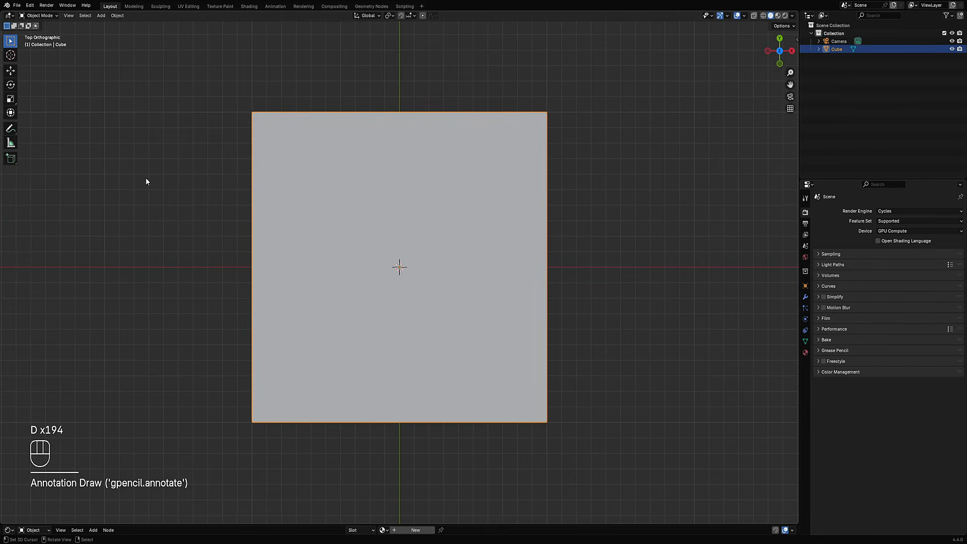
Annotate three horizontal plank divisions across the cube, with two vertical lines and small detail marks in the lowest band
left_click_drag(211, 179, 739, 195)
left_click_drag(200, 264, 759, 270)
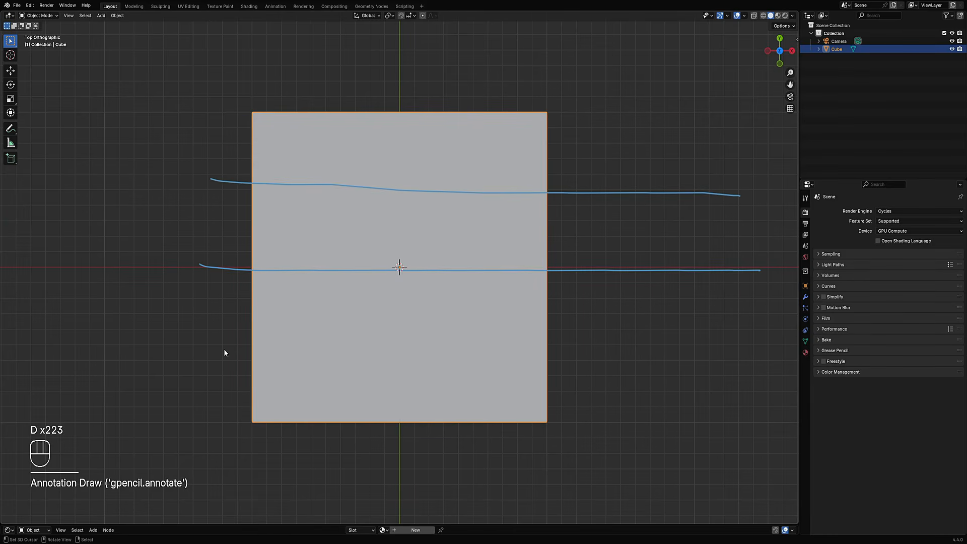
left_click_drag(224, 350, 777, 345)
left_click_drag(399, 343, 419, 484)
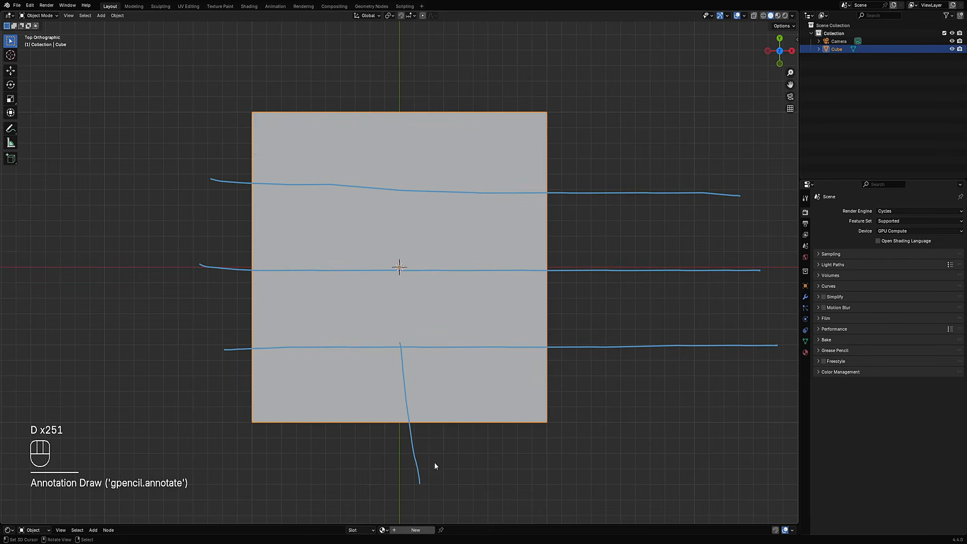
left_click_drag(468, 348, 476, 470)
mouse_move(415, 362)
left_mouse_down()
mouse_move(428, 378)
mouse_move(454, 367)
mouse_move(450, 402)
mouse_move(493, 397)
left_mouse_up()
Annotate cross marks, uneven plank edges and rough plank ends on the cube, and erase all the annotations
left_click_drag(284, 288, 342, 341)
mouse_move(315, 318)
left_mouse_down()
mouse_move(331, 300)
mouse_move(372, 326)
left_mouse_up()
left_click_drag(376, 298, 358, 320)
mouse_move(405, 290)
left_mouse_down()
mouse_move(434, 319)
mouse_move(425, 316)
left_mouse_up()
left_click_drag(253, 184, 309, 199)
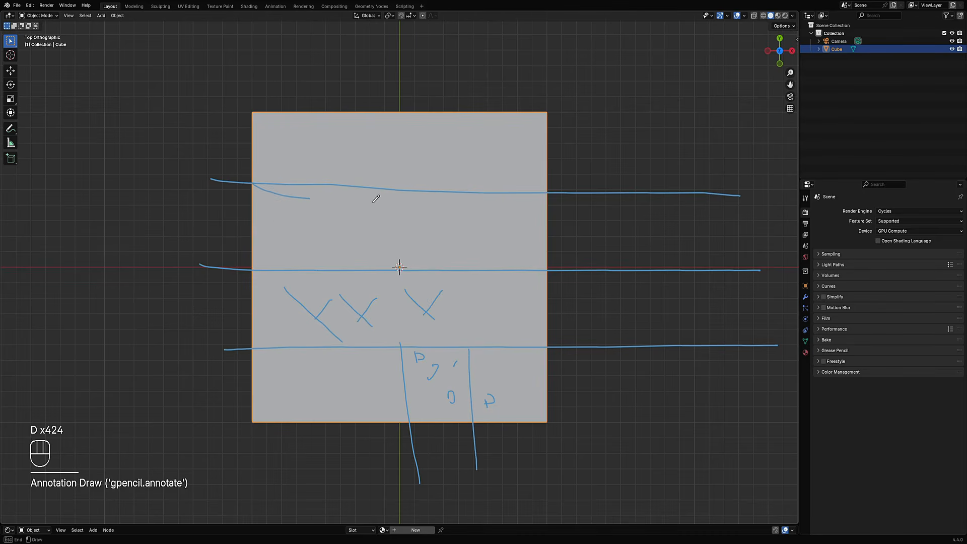
mouse_move(375, 198)
left_mouse_down()
mouse_move(450, 186)
mouse_move(598, 186)
left_mouse_up()
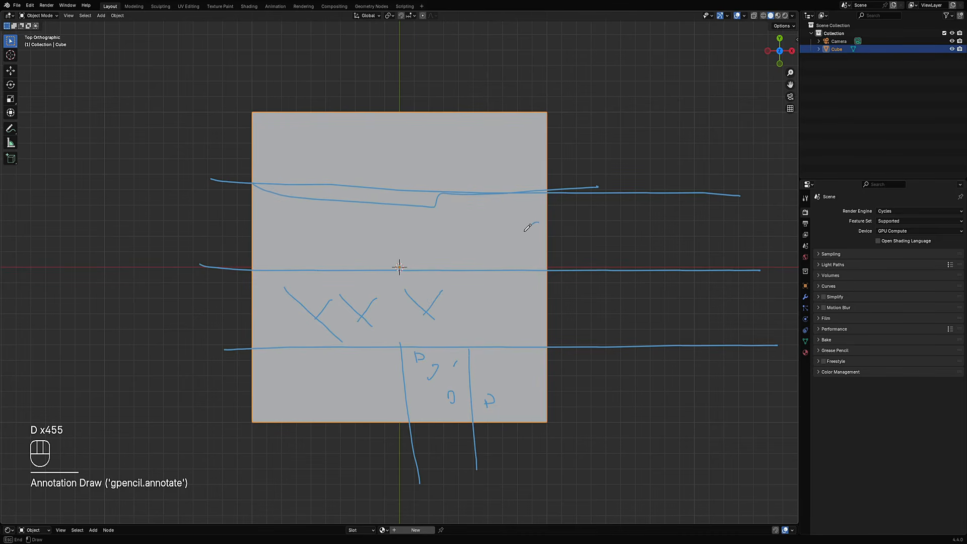
left_click_drag(538, 223, 323, 242)
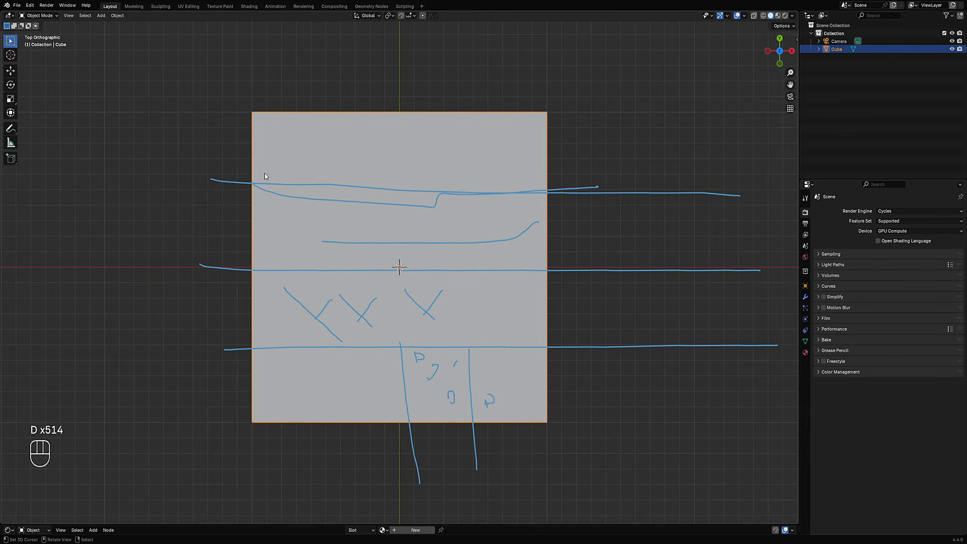
mouse_move(255, 191)
left_mouse_down()
mouse_move(254, 262)
mouse_move(253, 201)
left_mouse_up()
mouse_move(554, 200)
left_mouse_down()
mouse_move(554, 277)
mouse_move(538, 226)
left_mouse_up()
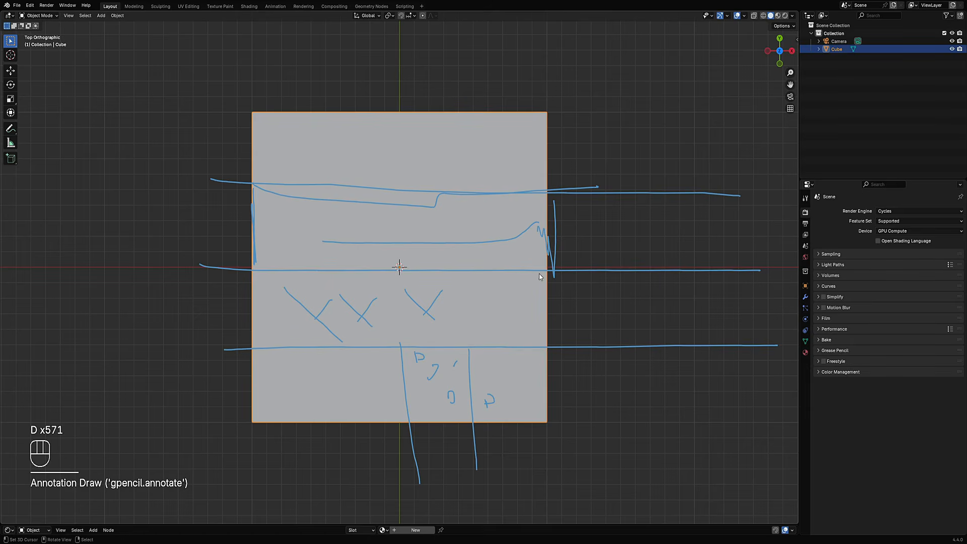
mouse_move(478, 379)
right_mouse_down()
mouse_move(443, 362)
mouse_move(645, 261)
mouse_move(258, 271)
mouse_move(419, 310)
right_mouse_up()
Examine the Creative Flow operations offered for the cube in Object Mode and in Edit Mode
middle_click_drag(419, 311, 469, 270)
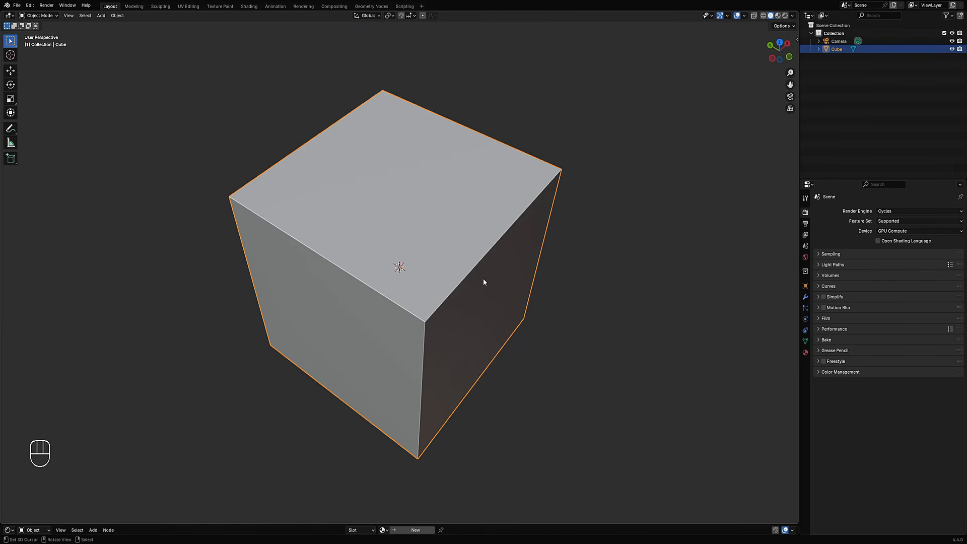
key("shift+ctrl+x")
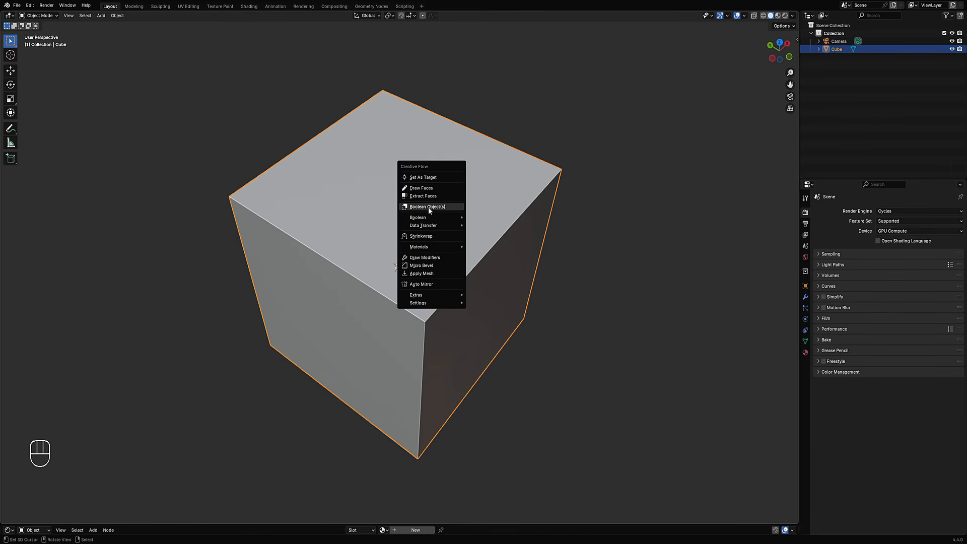
mouse_move(428, 225)
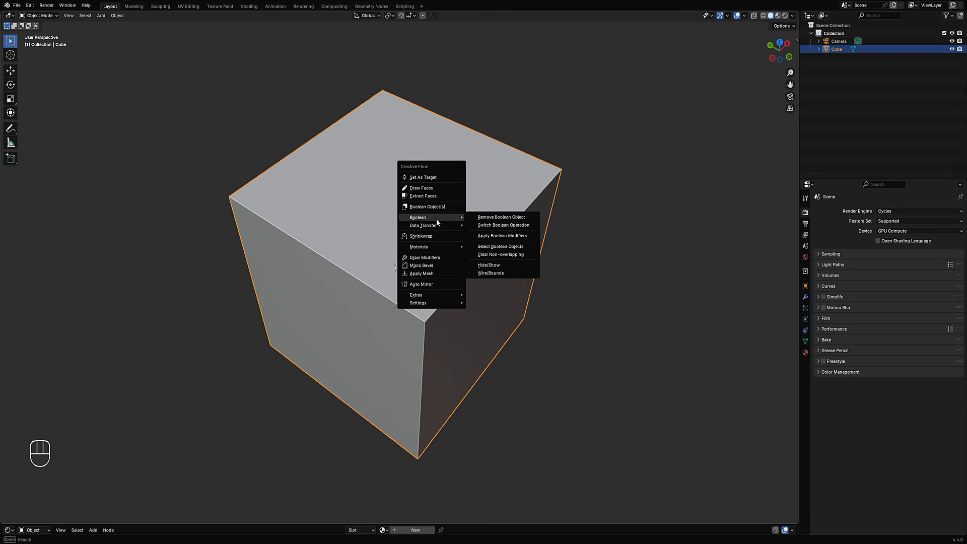
left_click(484, 222)
key("Tab")
key("shift+ctrl+x")
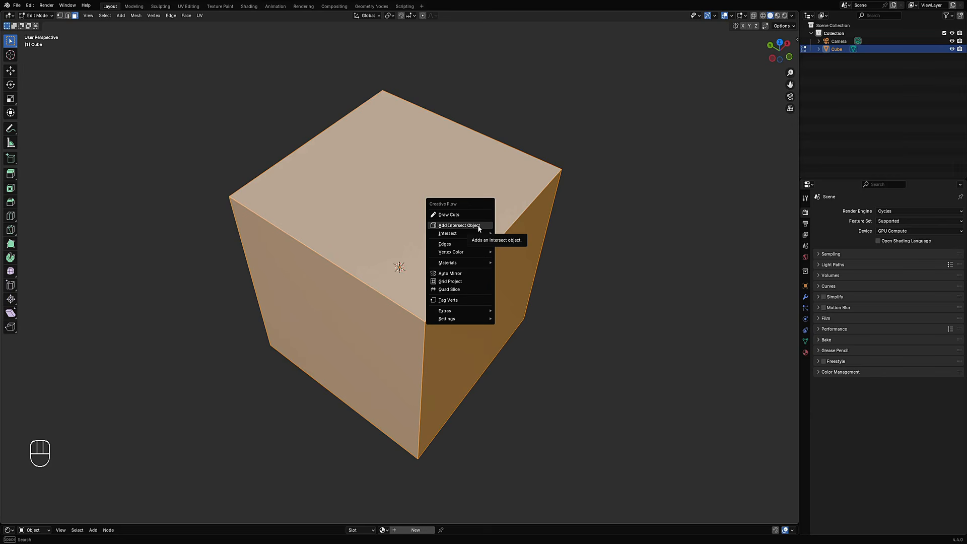
left_click(411, 239)
key("Tab")
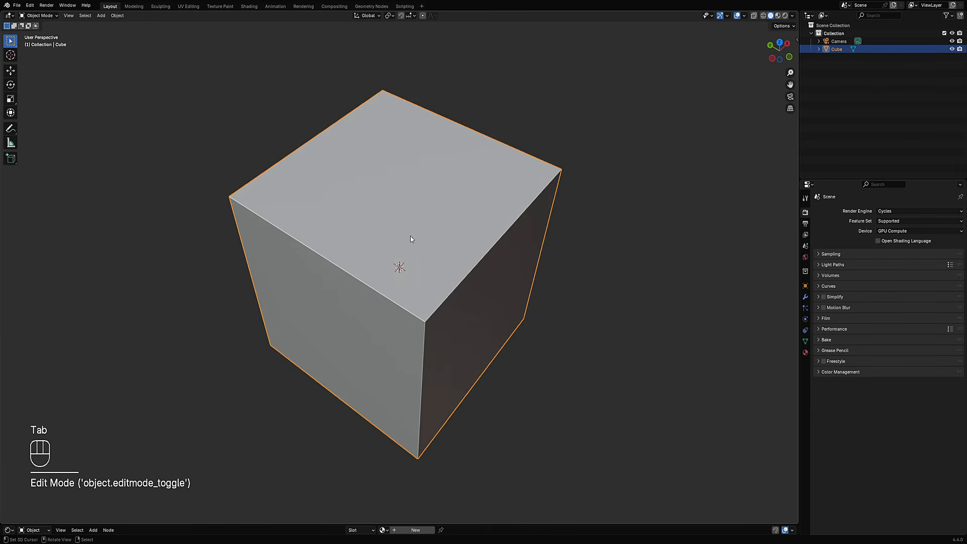
Scale the cube's entire mesh down along the Z axis into a flat slab
key("Tab")
key("a")
key("s")
key("z")
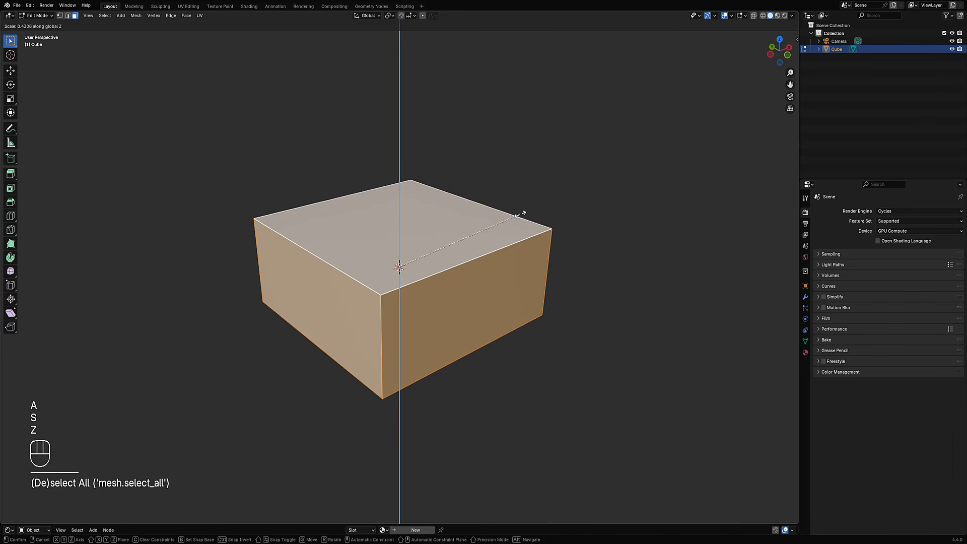
right_click(521, 214)
key("s")
key("z")
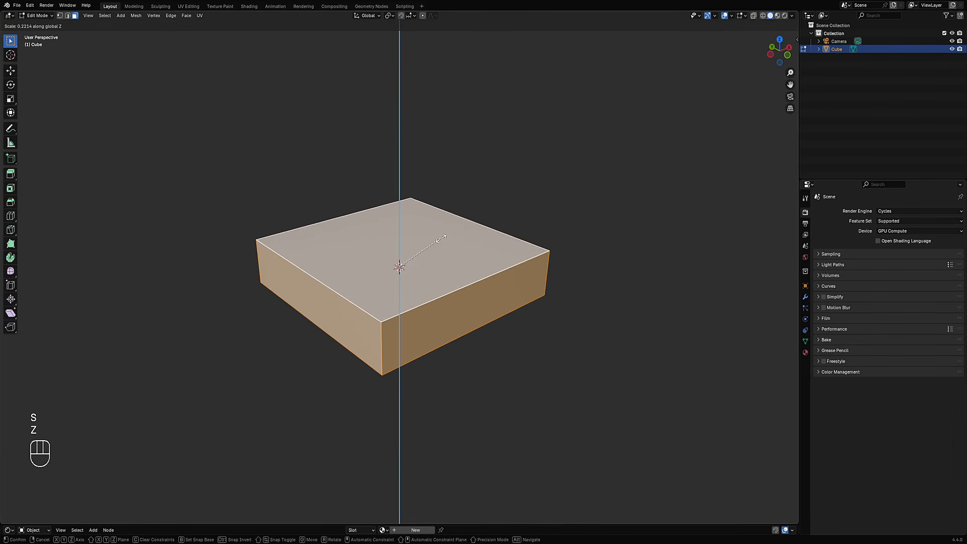
left_click(401, 250)
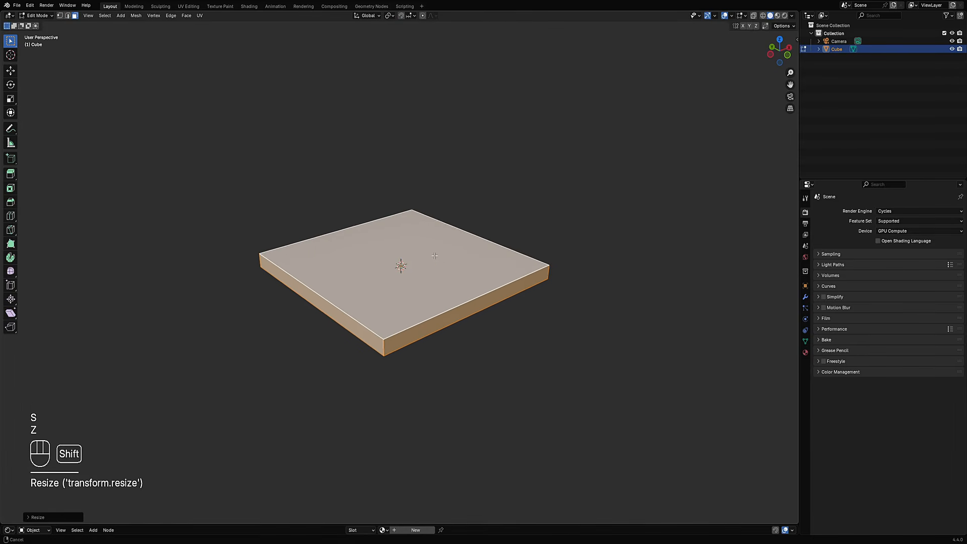
Scale the slab down further along the Z axis to make it thinner
scroll(601, 216, "up", 3)
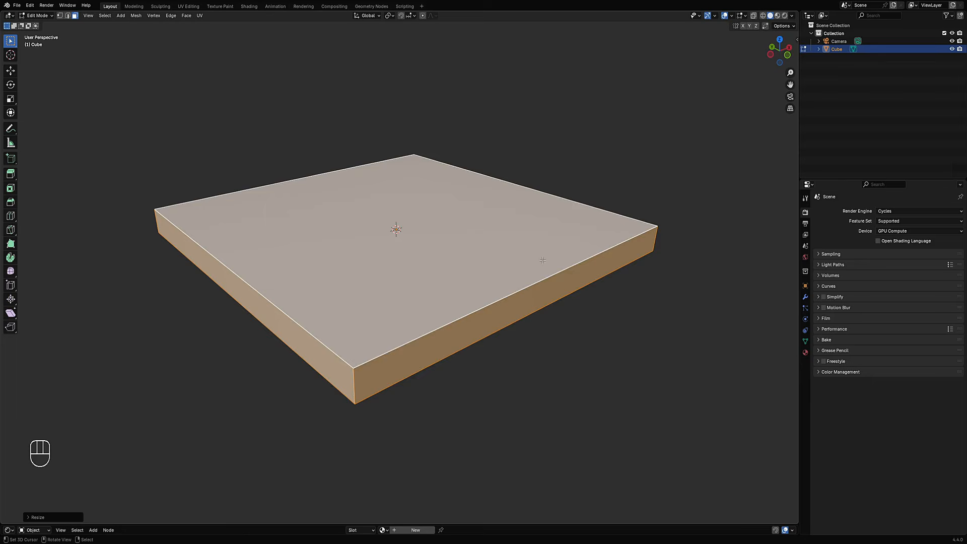
middle_click_drag(543, 259, 619, 210)
key("s")
key("z")
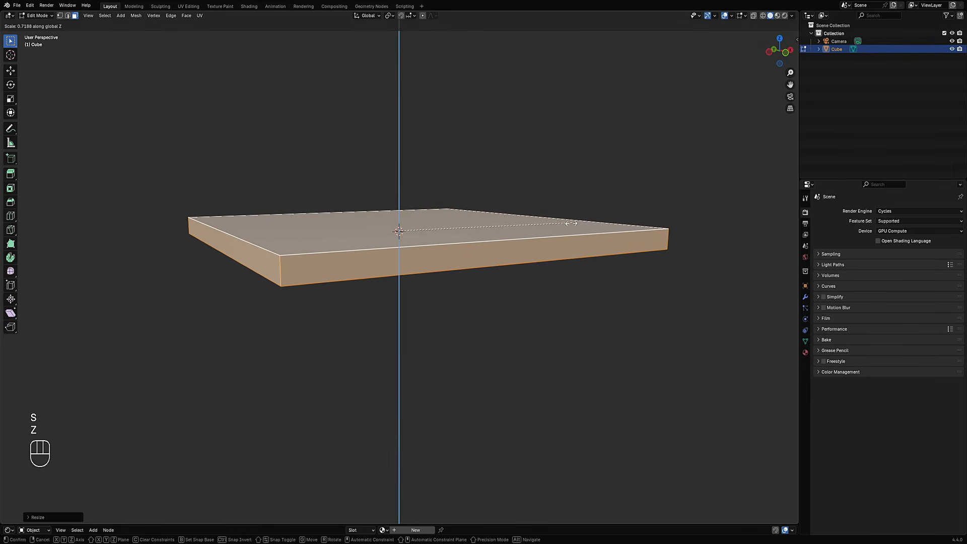
left_click(542, 232)
middle_click_drag(514, 155, 500, 239)
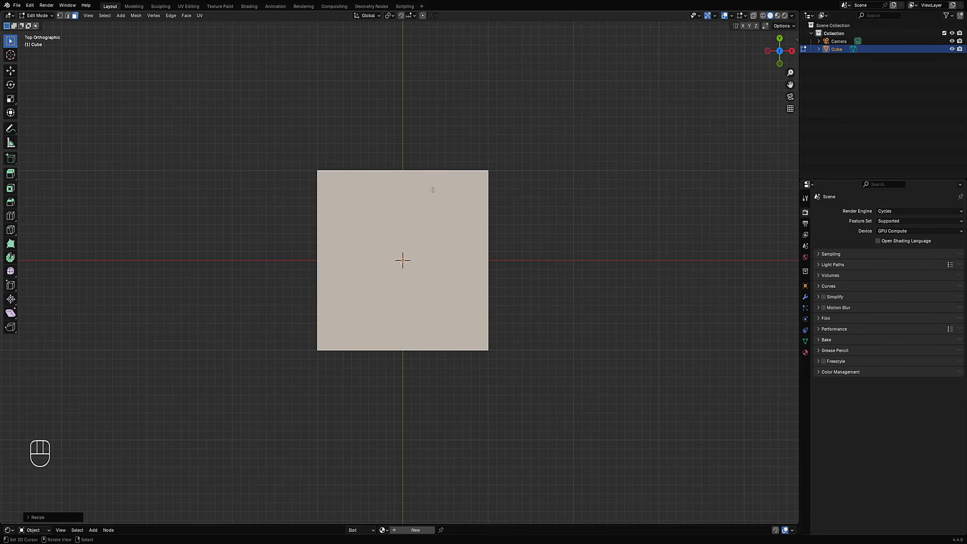
Fine-tune the slab's thickness by rescaling its mesh along the Z axis in Edit Mode
scroll(439, 188, "up", 4)
key("Tab")
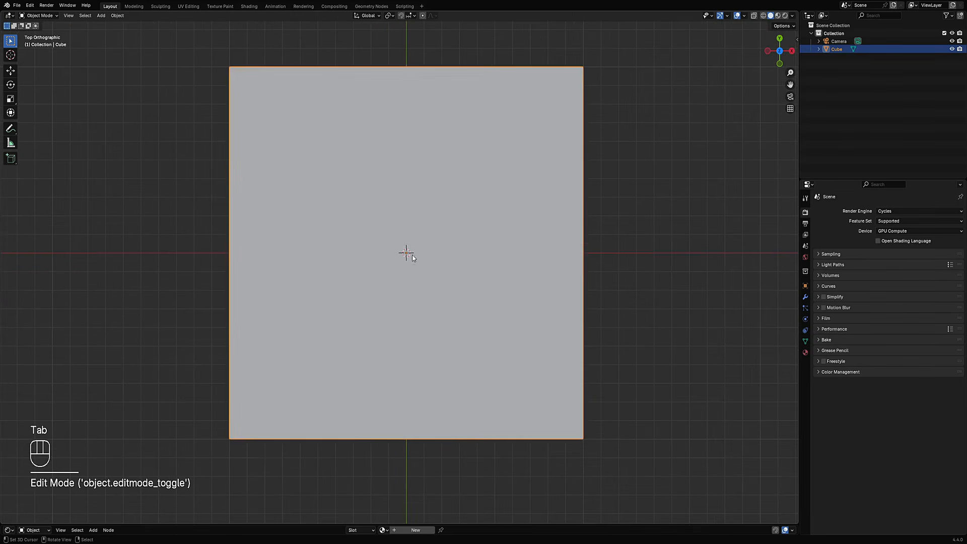
middle_click_drag(439, 188, 427, 280)
key("Tab")
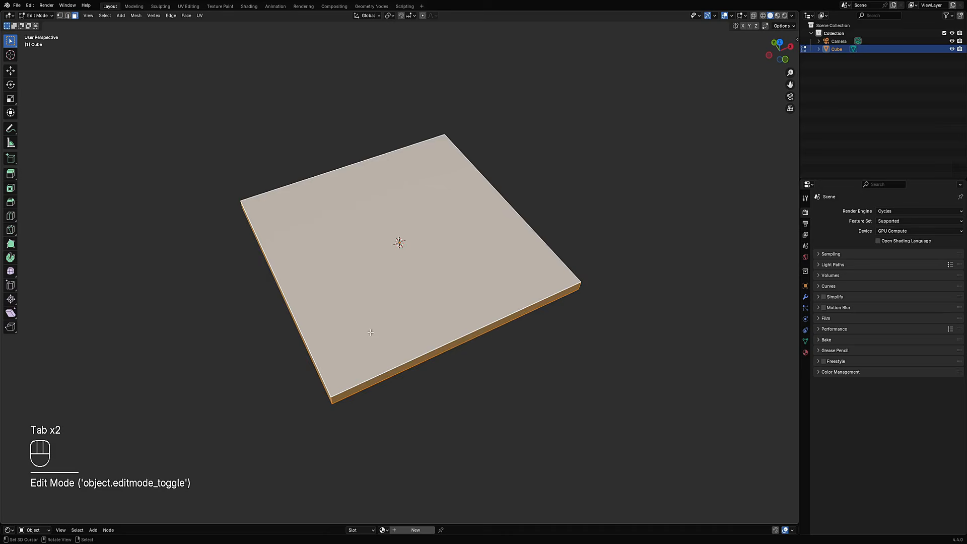
middle_click_drag(370, 332, 344, 315)
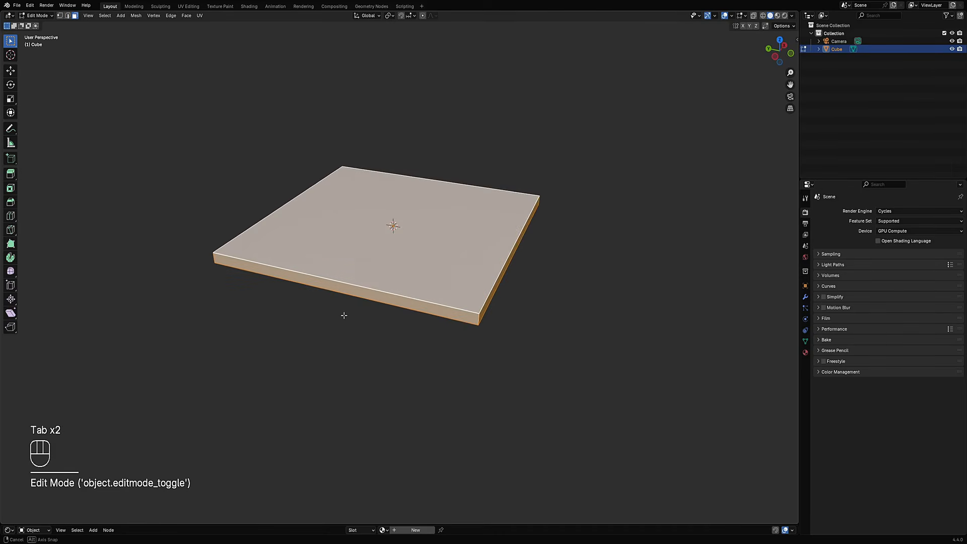
key("s")
key("z")
left_click(542, 227)
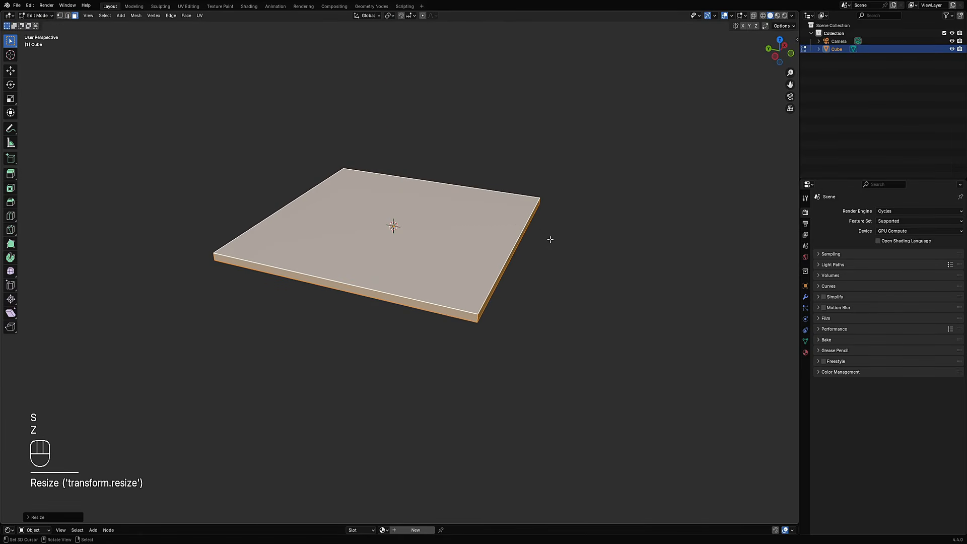
key("s")
key("z")
left_click(626, 216)
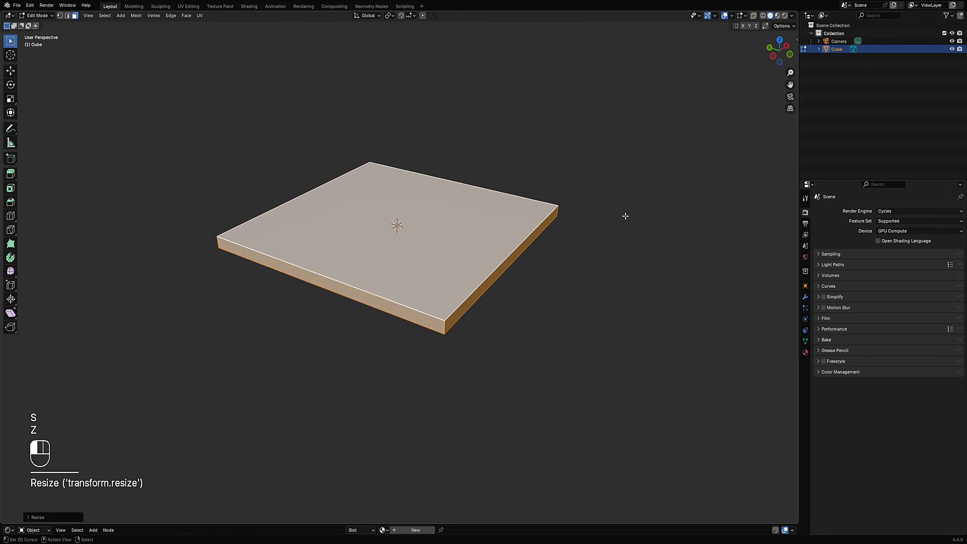
Add three evenly spaced loop cuts parallel to the X axis, dividing the slab into four planks
middle_click_drag(626, 216, 315, 169)
key("ctrl+r")
scroll(308, 292, "up", 2)
left_click(308, 292)
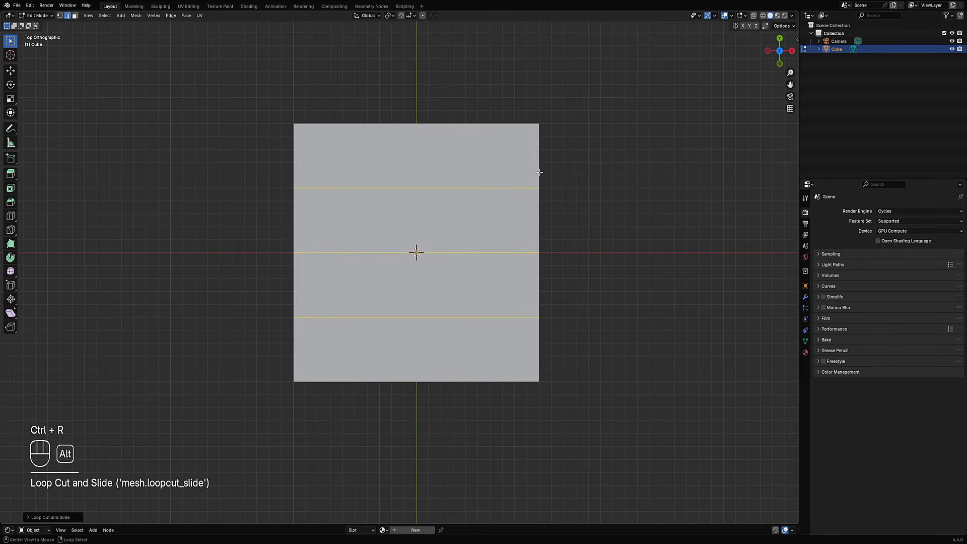
Select the top edge of the plank division nearest the slab's front long side
middle_click_drag(427, 227, 496, 229)
scroll(496, 229, "up", 2)
scroll(496, 228, "up", 1)
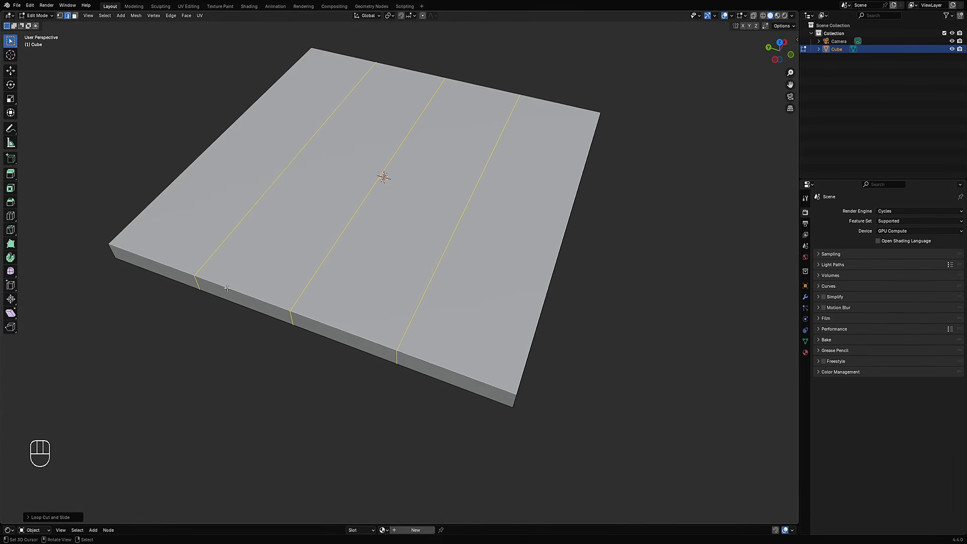
middle_click_drag(397, 270, 370, 281)
left_click(350, 282)
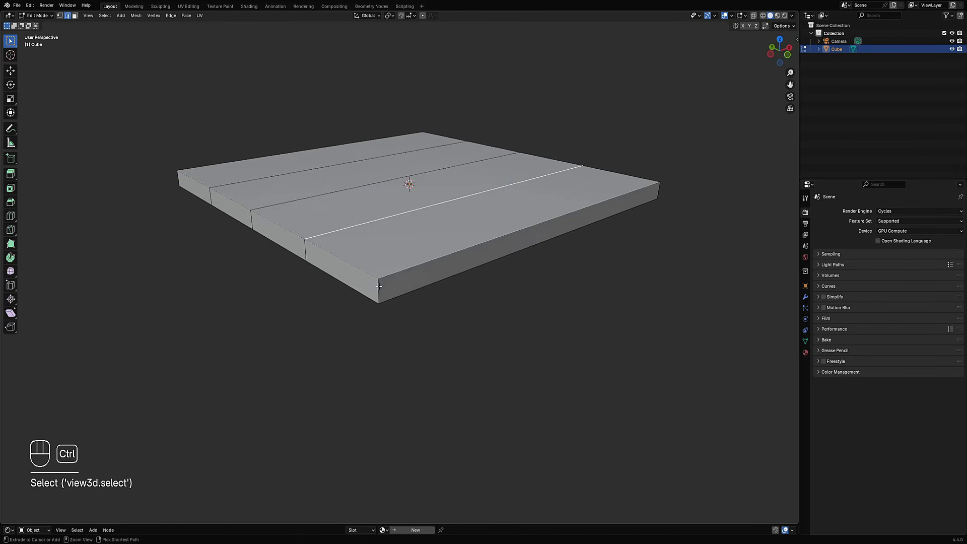
Try a loop cut around the slab's sides just below the top surface, and undo it
key("ctrl+r")
left_click(377, 280)
left_click(381, 281)
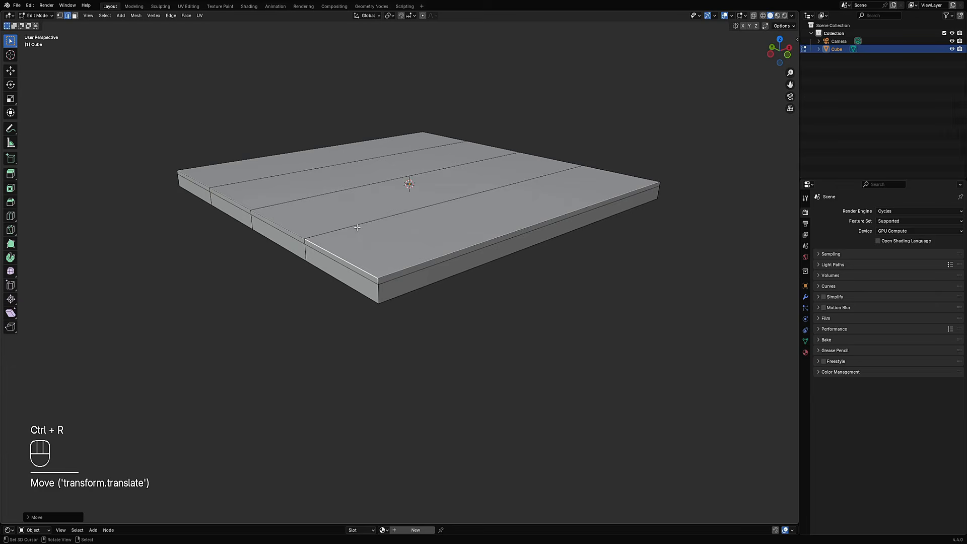
key("ctrl+z")
key("ctrl+z")
key("ctrl+z")
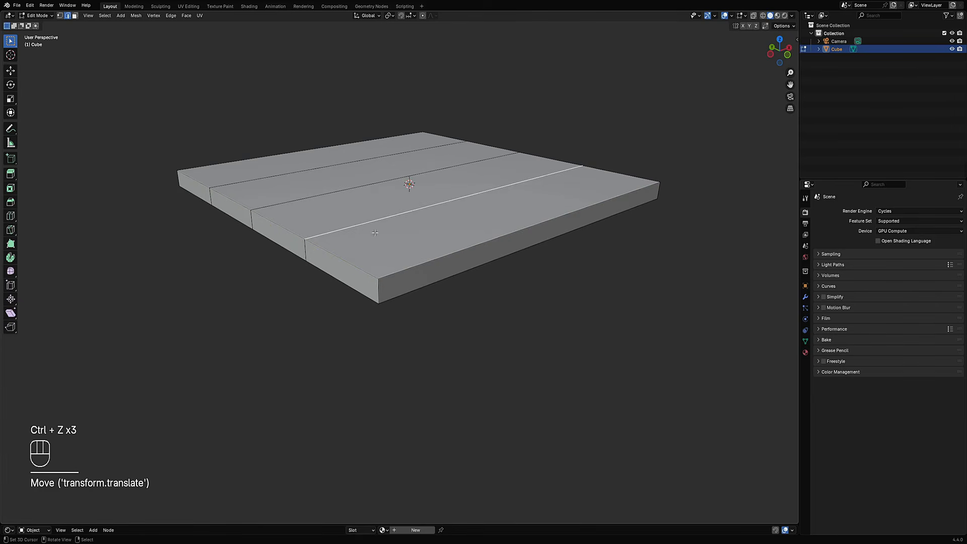
Bevel the top edges of the three plank divisions and both outer long sides with a single segment
middle_click_drag(359, 229, 446, 332)
left_click(446, 335, "shift")
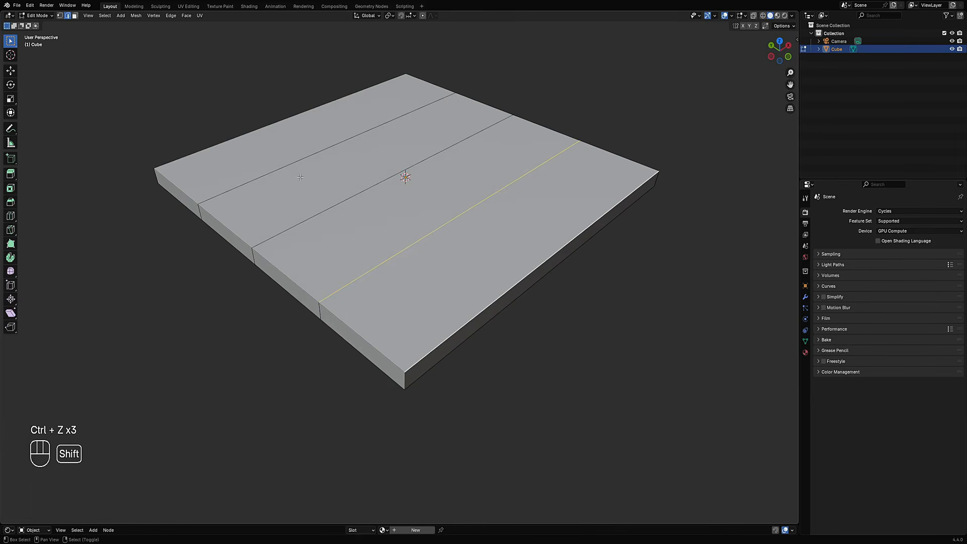
left_click(229, 141, "shift")
left_click(327, 149, "shift")
left_click(346, 209, "shift")
middle_click_drag(509, 267, 501, 247, "shift")
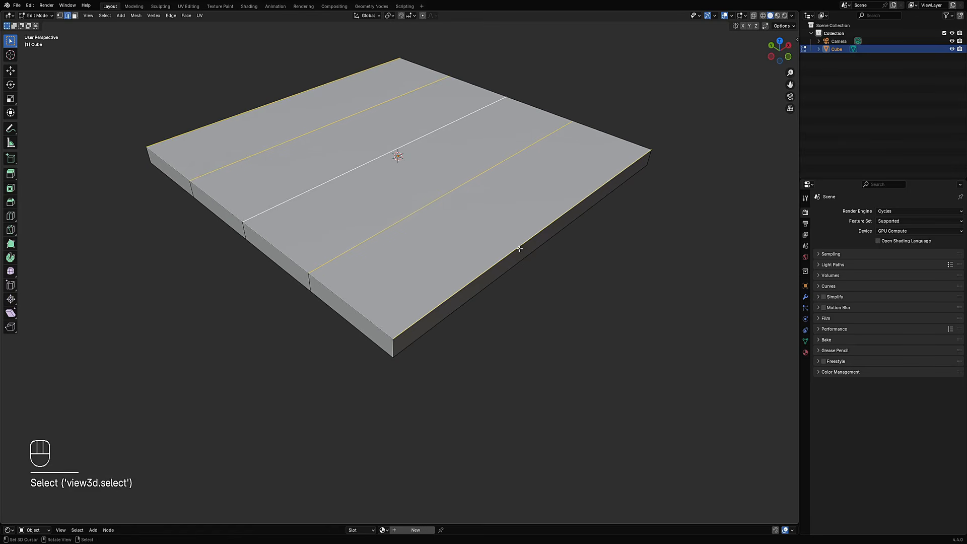
key("ctrl+b")
scroll(564, 252, "up", 1)
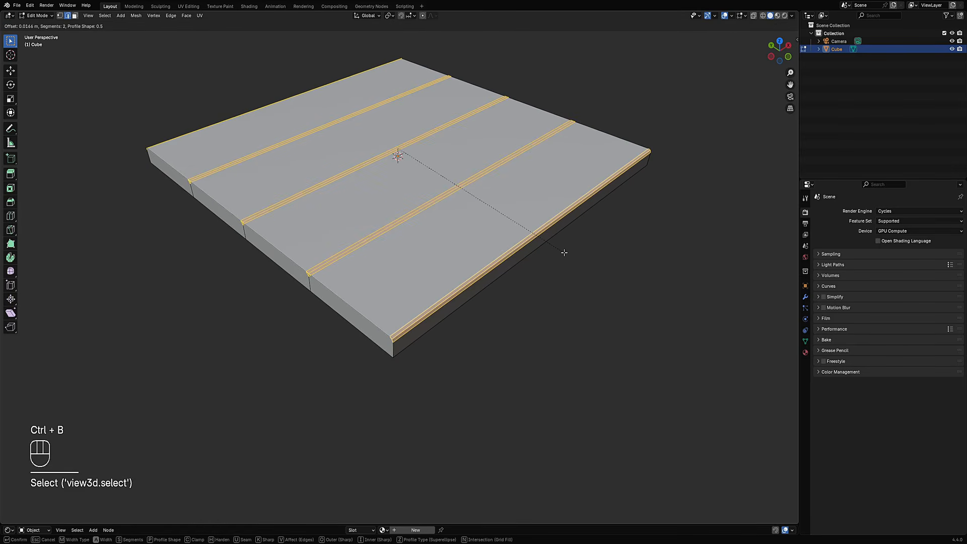
scroll(564, 252, "down", 1)
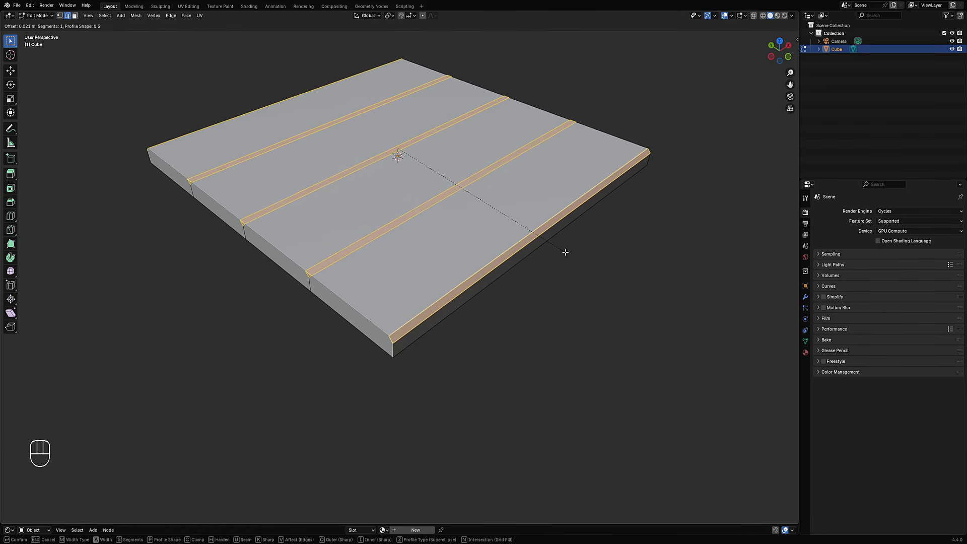
left_click(564, 250)
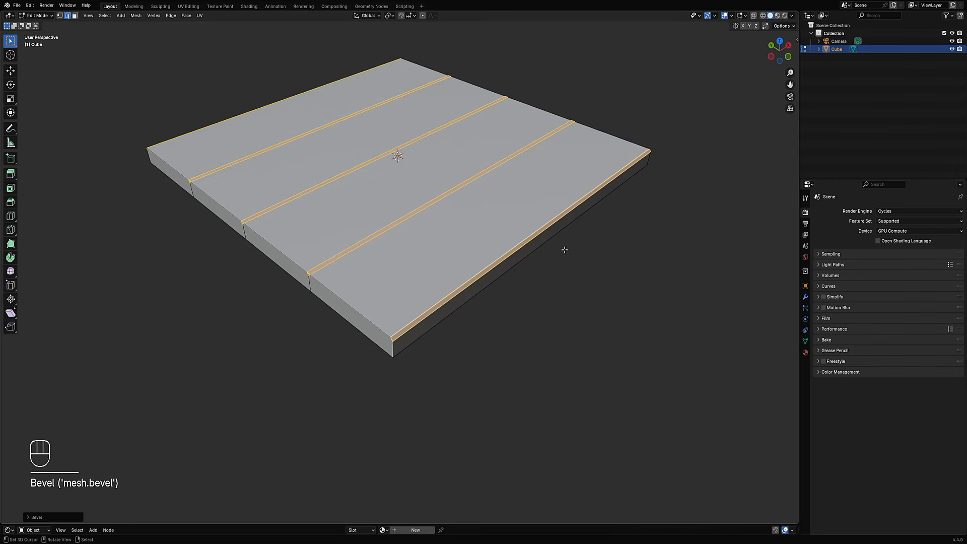
Try a centred loop cut along the bevel strip of each of the three plank divisions
middle_click_drag(564, 251, 525, 278)
middle_click_drag(325, 294, 361, 286, "shift")
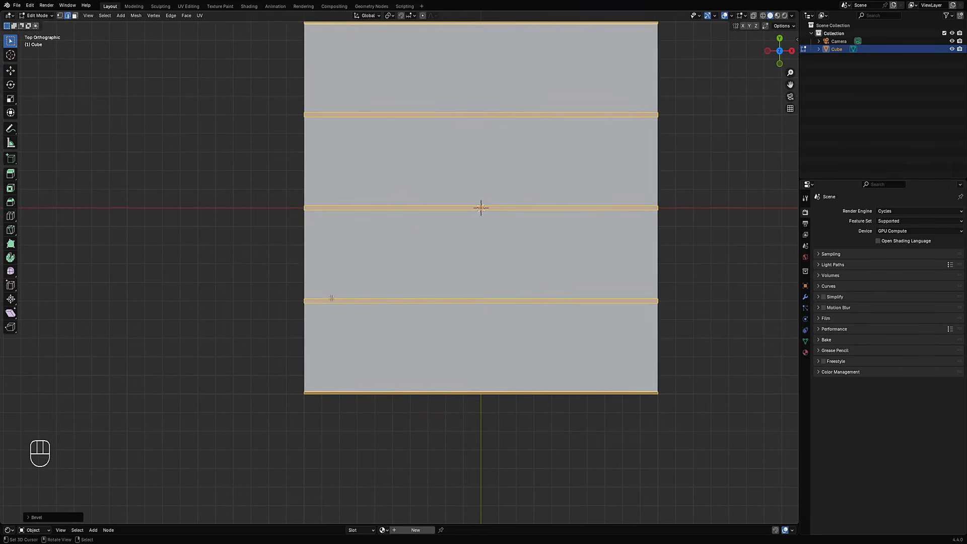
scroll(331, 298, "up", 1)
middle_click_drag(303, 317, 367, 253)
scroll(367, 253, "up", 2)
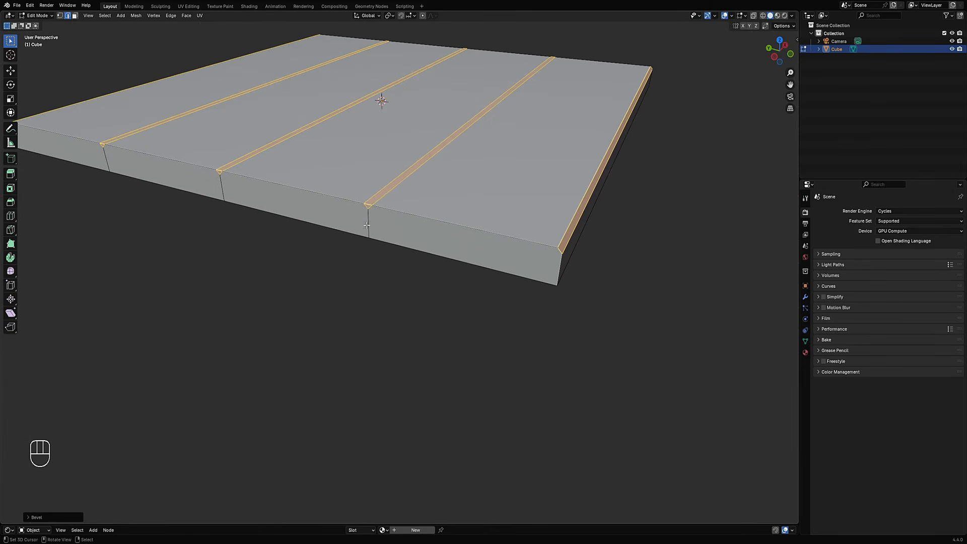
key("ctrl+r")
left_click(369, 205)
left_click(370, 205)
middle_click_drag(241, 194, 386, 267, "shift")
scroll(386, 267, "up", 2)
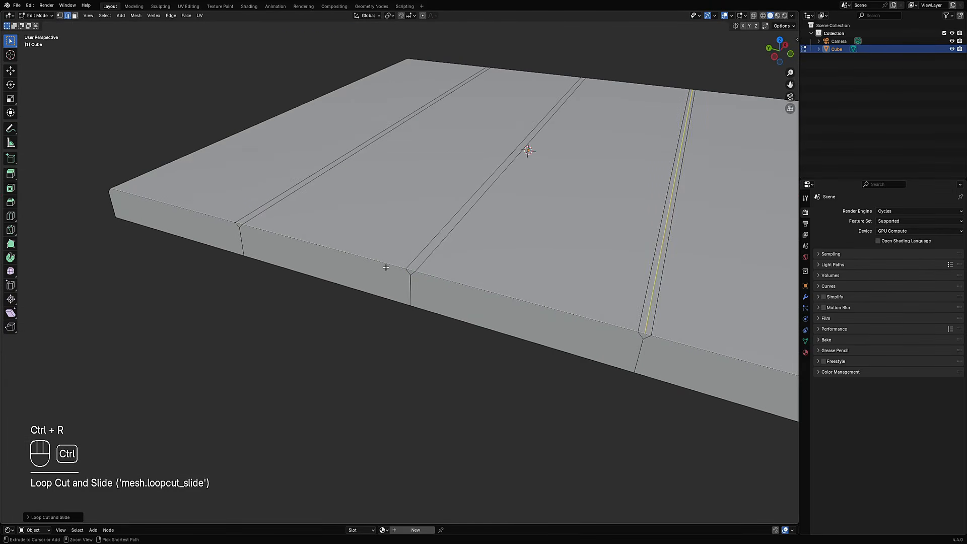
key("ctrl+r")
left_click(408, 267)
left_click(408, 268)
key("ctrl+r")
left_click(240, 224)
left_click(240, 223)
scroll(381, 256, "down", 4)
scroll(470, 255, "up", 6)
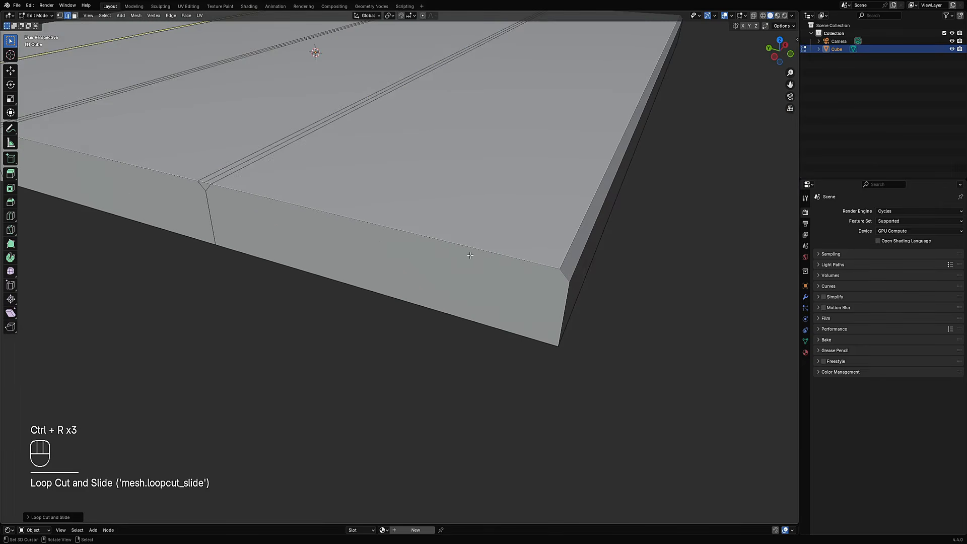
scroll(539, 292, "down", 2)
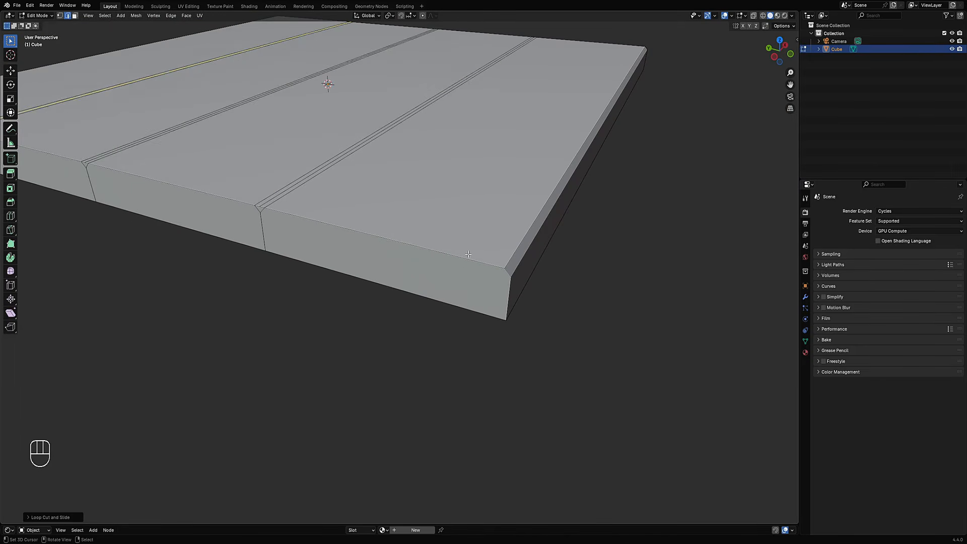
Undo the three loop cuts in the bevel strips
key("ctrl+z")
key("ctrl+z")
key("ctrl+z")
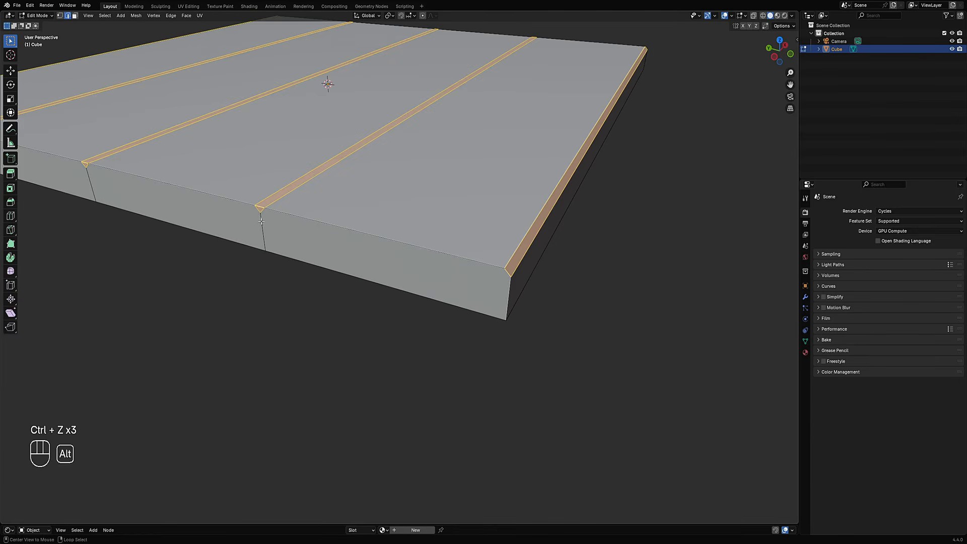
Delete the top bevel strip and its two end triangles at the plank division nearest the slab's front long side
key("alt+a")
left_click(266, 200)
key("3")
right_click(268, 202)
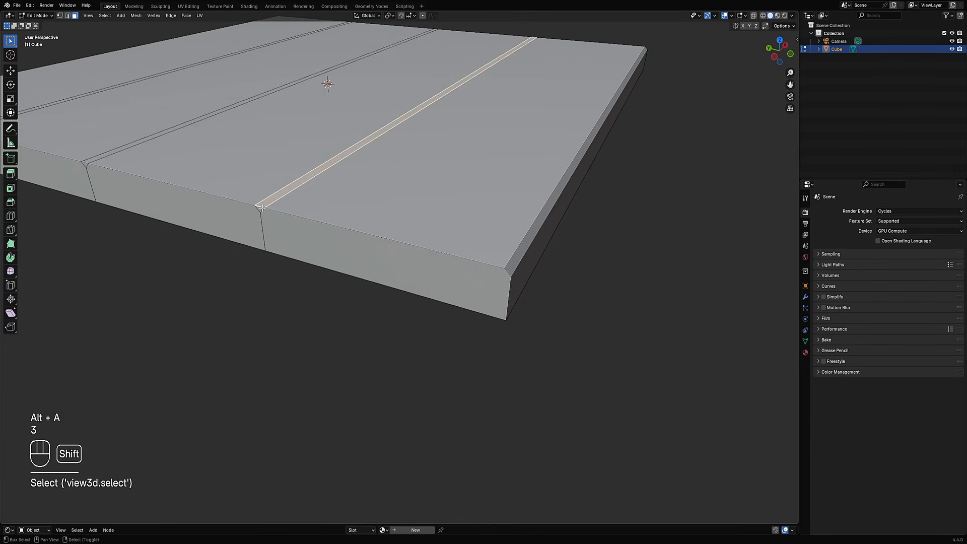
right_click(261, 207, "shift")
middle_click_drag(578, 197, 414, 191)
scroll(414, 191, "down", 1)
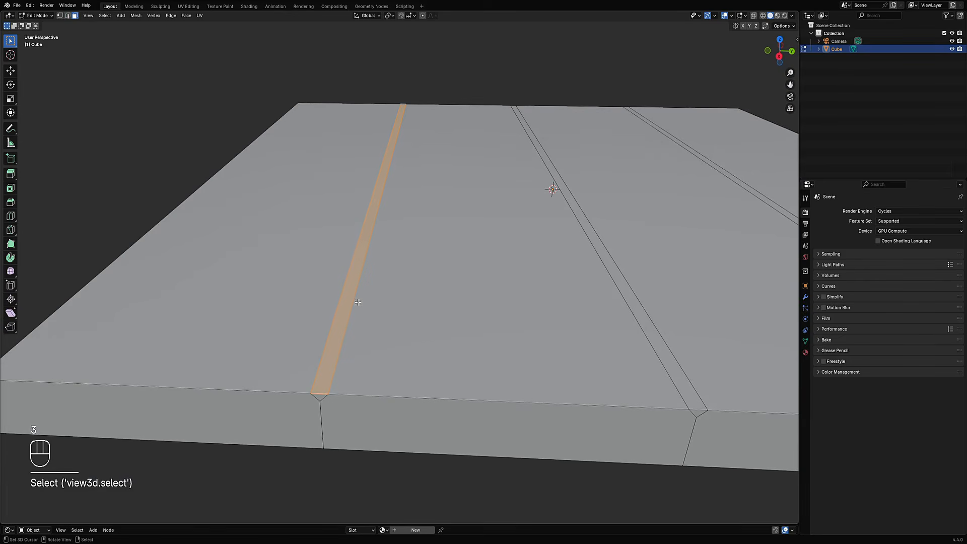
right_click(317, 396, "shift")
key("x")
left_click(319, 395)
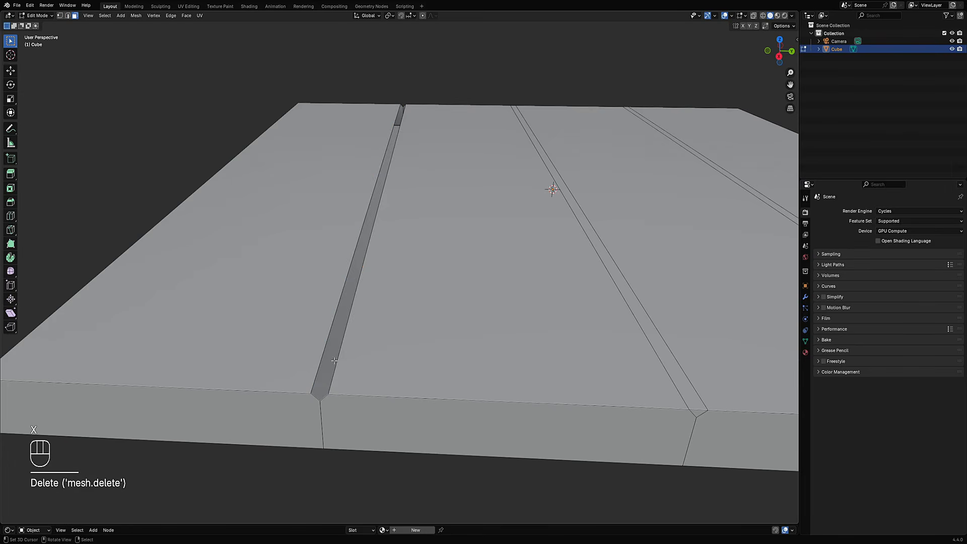
Fill the opened front division with two sloping faces to form a V-shaped groove
key("2")
right_click(348, 342)
key("f")
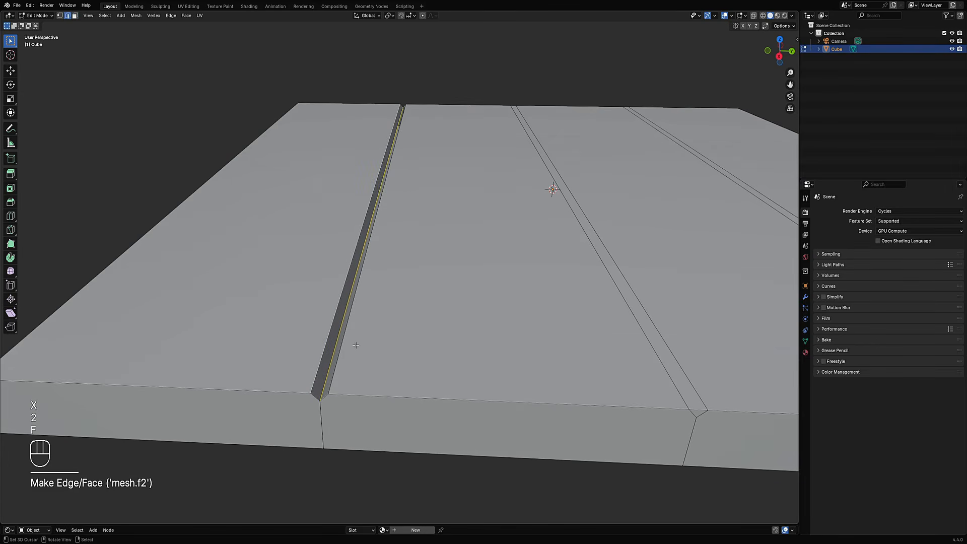
key("f")
Mark the V-groove and the front corner bevel with annotations in the right orthographic view, and erase them
middle_click_drag(356, 345, 373, 309)
middle_click_drag(405, 215, 425, 318, "shift")
scroll(427, 296, "up", 3)
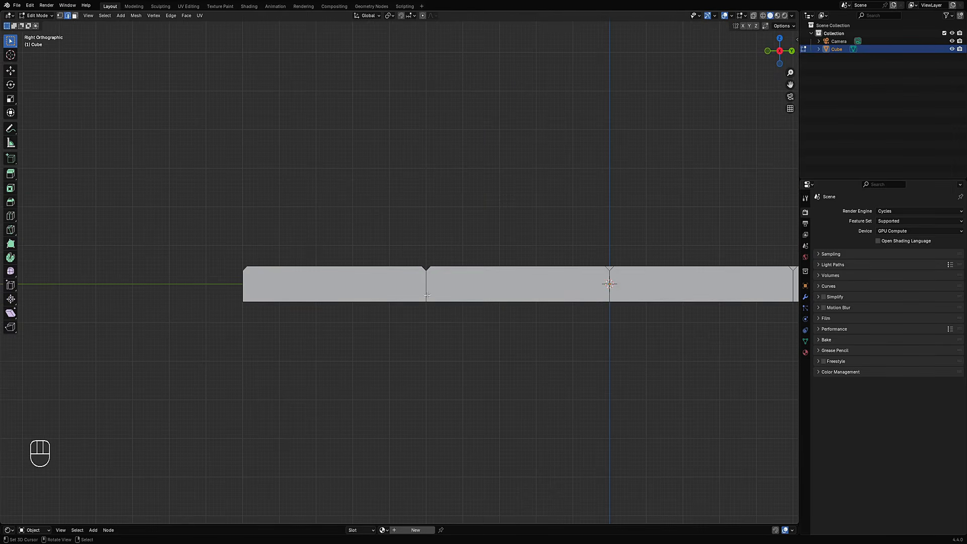
key("d")
left_click(426, 270)
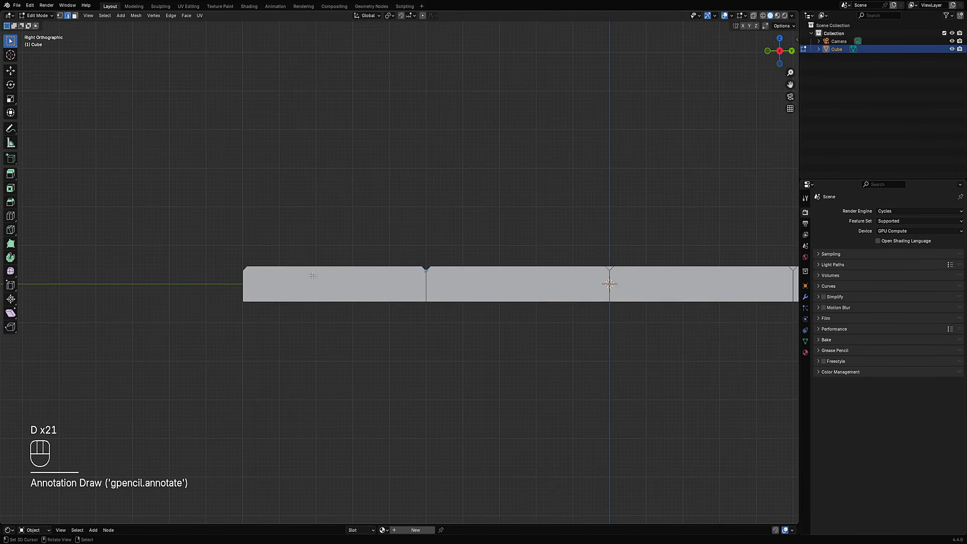
left_click(247, 268)
right_click_drag(254, 252, 549, 278)
Sketch annotation outlines on the front plank in the top orthographic view, and erase them
middle_click_drag(626, 278, 410, 339)
middle_click_drag(561, 321, 382, 315, "shift")
scroll(382, 315, "up", 2)
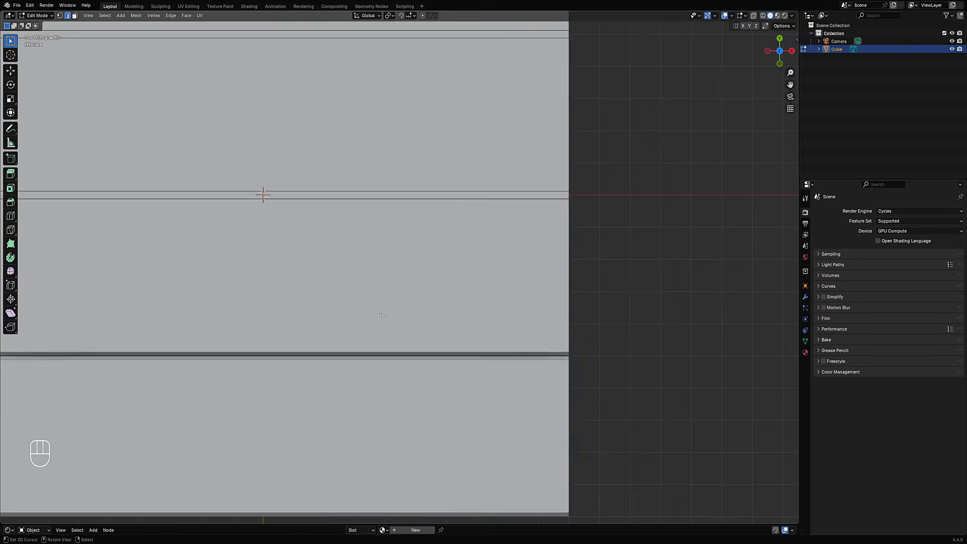
middle_click_drag(364, 263, 690, 278, "shift")
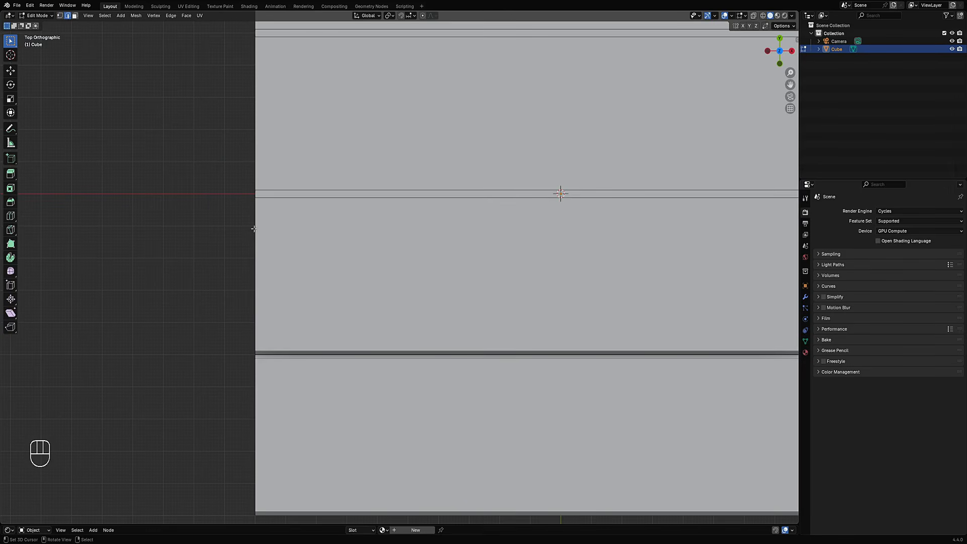
middle_click_drag(312, 360, 314, 261, "shift")
scroll(314, 261, "up", 1)
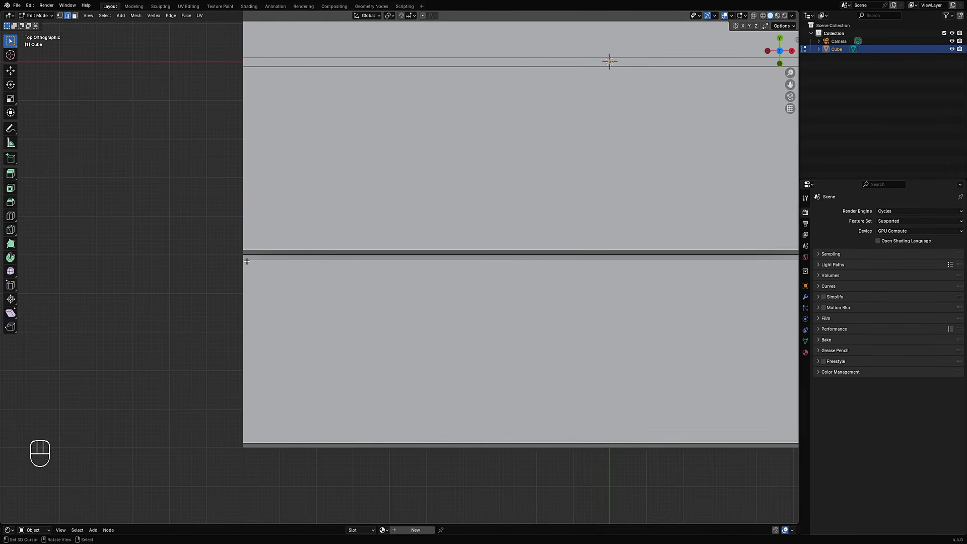
left_click_drag(246, 264, 248, 385)
mouse_move(246, 269)
left_mouse_down()
mouse_move(428, 272)
mouse_move(430, 421)
mouse_move(258, 414)
left_mouse_up()
middle_click_drag(488, 266, 403, 220, "shift")
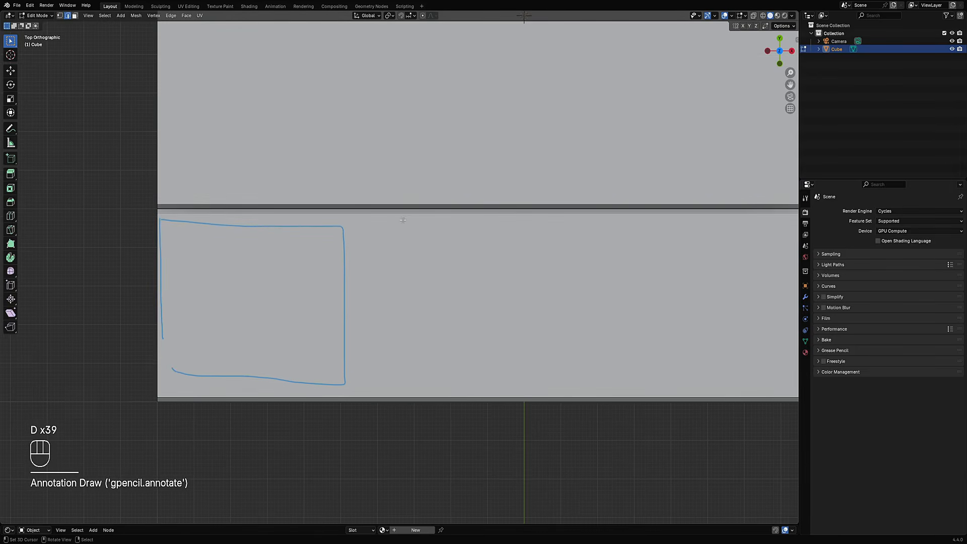
left_click_drag(356, 205, 365, 401)
mouse_move(354, 207)
left_mouse_down()
mouse_move(561, 208)
mouse_move(562, 401)
mouse_move(302, 406)
left_mouse_up()
mouse_move(423, 408)
right_mouse_down()
mouse_move(606, 386)
mouse_move(268, 272)
mouse_move(123, 258)
right_mouse_up()
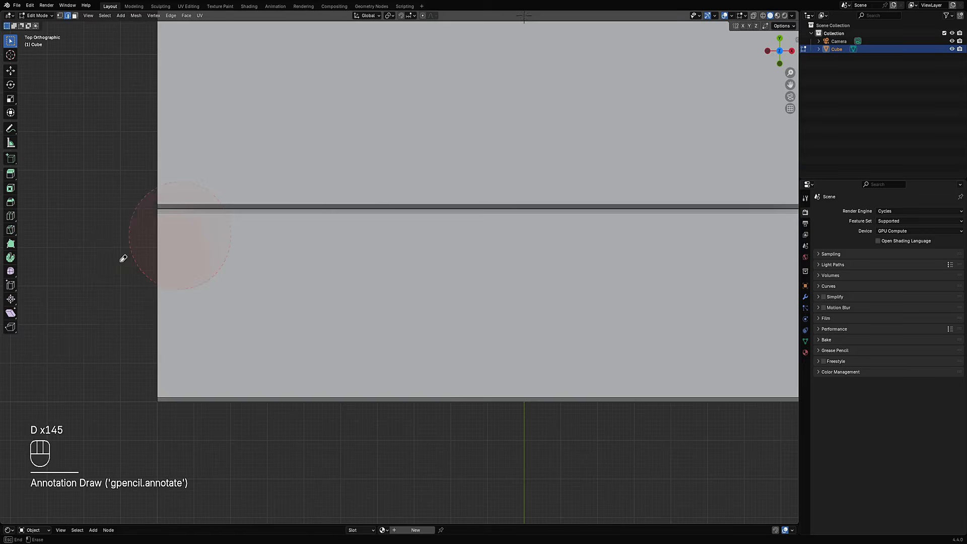
Delete the top bevel strip and its end triangles at the middle plank division
scroll(428, 212, "down", 6)
middle_click_drag(498, 182, 456, 249, "shift")
scroll(491, 222, "up", 4)
middle_click_drag(604, 267, 483, 196)
middle_click_drag(510, 448, 463, 335, "shift")
scroll(461, 333, "up", 2)
key("3")
right_click(213, 285)
right_click(216, 265, "shift")
scroll(302, 252, "down", 1)
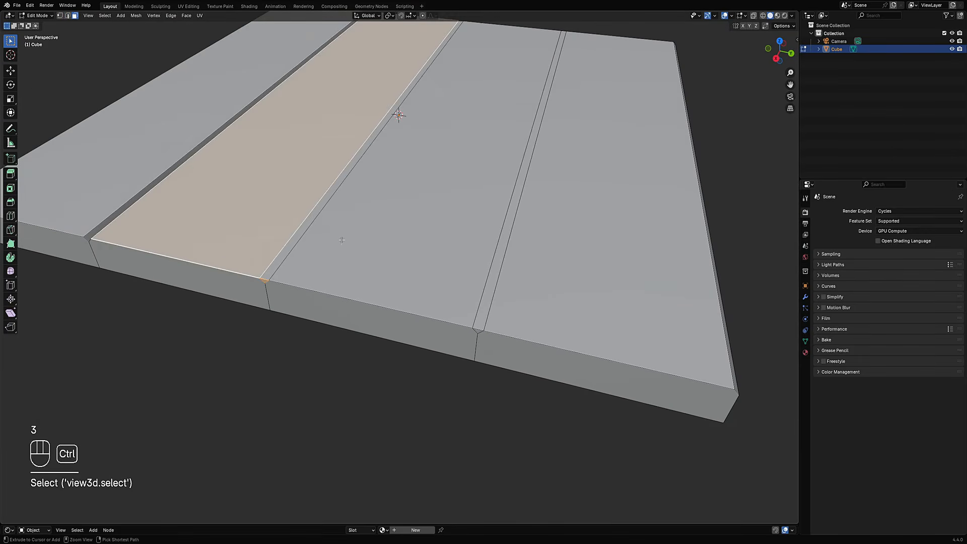
key("ctrl+z")
right_click(308, 224, "shift")
middle_click_drag(308, 224, 408, 290)
right_click(337, 273, "shift")
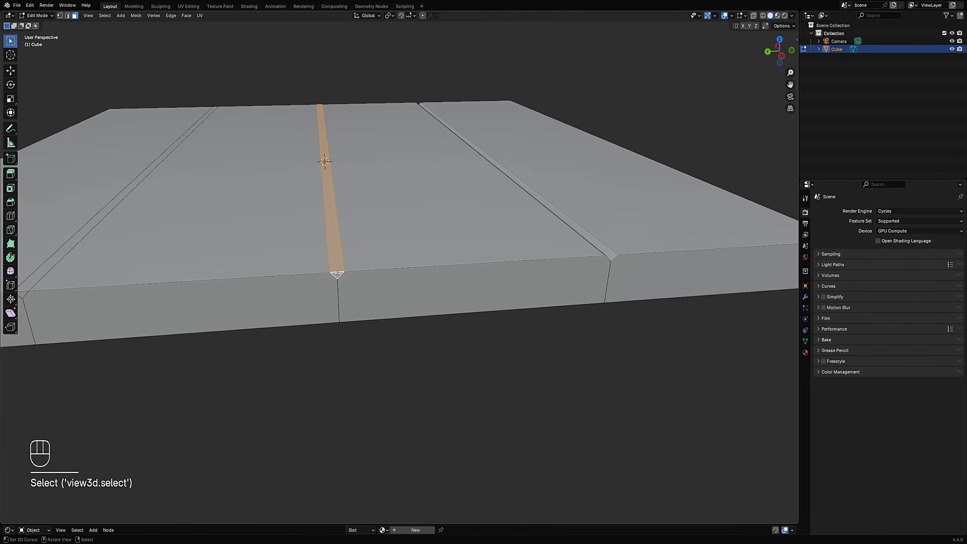
key("x")
left_click(337, 274)
Fill the opened middle division with two sloping groove faces
key("2")
key("f")
key("f")
Delete the top bevel strip and its end triangles at the rear plank division
middle_click_drag(337, 273, 383, 250)
scroll(403, 272, "down", 4)
scroll(443, 244, "up", 3)
middle_click_drag(443, 307, 543, 232, "shift")
key("3")
right_click(468, 233)
right_click(456, 224, "shift")
scroll(431, 232, "down", 4)
scroll(470, 247, "up", 4)
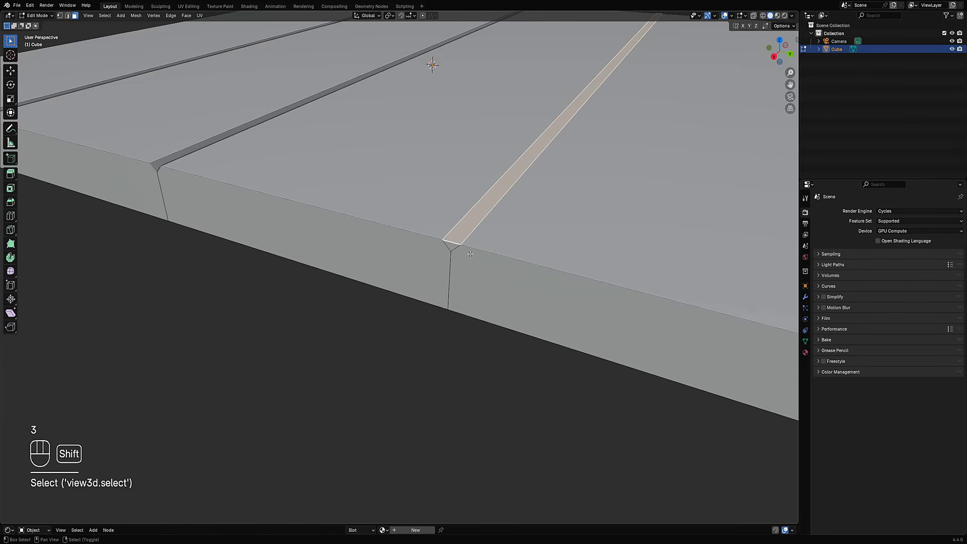
right_click(452, 248, "shift")
scroll(452, 248, "down", 5)
key("x")
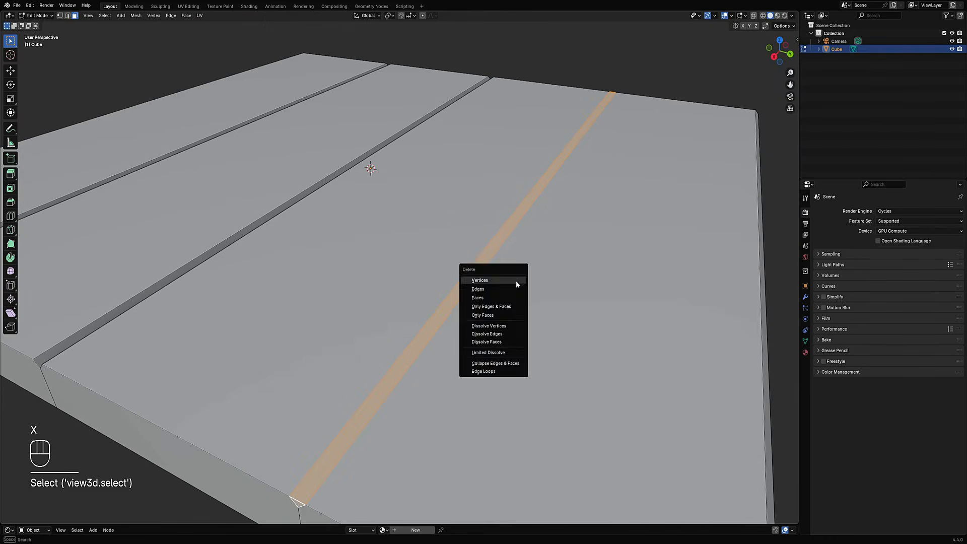
left_click(514, 280)
Fill the opened rear division with two sloping faces to complete the third V-groove
key("2")
right_click(475, 262)
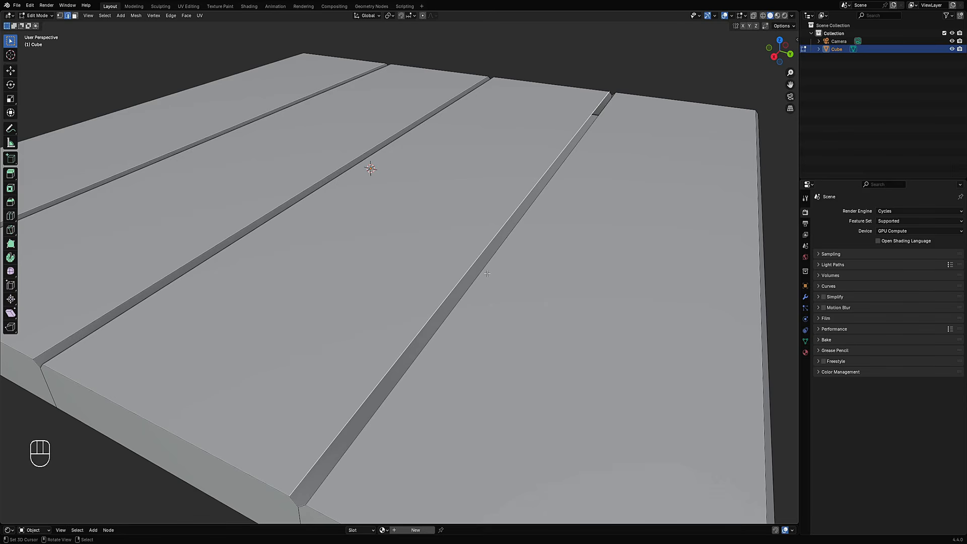
key("f")
key("f")
Apply Auto Mirror to the plank slab across the X axis
scroll(535, 203, "down", 10)
middle_click_drag(535, 203, 334, 316)
scroll(476, 257, "up", 4)
scroll(361, 327, "up", 3)
key("shift+ctrl+x")
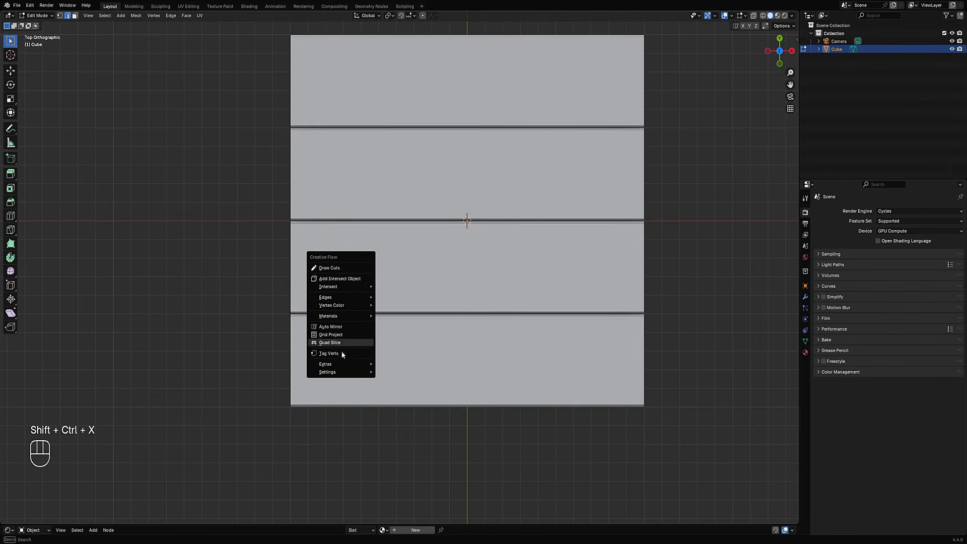
mouse_move(360, 374)
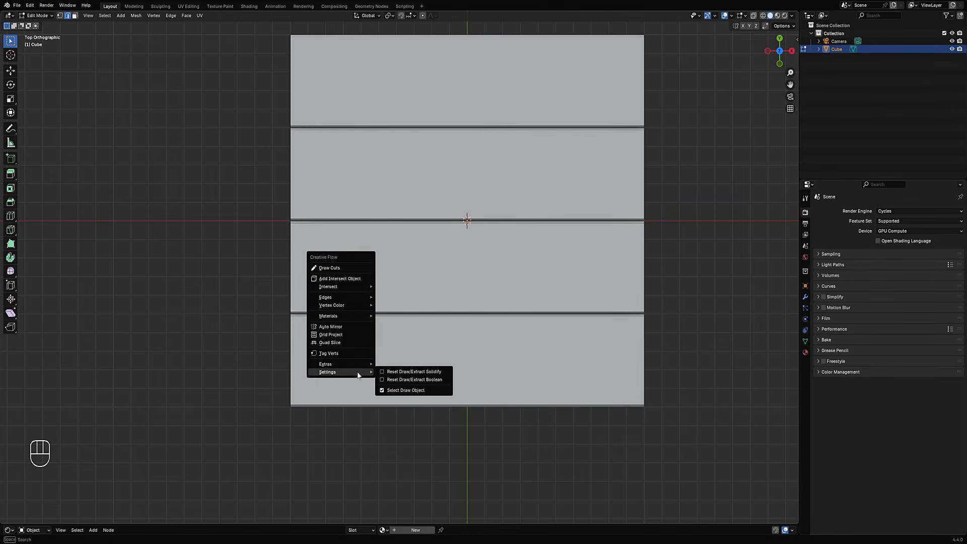
left_click(340, 327)
key("x")
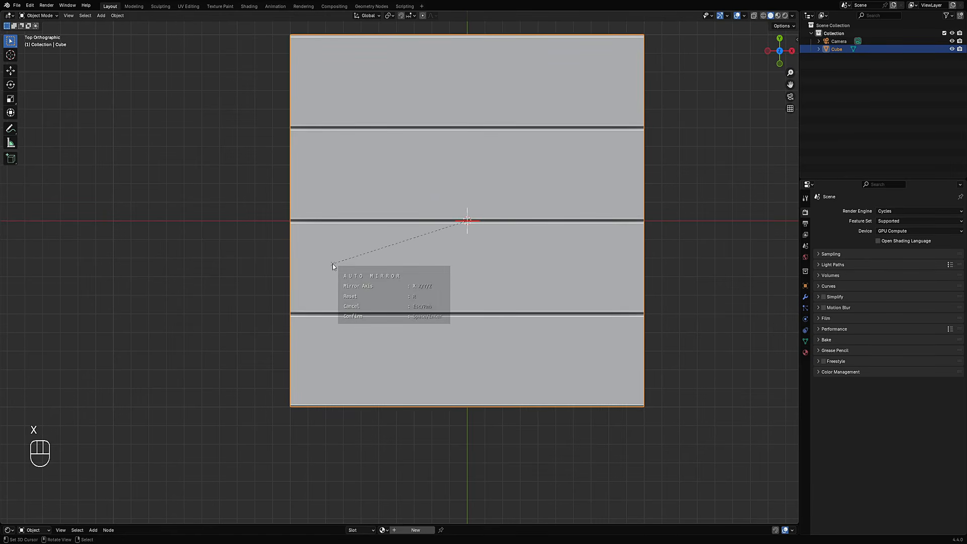
key("space")
Open the mirrored slab's mesh for face editing with nothing selected and save the file
key("Tab")
key("Tab")
key("1")
scroll(399, 261, "down", 2)
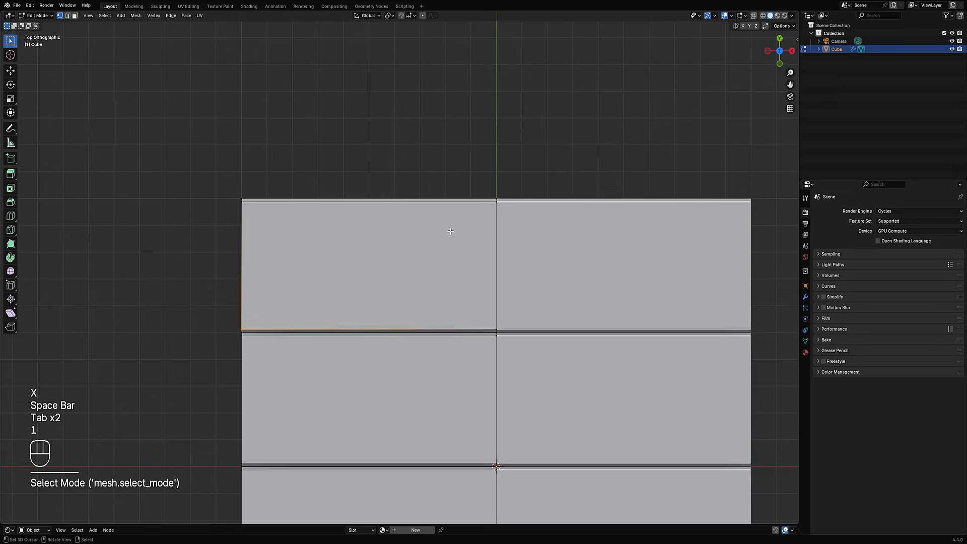
middle_click_drag(450, 231, 417, 260)
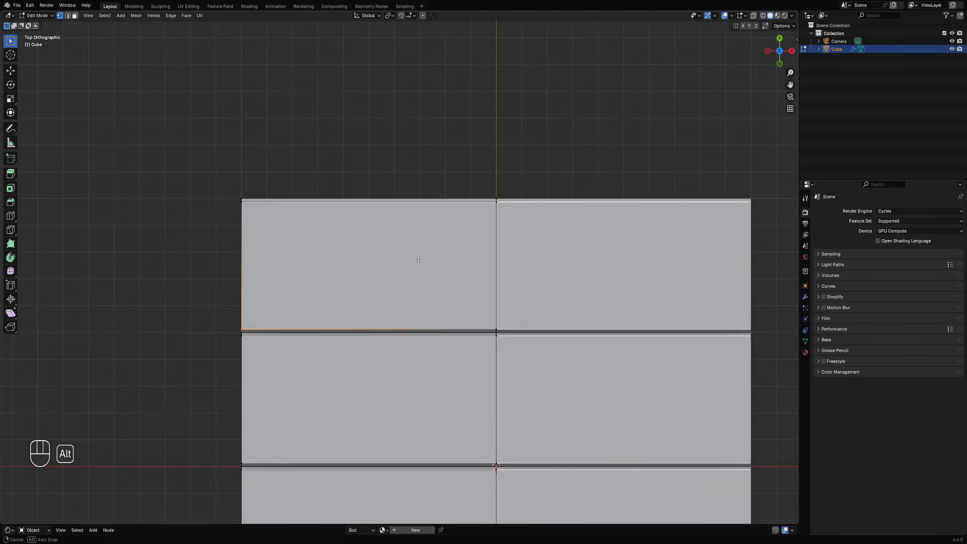
scroll(478, 271, "down", 4)
middle_click_drag(482, 271, 466, 269, "shift")
scroll(460, 267, "up", 3)
scroll(444, 262, "up", 2)
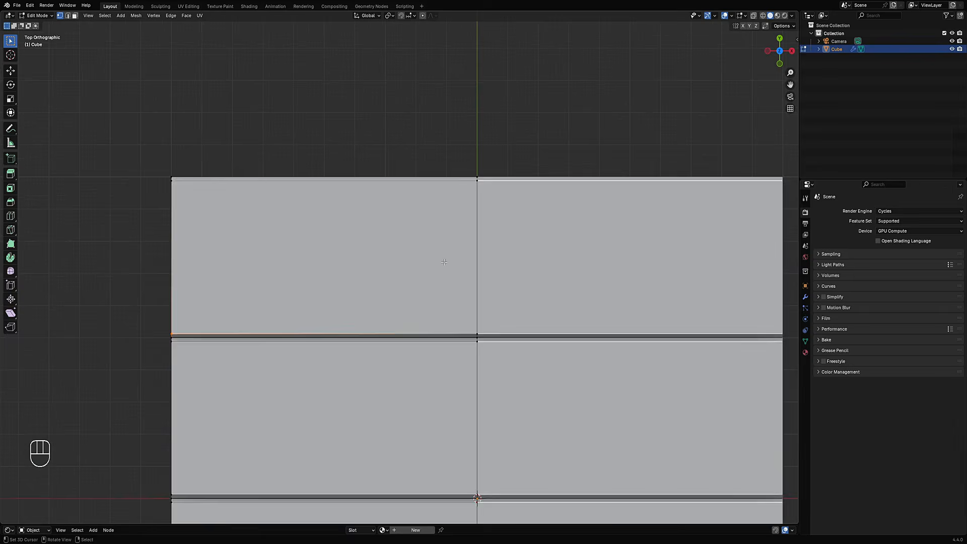
scroll(433, 257, "up", 1)
key("2")
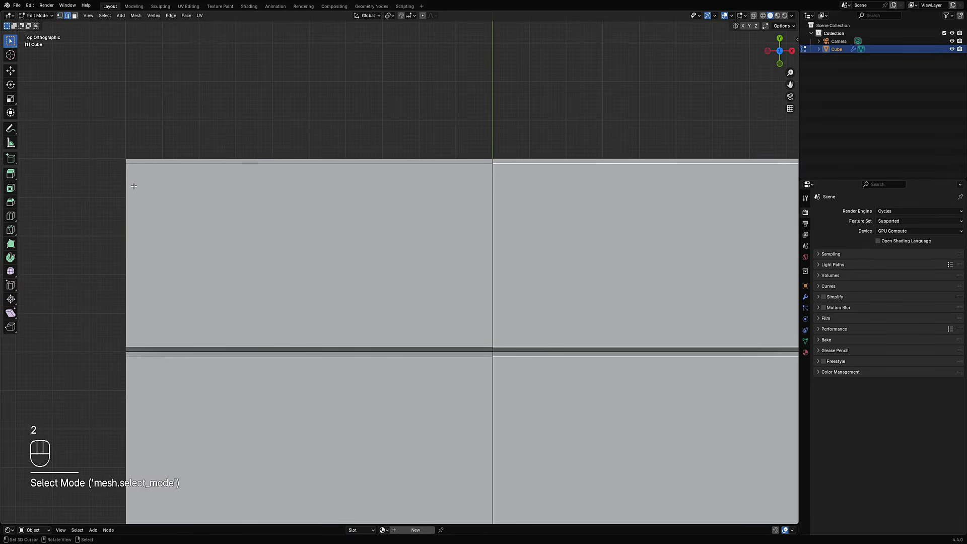
key("3")
left_click(275, 235)
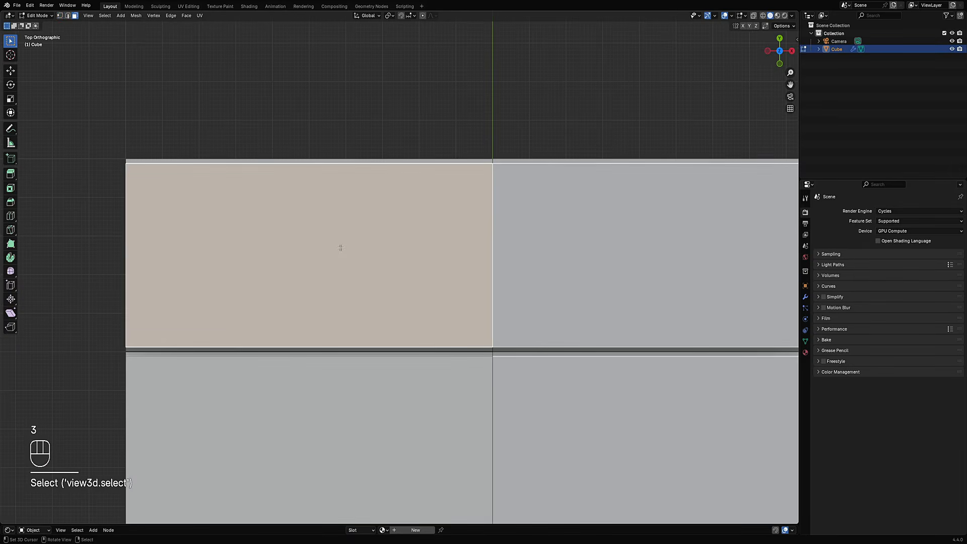
key("alt+a")
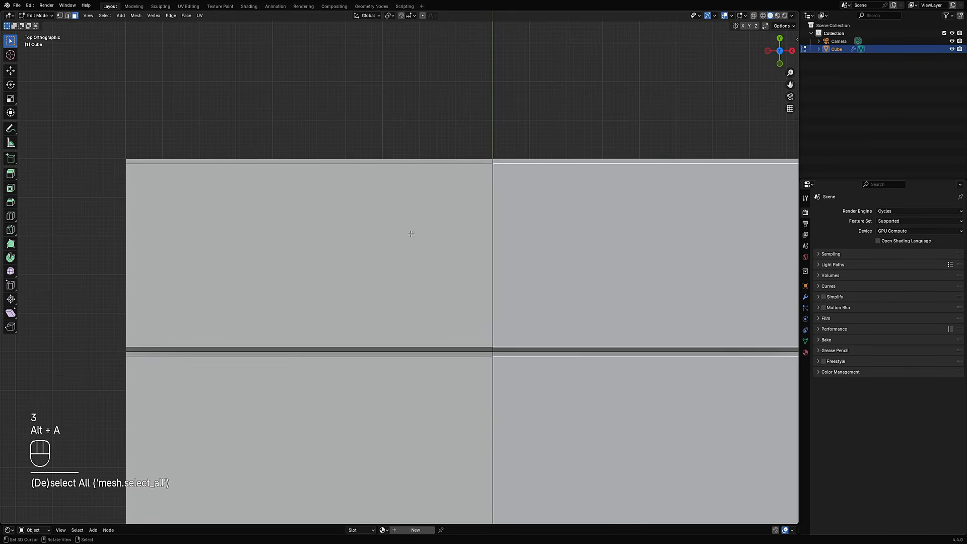
key("ctrl+s")
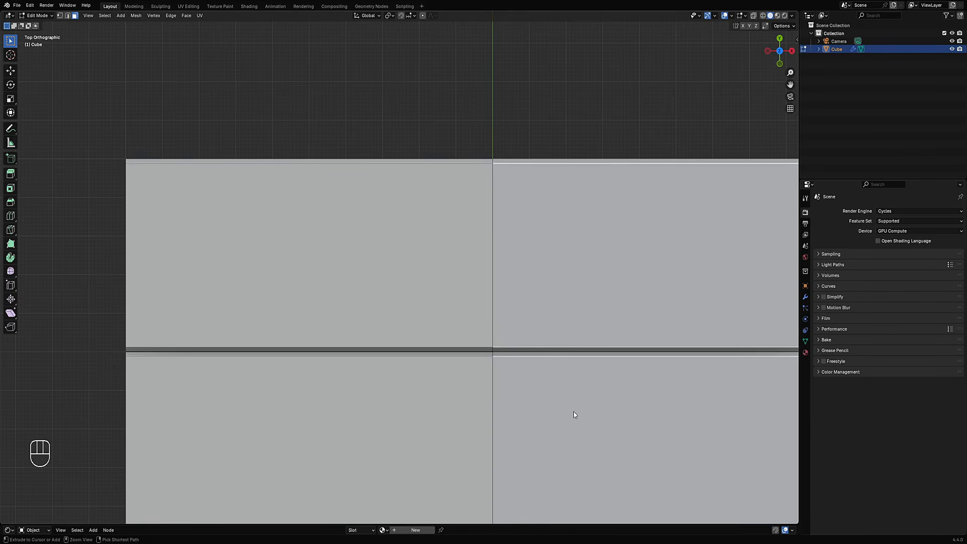
key("ctrl+s")
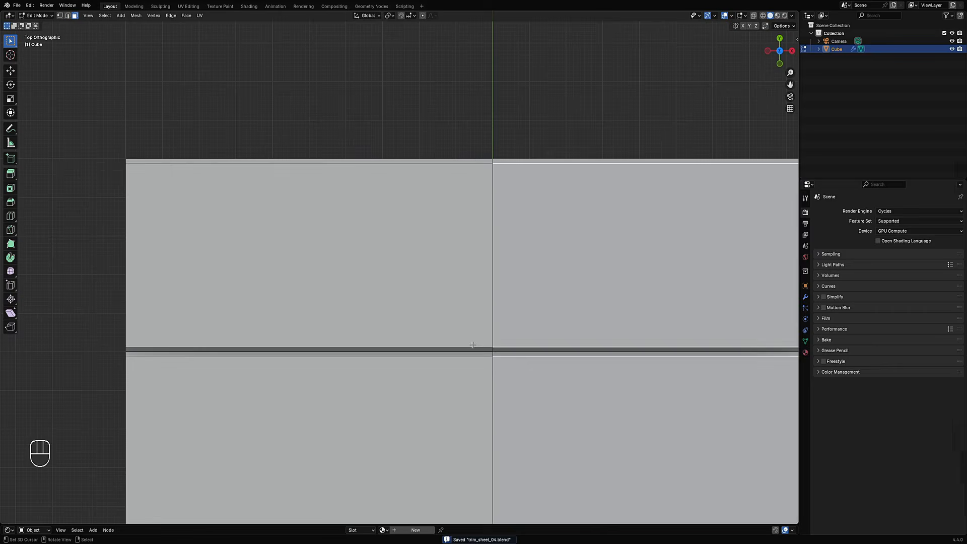
scroll(472, 344, "down", 4)
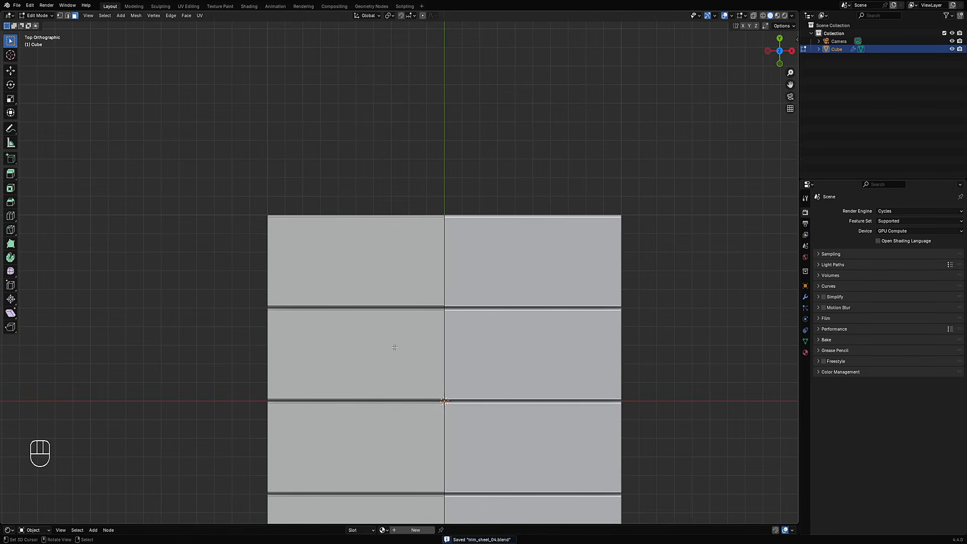
scroll(400, 354, "up", 3)
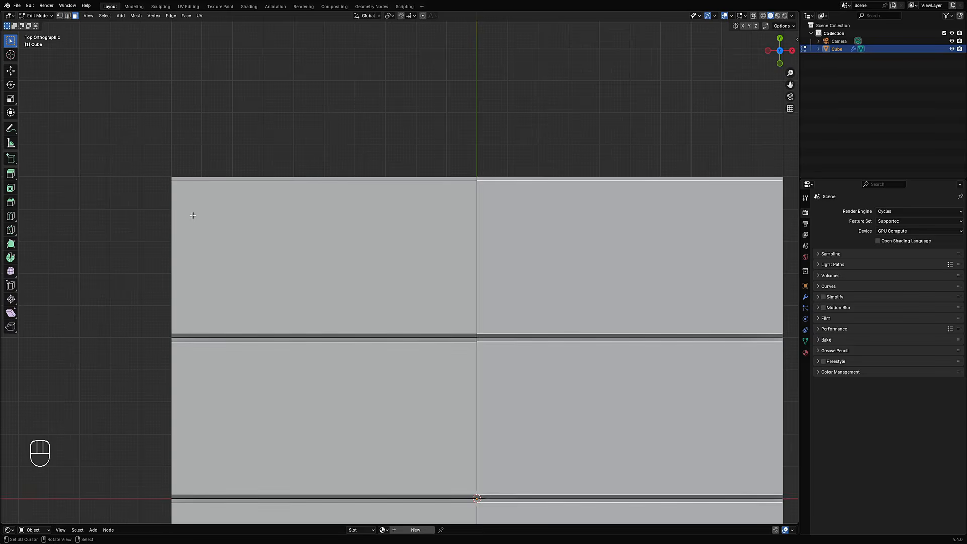
scroll(192, 215, "down", 4)
middle_click_drag(398, 341, 367, 228, "shift")
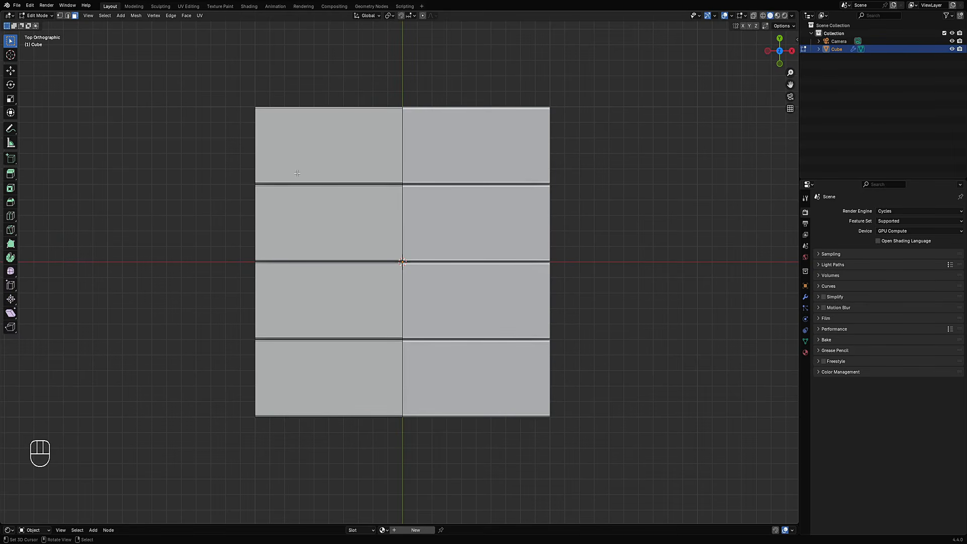
scroll(297, 173, "up", 1)
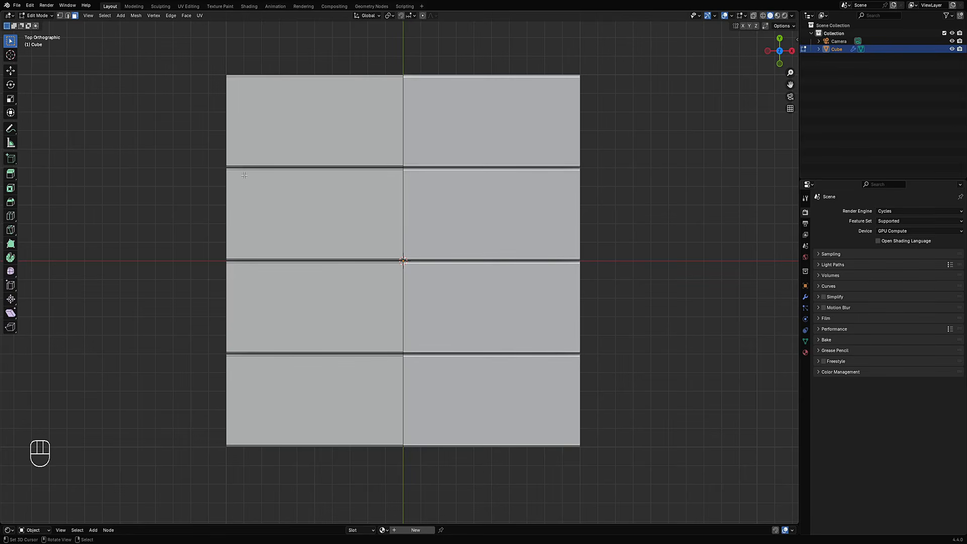
left_click(271, 140, "shift")
scroll(322, 166, "up", 2)
key("2")
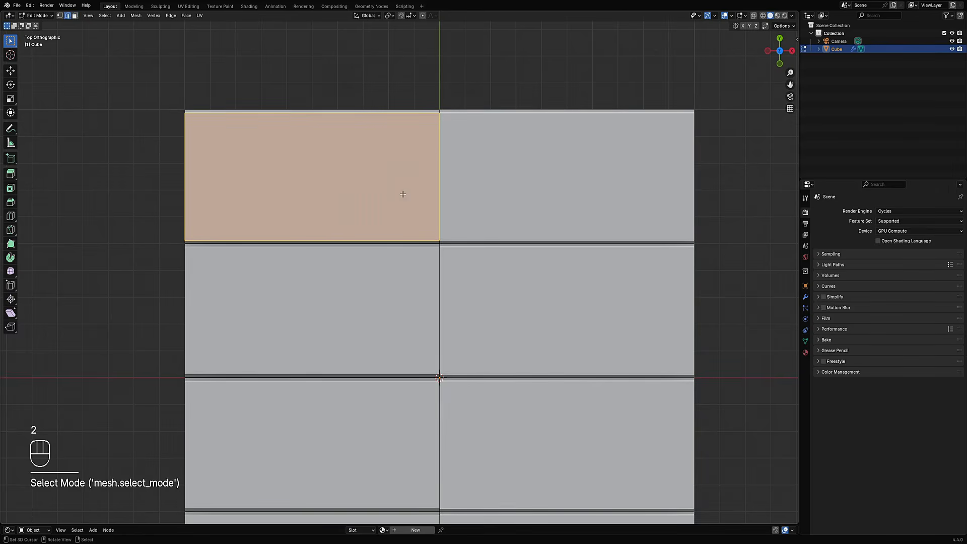
key("s")
right_click(295, 217)
key("alt+a")
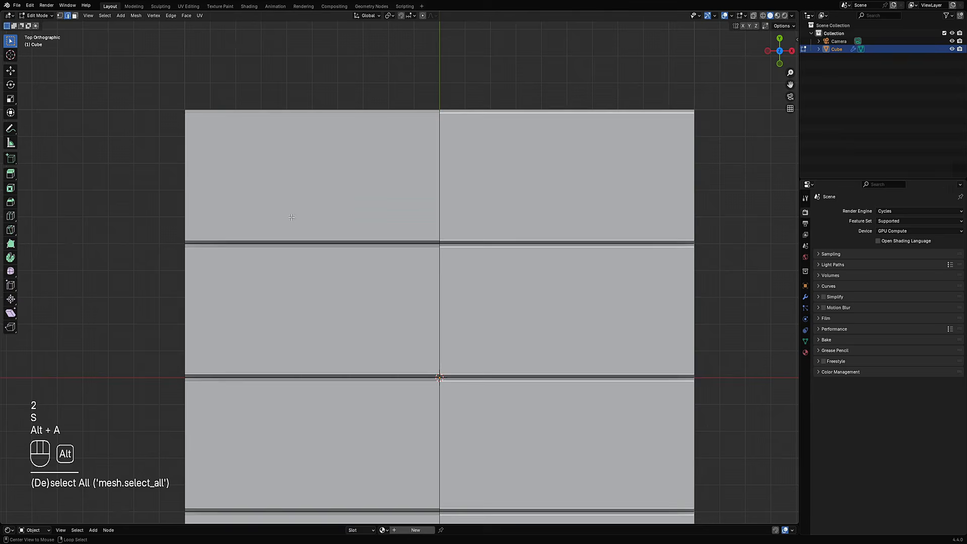
Draw two stepped annotation lines across the rear plank, one near each of its long edges
key("d")
left_click_drag(162, 125, 494, 139)
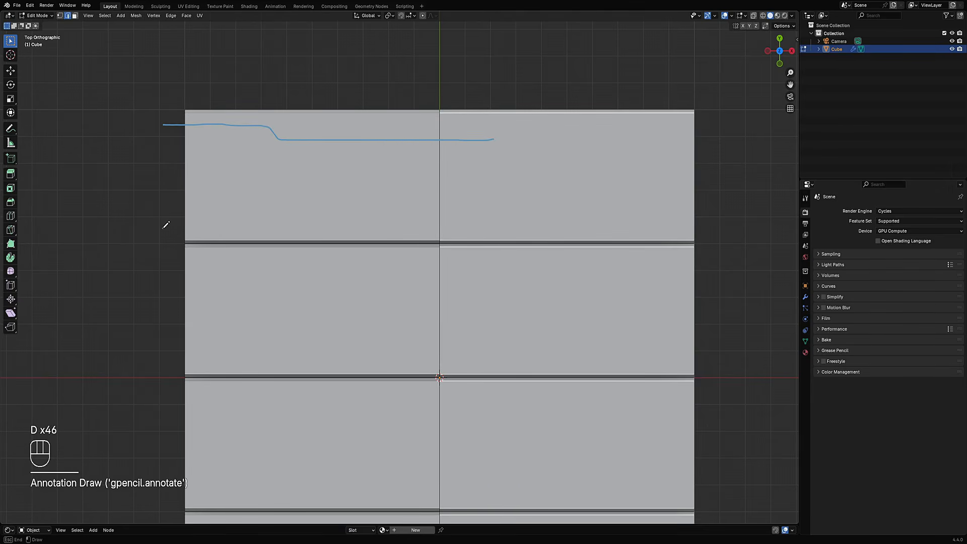
mouse_move(164, 228)
left_mouse_down()
mouse_move(254, 219)
mouse_move(485, 224)
left_mouse_up()
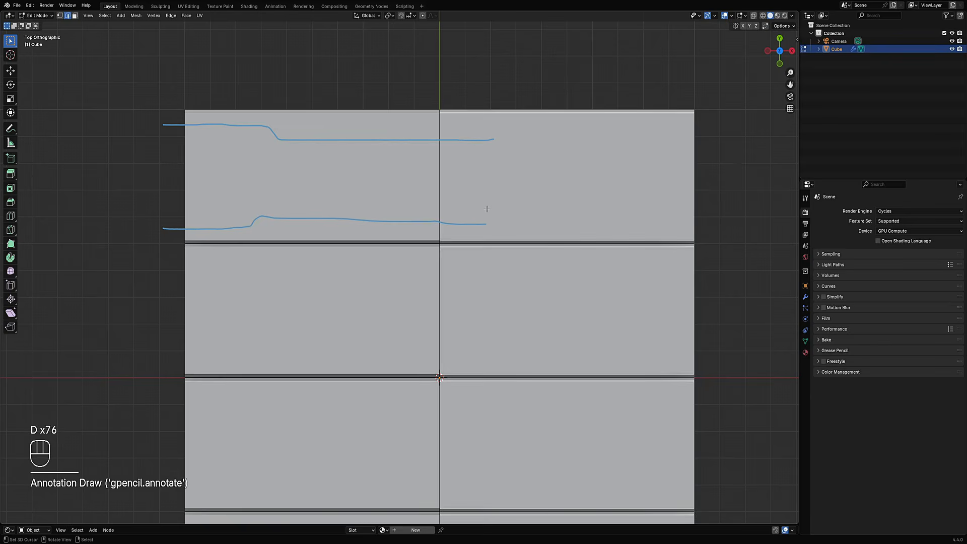
scroll(483, 207, "down", 3)
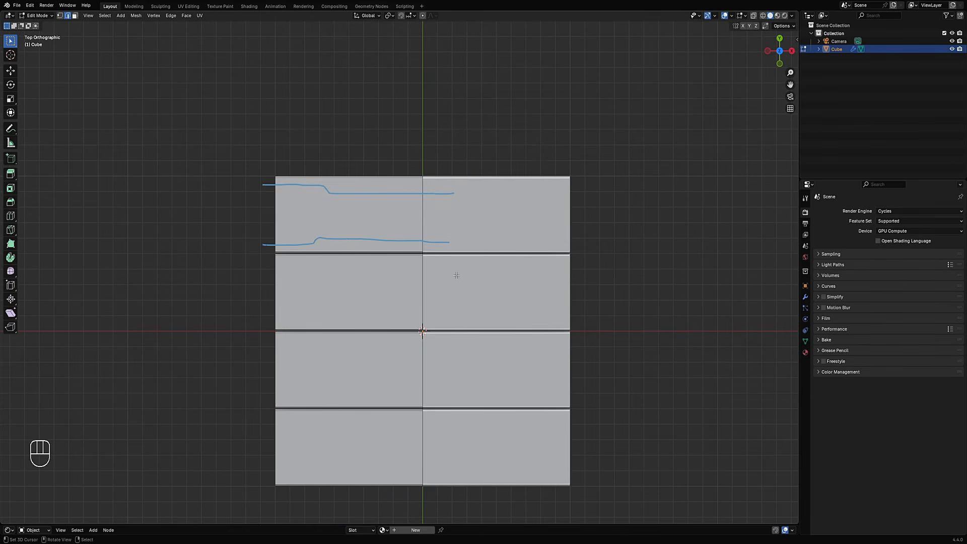
Mark the panel centre with an annotation and draw further stepped lines across the rear and front planks
middle_click_drag(422, 307, 414, 256, "shift")
key("d")
key("d")
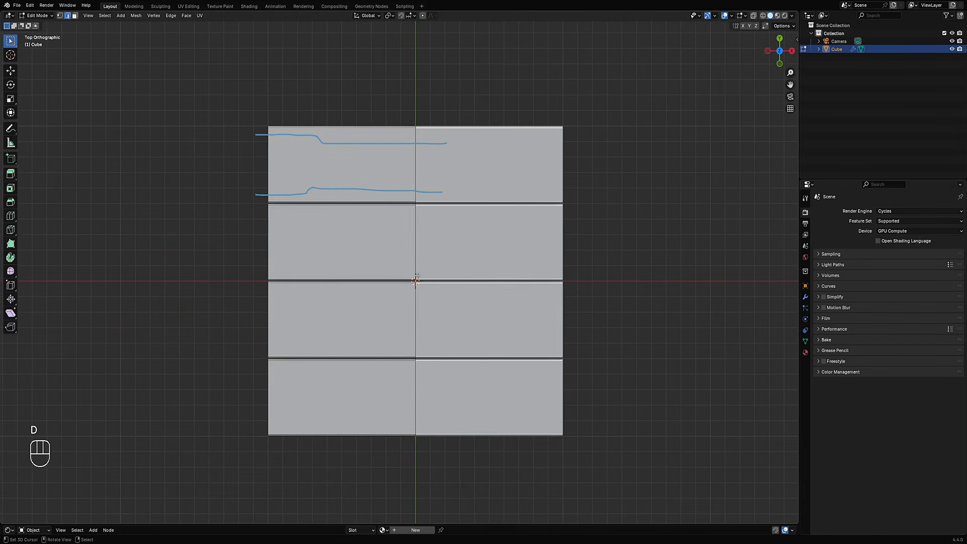
left_click_drag(413, 282, 415, 280)
left_click(416, 278)
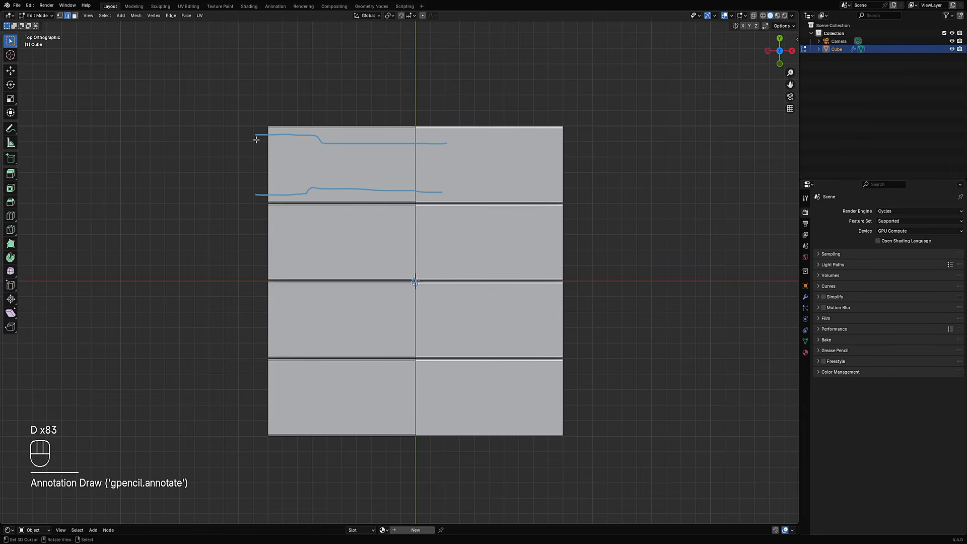
left_click_drag(257, 139, 460, 149)
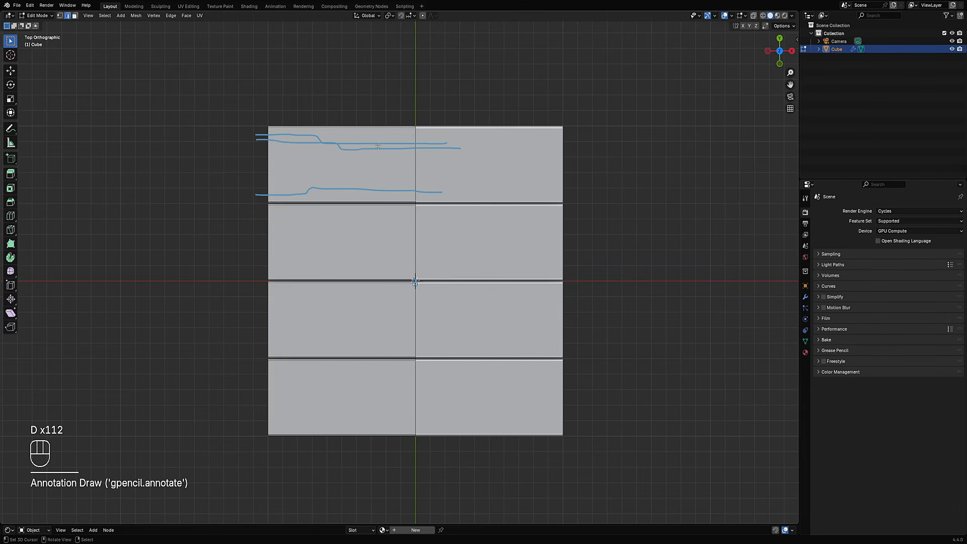
left_click_drag(261, 412, 448, 425)
Erase all annotation strokes from the plank panel
mouse_move(452, 424)
right_mouse_down()
mouse_move(297, 244)
mouse_move(413, 143)
mouse_move(295, 226)
right_mouse_up()
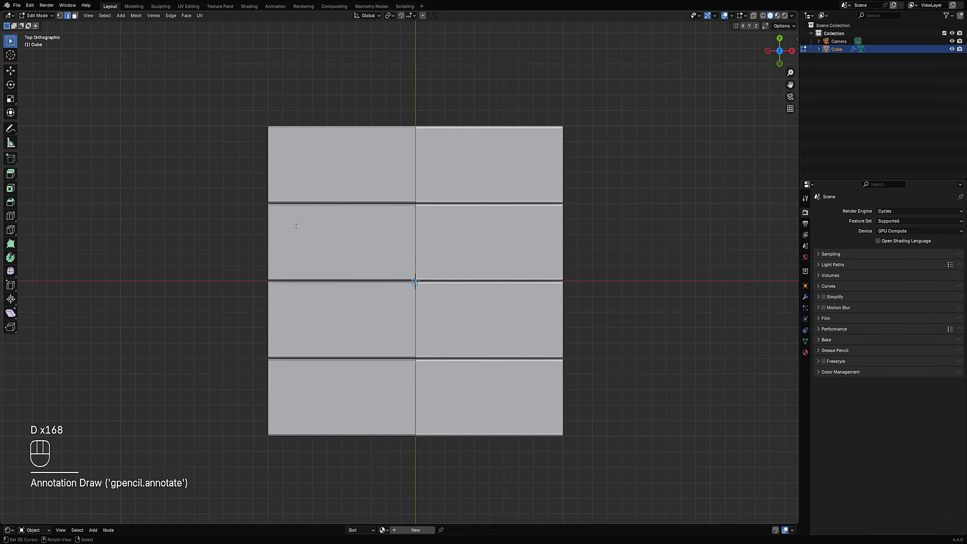
mouse_move(402, 288)
right_mouse_down()
mouse_move(478, 282)
mouse_move(488, 272)
right_mouse_up()
Add an intersect object at the mirror-line edge of the rear plank and return to Object Mode
middle_click_drag(528, 211, 530, 268, "shift")
scroll(523, 262, "up", 2)
key("2")
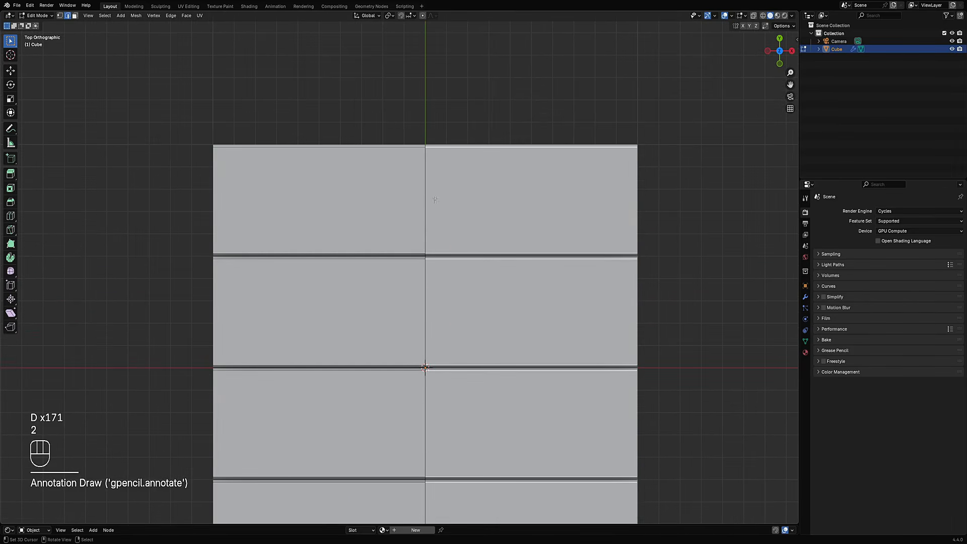
right_click(440, 197)
middle_click_drag(441, 198, 479, 203)
key("shift+ctrl+x")
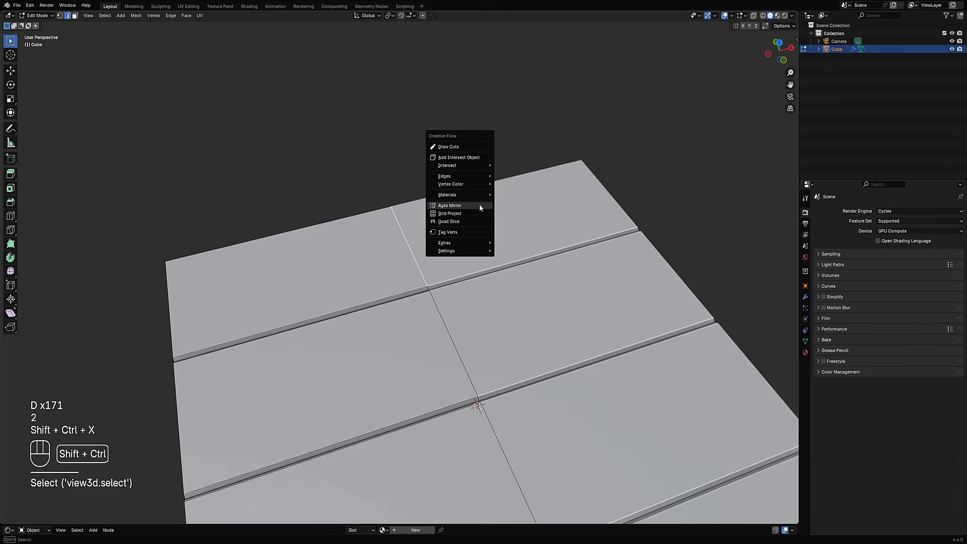
right_click(412, 240)
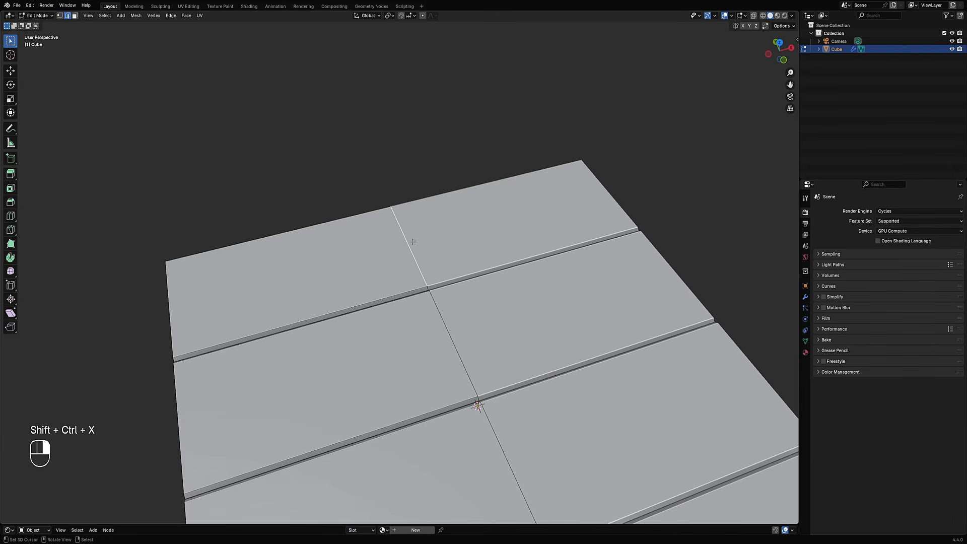
middle_click_drag(436, 238, 484, 219)
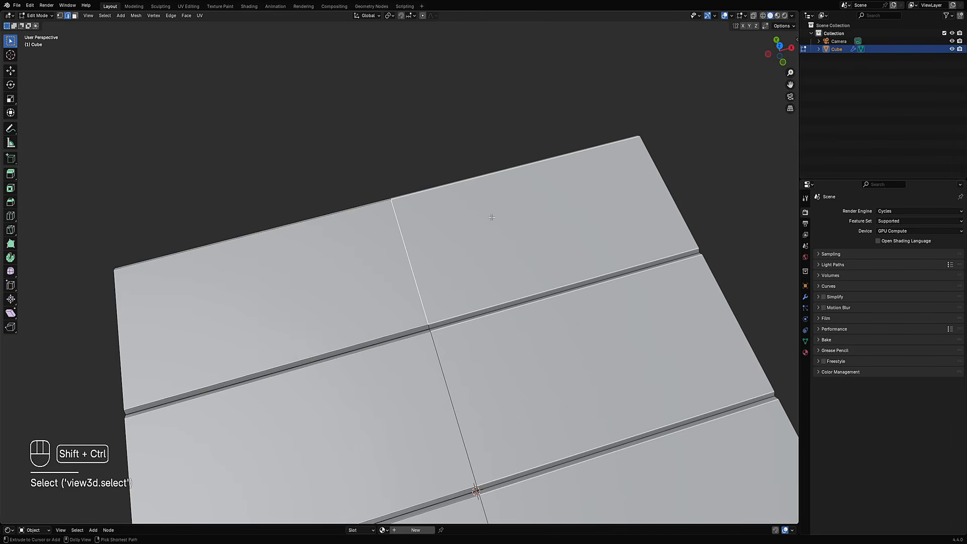
key("shift+ctrl+x")
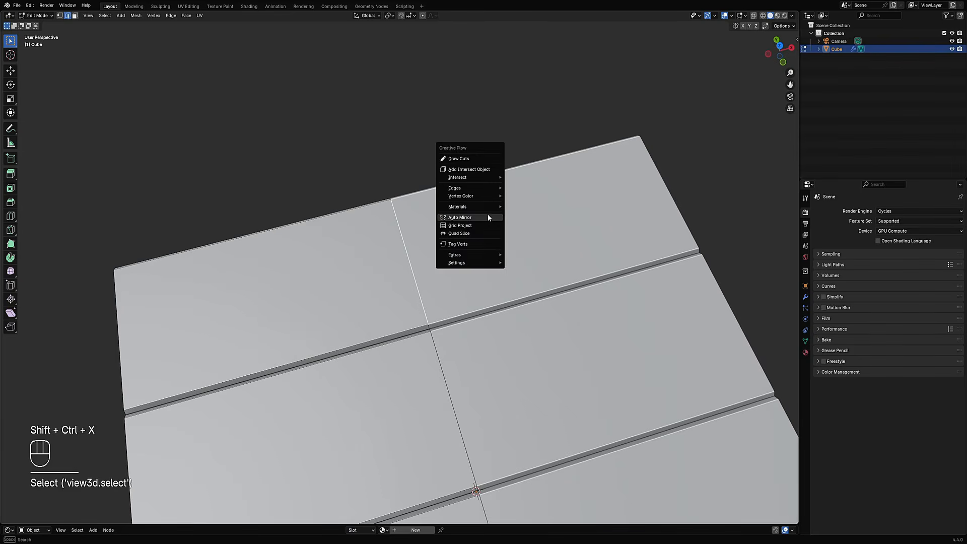
left_click(457, 171)
left_click(524, 191)
key("Tab")
Scale the intersect object's whole mesh down uniformly in Edit Mode to a small cube on the rear plank
scroll(437, 238, "down", 3)
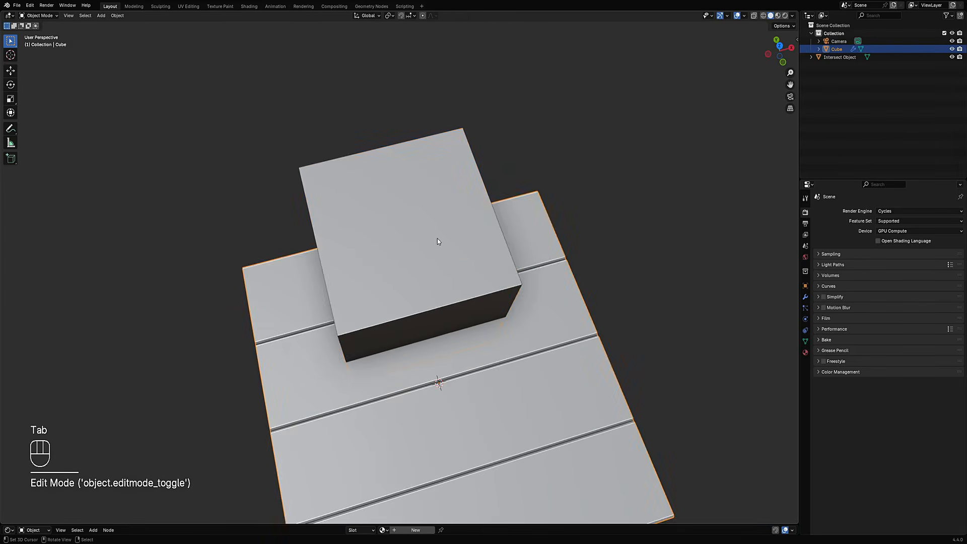
left_click(437, 242)
key("Tab")
key("a")
key("s")
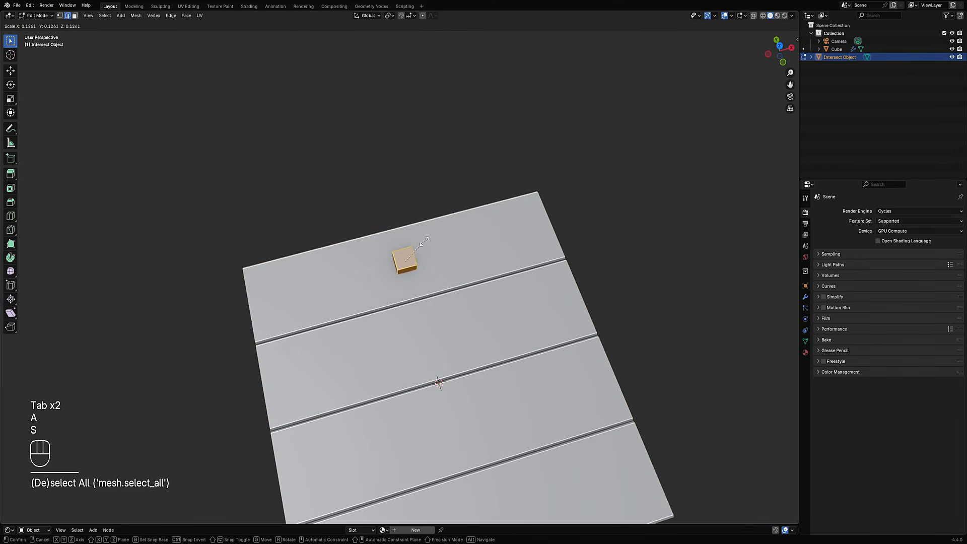
left_click(412, 253)
key("Tab")
middle_click_drag(447, 286, 443, 255, "alt")
scroll(415, 225, "up", 2)
key("r")
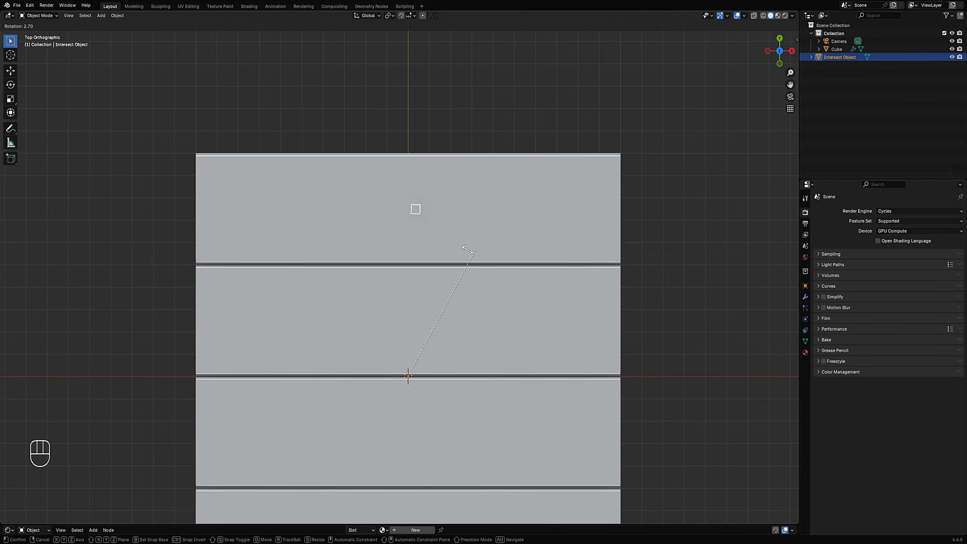
right_click(440, 224)
Set the small intersect cube's origin to its geometry
scroll(429, 205, "up", 2)
middle_click_drag(428, 205, 392, 257, "shift")
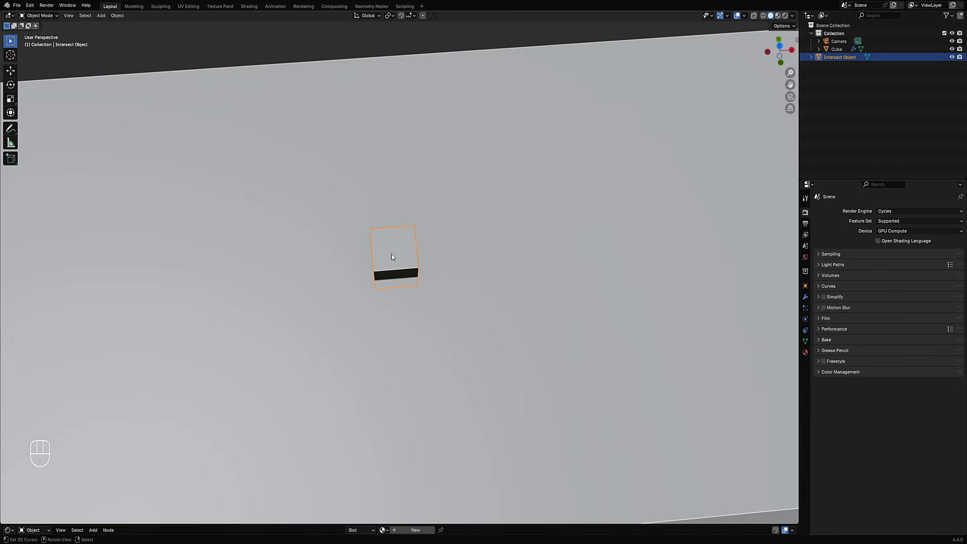
scroll(398, 249, "down", 4)
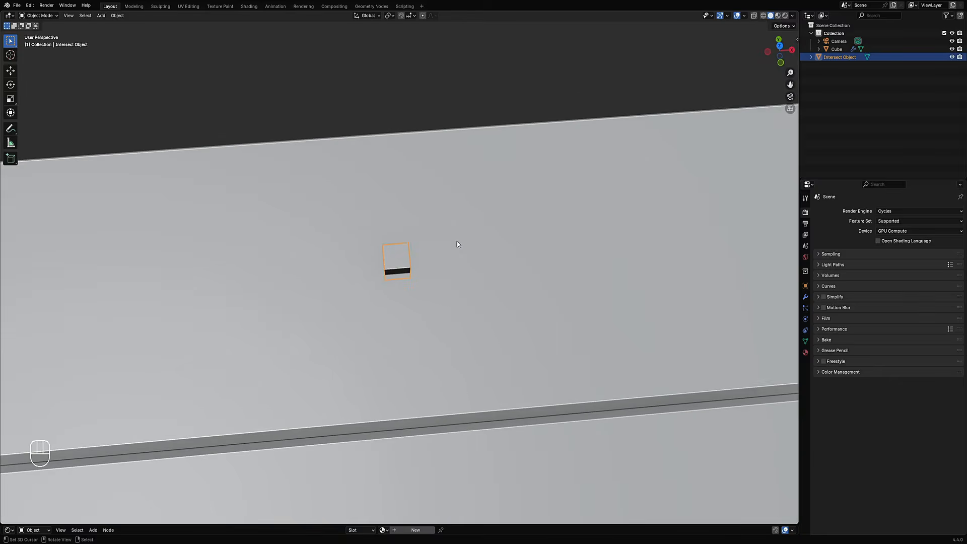
key("w")
mouse_move(443, 267)
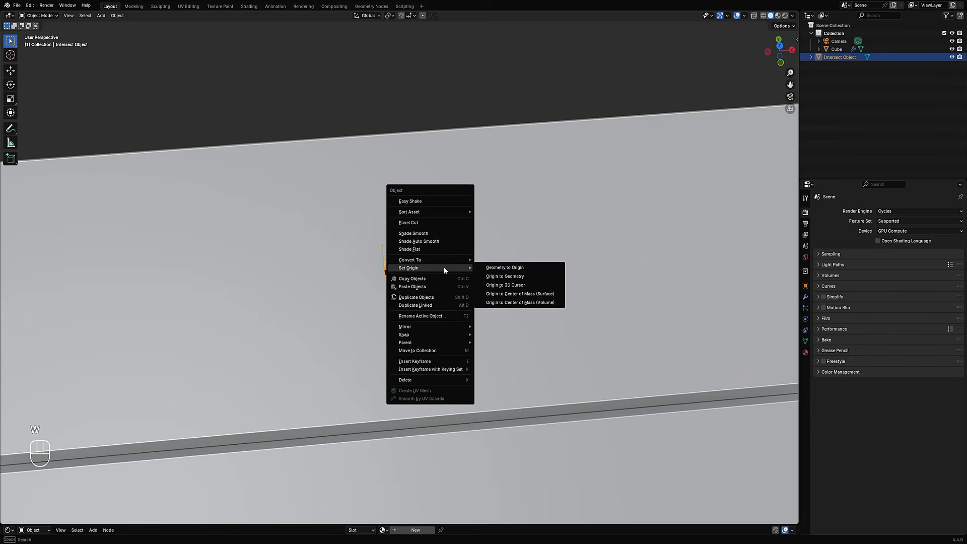
left_click(499, 276)
key("KP_7")
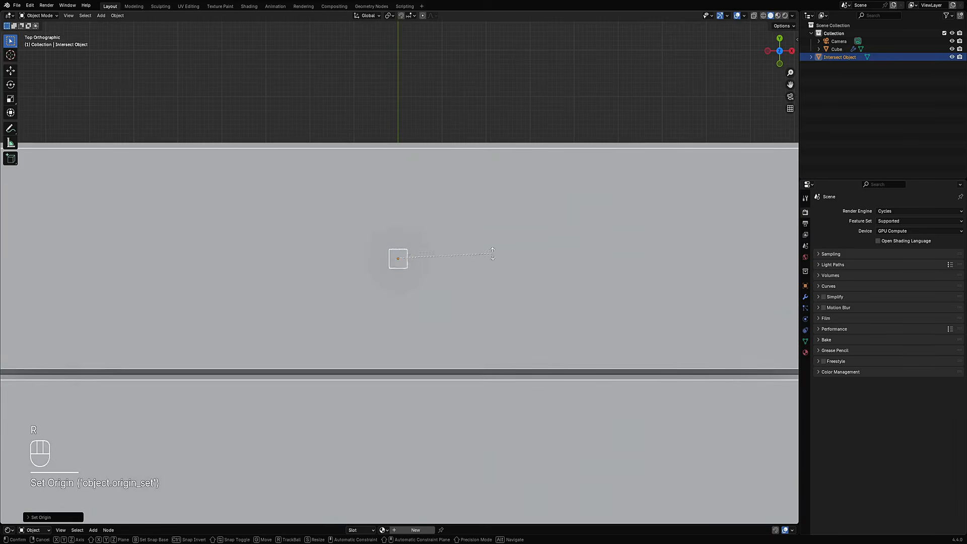
key("r")
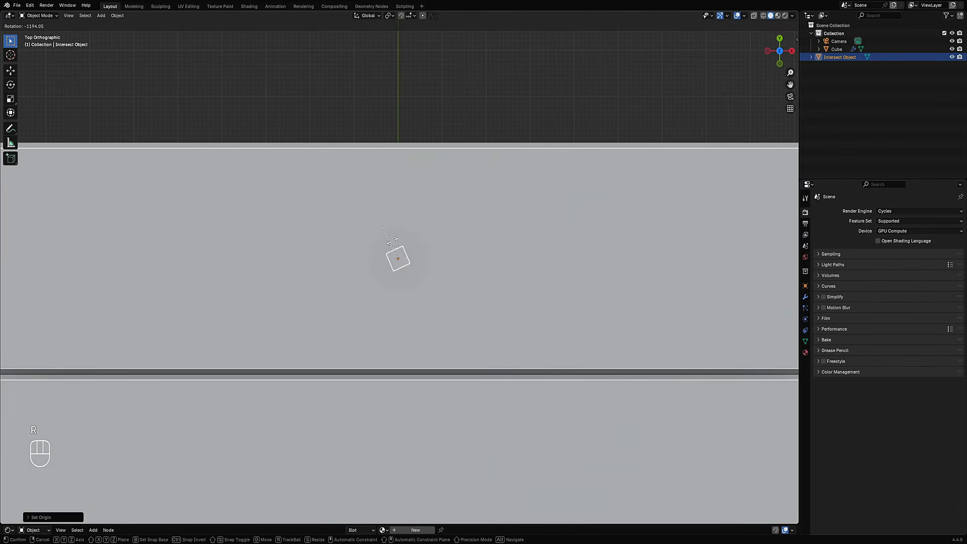
right_click(395, 224)
scroll(398, 226, "down", 5)
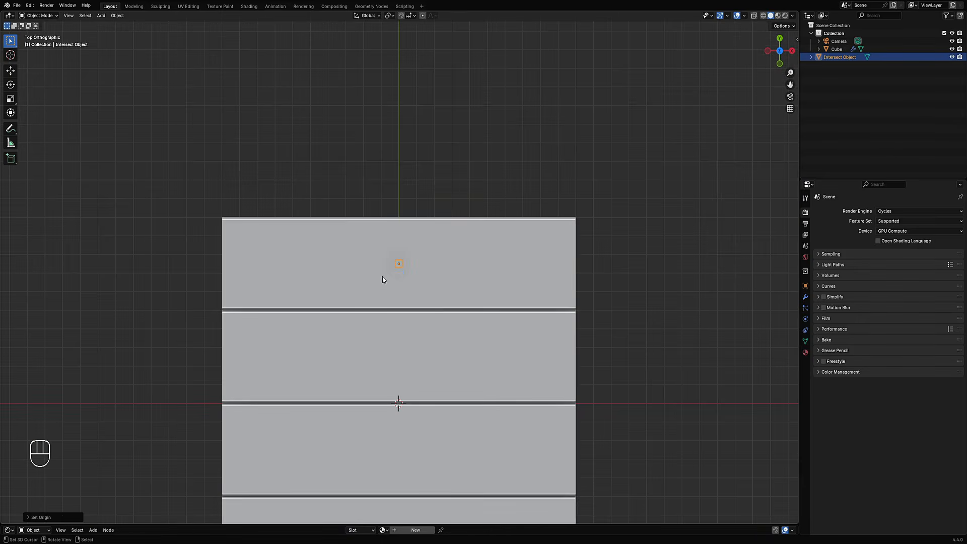
scroll(392, 260, "up", 10)
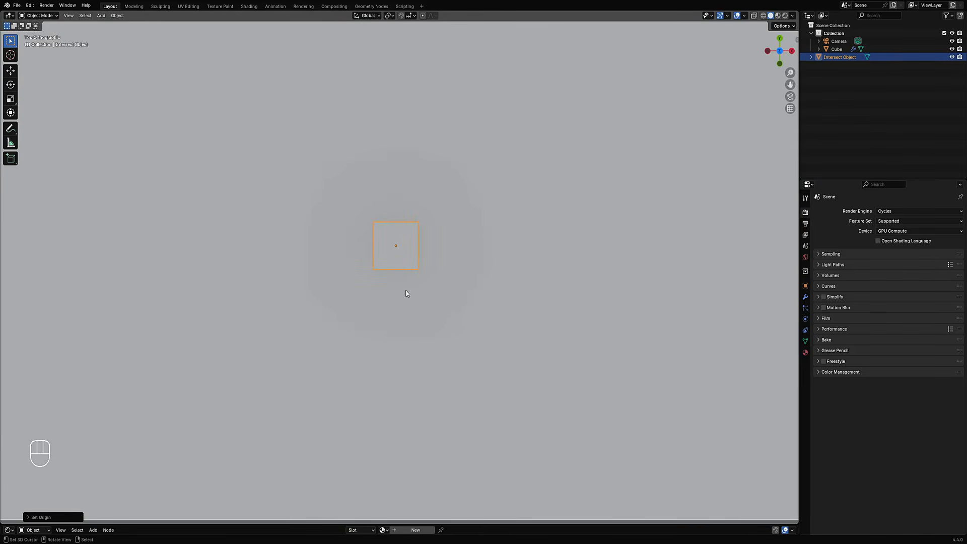
scroll(402, 293, "down", 5)
middle_click_drag(393, 289, 458, 266, "shift")
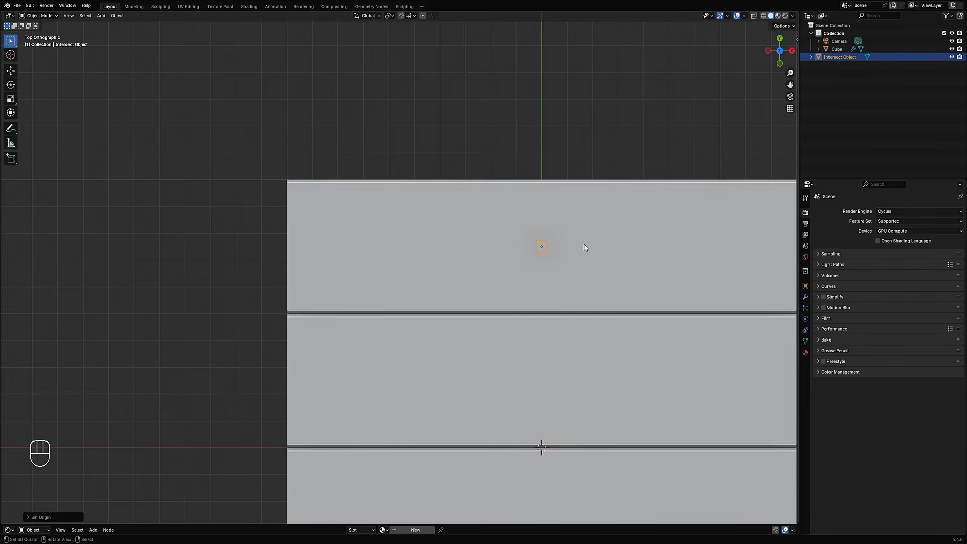
key("Tab")
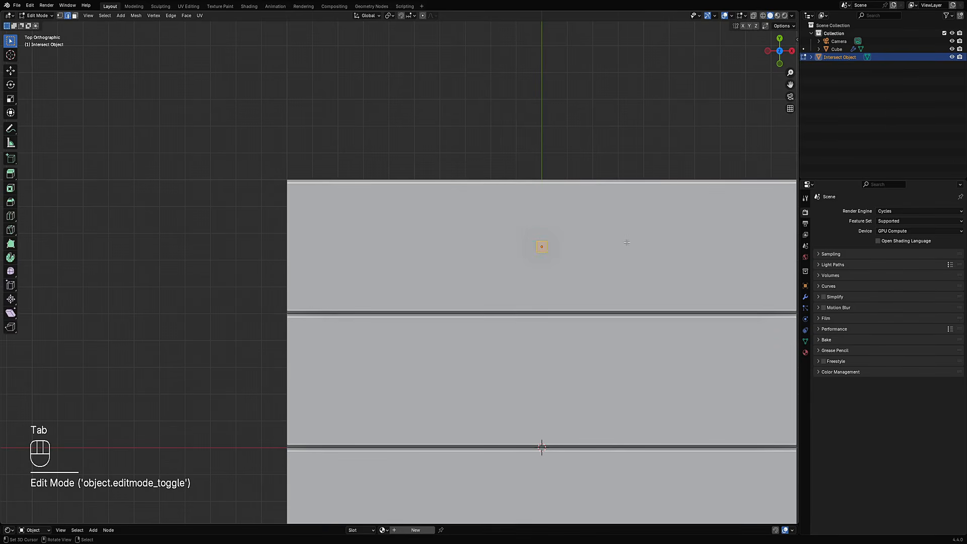
key("s")
right_click(610, 244)
key("s")
middle_click_drag(611, 244, 705, 242)
right_click(133, 238)
key("s")
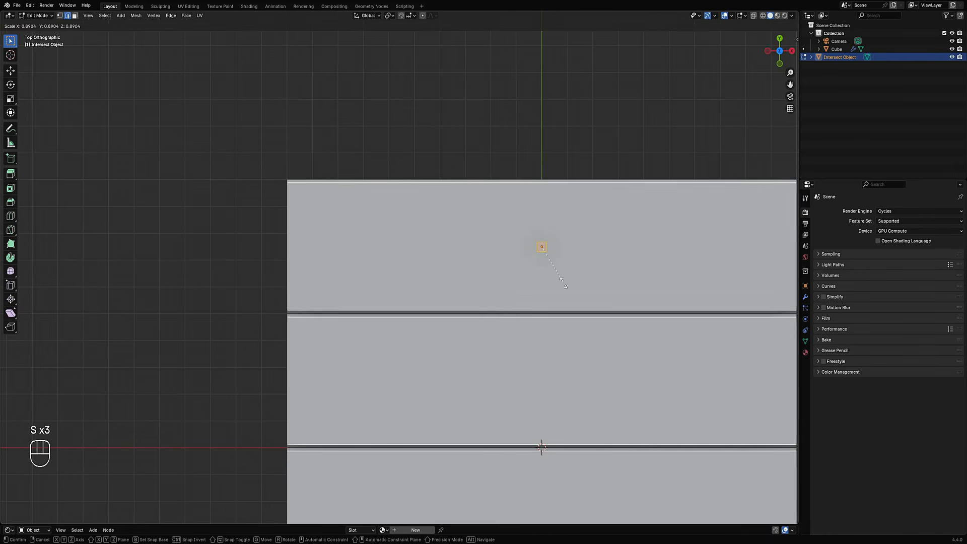
middle_click_drag(545, 232, 546, 176)
right_click(547, 235)
key("s")
right_click(722, 196)
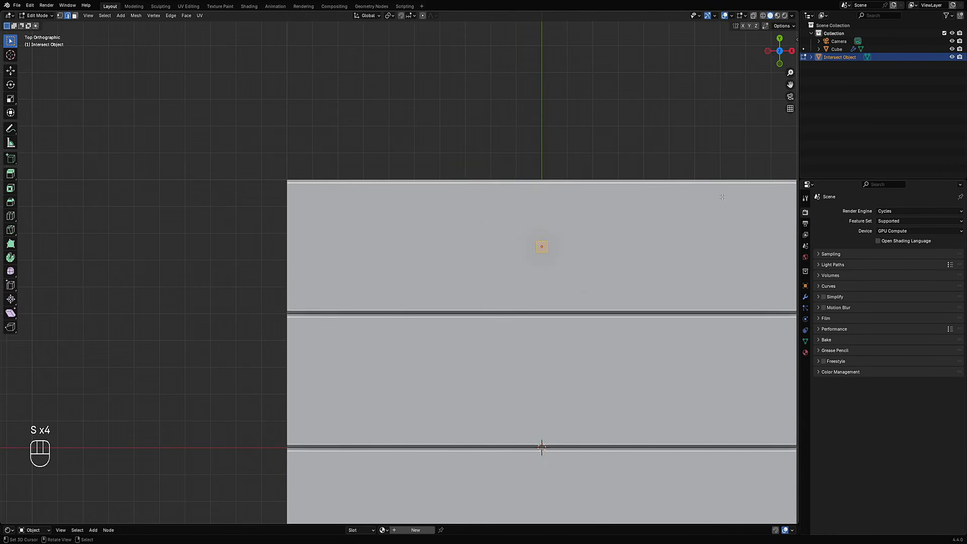
scroll(493, 218, "down", 4)
scroll(494, 218, "up", 4)
key("Tab")
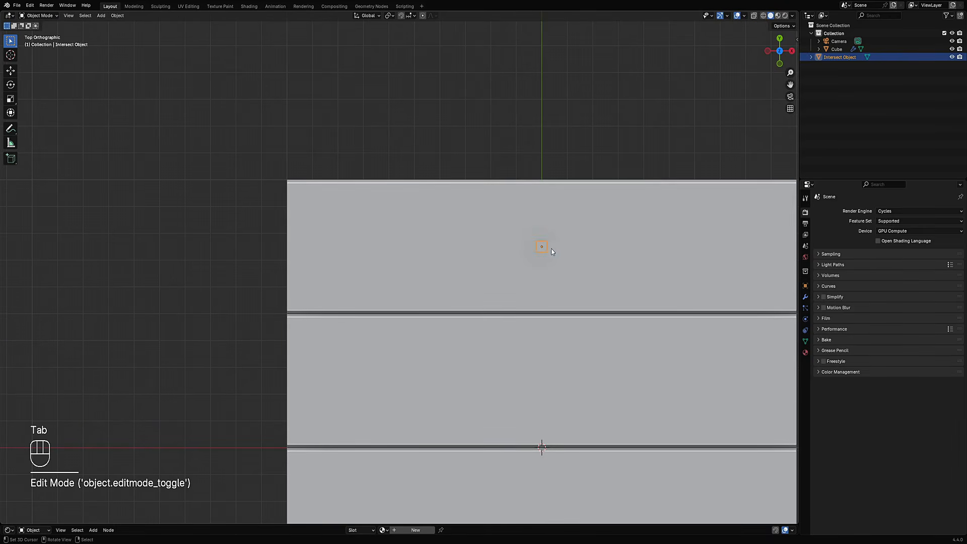
left_click(534, 401)
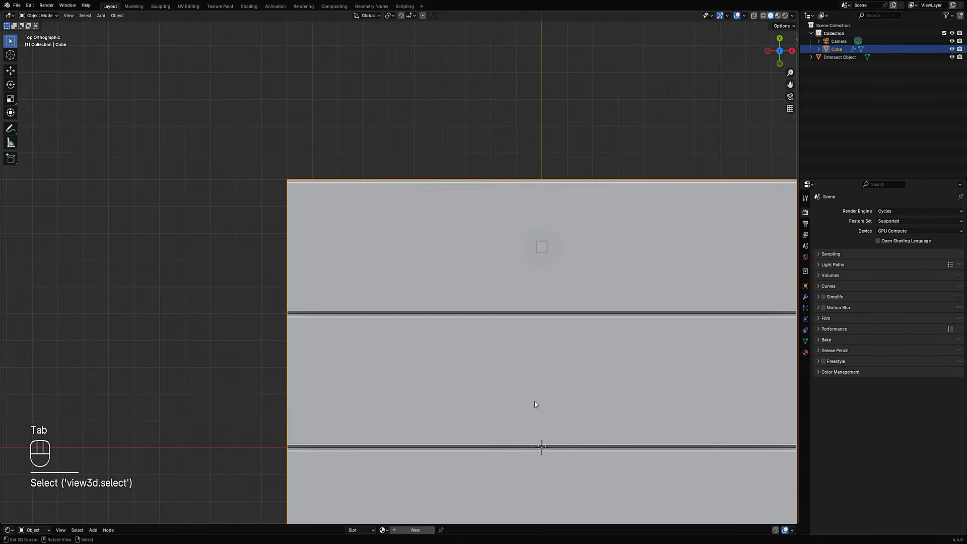
scroll(534, 388, "down", 3)
middle_click_drag(555, 378, 533, 347, "shift")
key("g")
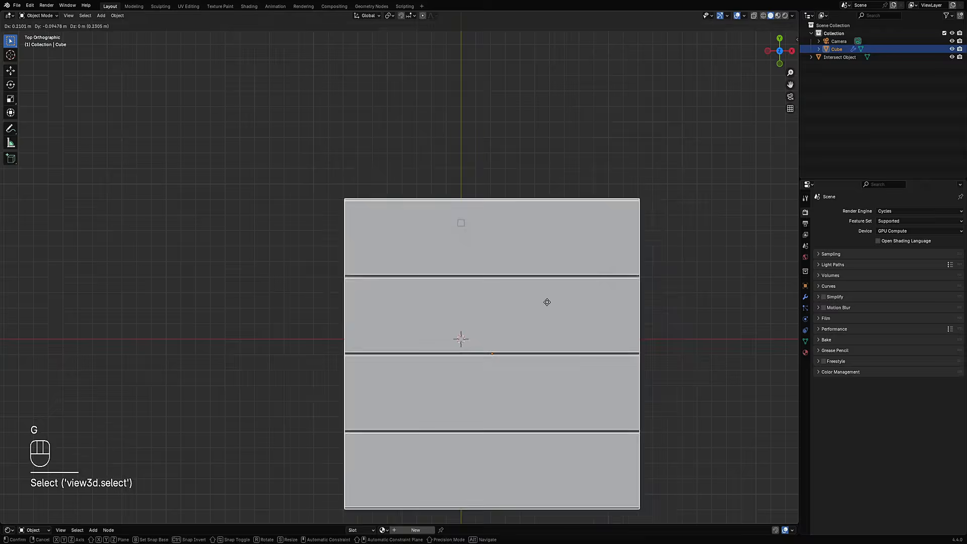
right_click(545, 302)
scroll(481, 241, "up", 3)
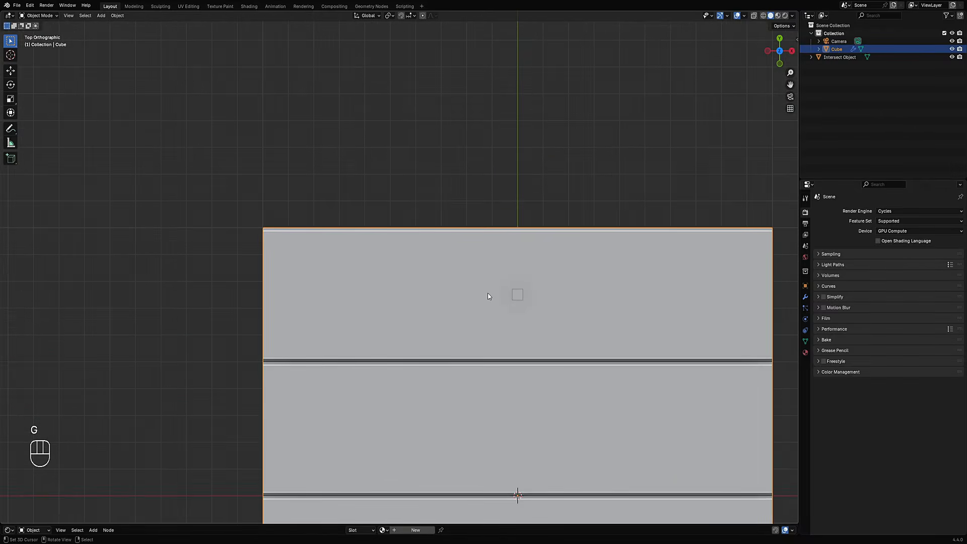
Draw a small box overlapping the left end of the rear plank with Draw Faces, using the plank panel as the source object
left_click(522, 296)
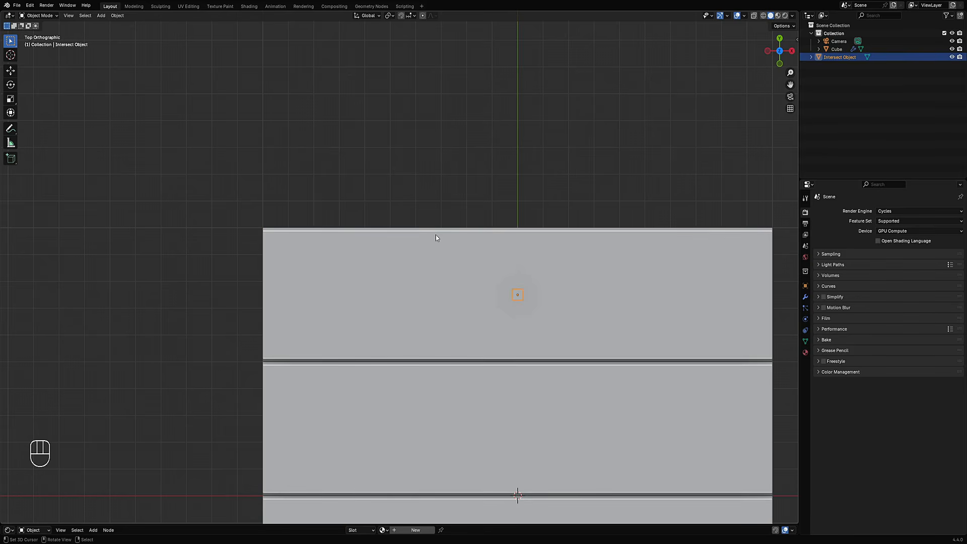
left_click(333, 281, "shift")
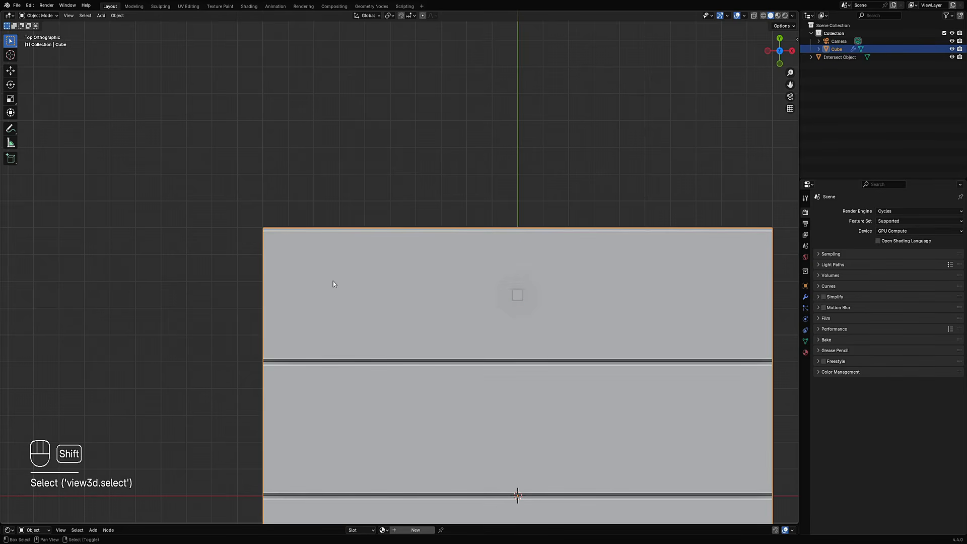
scroll(437, 268, "up", 4)
key("ctrl+shift+x")
left_click(431, 279)
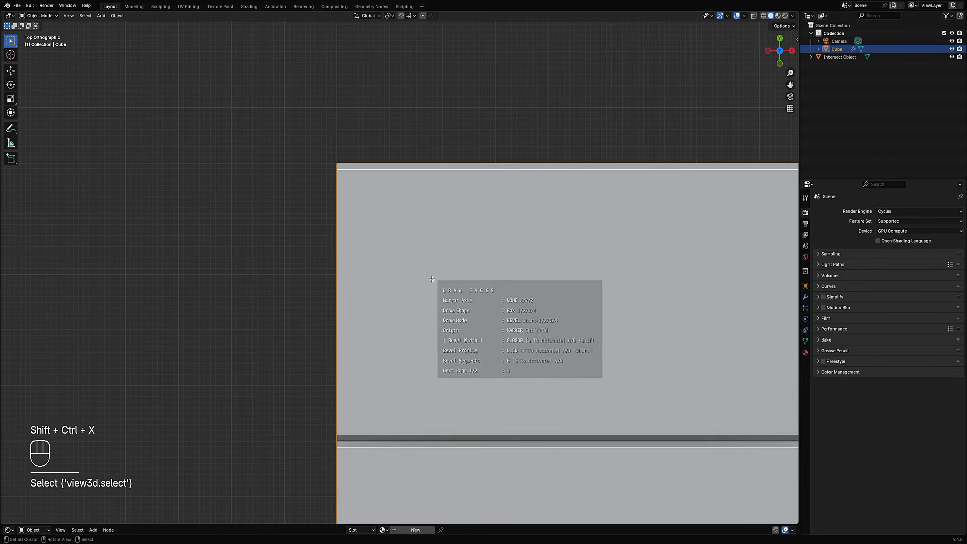
left_click_drag(286, 229, 380, 281)
key("space")
mouse_move(349, 280)
middle_mouse_down()
mouse_move(475, 233)
mouse_move(397, 287)
middle_mouse_up()
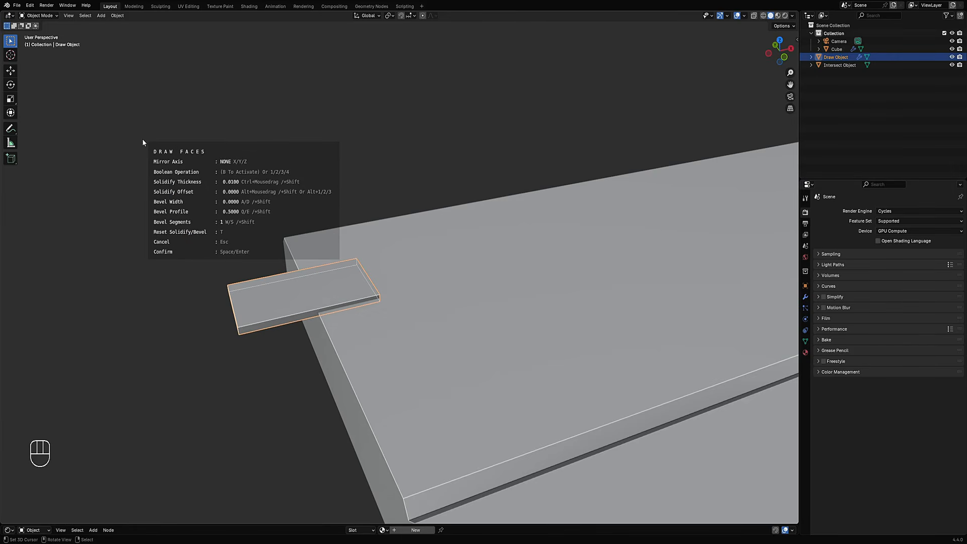
Try the drawn box's Difference, Union and Slice boolean operations, deactivate the boolean, and confirm it as a separate object
key("1")
middle_click_drag(291, 122, 314, 133)
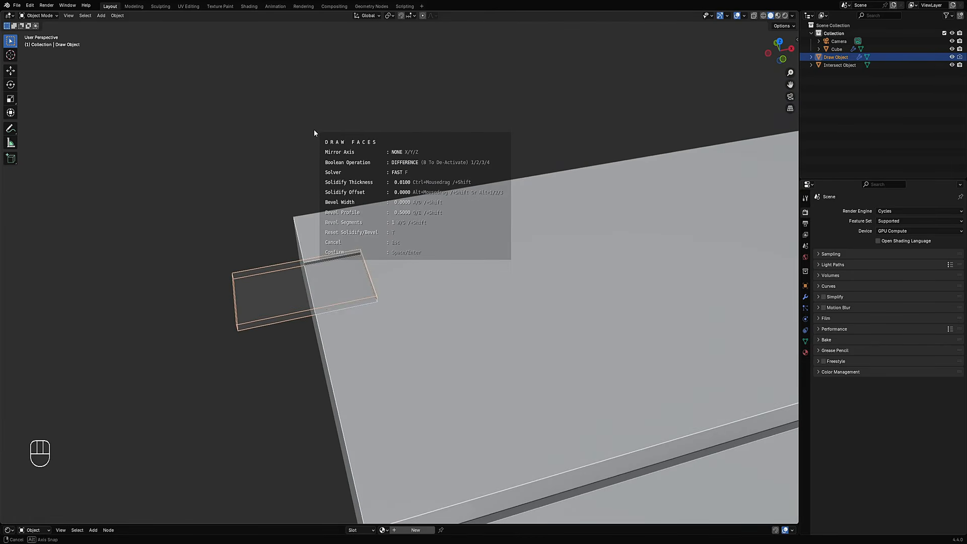
key("2")
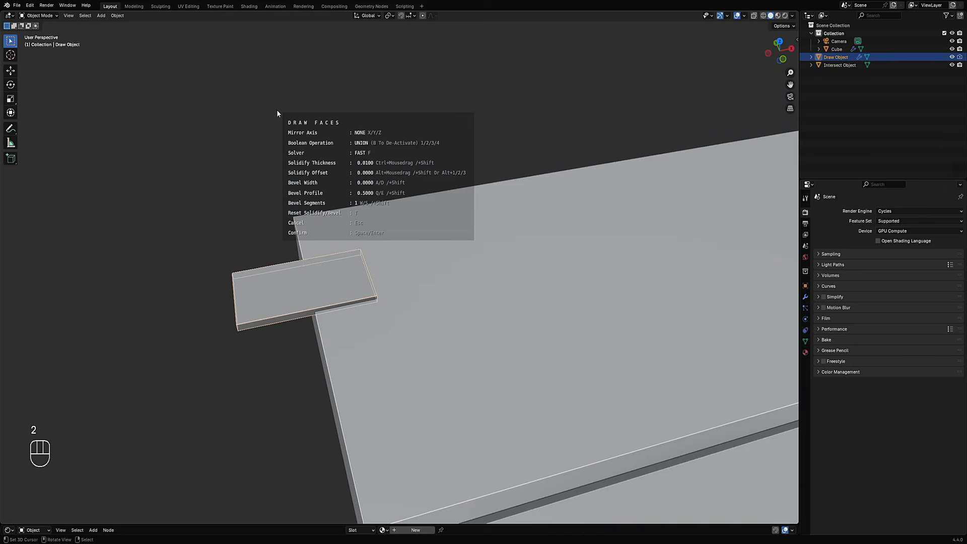
key("3")
key("4")
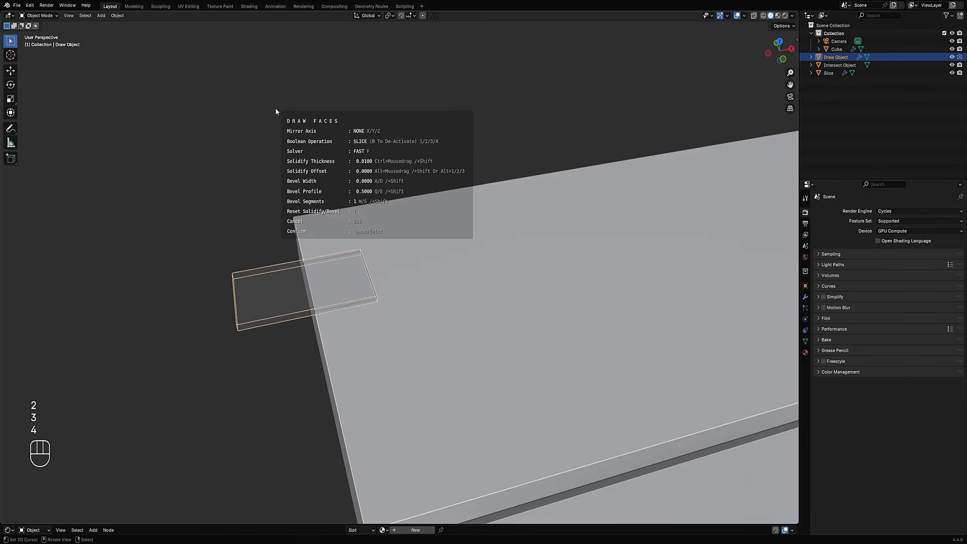
key("1")
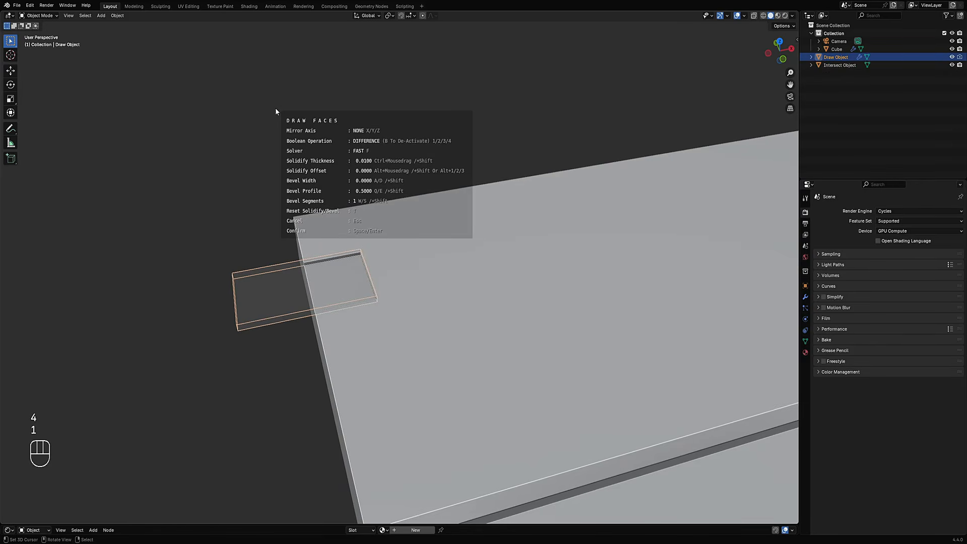
key("b")
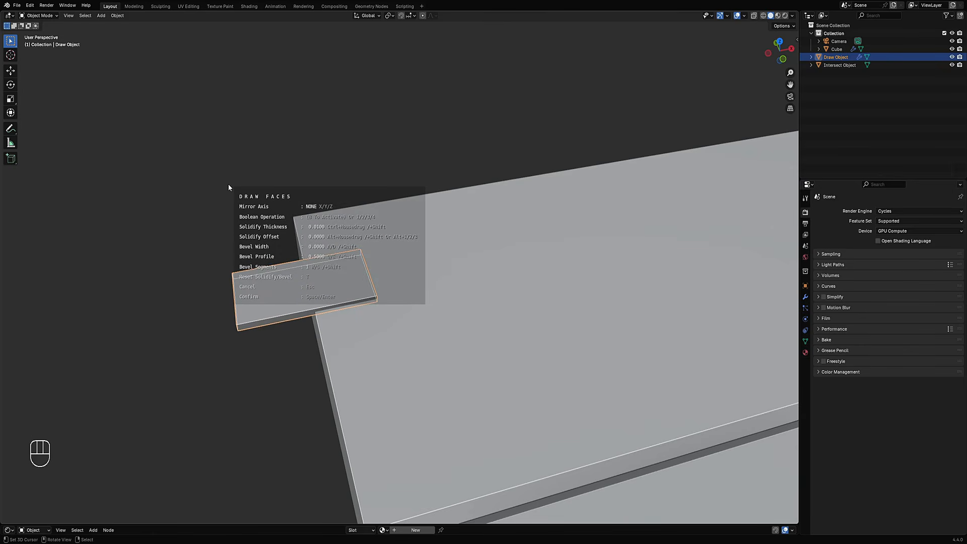
scroll(656, 166, "down", 3)
middle_click_drag(579, 170, 504, 184)
scroll(571, 203, "down", 3)
scroll(503, 184, "up", 2)
key("space")
key("shift+a")
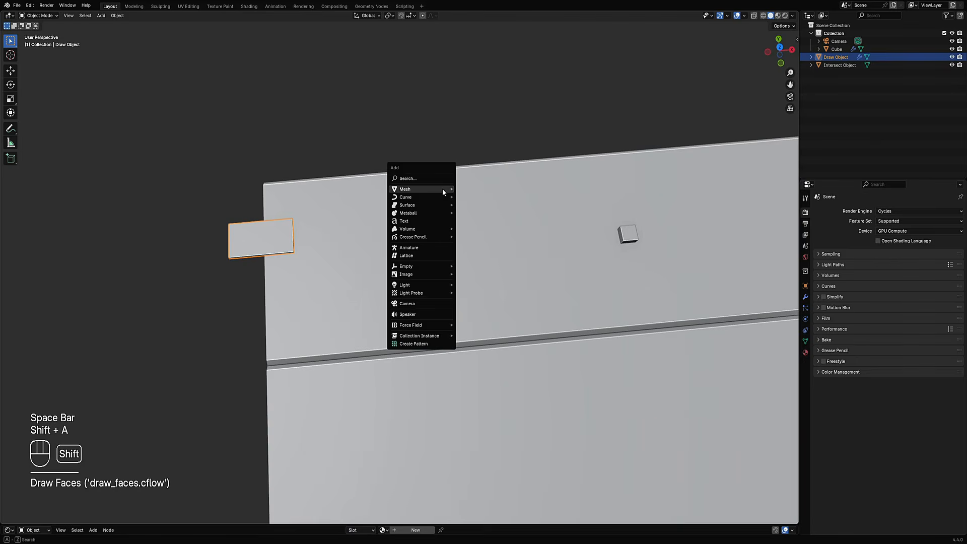
key("ctrl+shift+x")
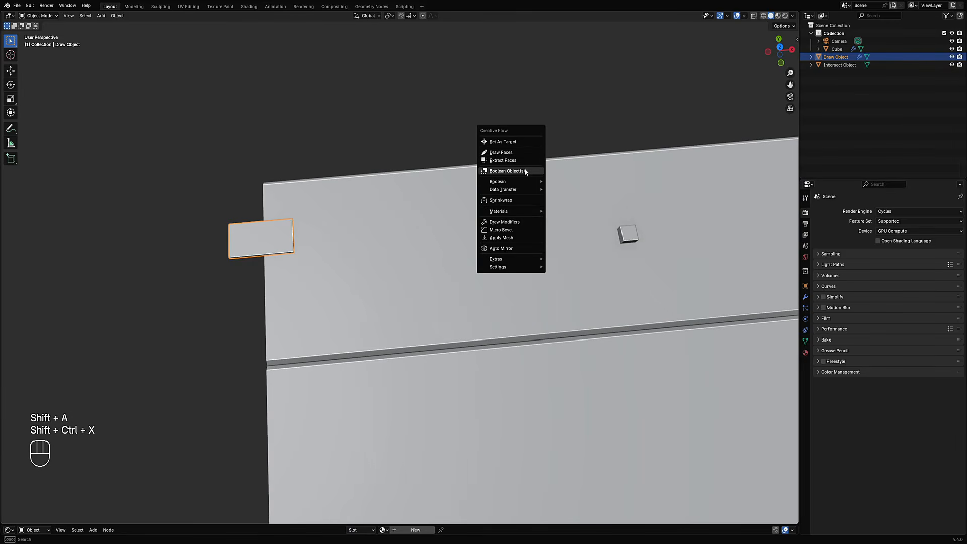
left_click(234, 241)
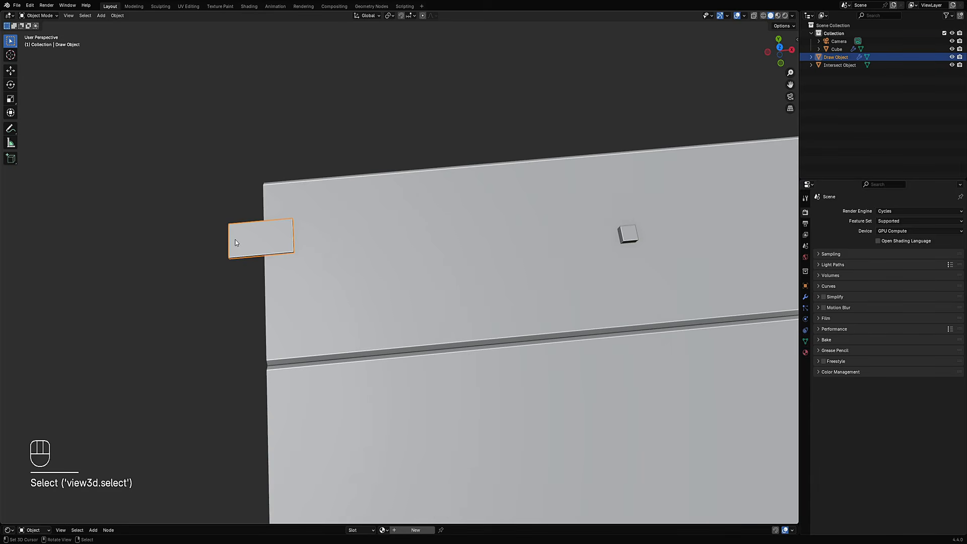
middle_click_drag(453, 243, 449, 252, "alt")
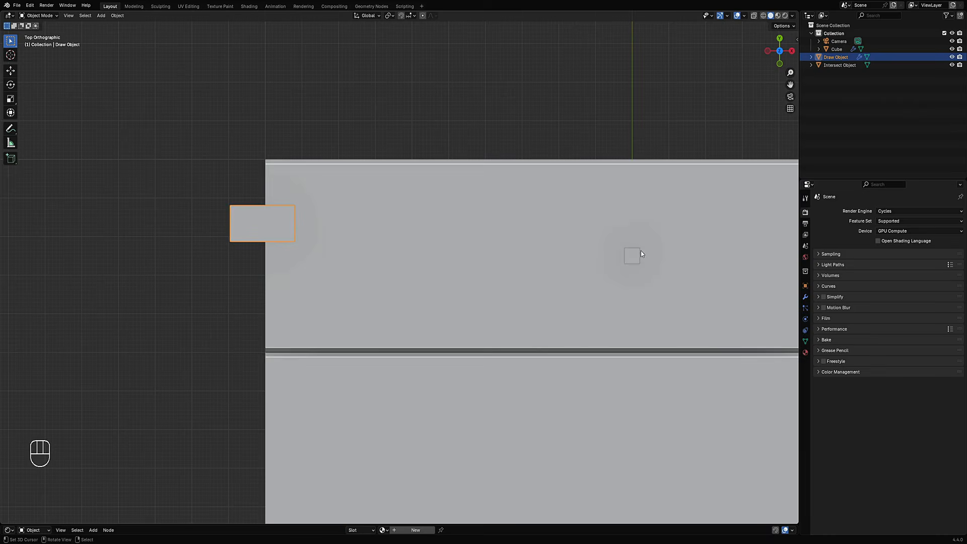
scroll(640, 250, "down", 3)
left_click(445, 251)
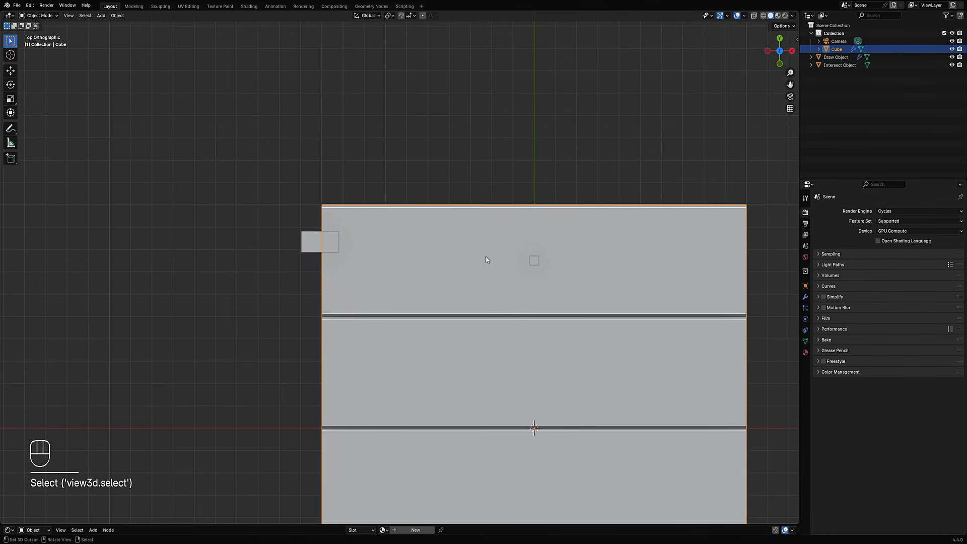
key("g")
right_click(596, 273)
left_click(535, 264)
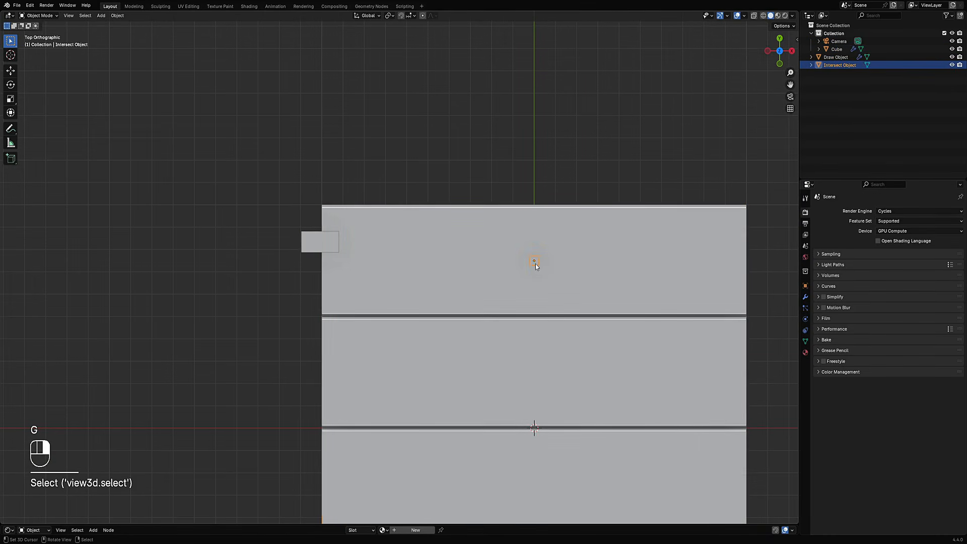
key("g")
right_click(533, 262)
Delete the drawn box at the left end of the rear plank
left_click(323, 245)
key("x")
left_click(423, 243)
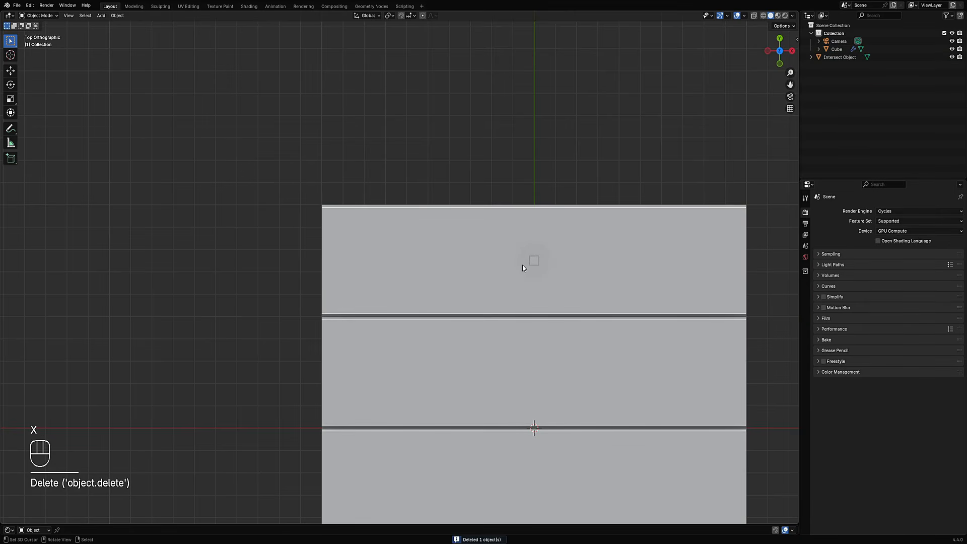
Start a Strips shape with Draw Faces from the small intersect cube, placing its first point just outside the rear plank's left end
left_click(535, 260)
scroll(554, 269, "up", 2)
key("ctrl+shift+x")
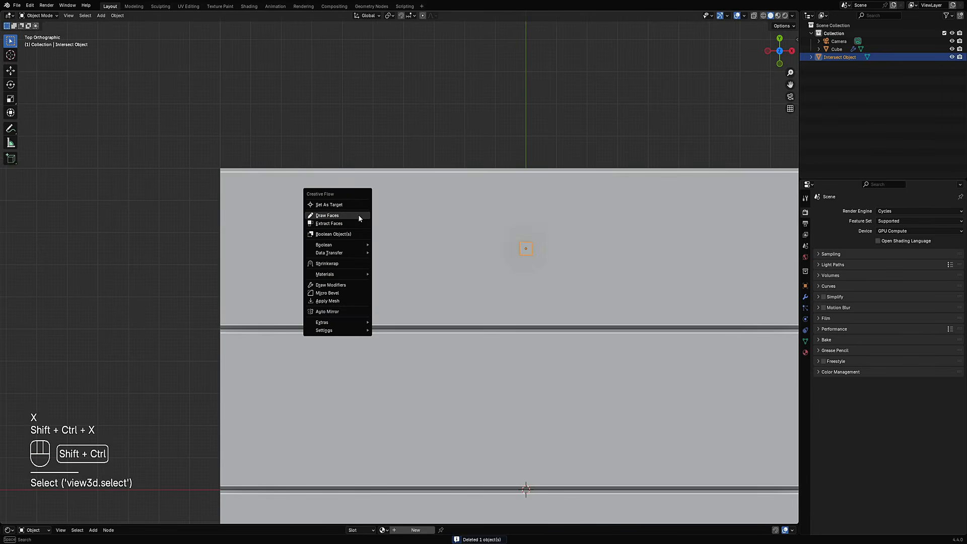
left_click(352, 215)
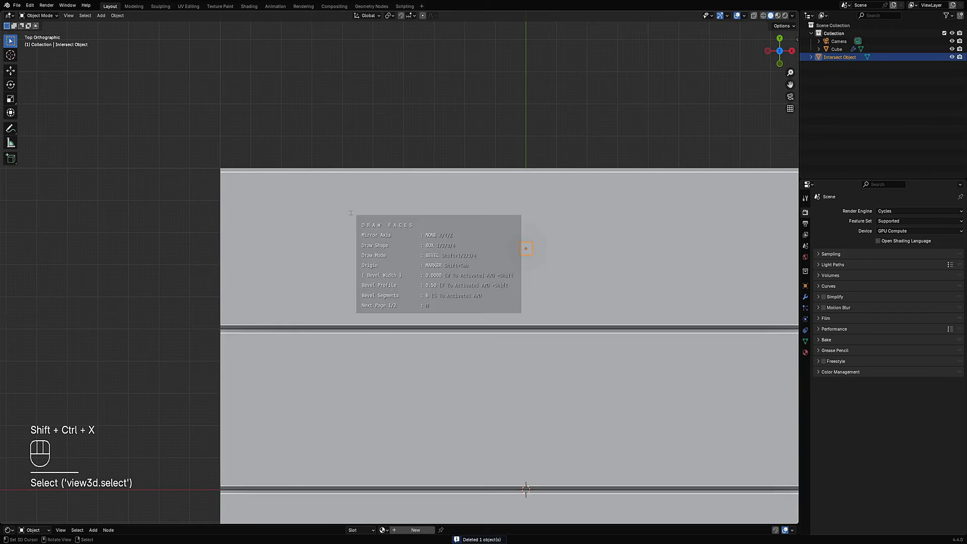
key("4")
left_click(207, 187)
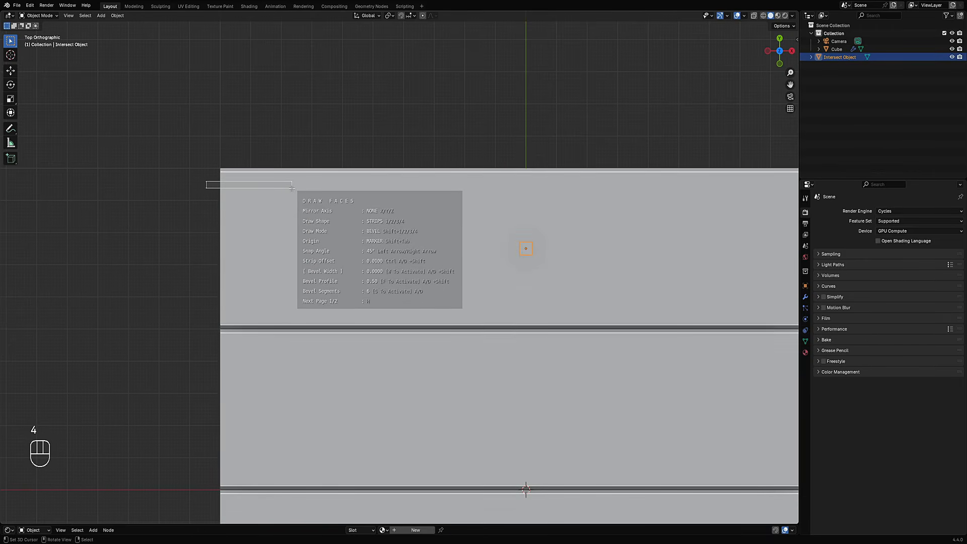
Mirror the strip being drawn across the X and Y axes only, leaving Z mirroring off
key("x")
key("z")
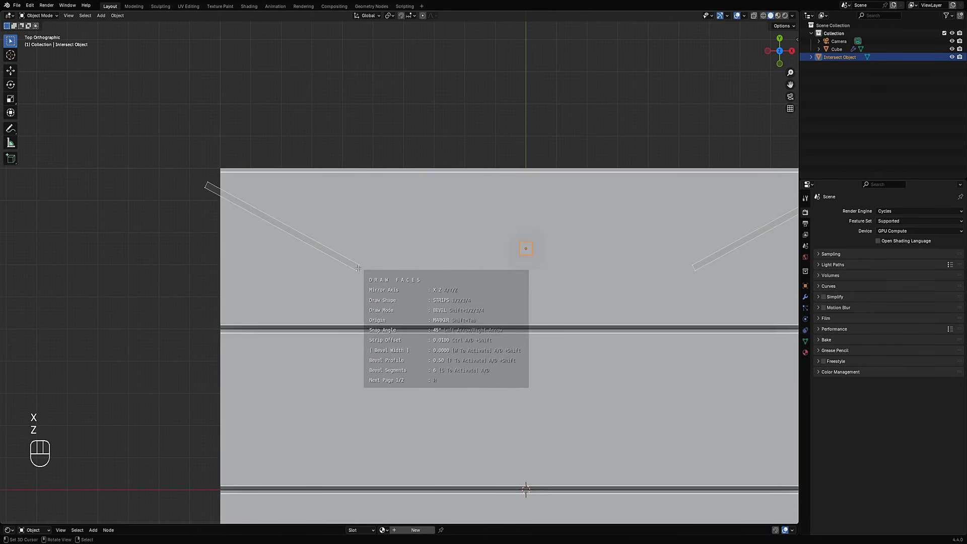
key("z")
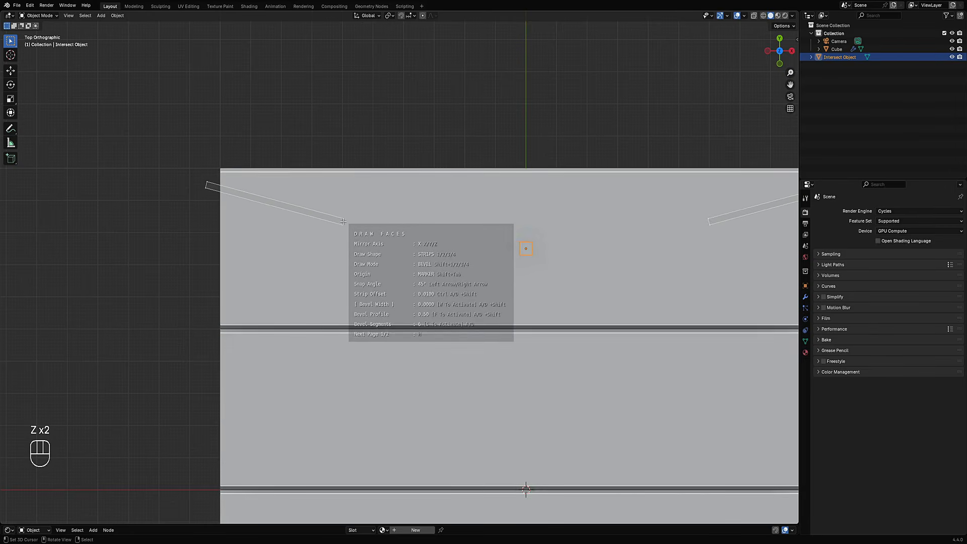
key("y")
key("shift")
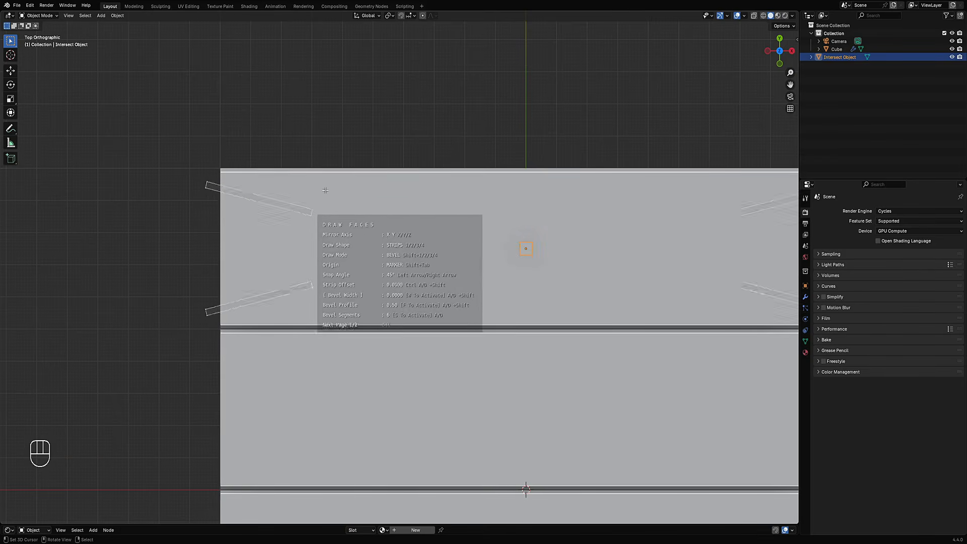
key("shift")
Reduce the strip offset to 0.0059 for a thinner strip
key("ctrl")
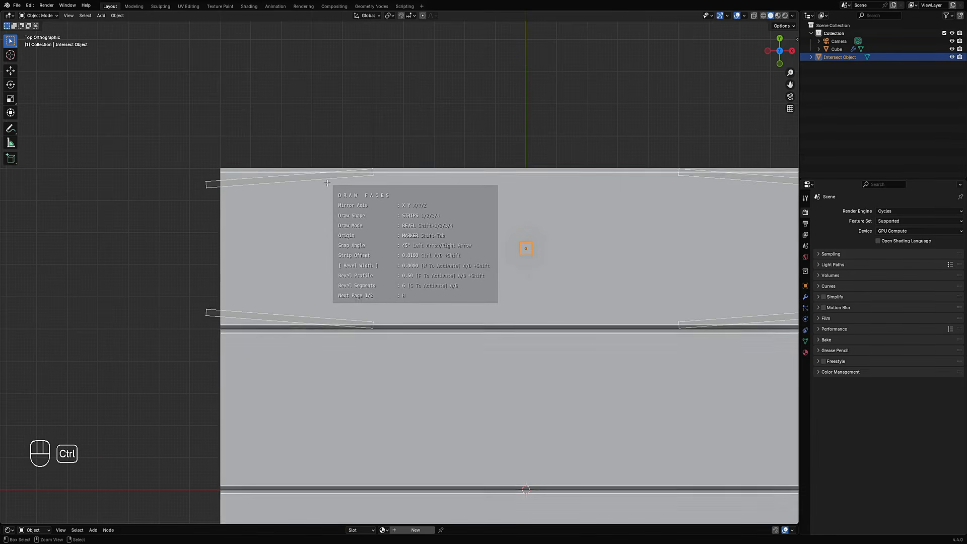
key("ctrl+a")
key("ctrl+a")
key("ctrl+a")
key("ctrl+a")
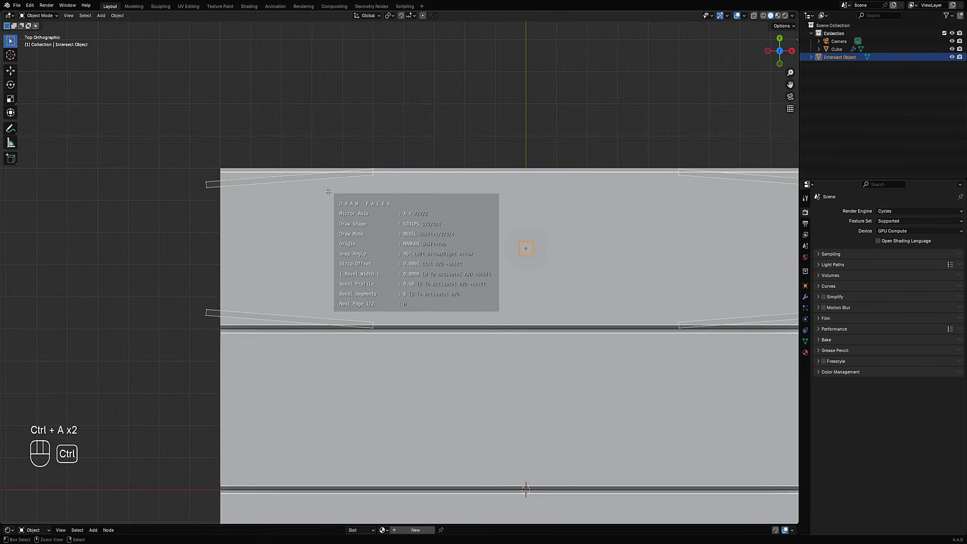
key("ctrl+a")
key("ctrl+a")
key("ctrl+a")
key("ctrl+a")
key("ctrl+a")
key("ctrl+a")
Lay out the mirrored strip along the rear plank, stepping inward and back outward at an angle and ending at the centre line
key("shift")
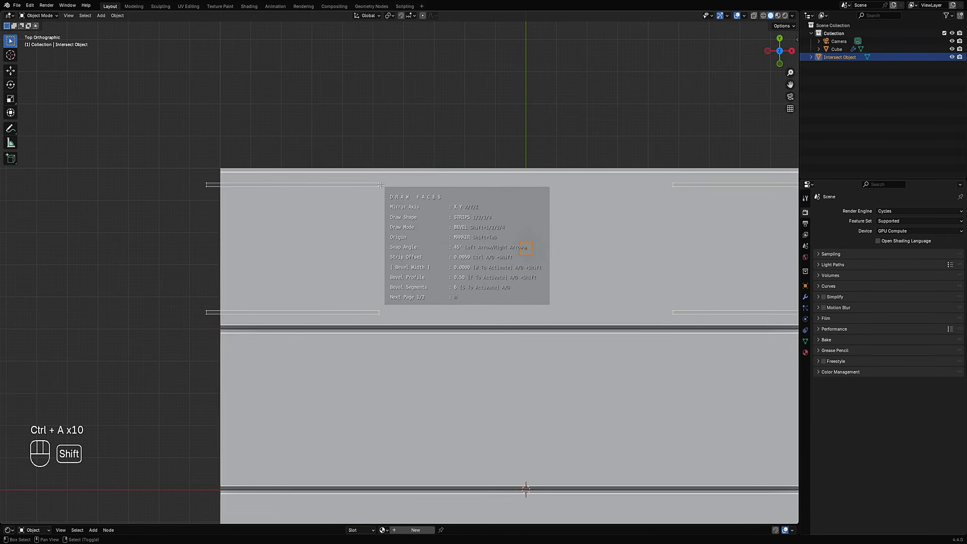
left_click(405, 184, "shift")
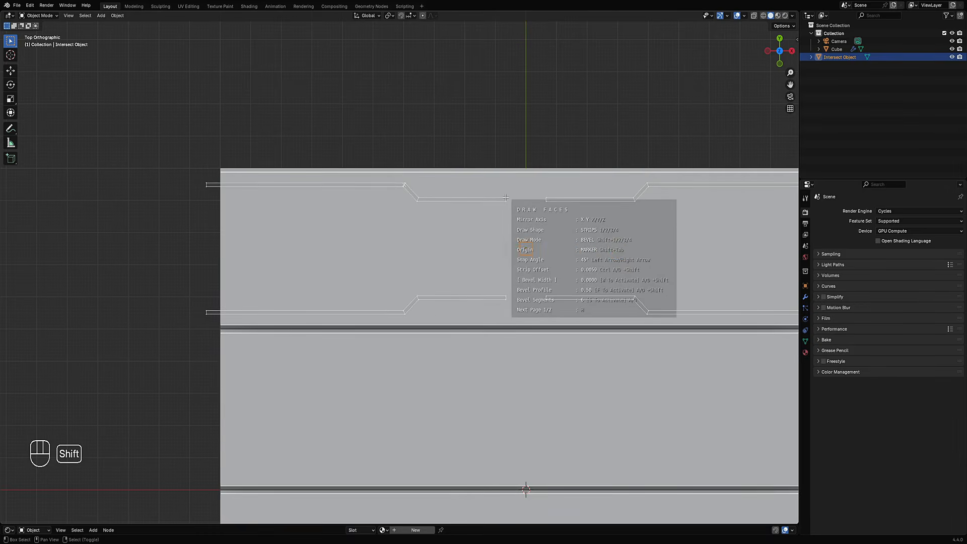
left_click(508, 183, "shift")
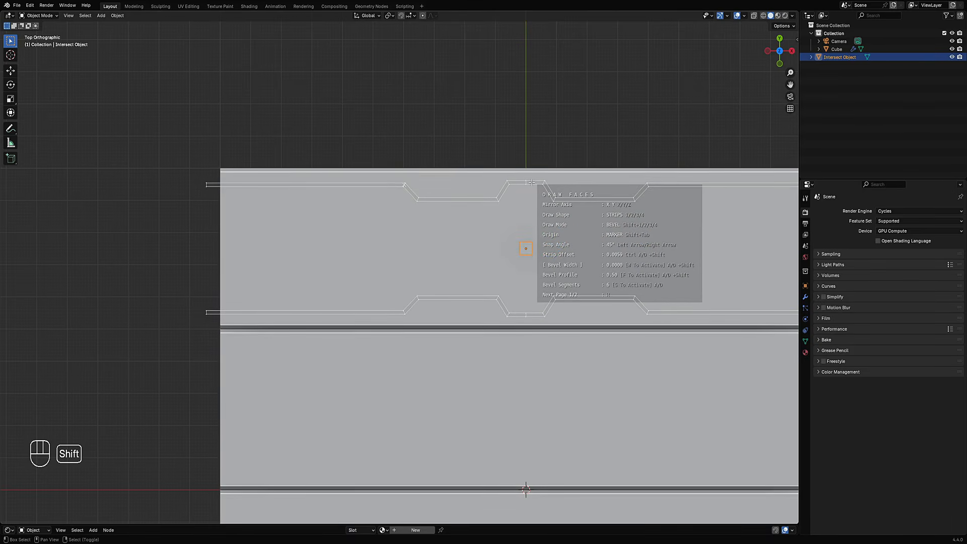
left_click(526, 182, "shift")
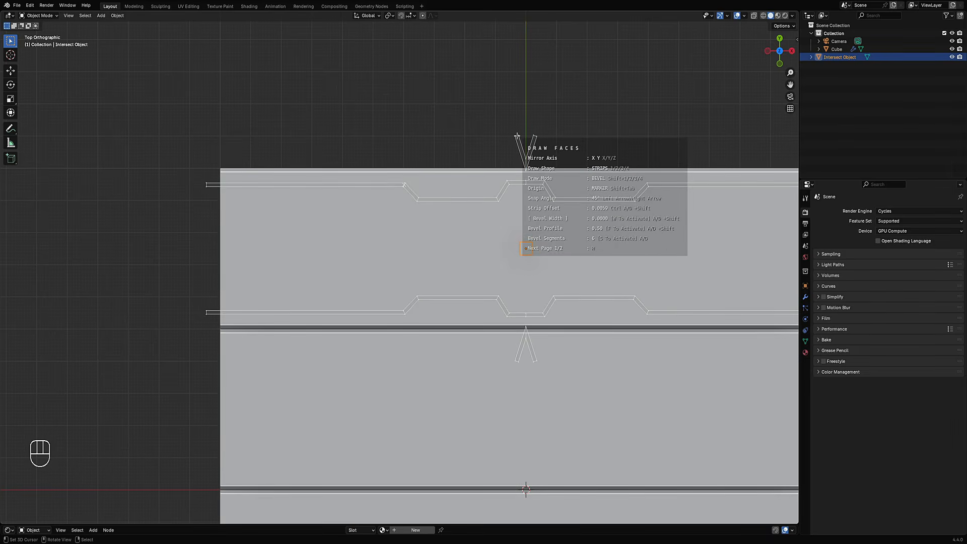
Finish the strip path, solidify it so it reaches through the plank's top surface, and confirm the shape
key("space")
mouse_move(517, 135)
middle_mouse_down()
mouse_move(461, 287)
mouse_move(503, 244)
middle_mouse_up()
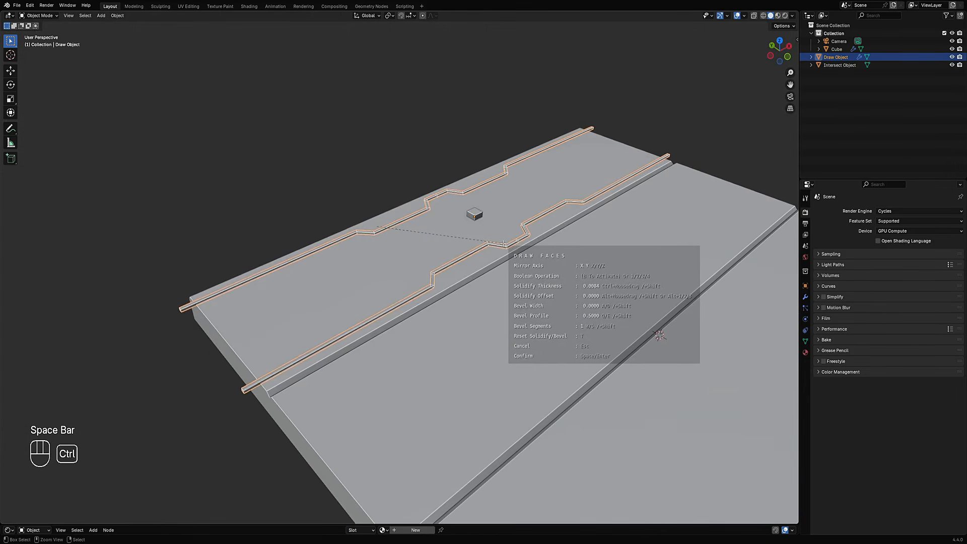
key("space")
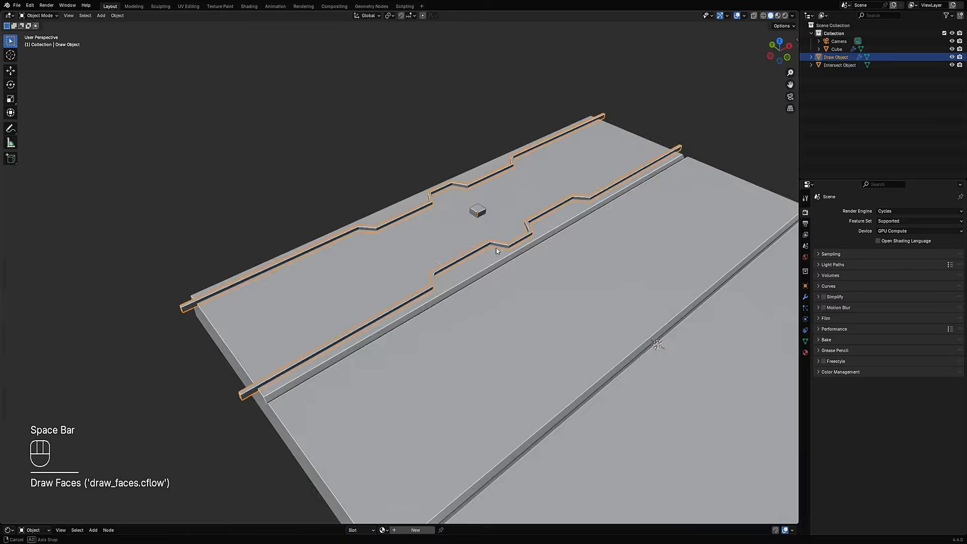
Sketch annotation strokes along both ends of the rear plank where the strips overhang, and erase them
middle_click_drag(496, 248, 451, 290, "alt")
right_click(385, 252)
scroll(386, 252, "down", 5)
scroll(385, 251, "up", 3)
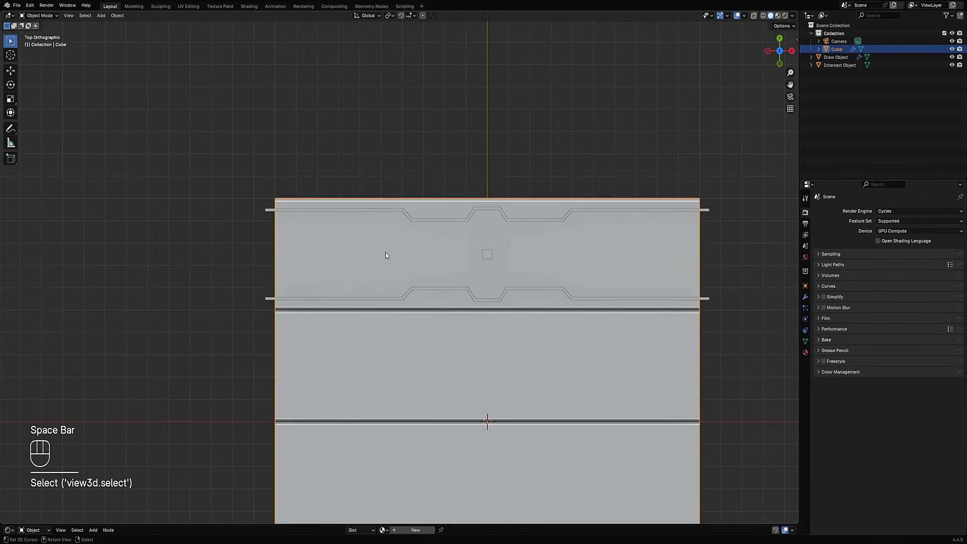
middle_click_drag(255, 253, 218, 200, "shift")
key("d")
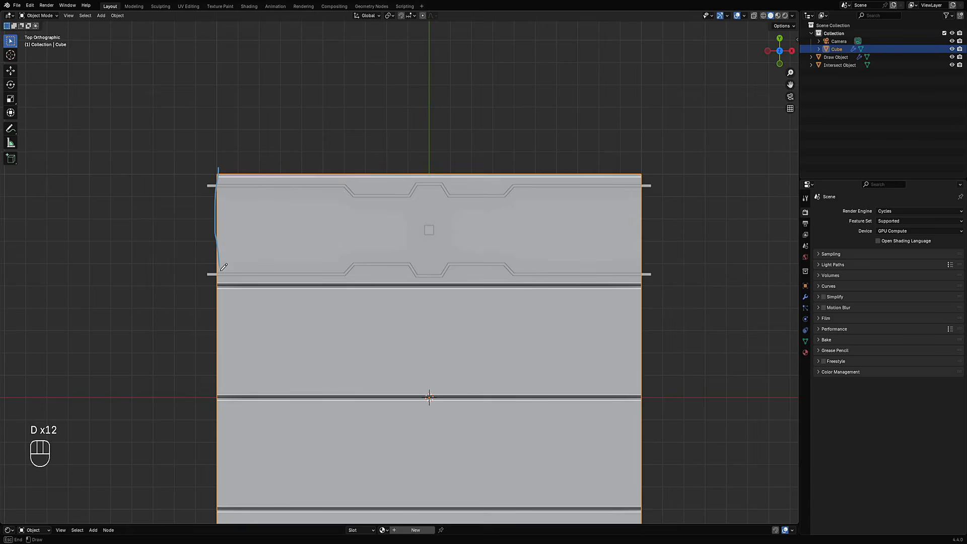
left_click_drag(221, 270, 222, 289)
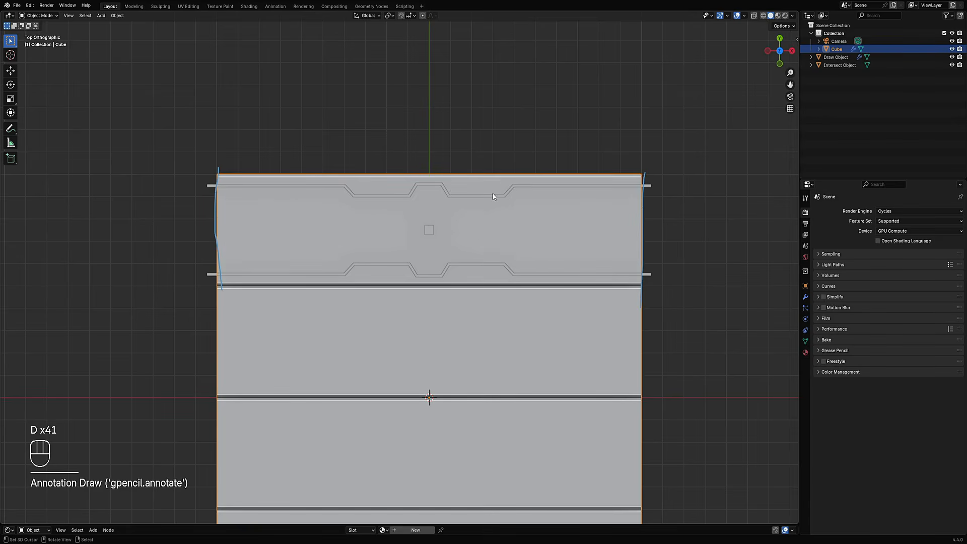
right_click_drag(460, 330, 421, 131)
right_click_drag(652, 287, 622, 353)
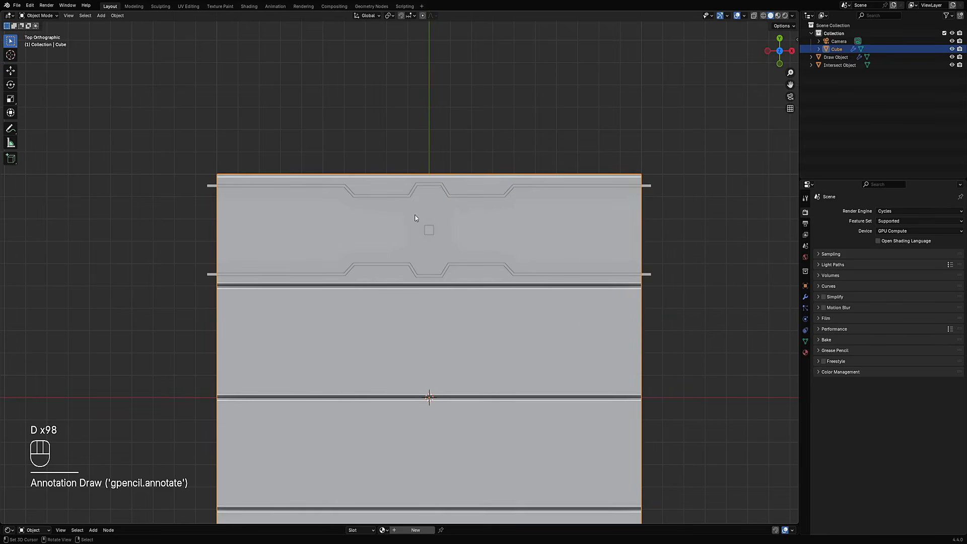
Cut the drawn strips out of the plank panel with Boolean Object(s), using Cut to the Active object and the Fast solver
scroll(415, 218, "up", 1)
middle_click_drag(429, 202, 502, 250)
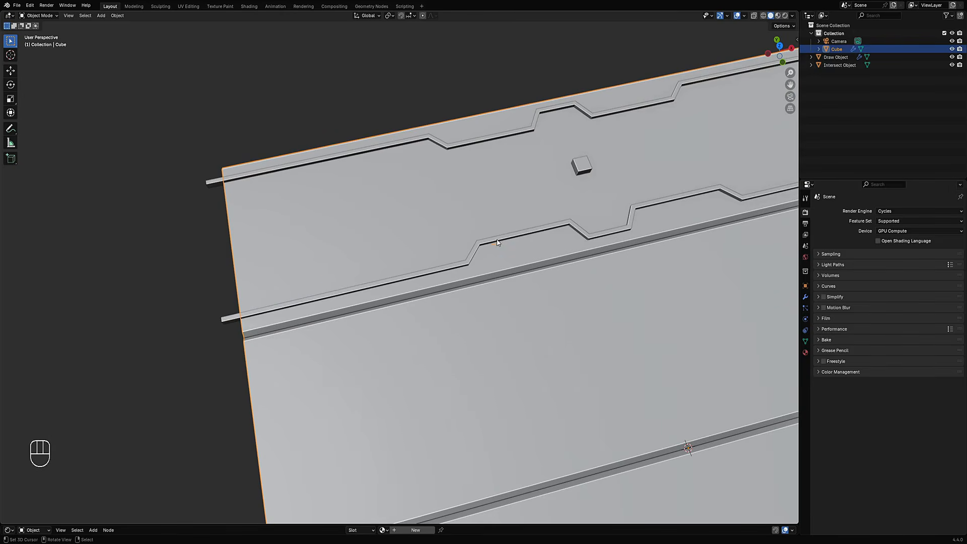
left_click(497, 242)
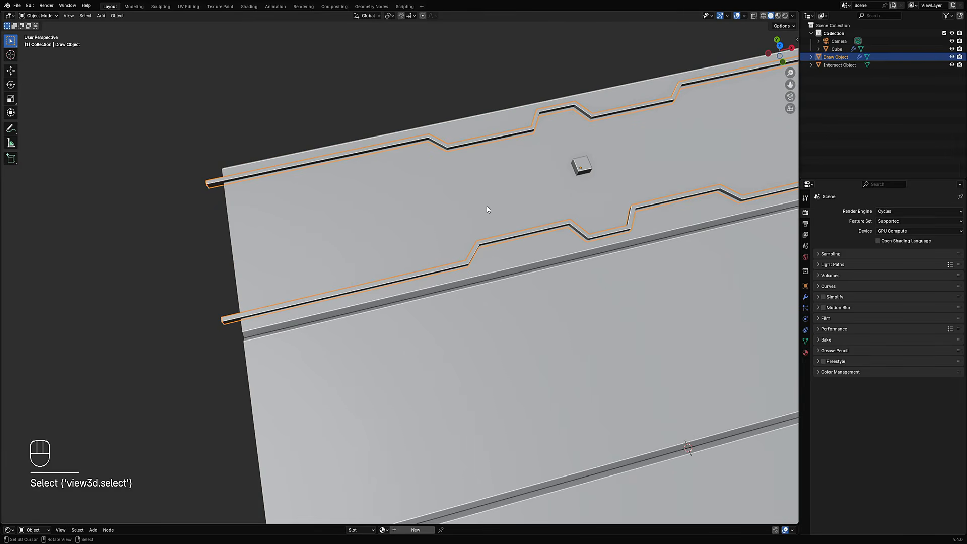
scroll(485, 207, "down", 2)
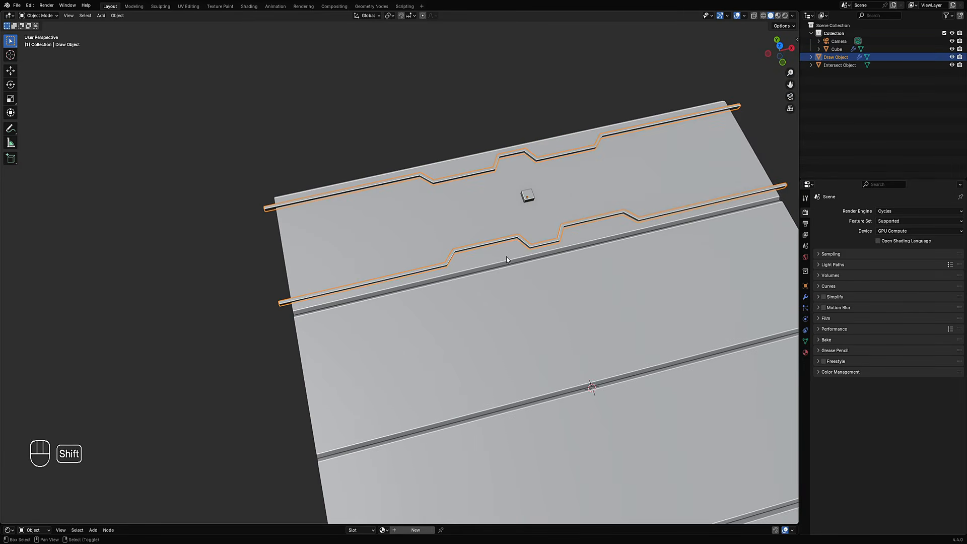
left_click(506, 260, "shift")
scroll(498, 227, "up", 2)
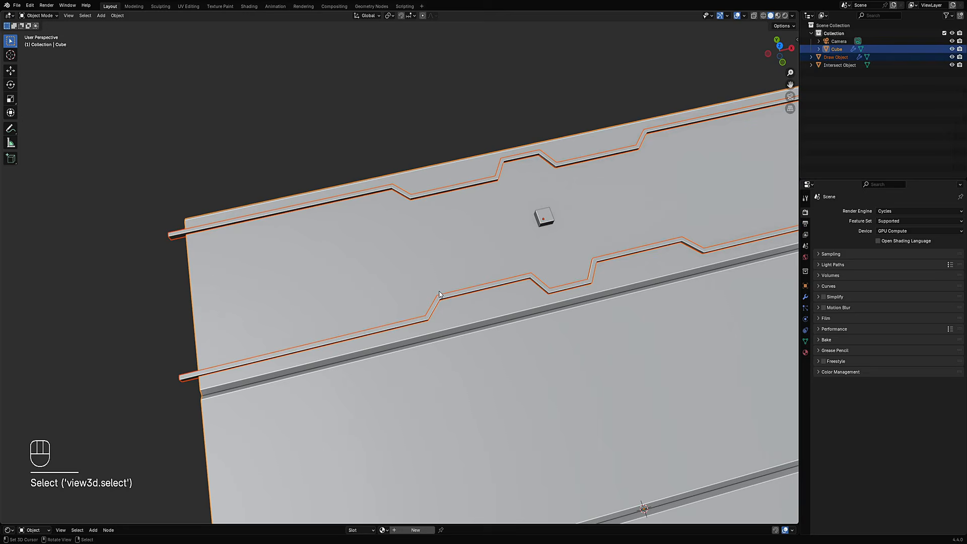
scroll(536, 322, "down", 5)
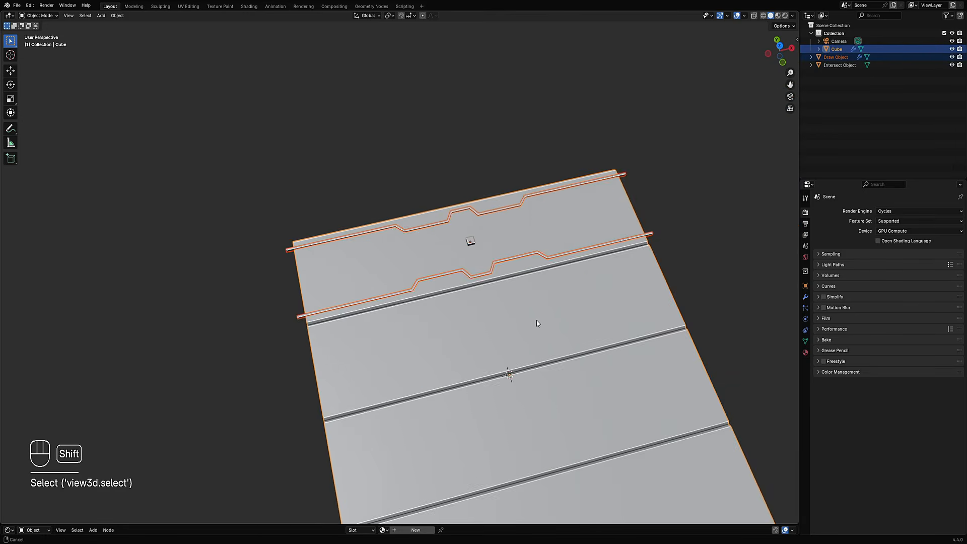
scroll(513, 287, "up", 3)
scroll(453, 276, "down", 1)
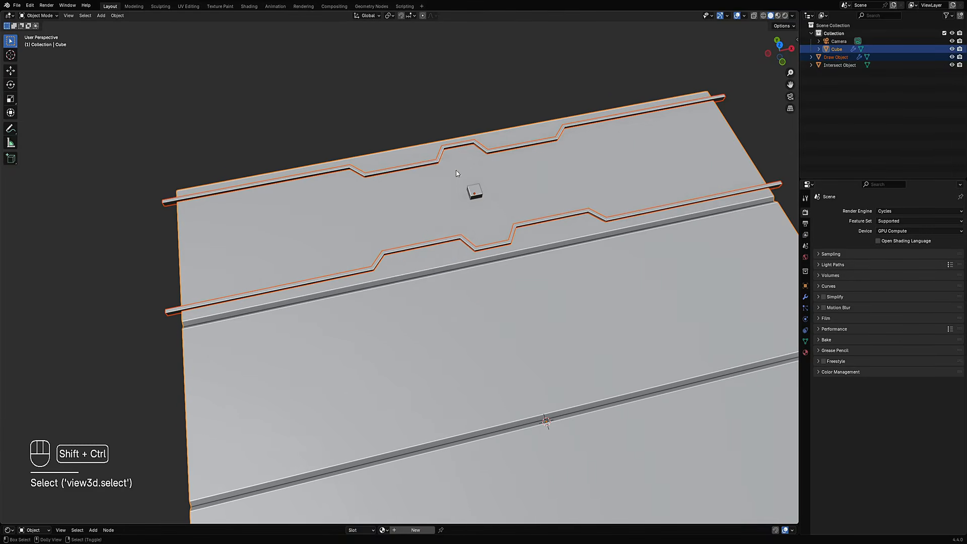
key("shift+ctrl+x")
left_click(455, 191)
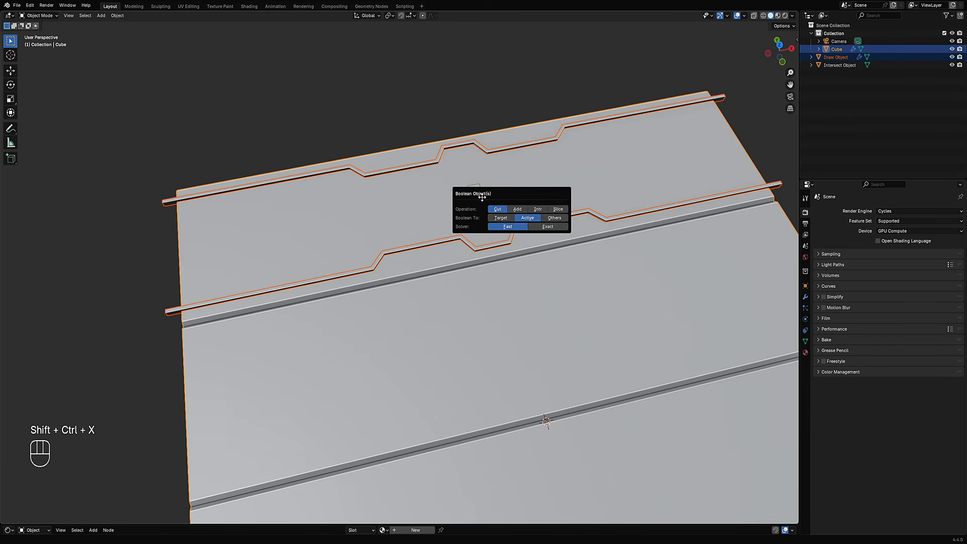
middle_click_drag(473, 242, 486, 238)
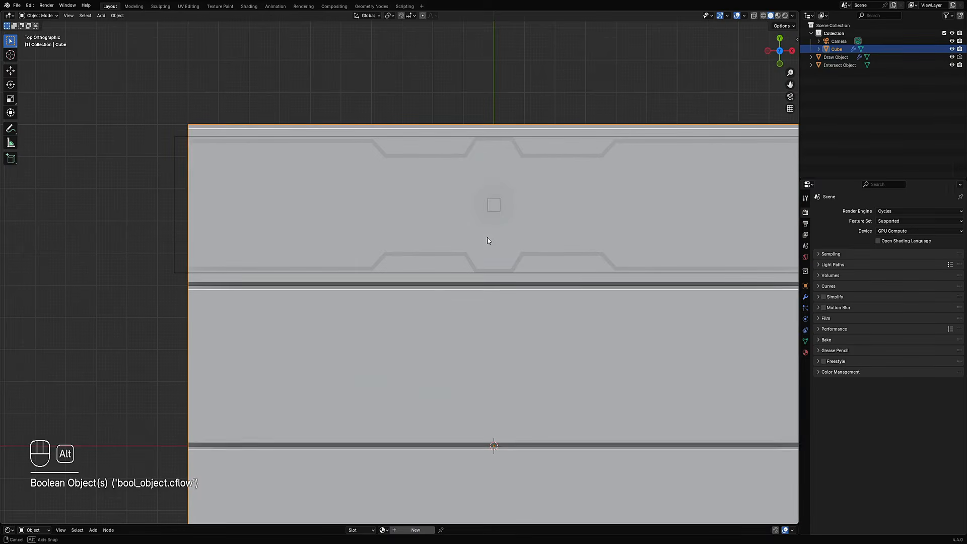
Raise the whole mesh of the strip cutter about 0.004 m along global Z to make the grooves shallower
key("alt+a")
left_click(482, 274)
mouse_move(482, 273)
middle_mouse_down()
mouse_move(497, 201)
mouse_move(491, 230)
mouse_move(523, 213)
mouse_move(553, 215)
middle_mouse_up()
key("Tab")
scroll(553, 215, "up", 3)
key("a")
scroll(552, 211, "up", 2)
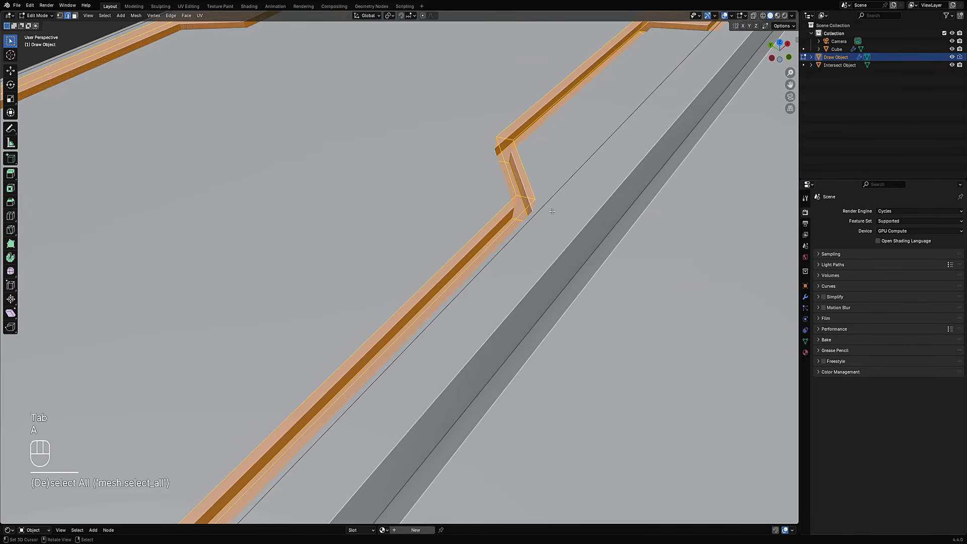
key("g")
key("z")
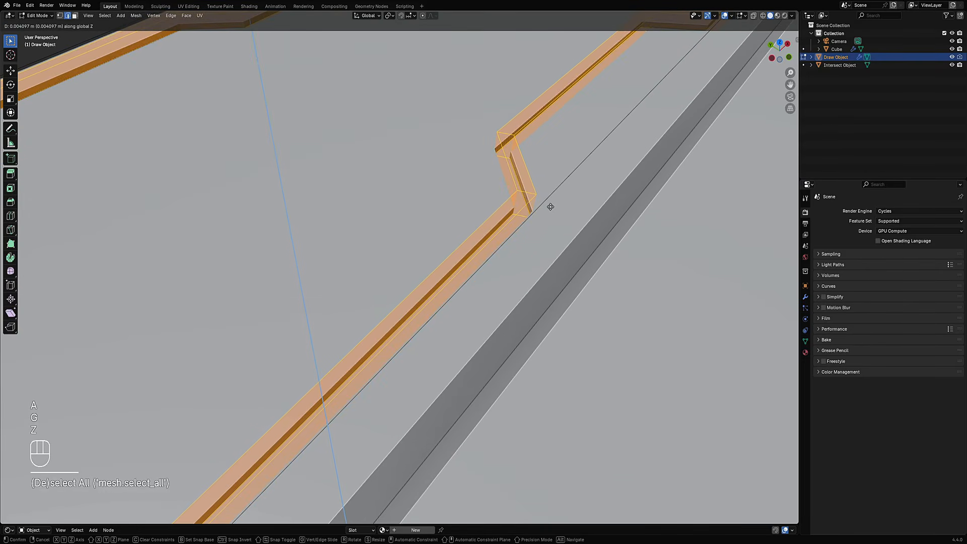
left_click(550, 206)
key("Tab")
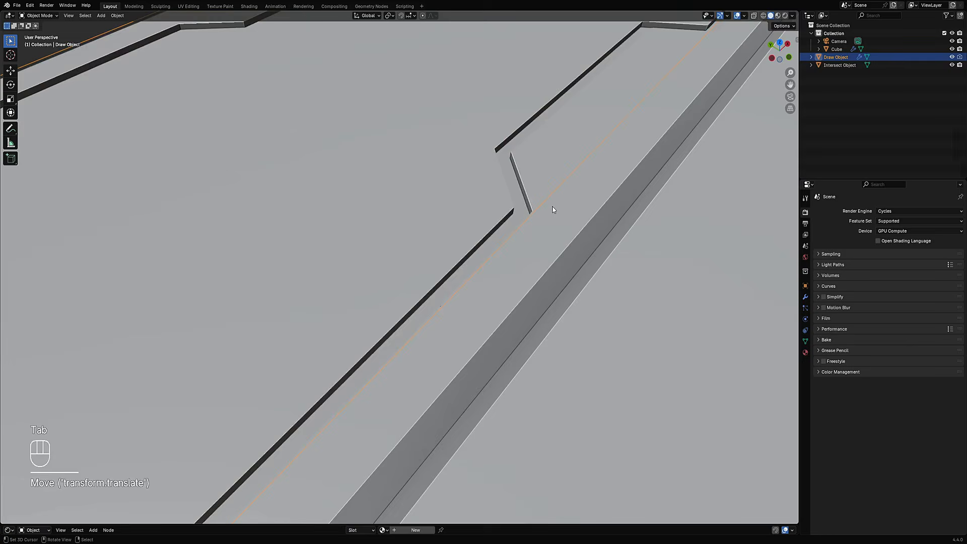
View the grooves from above with the overlays hidden and Cavity and Outline turned off in the viewport shading
scroll(552, 209, "down", 5)
middle_click_drag(552, 209, 516, 244)
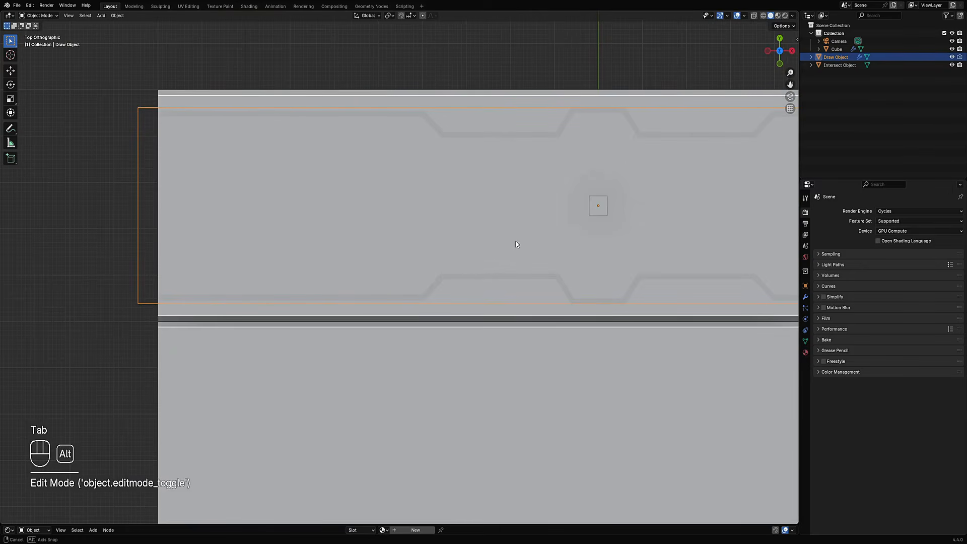
middle_click_drag(521, 175, 455, 253, "shift")
key("shift+alt+z")
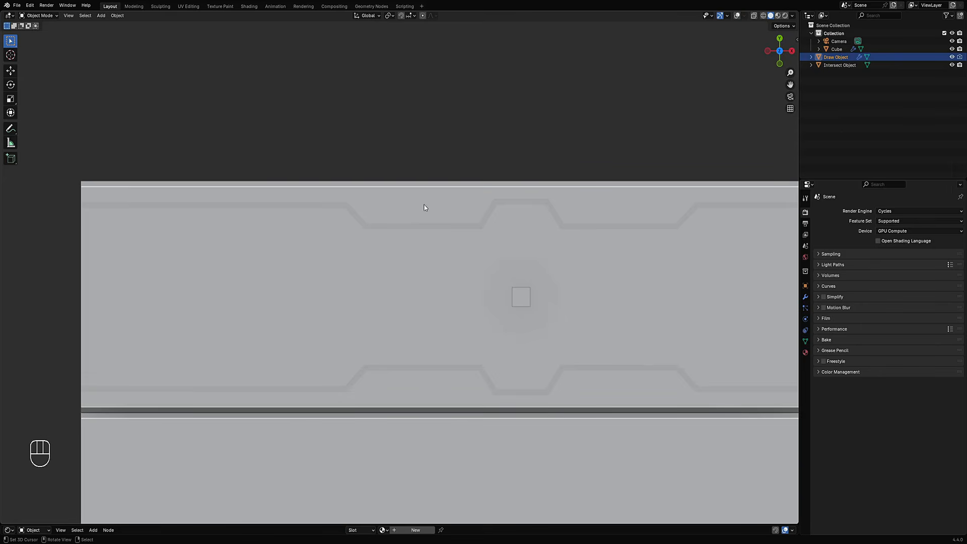
left_click(792, 16)
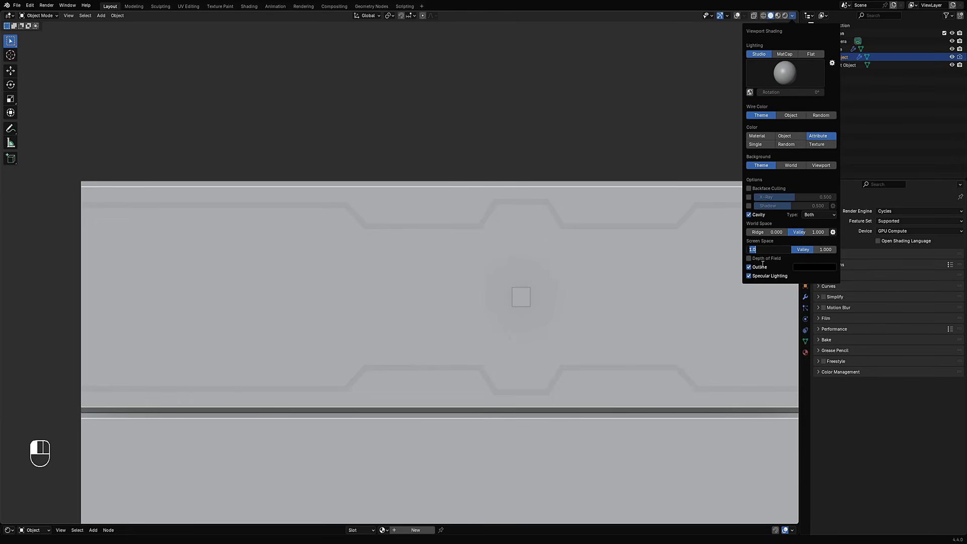
key("Return")
left_click(751, 214)
left_click(753, 233)
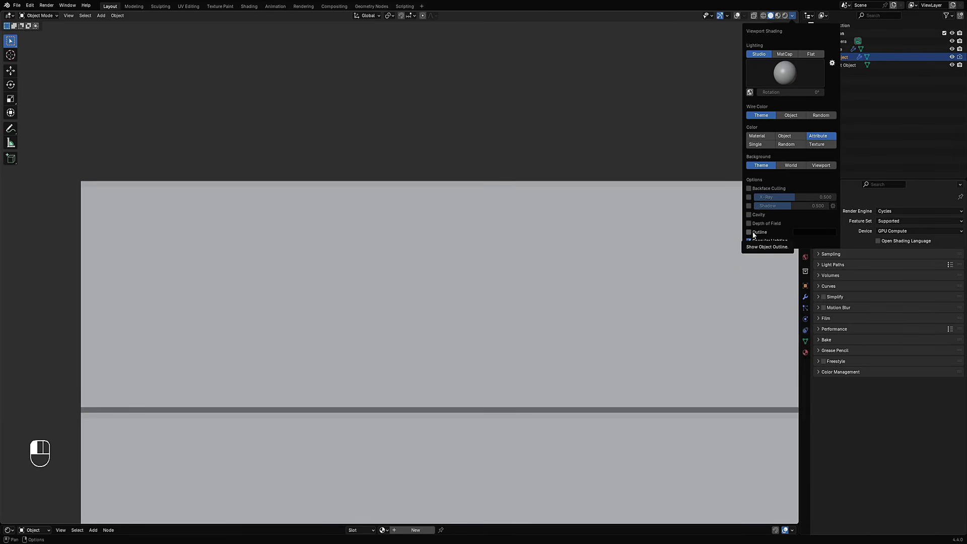
Turn Cavity shading back on, show the overlays again and select the plank panel
scroll(481, 171, "up", 3)
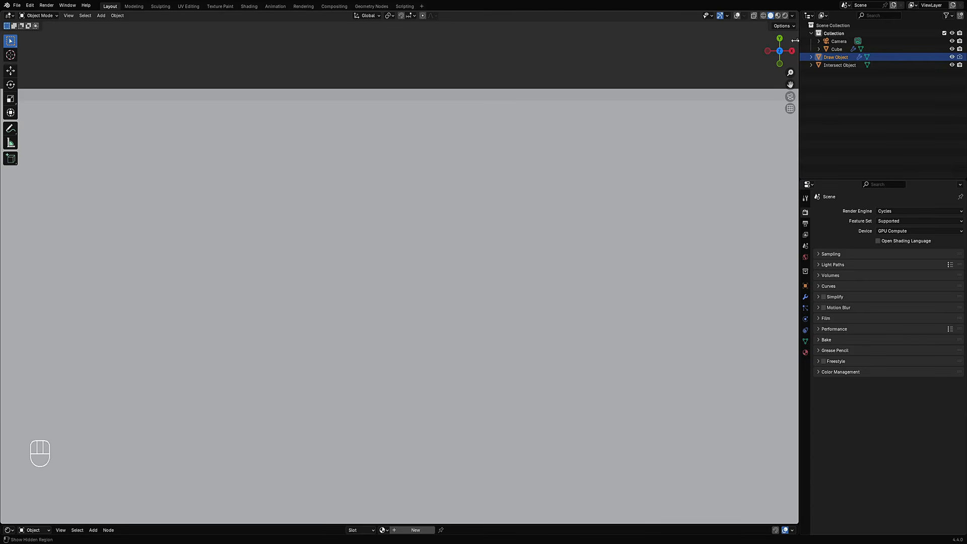
left_click(794, 16)
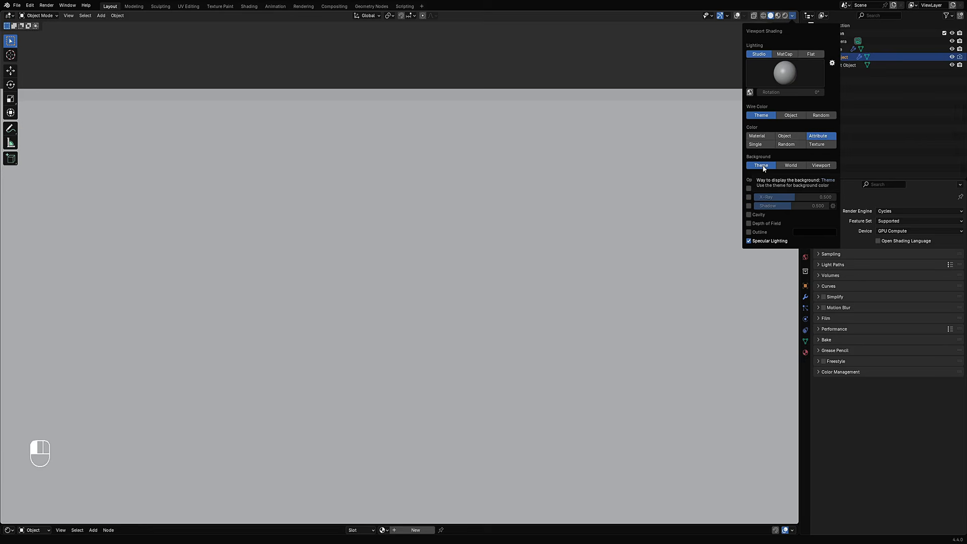
left_click(749, 216)
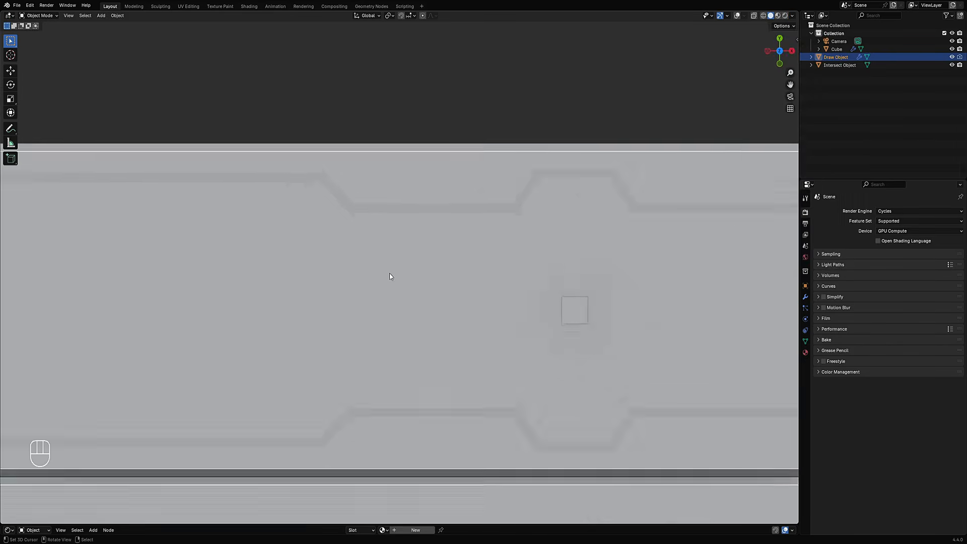
mouse_move(388, 272)
middle_mouse_down()
mouse_move(401, 255)
mouse_move(427, 261)
middle_mouse_up()
left_click(427, 262)
key("shift+alt+z")
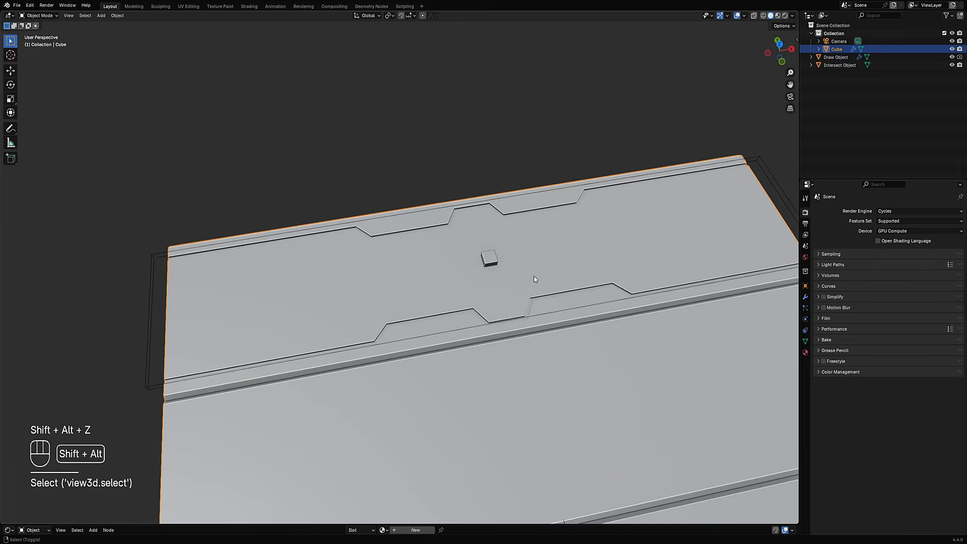
Apply a Micro Bevel to the plank panel with Use Bevel and Harden Normals enabled and an amount of 0.0020
scroll(481, 244, "down", 5, "shift")
mouse_move(464, 310)
middle_mouse_down()
mouse_move(470, 322)
mouse_move(475, 304)
mouse_move(468, 319)
middle_mouse_up()
middle_click_drag(430, 199, 468, 182, "shift")
scroll(448, 281, "up", 3)
scroll(476, 184, "up", 4)
key("ctrl+shift+x")
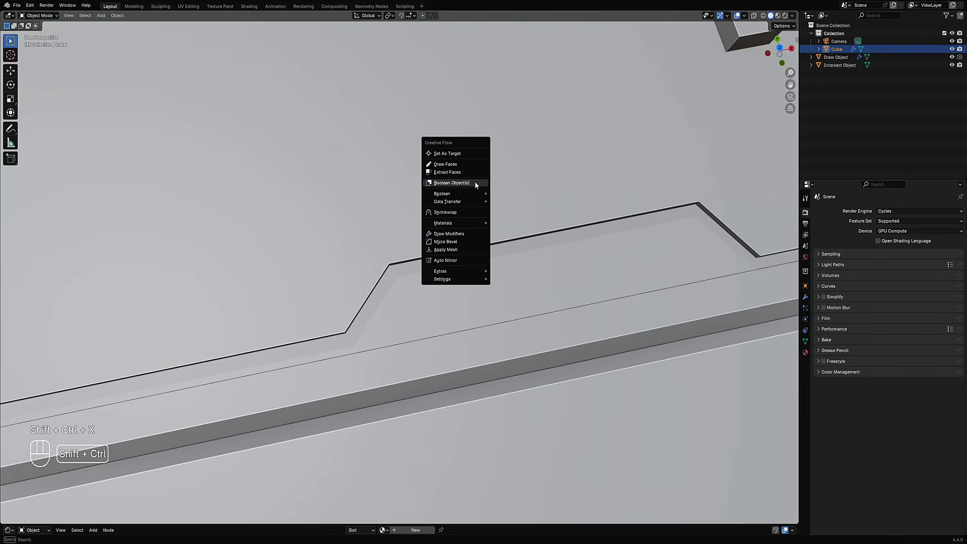
left_click(467, 241)
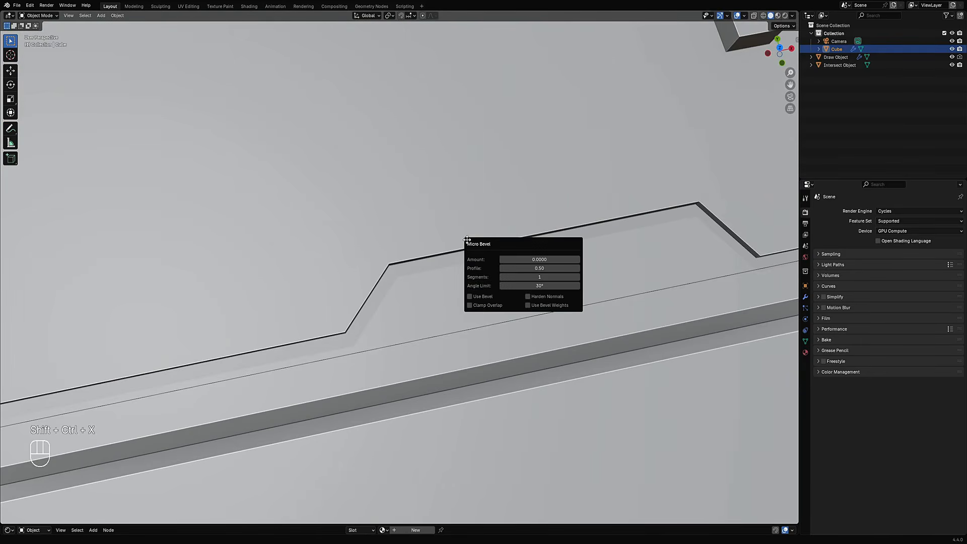
left_click(493, 298)
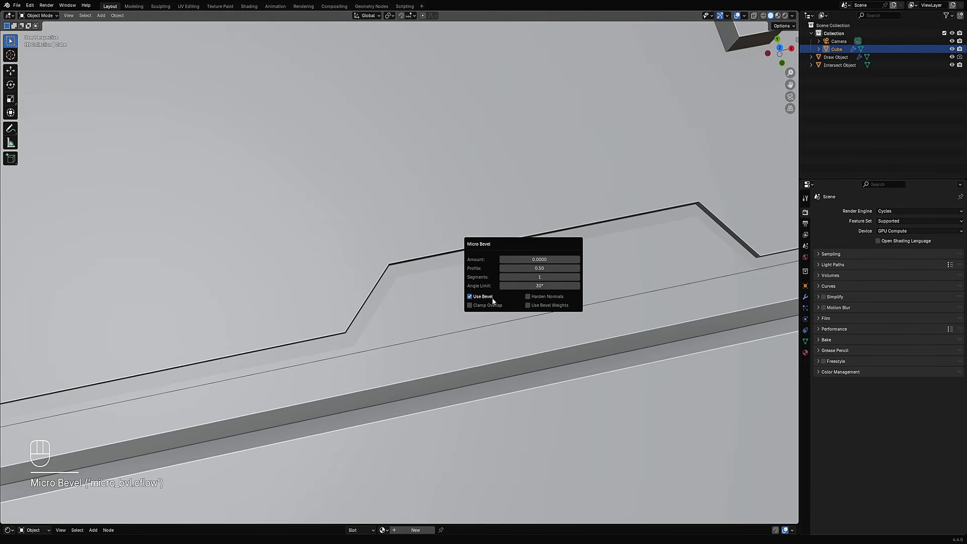
scroll(516, 257, "up", 2, "ctrl")
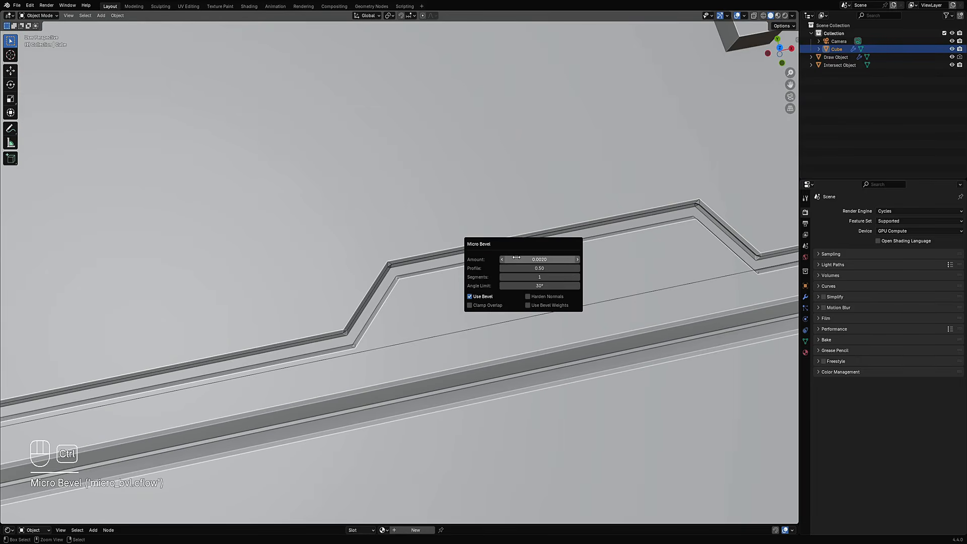
left_click(534, 297)
scroll(567, 209, "down", 7)
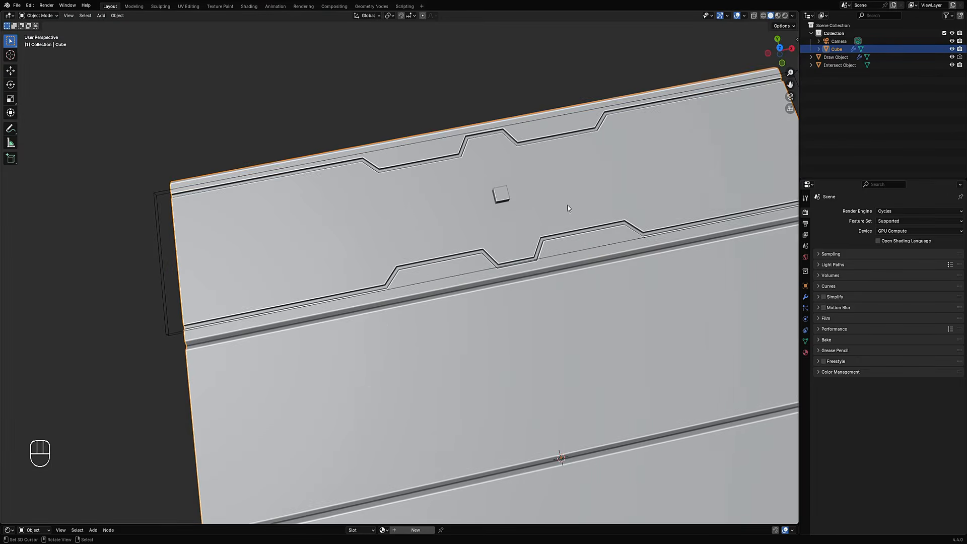
Examine the beveled grooves from the top view with the overlays hidden and shown again
middle_click_drag(567, 209, 590, 204, "alt")
key("shift+alt+z")
key("shift+alt+z")
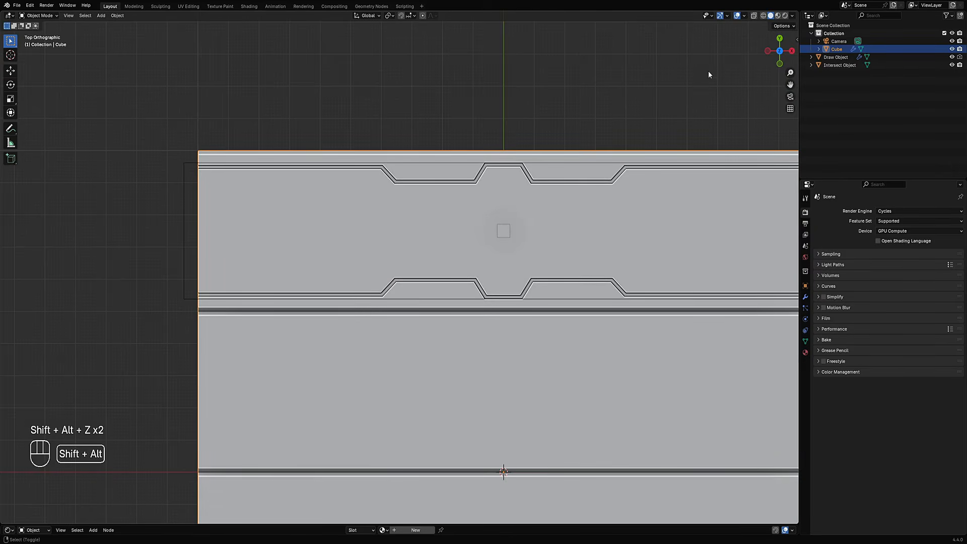
Turn off Cavity and Outline in the viewport shading, view the beveled grooves with the overlays hidden, and select the plank panel
left_click(792, 15)
left_click(758, 214)
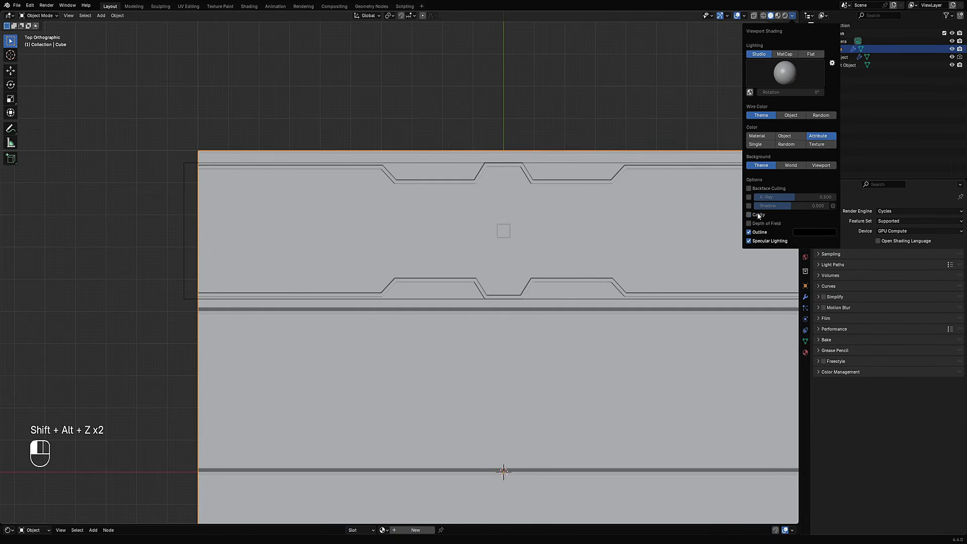
scroll(336, 224, "up", 4)
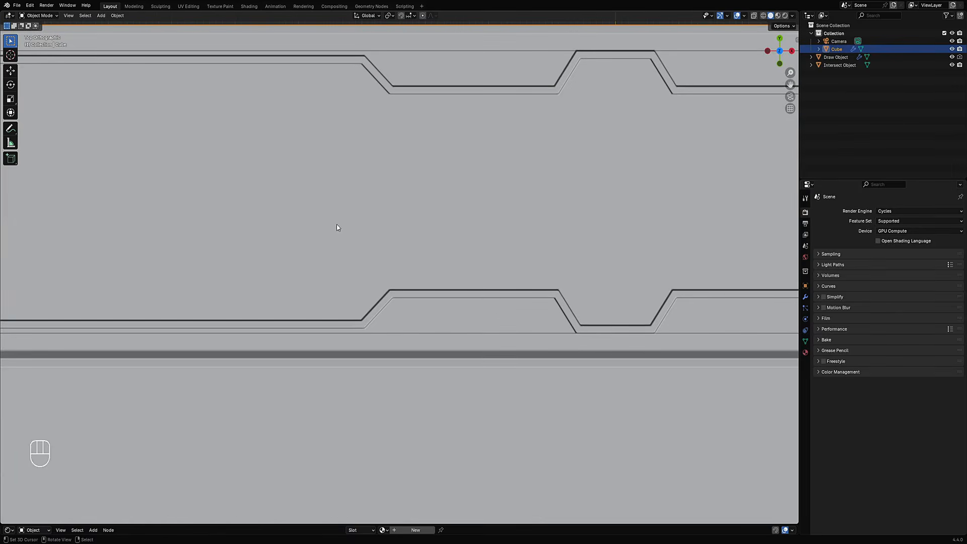
key("shift+alt+z")
middle_click_drag(508, 134, 361, 279, "shift")
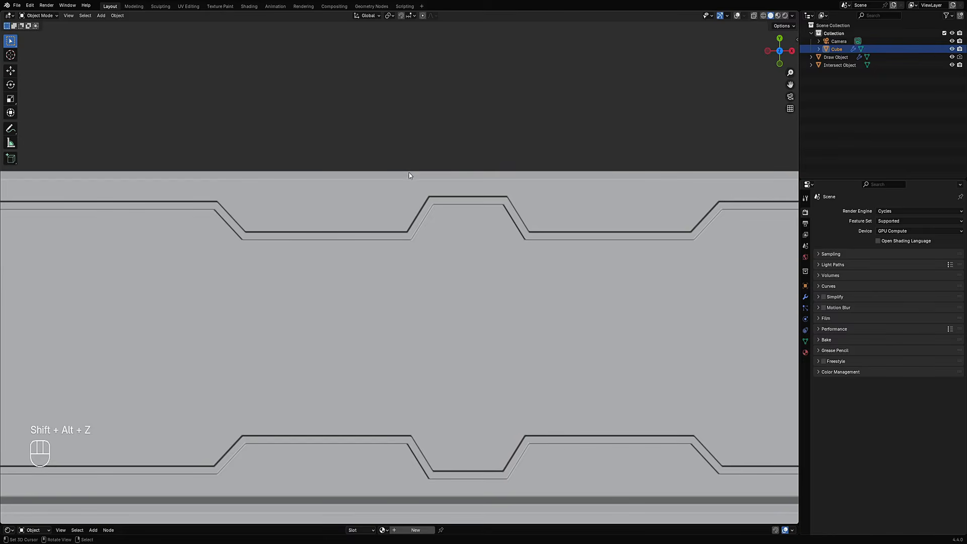
scroll(461, 265, "down", 3)
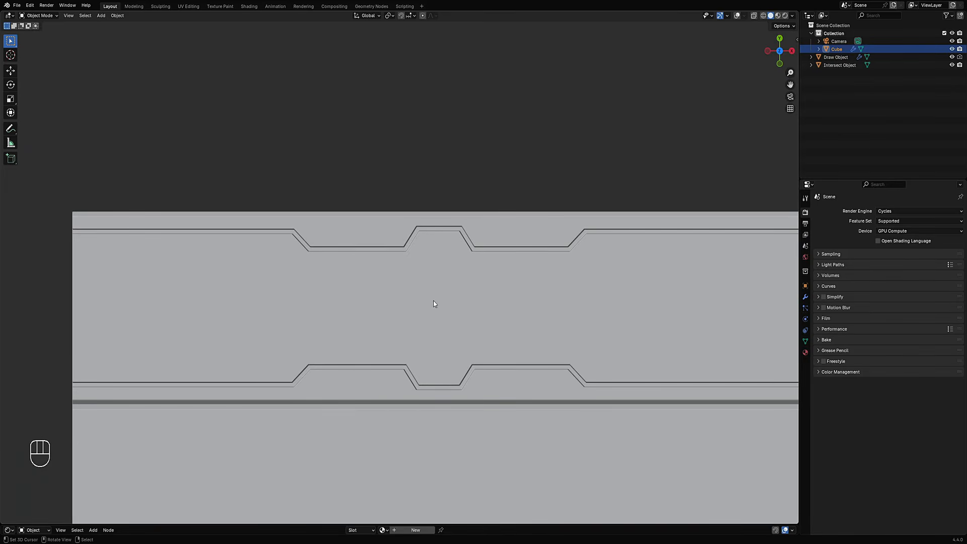
left_click(414, 312)
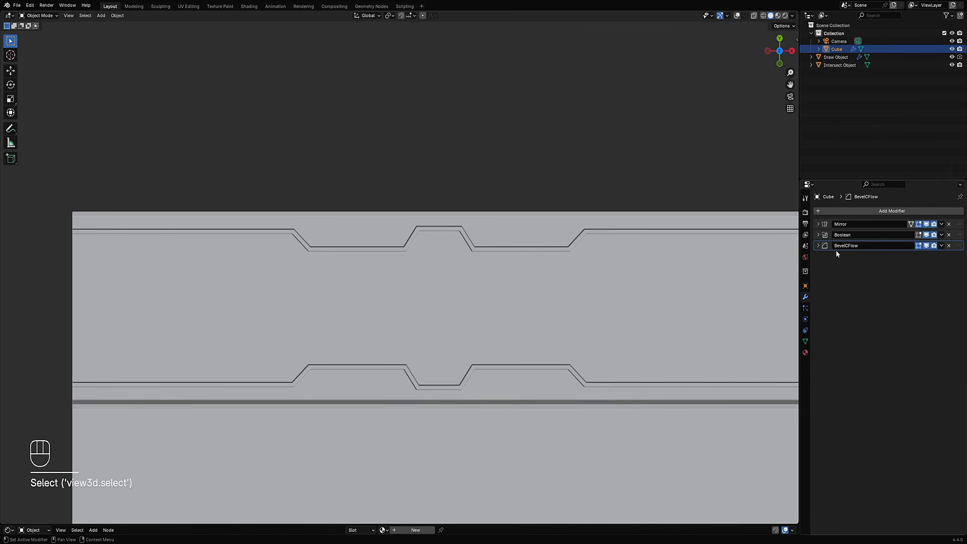
Disable the panel's bevel modifier in the viewport, show the overlays, and sketch a small annotation loop across the seam below the first plank
left_click(927, 245)
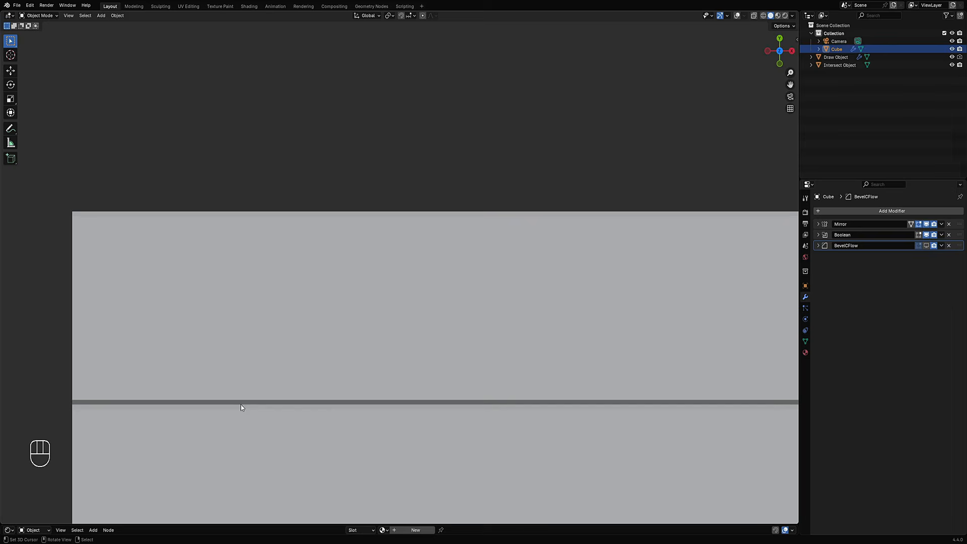
key("d")
key("d")
key("d")
key("d")
key("d")
key("d")
key("d")
key("d")
key("d")
key("shift+alt+z")
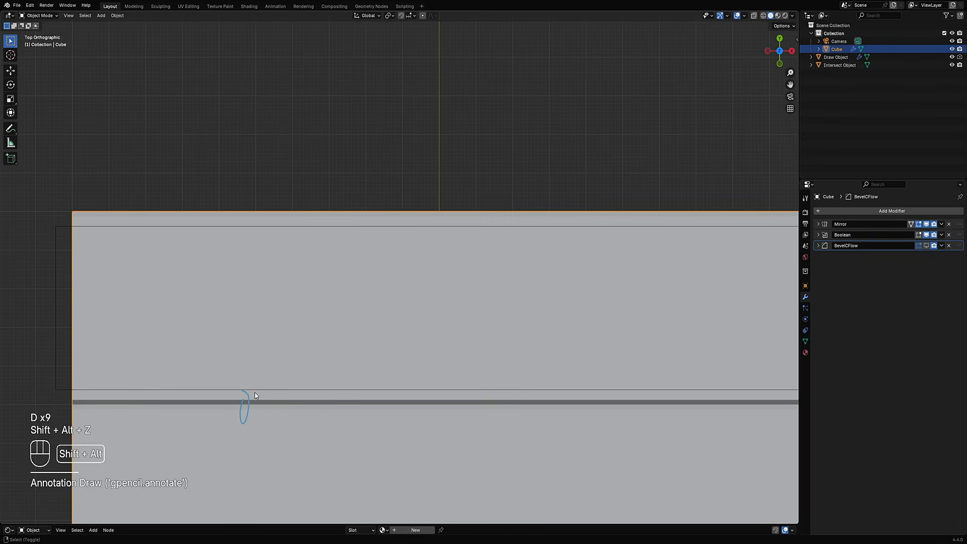
left_click_drag(245, 395, 254, 397)
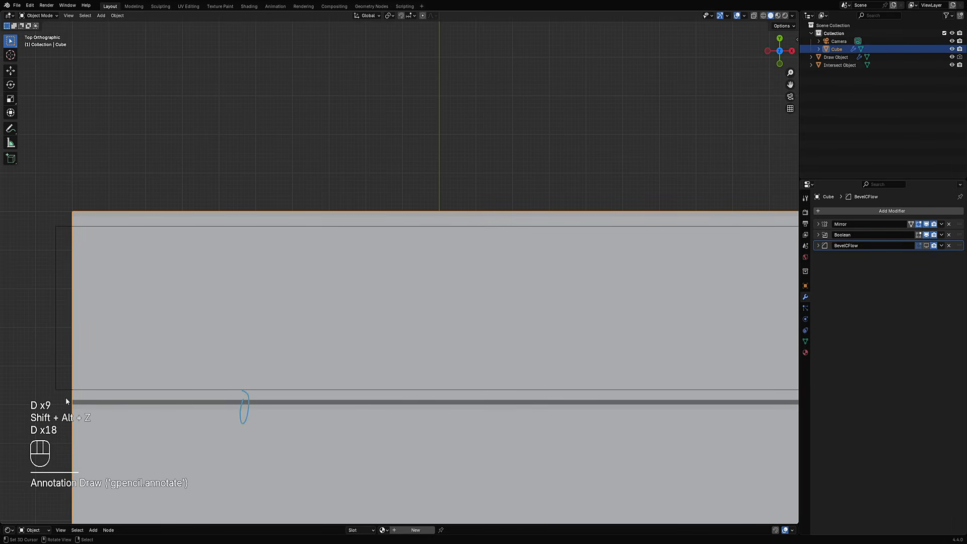
Remove the annotation at the plank seam and re-enable the bevel modifier in the viewport
key("d")
key("d")
key("d")
key("d")
key("d")
key("d")
key("d")
key("d")
key("d")
key("d")
key("d")
key("d")
key("d")
key("d")
key("d")
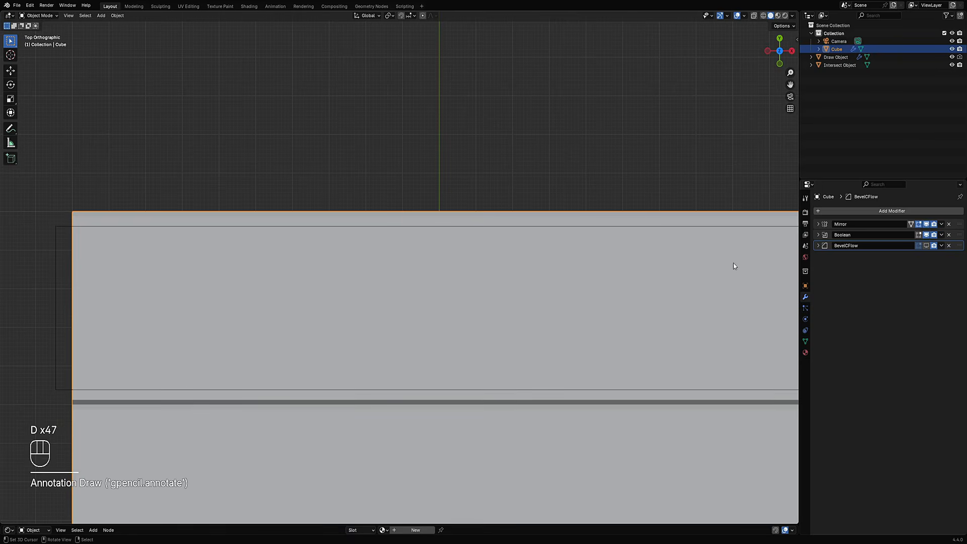
left_click(926, 245)
Examine the beveled grooves close up and at an angle, and return to the top view
scroll(453, 243, "down", 3)
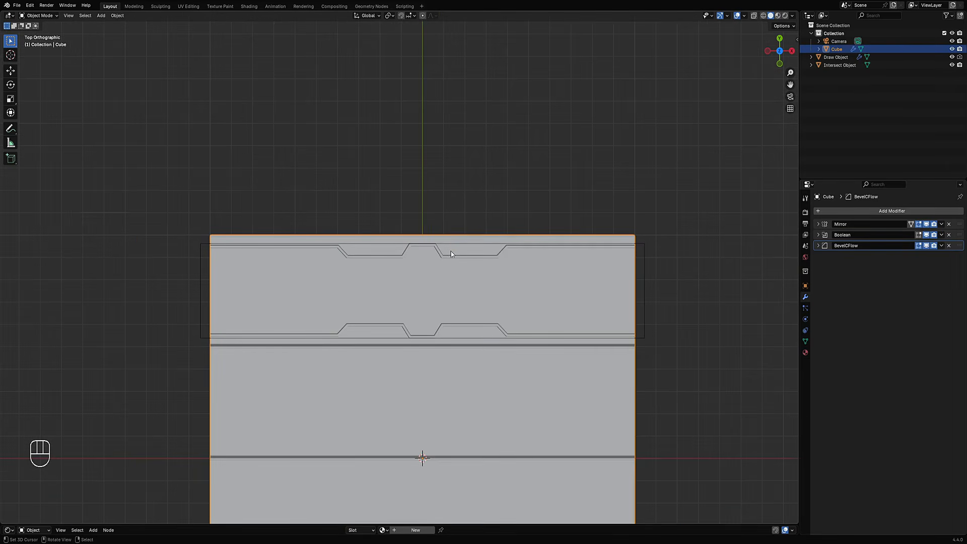
scroll(436, 244, "up", 4)
scroll(436, 245, "up", 3)
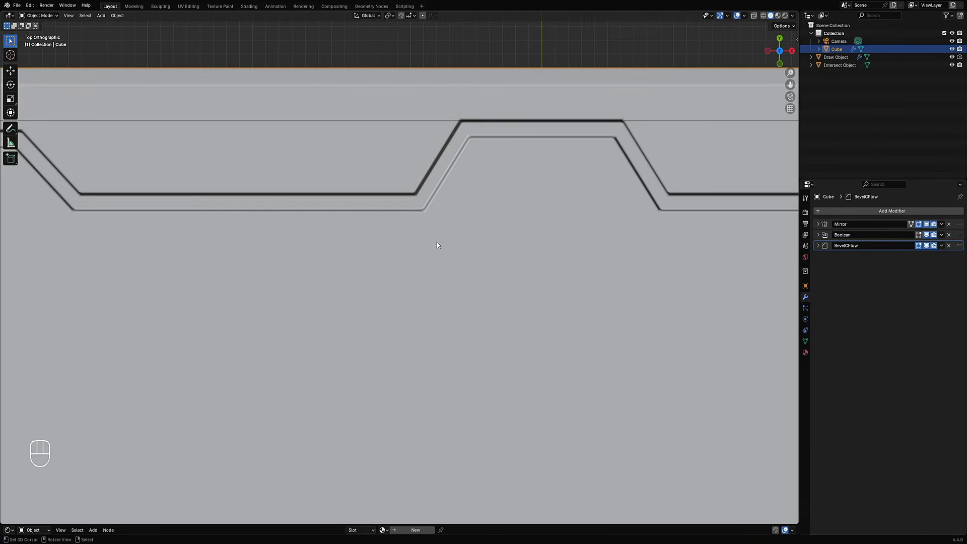
scroll(438, 244, "down", 4)
scroll(441, 248, "up", 3)
middle_click_drag(304, 270, 423, 297)
scroll(427, 296, "down", 4)
scroll(435, 298, "up", 2)
key("KP_7")
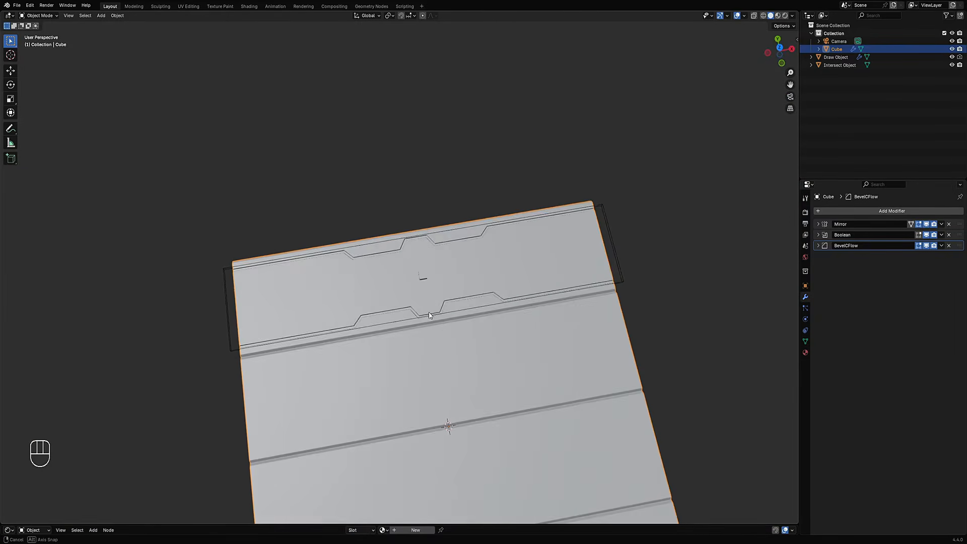
scroll(425, 270, "up", 3)
key("z")
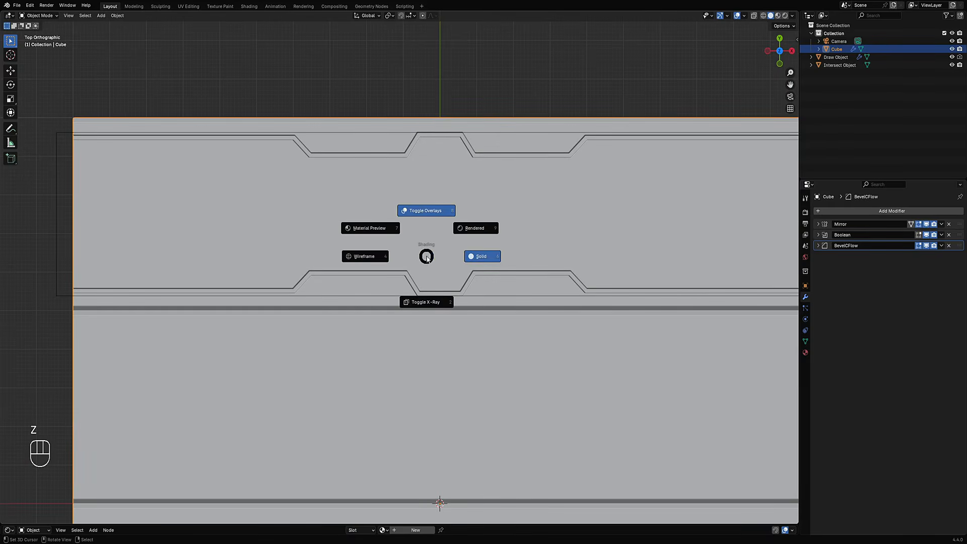
key("z")
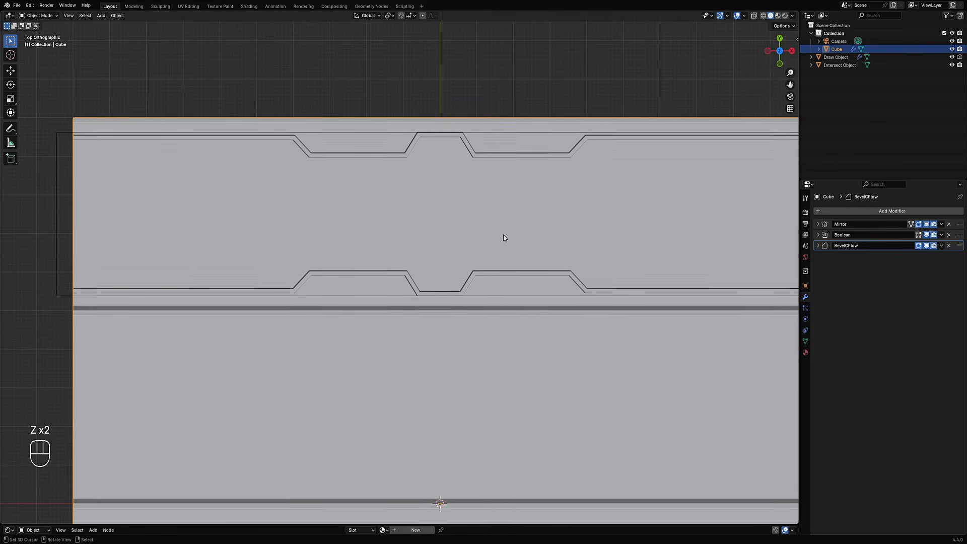
Switch the viewport lighting to MatCap, try the blue-grey metallic and dark matcaps, and choose the plain grey matcap
left_click(793, 16)
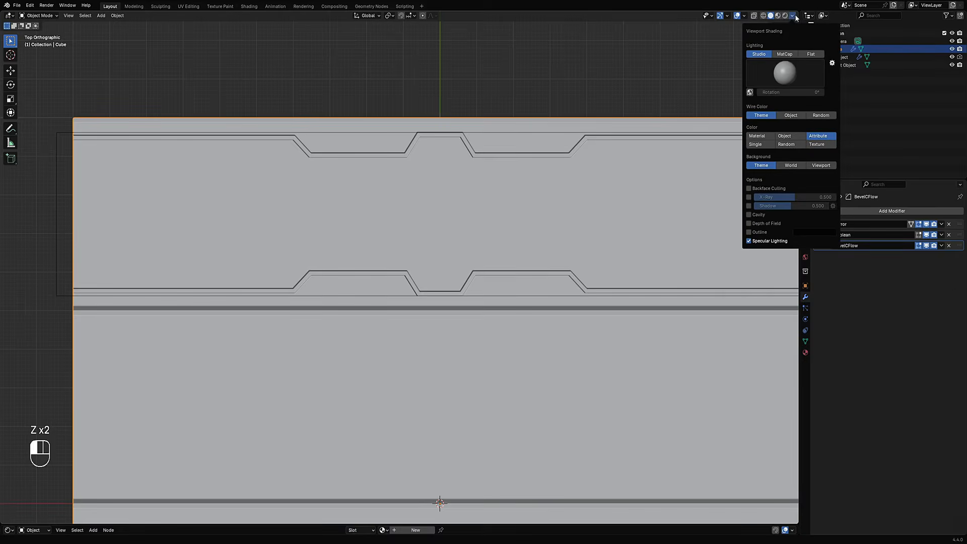
left_click(786, 55)
left_click(787, 68)
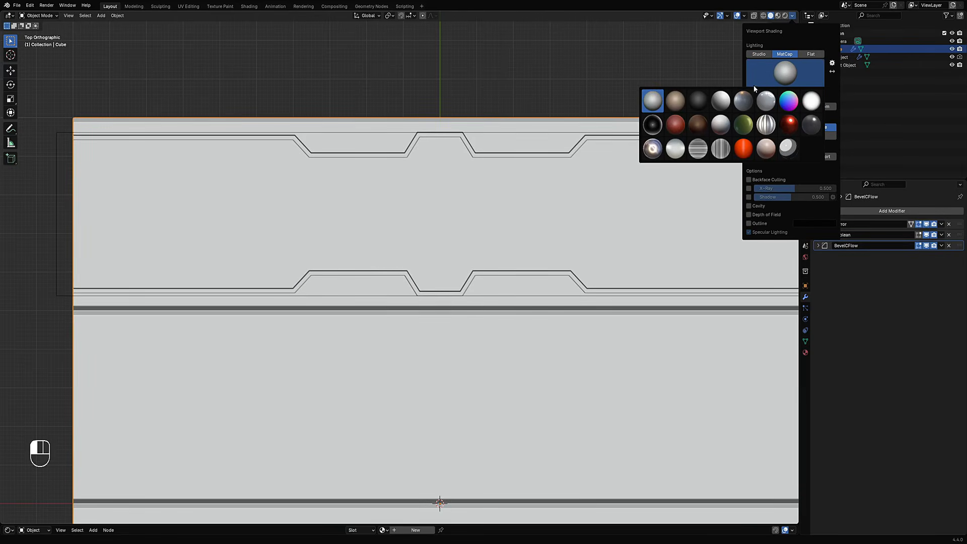
left_click(747, 96)
left_click(784, 72)
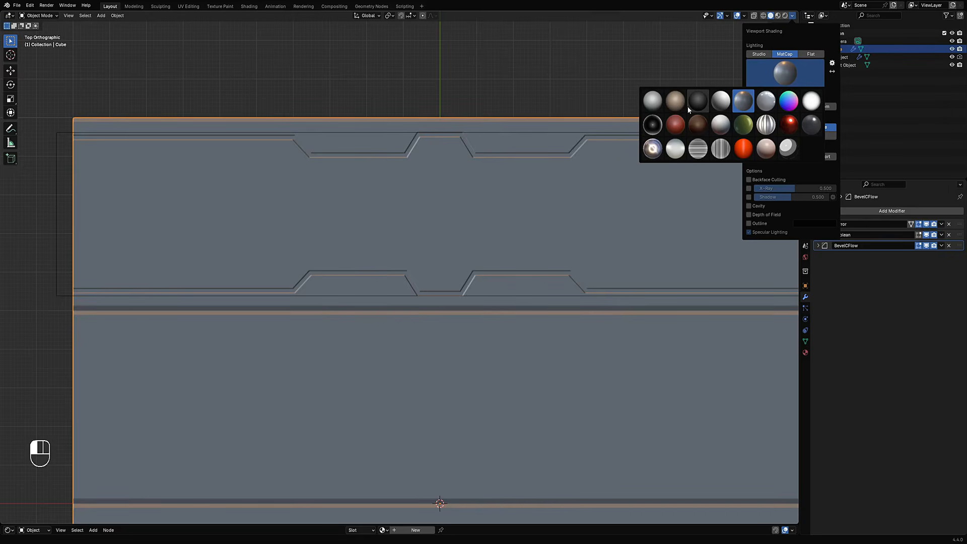
left_click(698, 101)
left_click(754, 85)
left_click(660, 96)
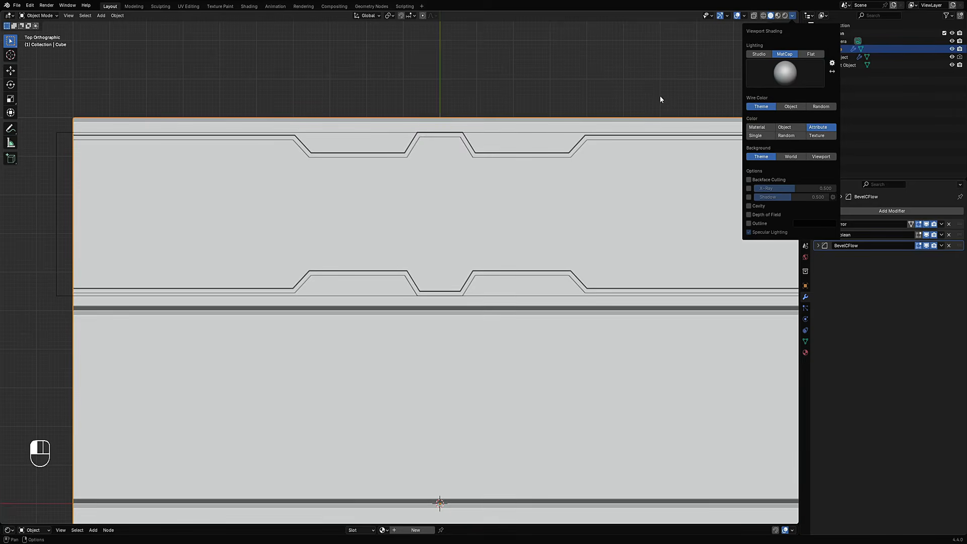
mouse_move(408, 237)
middle_mouse_down()
mouse_move(399, 218)
mouse_move(417, 240)
middle_mouse_up()
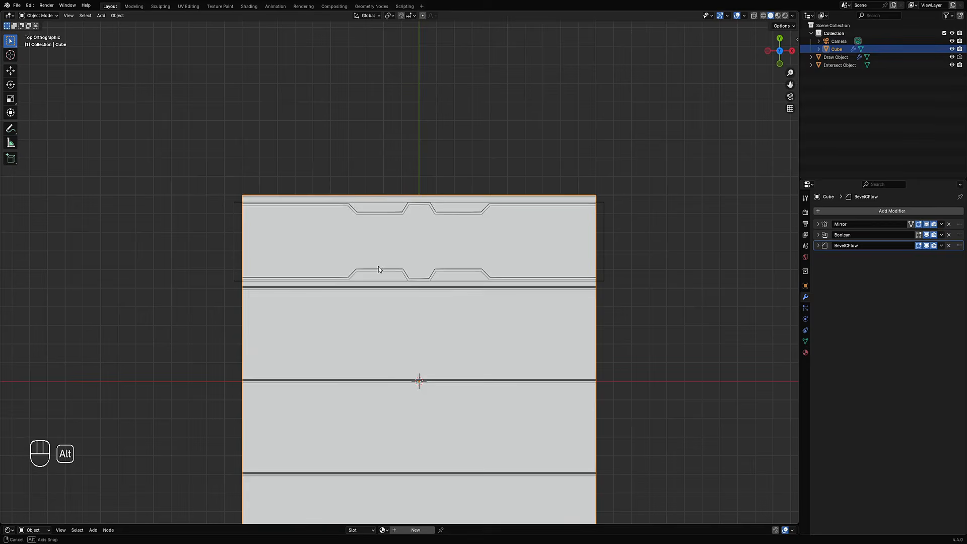
scroll(416, 241, "up", 3)
Try the rainbow normal matcap, set the glossy light-grey matcap instead, and save the file
left_click(791, 15)
left_click(795, 73)
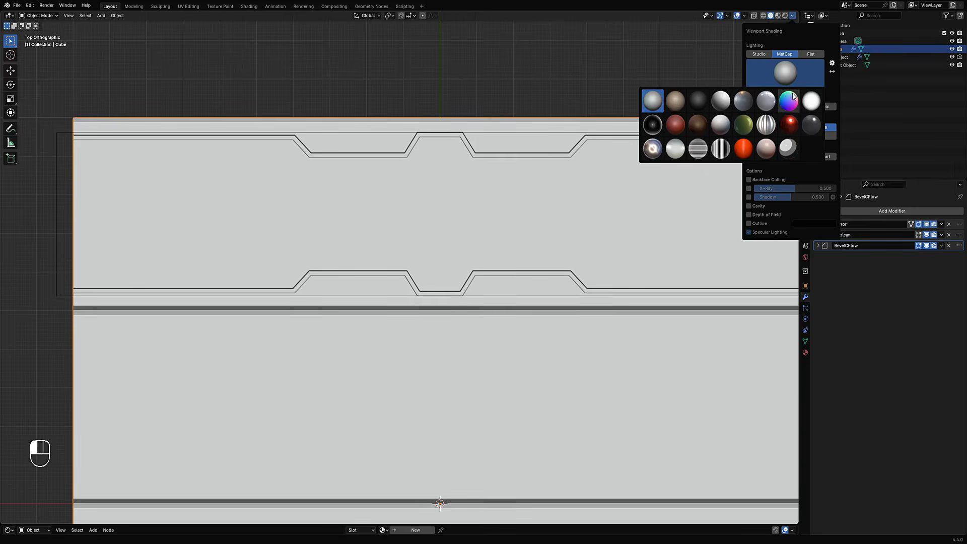
left_click(788, 101)
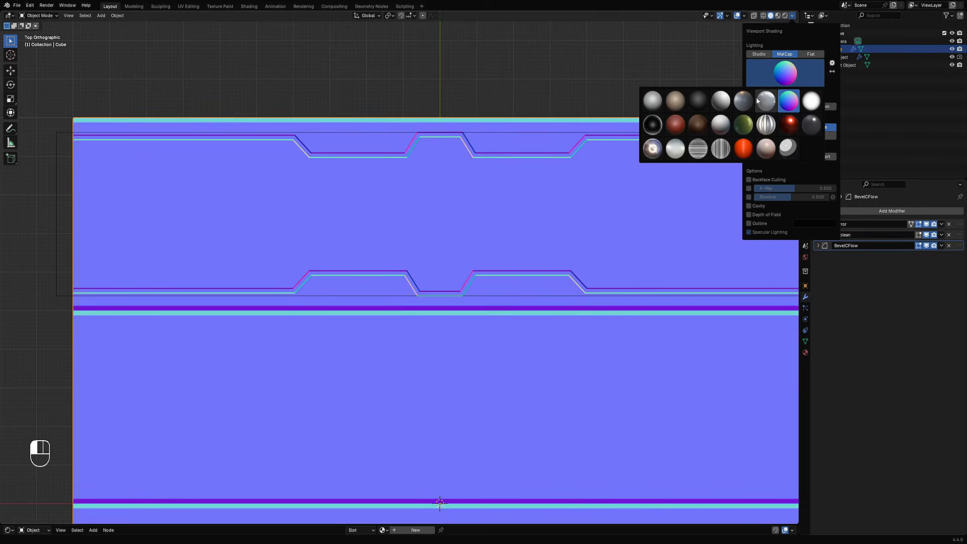
left_click(757, 101)
mouse_move(336, 237)
middle_mouse_down()
mouse_move(453, 232)
mouse_move(434, 210)
middle_mouse_up()
key("ctrl+s")
key("KP_7")
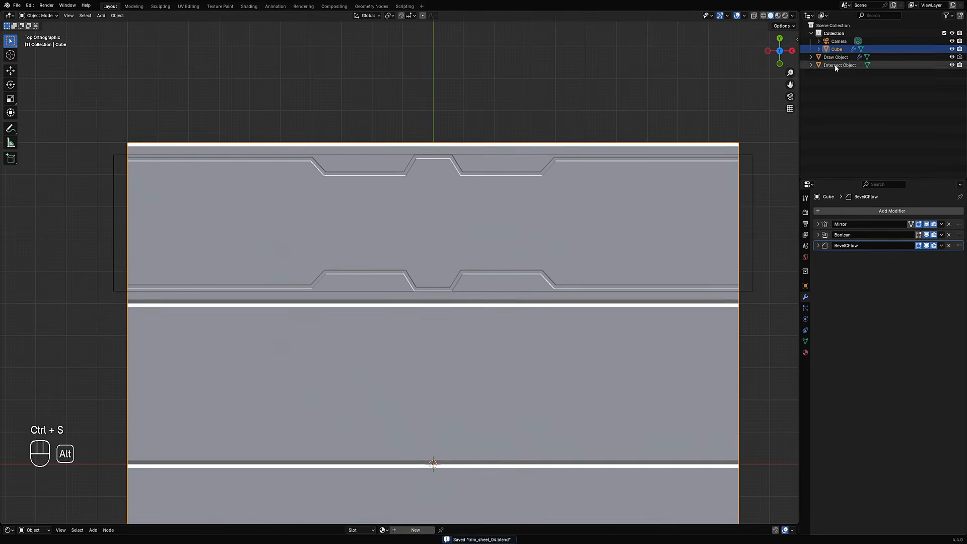
Enable Cavity in the viewport shading, hide the overlays, and maximize the 3D viewport around the first plank's grooves
left_click(792, 15)
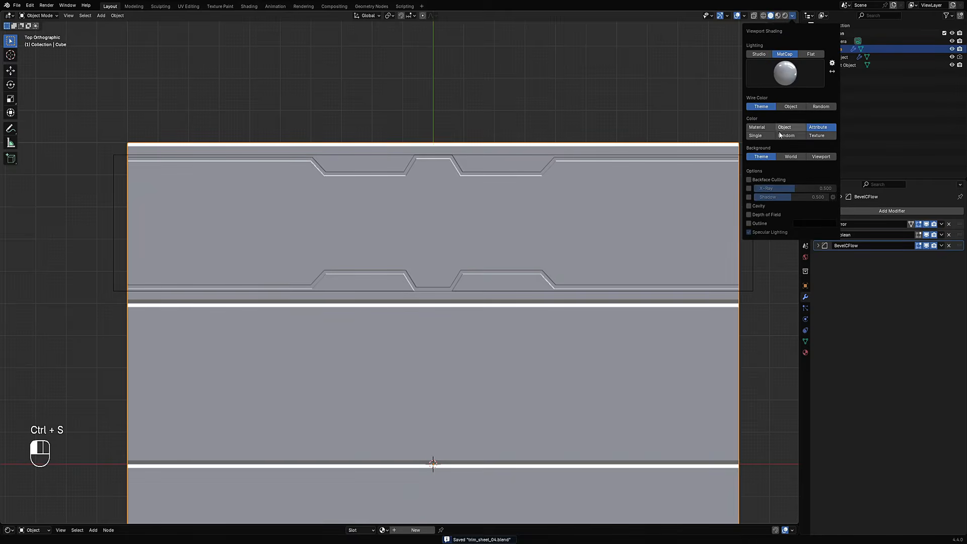
left_click(764, 205)
left_click(762, 256)
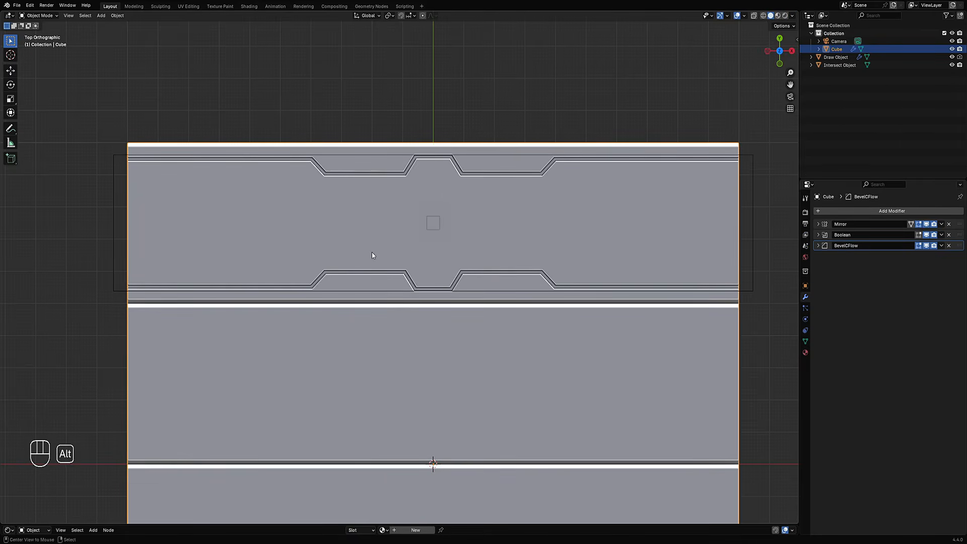
key("shift+alt+z")
key("ctrl+space")
middle_click_drag(482, 260, 526, 240, "ctrl")
Select the small square Intersect Object at the center of the grooves and show the overlays again
left_click(531, 218)
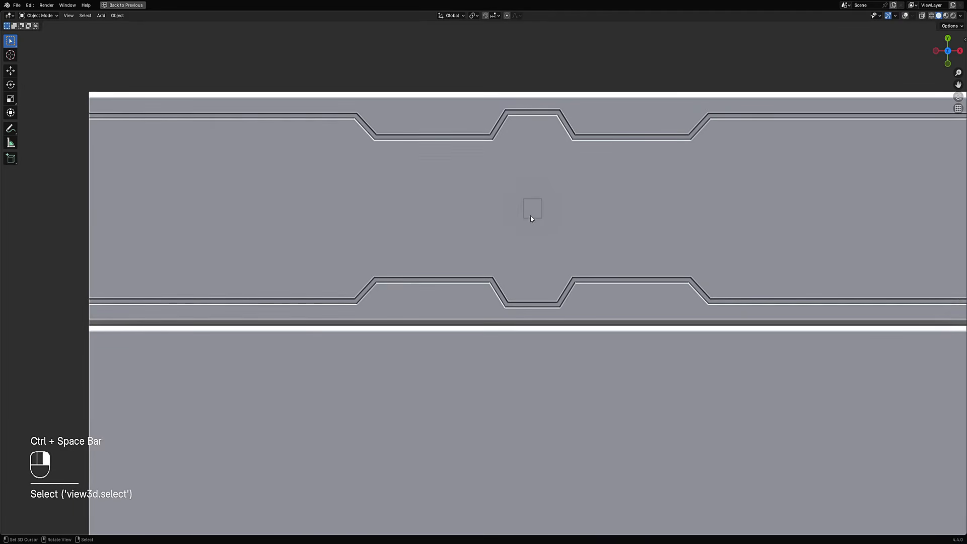
key("shift+alt+z")
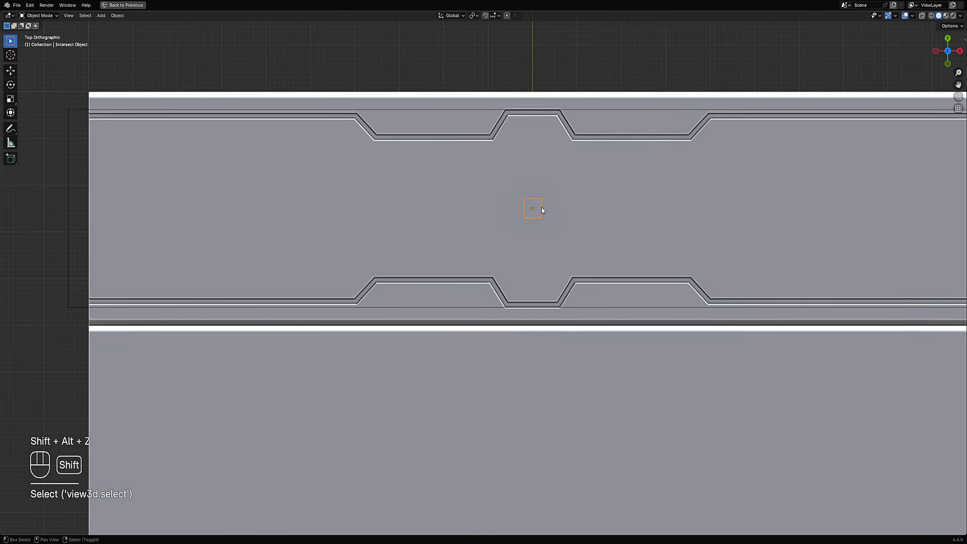
key("g")
right_click(547, 216)
middle_click_drag(390, 183, 550, 228, "shift")
Use Draw Faces with the Polygonal shape and X Y mirroring to outline a plate with angled inner corners between the grooves
key("ctrl+shift+x")
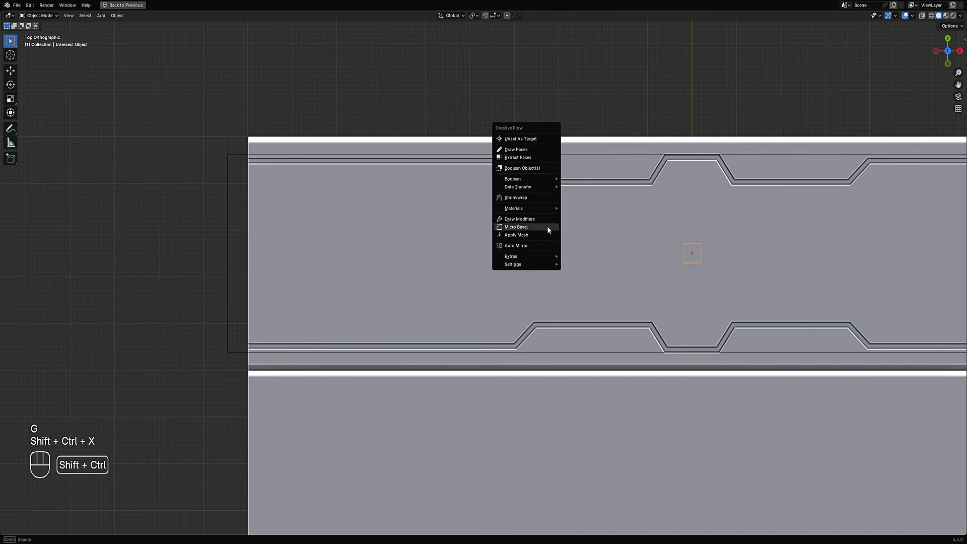
left_click(515, 153)
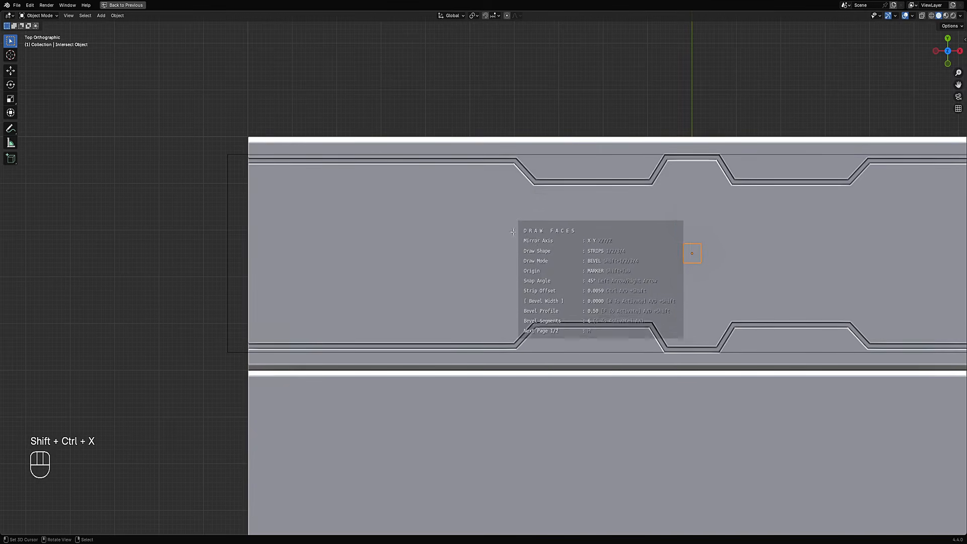
scroll(511, 217, "down", 3)
scroll(558, 251, "up", 3)
key("2")
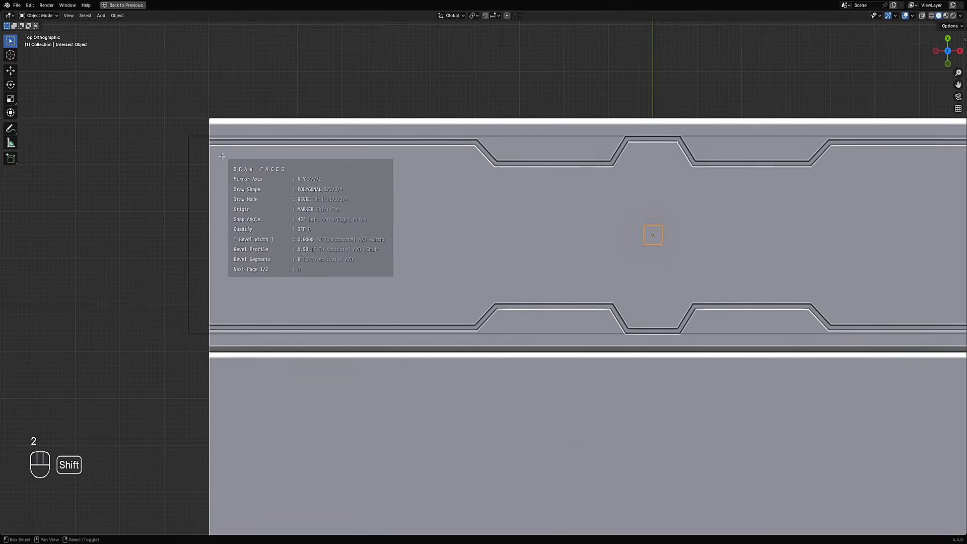
left_click(219, 152, "shift")
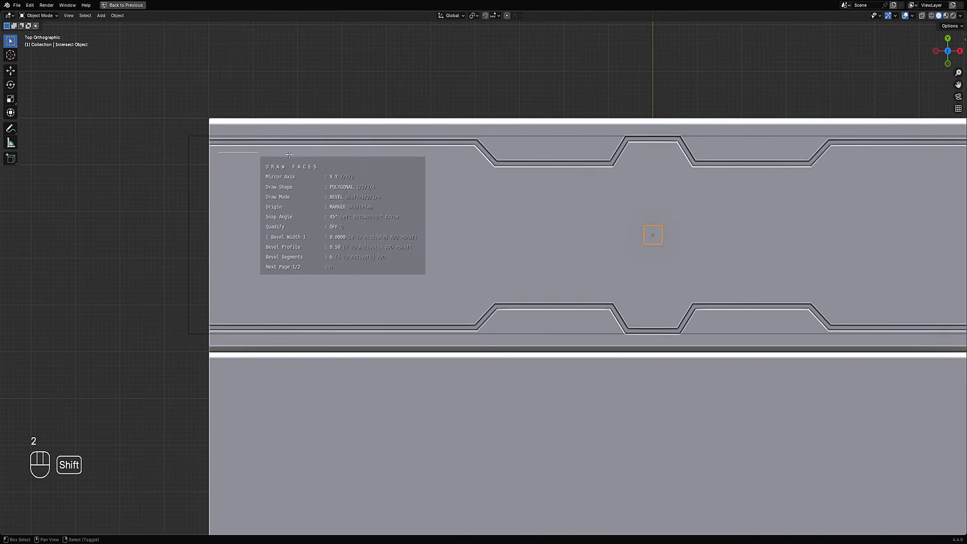
left_click(455, 153, "shift")
left_click(490, 191, "shift")
left_click(491, 235, "shift")
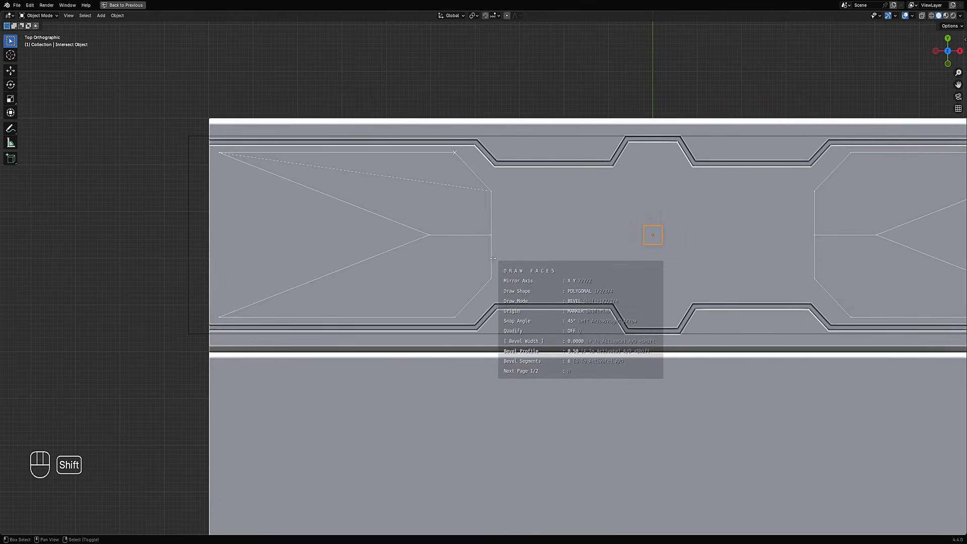
left_click(219, 250, "alt+shift")
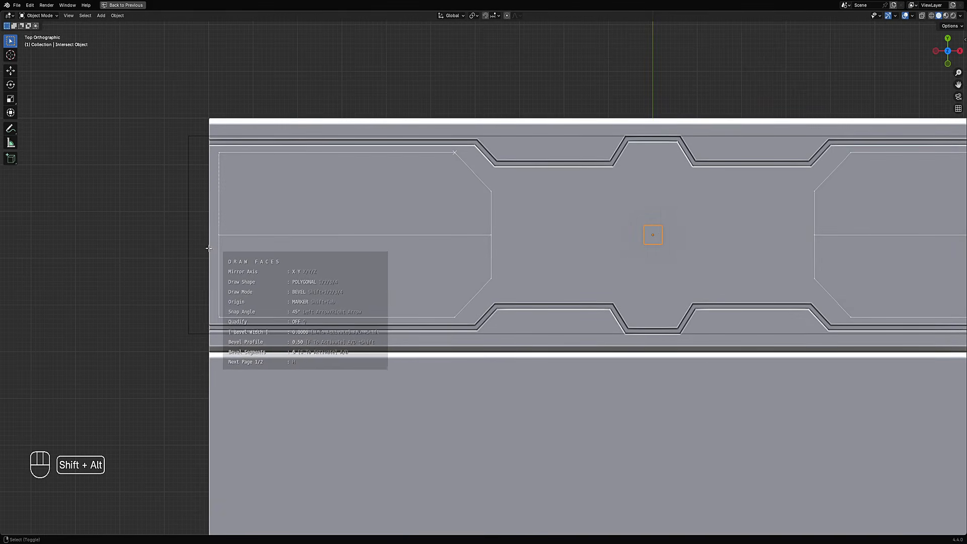
Turn the drawn outline into mirrored solid plates with a Solidify Thickness of about -0.15, passing through the panel surface
key("space")
middle_click_drag(420, 267, 428, 224)
key("ctrl")
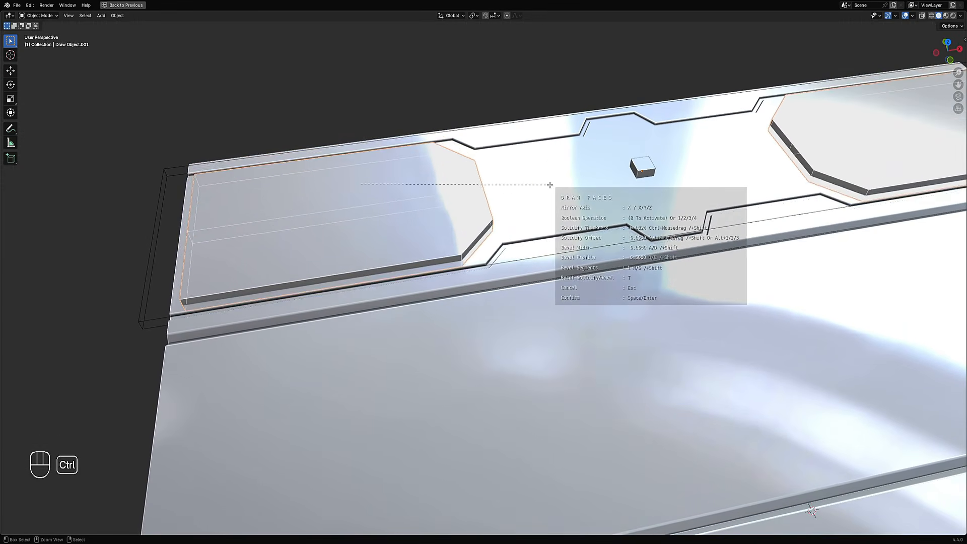
middle_click_drag(754, 150, 513, 167)
key("ctrl")
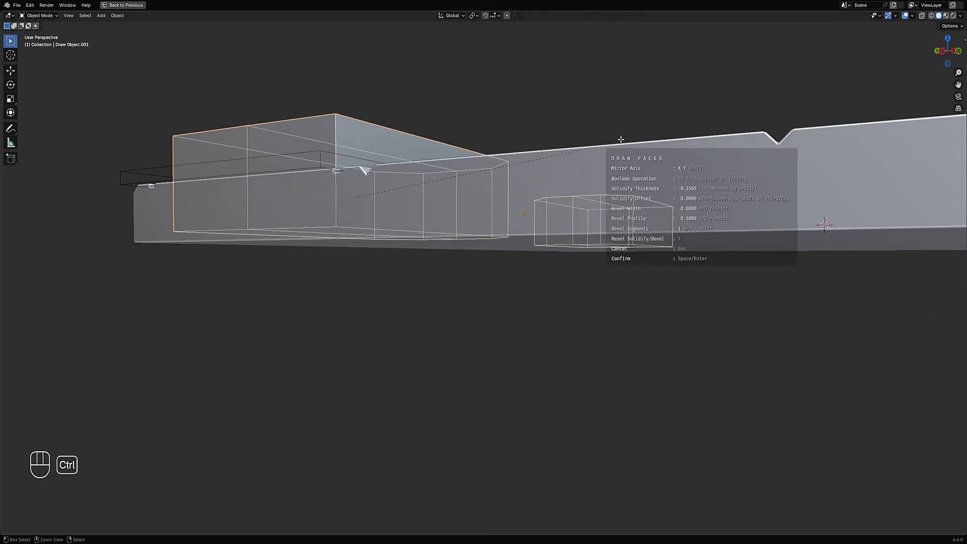
mouse_move(697, 83)
middle_mouse_down()
mouse_move(647, 141)
mouse_move(539, 177)
mouse_move(549, 224)
mouse_move(531, 249)
middle_mouse_up()
key("space")
Slice the panel with the mirrored angled plates using Boolean Object(s), hide the overlays, and view the panel from the top
scroll(539, 177, "down", 5)
right_click(529, 248, "shift")
scroll(507, 208, "up", 3)
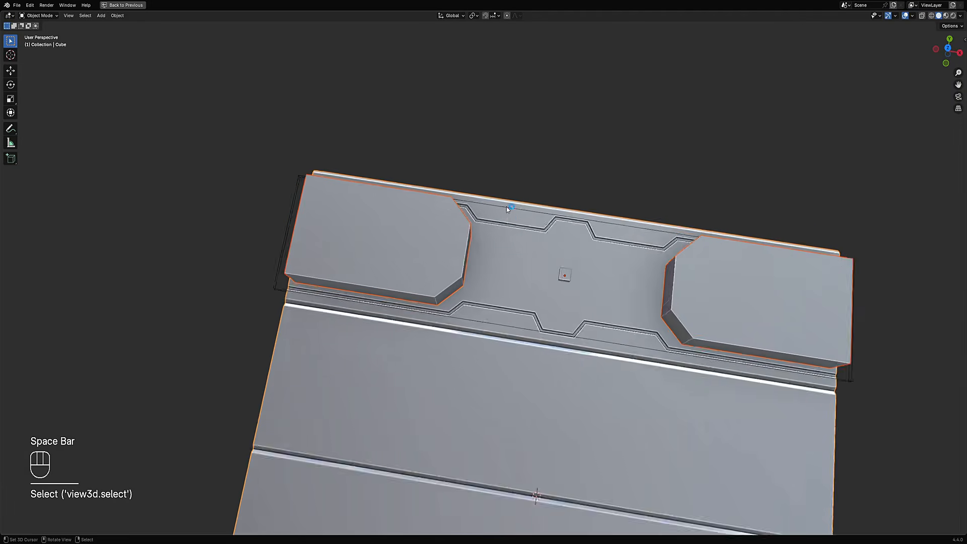
key("ctrl+shift+x")
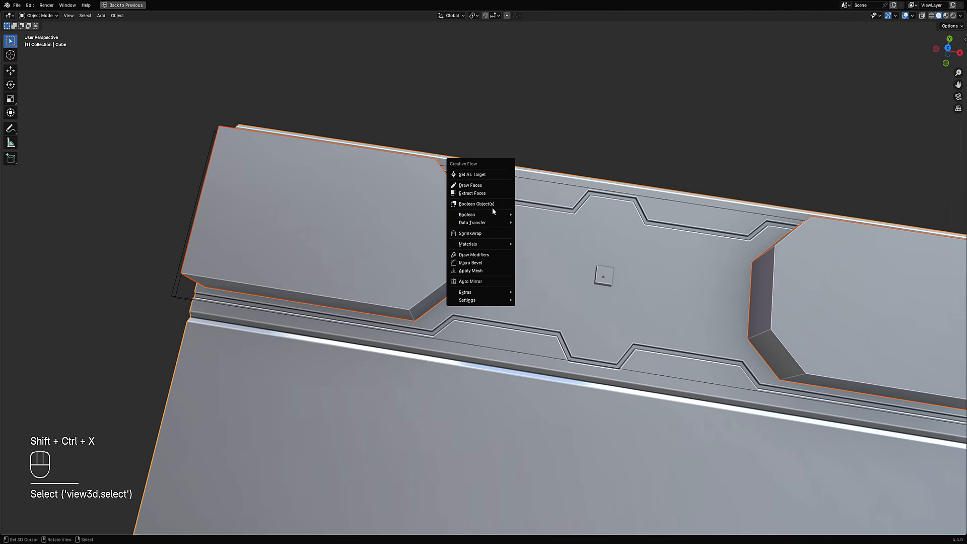
left_click(492, 204)
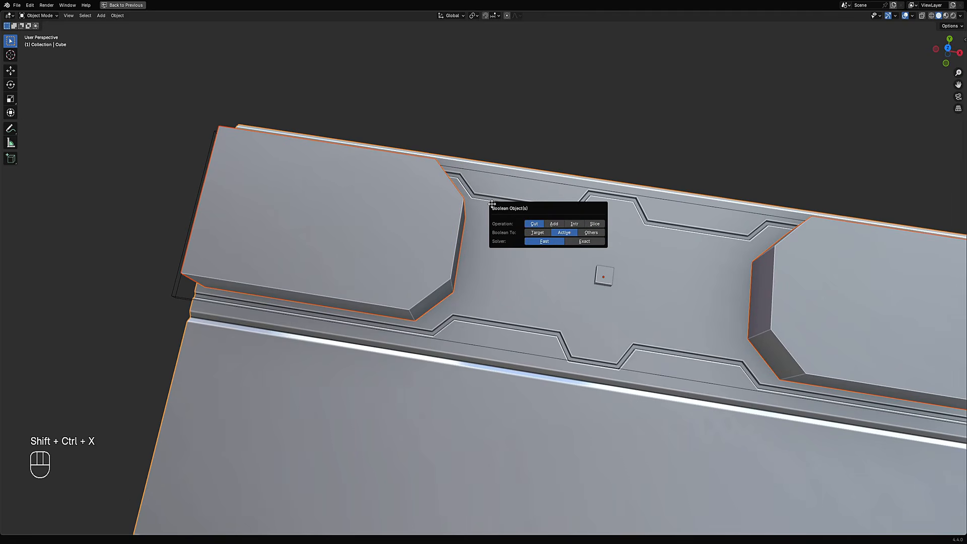
left_click(592, 232)
key("shift+alt+z")
middle_click_drag(444, 257, 515, 250)
scroll(515, 249, "up", 4)
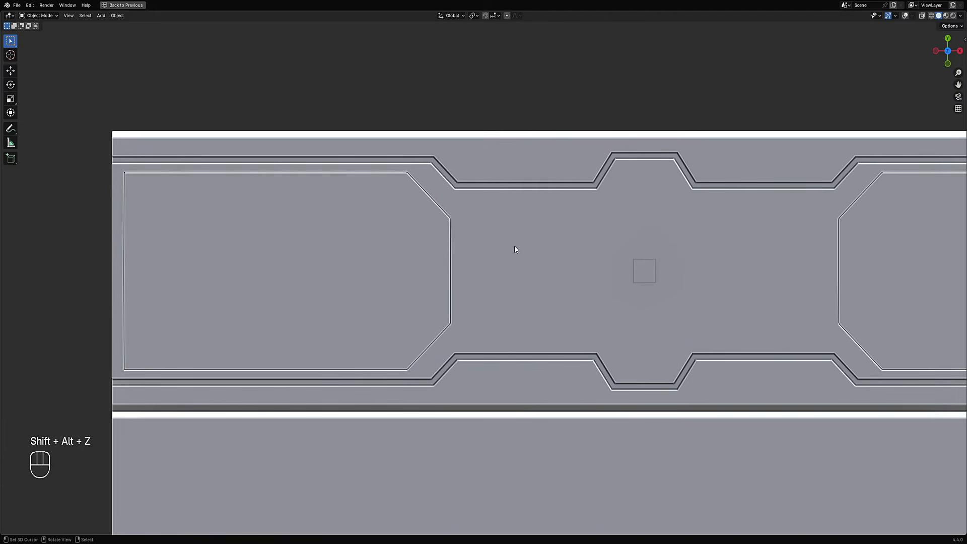
Show the overlays again and shift the whole plate cutter mesh about 0.019 m along X toward the panel's center
key("Tab")
key("Tab")
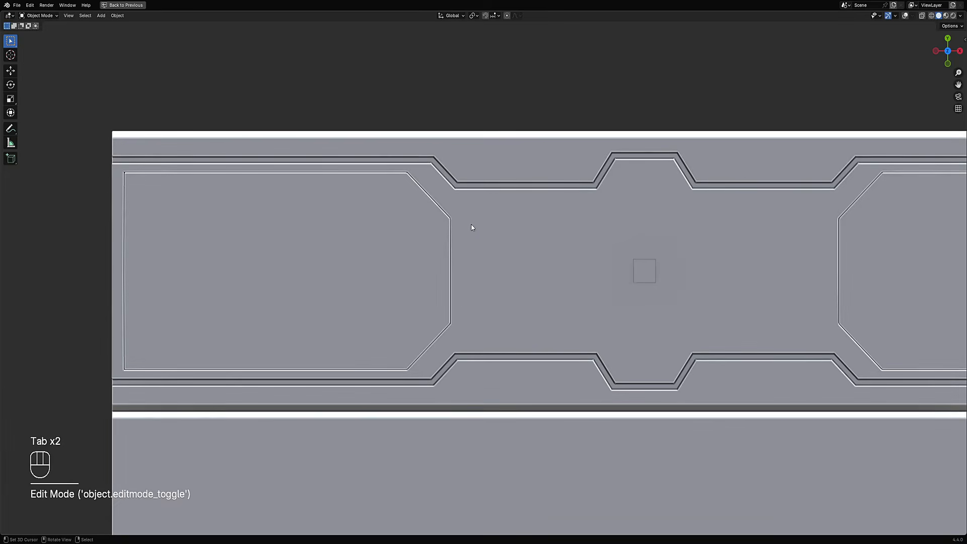
key("shift+alt+z")
left_click(427, 215)
key("Tab")
key("a")
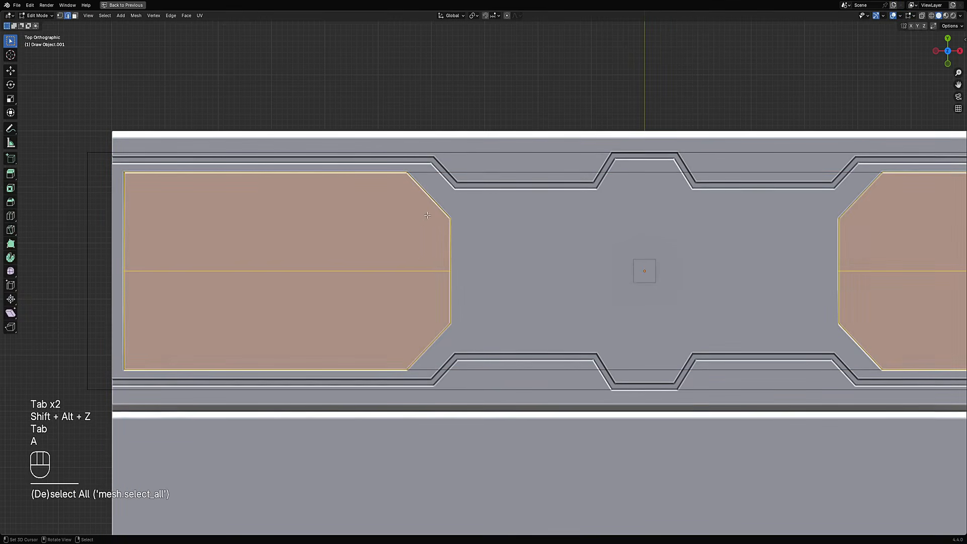
key("g")
key("x")
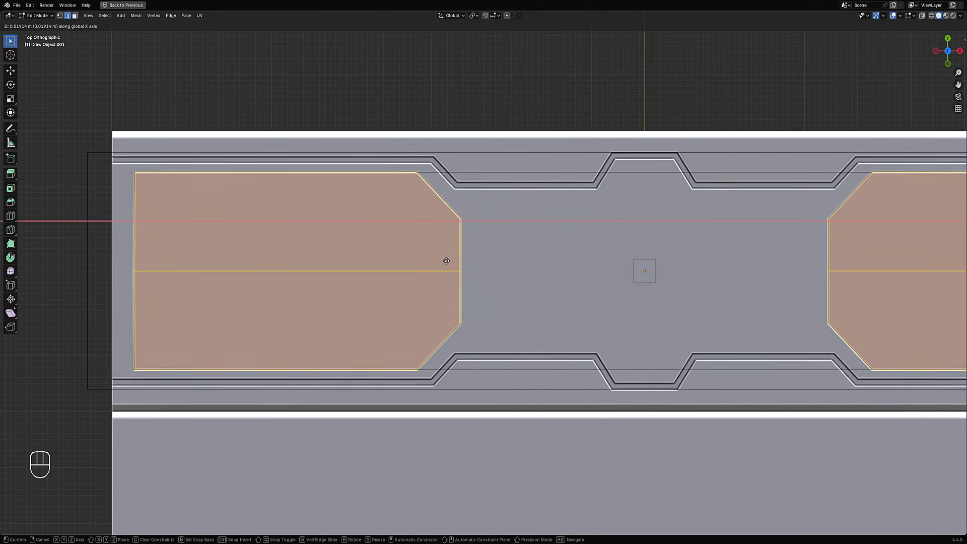
left_click(446, 261)
Move only the plate cutter's outer-end vertices about -0.022 m along X, return to Object Mode, and hide the overlays
scroll(438, 260, "down", 4)
middle_click_drag(373, 255, 434, 249, "shift")
scroll(434, 249, "up", 1)
key("1")
key("alt+a")
left_click_drag(336, 182, 377, 330)
scroll(377, 317, "up", 3)
key("g")
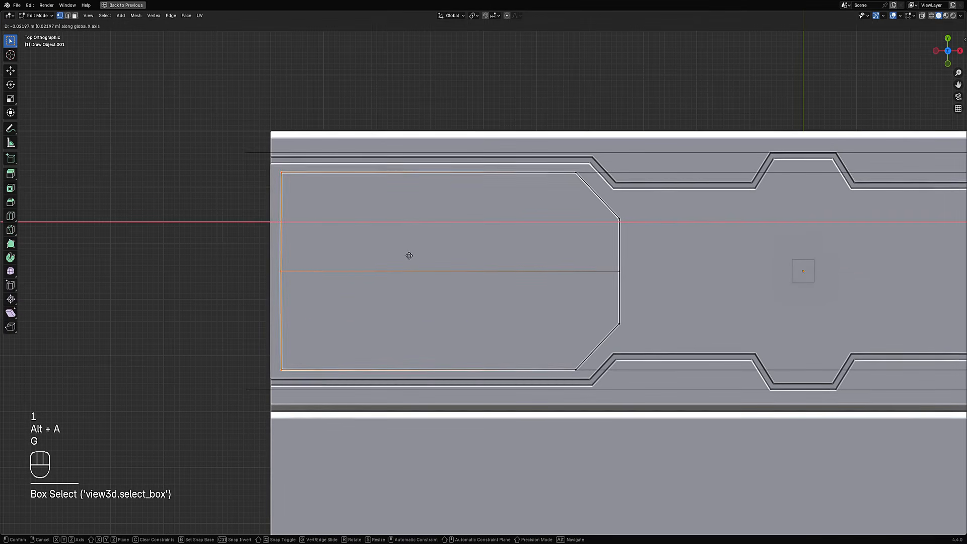
key("Tab")
scroll(576, 282, "down", 4)
scroll(576, 298, "up", 2)
key("shift+alt+z")
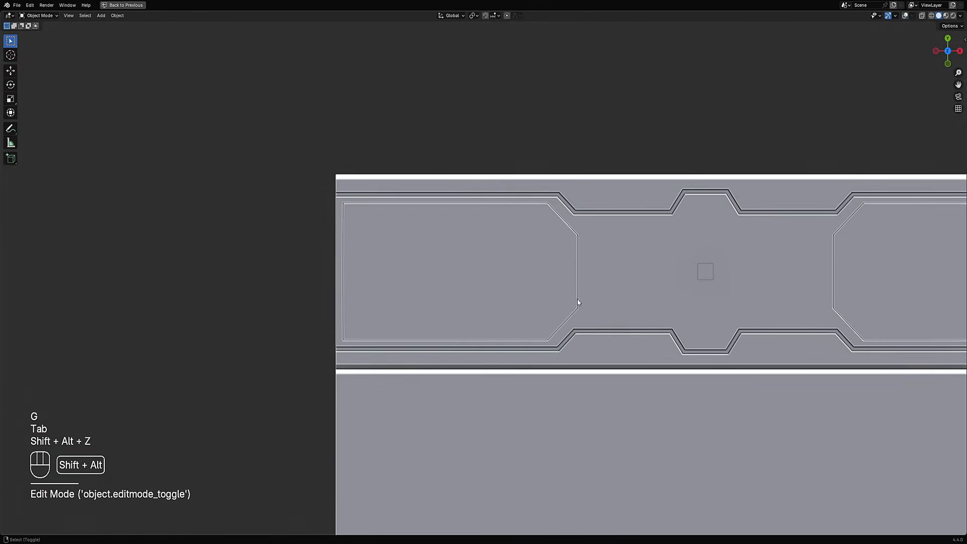
Select the small square Intersect Object at the plank's center and show the overlays again
middle_click_drag(599, 319, 572, 337, "shift")
left_click(584, 288)
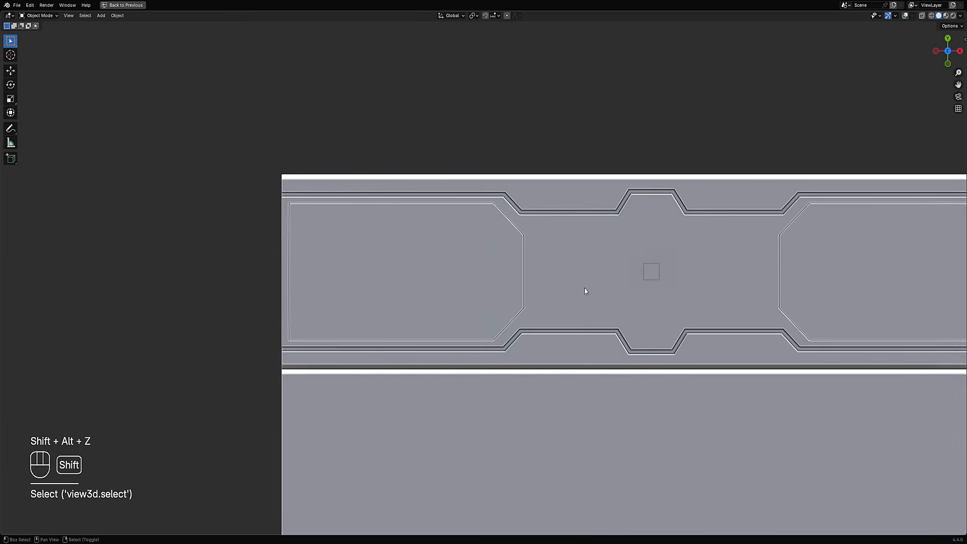
middle_click_drag(564, 266, 534, 266, "shift")
scroll(535, 265, "up", 4)
key("ctrl+shift+x")
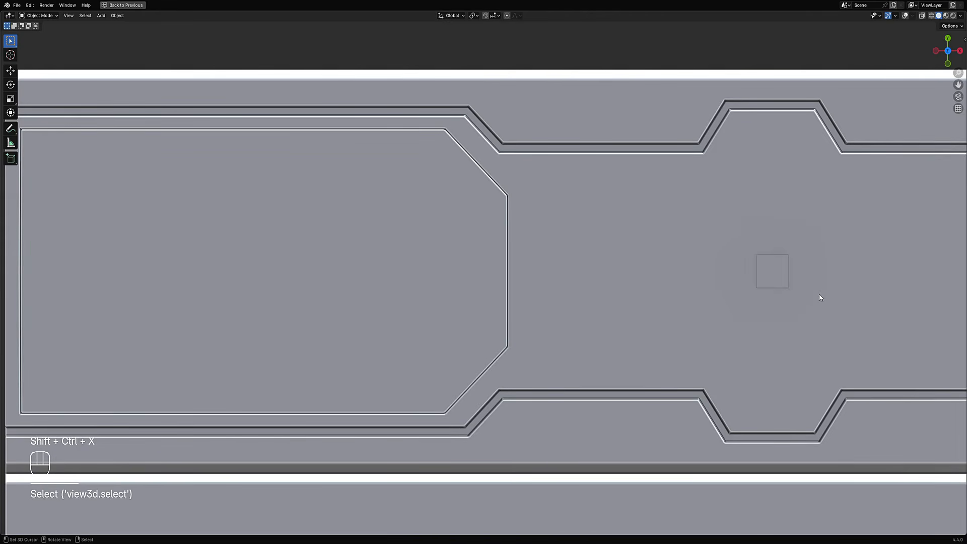
key("shift+alt+z")
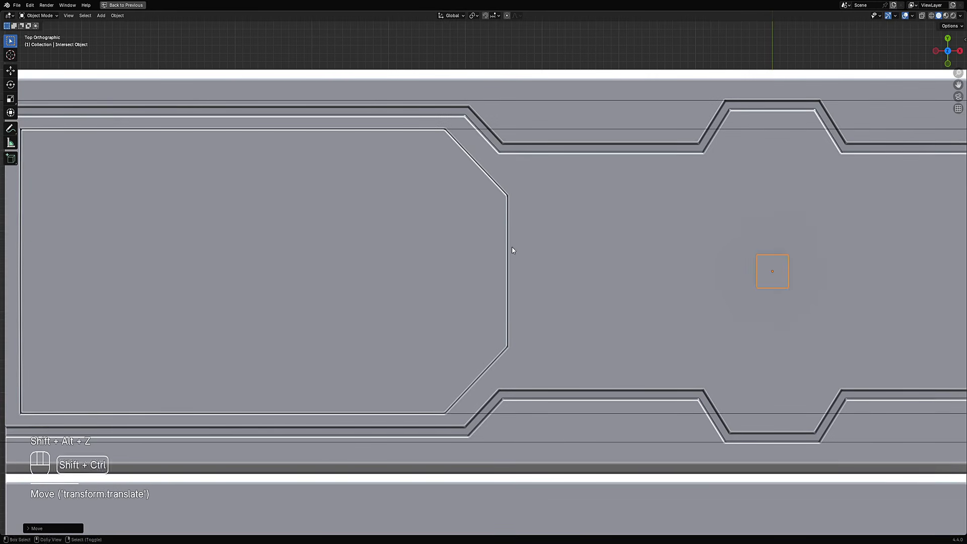
Use Draw Faces with the Box shape and X Y mirroring to draw a narrow upright rectangle beside the plate's inner edge
key("ctrl+shift+x")
left_click(498, 232)
key("1")
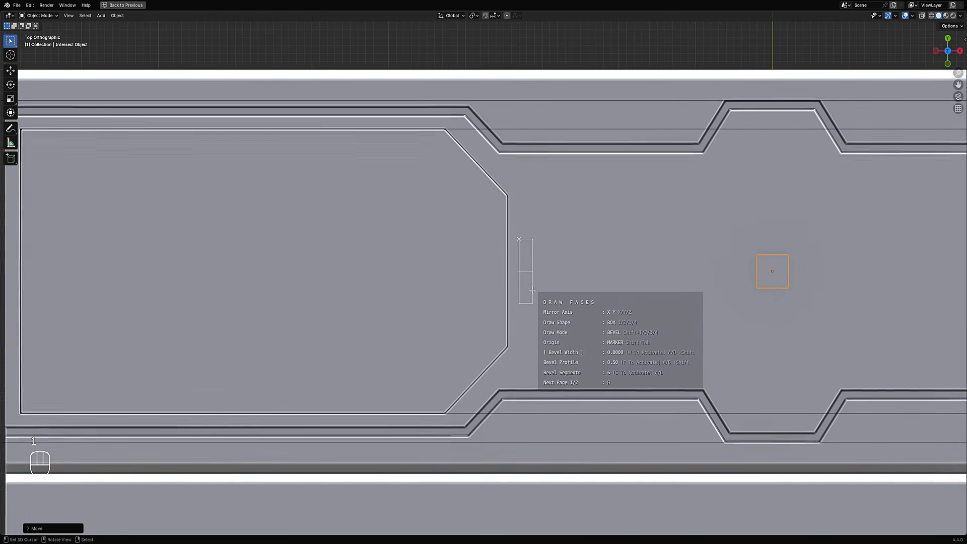
key("space")
Solidify the drawn rectangle into mirrored slot blocks that pass through the panel surface
middle_click_drag(589, 293, 607, 252)
key("ctrl")
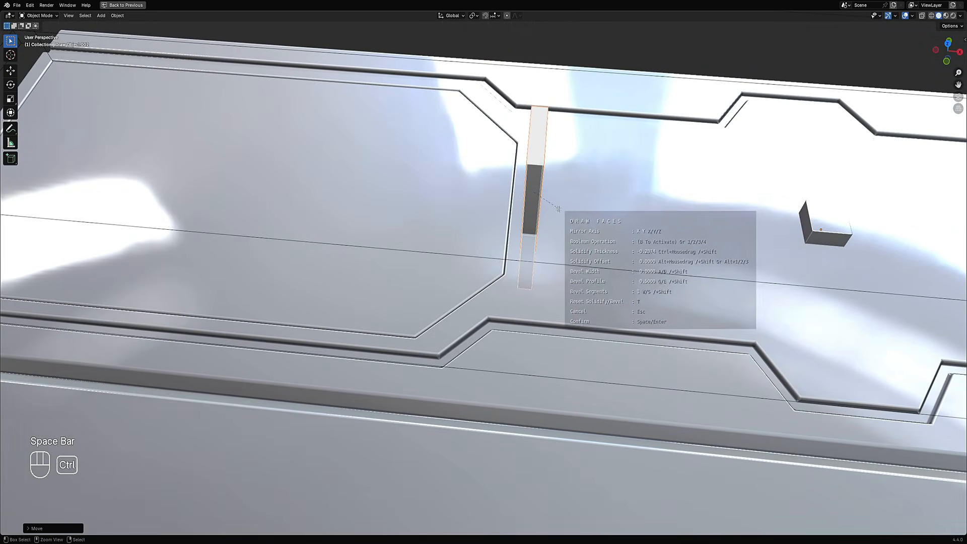
key("ctrl")
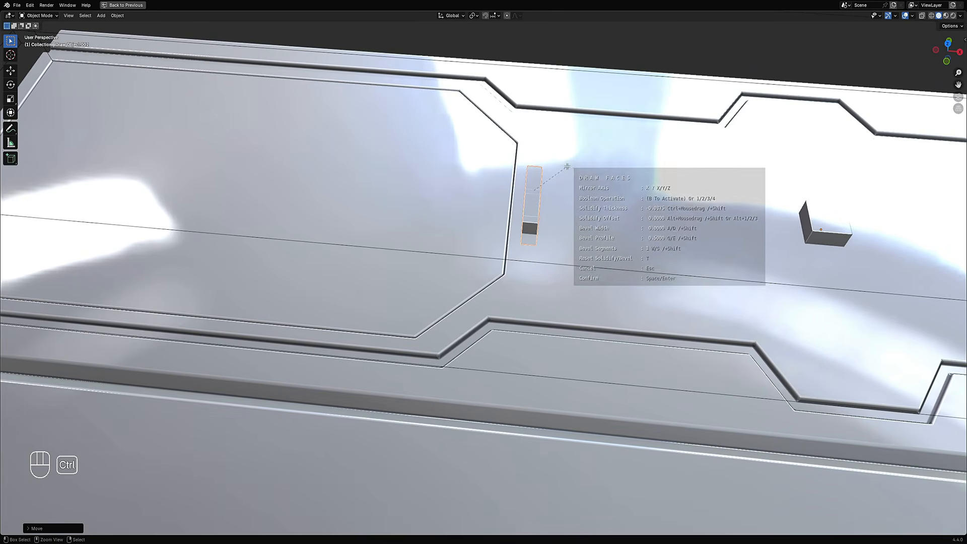
key("ctrl")
mouse_move(710, 132)
middle_mouse_down()
mouse_move(629, 177)
mouse_move(641, 211)
mouse_move(598, 235)
middle_mouse_up()
key("space")
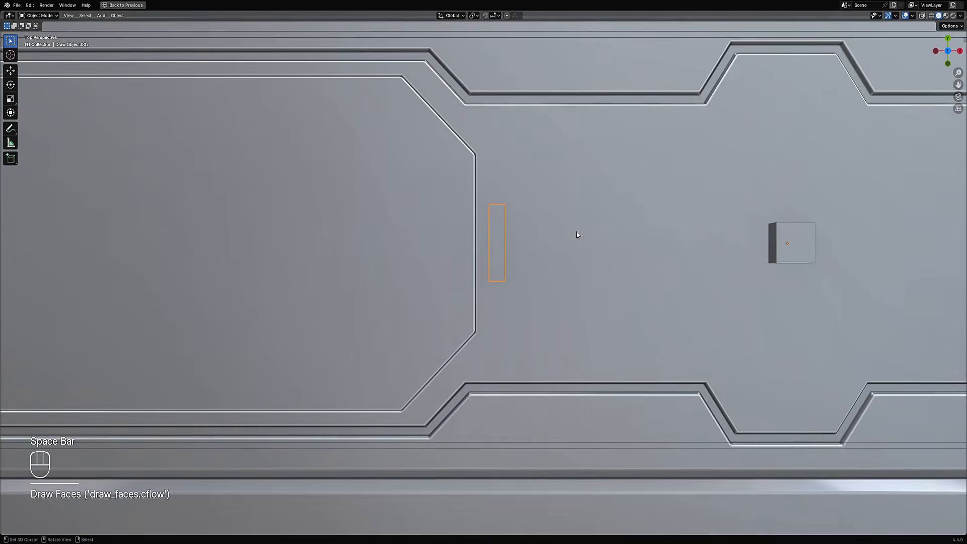
Vertex-bevel the slot block's end corners by about 0.0035 m with one segment
key("Tab")
key("1")
left_click(504, 165)
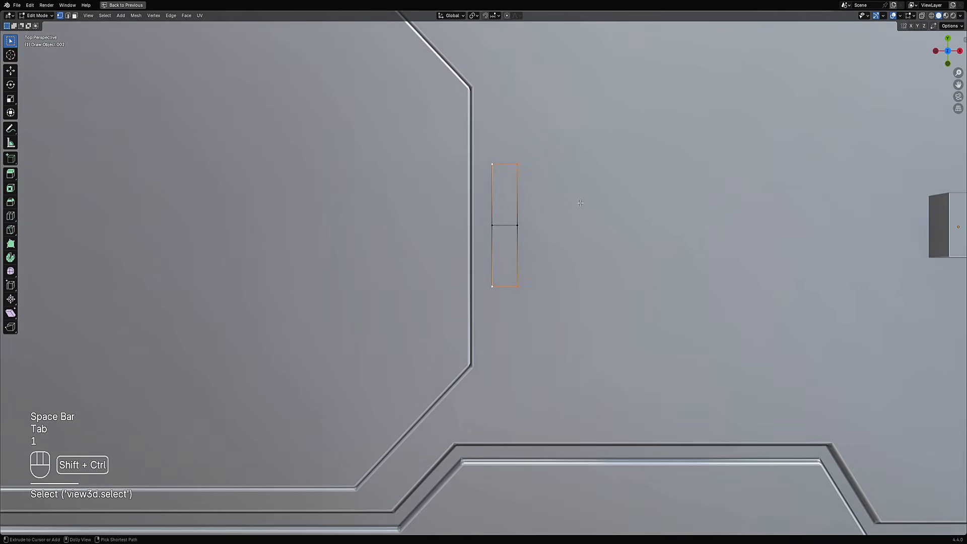
key("shift+ctrl+b")
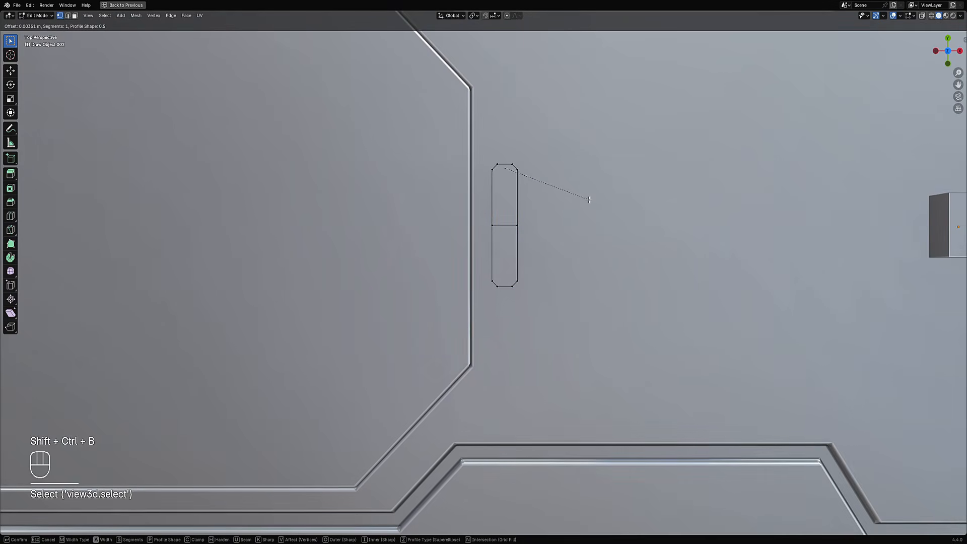
left_click(589, 200)
key("ctrl+r")
left_click(494, 198)
right_click(494, 198)
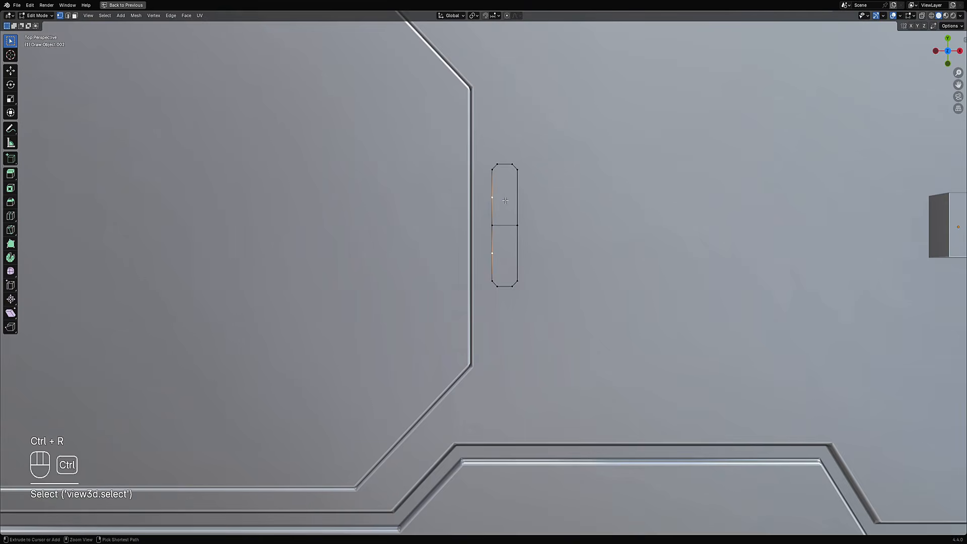
key("ctrl+z")
key("ctrl+z")
Knife a straight cut across the slot block between its center line and its beveled end
key("k")
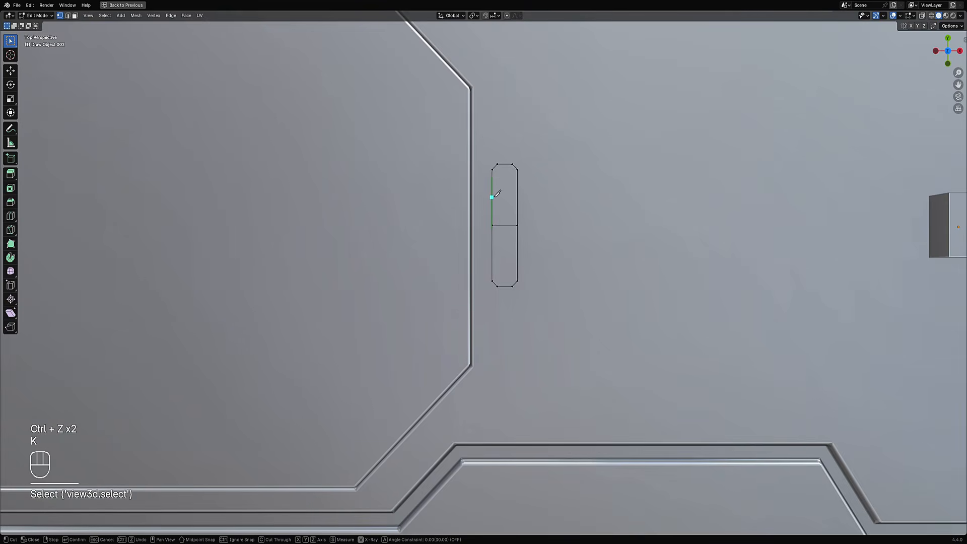
left_click(494, 196)
key("a")
left_click(539, 193)
key("space")
Bevel the new cross edges into narrow bands and delete those faces, splitting the slot block into three separate pieces
key("2")
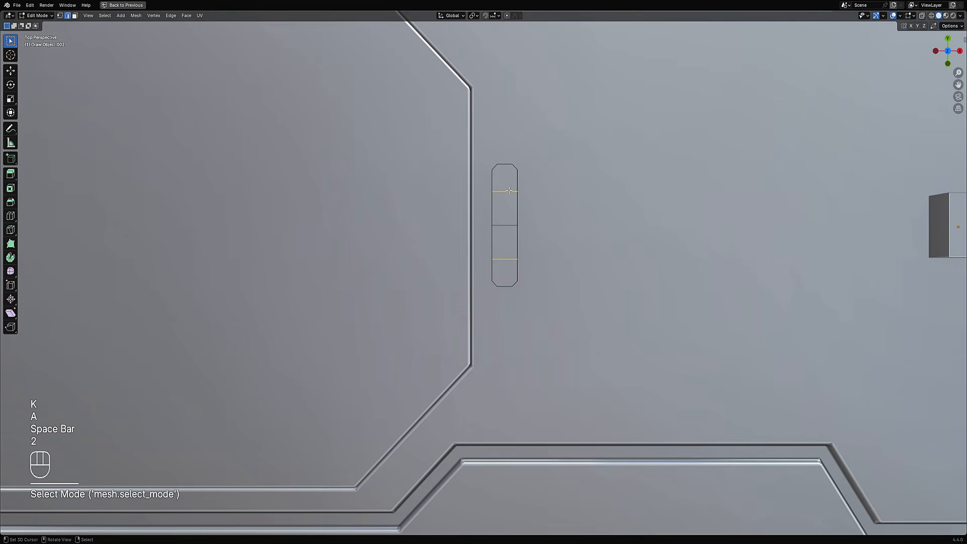
key("ctrl+b")
left_click(580, 192)
key("x")
key("f")
key("Tab")
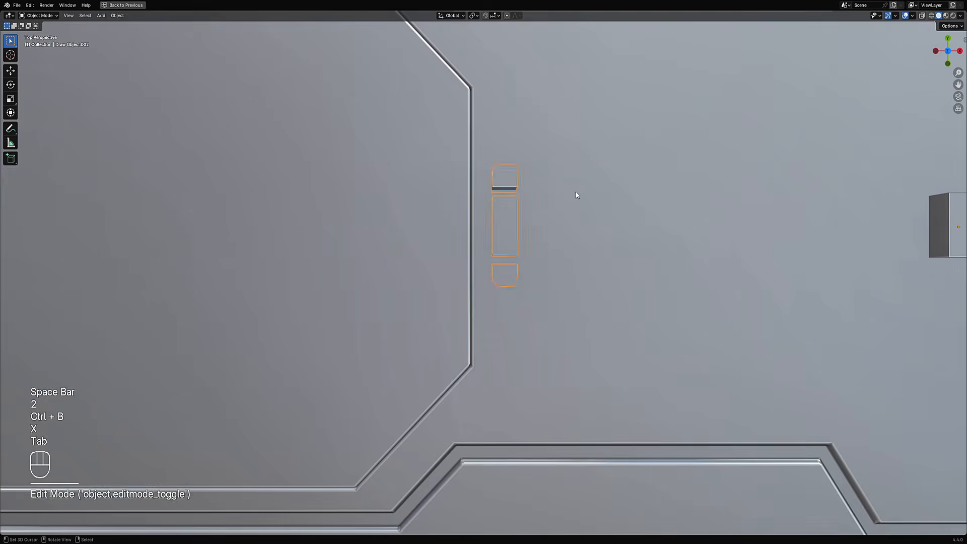
scroll(564, 221, "down", 7)
middle_click_drag(535, 313, 545, 260)
scroll(534, 245, "up", 3)
right_click(534, 244, "shift")
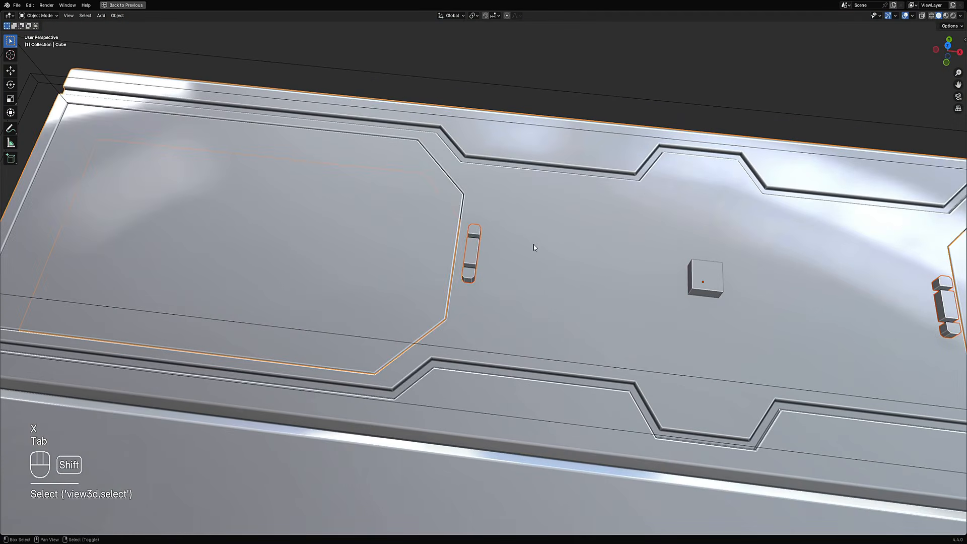
scroll(533, 244, "down", 5)
key("alt+a")
left_click(482, 268)
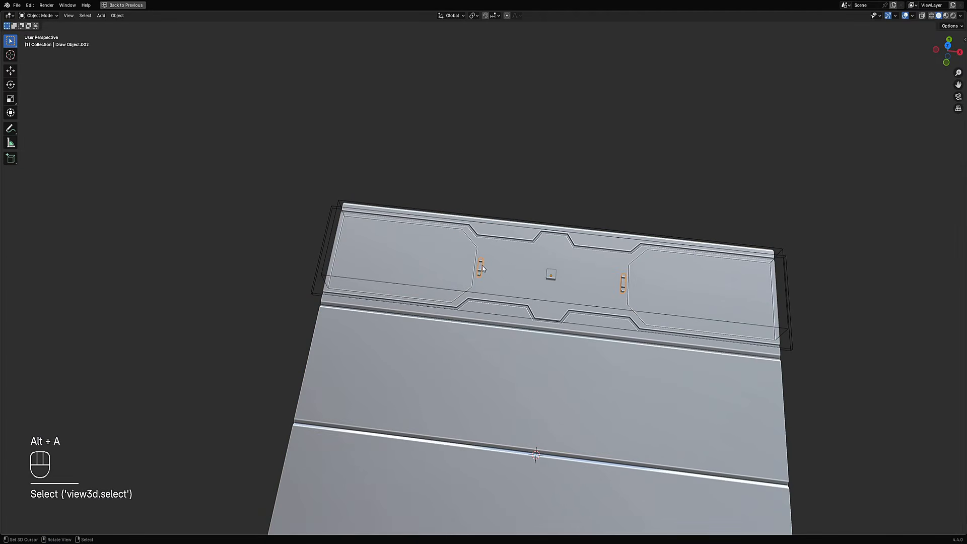
left_click(507, 275, "shift")
scroll(532, 272, "up", 3)
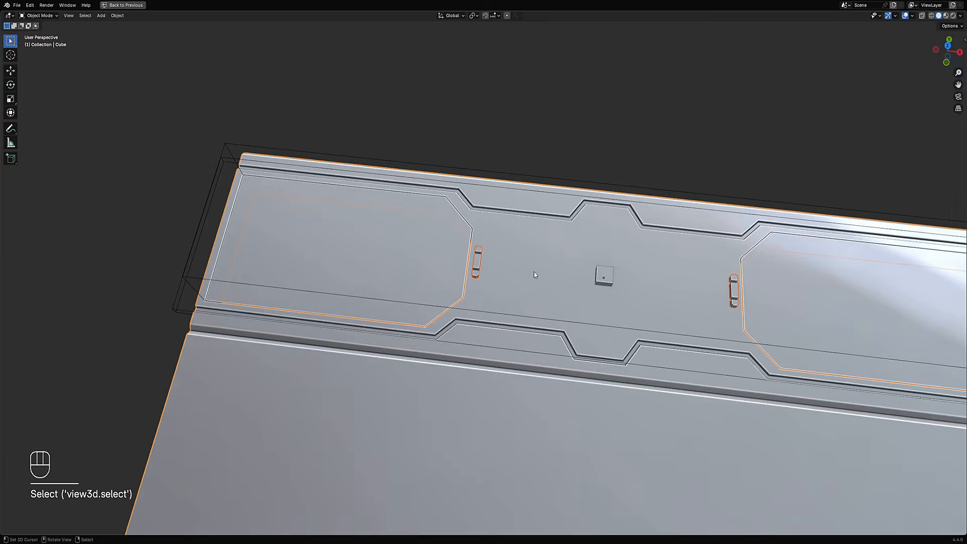
key("g")
right_click(557, 242)
scroll(557, 231, "up", 2)
scroll(557, 235, "up", 1)
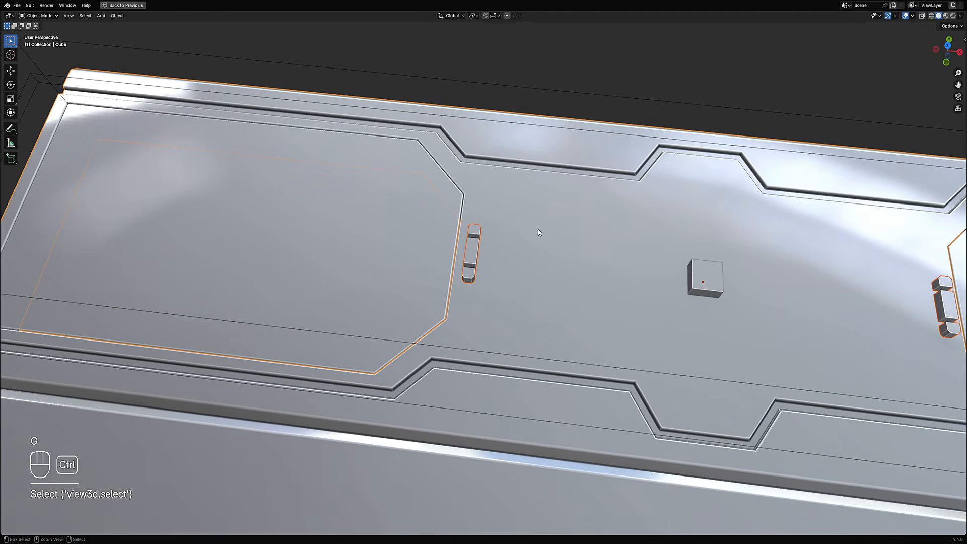
scroll(510, 244, "up", 3)
Examine whether the slot pieces and the sliced plates are separate from the panel by briefly shifting them and cancelling
key("alt+a")
left_click(469, 249)
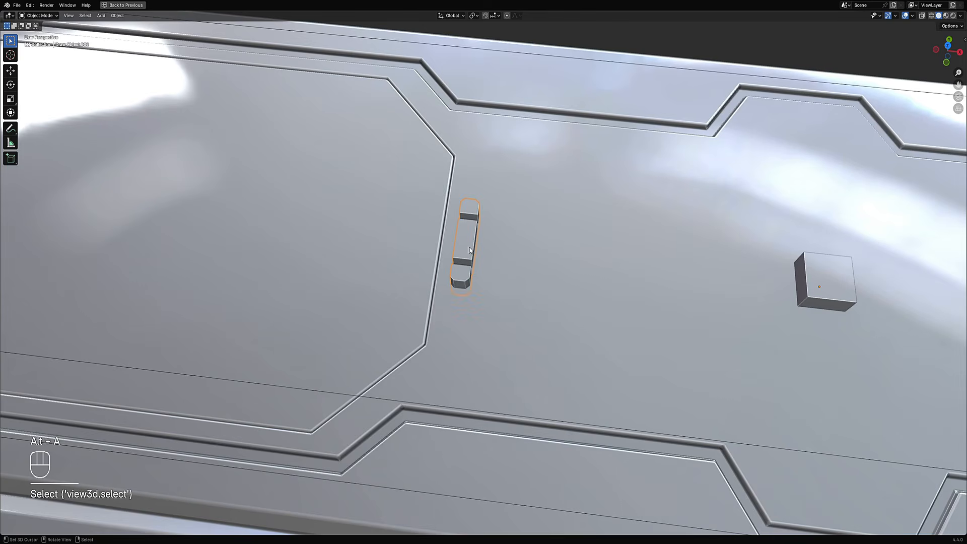
right_click(443, 231)
right_click(460, 239)
middle_click_drag(500, 242, 386, 185, "alt")
key("g")
key("x")
right_click(479, 299)
left_click(364, 155)
key("g")
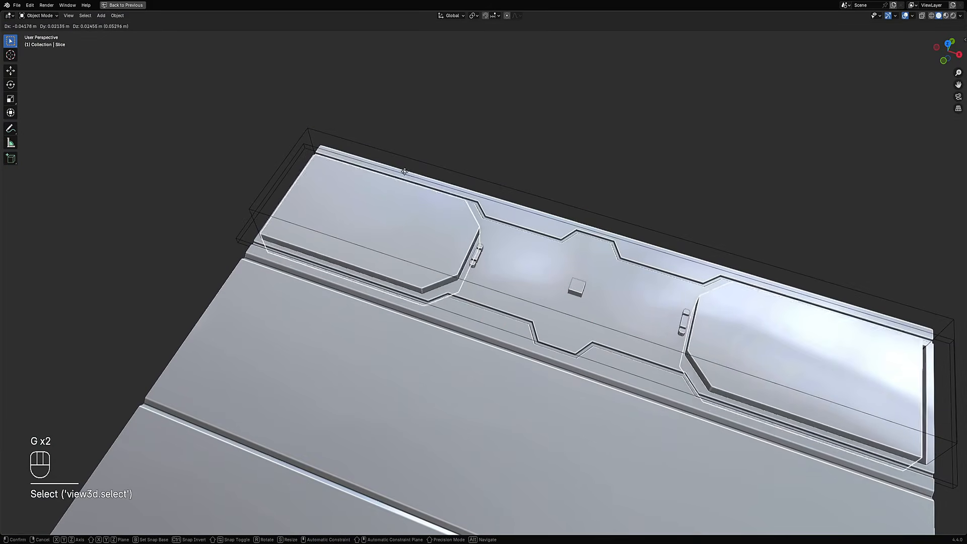
right_click(438, 197)
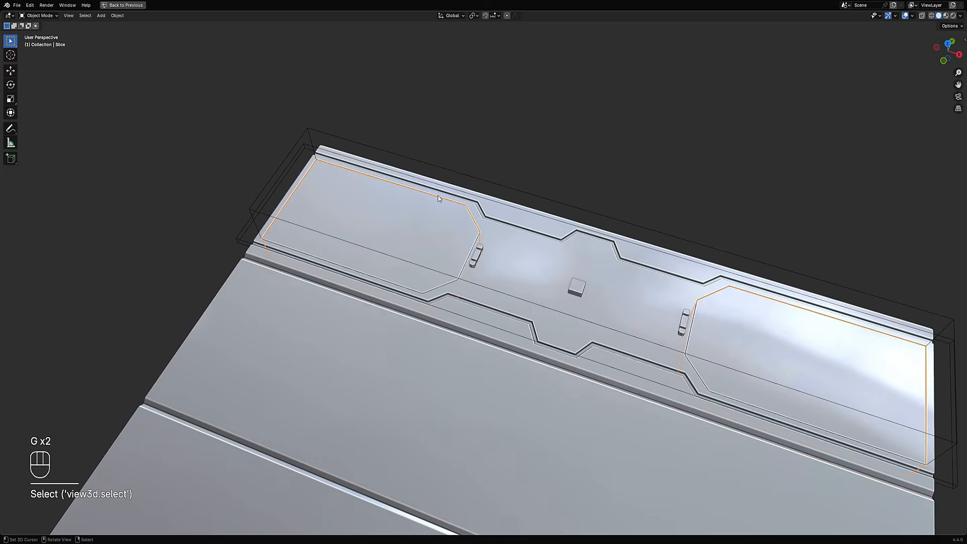
middle_click_drag(503, 239, 524, 274, "alt")
key("alt+a")
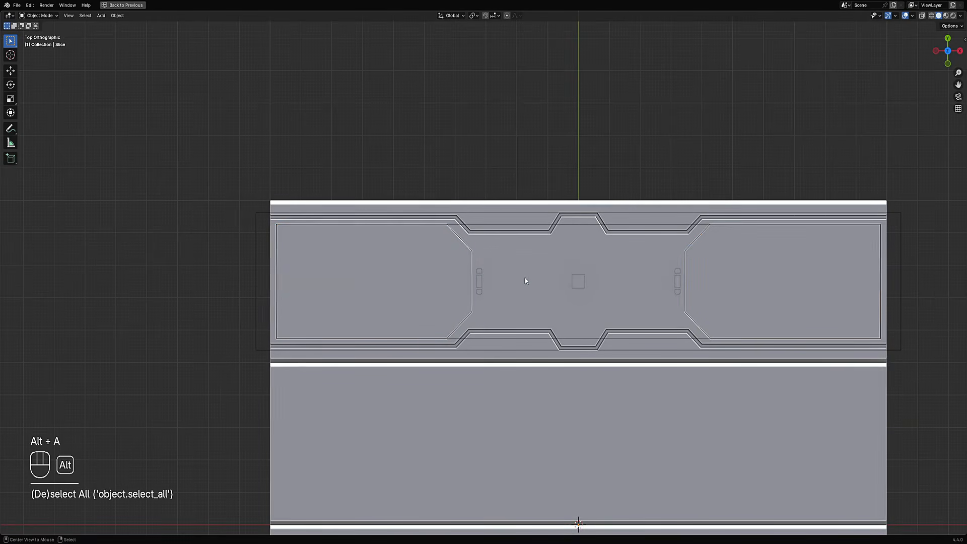
left_click(482, 282)
scroll(487, 285, "up", 3)
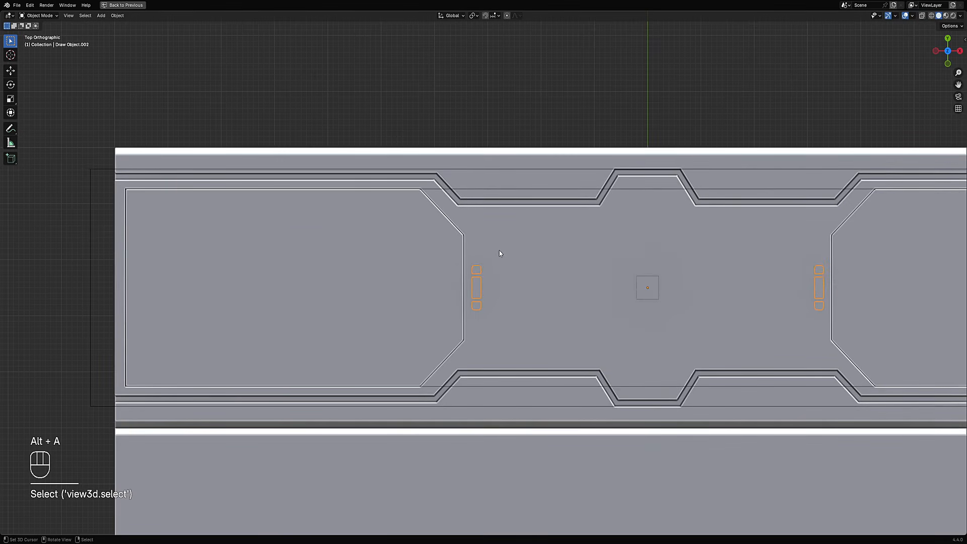
left_click_drag(445, 346, 477, 247)
right_click_drag(477, 247, 483, 229)
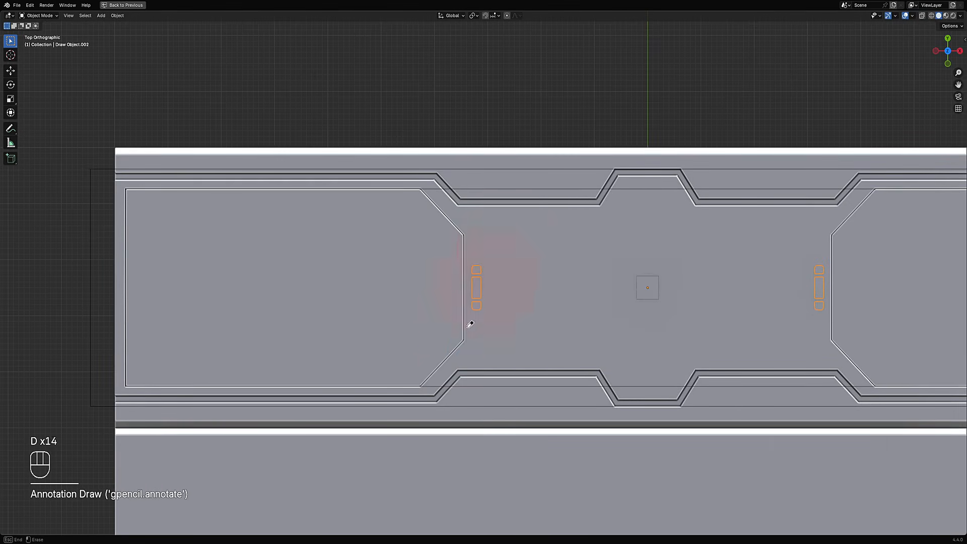
right_click(562, 293, "shift")
middle_click_drag(544, 271, 537, 259, "shift")
Boolean the segmented slot pieces into the panel using Creative Flow's Boolean Object(s) operation
key("alt+a")
right_click(471, 274)
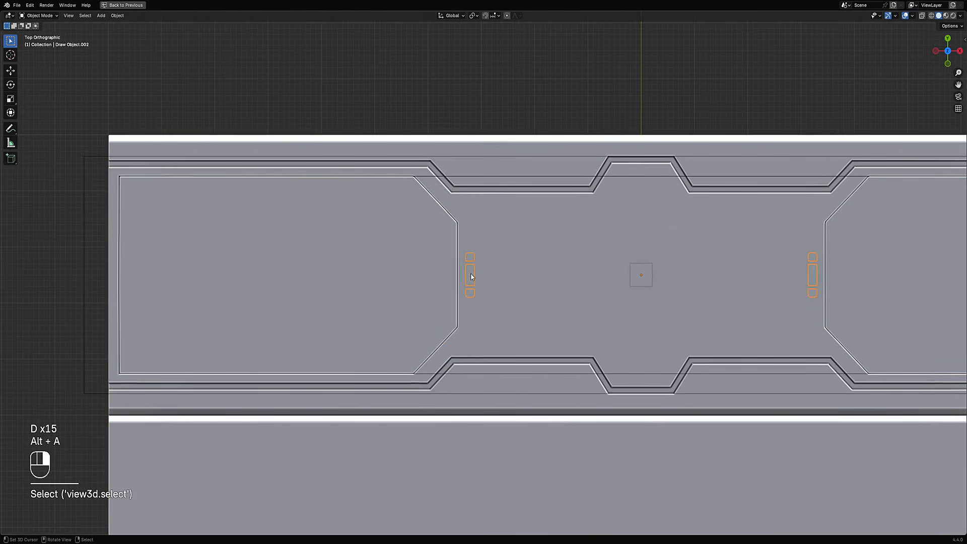
right_click(535, 210, "shift")
middle_click_drag(536, 222, 536, 254)
scroll(535, 254, "down", 1)
key("g")
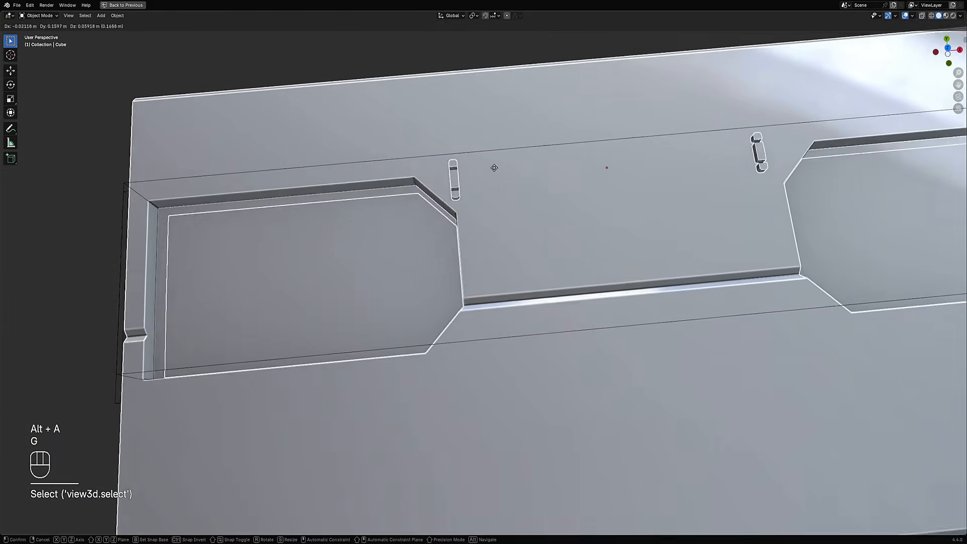
right_click(509, 165)
key("ctrl+shift+x")
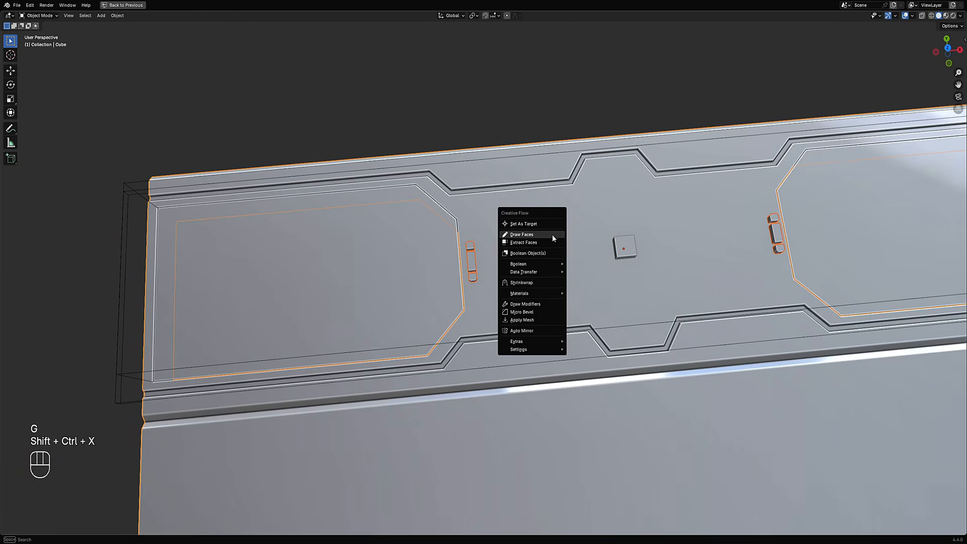
left_click(552, 253)
left_click(657, 271)
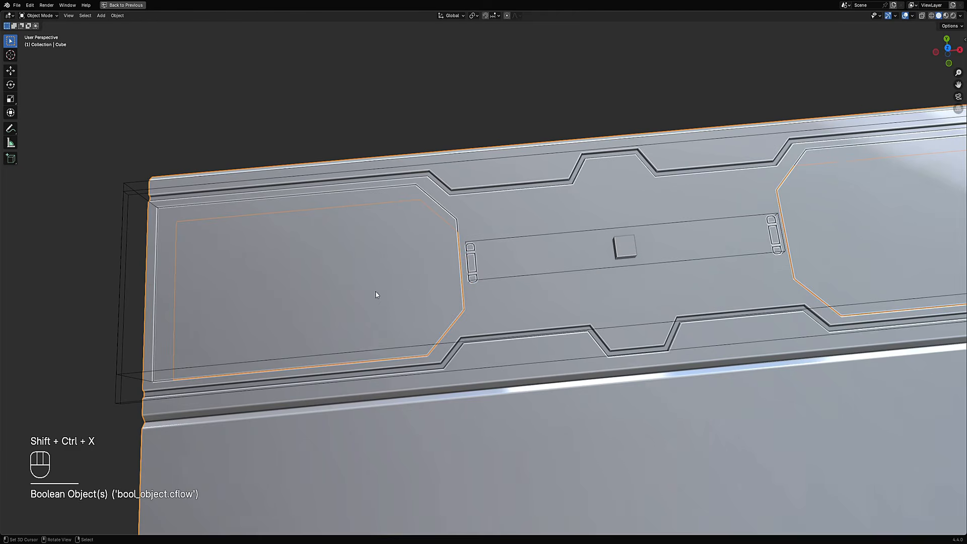
Examine the segmented slots and surrounding grooves from the top view with overlays hidden
key("alt+a")
scroll(516, 186, "down", 5)
key("shift+alt+z")
middle_click_drag(547, 179, 544, 188, "alt")
scroll(553, 249, "up", 4)
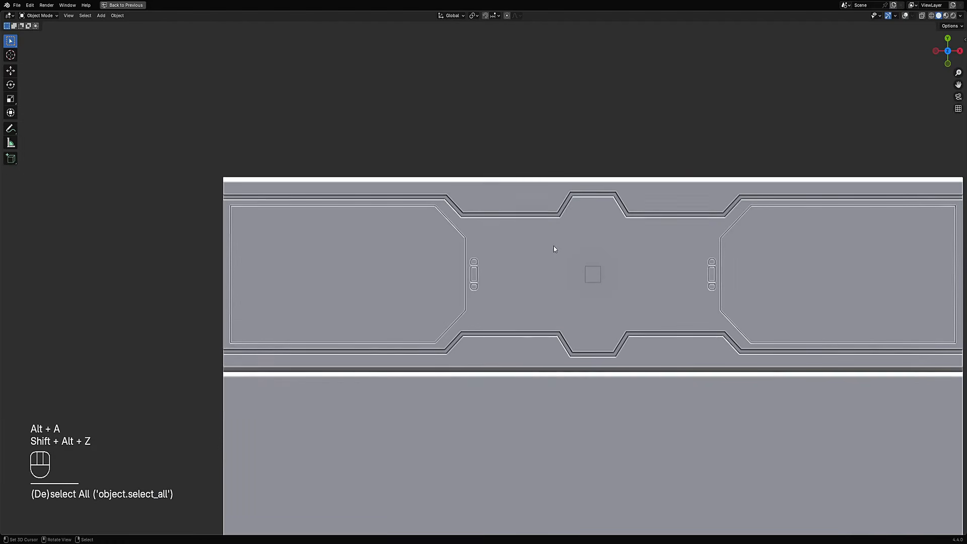
scroll(553, 247, "up", 5)
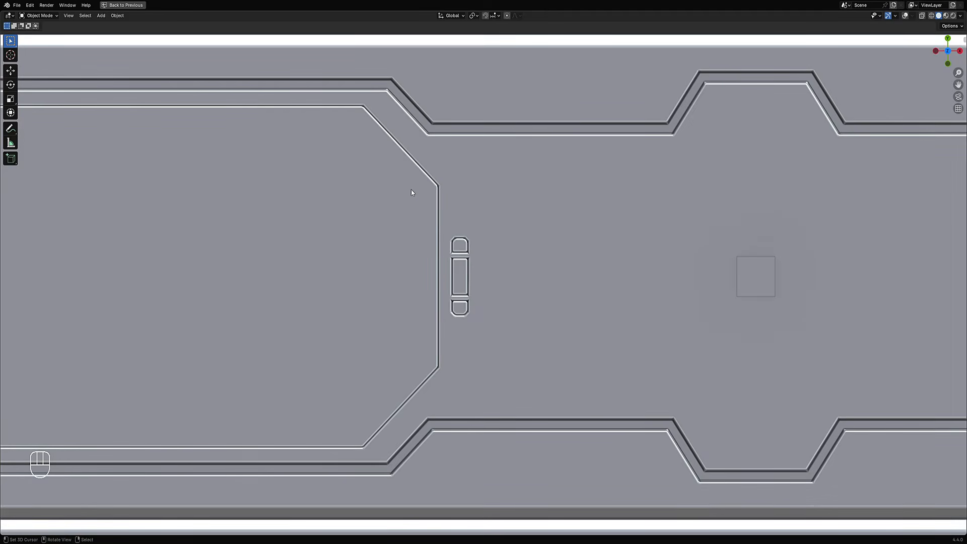
scroll(483, 232, "down", 3)
Try adjusting the Micro Bevel amount on the sliced plate with the overlays hidden
left_click(561, 225, "alt+shift")
key("shift+alt+z")
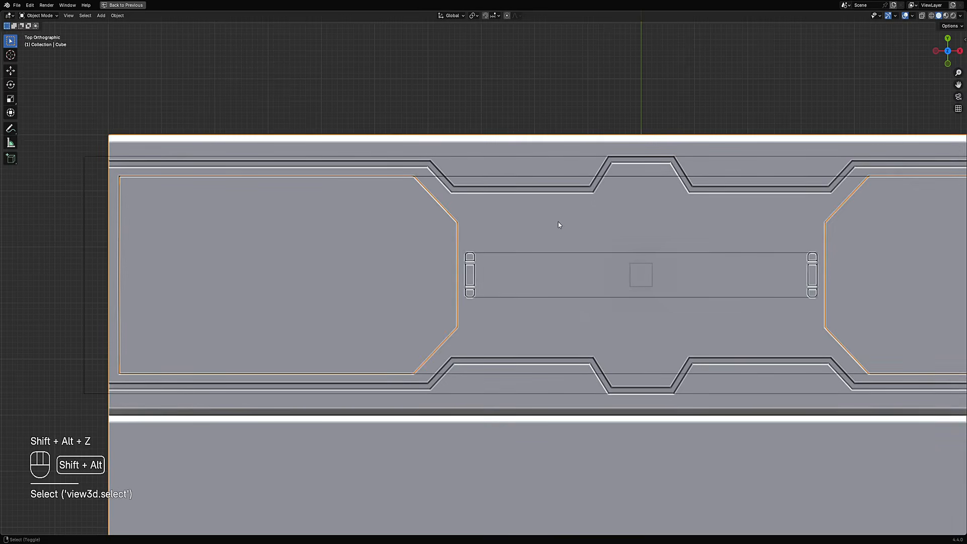
left_click(422, 238, "shift")
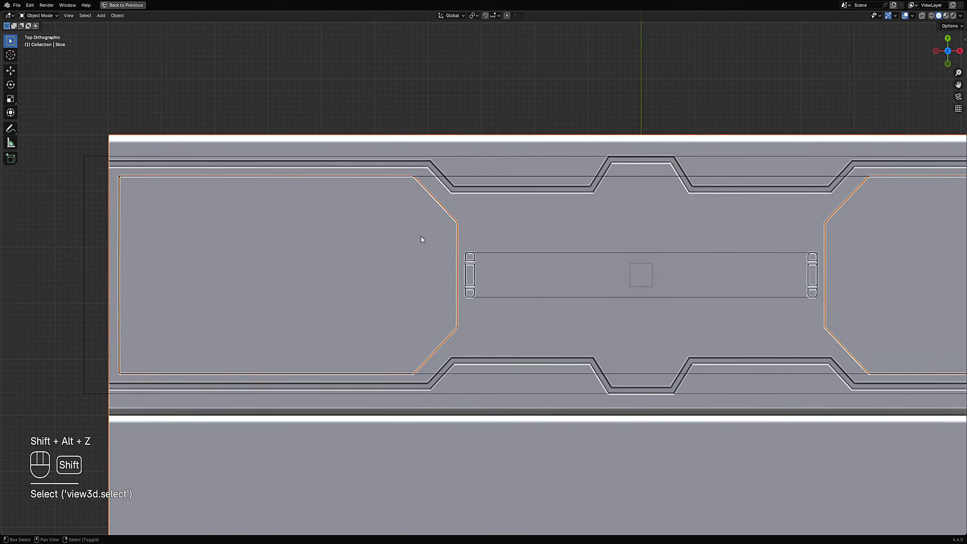
scroll(420, 247, "down", 3)
key("alt+a")
left_click(416, 266)
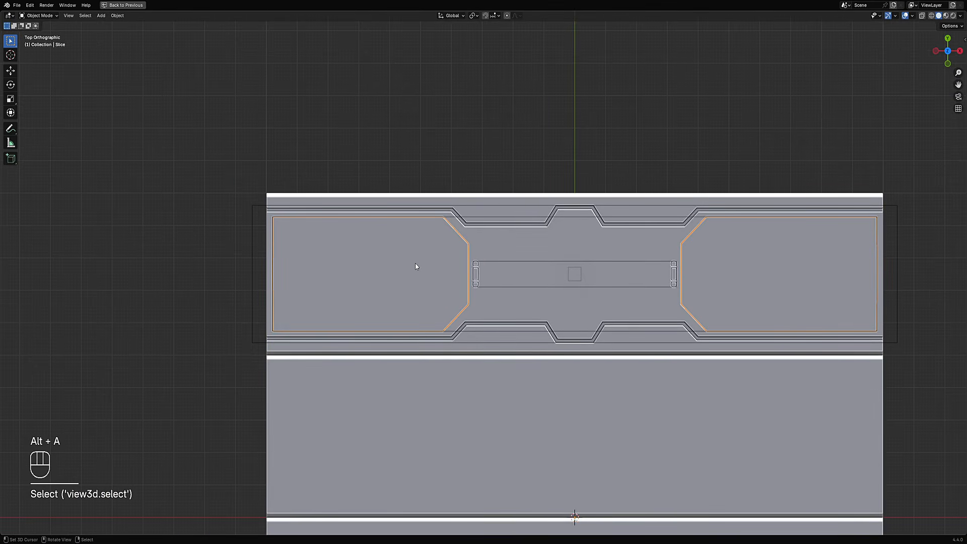
scroll(414, 264, "up", 3)
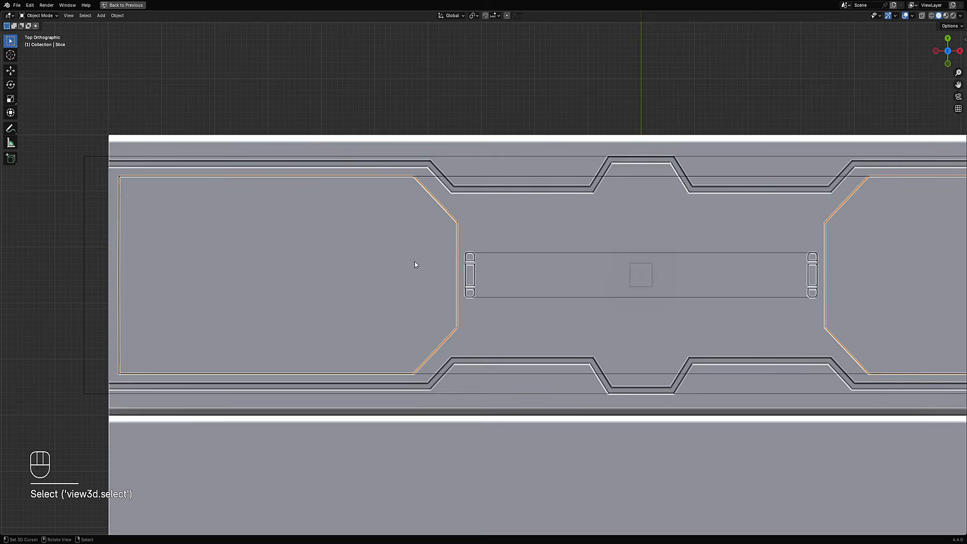
key("shift+alt+z")
scroll(579, 214, "up", 1)
scroll(579, 215, "up", 2)
key("shift+ctrl+x")
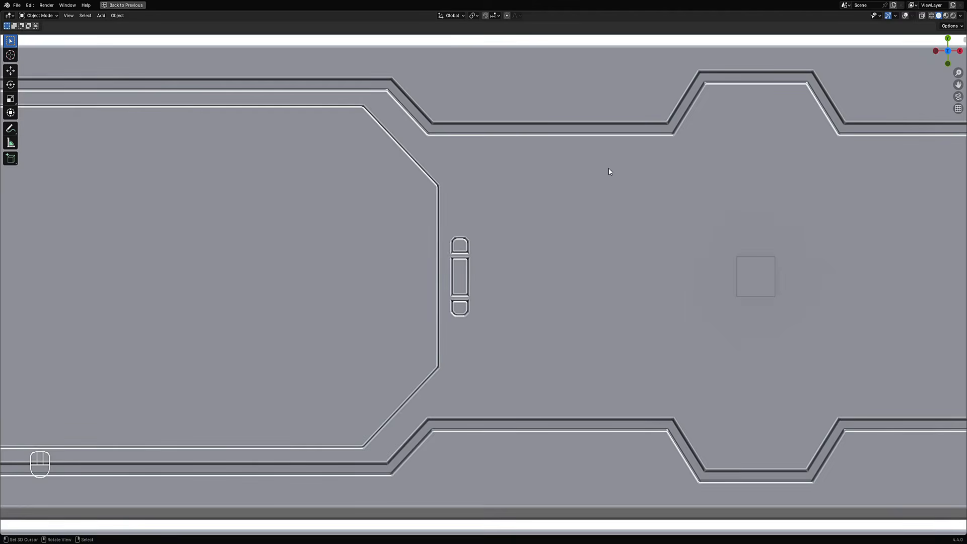
key("shift+ctrl+x")
left_click(562, 234)
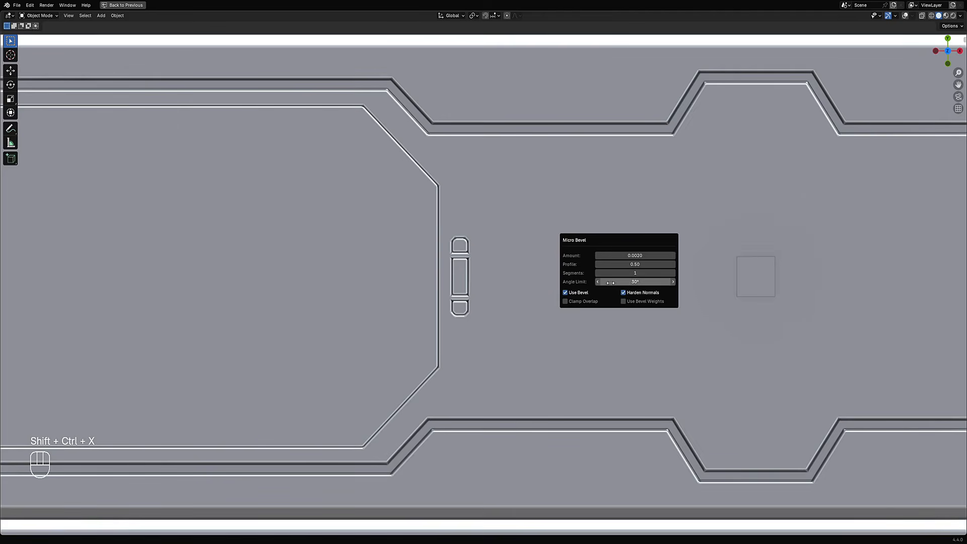
mouse_move(621, 255)
left_mouse_down("shift")
mouse_move(647, 255)
mouse_move(622, 256)
left_mouse_up("shift")
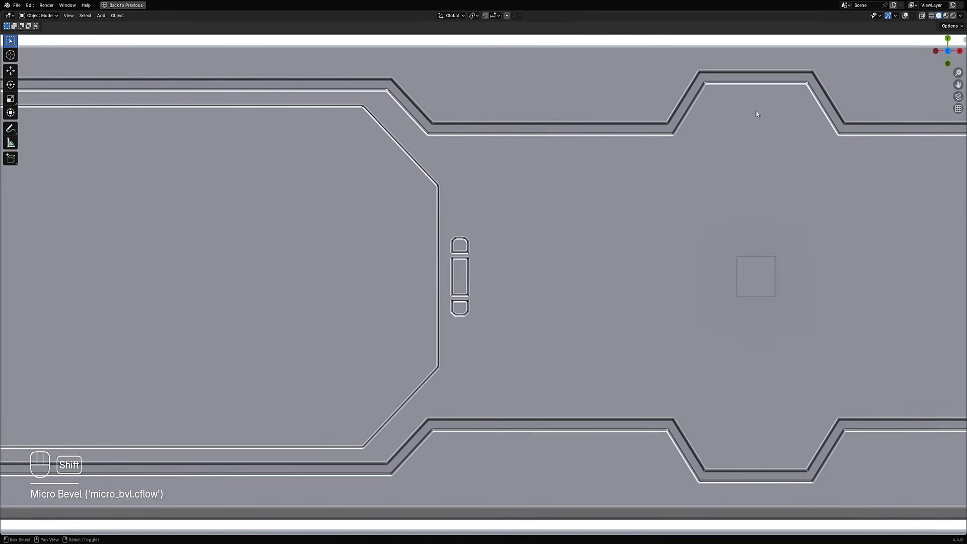
Set the sliced plate's Micro Bevel amount to 0.0039
key("alt+a")
left_click(383, 257)
key("shift+alt+z")
scroll(383, 255, "down", 4)
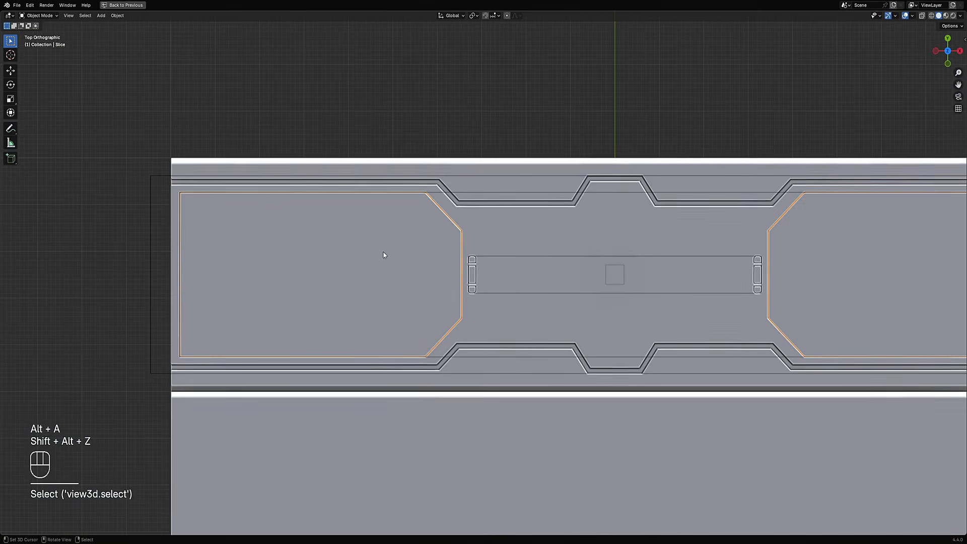
scroll(506, 226, "up", 3)
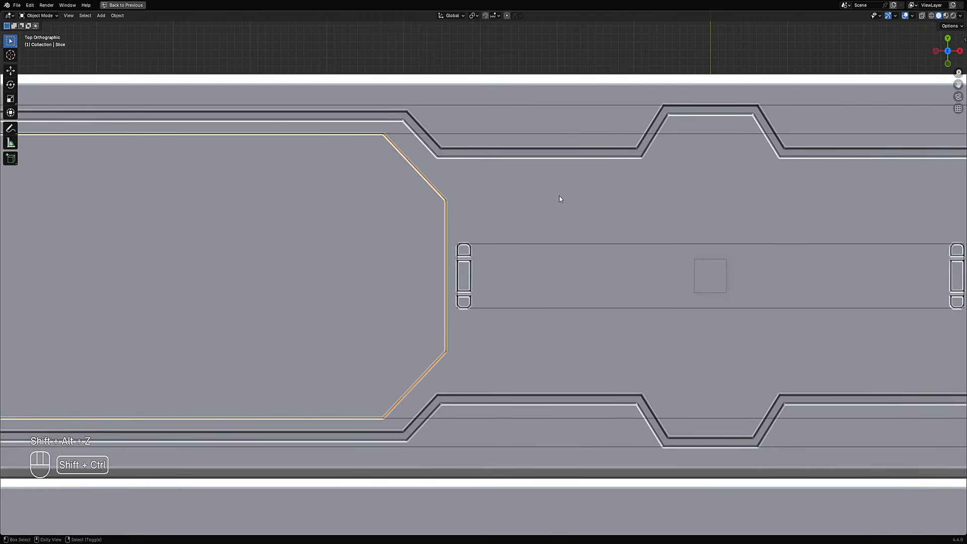
key("shift+ctrl+x")
left_click(562, 196)
left_click_drag(622, 214, 650, 214, "shift")
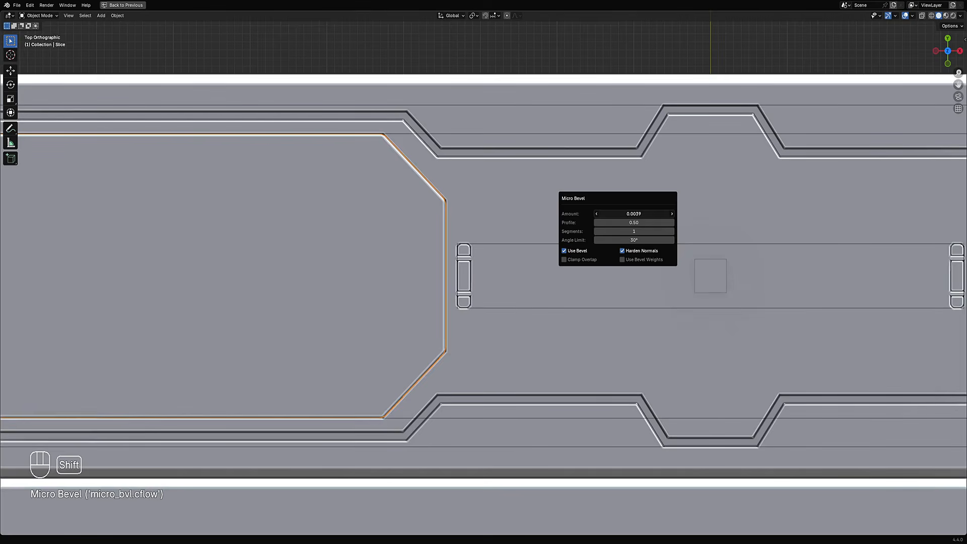
Enter vertex editing on the polygonal plate's cutter object and select its outer corner vertex
key("shift+alt+z")
scroll(476, 187, "down", 5)
middle_click_drag(382, 231, 507, 248, "shift")
scroll(515, 279, "up", 2)
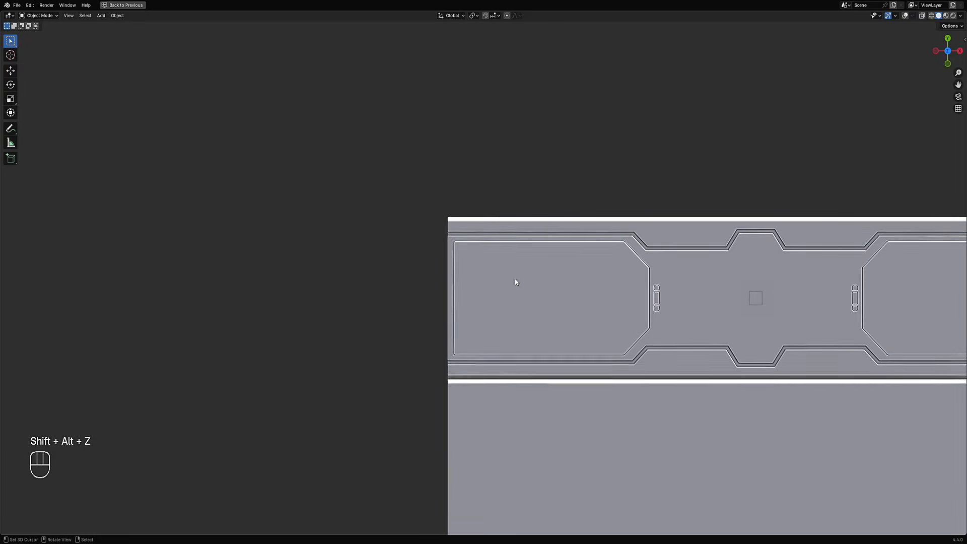
left_click(514, 280)
key("Tab")
scroll(496, 269, "up", 2)
key("shift+alt+z")
key("Tab")
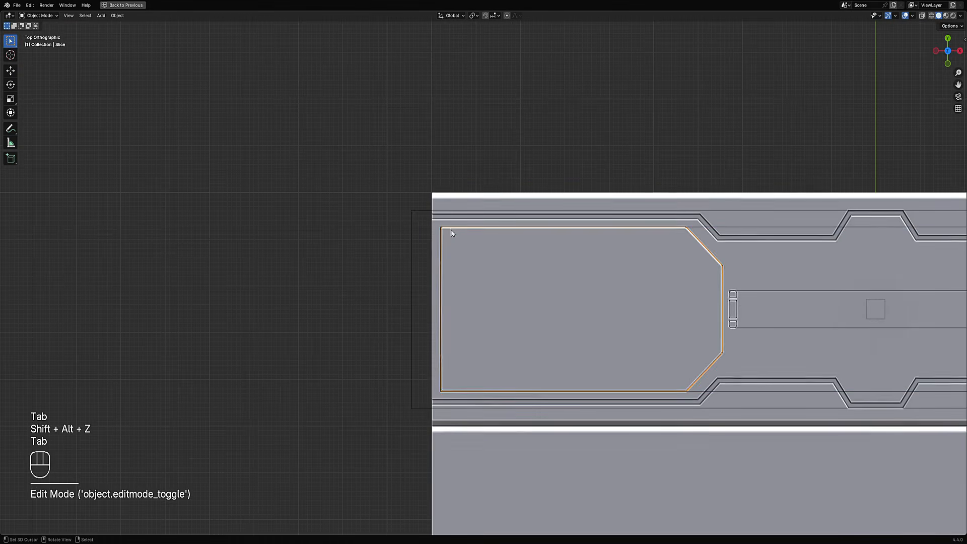
left_click(450, 227)
key("Tab")
key("1")
left_click(441, 226)
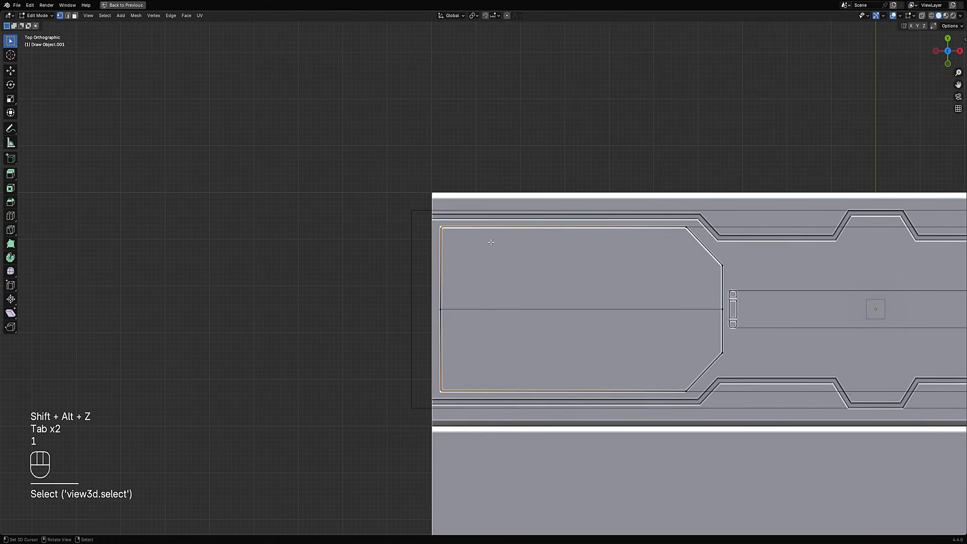
key("shift+ctrl+b")
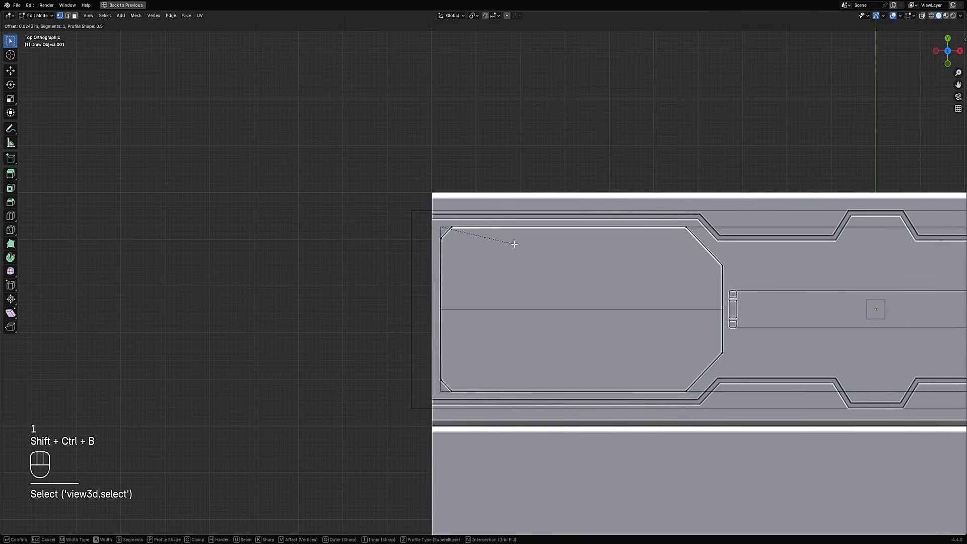
scroll(514, 245, "up", 2)
right_click(515, 244)
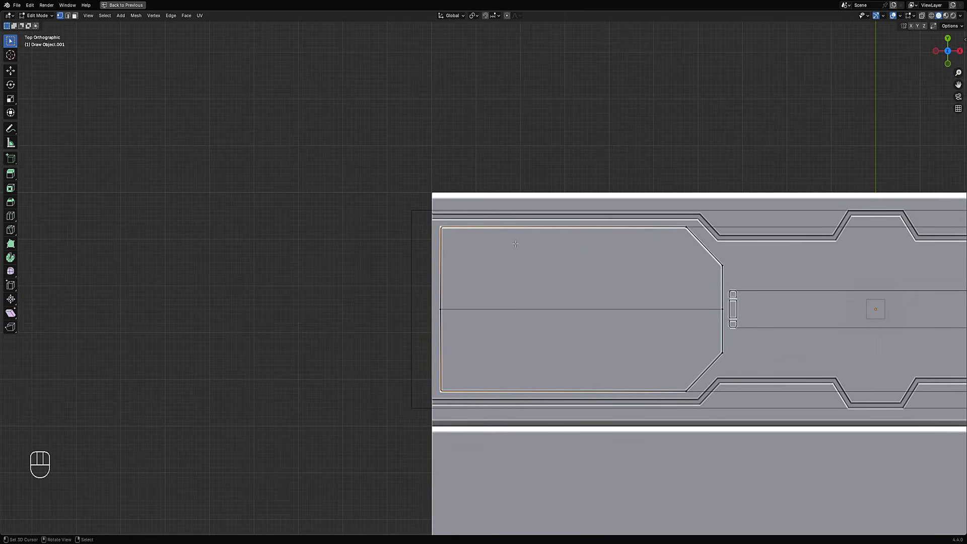
key("ctrl+b")
right_click(524, 245)
Round the plate cutter's outer corners with a five-segment vertex bevel of about 0.015 m, leave mesh editing and hide the overlays
key("shift+ctrl+b")
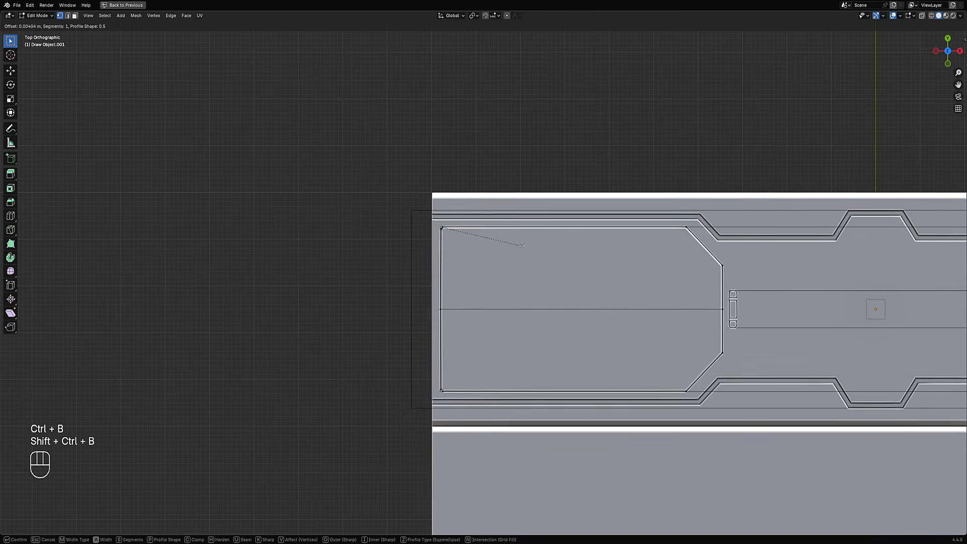
key("s")
key("5")
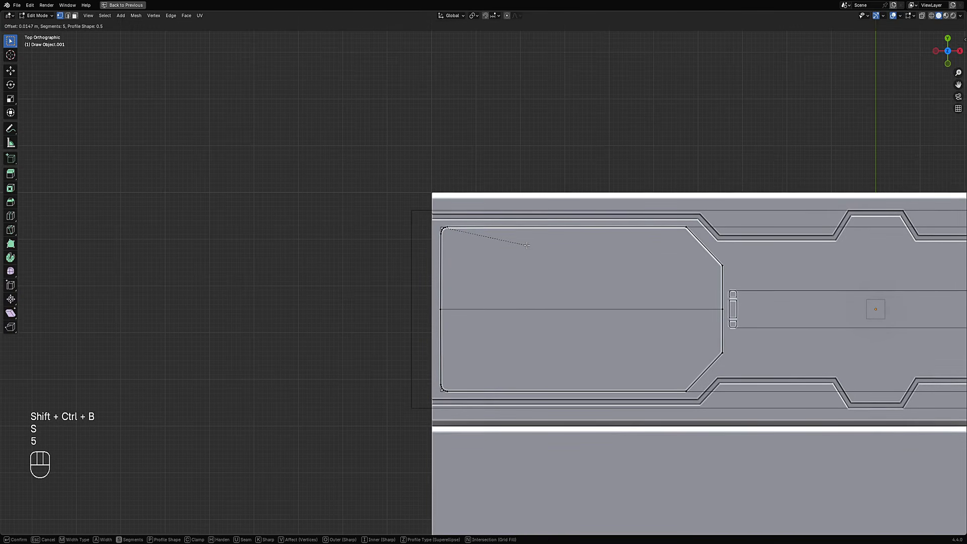
key("a")
left_click(526, 246)
key("Tab")
key("shift+alt+z")
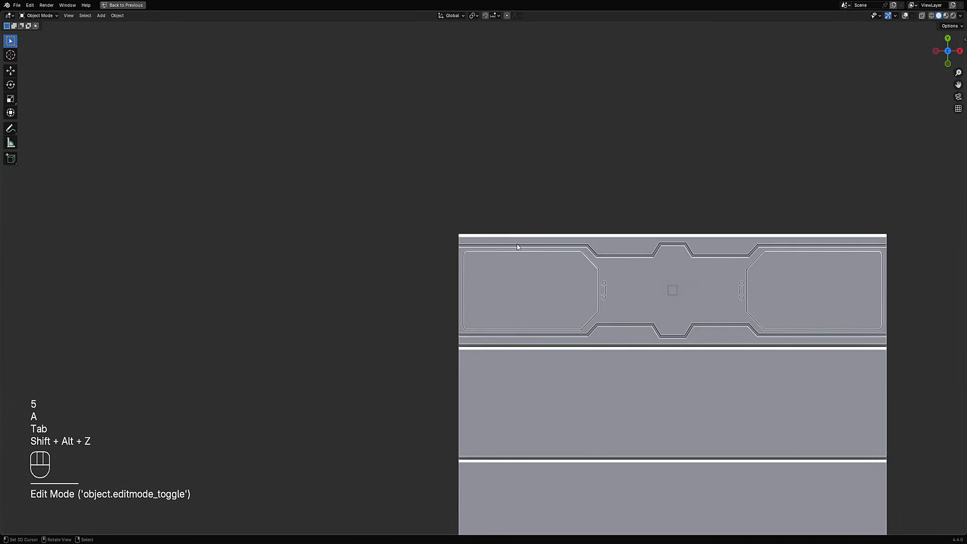
Save the trim sheet file with the whole panel strip framed from the top
middle_click_drag(514, 238, 571, 333, "alt")
scroll(584, 312, "up", 2)
key("ctrl+s")
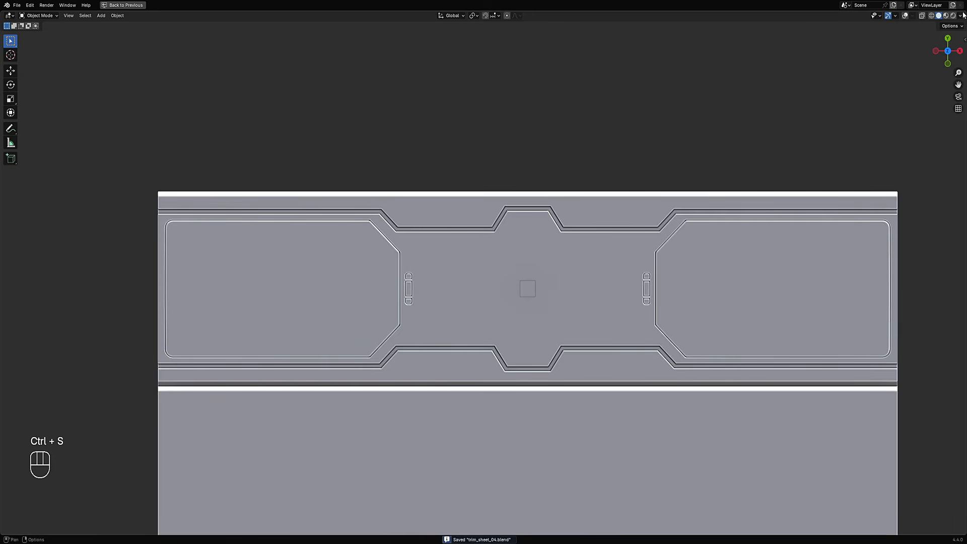
Turn off Cavity and Outline in the viewport shading and inspect the panel's grooves, plates and slots
left_click(960, 16)
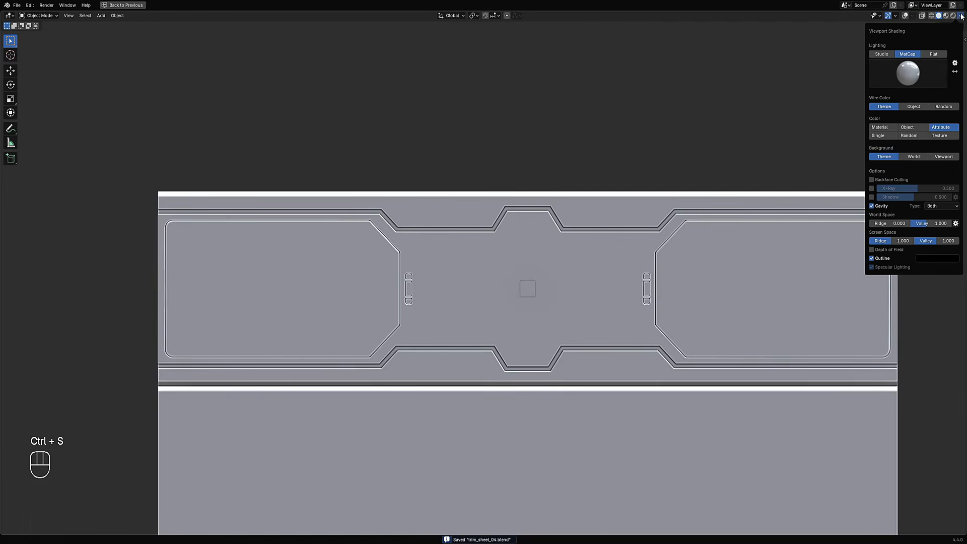
left_click(886, 205)
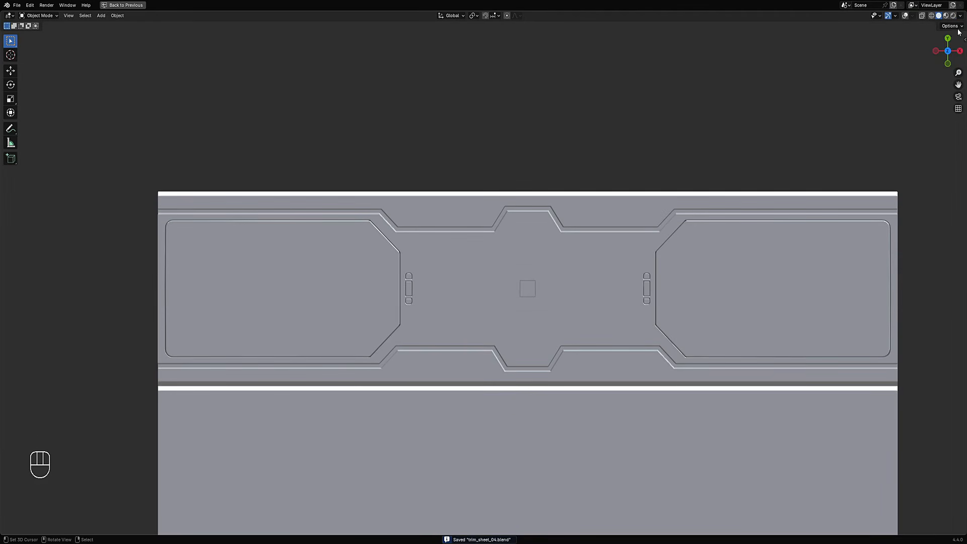
left_click(961, 16)
left_click(874, 224)
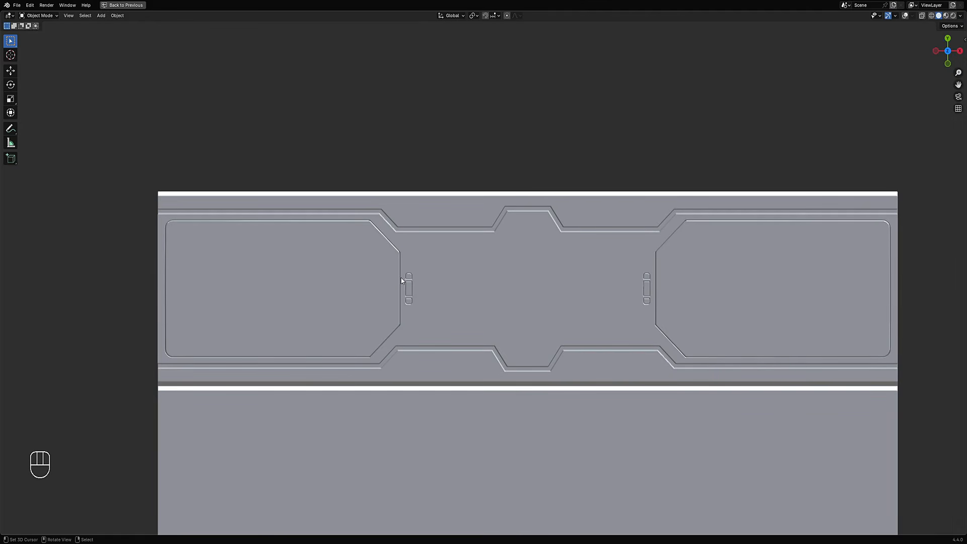
scroll(424, 278, "up", 5)
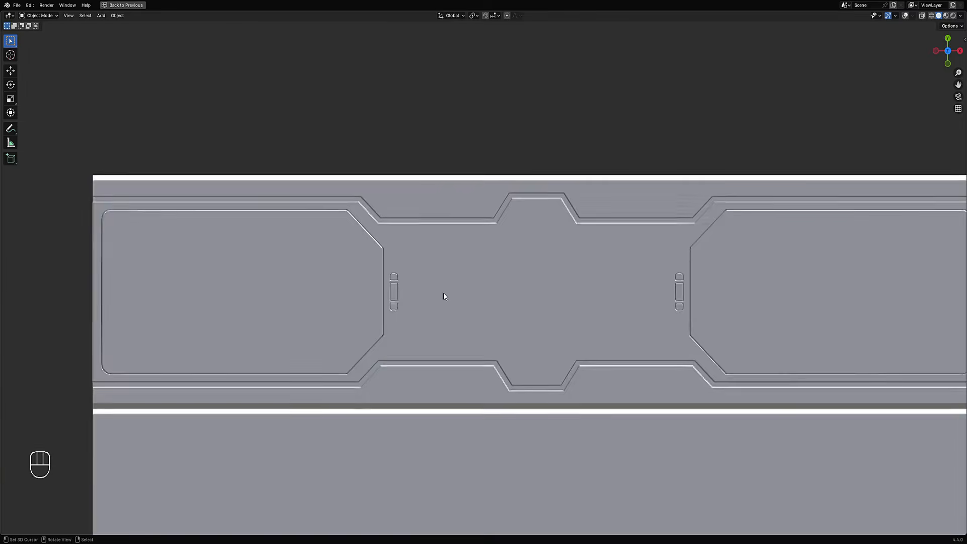
scroll(435, 329, "down", 2)
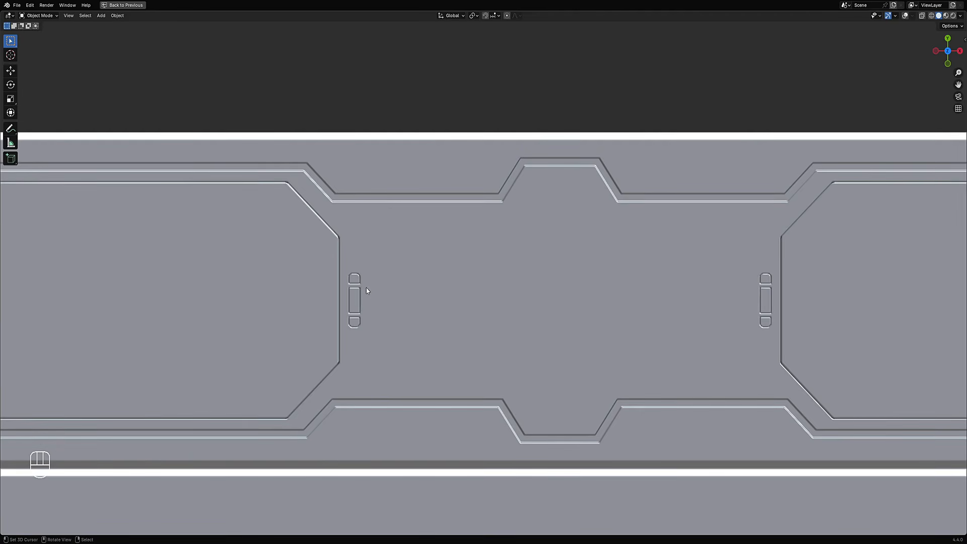
scroll(366, 288, "down", 4)
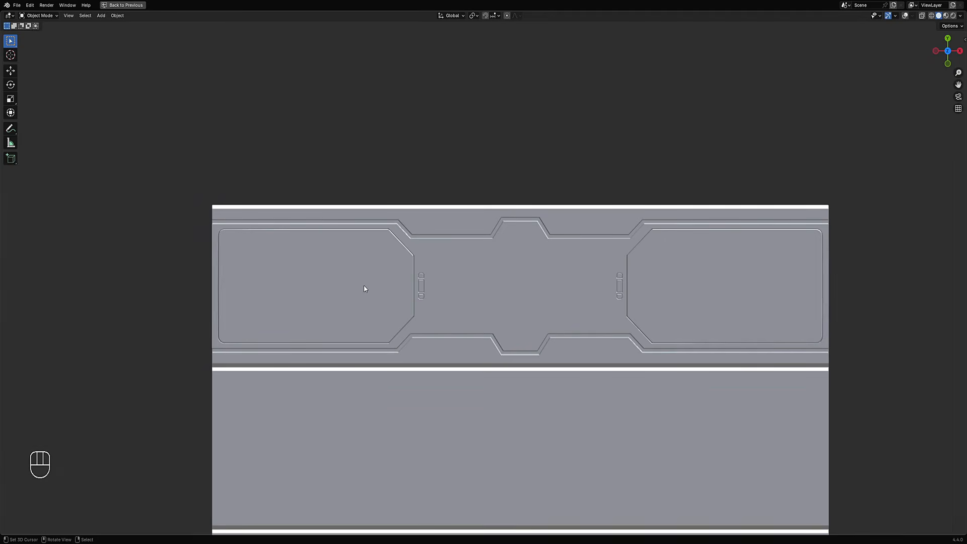
scroll(365, 288, "up", 2)
Turn Cavity and Outline back on in the viewport shading
left_click(960, 17)
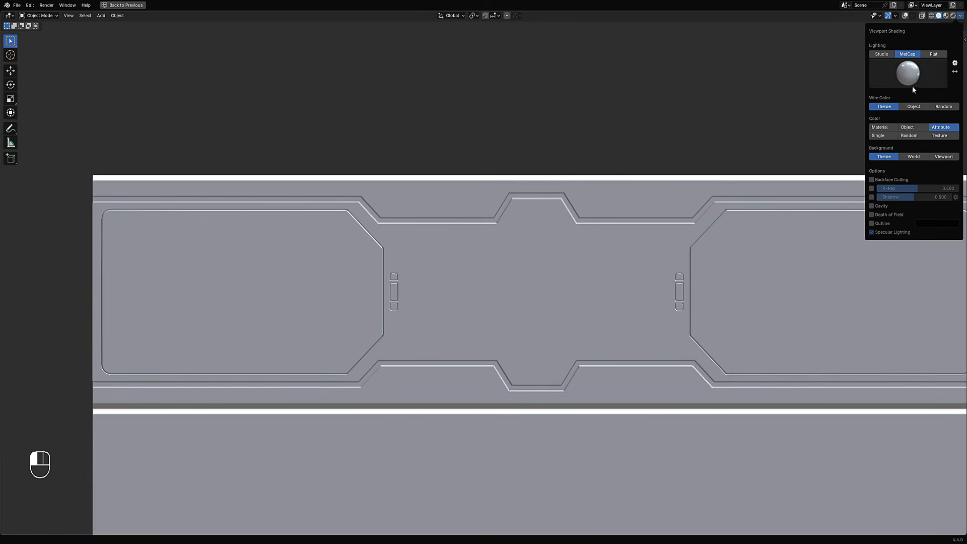
left_click(893, 207)
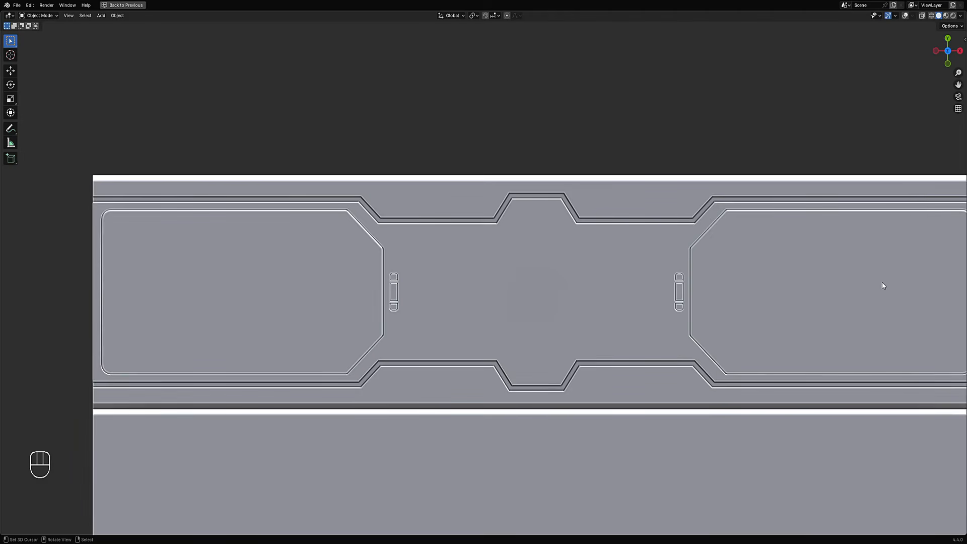
left_click(960, 17)
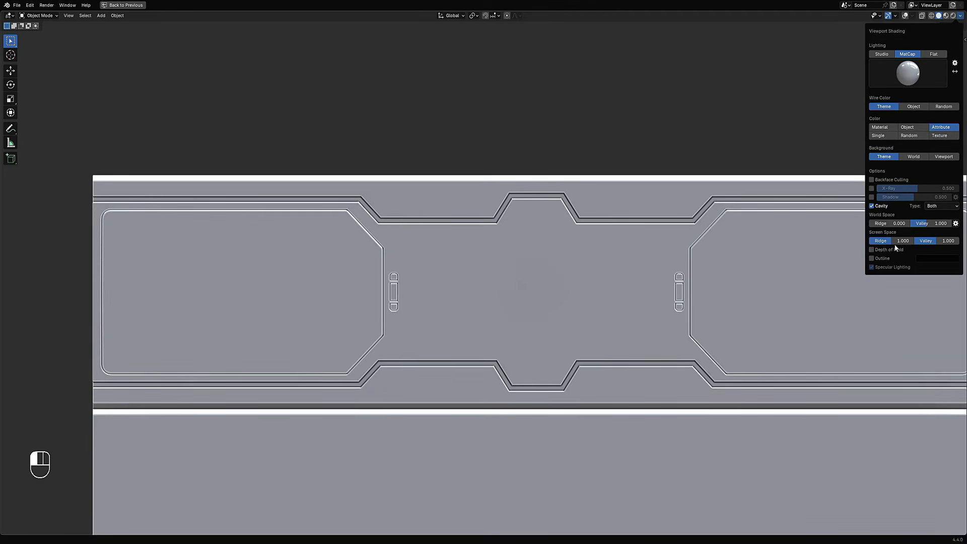
scroll(519, 260, "down", 3)
scroll(482, 261, "up", 1)
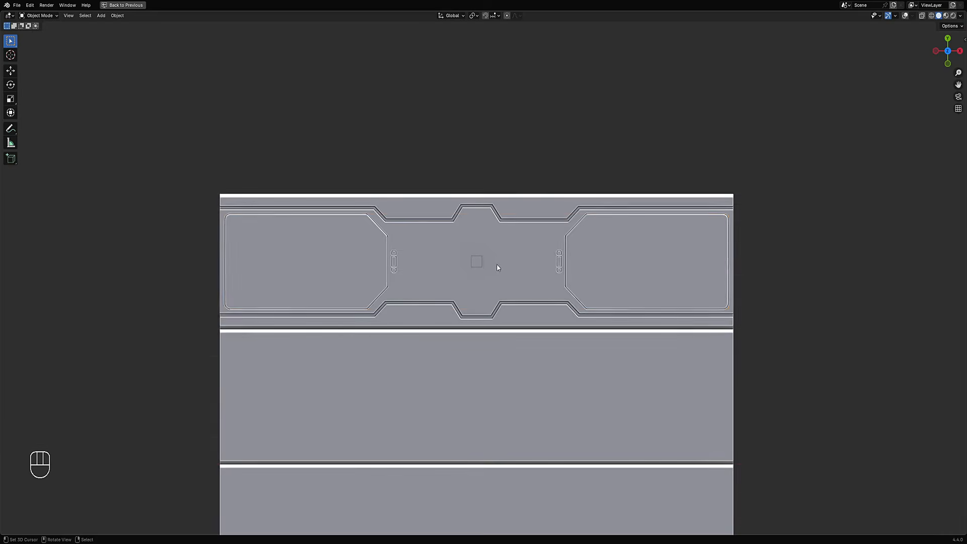
Draw a polygonal triangle pointing toward the panel's centre inside the middle groove notch, mirrored on X and Y
key("shift+alt+z")
left_click(482, 261)
scroll(511, 233, "up", 4)
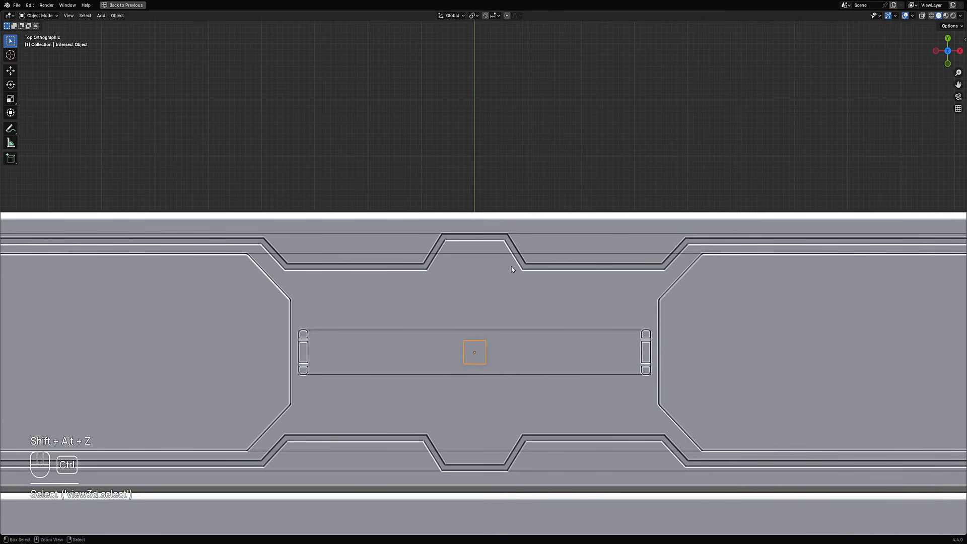
key("shift+ctrl+x")
key("2")
scroll(470, 238, "up", 3)
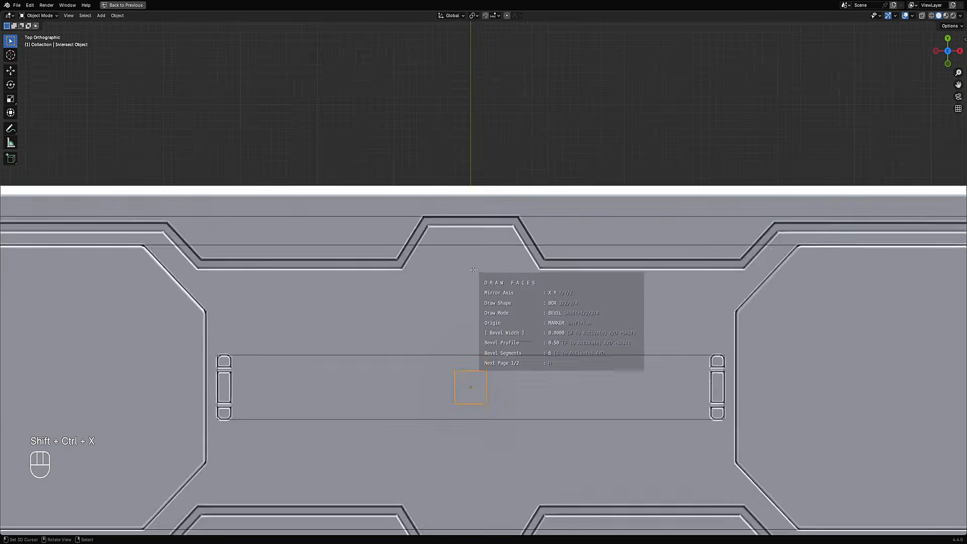
left_click(470, 227, "shift")
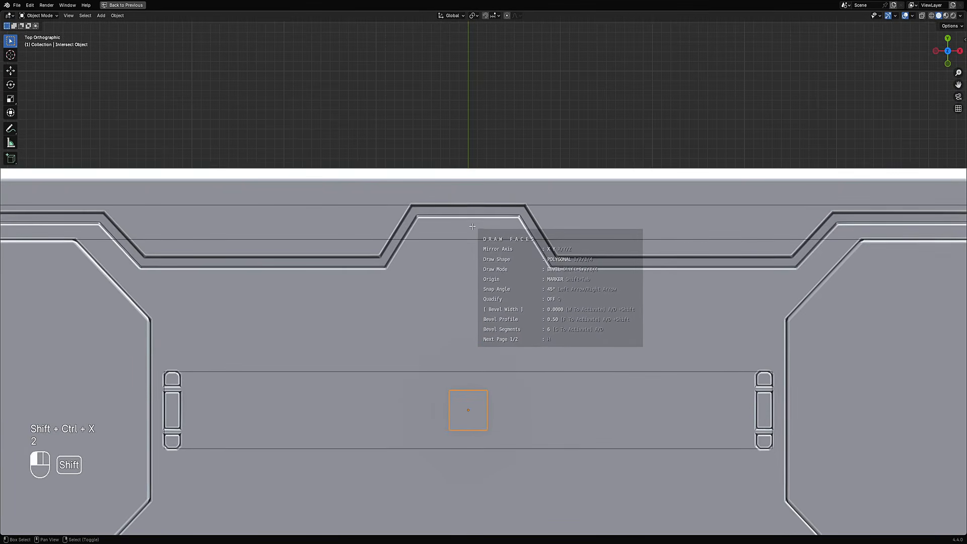
left_click(428, 228, "shift")
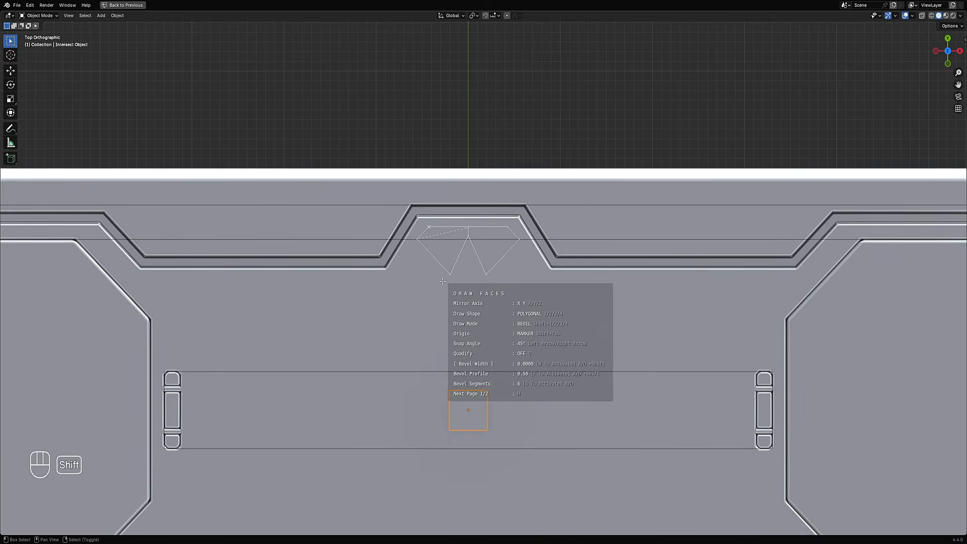
left_click(476, 271, "shift")
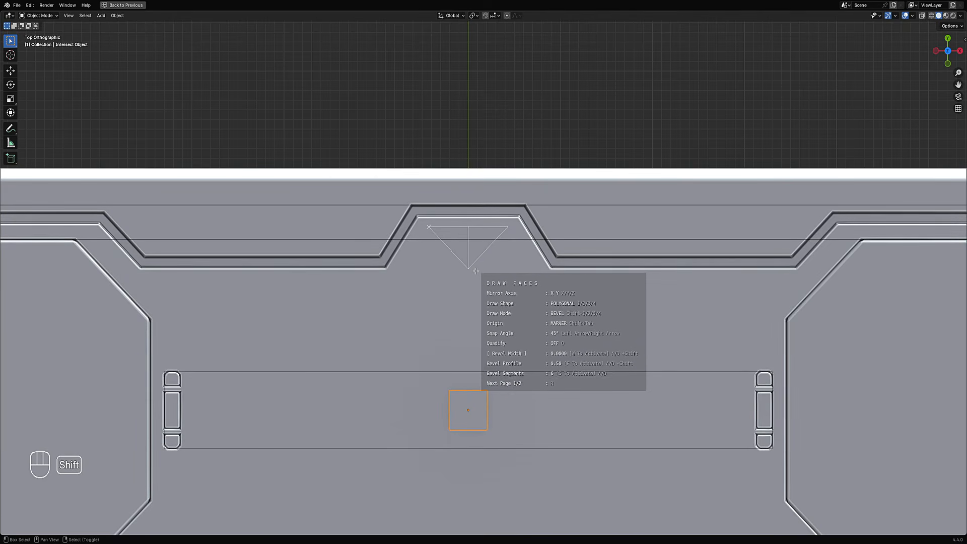
key("space")
Give the mirrored triangle pair a shallow thickness, confirm the drawn object and return to the top view
scroll(504, 266, "down", 3)
middle_click_drag(505, 267, 508, 226)
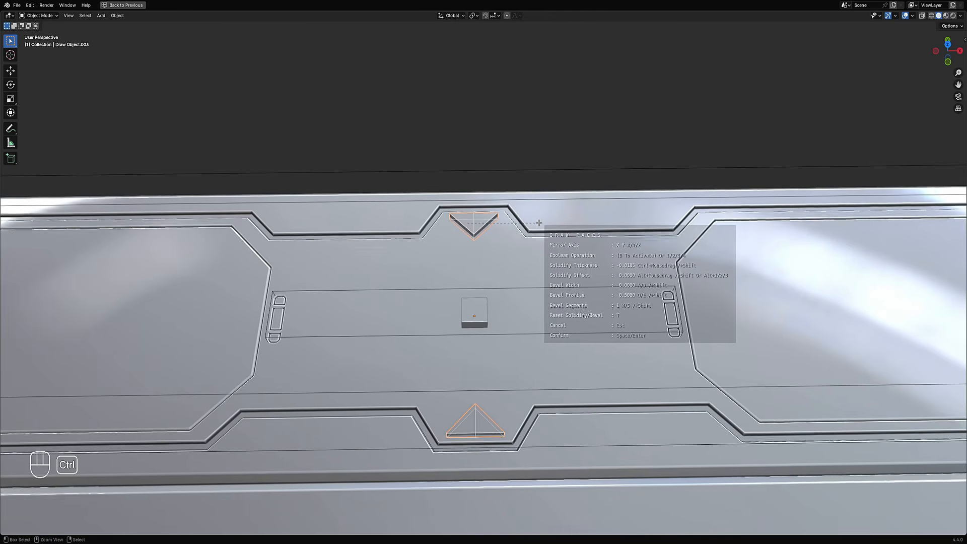
key("ctrl+space")
key("KP_7")
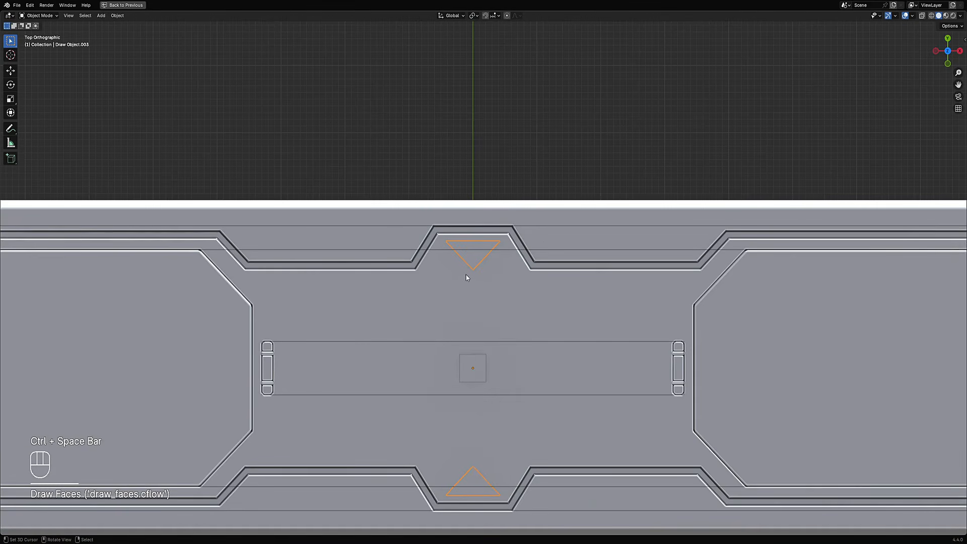
Cut the triangle pair out of the panel with a boolean to the active object
middle_click_drag(466, 272, 426, 245)
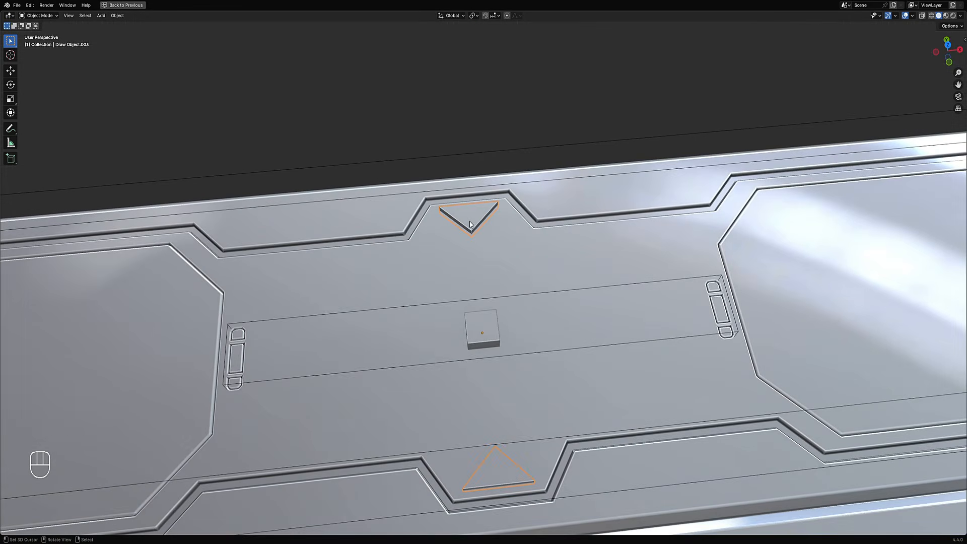
left_click(421, 246, "shift")
key("shift+ctrl+x")
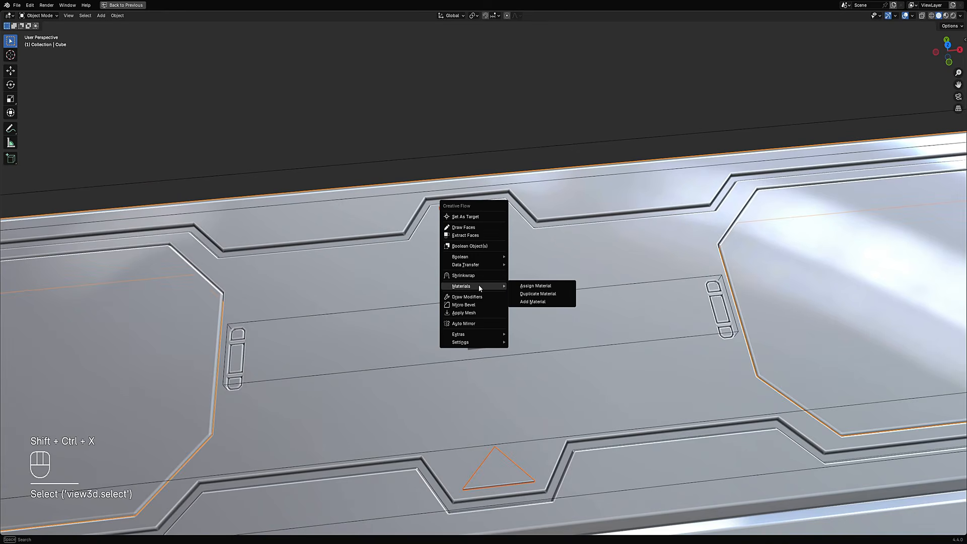
left_click(475, 246)
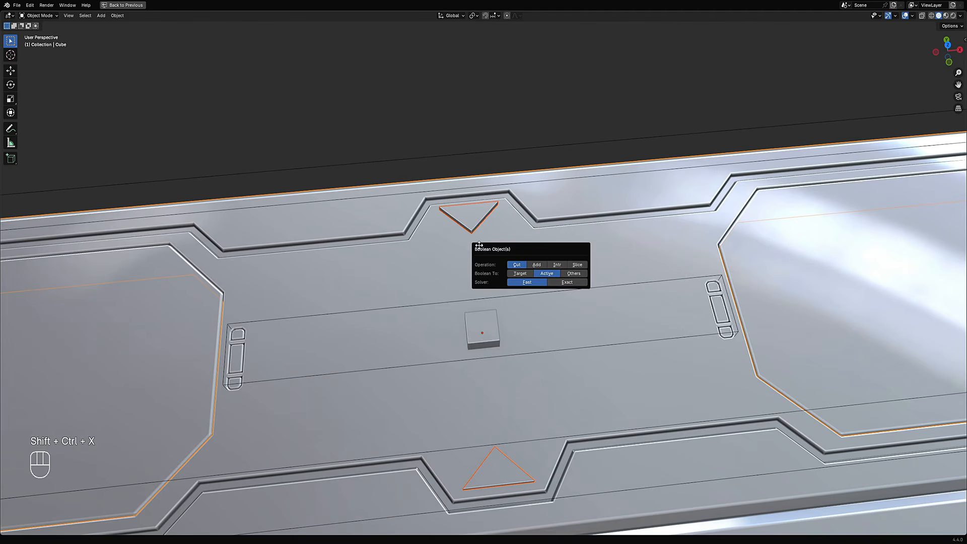
left_click(525, 266)
scroll(389, 269, "down", 5)
middle_click_drag(388, 269, 552, 291, "alt")
scroll(498, 269, "up", 4)
Chamfer the triangle cutter's outer corners with a one-segment vertex bevel of about 0.009 m, leave mesh editing and hide the overlays
key("Tab")
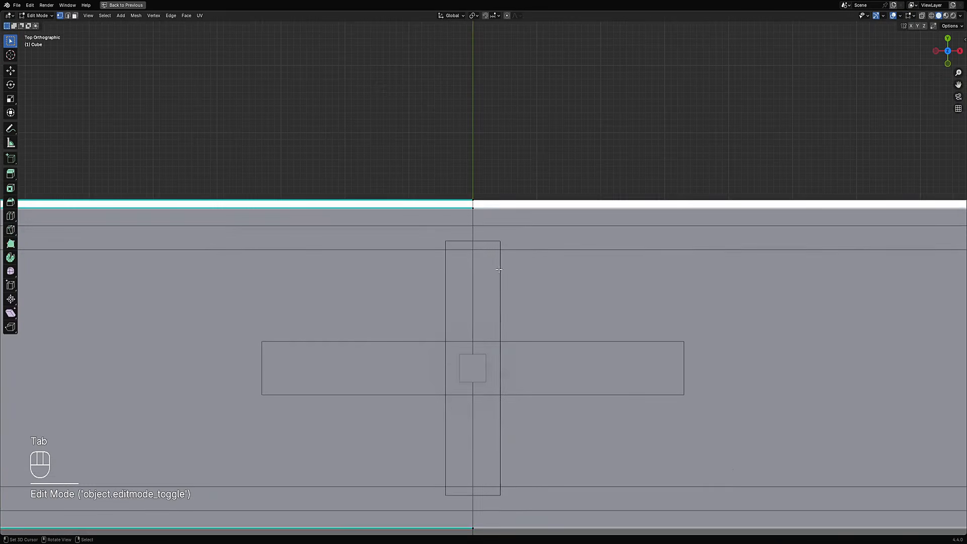
scroll(499, 270, "up", 3)
key("Tab")
left_click(428, 219)
key("Tab")
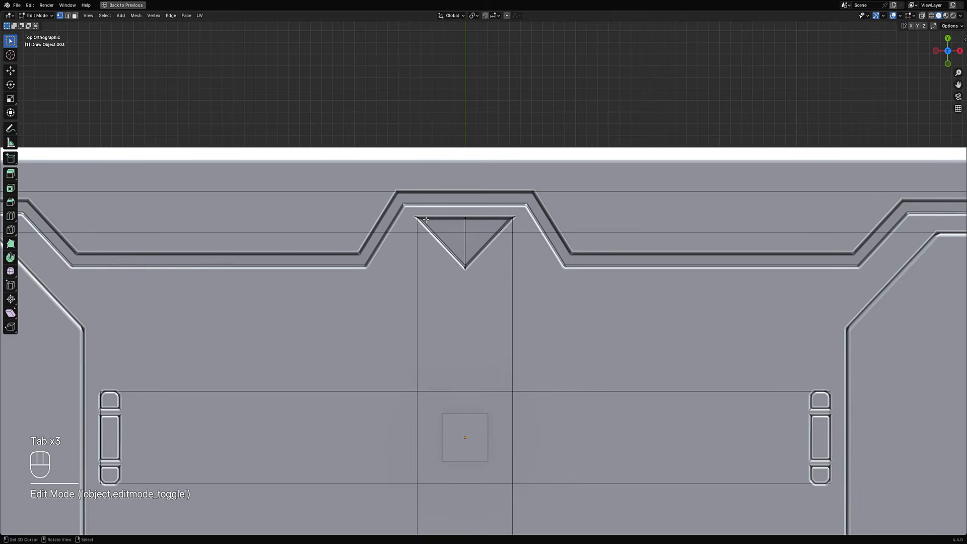
key("1")
left_click(425, 219)
key("ctrl+shift+b")
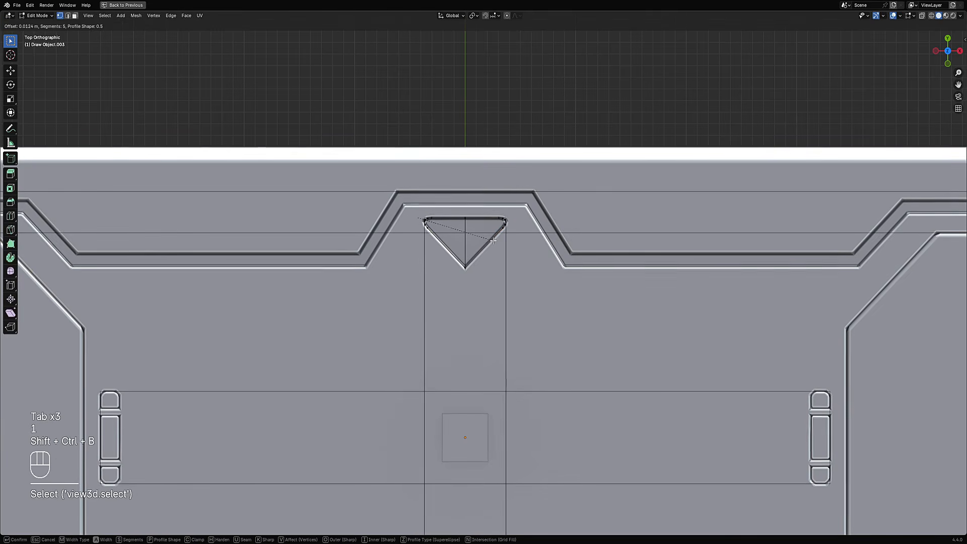
scroll(492, 238, "down", 4)
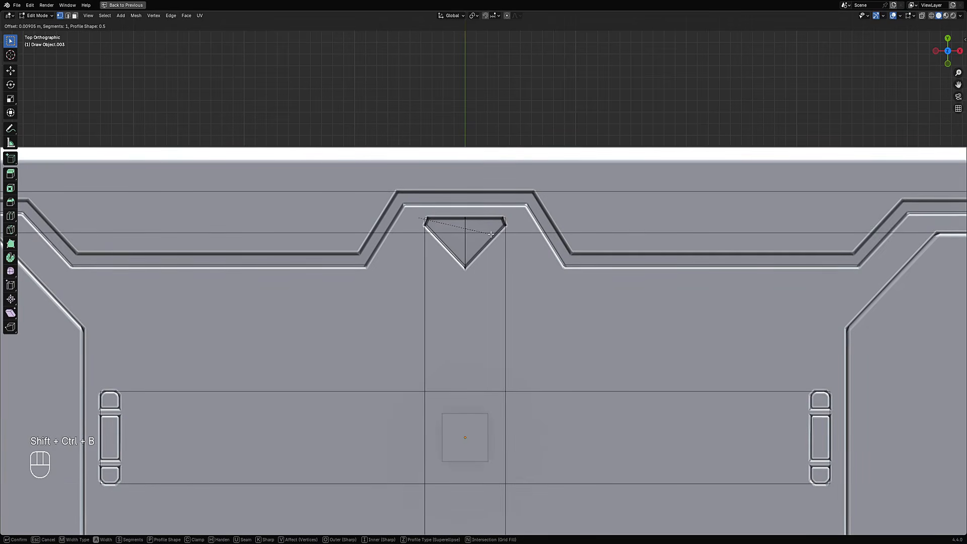
left_click(521, 236)
key("Tab")
key("shift+alt+z")
scroll(529, 216, "down", 6)
scroll(524, 330, "up", 2)
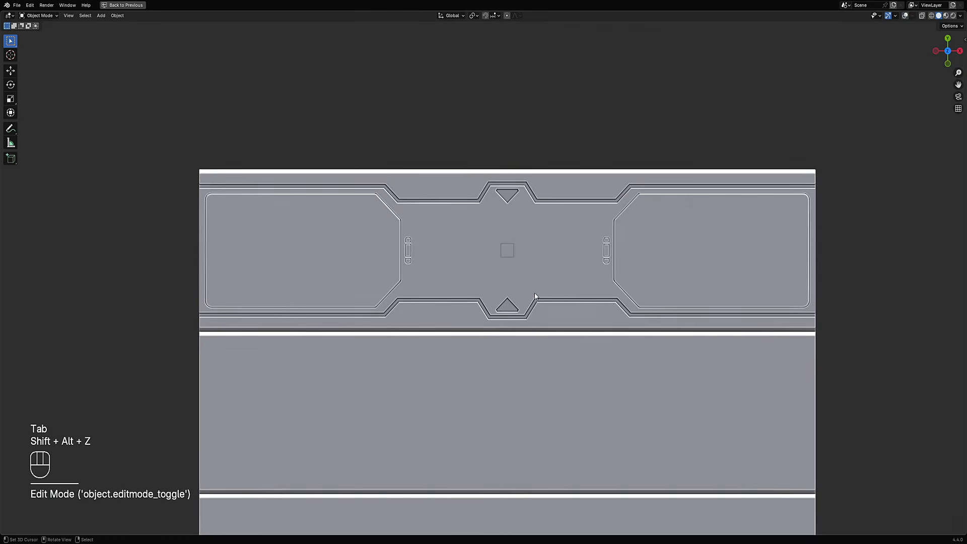
Show the overlays and draw a small square above the groove's sunken section near the plate corner, mirrored on X and Y
key("shift+alt+z")
left_click(510, 253, "shift")
middle_click_drag(468, 246, 496, 321, "shift")
scroll(496, 320, "up", 4)
key("shift+ctrl+x")
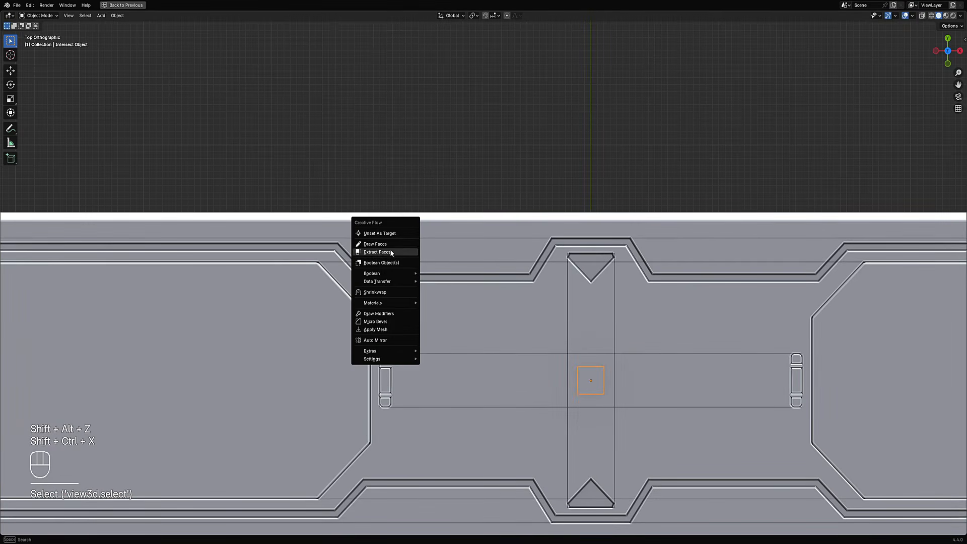
left_click(389, 251)
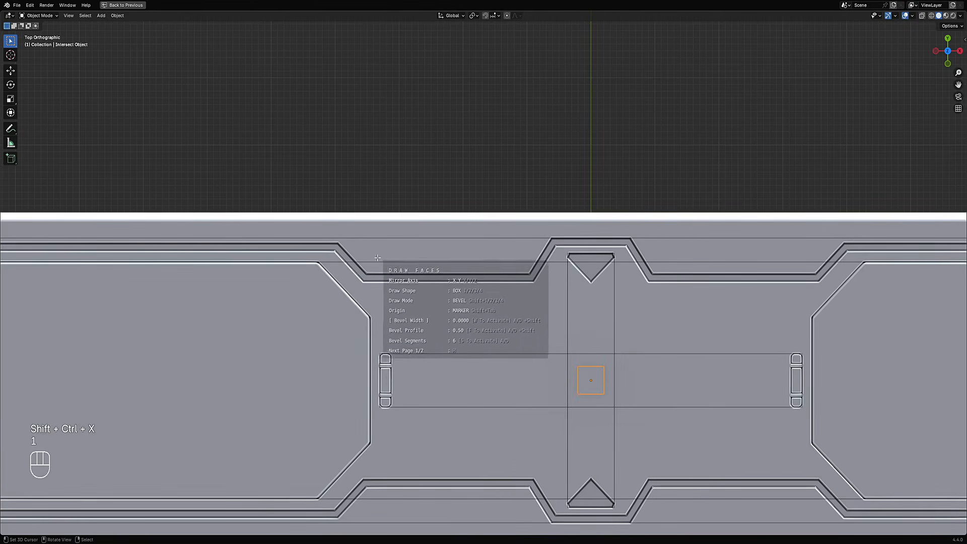
key("1")
left_click_drag(375, 257, 384, 266)
Array the small square into a row of 4 along X with an X offset of 18.00 and confirm the drawn cutters
key("shift+4")
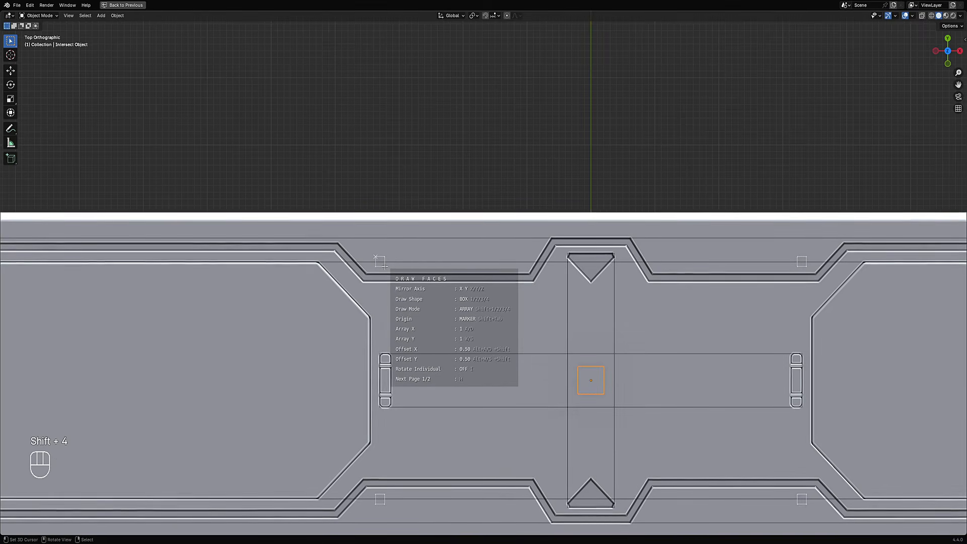
key("d")
key("d")
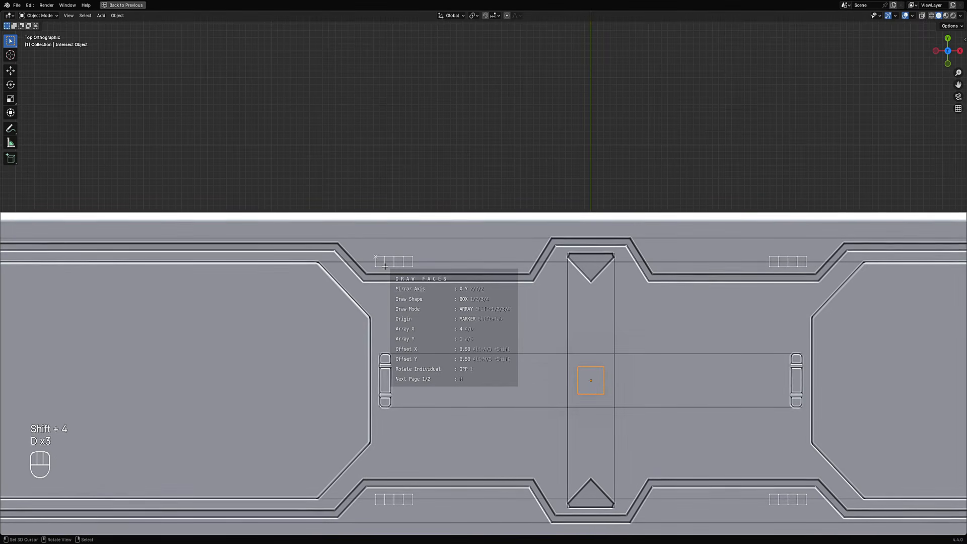
key("alt+d")
key("alt+d")
key("alt+d")
key("alt+d")
key("alt+d")
key("alt+d")
key("alt+d")
key("alt+d")
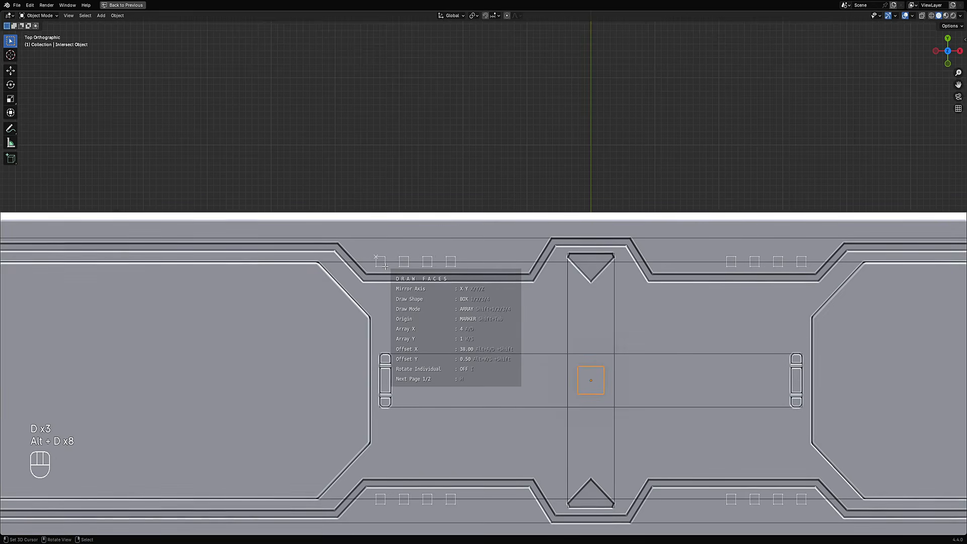
key("alt+a")
key("alt+a")
key("alt+a")
key("alt+a")
key("alt+a")
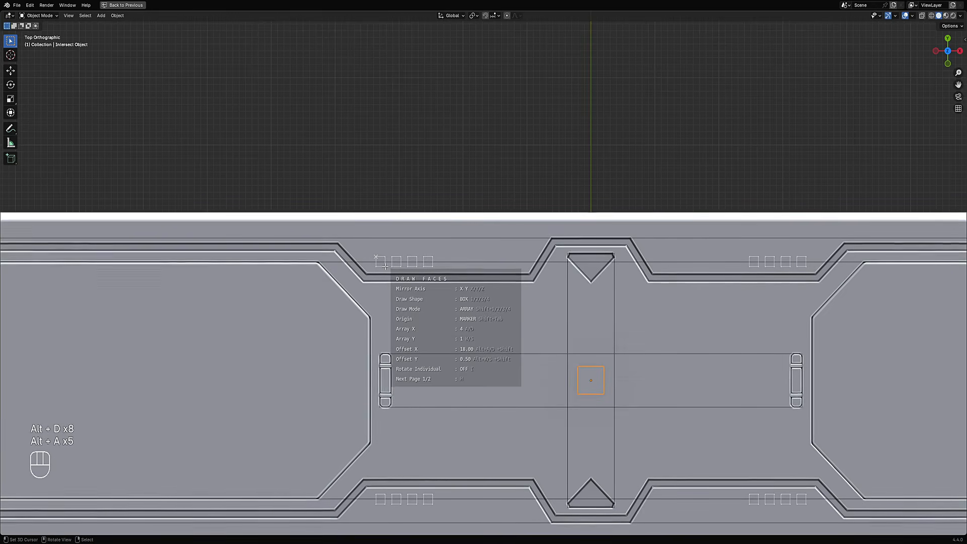
key("space")
key("space")
Cut the four rows of small squares out of the panel with a boolean to the active object
middle_click_drag(384, 266, 455, 228)
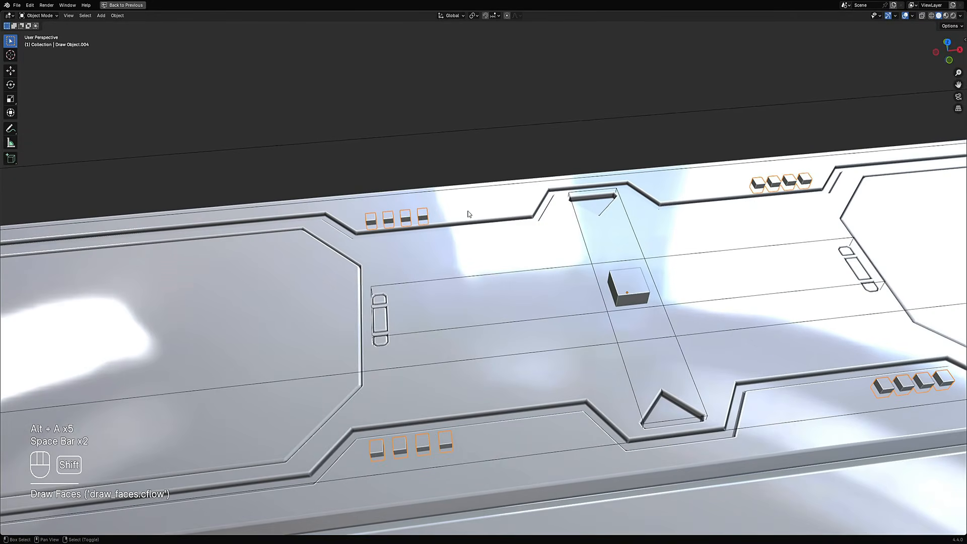
left_click(469, 214, "shift")
key("shift+ctrl+x")
left_click(498, 221)
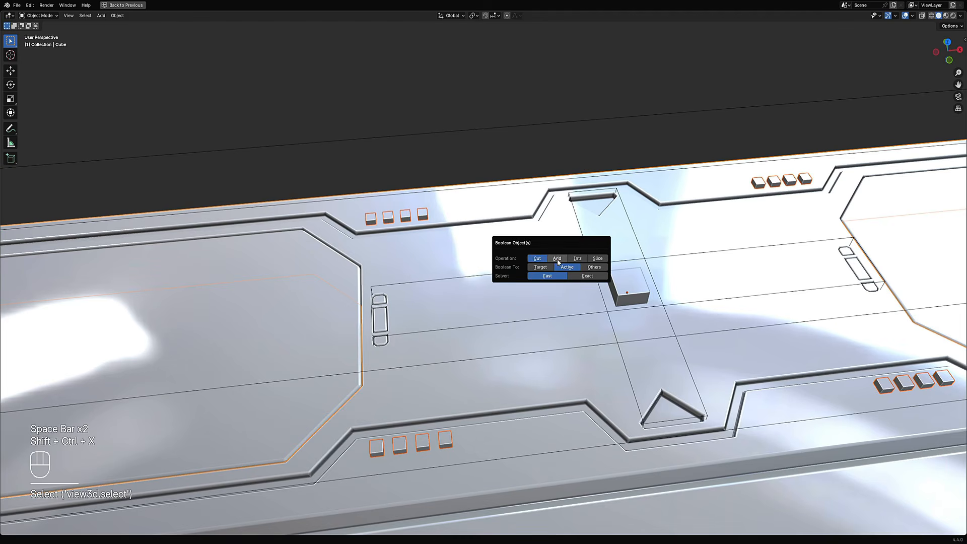
left_click(541, 260)
scroll(398, 278, "down", 6)
key("shift+alt+z")
middle_click_drag(541, 247, 542, 277)
scroll(541, 275, "up", 5)
Select the small-square cutter object and save the trim sheet file
key("Tab")
key("shift+alt+z")
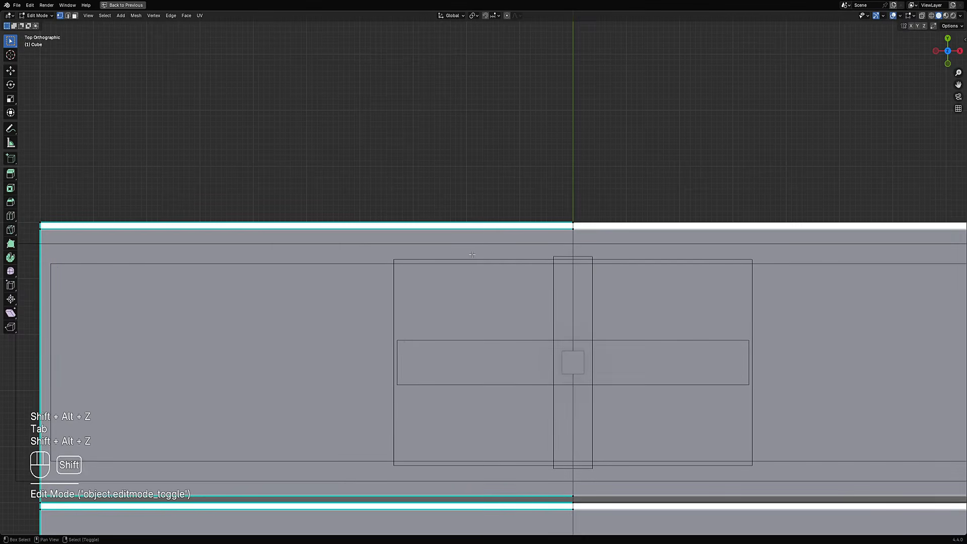
key("Tab")
left_click(439, 269)
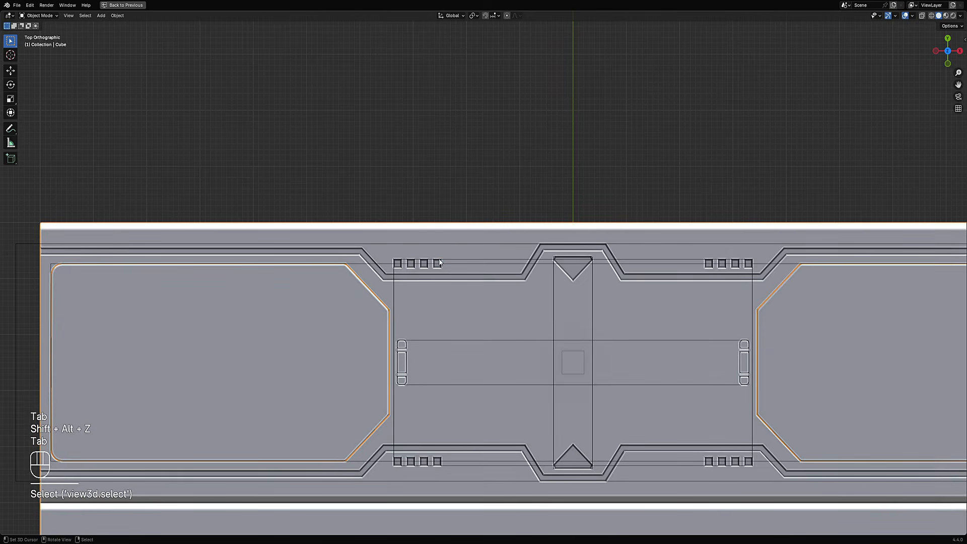
left_click(439, 262)
middle_click_drag(468, 265, 486, 237)
key("ctrl+s")
Switch the boolean cutters' display from bounding boxes to wireframe
key("ctrl+shift+x")
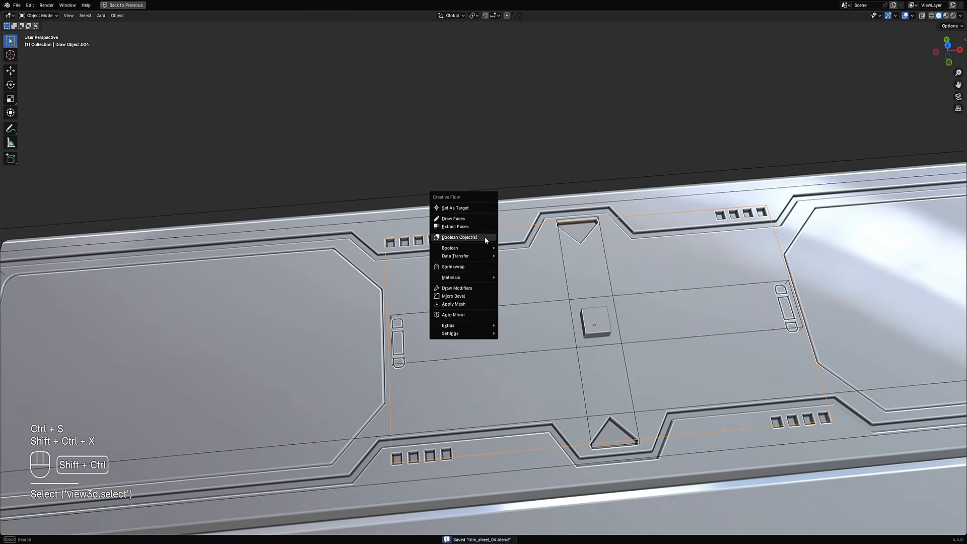
mouse_move(477, 249)
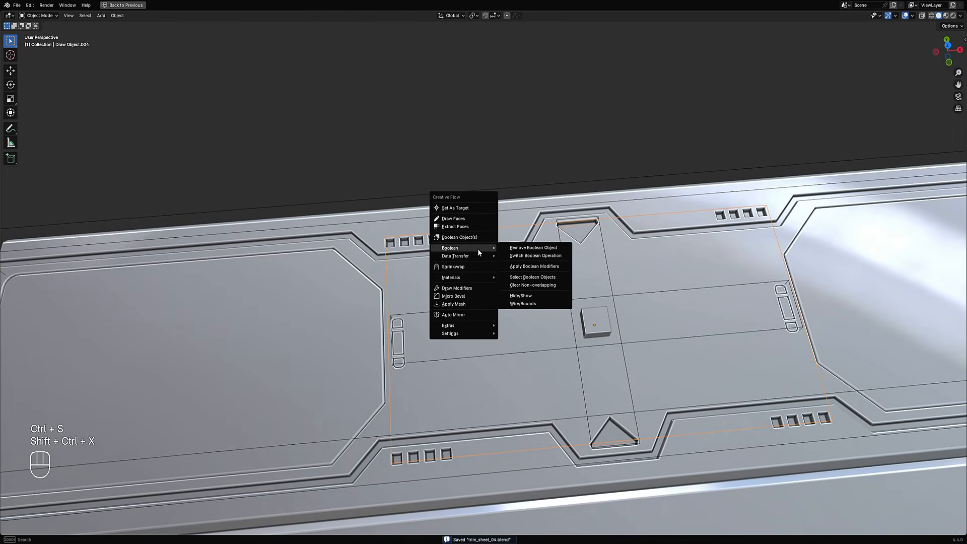
left_click(521, 304)
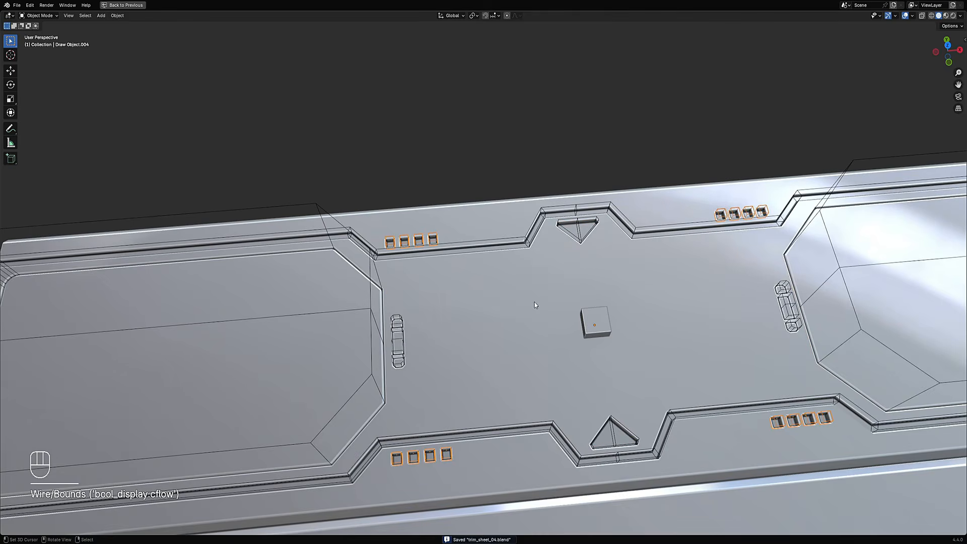
Scale all the small square cutters to about 0.64, each around its individual origin, and leave mesh editing
middle_click_drag(535, 304, 460, 208)
key("alt+a")
scroll(503, 275, "up", 4)
scroll(437, 270, "up", 4)
key("Tab")
key("a")
scroll(460, 208, "up", 3)
key("period")
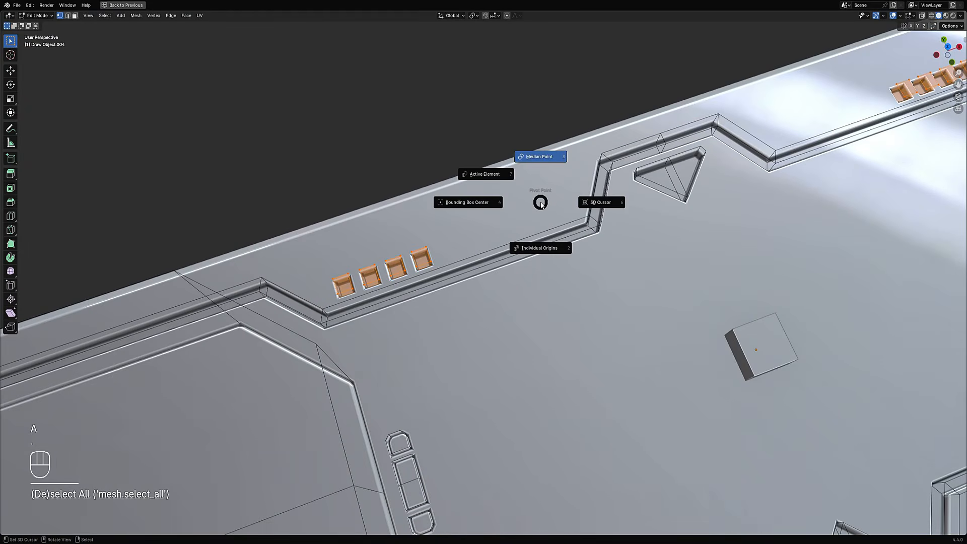
left_click(557, 247)
key("s")
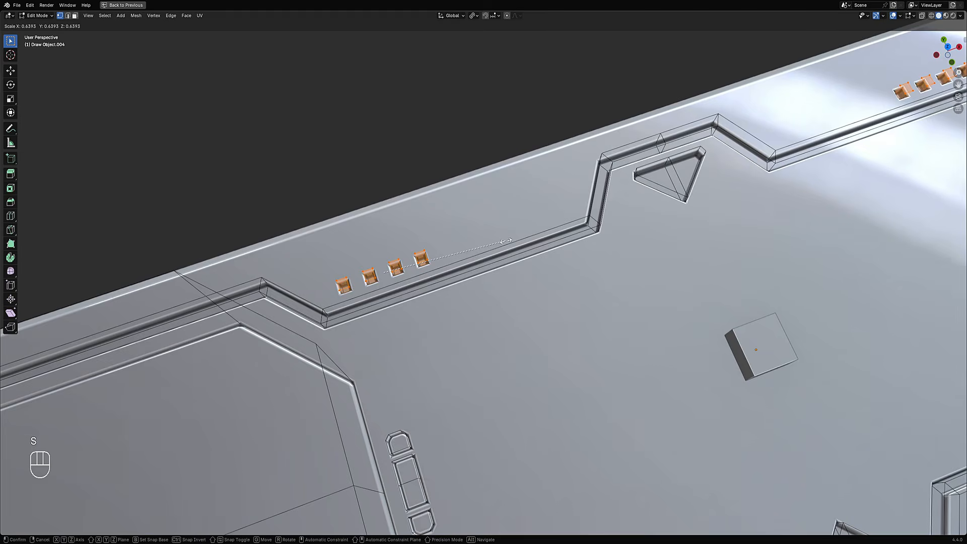
left_click(511, 239)
key("Tab")
scroll(470, 223, "down", 5)
Restore the Median Point pivot for mesh editing, return to Object Mode and review the panel from the top with overlays hidden
key("Tab")
scroll(469, 222, "up", 3)
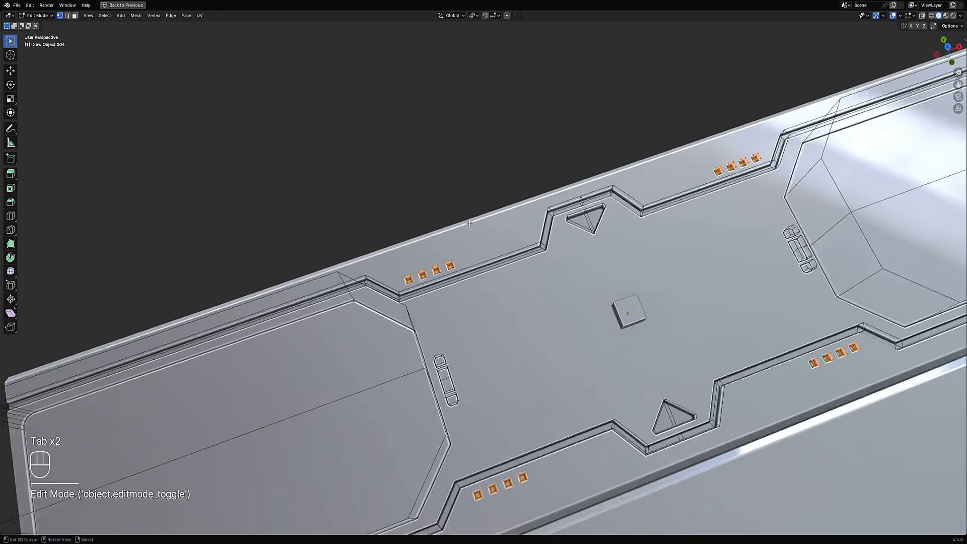
key("period")
left_click(464, 179)
key("Tab")
scroll(464, 178, "down", 6)
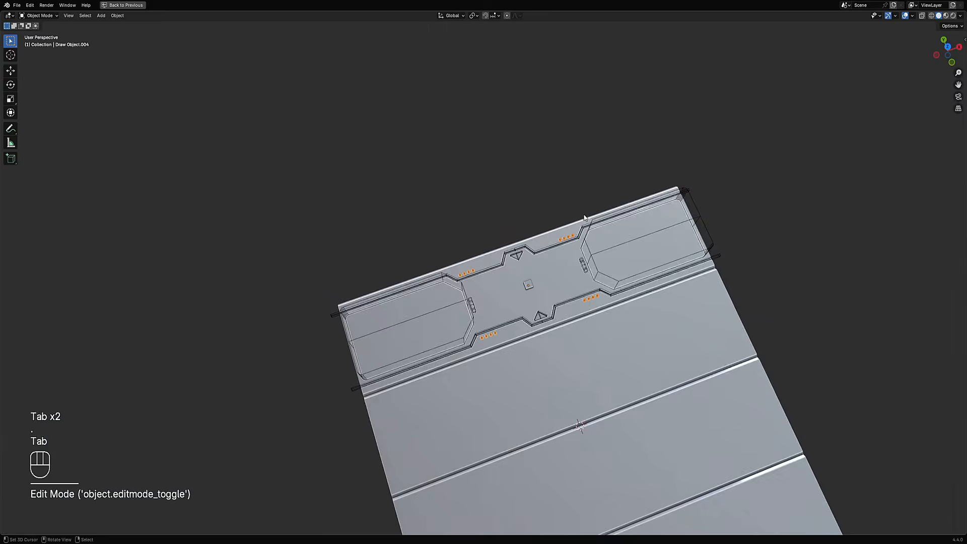
middle_click_drag(464, 178, 578, 242, "alt")
key("shift+alt+z")
scroll(546, 311, "up", 3)
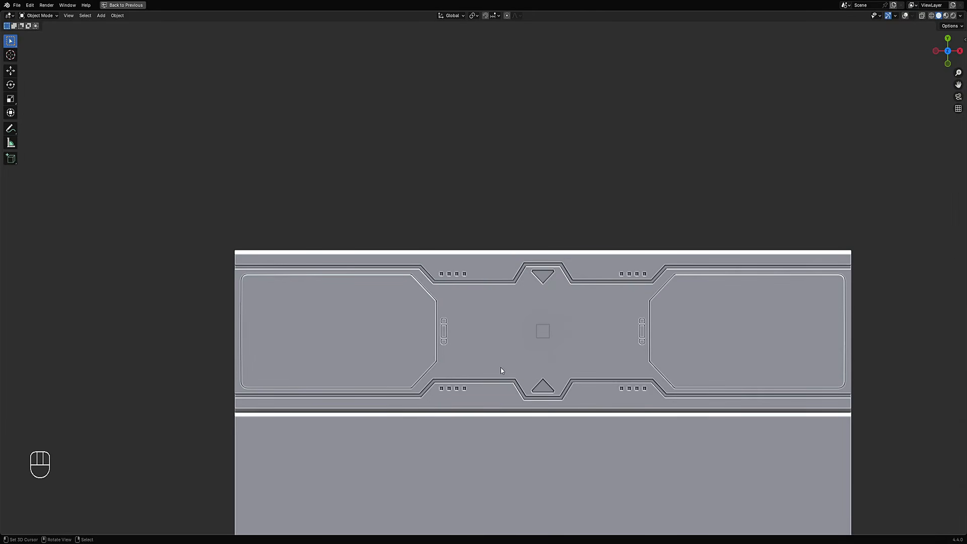
scroll(575, 356, "up", 3)
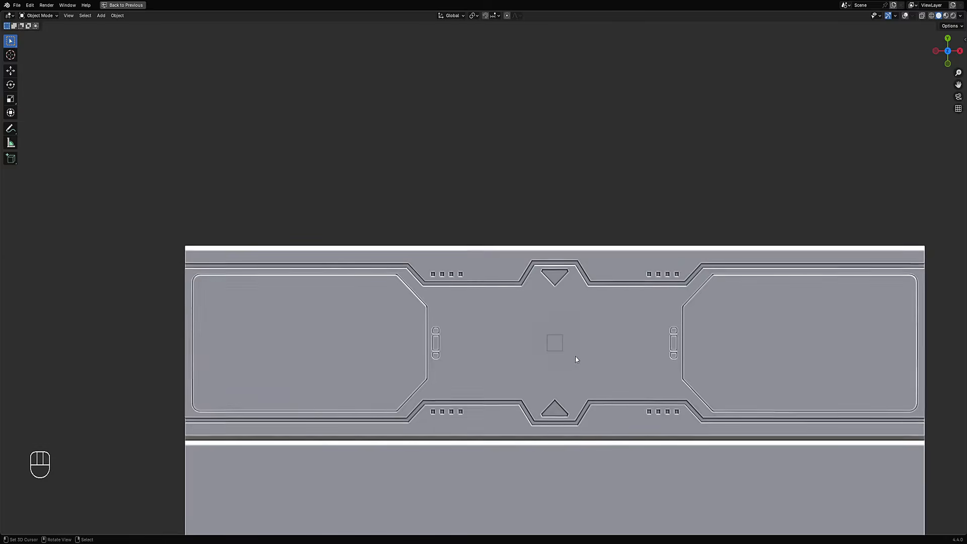
Select the small square cutter at the first panel's centre, show the viewport overlays and save the trim sheet file
left_click(583, 375)
scroll(583, 374, "down", 3)
key("shift+alt+z")
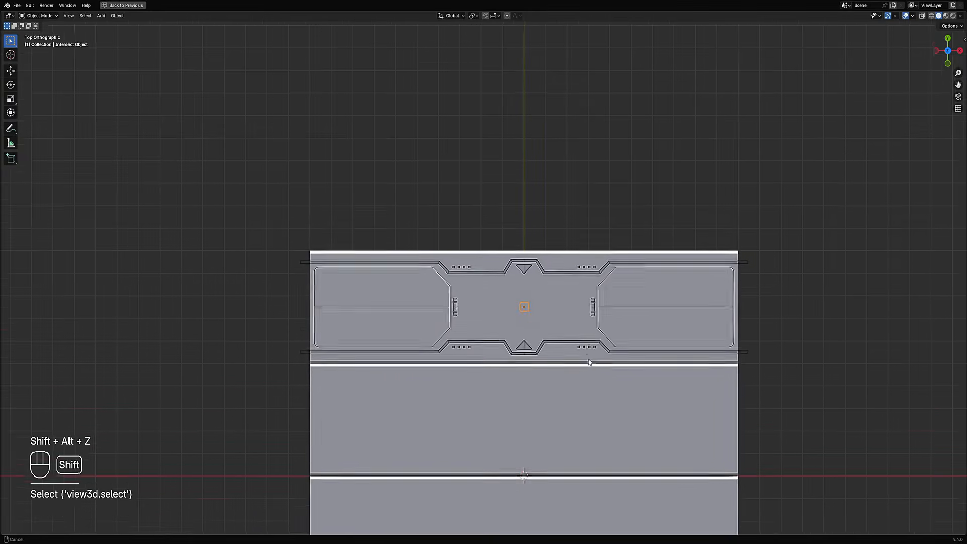
scroll(557, 315, "up", 1)
key("ctrl+s")
left_click(557, 316)
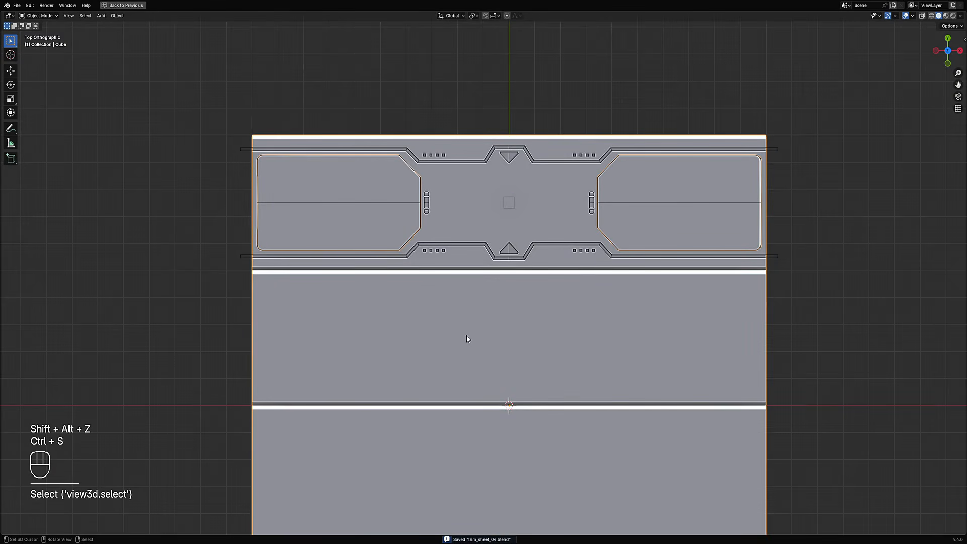
key("Tab")
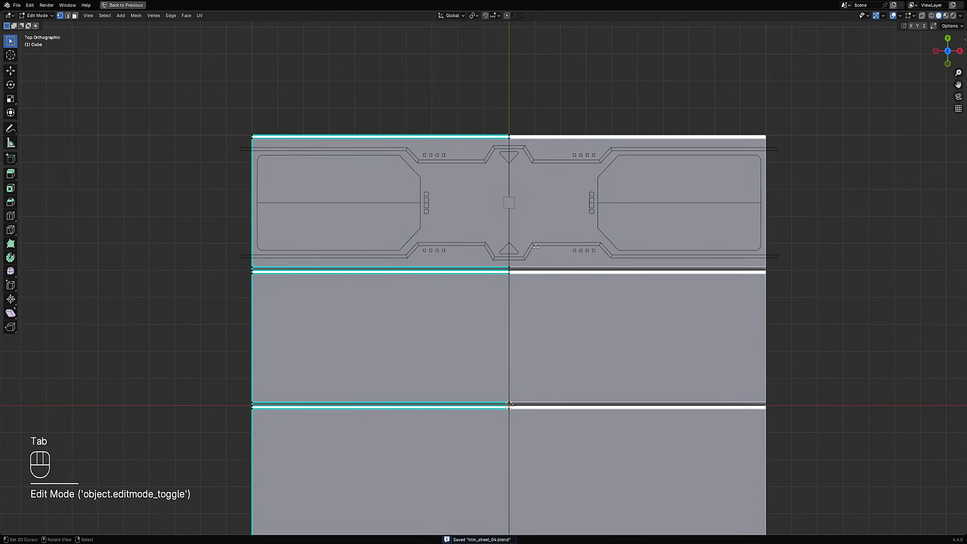
key("Tab")
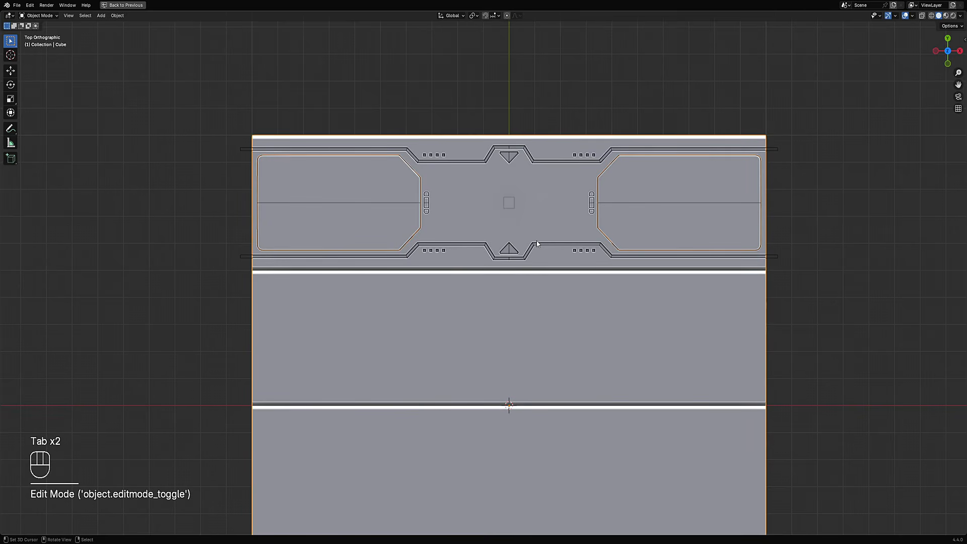
left_click(510, 205)
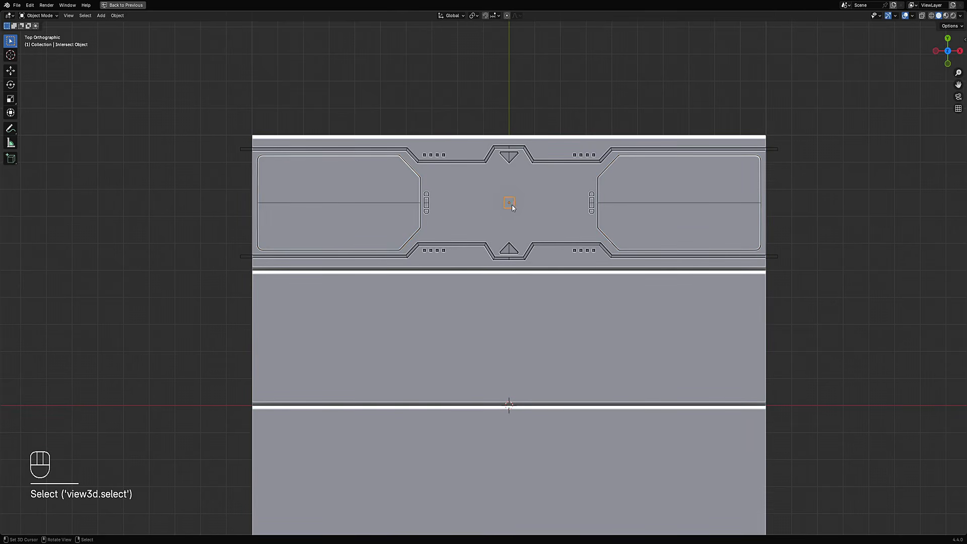
key("Tab")
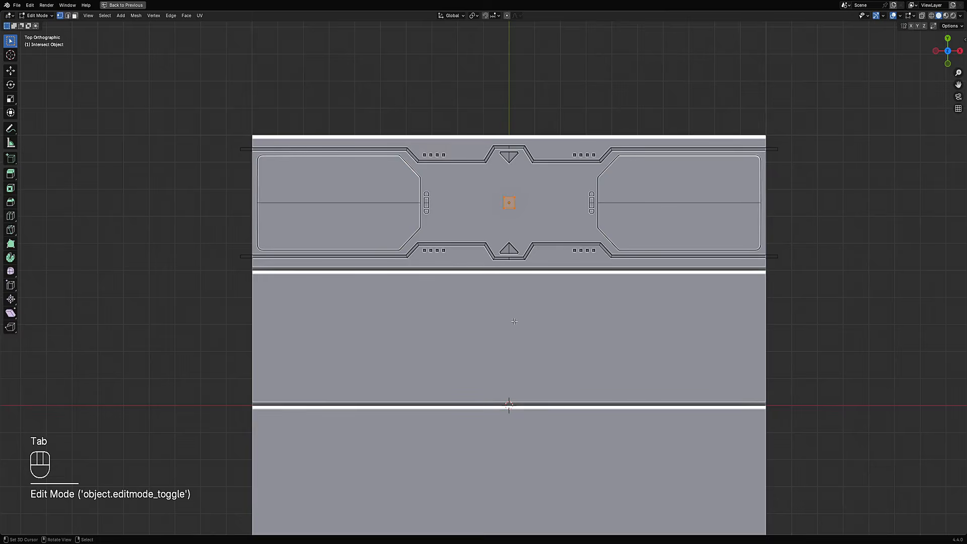
key("Tab")
Snap the 3D cursor to the centre edge of the plank mesh's second panel and return to Object Mode
left_click(515, 317)
key("Tab")
key("Tab")
key("Tab")
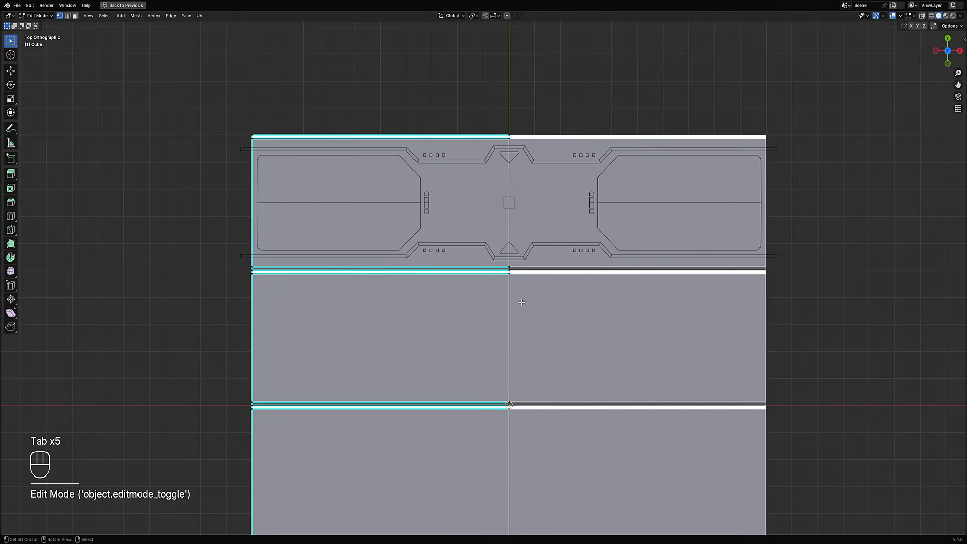
key("2")
left_click(509, 331)
key("shift+s")
left_click(535, 352)
key("Tab")
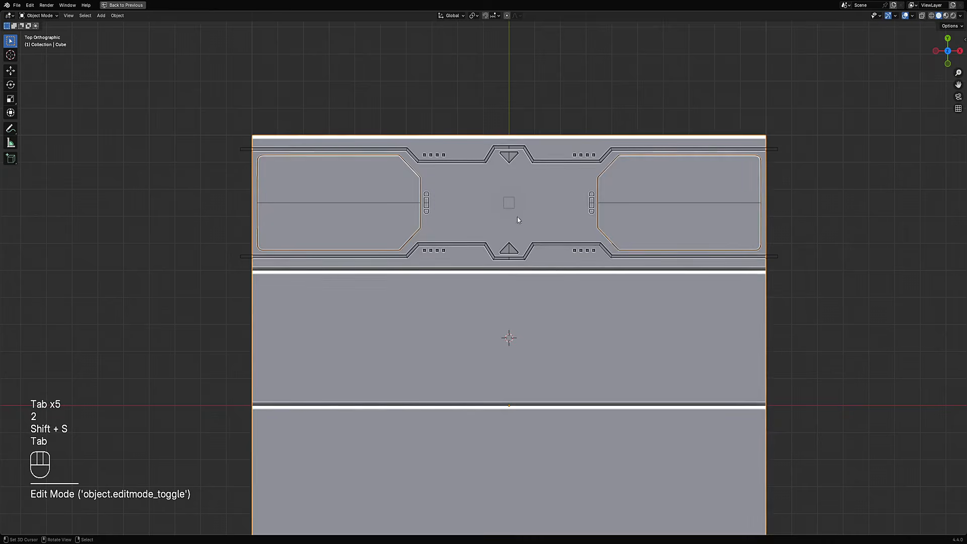
Move the small square cutter to the 3D cursor with its offset kept, deselect everything and save the file
left_click(509, 203)
key("shift+s")
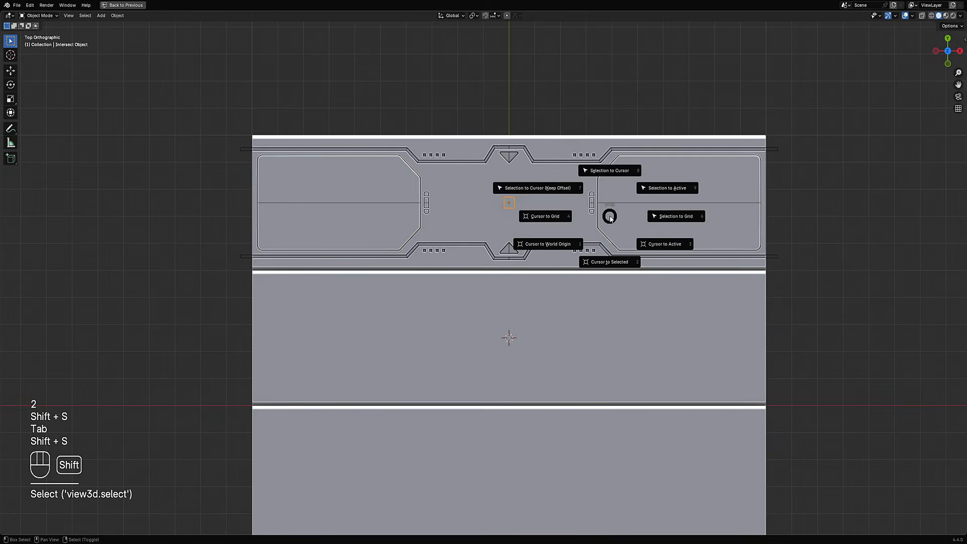
left_click(551, 189)
key("alt+a")
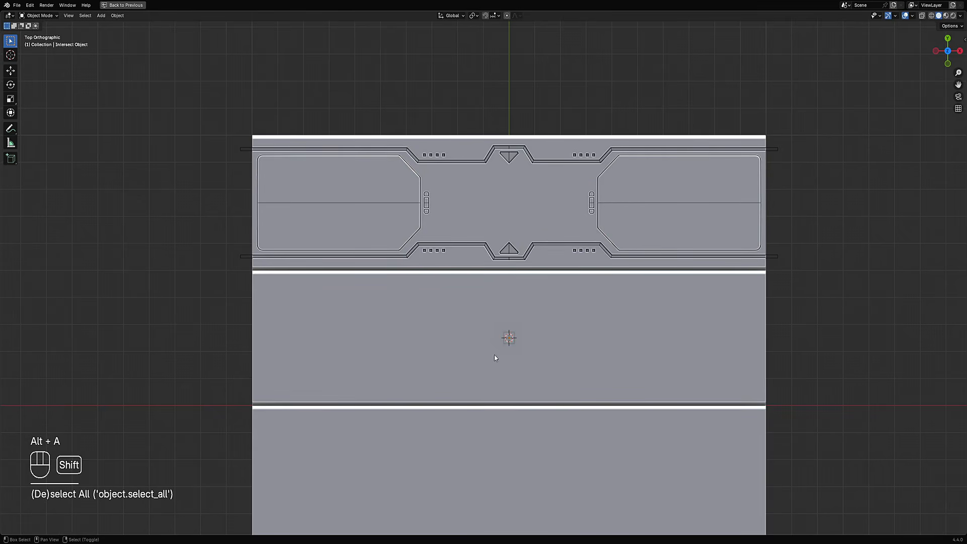
middle_click_drag(494, 357, 530, 305, "shift")
key("ctrl+s")
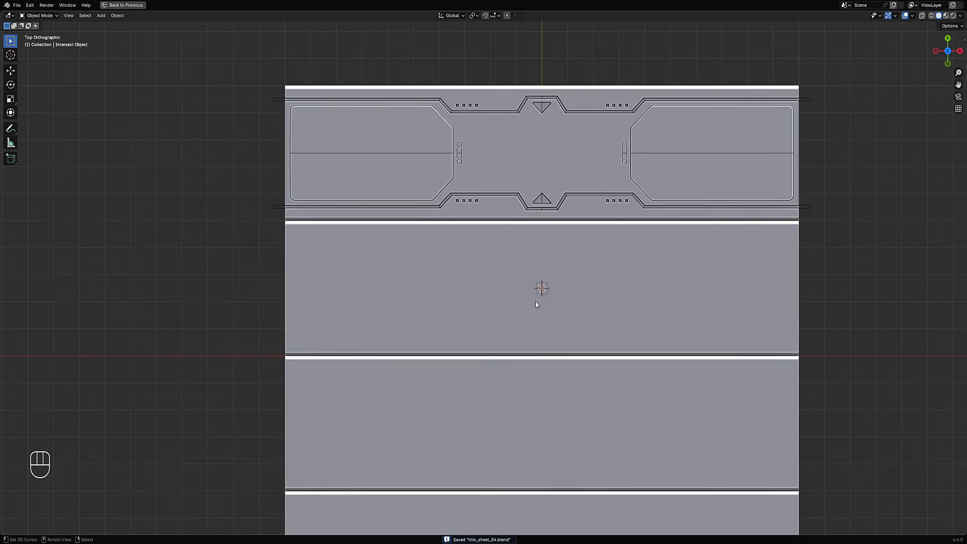
Examine the plank panels and the relocated square cutter from the top with the overlays hidden, and show the overlays again
middle_click_drag(535, 304, 557, 254)
key("Tab")
scroll(559, 252, "down", 2)
key("shift+alt+z")
middle_click_drag(597, 216, 587, 263, "alt")
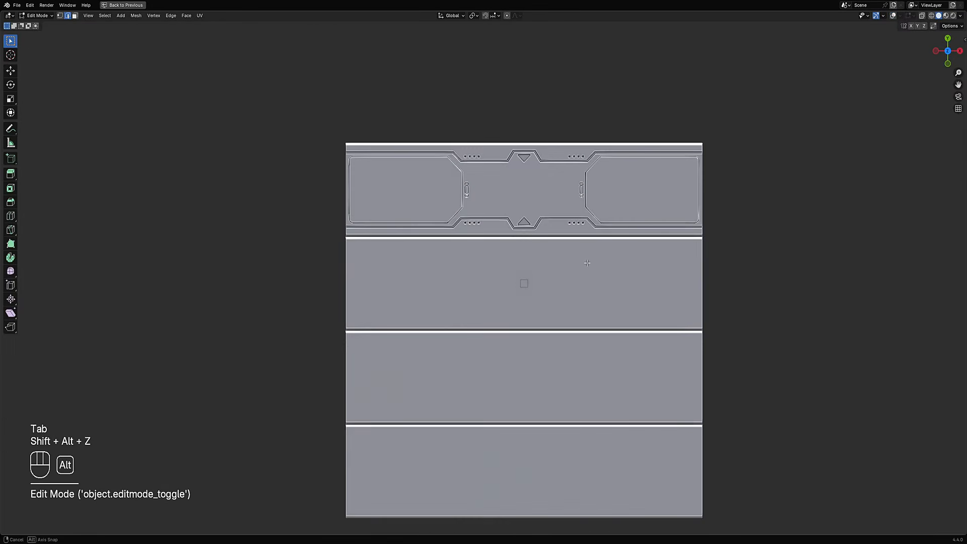
key("Tab")
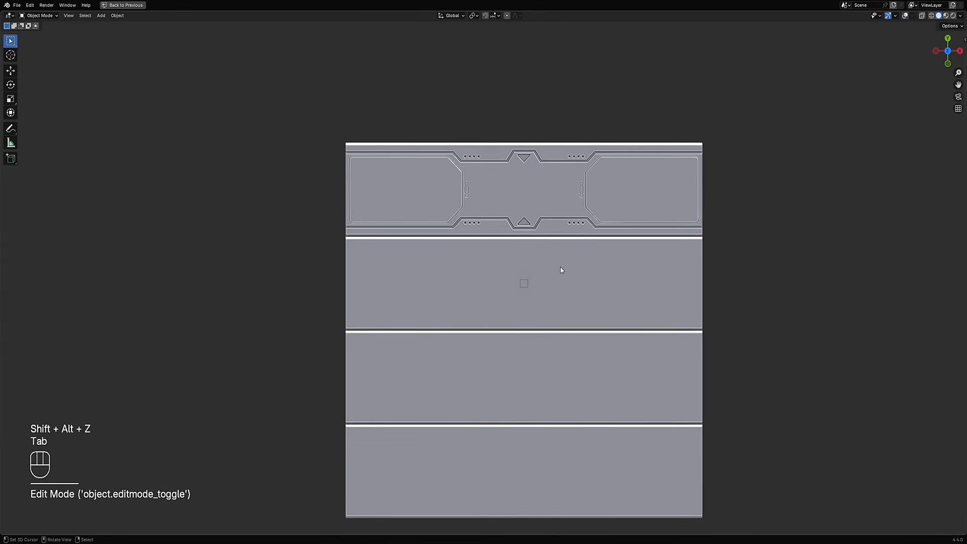
left_click(526, 284)
scroll(529, 285, "up", 3)
scroll(541, 287, "down", 2)
scroll(540, 286, "down", 1)
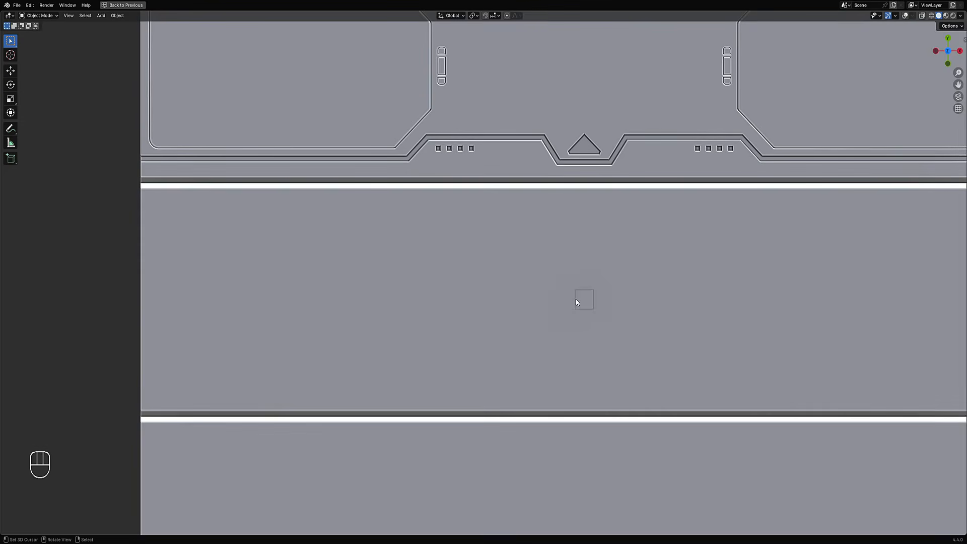
key("shift+alt+z")
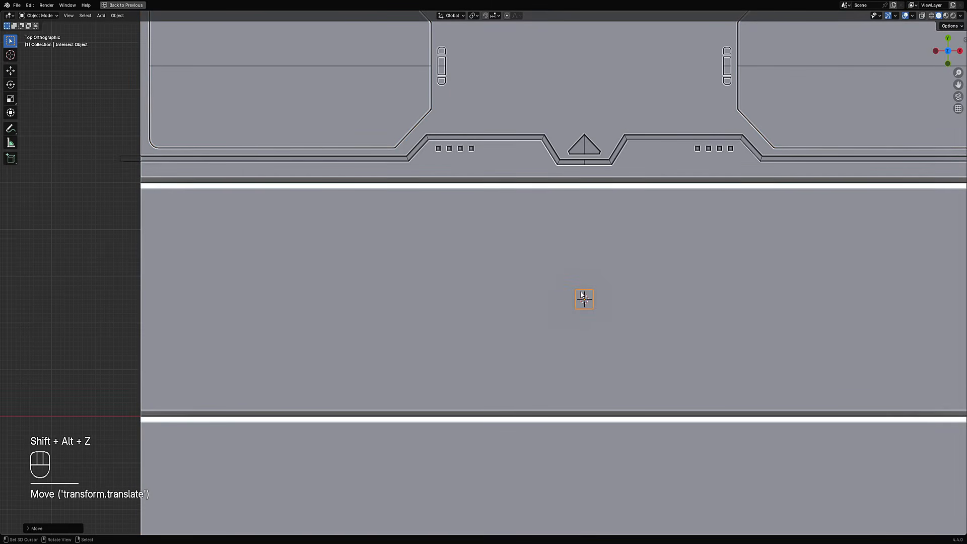
With the small square cutter selected, start a Draw Faces strip from beyond the second panel's side, mirrored on X only
right_click(541, 269)
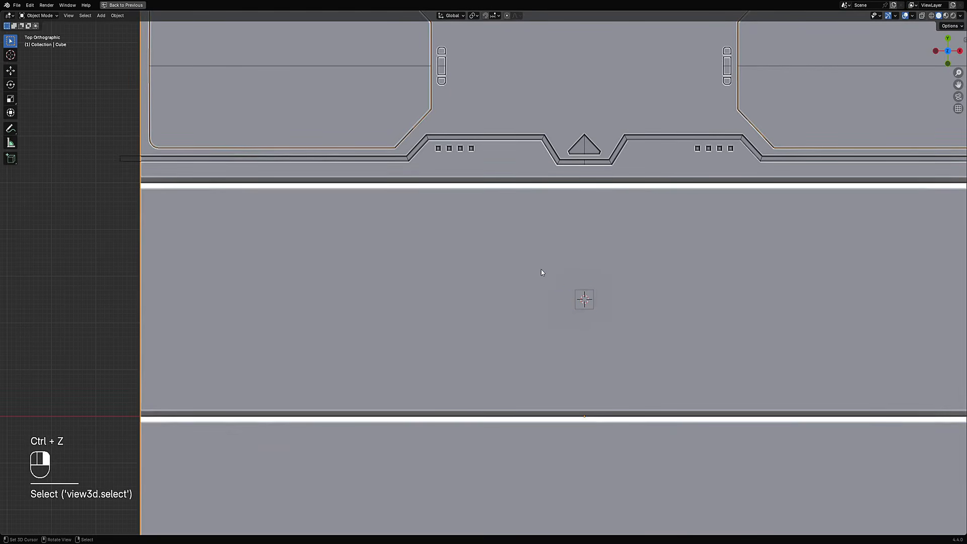
right_click(587, 291)
scroll(439, 302, "down", 3)
key("shift+ctrl+x")
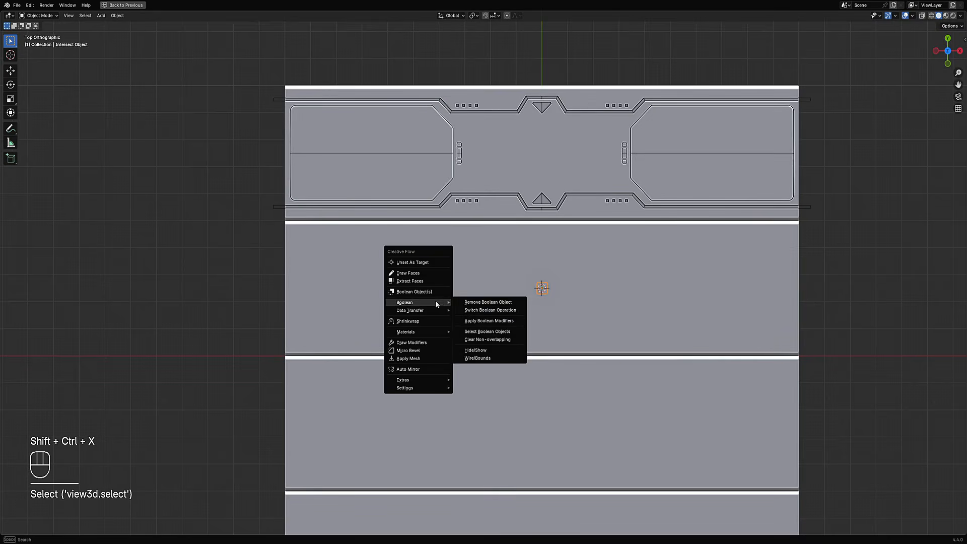
left_click(403, 275)
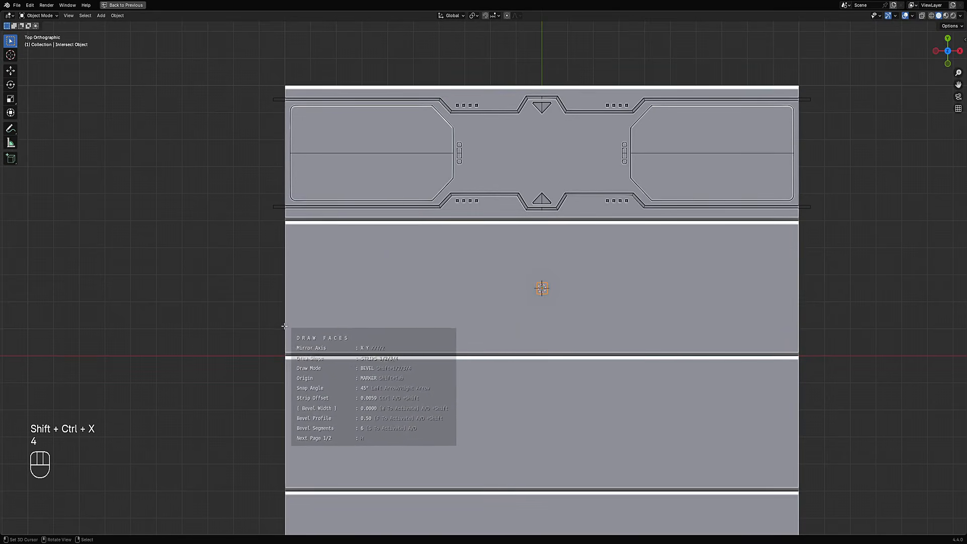
key("4")
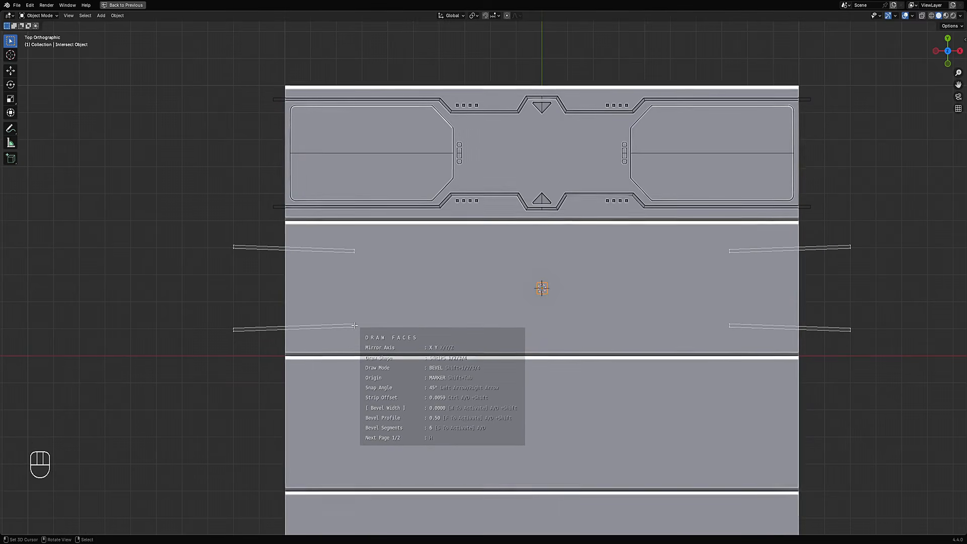
key("y")
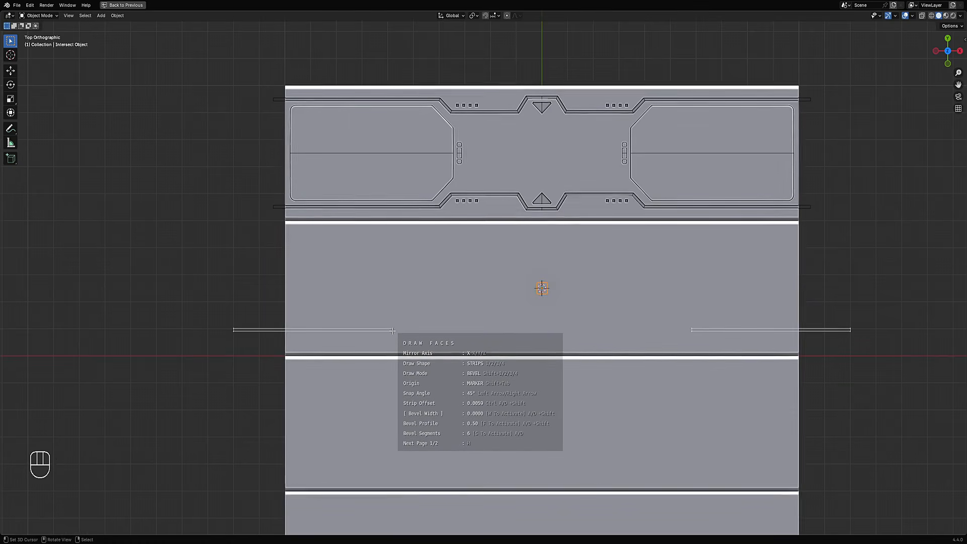
Set the strip offset to 0.0344 and draw the strip with a 45° rise into a raised section across the second panel's middle
key("ctrl+d")
key("ctrl+d")
key("ctrl+d")
key("ctrl+d")
key("ctrl+d")
key("ctrl+d")
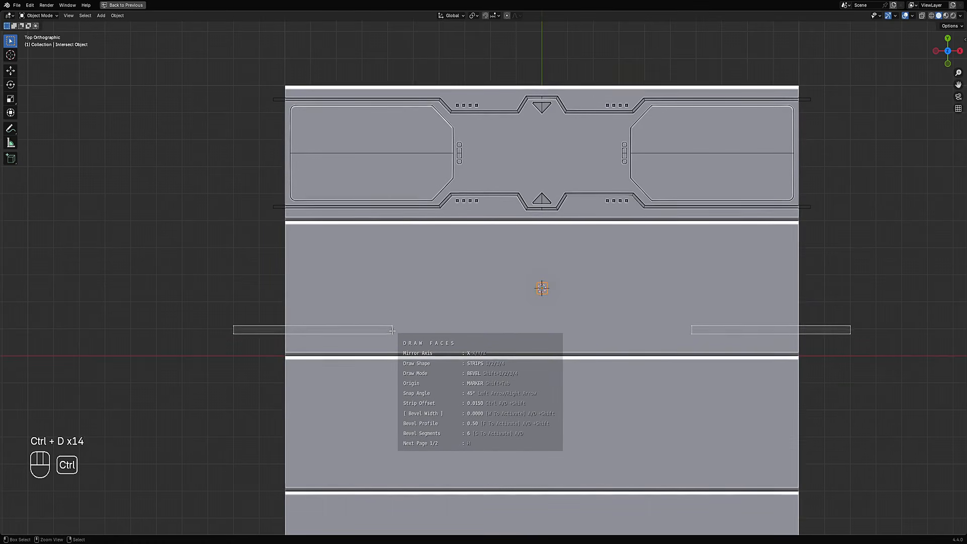
key("ctrl+d")
key("ctrl+d")
key("ctrl+d")
key("ctrl+d")
key("ctrl+d")
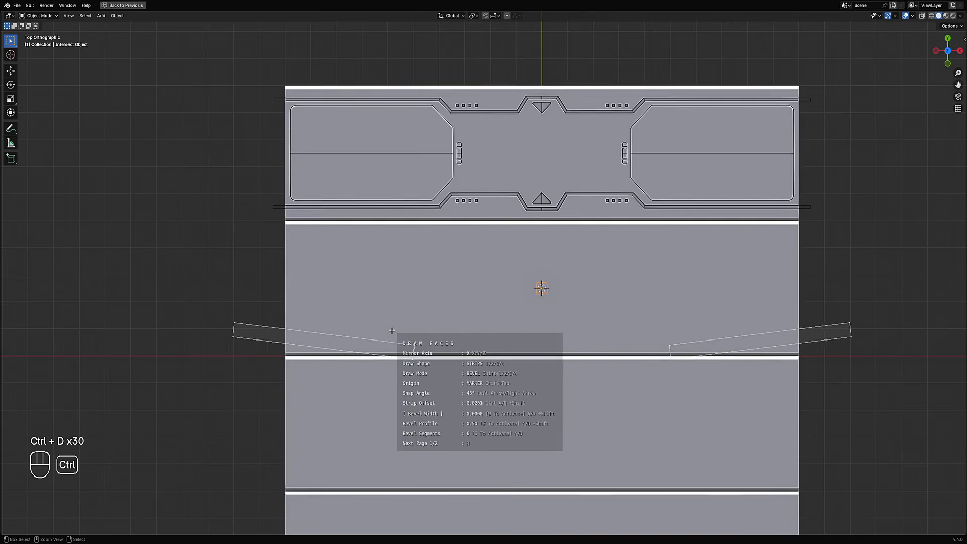
key("ctrl+d")
key("ctrl+d")
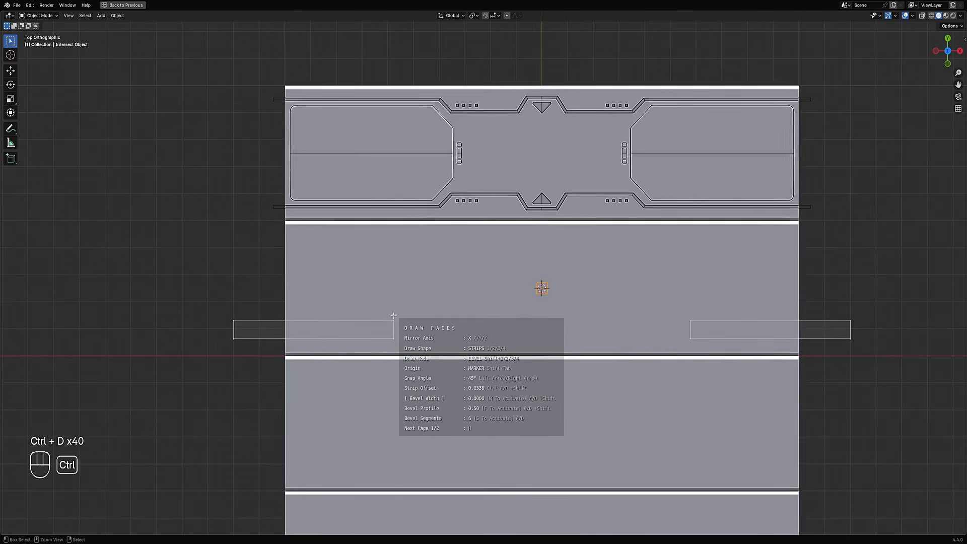
key("ctrl+d")
key("ctrl+d")
left_click(414, 319, "shift")
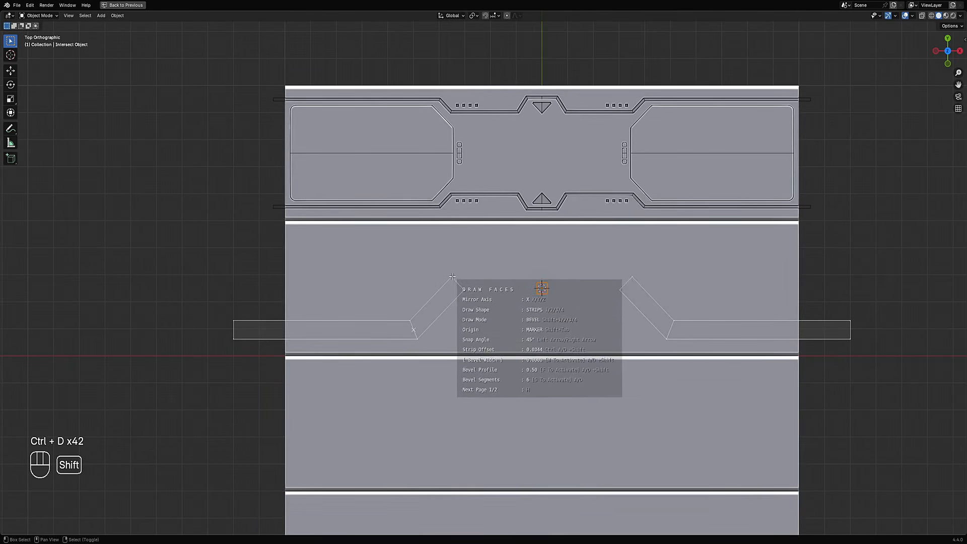
left_click(472, 261, "shift")
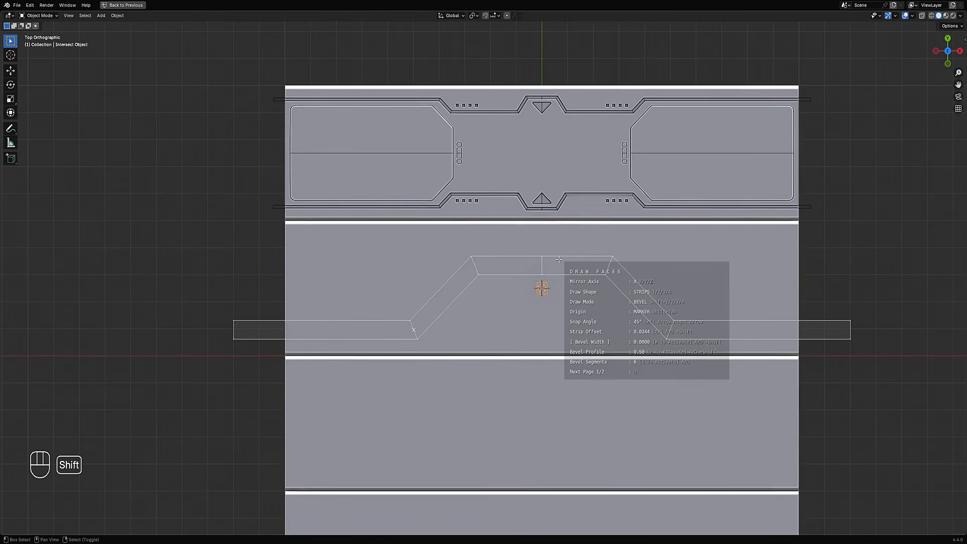
Round the strip's bends with a bevel width of about 0.09 and accept the drawn shape
key("d")
key("d")
key("d")
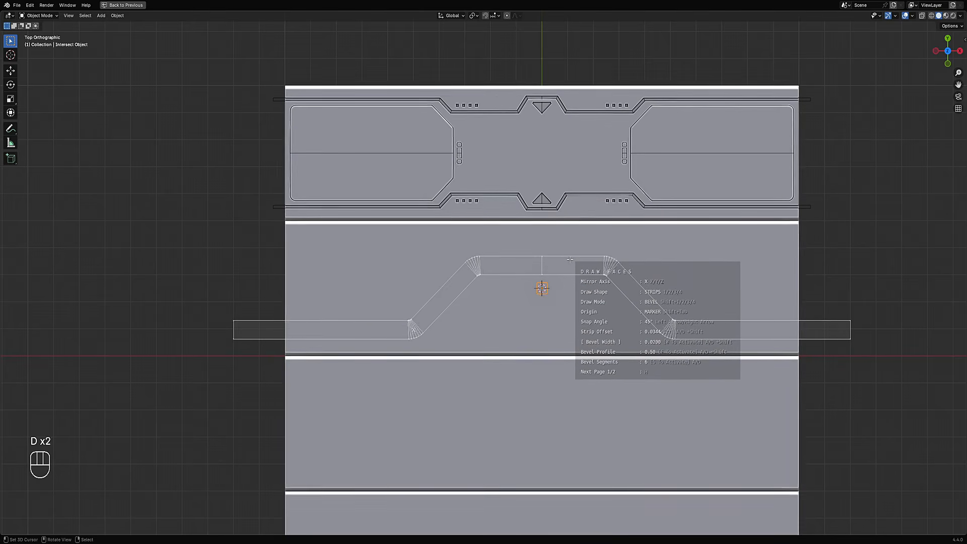
key("a")
key("a")
key("a")
key("d")
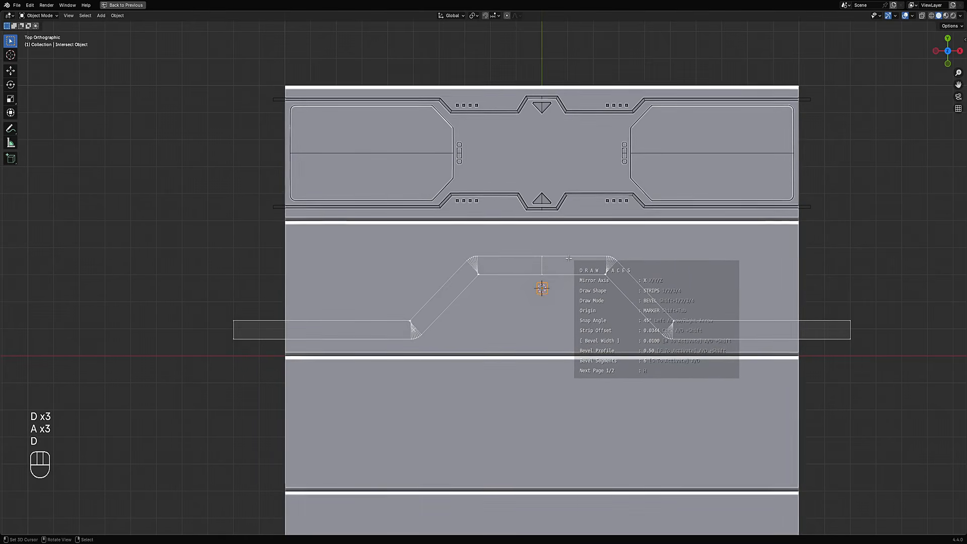
key("a")
key("a")
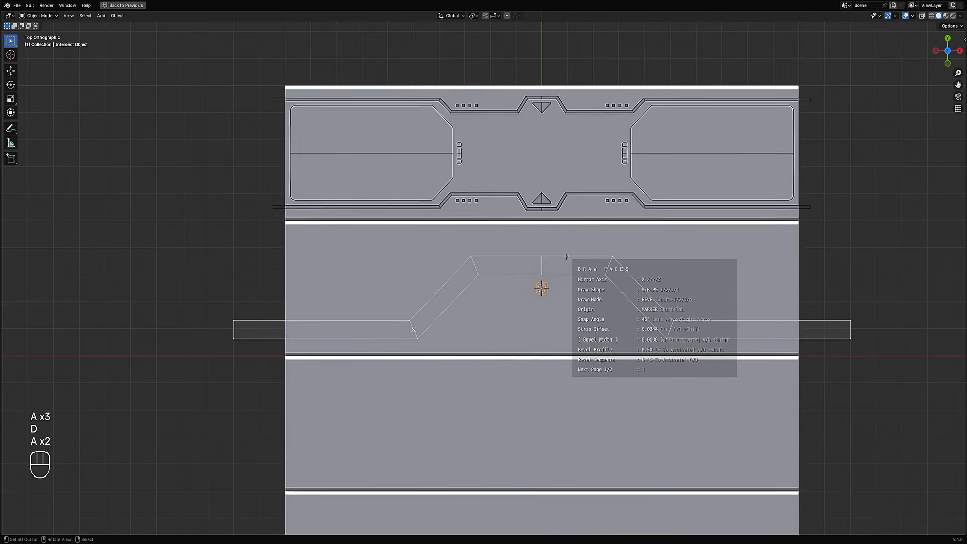
key("d")
key("d")
key("d")
key("d")
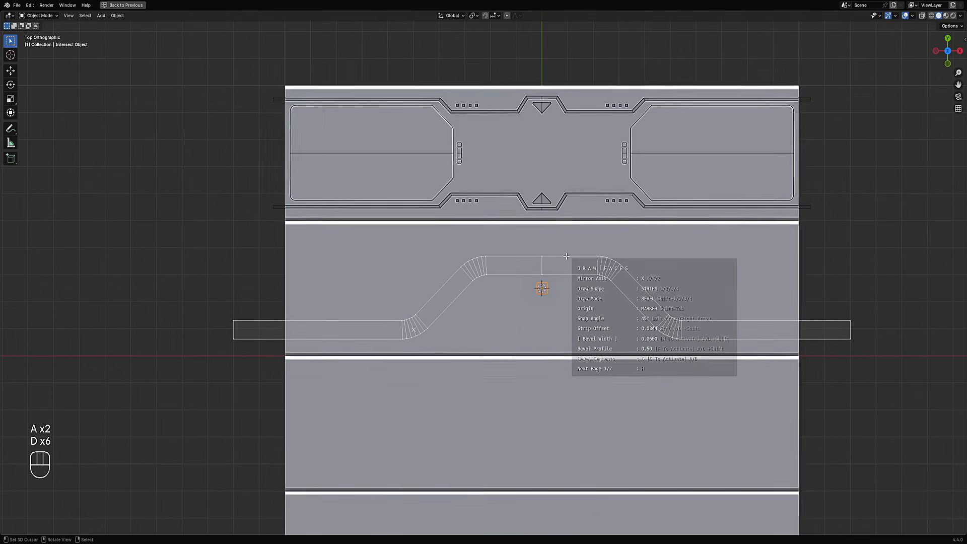
key("d")
key("d")
key("d")
key("a")
key("a")
key("d")
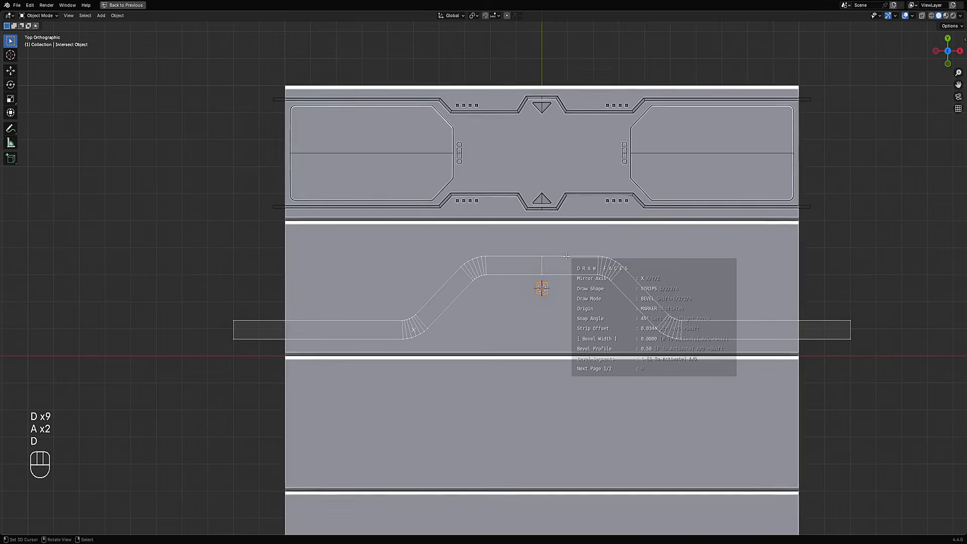
key("d")
key("space")
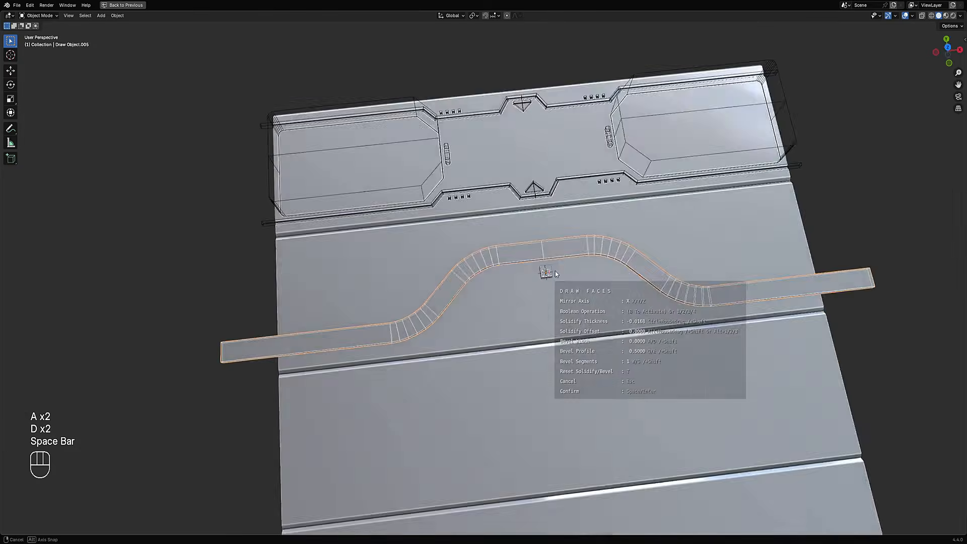
Try a solidify thickness of about -0.0574 plus a solidify offset on the strip, and reset both values
middle_click_drag(555, 271, 572, 244)
key("ctrl")
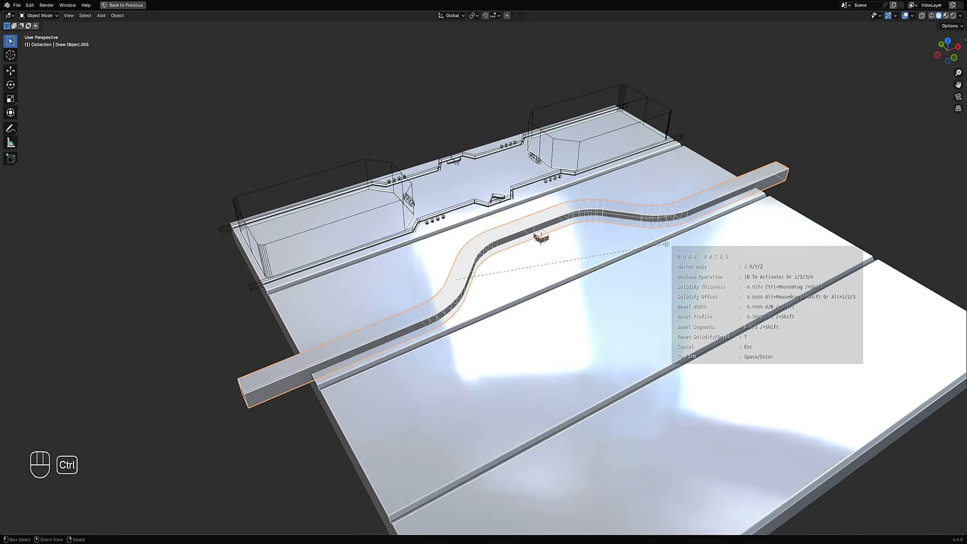
key("alt")
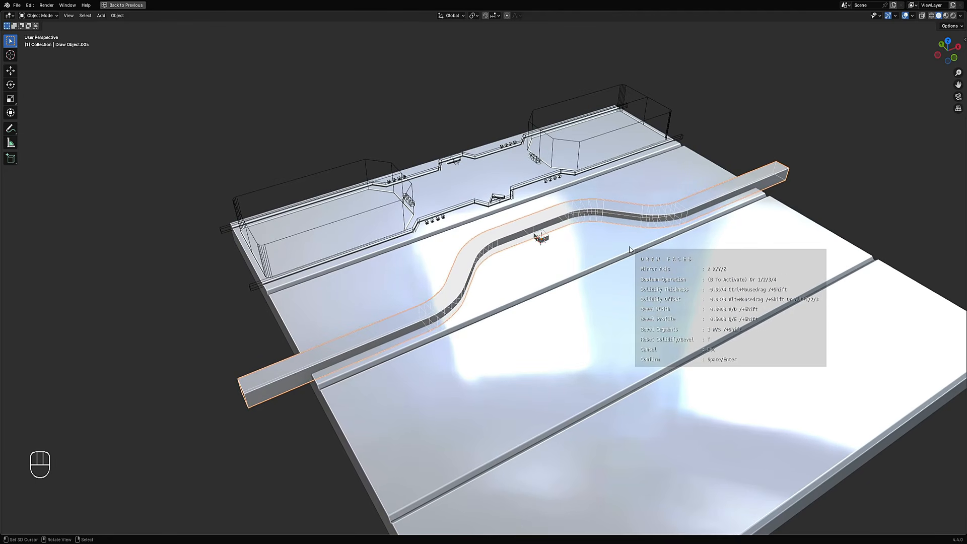
key("t")
Thicken the strip with Solidify so that it stands out of the second panel's surface, and finish Draw Faces
key("ctrl")
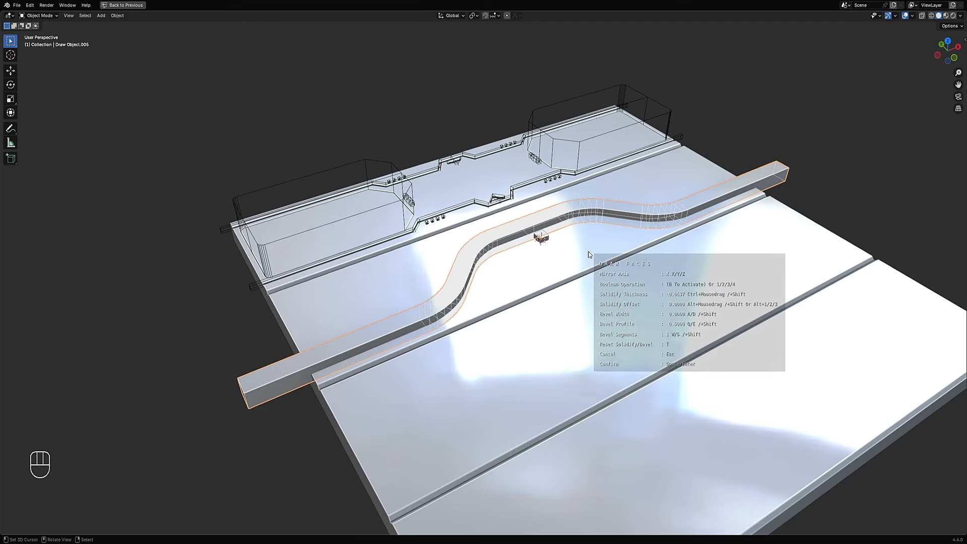
key("ctrl")
key("space")
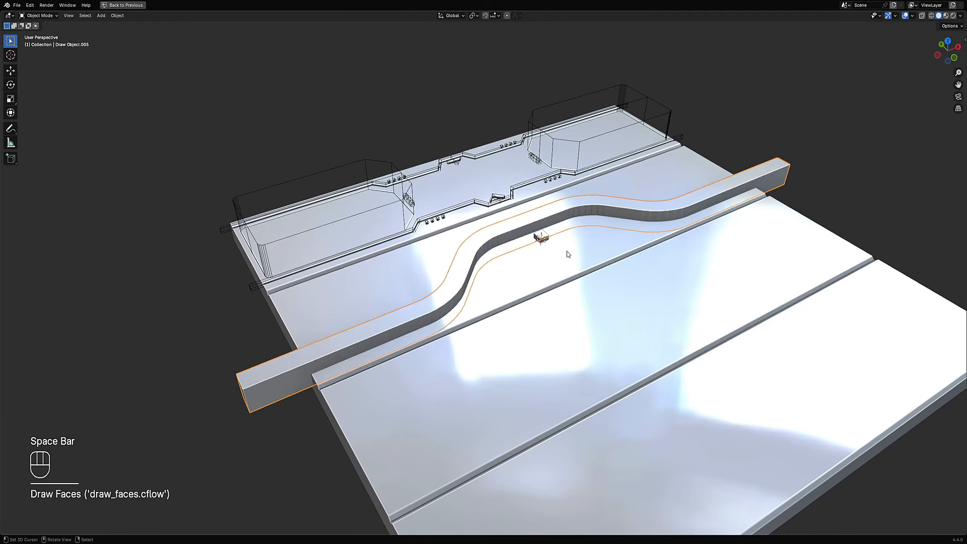
Save the file, duplicate the curved strip in place and hide the duplicate
key("KP_7")
key("ctrl+s")
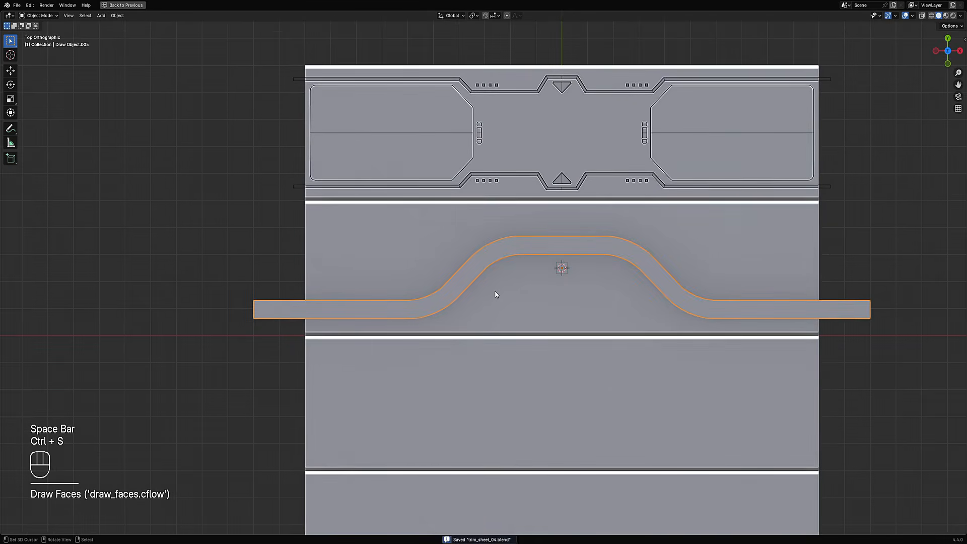
middle_click_drag(495, 294, 489, 250)
left_click(487, 246, "shift")
left_click(483, 248)
key("shift+d")
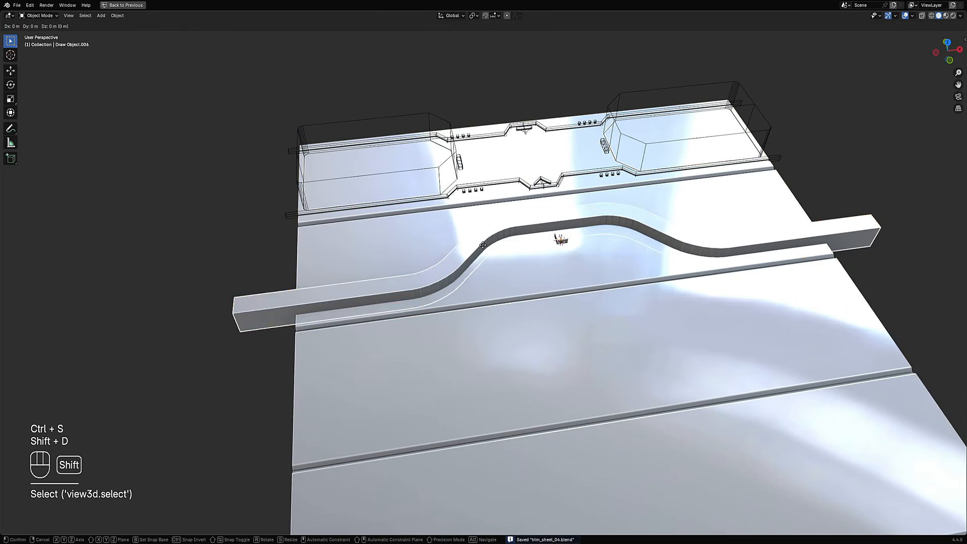
right_click(417, 254)
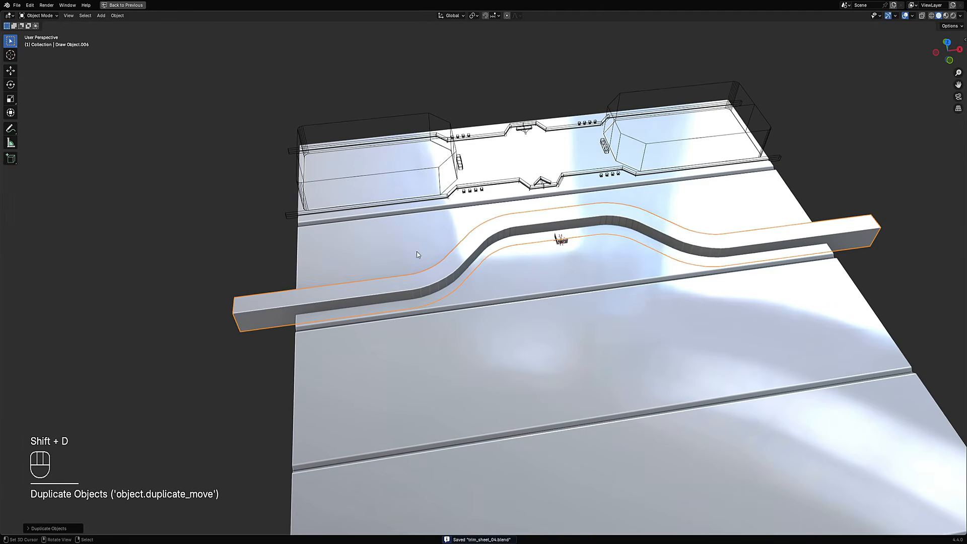
key("h")
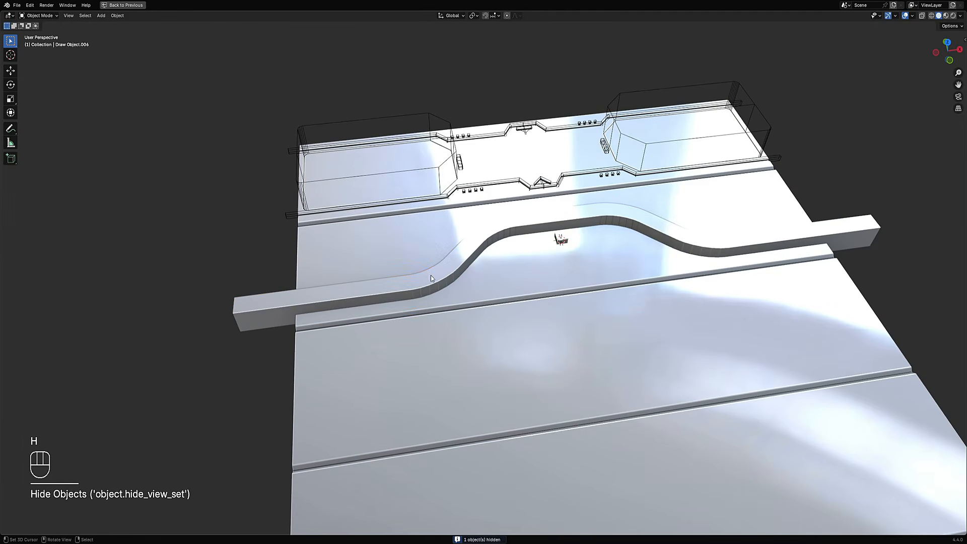
Cut the remaining curved strip out of the main panel body with a Boolean Cut applied to the active object, saving the file first
left_click(443, 277)
middle_click_drag(443, 277, 499, 258)
key("Tab")
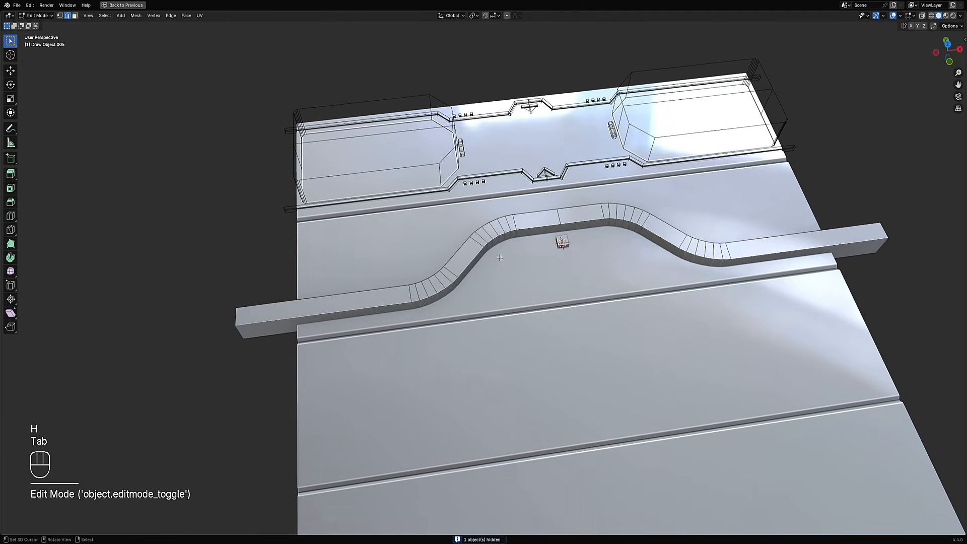
key("Tab")
key("ctrl+shift+x")
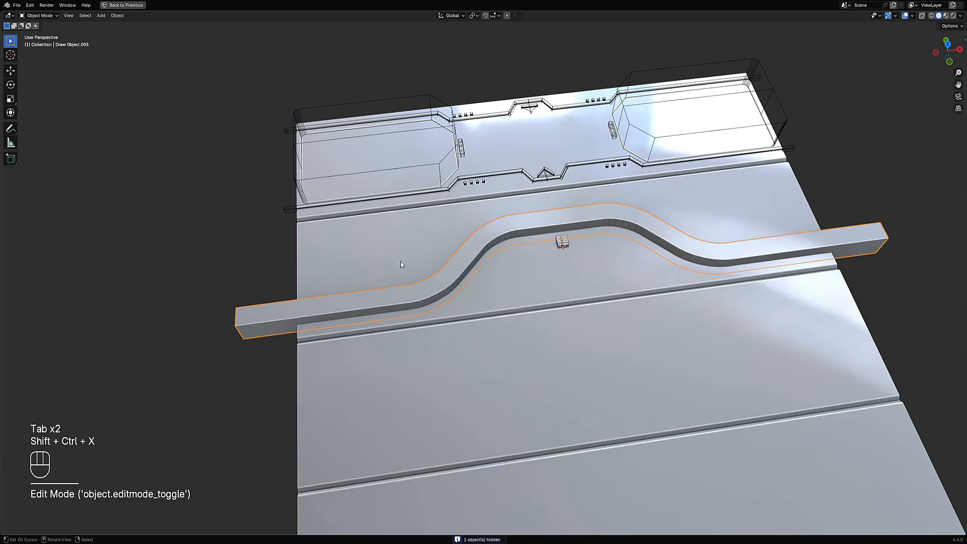
left_click(406, 259, "shift")
key("ctrl+s")
key("ctrl+shift+x")
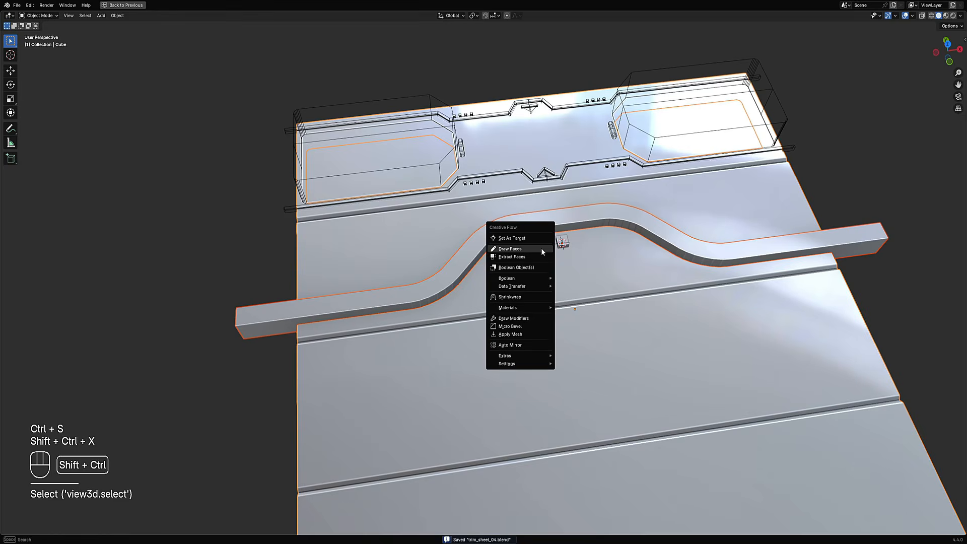
left_click(532, 267)
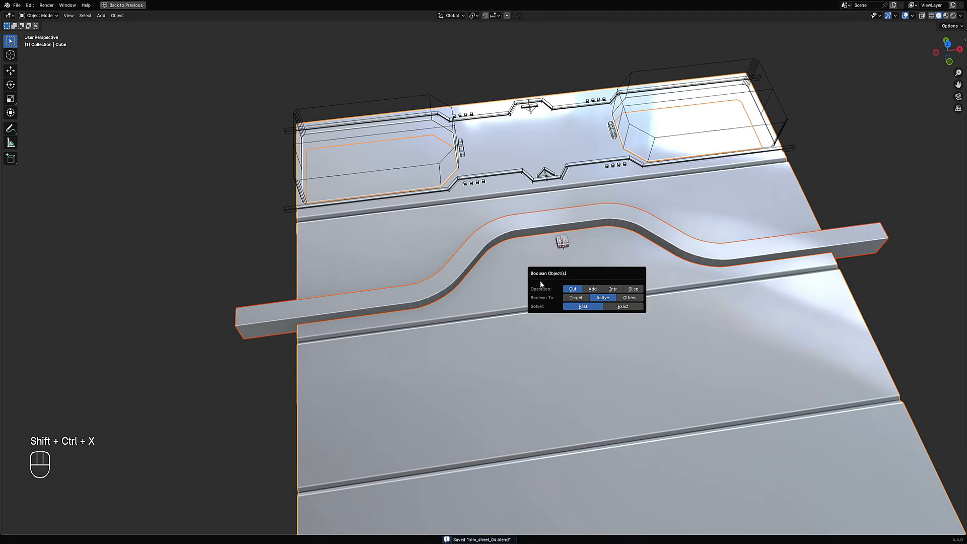
left_click(569, 291)
Check the cut without overlays, unhide the duplicate strip and select it on its own
middle_click_drag(539, 258, 461, 268)
key("shift+alt+z")
key("shift+alt+z")
key("alt+h")
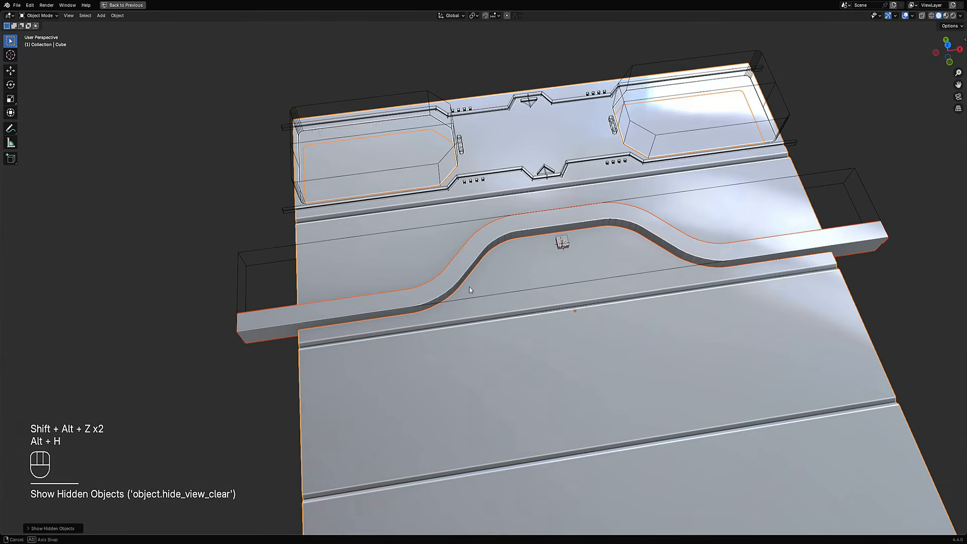
left_click(461, 268)
key("Tab")
key("ctrl+r")
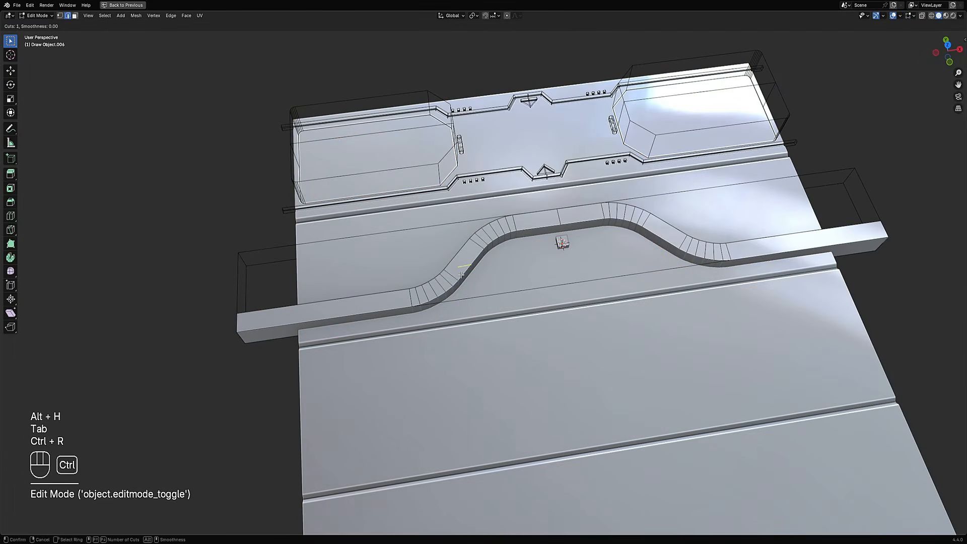
left_click(455, 276)
key("Tab")
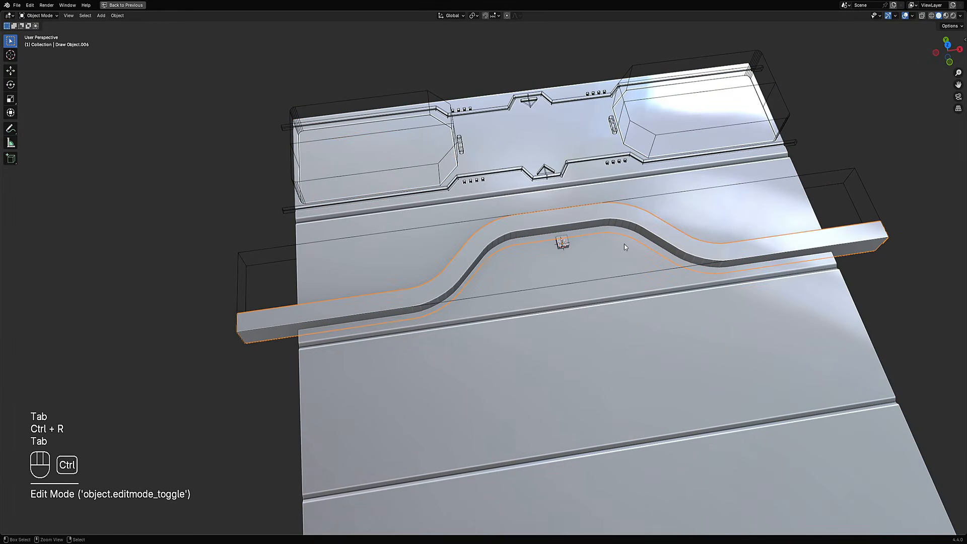
Save the file and open the Creative Flow extras for the selected duplicate strip
key("ctrl+s")
key("ctrl+shift+x")
mouse_move(614, 331)
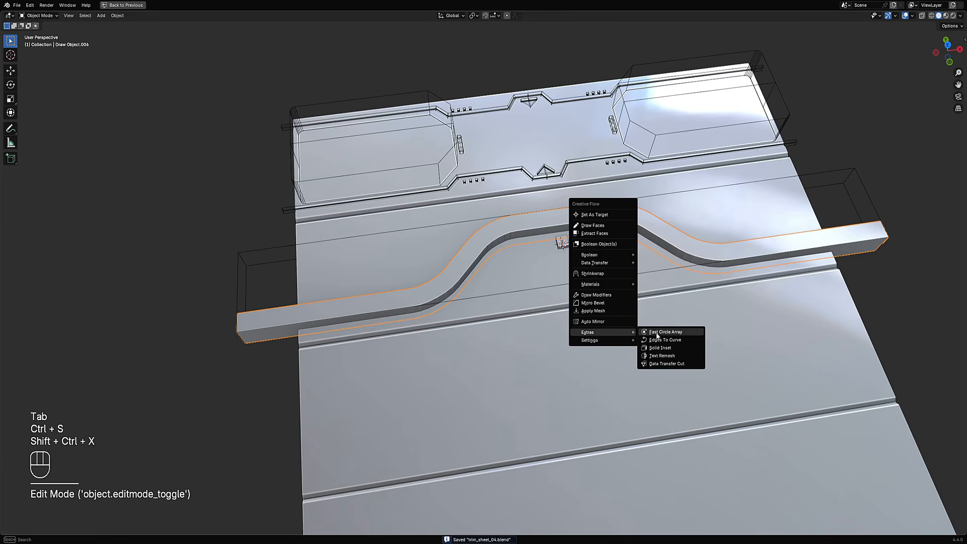
Generate a pipe from the bent bar's selected edges with Edges To Curve, using a depth of 0.032
left_click(665, 339)
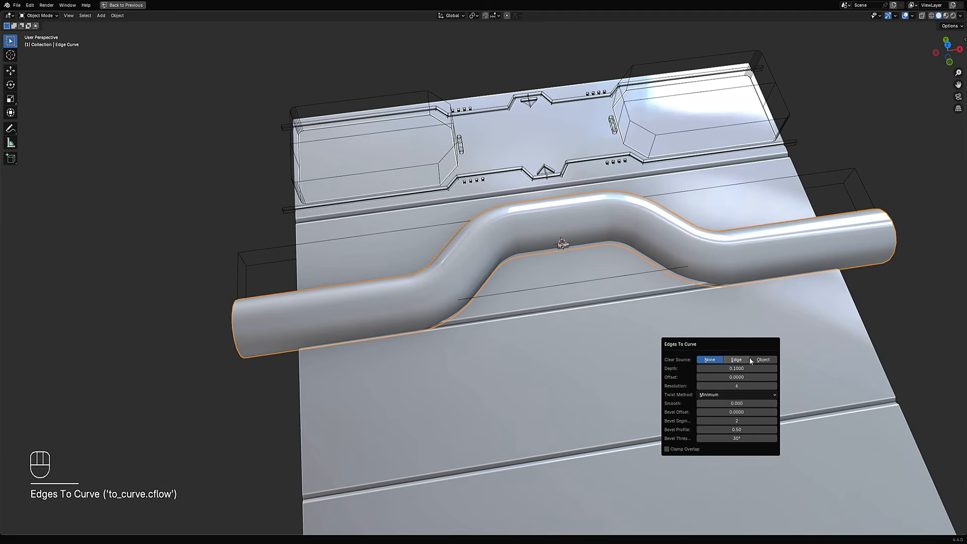
middle_click_drag(576, 255, 570, 272, "alt")
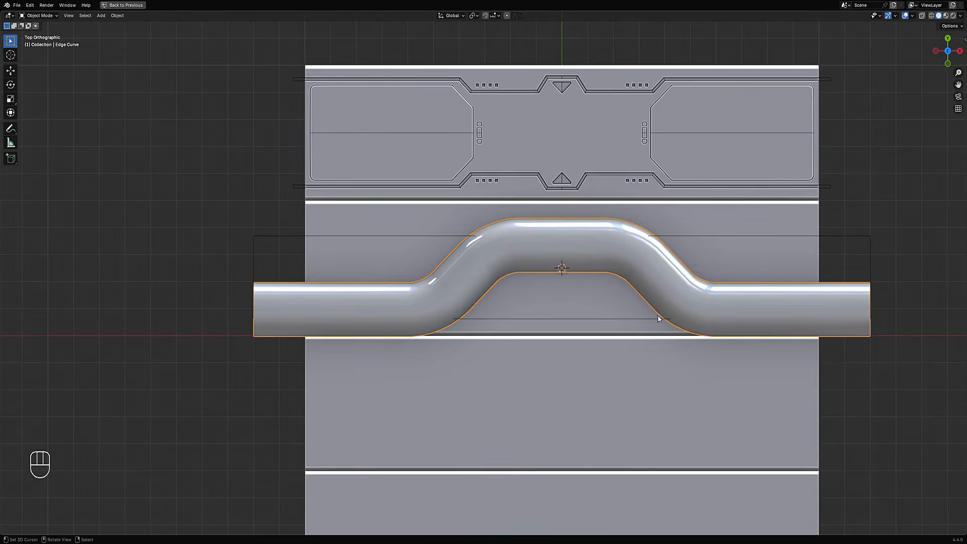
key("F9")
left_click_drag(736, 344, 705, 344, "shift")
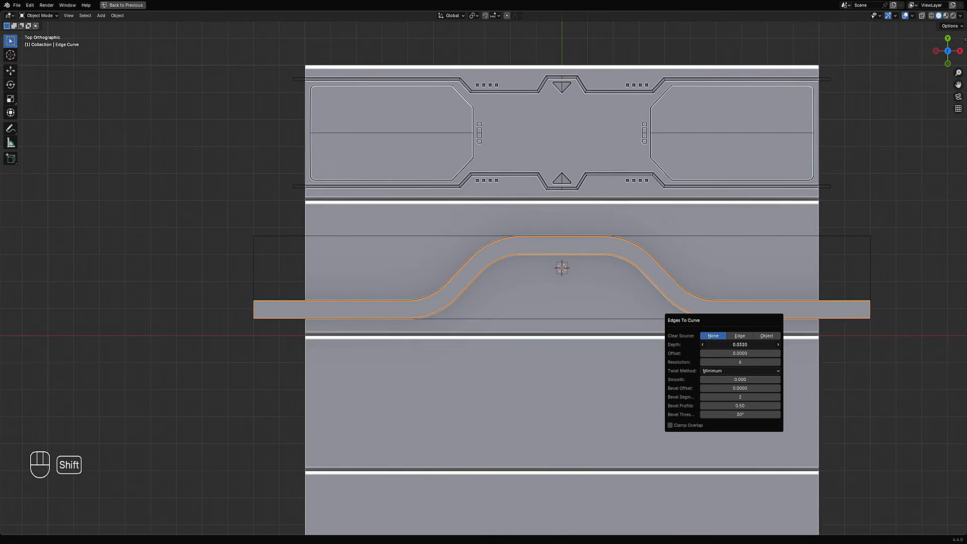
Set the Edges To Curve clear source to Object and slightly reduce the pipe's depth
left_click(764, 335)
middle_click_drag(405, 353, 525, 293)
scroll(468, 272, "up", 2)
key("F9")
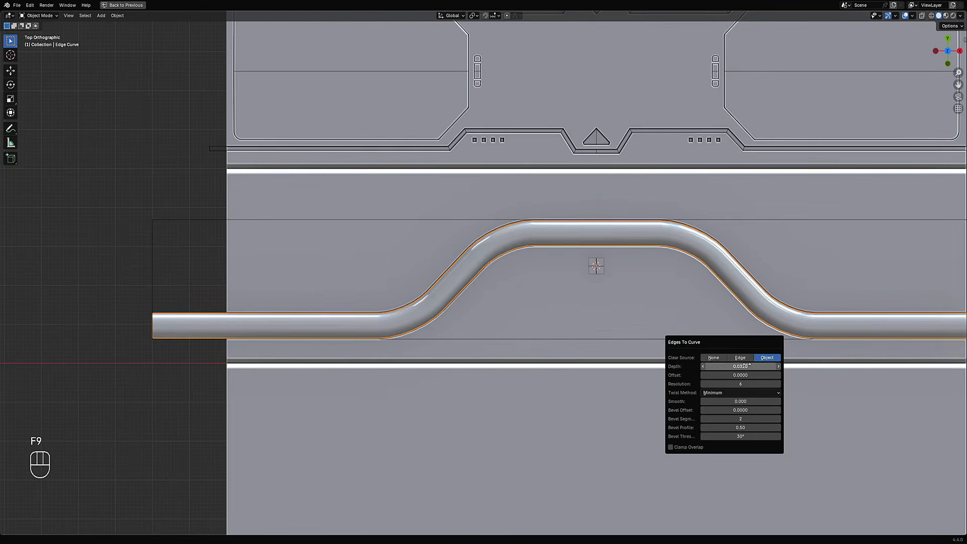
mouse_move(756, 367)
left_mouse_down()
mouse_move(737, 367)
mouse_move(748, 367)
left_mouse_up()
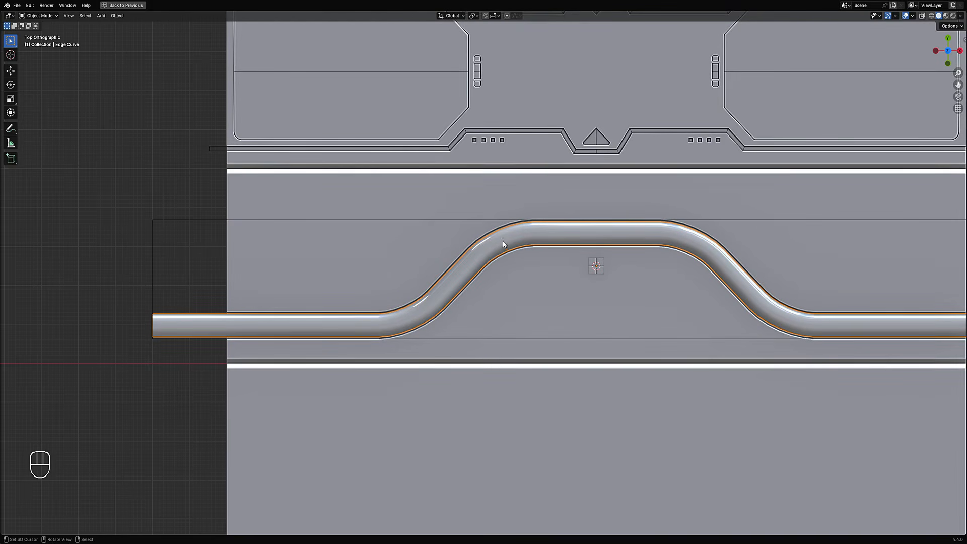
Examine the new pipe's thickness and position against the trim sheet from top and angled views
scroll(508, 207, "down", 3)
middle_click_drag(509, 209, 573, 274)
scroll(497, 231, "up", 4)
middle_click_drag(510, 240, 575, 295, "alt")
scroll(461, 225, "up", 5)
scroll(443, 216, "down", 4)
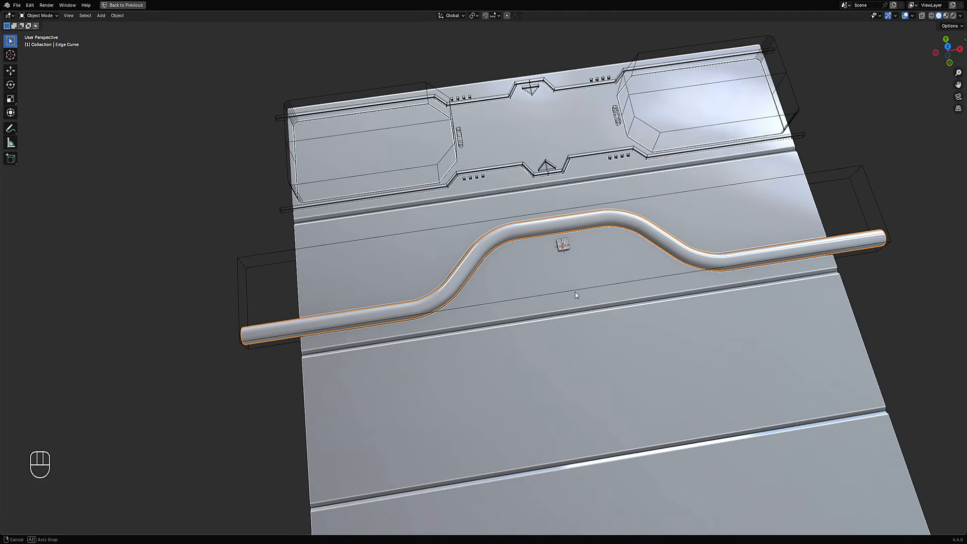
scroll(554, 272, "up", 3)
key("shift+ctrl+x")
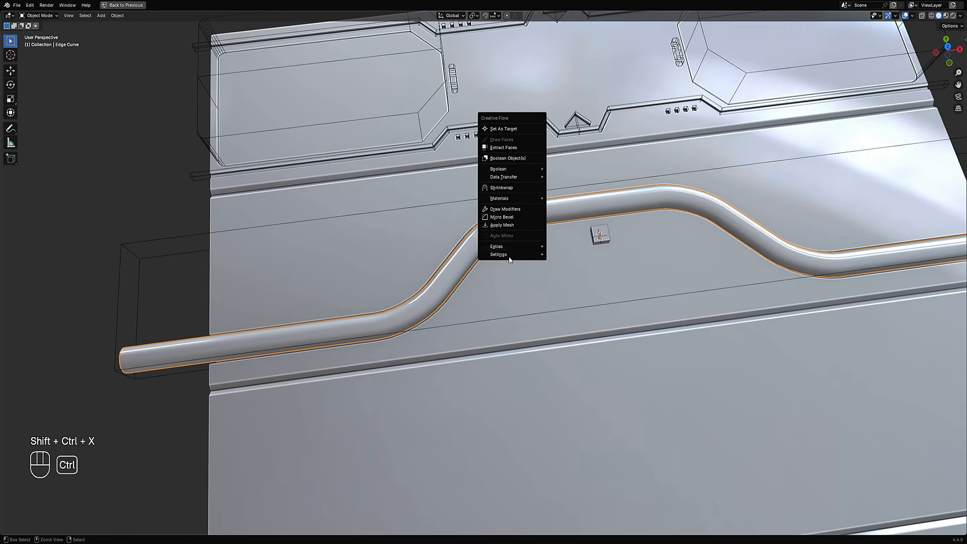
middle_click_drag(446, 298, 546, 268, "shift")
Shorten the pipe by moving its outer end control point along X to just beyond the trim sheet's side edge
right_click(496, 292)
key("Tab")
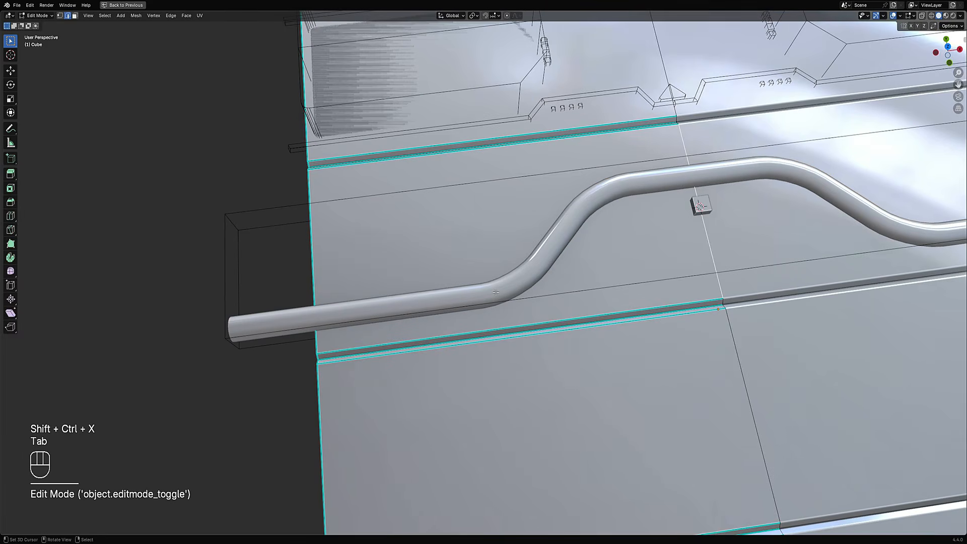
key("Tab")
right_click(496, 292)
key("Tab")
middle_click_drag(495, 292, 495, 304)
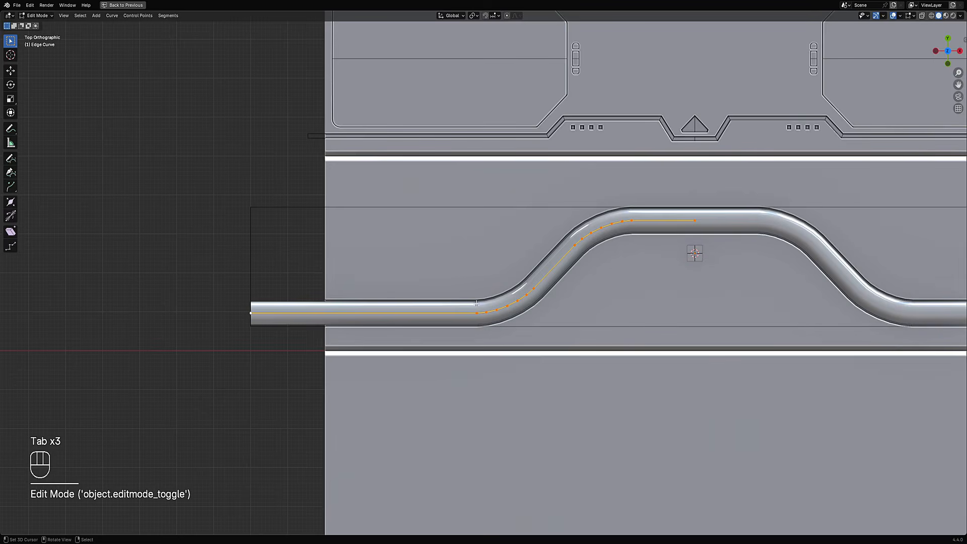
right_click(252, 311)
key("g")
key("x")
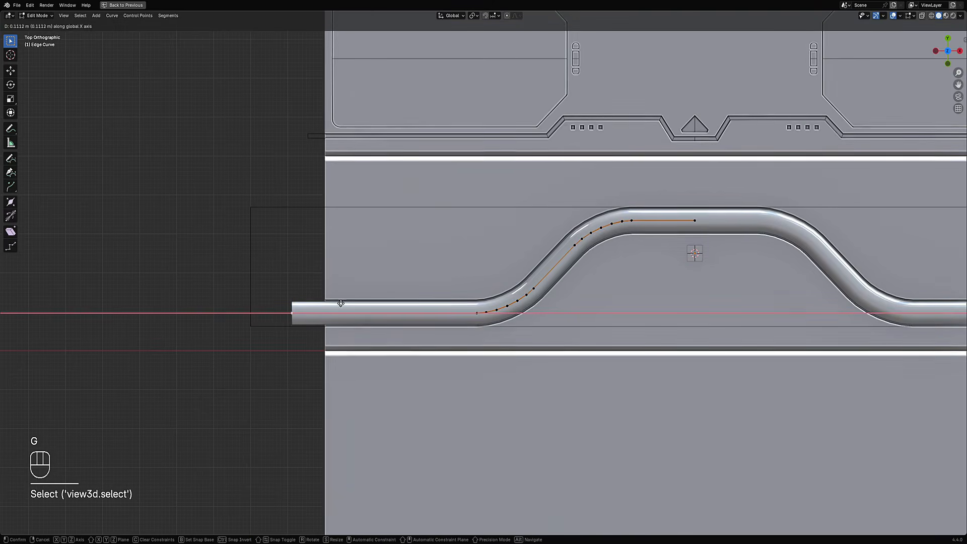
right_click(341, 304)
scroll(769, 301, "down", 5)
scroll(544, 290, "up", 4)
key("g")
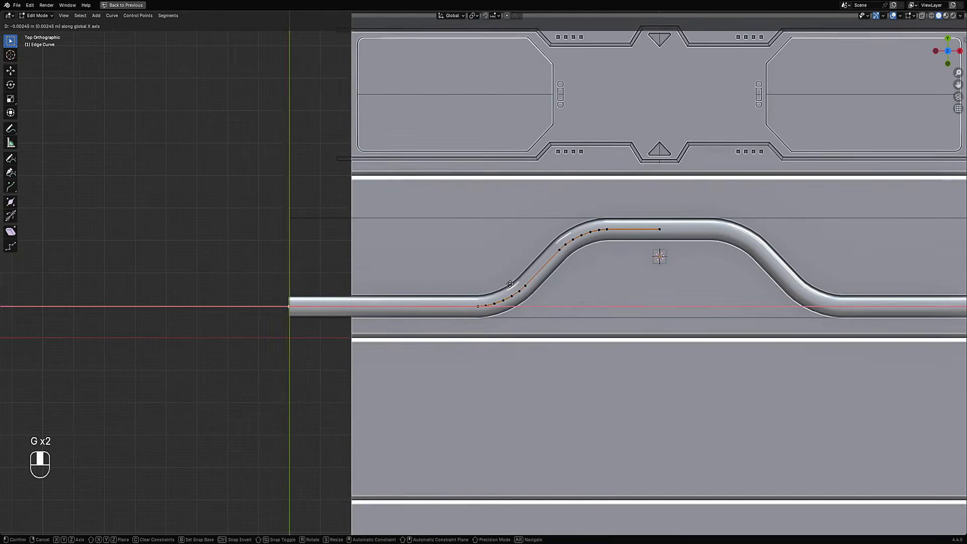
left_click(561, 286)
scroll(556, 281, "down", 4)
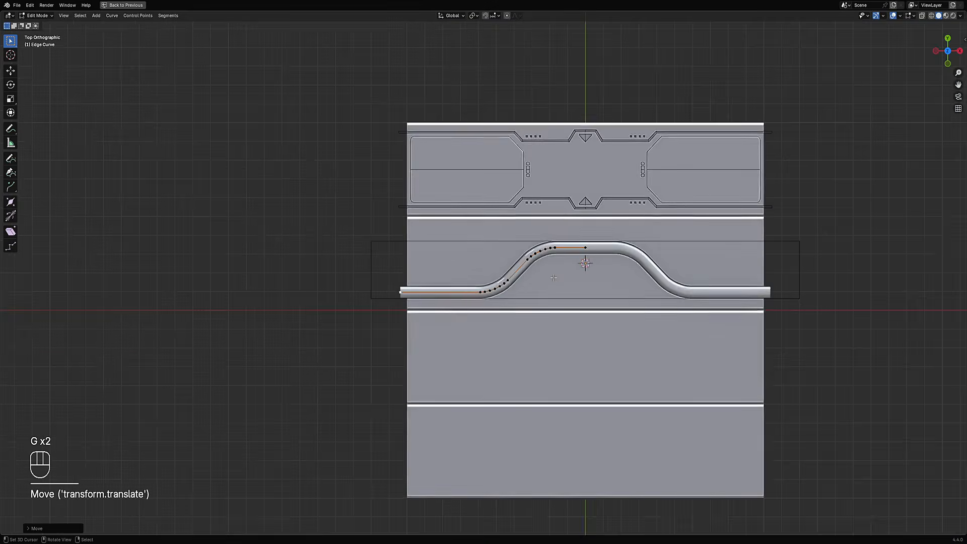
key("Tab")
Check the shortened pipe from an angled view and save the file trim_sheet_04.blend
scroll(554, 277, "up", 7)
middle_click_drag(554, 277, 588, 237)
scroll(596, 228, "down", 4)
scroll(599, 222, "down", 2)
middle_click_drag(632, 181, 579, 235, "shift")
scroll(578, 234, "up", 6)
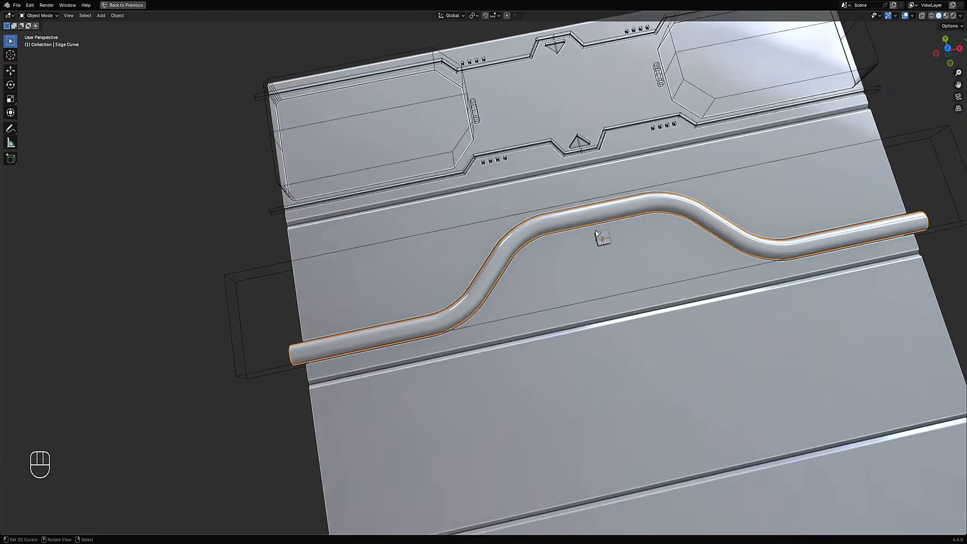
key("ctrl+s")
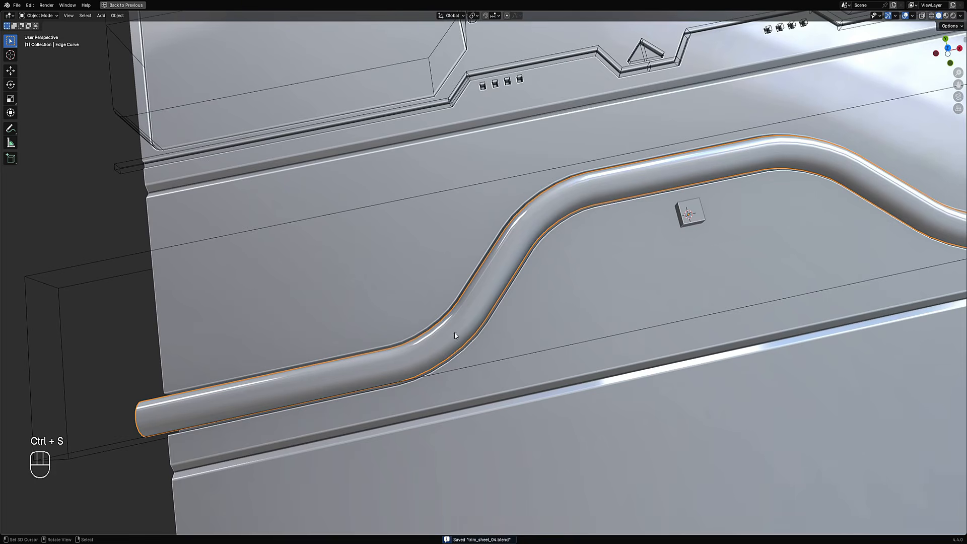
Try to turn the pipe curve into editable geometry with Apply Mesh
middle_click_drag(367, 374, 521, 254, "alt")
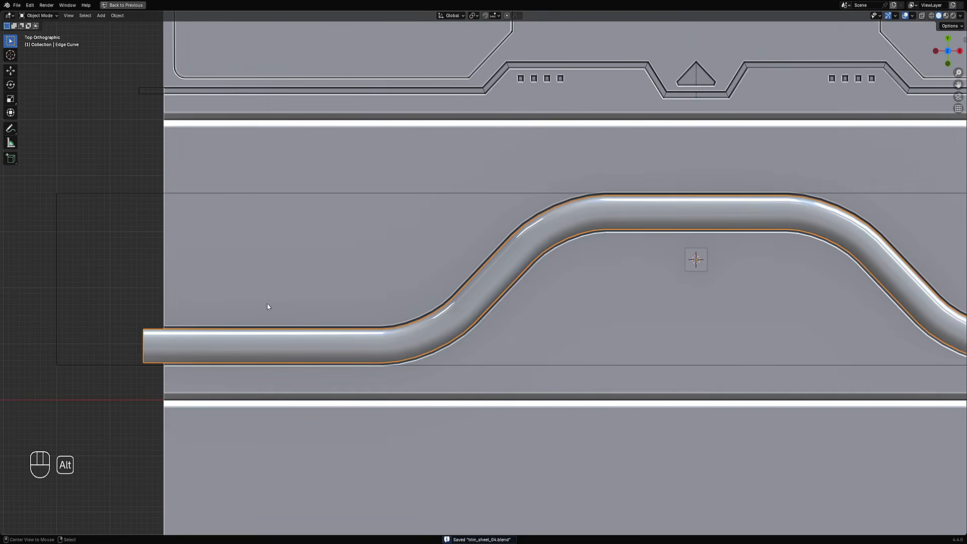
key("shift+ctrl+x")
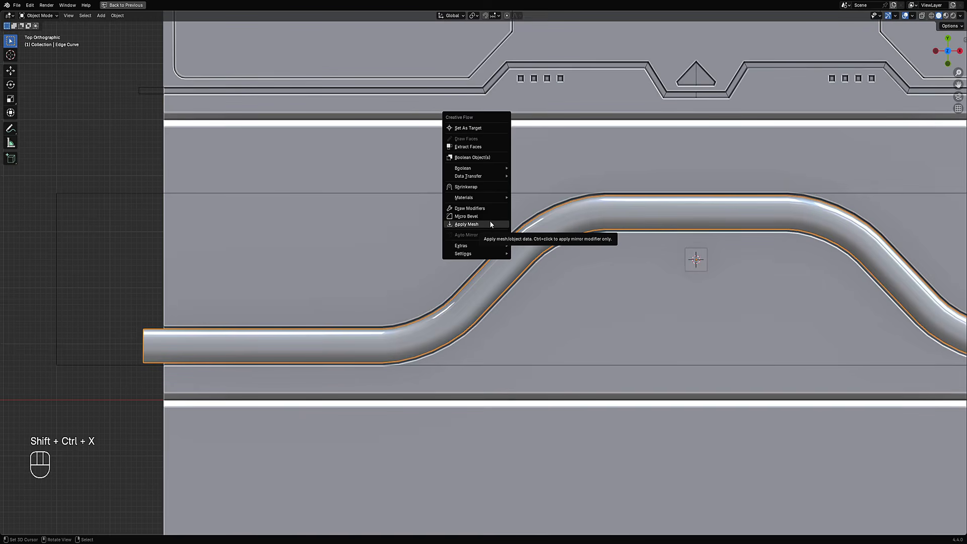
left_click(490, 223)
key("Tab")
key("Tab")
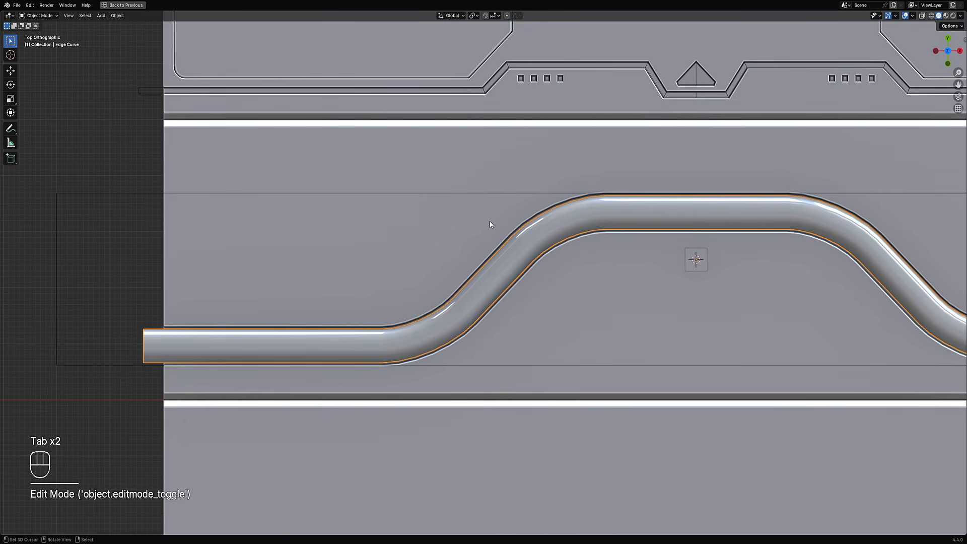
Convert the pipe curve to a mesh and check its geometry in Edit Mode
key("w")
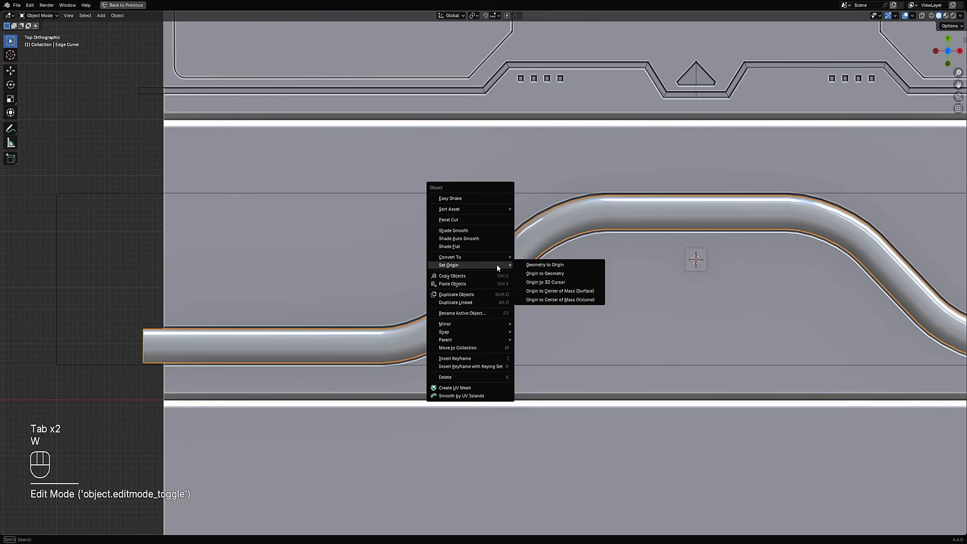
mouse_move(493, 257)
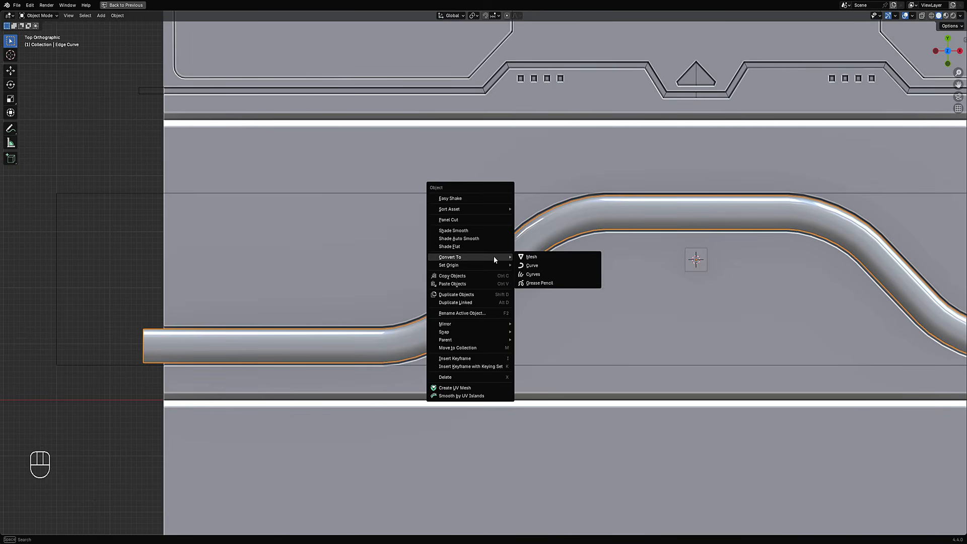
left_click(531, 257)
scroll(527, 309, "down", 2)
key("Tab")
key("Tab")
Run Auto Mirror on the pipe mesh along the Z axis and check the geometry
key("ctrl+shift+x")
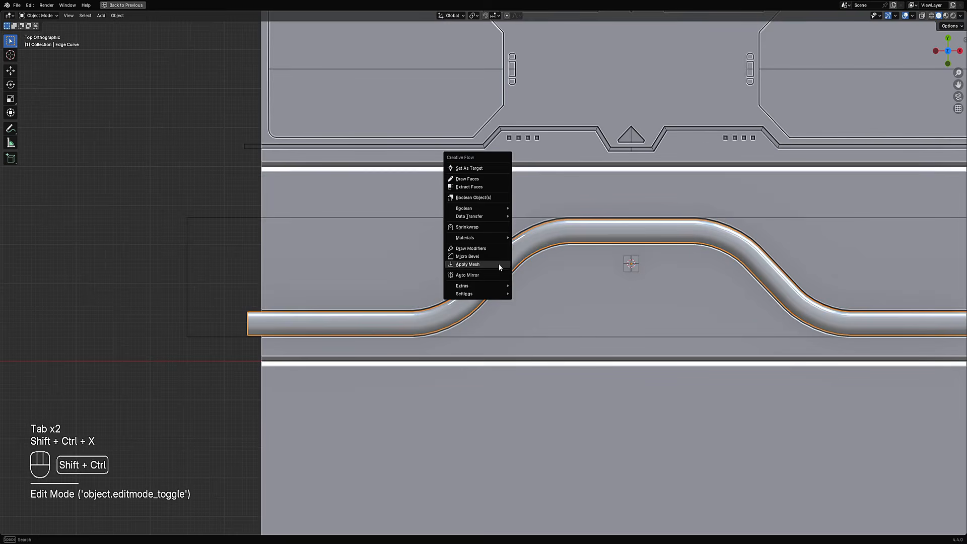
left_click(494, 276)
key("z")
key("space")
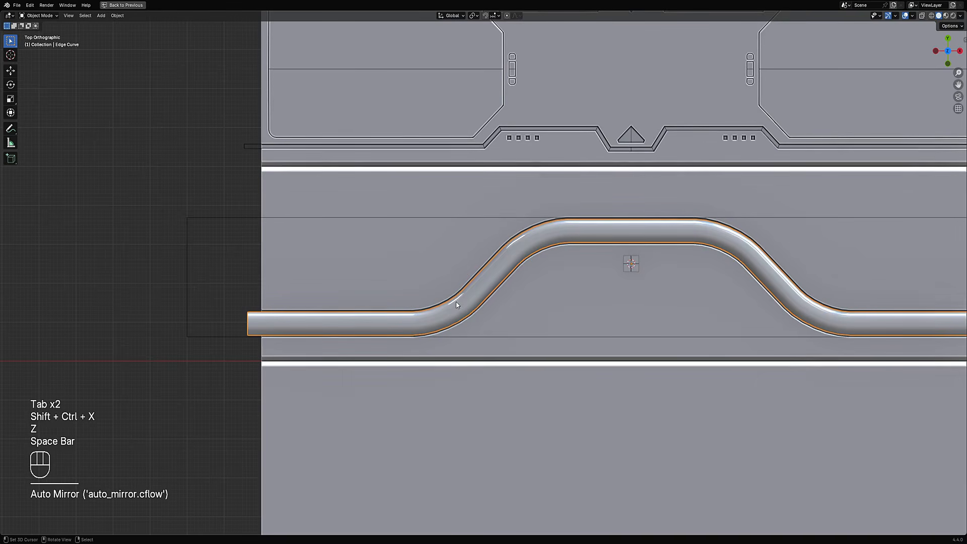
key("Tab")
key("Tab")
Run Auto Mirror on the pipe mesh along the X axis
key("ctrl+shift+x")
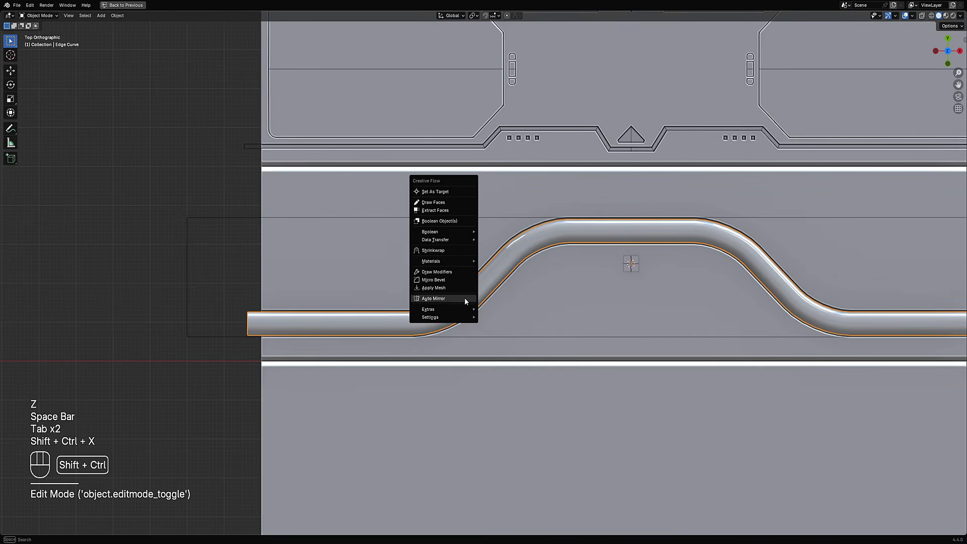
left_click(464, 298)
key("space")
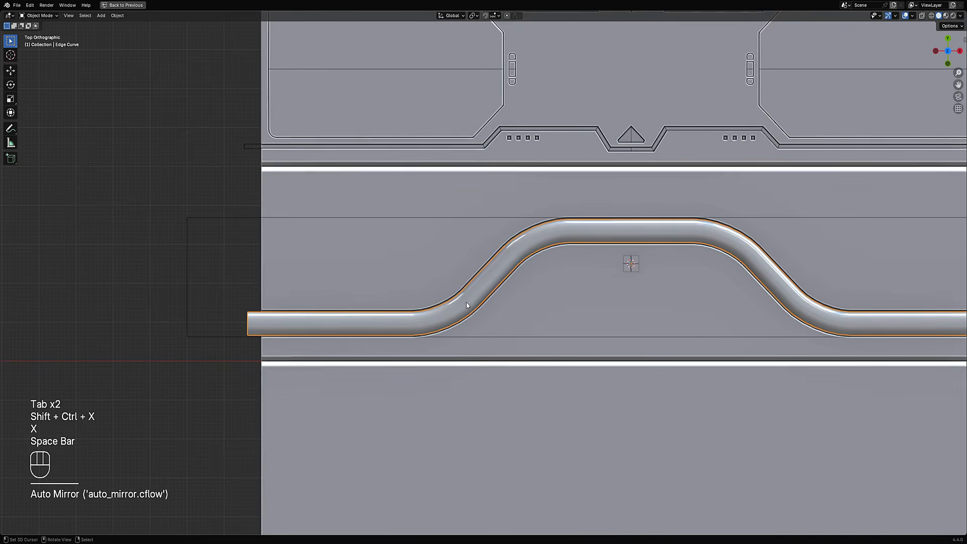
Add an edge loop across the pipe's straight end section and bevel it into a narrow band with an offset of about 0.0075 m
key("Tab")
middle_click_drag(466, 305, 550, 272, "shift")
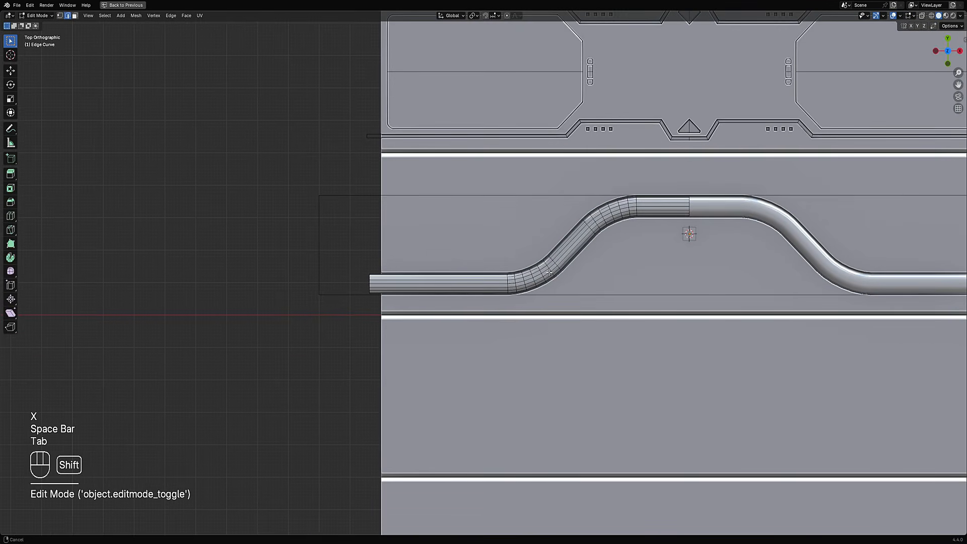
scroll(550, 273, "up", 4)
key("ctrl+r")
left_click(348, 280)
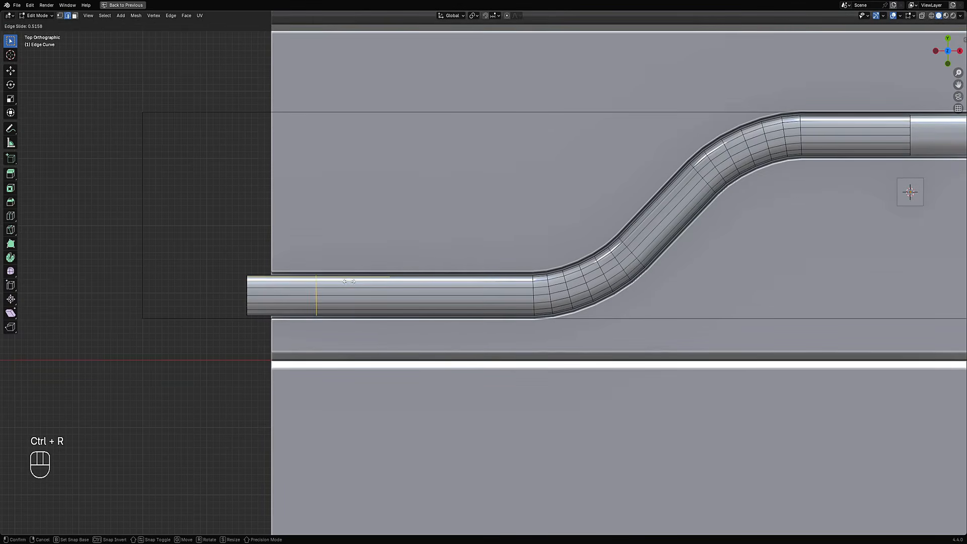
left_click(374, 281)
key("ctrl+b")
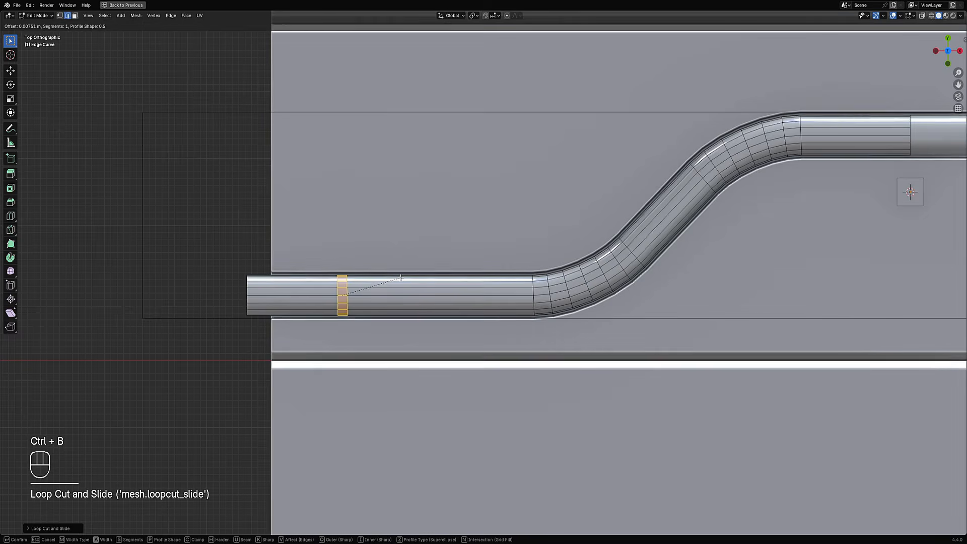
left_click(402, 277)
Inset the narrow band's faces slightly and shrink them inward to form a groove around the pipe
key("i")
left_click(396, 278)
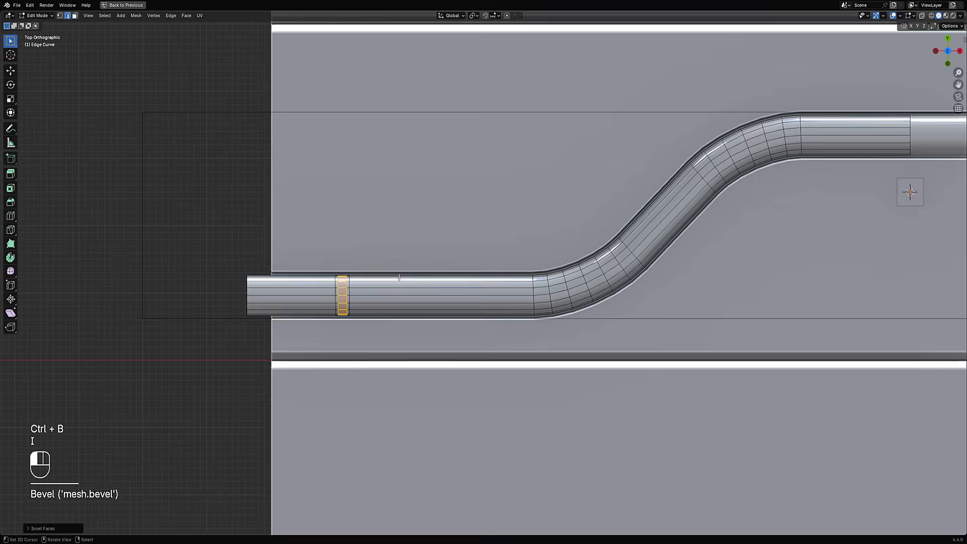
key("alt+s")
left_click(392, 280)
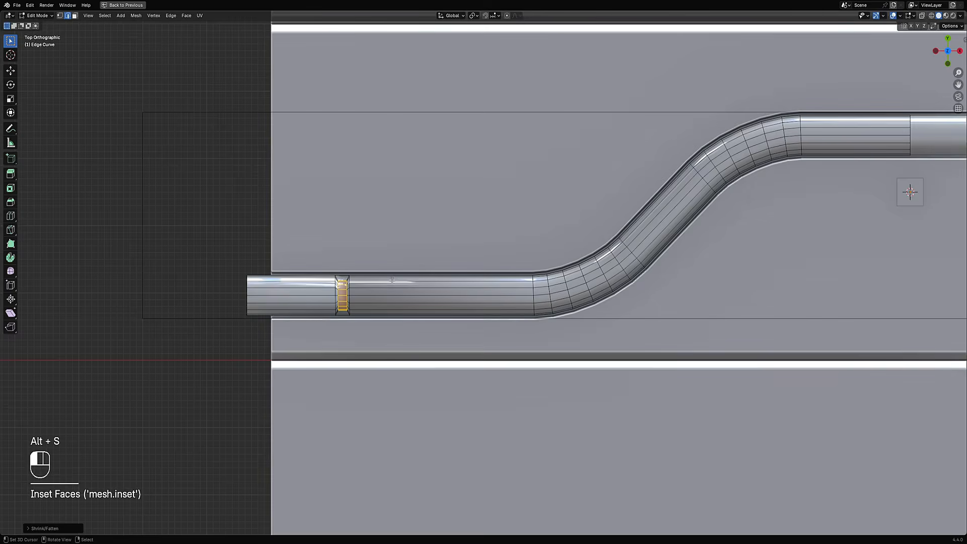
Widen the groove's inner faces along X by a scale of about 1.12
key("Tab")
key("Tab")
key("s")
key("x")
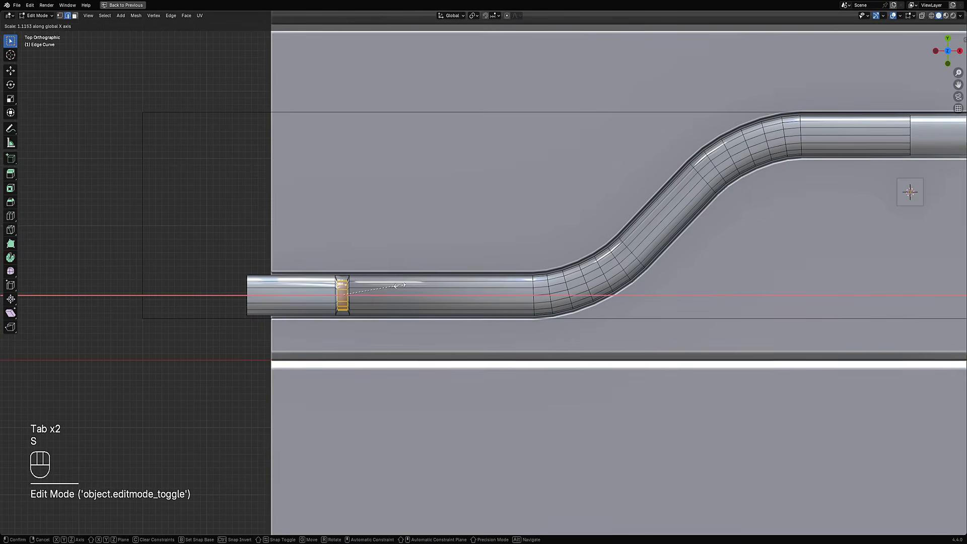
left_click(402, 284)
key("Tab")
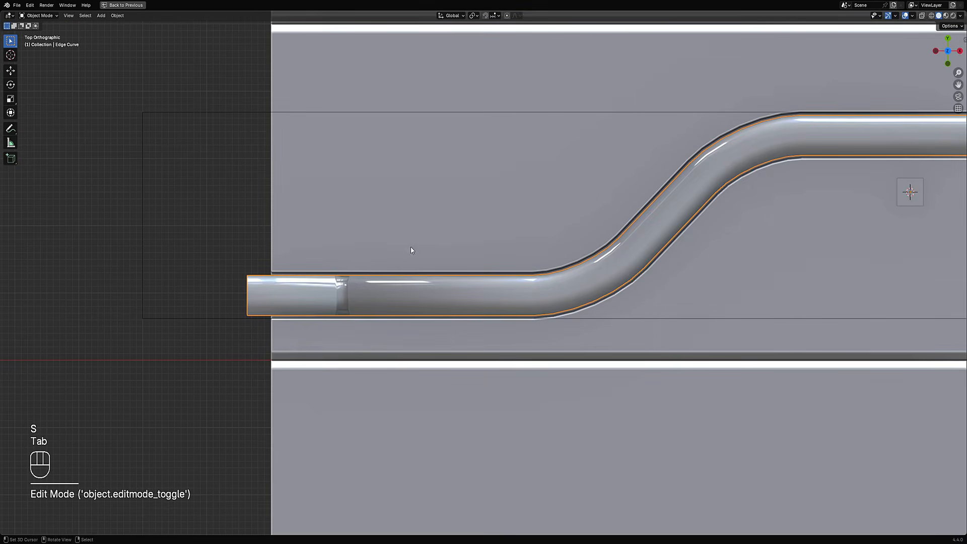
Apply Shade Auto Smooth to the pipe
key("w")
mouse_move(427, 244)
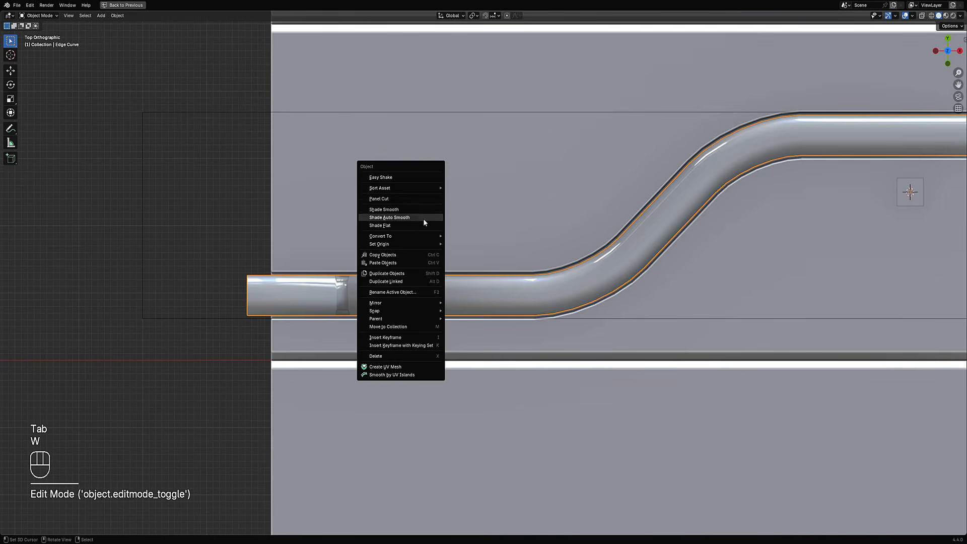
left_click(421, 216)
key("w")
left_click(421, 216)
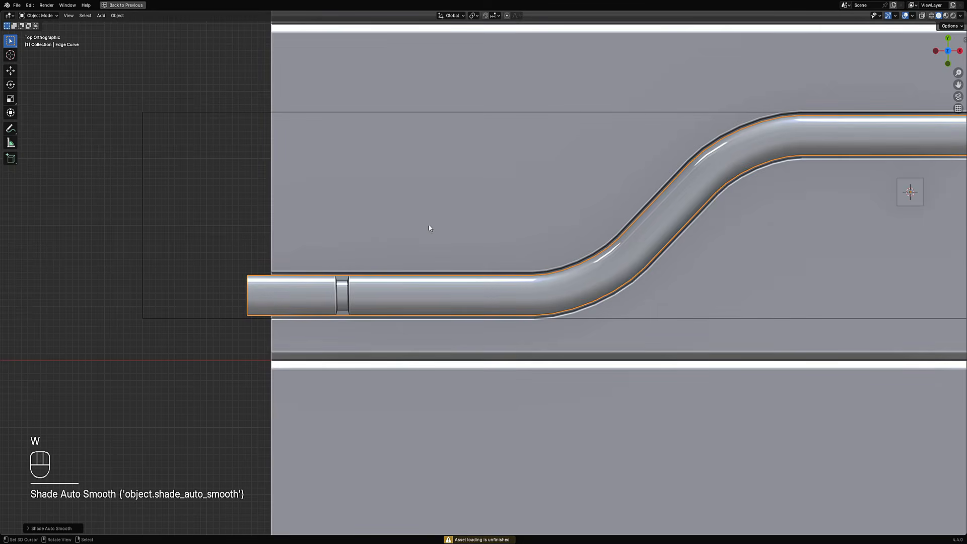
Examine the grooved pipe on the trim sheet with overlays hidden, and from an angled view with overlays restored
key("shift+alt+z")
scroll(517, 267, "down", 6)
middle_click_drag(636, 266, 556, 301, "shift")
scroll(536, 284, "up", 3)
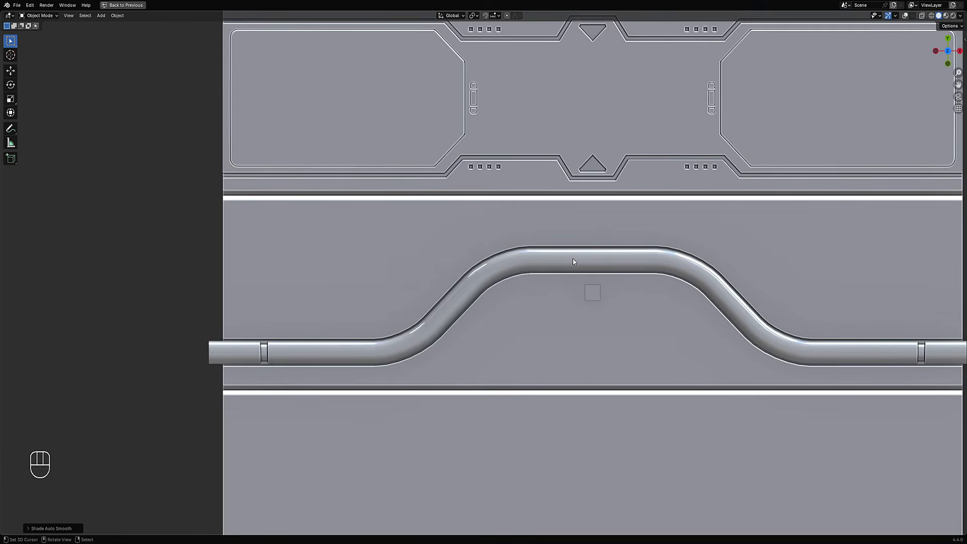
key("Tab")
key("Tab")
key("Tab")
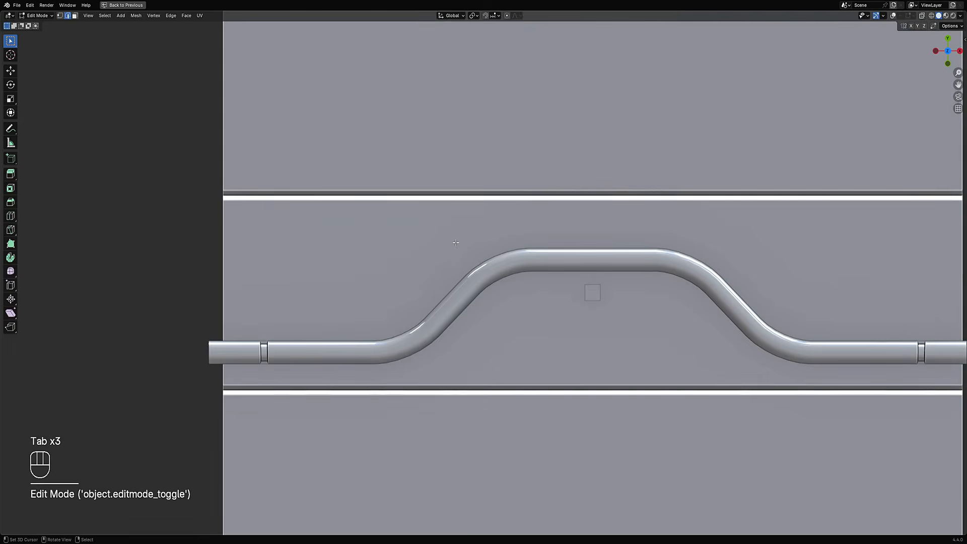
key("shift+alt+z")
key("Tab")
middle_click_drag(467, 324, 526, 284)
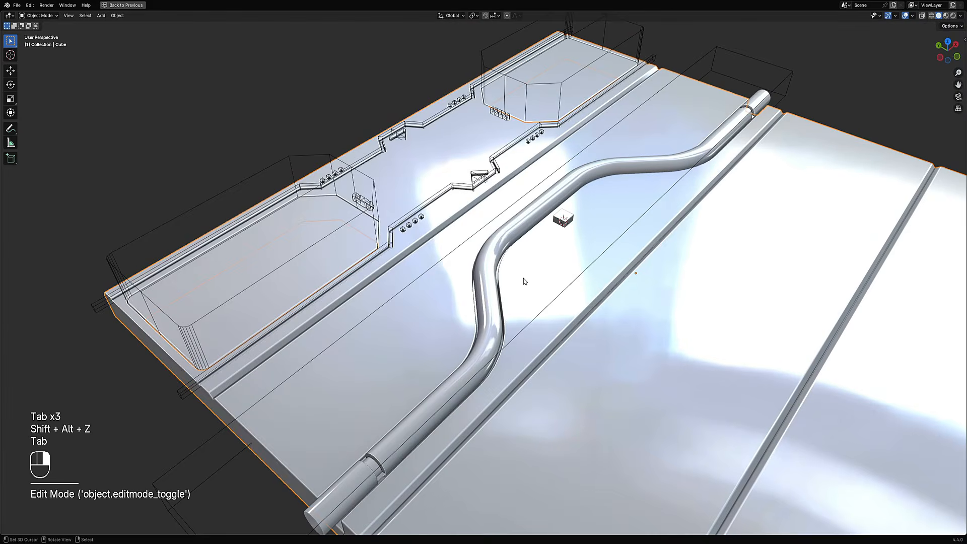
Trace an annotation along the pipe's upper contour on the second strip in top view
left_click(524, 279)
middle_click_drag(505, 364, 462, 379)
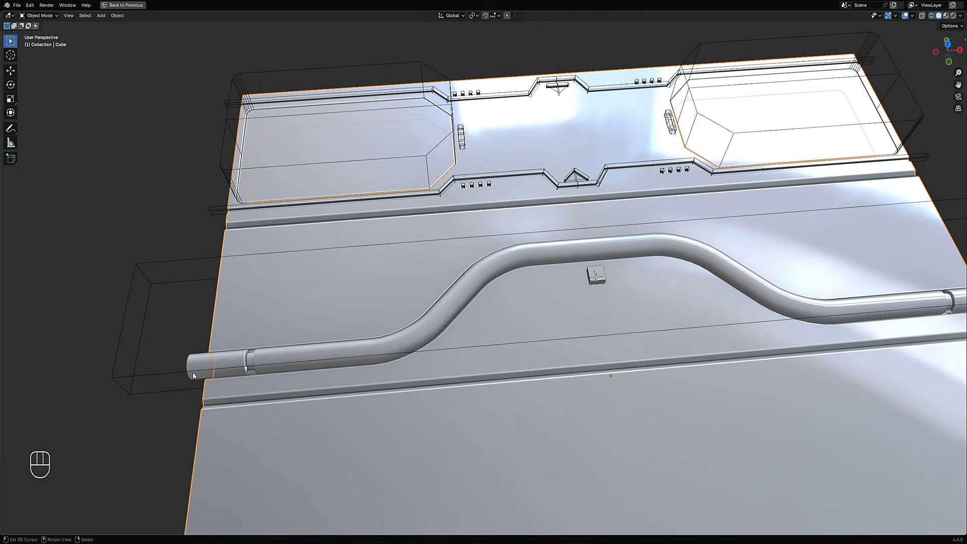
mouse_move(472, 331)
middle_mouse_down()
mouse_move(475, 362)
mouse_move(468, 313)
mouse_move(474, 348)
middle_mouse_up()
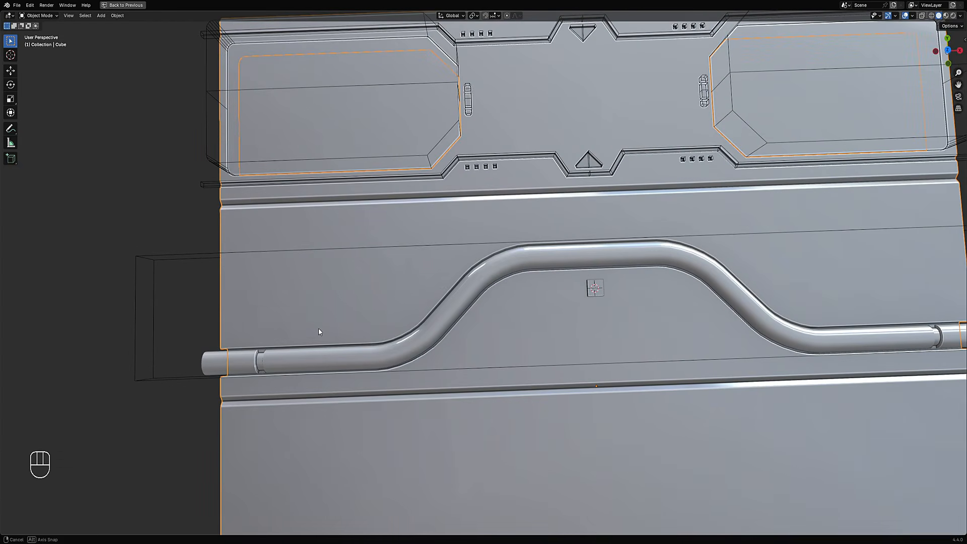
key("d")
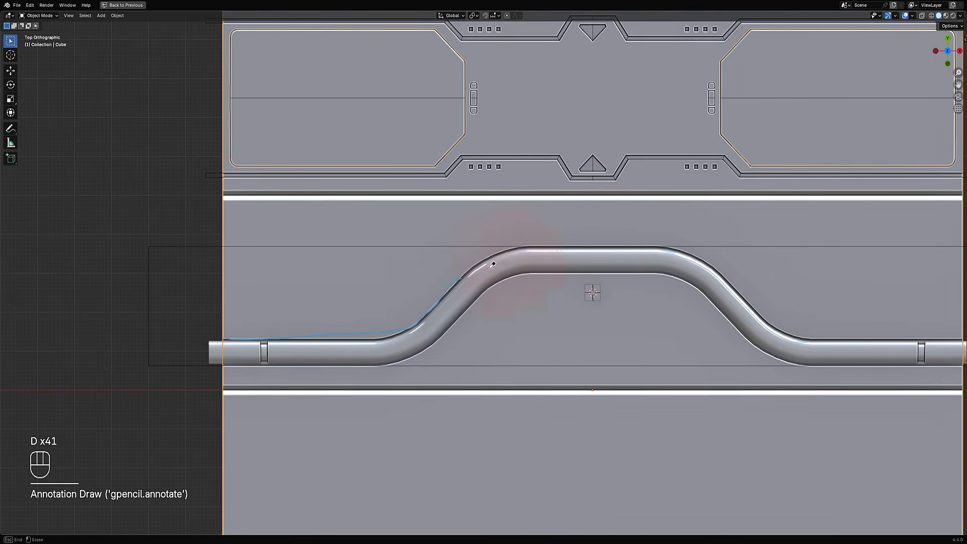
Save the trim sheet file
scroll(511, 258, "down", 6)
mouse_move(502, 292)
middle_mouse_down()
mouse_move(510, 258)
mouse_move(508, 280)
middle_mouse_up()
scroll(511, 257, "up", 4)
key("ctrl+s")
scroll(510, 258, "up", 2)
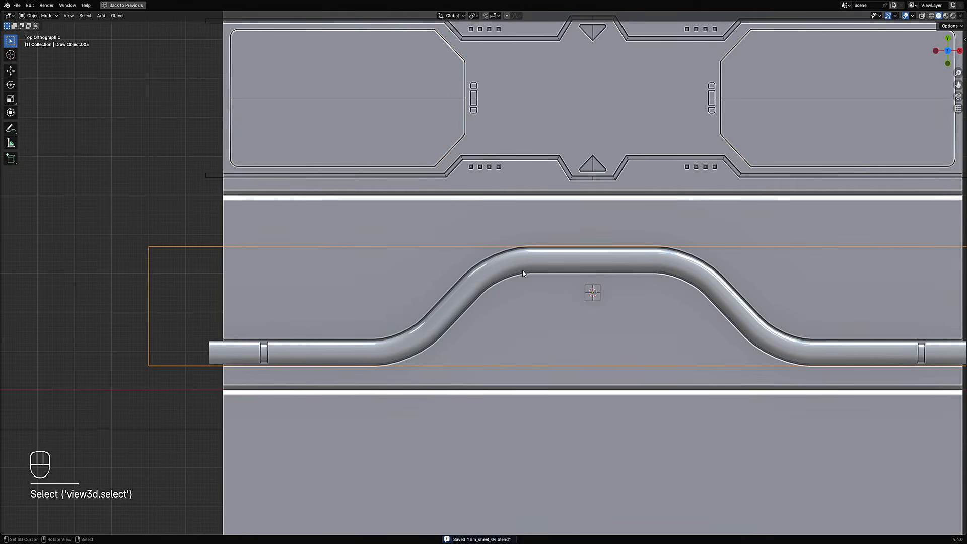
Try moving the pipe's boolean cutter within the second strip and save the file
key("g")
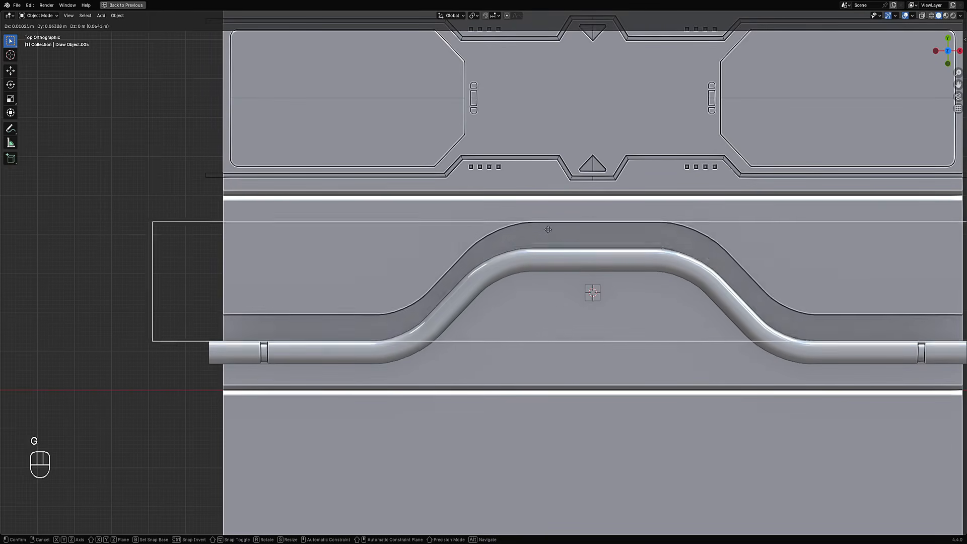
left_click(573, 250)
scroll(573, 249, "down", 5)
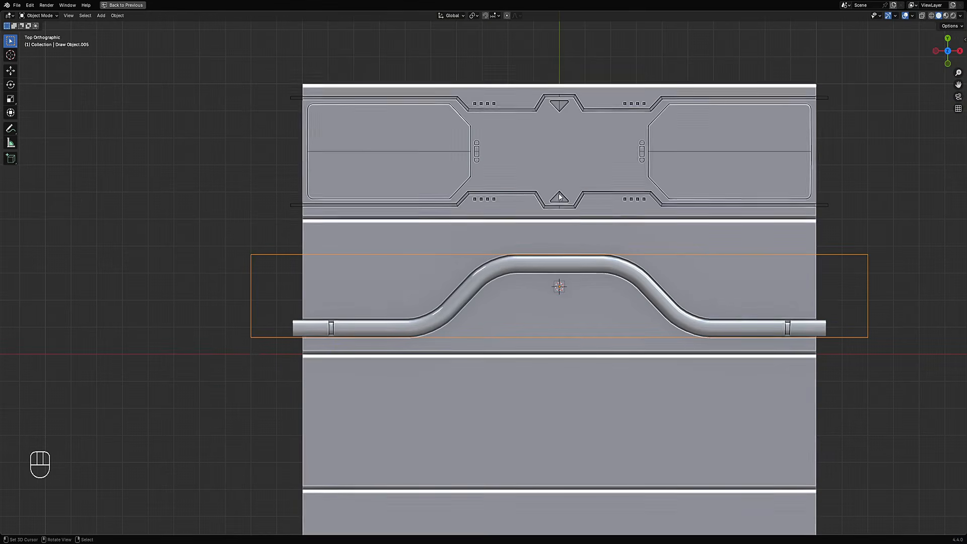
key("ctrl+s")
Try moving the triangular boolean cutters on the first strip
middle_click_drag(573, 249, 520, 150)
left_click(519, 147)
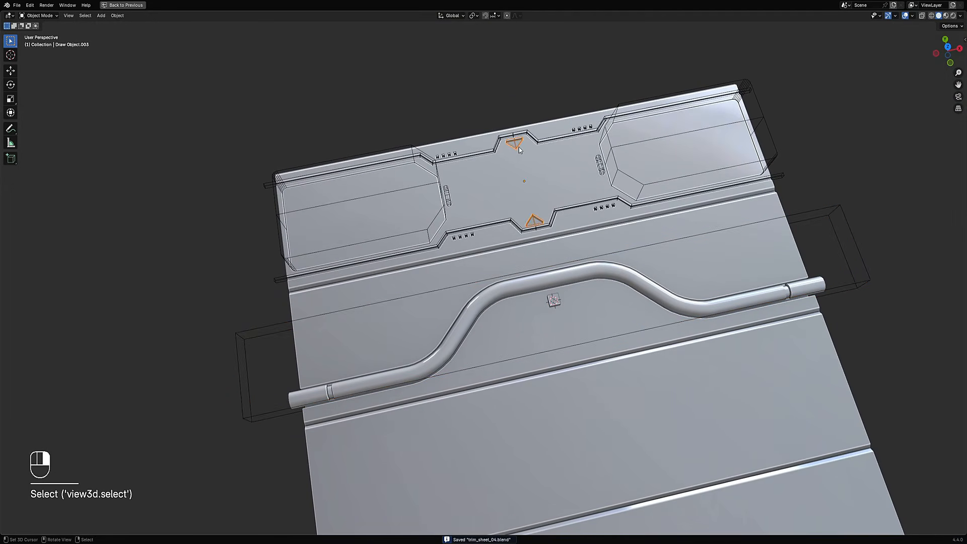
key("g")
right_click(290, 208)
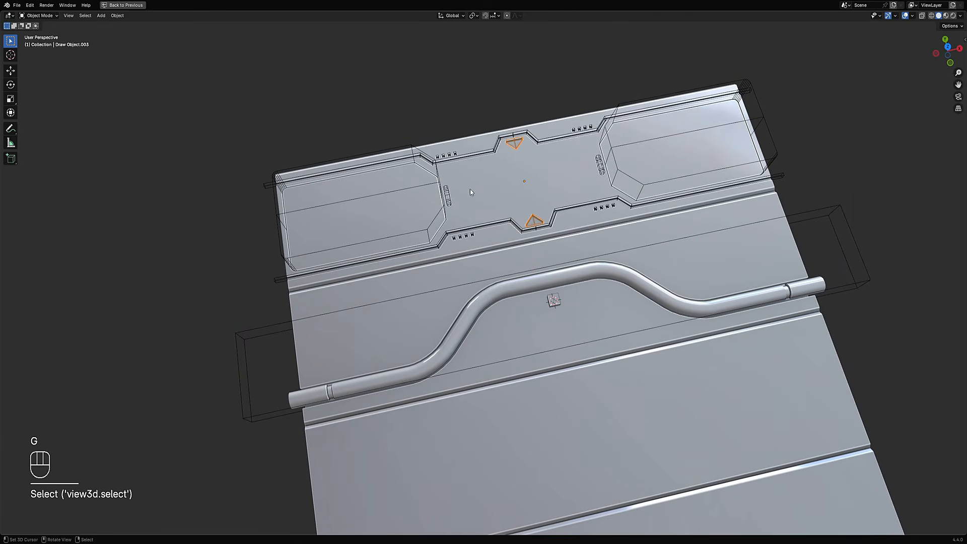
middle_click_drag(561, 251, 551, 223, "alt")
scroll(519, 209, "up", 2)
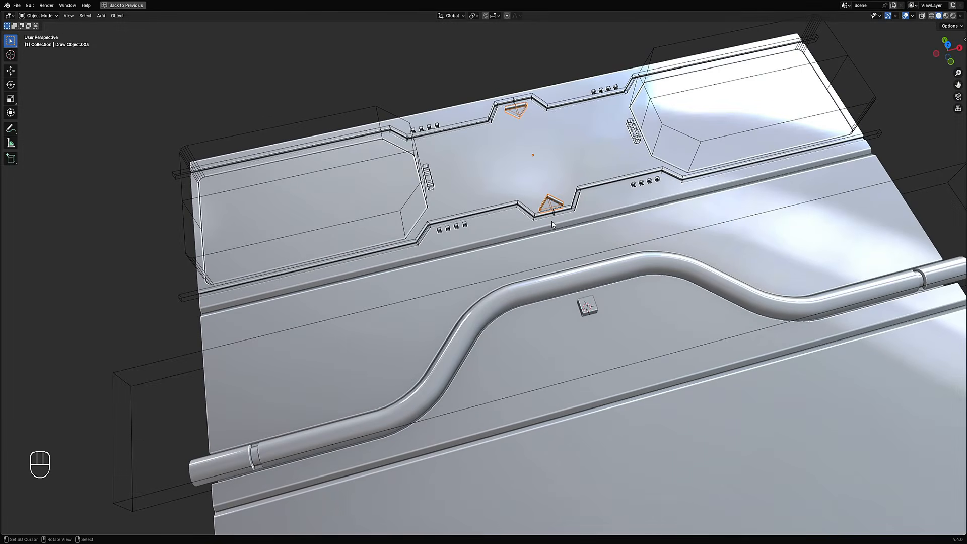
Select the first strip's outline groove cutter, hide the boolean cutters with Hide/Show, and undo the hiding
left_click(550, 213)
key("shift+ctrl+x")
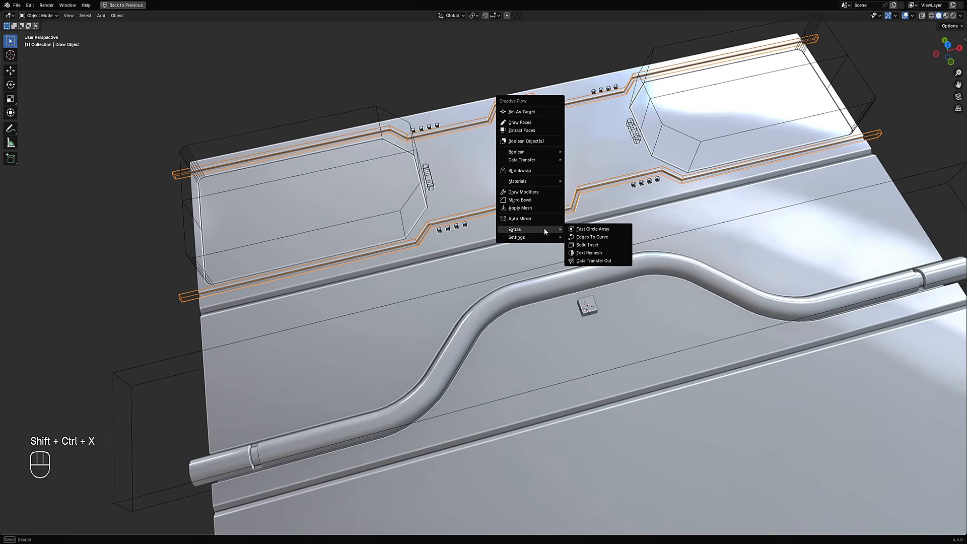
mouse_move(534, 151)
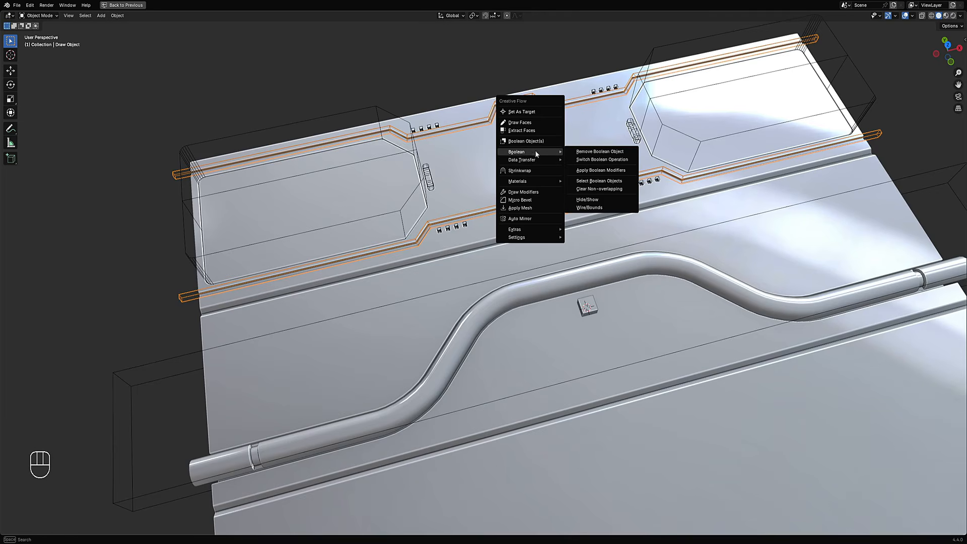
left_click(597, 203)
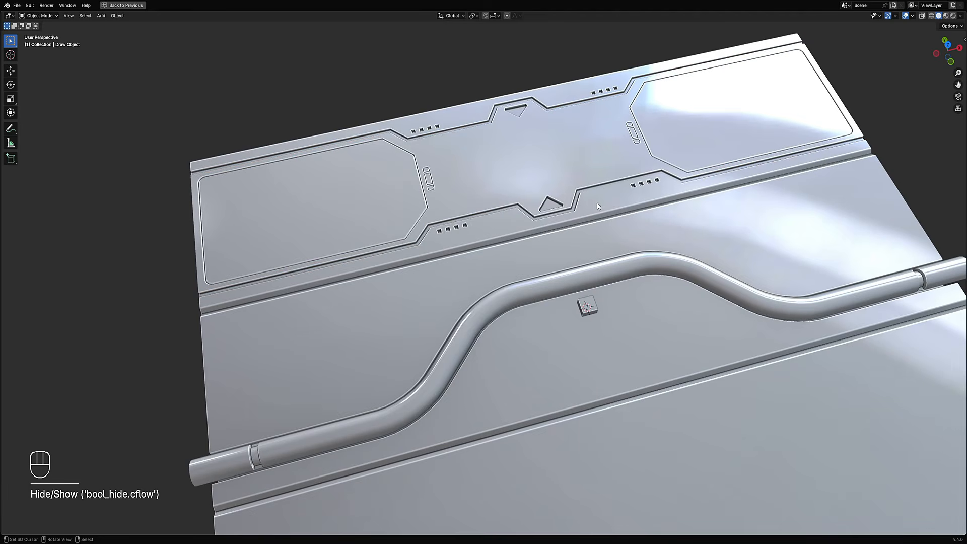
key("ctrl+z")
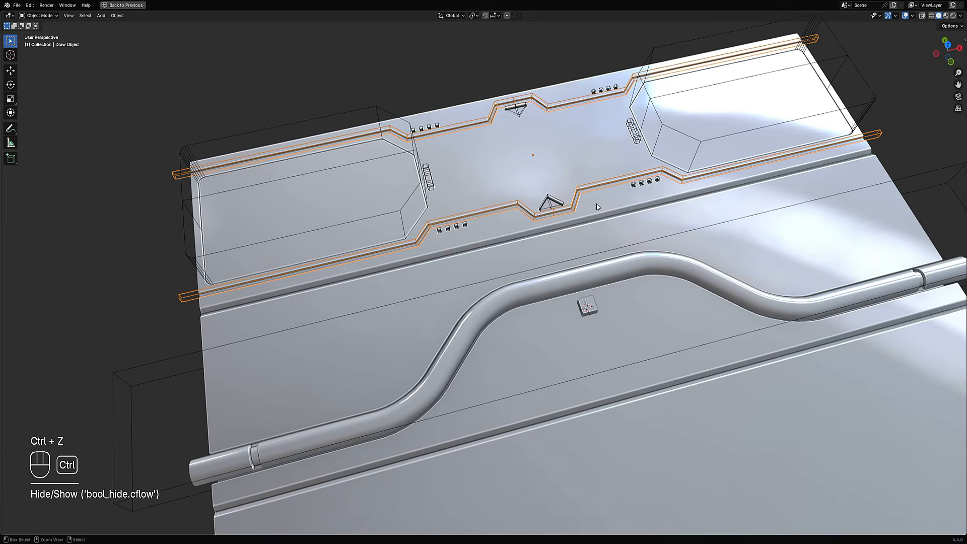
Select the pipe's boolean cutter, run Boolean Hide/Show from it, and undo the change
left_click(576, 260)
key("ctrl+shift+x")
mouse_move(581, 231)
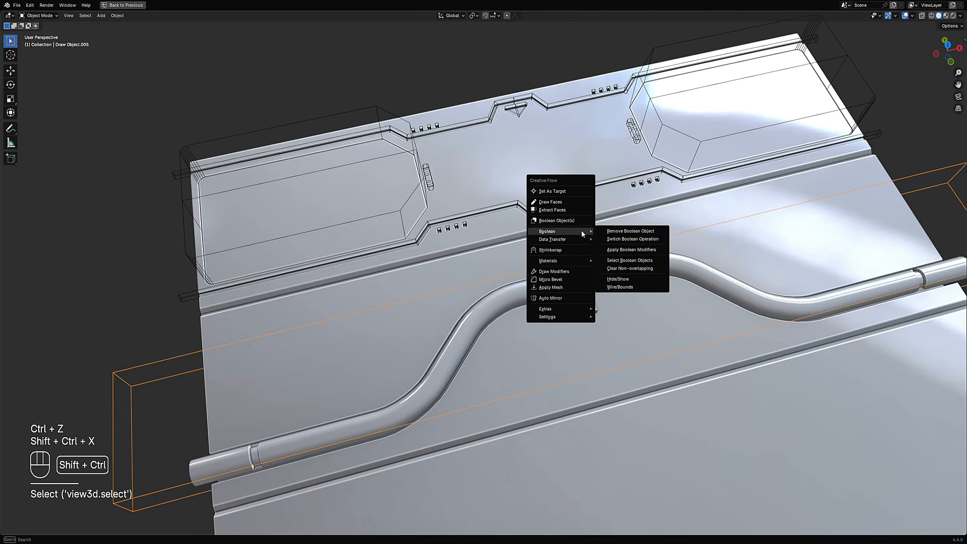
left_click(619, 279)
key("F9")
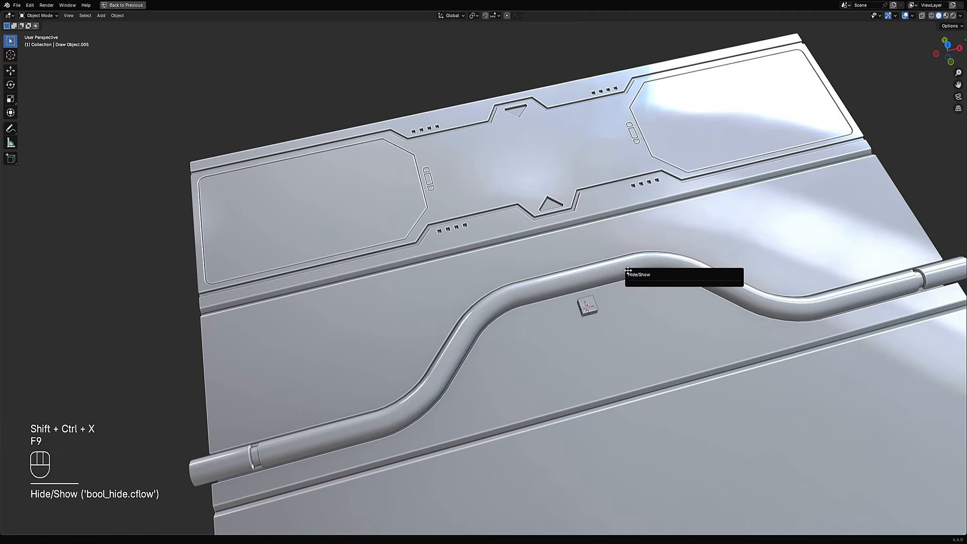
key("ctrl+z")
Review the Boolean operations offered for the pipe's cutter and examine the sheet's strips from above and at an angle
key("ctrl+shift+x")
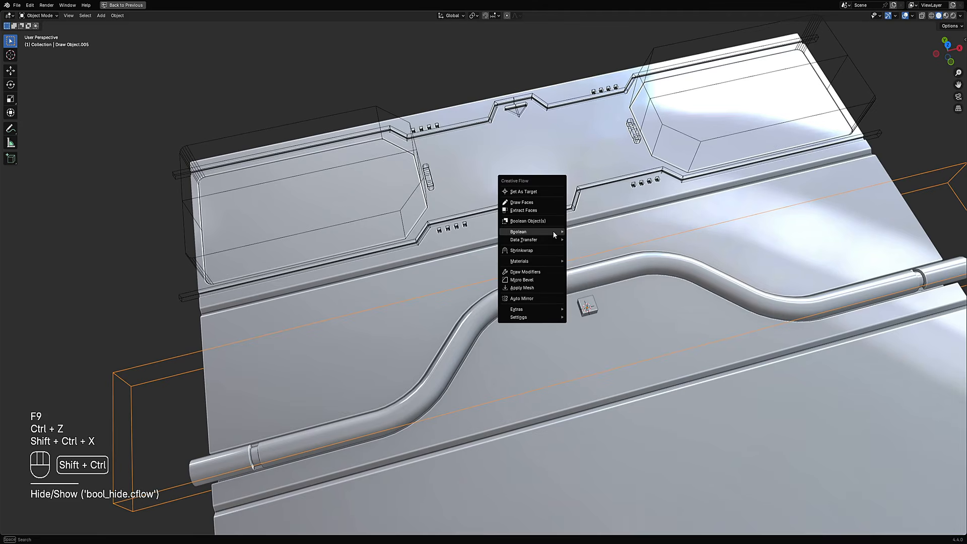
mouse_move(553, 232)
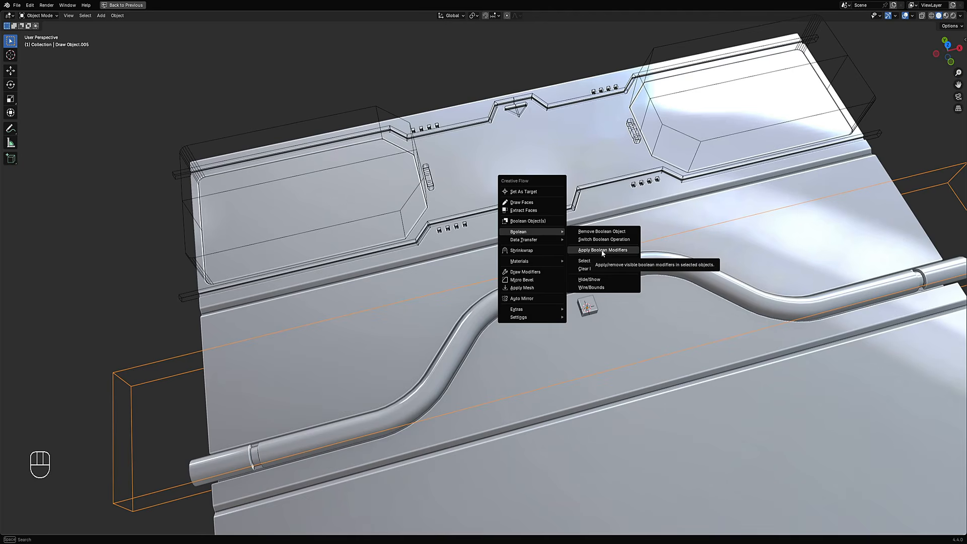
scroll(529, 270, "down", 6)
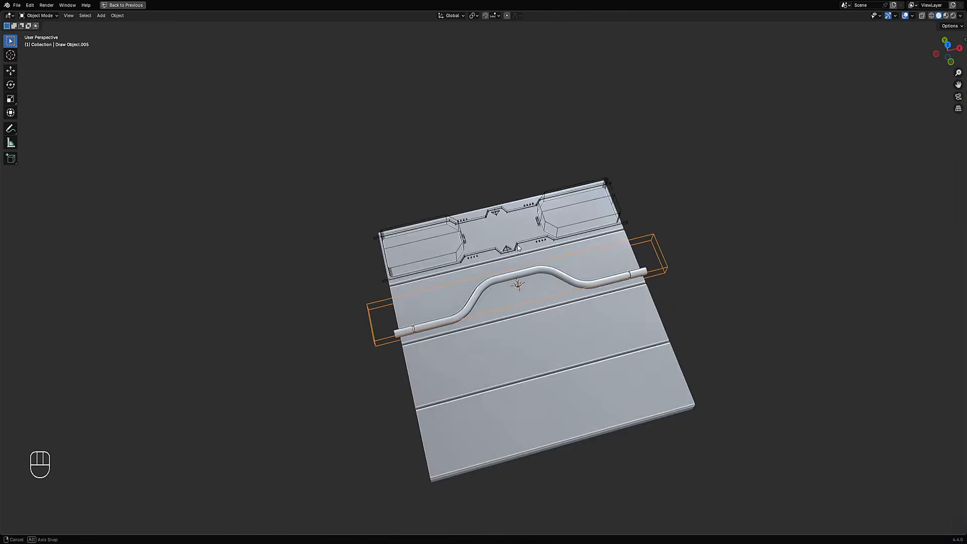
middle_click_drag(511, 242, 506, 265, "alt")
scroll(506, 265, "up", 4)
scroll(506, 267, "up", 2)
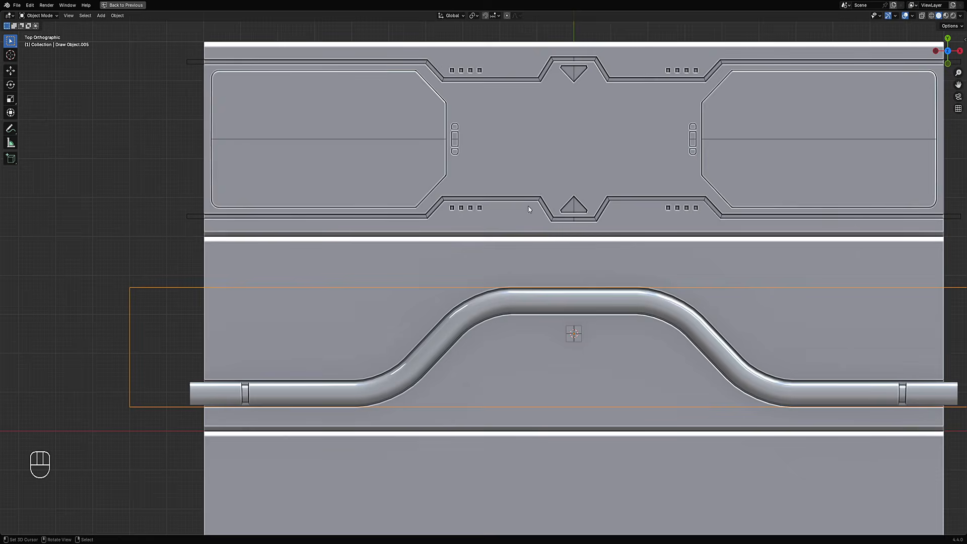
mouse_move(554, 209)
middle_mouse_down()
mouse_move(558, 162)
mouse_move(553, 214)
middle_mouse_up()
scroll(556, 190, "down", 5)
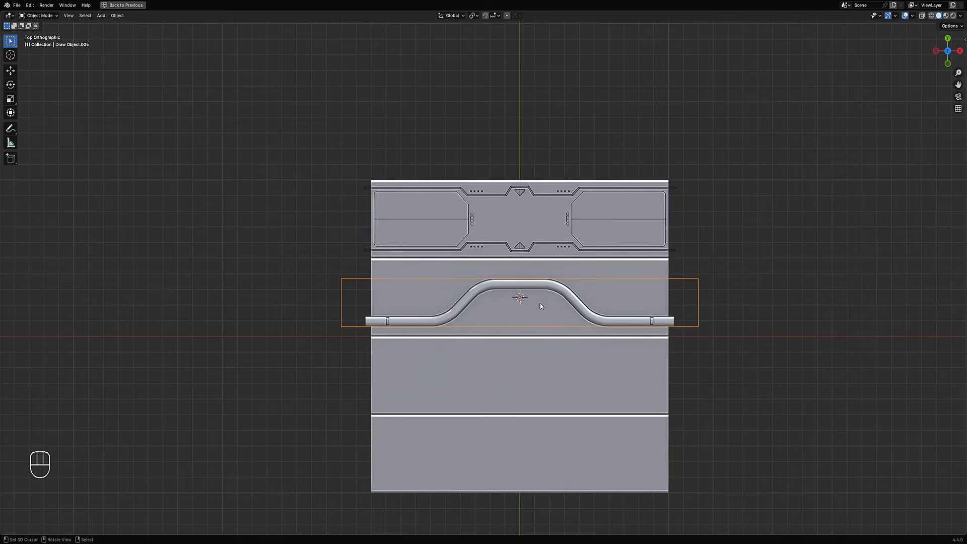
scroll(540, 306, "up", 5)
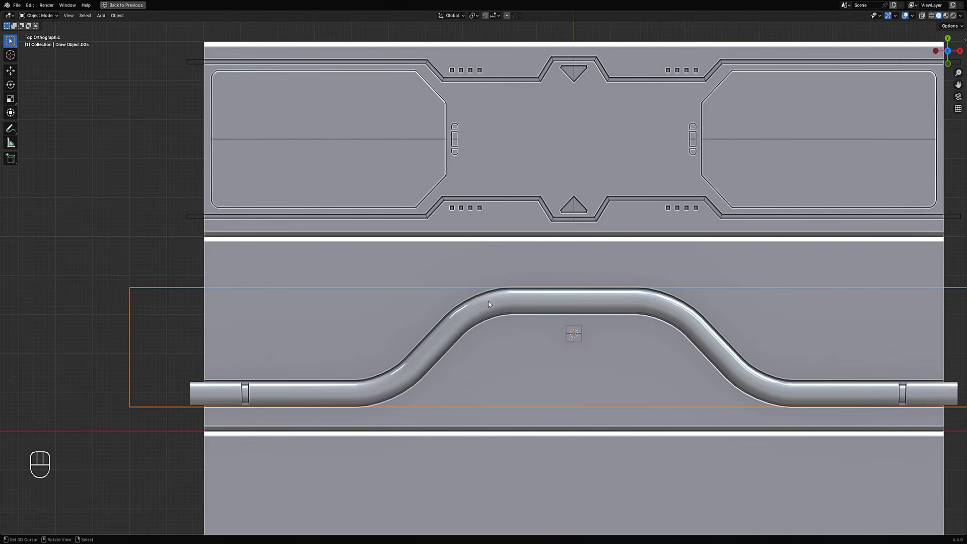
middle_click_drag(563, 273, 554, 227)
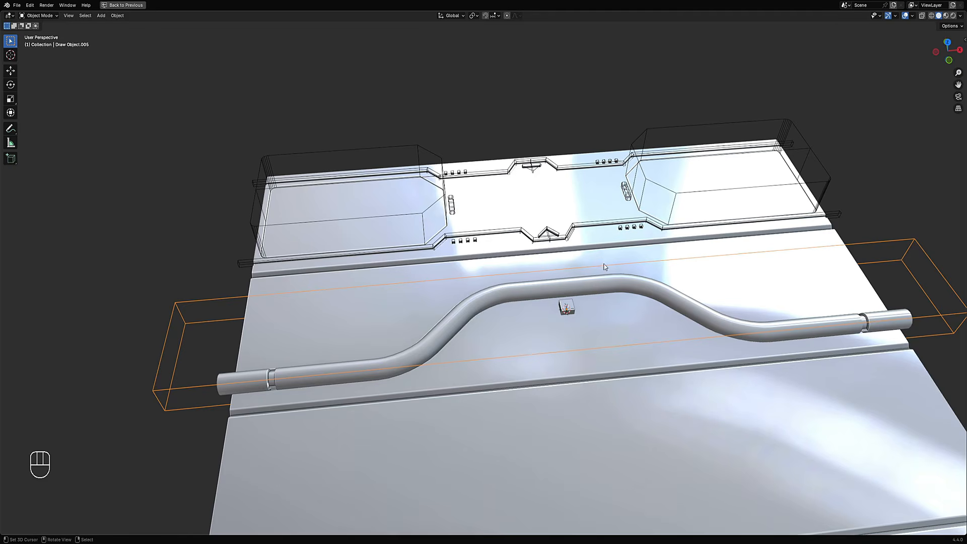
Trace an annotation along the pipe's raised middle section in top view and clear it
key("KP_7")
scroll(566, 304, "up", 4)
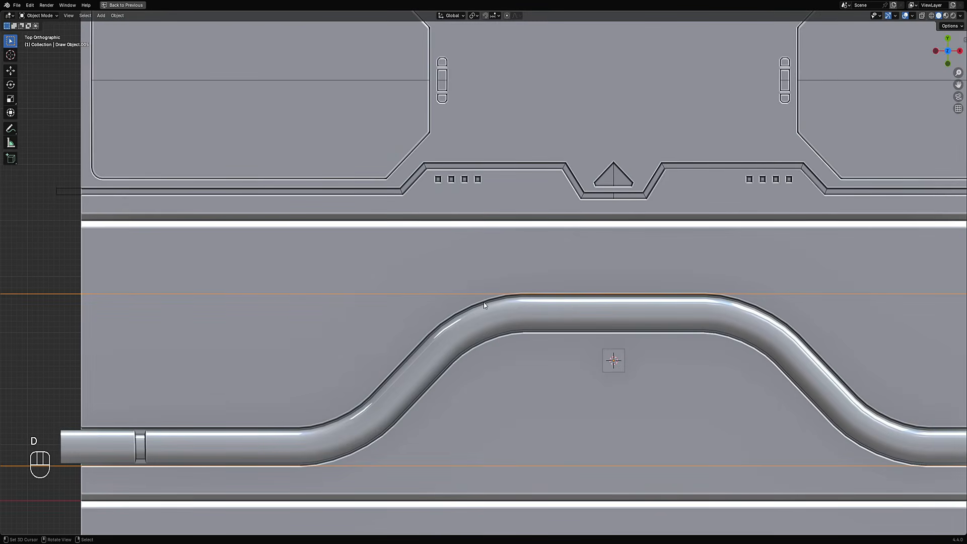
mouse_move(485, 300)
left_mouse_down()
mouse_move(517, 288)
mouse_move(627, 291)
left_mouse_up()
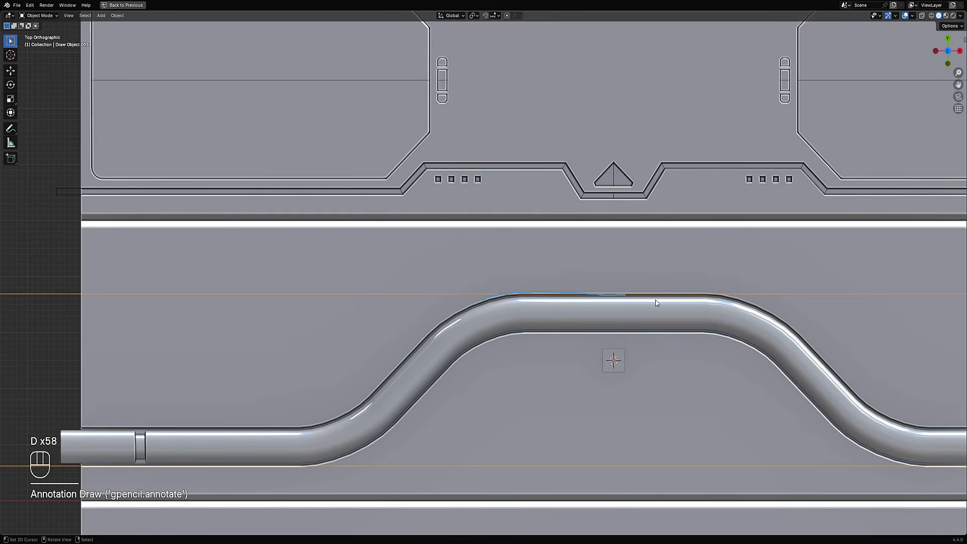
mouse_move(590, 301)
right_mouse_down()
mouse_move(620, 292)
mouse_move(312, 356)
right_mouse_up()
scroll(414, 255, "down", 2)
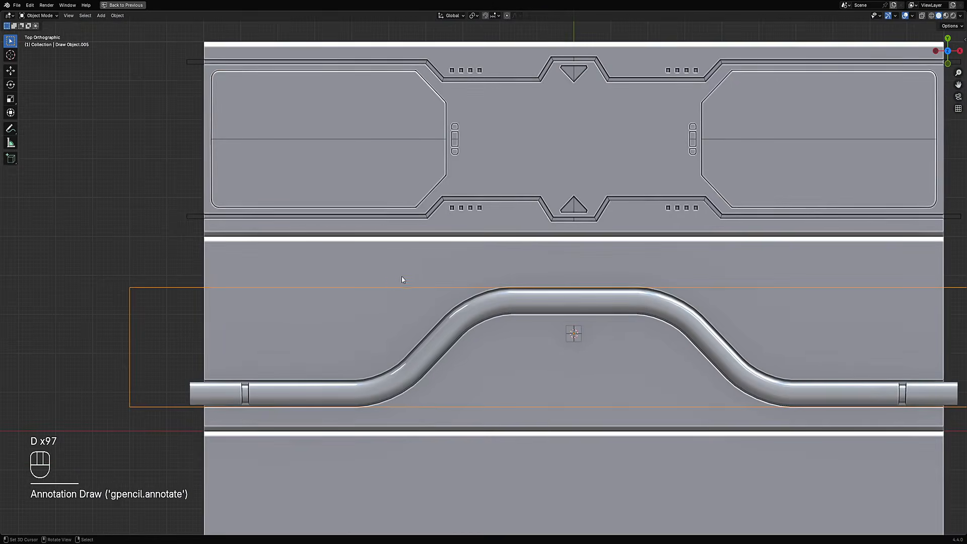
Draw a narrow X-mirrored box with Draw Faces, centred just above the pipe's raised middle section, and give it depth
left_click(353, 293)
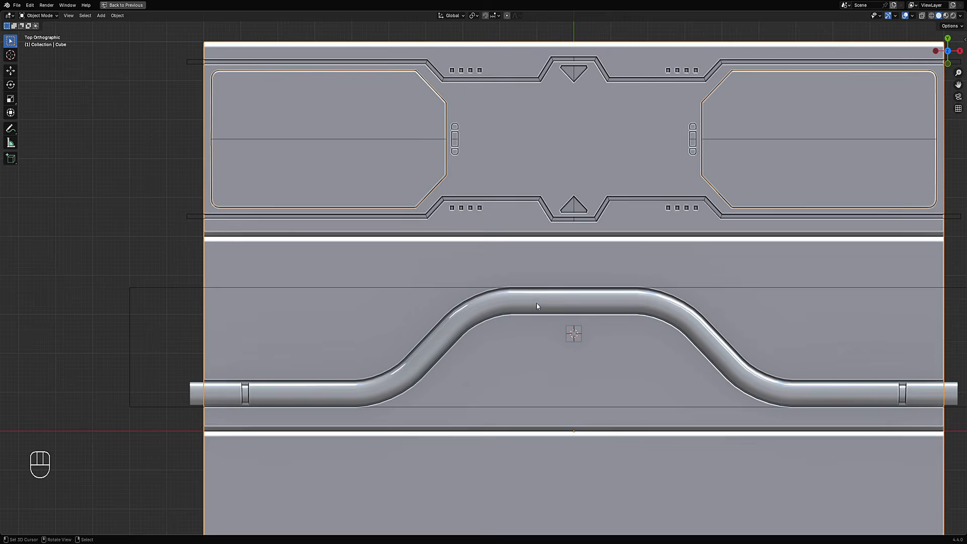
left_click(547, 310)
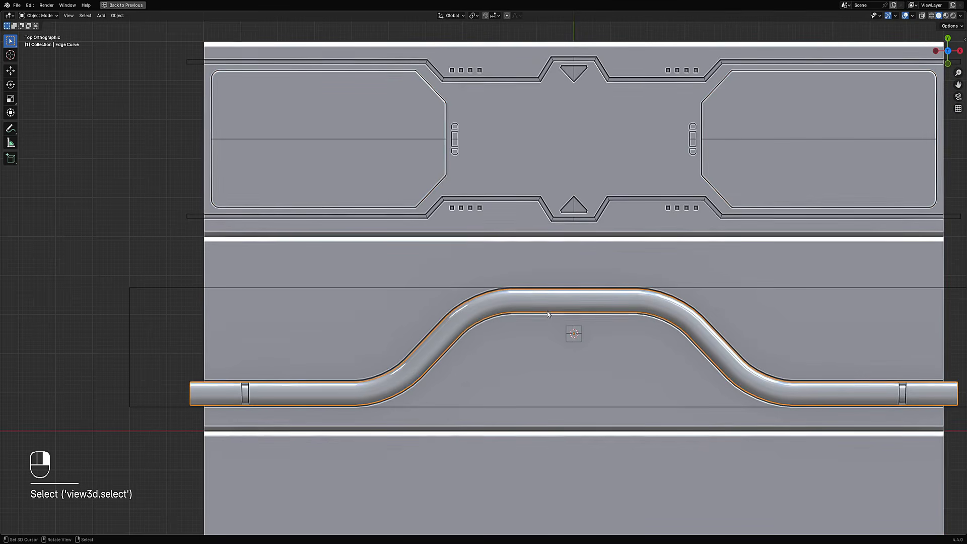
right_click(566, 336)
middle_click_drag(606, 372, 539, 339, "shift")
scroll(506, 291, "up", 3)
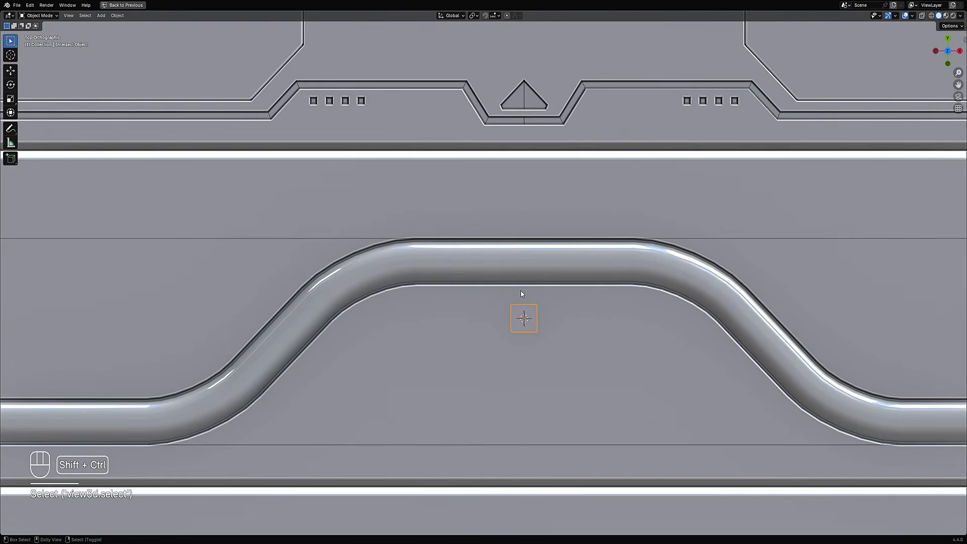
key("shift+ctrl+x")
left_click(505, 261)
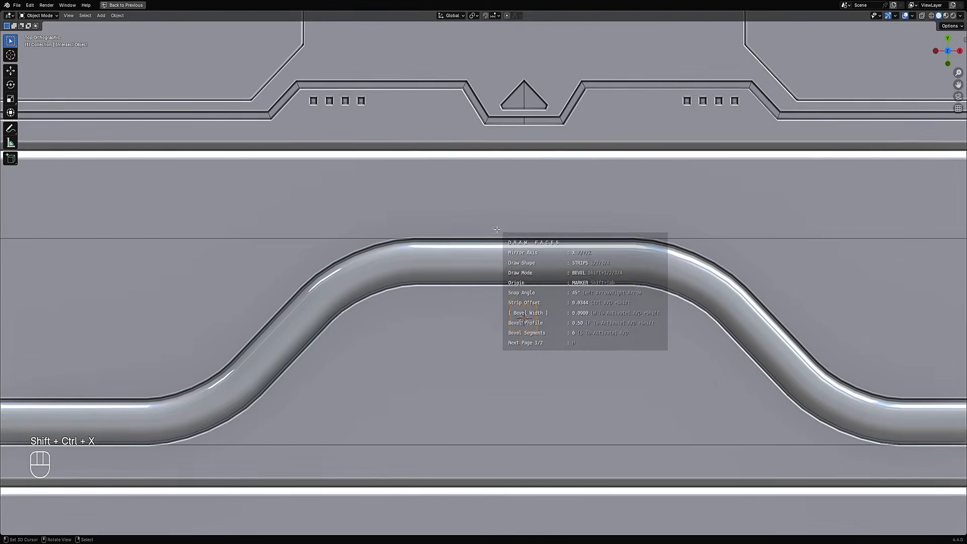
key("1")
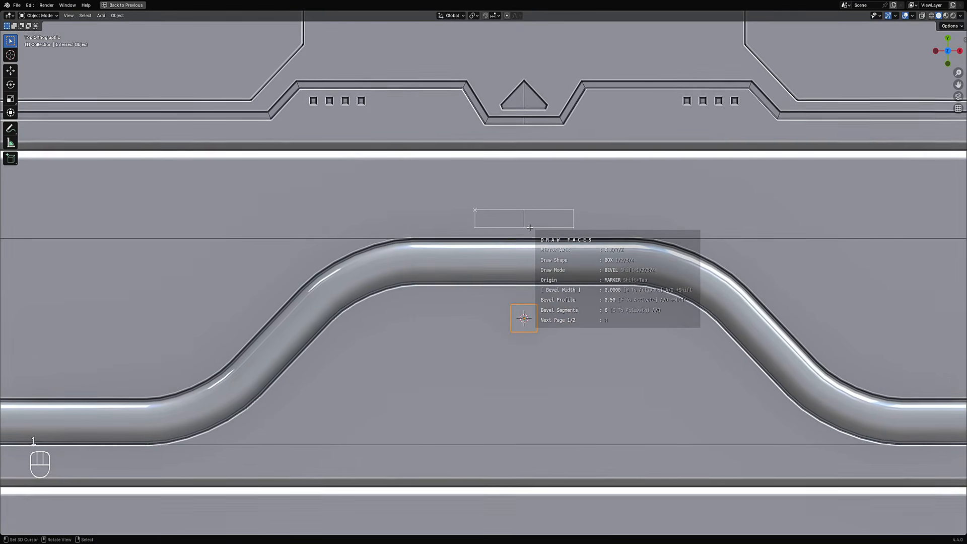
key("space")
key("space")
Split the new box with two mirrored gaps by beveling a loop cut in each half and deleting the resulting faces
middle_click_drag(530, 227, 497, 212)
key("Tab")
key("ctrl+r")
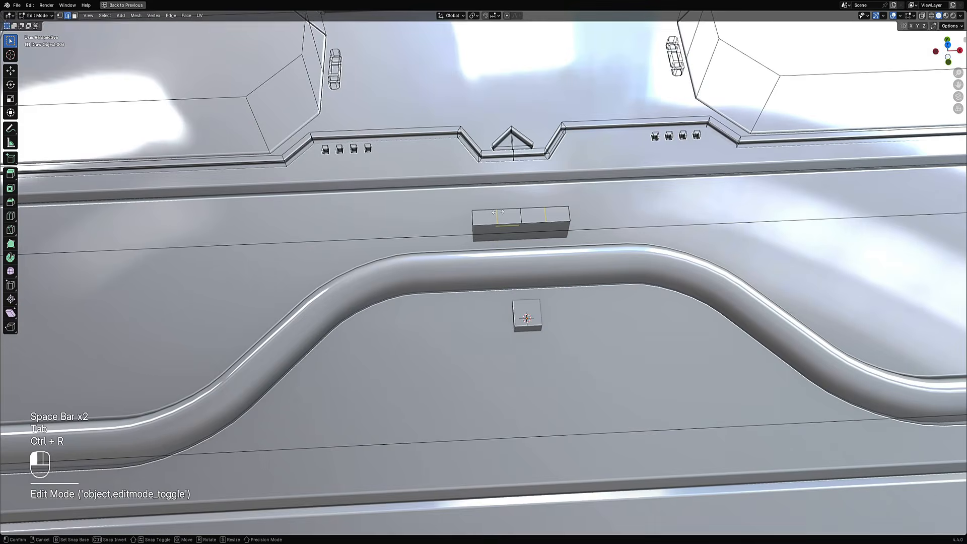
left_click(498, 212)
key("ctrl+b")
left_click(537, 218)
key("x")
key("f")
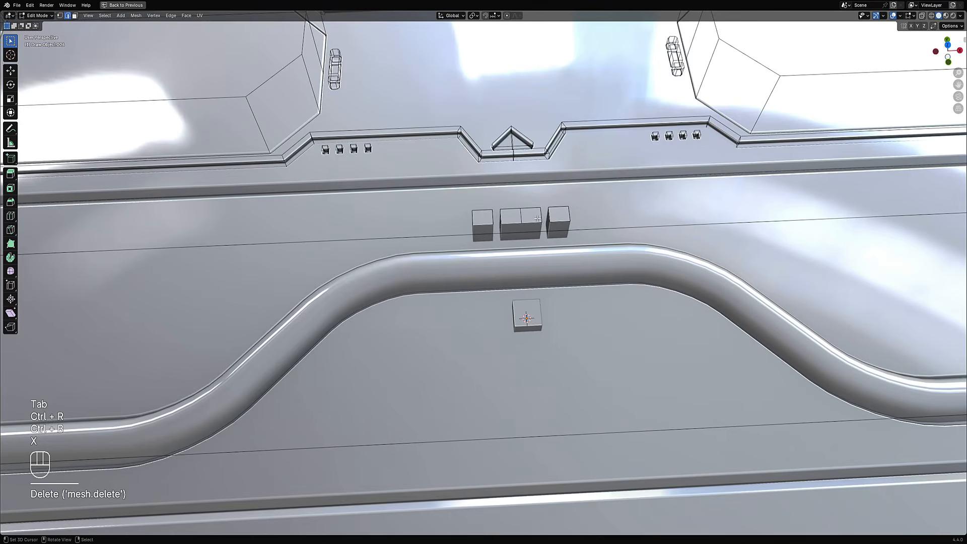
key("Tab")
middle_click_drag(537, 218, 589, 222)
key("Tab")
key("Tab")
key("Tab")
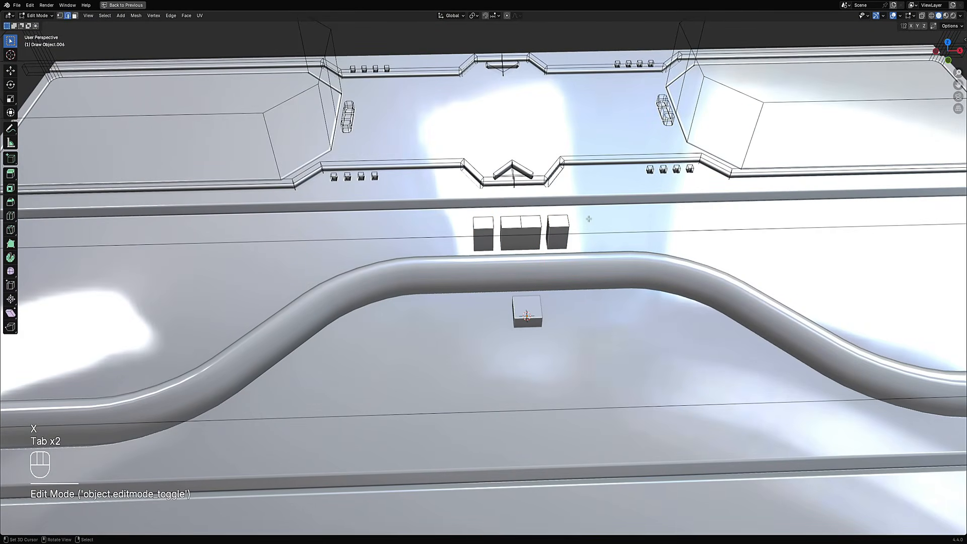
Bevel the corner vertices of the two mirrored outer blocks above the pipe by about 0.0055 m
scroll(588, 219, "up", 3)
key("Tab")
middle_click_drag(469, 190, 513, 212)
key("Tab")
key("1")
right_click(470, 166)
right_click(472, 190, "shift")
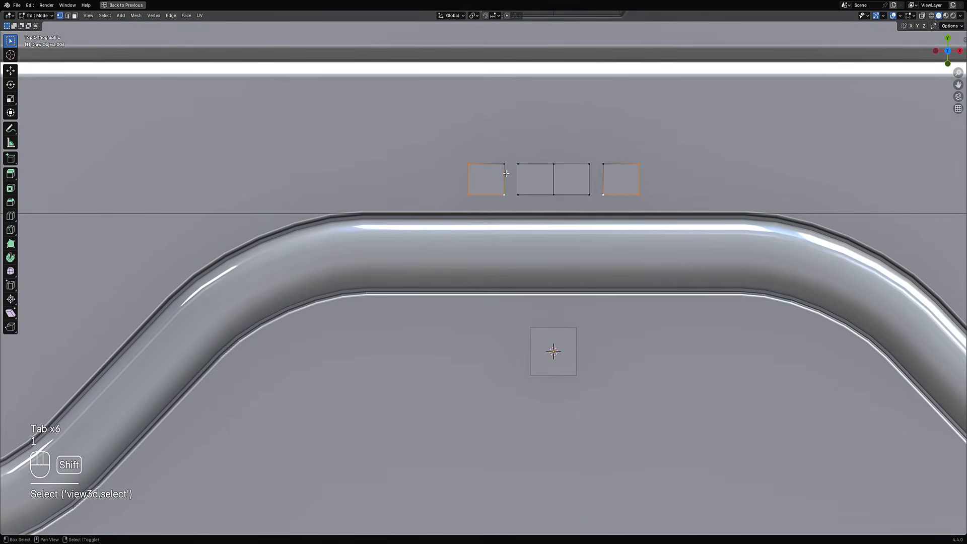
key("ctrl+shift+b")
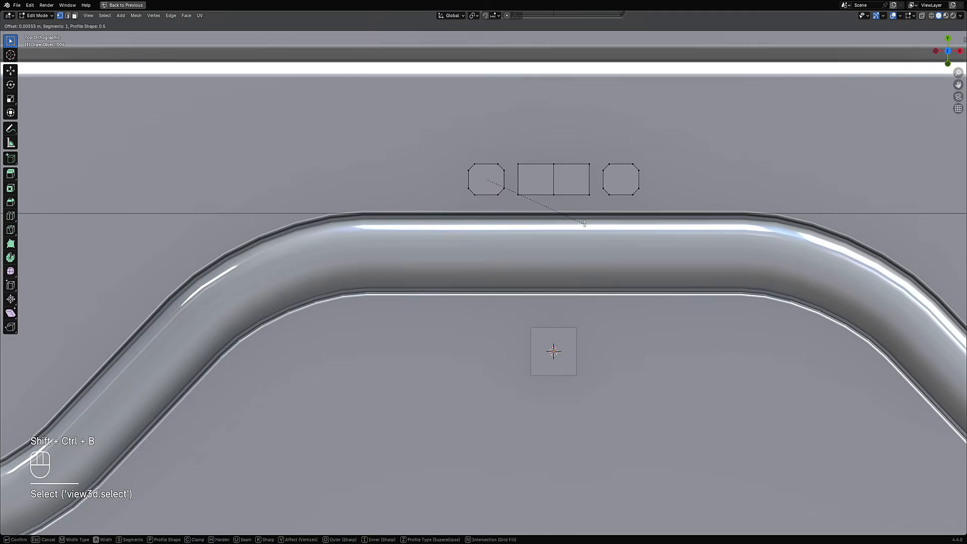
left_click(585, 225)
Try insetting the outer blocks' top faces by about 0.006 m and deleting the inner faces
right_click(517, 164)
right_click(517, 195, "shift")
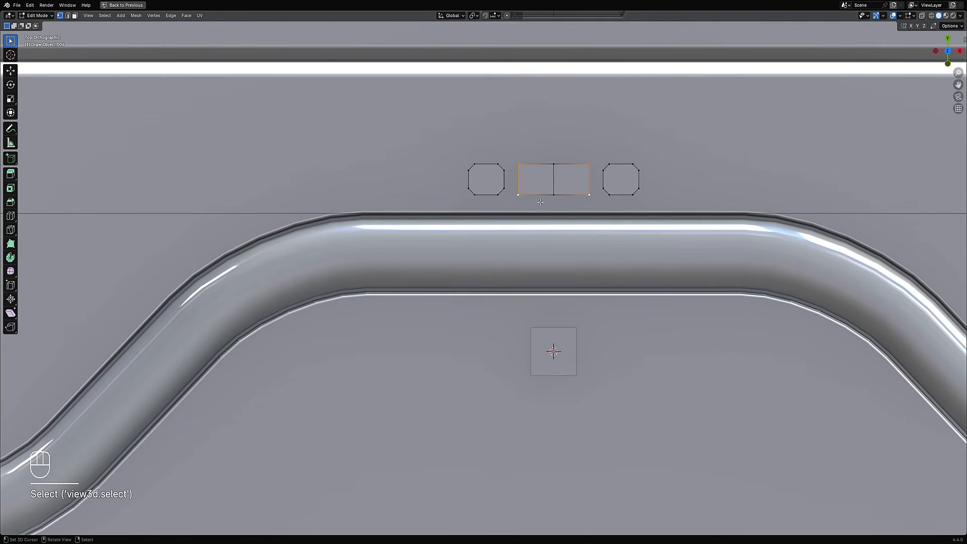
key("Tab")
scroll(545, 213, "down", 6)
scroll(551, 248, "up", 6)
key("Tab")
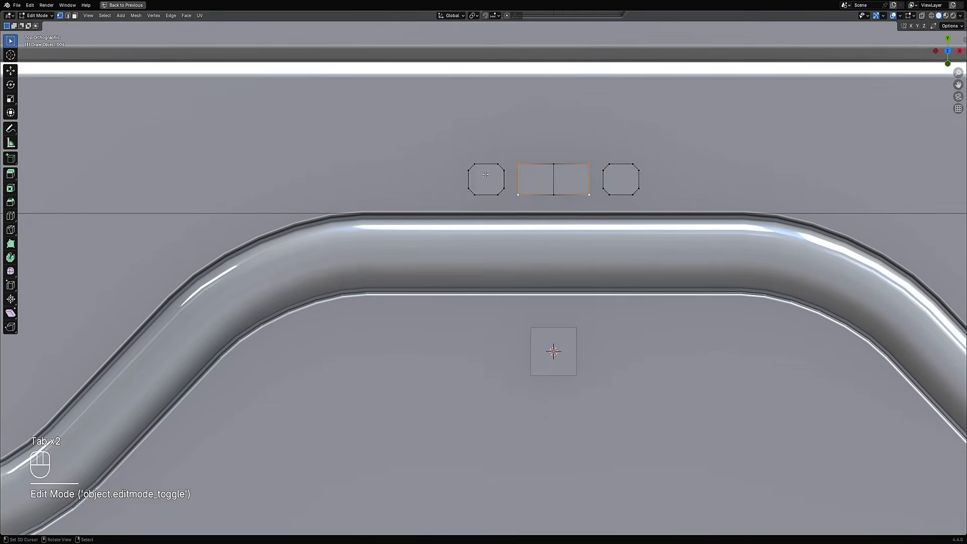
key("3")
scroll(526, 126, "up", 2)
key("i")
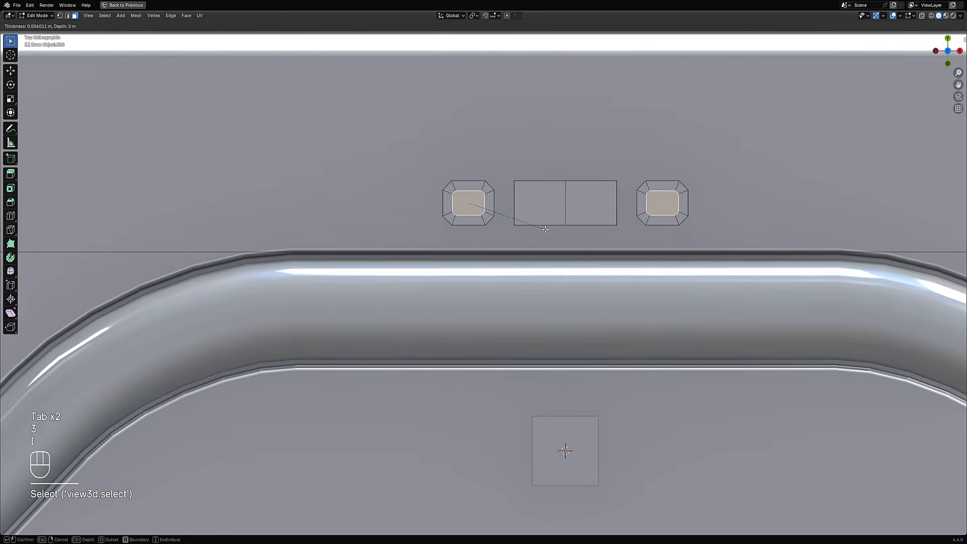
left_click(545, 230)
key("x")
key("f")
Try a Boolean Slice of the small blocks into the trim sheet, with the sheet as the active object
key("Tab")
scroll(545, 231, "down", 5)
key("ctrl+shift+x")
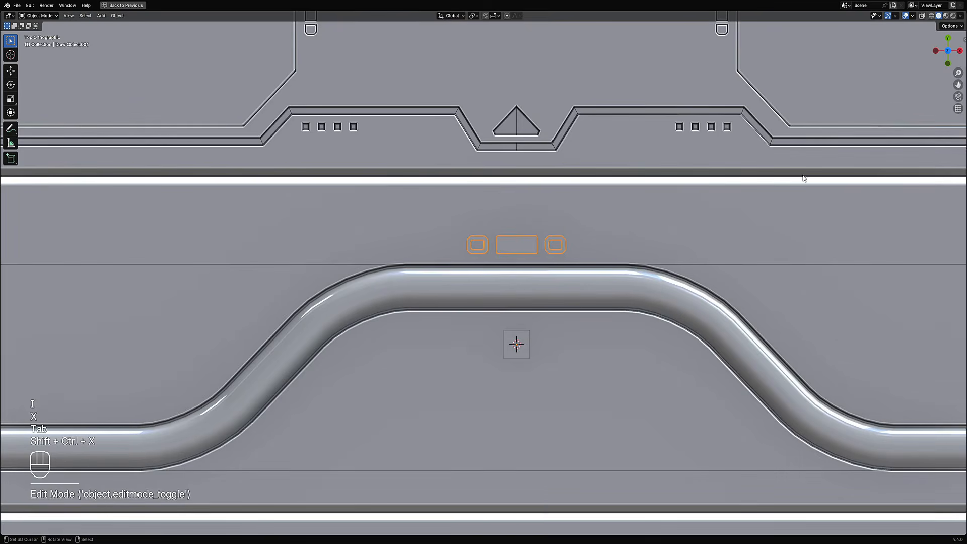
right_click(663, 222, "shift")
middle_click_drag(663, 221, 672, 167)
scroll(550, 234, "down", 1)
middle_click_drag(547, 236, 550, 231)
key("ctrl+shift+x")
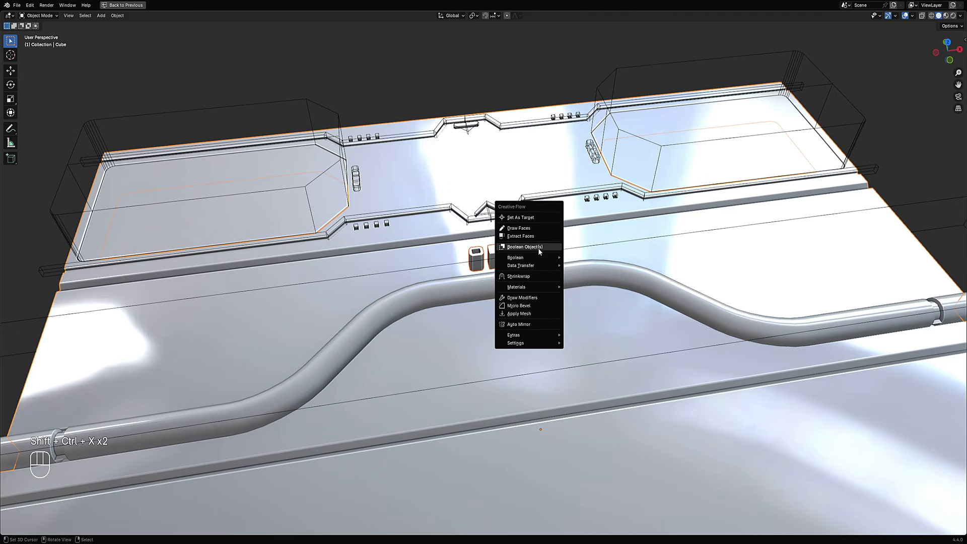
left_click(537, 246)
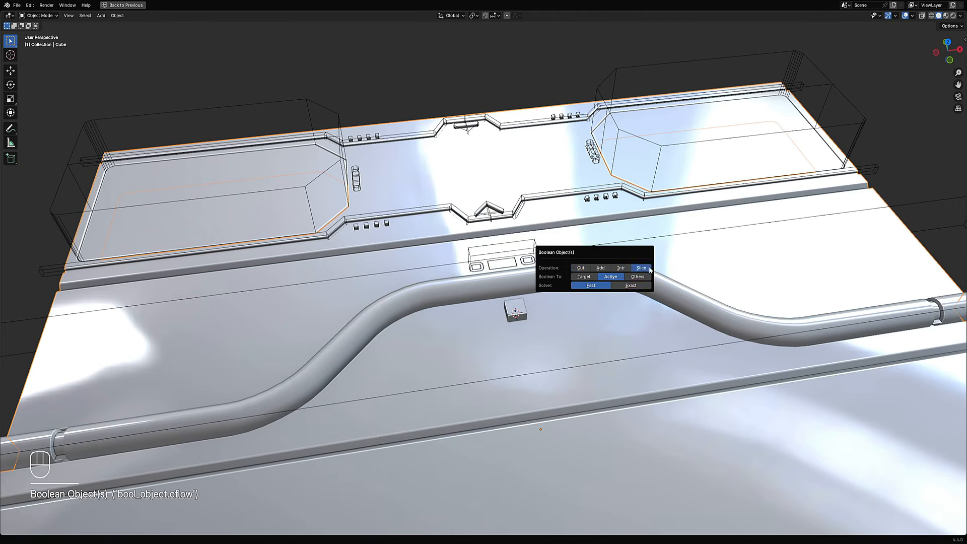
Inspect the sliced details above the pipe in top view with overlays hidden, up close and from a distance
middle_click_drag(635, 259, 614, 250, "alt")
key("shift+alt+z")
scroll(613, 250, "up", 8)
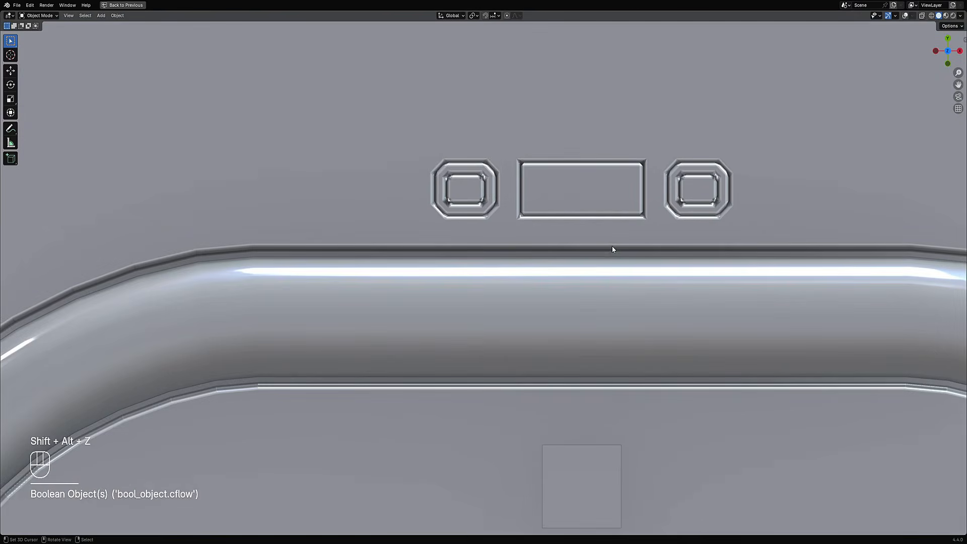
scroll(609, 245, "down", 8)
scroll(608, 244, "up", 4)
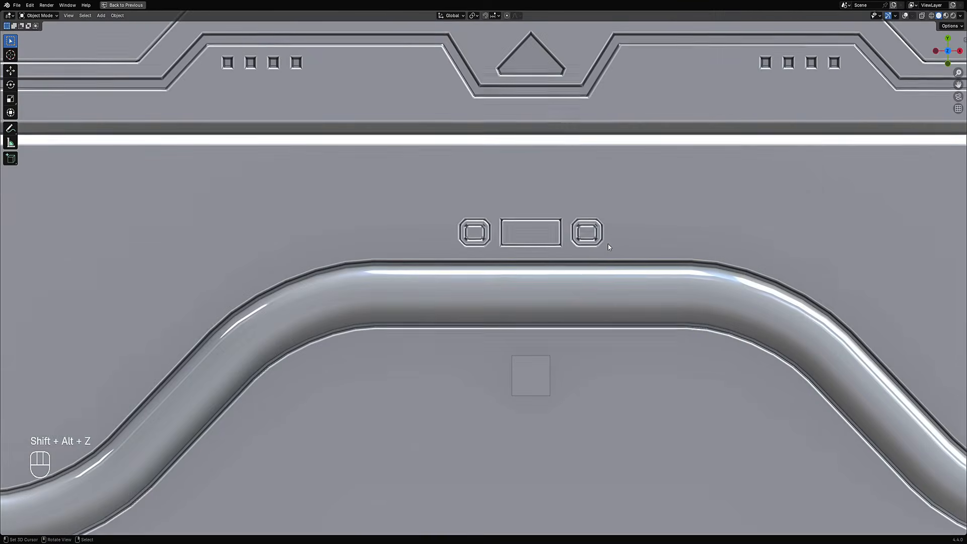
scroll(607, 246, "up", 6)
middle_click_drag(444, 132, 446, 224, "shift")
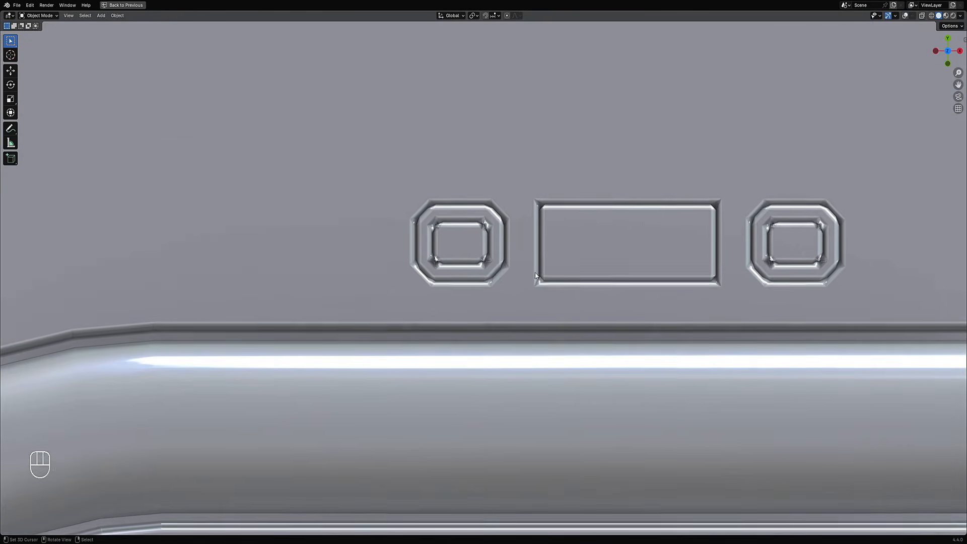
scroll(446, 225, "up", 5)
scroll(472, 231, "down", 10)
Undo the slice, the face deletion and the inset on the outer blocks, and show the overlays again
key("ctrl+z")
key("ctrl+z")
key("ctrl+z")
key("ctrl+z")
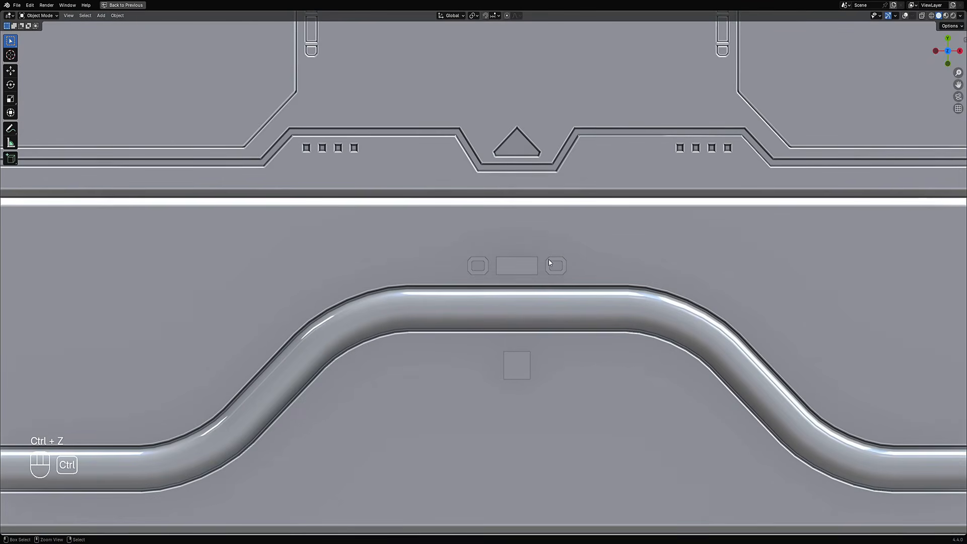
key("ctrl+z")
key("shift+alt+z")
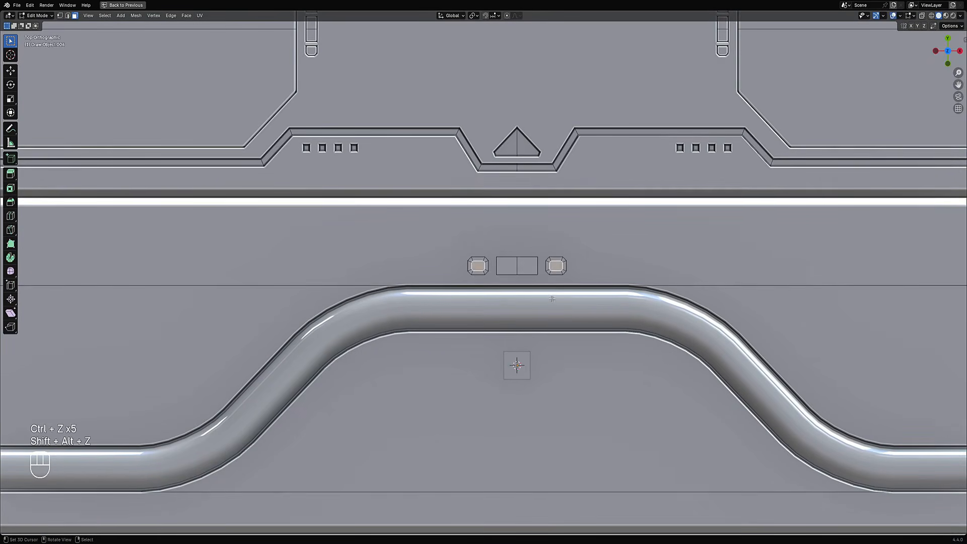
middle_click_drag(548, 260, 556, 277)
key("ctrl+z")
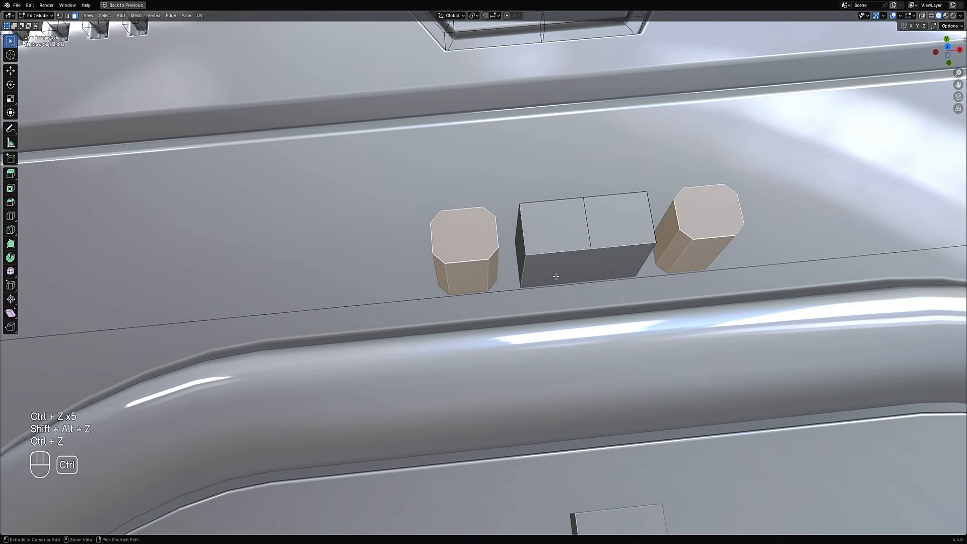
Boolean the three solid blocks into the trim sheet with the Slice operation, Boolean To Active and the Fast solver
key("alt+a")
key("3")
right_click(473, 244)
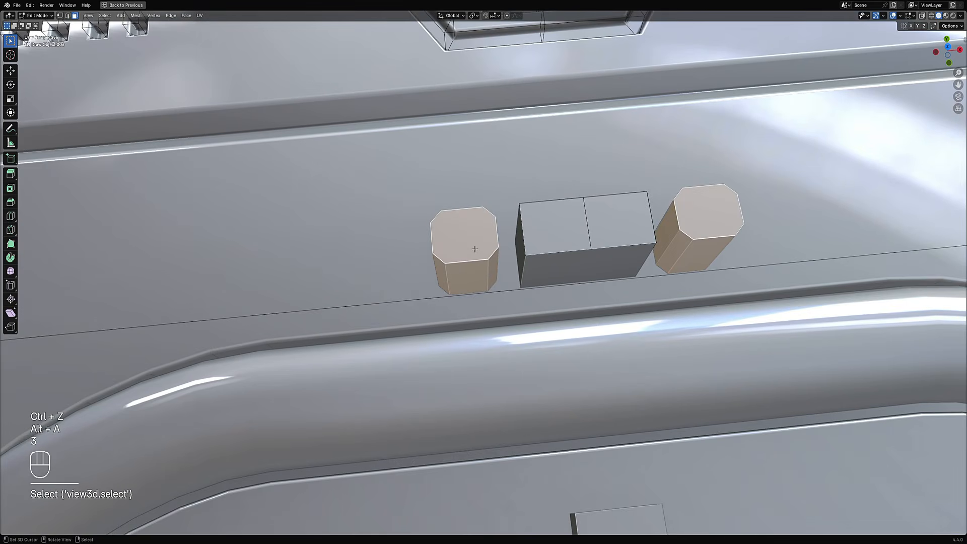
key("Tab")
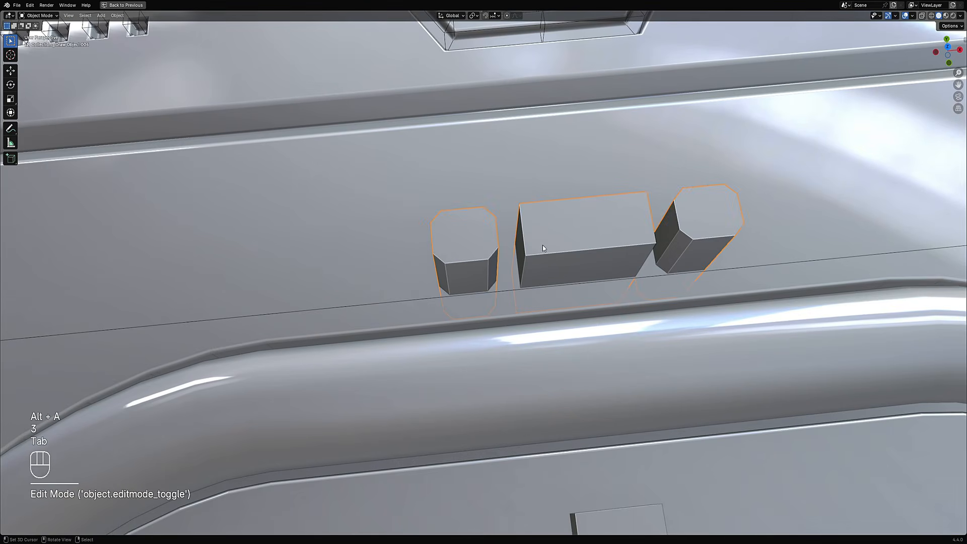
scroll(569, 237, "down", 2)
right_click(677, 196, "shift")
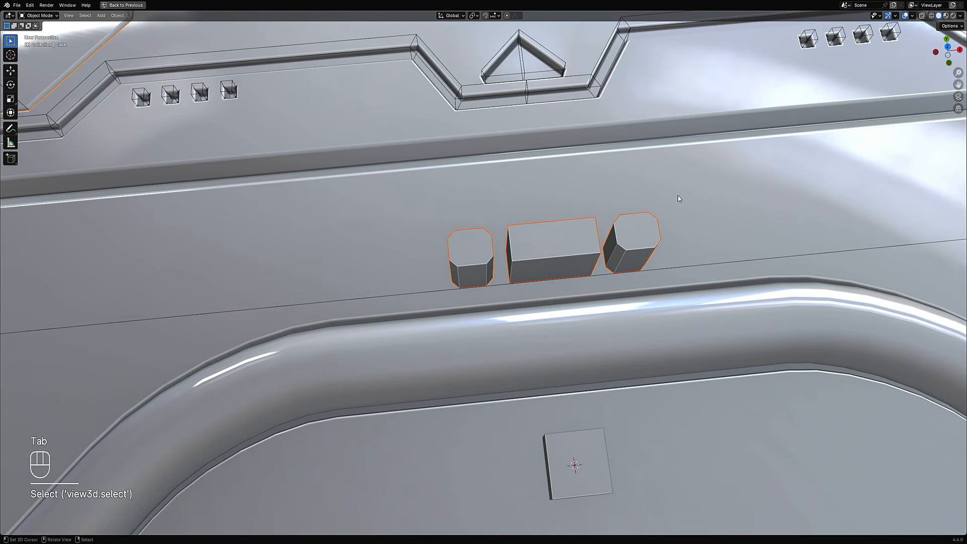
scroll(676, 196, "down", 7)
scroll(600, 213, "up", 5)
key("ctrl+shift+x")
left_click(599, 213)
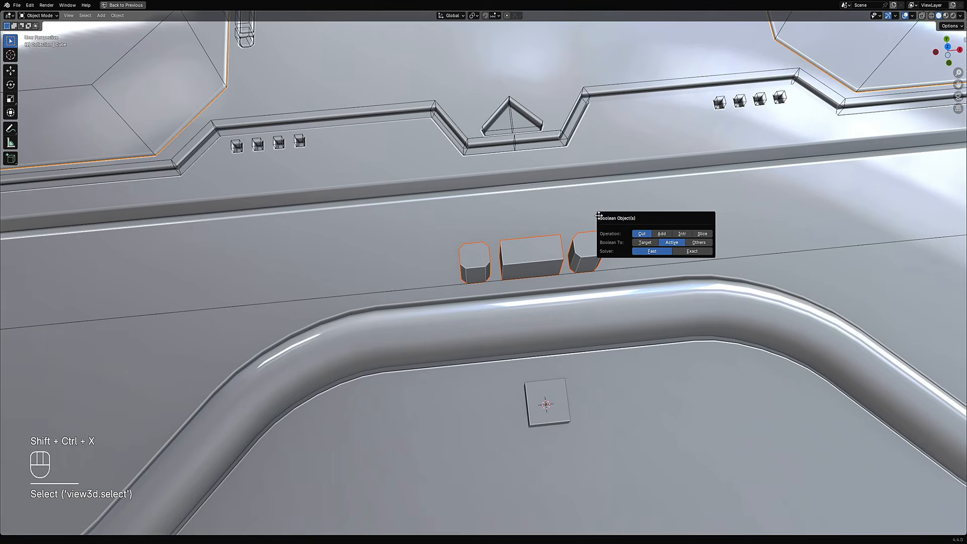
left_click(643, 234)
key("F9")
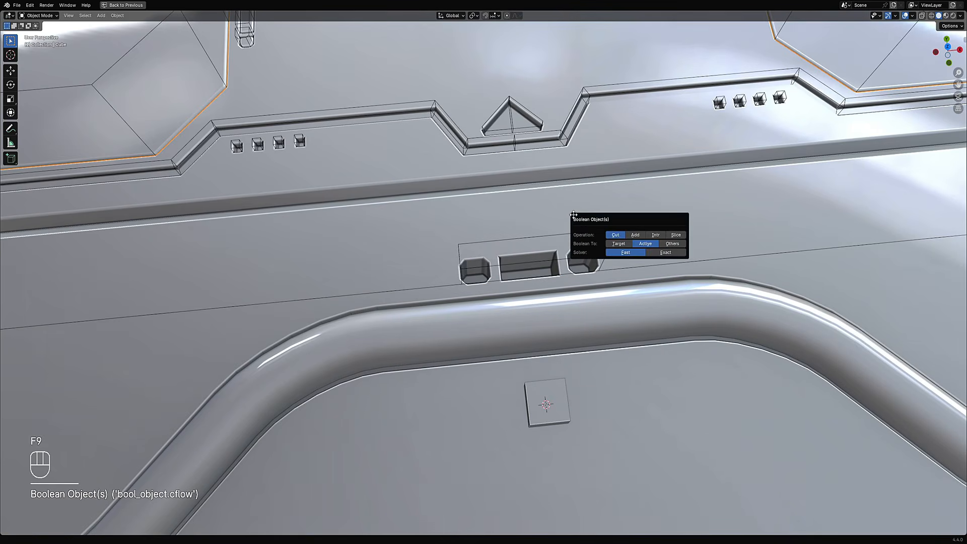
key("F9")
left_click(668, 241)
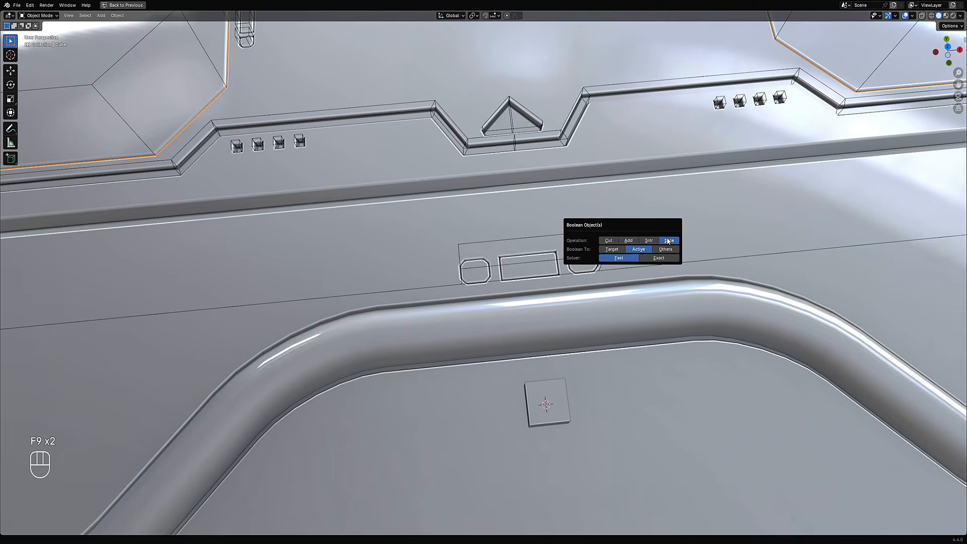
Examine the sliced blocks and the sheet's strips in top view with overlays hidden
scroll(493, 280, "down", 7)
key("shift+alt+z")
middle_click_drag(493, 280, 537, 287, "alt")
scroll(536, 288, "up", 4)
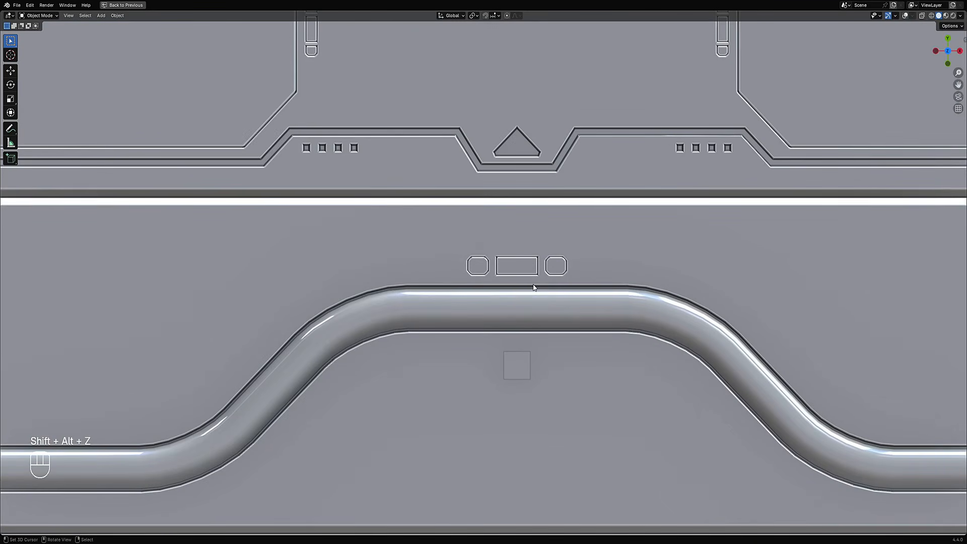
scroll(532, 273, "down", 6)
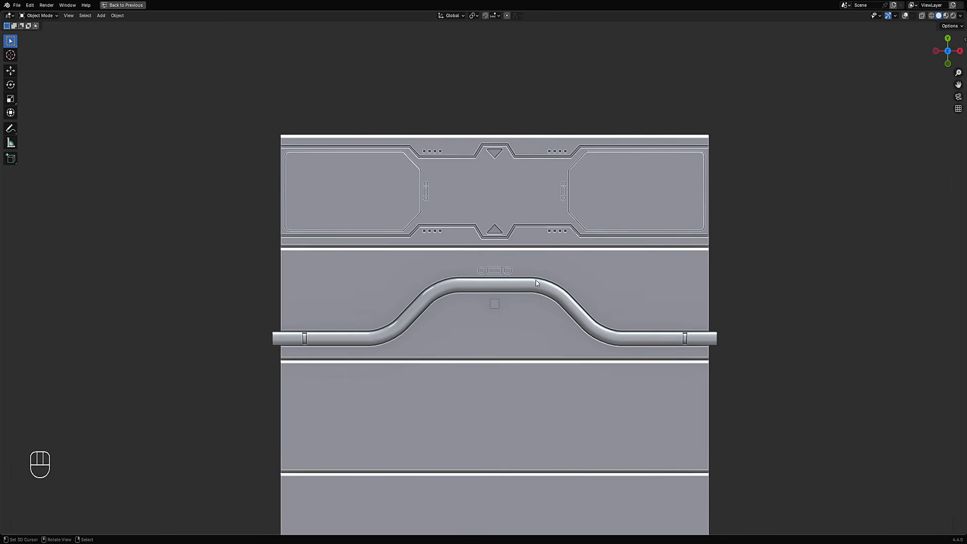
scroll(536, 283, "up", 4)
scroll(534, 280, "down", 4)
middle_click_drag(386, 306, 408, 265, "shift")
Show the overlays, select the small square box below the pipe's raised section and start Draw Faces
key("shift+alt+z")
left_click(521, 264)
scroll(461, 249, "up", 4)
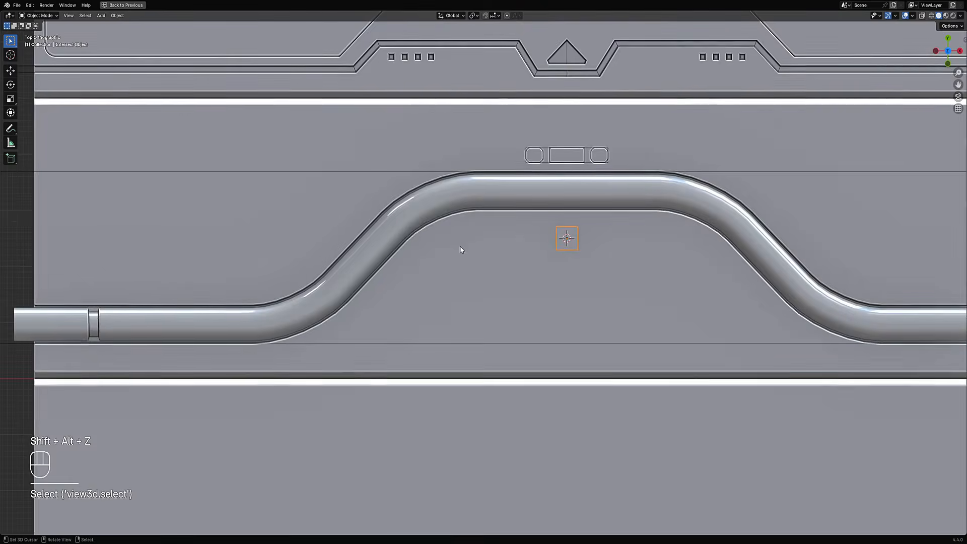
key("shift+ctrl+x")
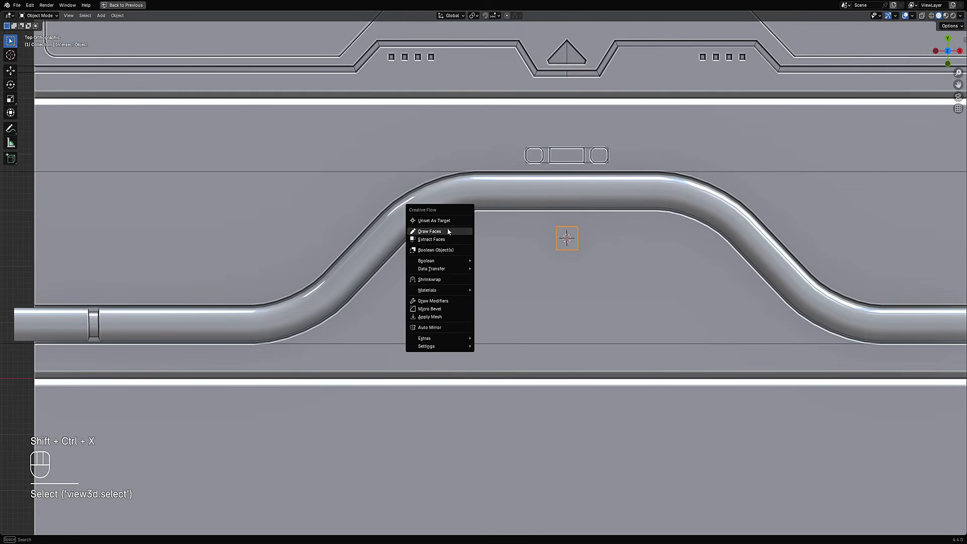
left_click(446, 231)
scroll(524, 325, "down", 4)
mouse_move(524, 325)
middle_mouse_down("shift")
mouse_move(510, 317)
mouse_move(516, 339)
middle_mouse_up("shift")
key("2")
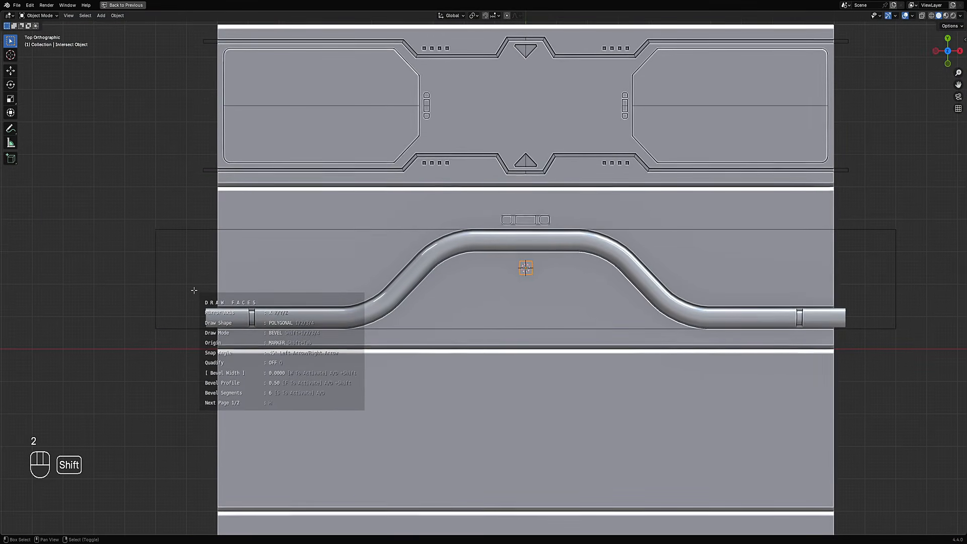
left_click(194, 290)
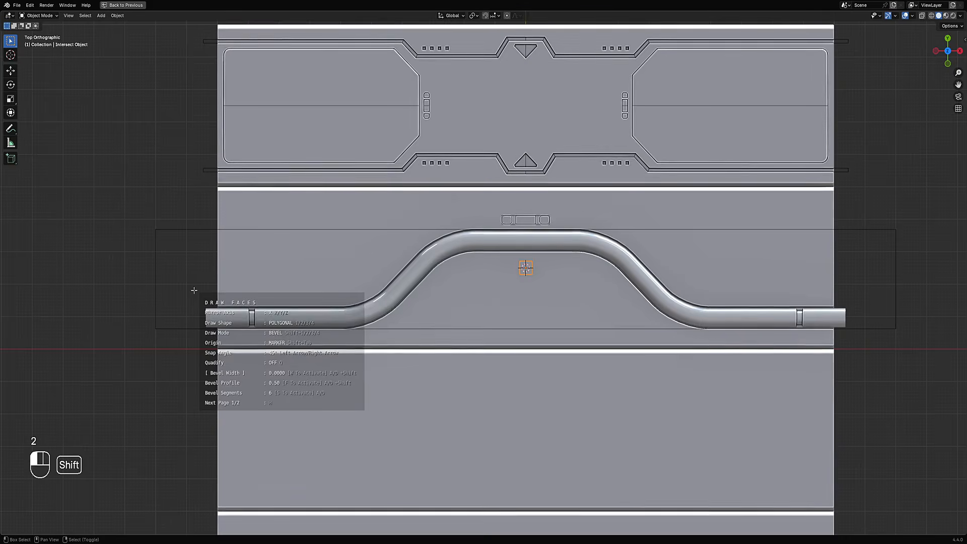
left_click(341, 291)
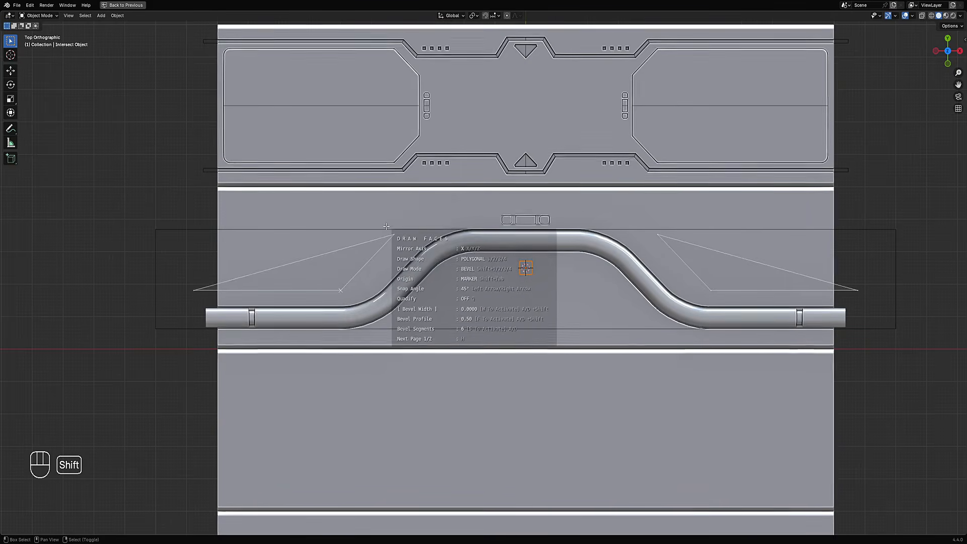
left_click(429, 195)
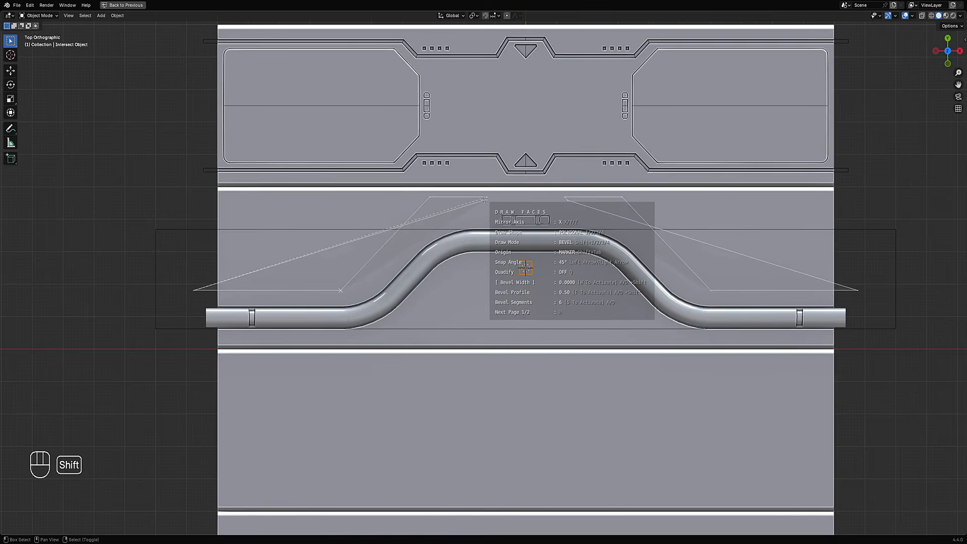
left_click(491, 202)
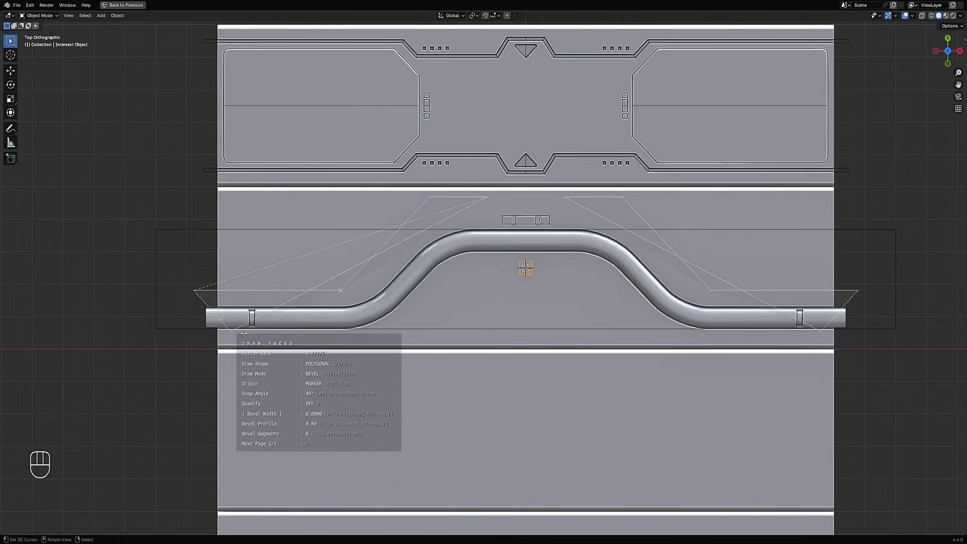
right_click(529, 193, "shift")
right_click(530, 199, "shift")
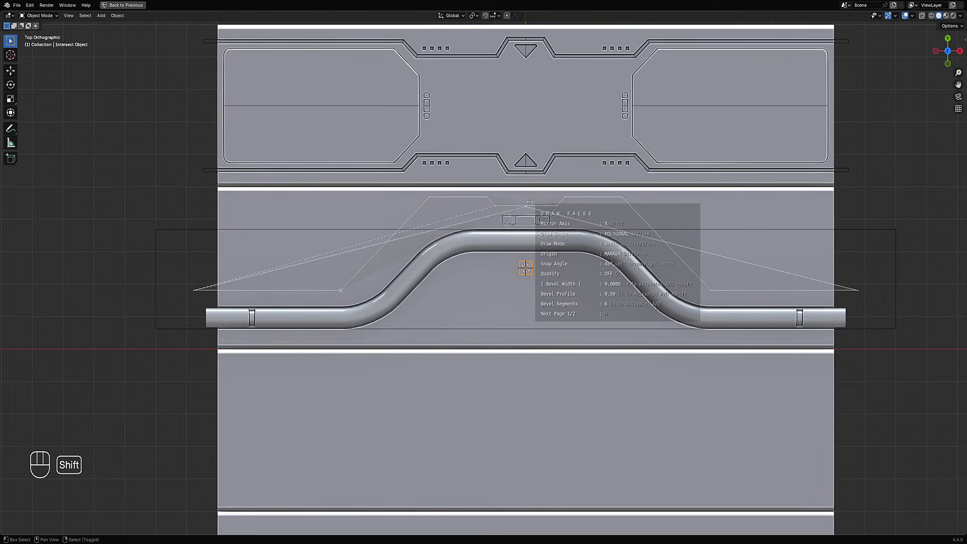
right_click(503, 209, "shift")
right_click(252, 304)
right_click(211, 319)
right_click(189, 313)
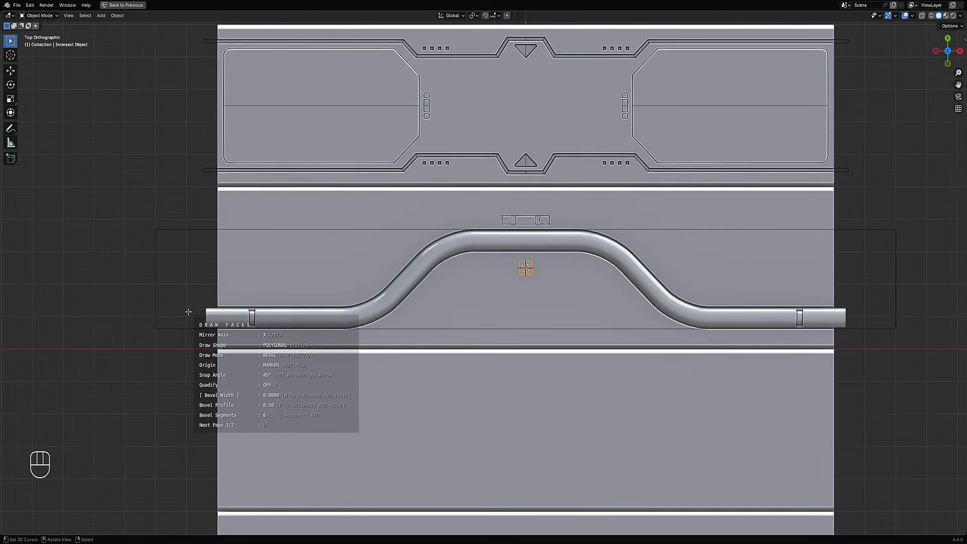
Set the draw shape to Strips, start the strip above the pipe's outer end and reduce the strip offset to 0.0034
key("4")
left_click(199, 288)
key("ctrl+a")
key("ctrl+a")
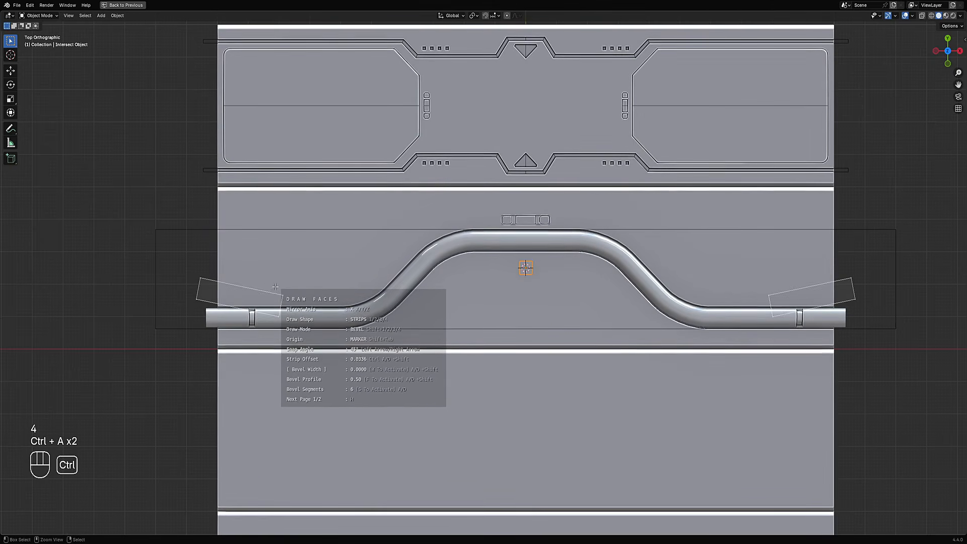
key("ctrl+a")
key("ctrl+a")
key("ctrl+a")
key("ctrl+a")
key("ctrl+a")
key("ctrl+a")
key("t")
key("ctrl+a")
key("ctrl+a")
key("ctrl+a")
key("ctrl+a")
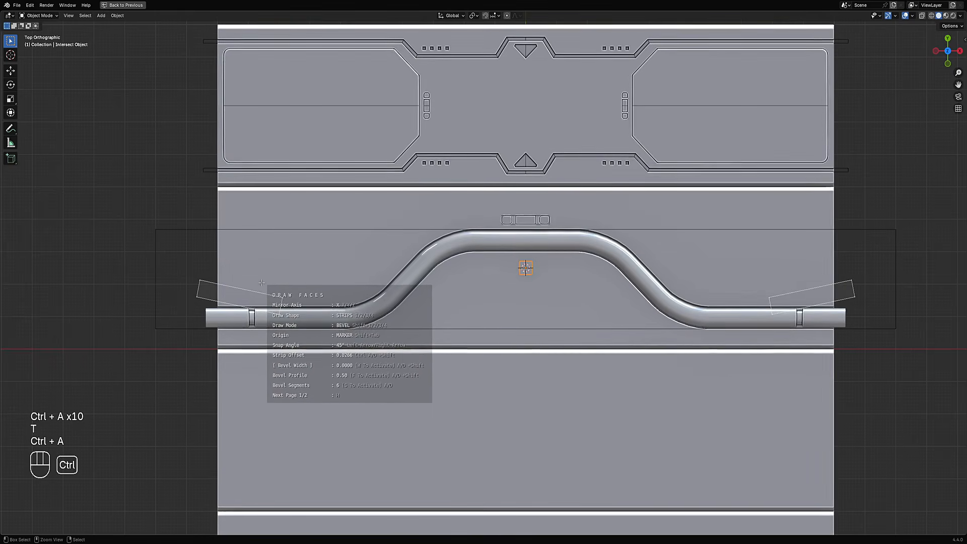
key("ctrl+a")
key("r")
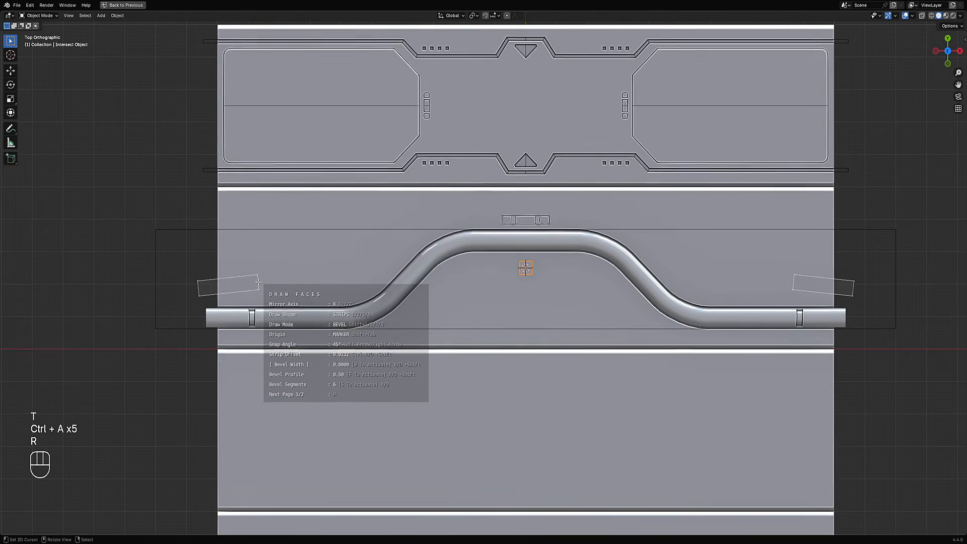
key("ctrl+a")
key("ctrl+a")
key("ctrl+a")
key("ctrl+a")
key("ctrl+a")
key("ctrl+a")
key("ctrl+a")
key("ctrl+a")
key("ctrl+a")
key("ctrl+a")
key("ctrl+a")
key("ctrl+a")
key("ctrl+a")
key("ctrl+a")
key("ctrl+a")
key("ctrl+a")
key("ctrl+a")
key("ctrl+a")
key("ctrl+a")
key("ctrl+a")
key("ctrl+a")
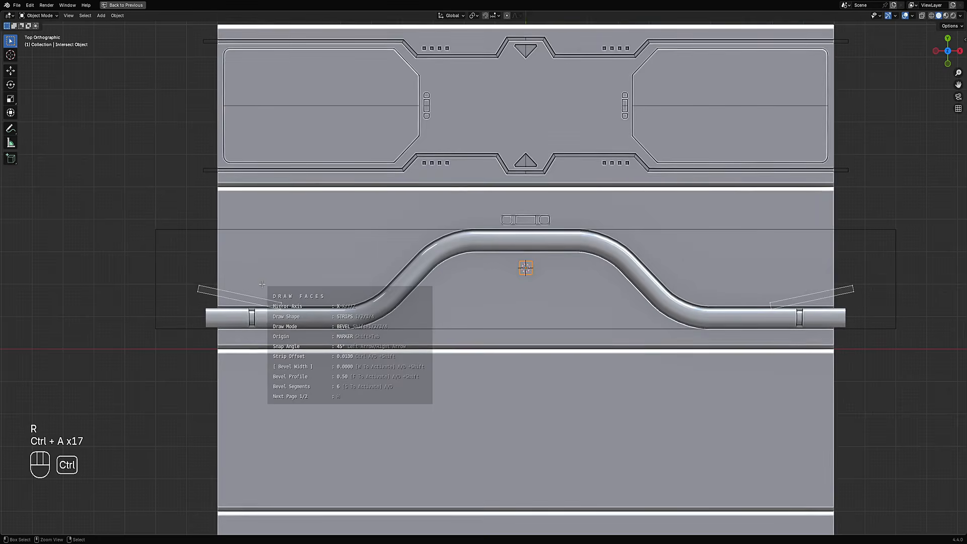
key("ctrl+a")
key("ctrl+a")
key("ctrl+a")
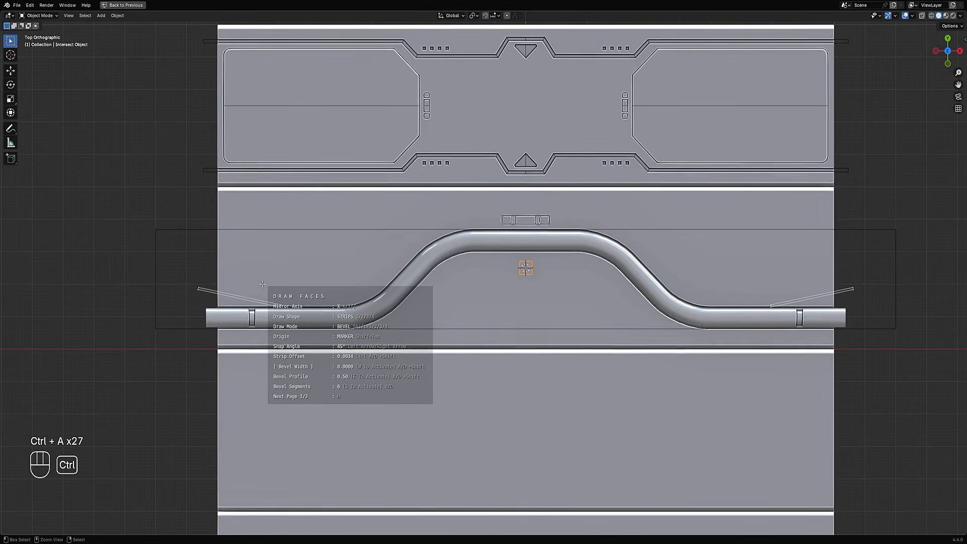
Draw the mirrored strip with 45° bends over the pipe's raised section, dip it at the centre, and confirm it as a solid
key("shift")
left_click(304, 286, "shift")
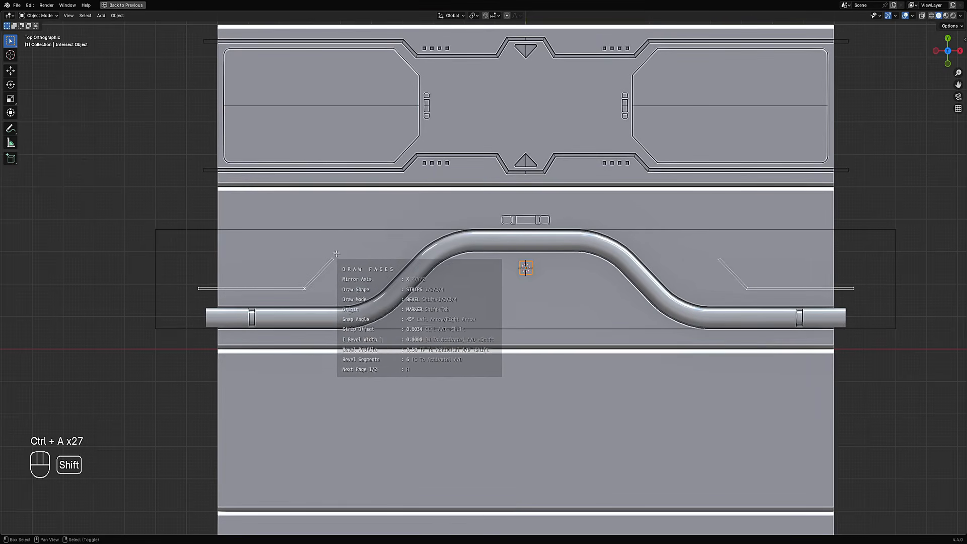
left_click(391, 200, "shift")
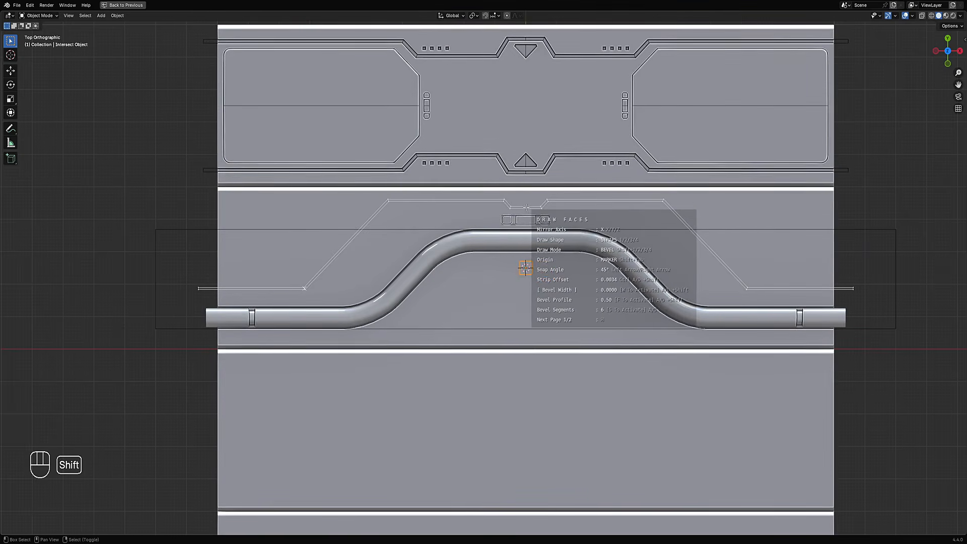
left_click(523, 207, "shift")
key("space")
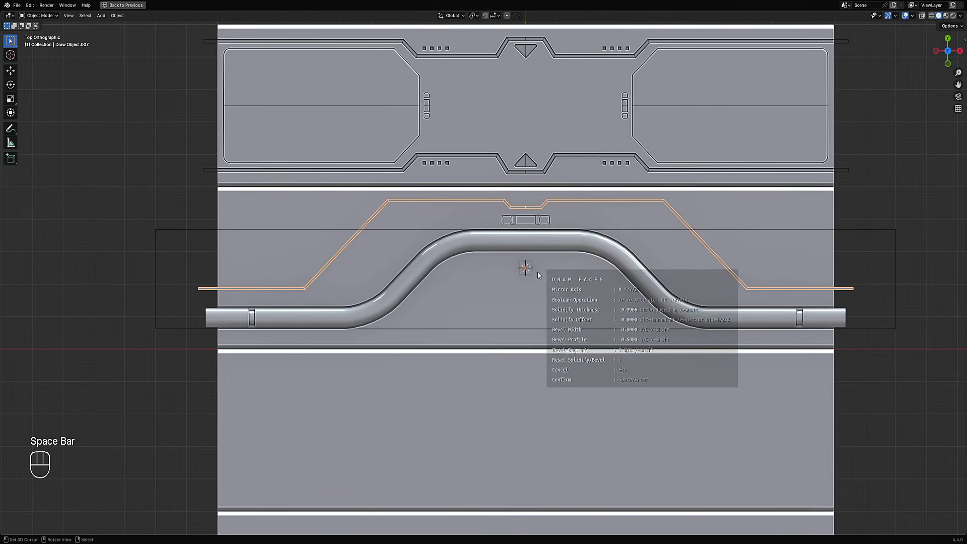
mouse_move(531, 289)
middle_mouse_down()
mouse_move(539, 259)
mouse_move(524, 245)
middle_mouse_up()
key("space")
Reduce the strip's thickness to about -0.0126 with Draw Modifiers
key("ctrl+shift+x")
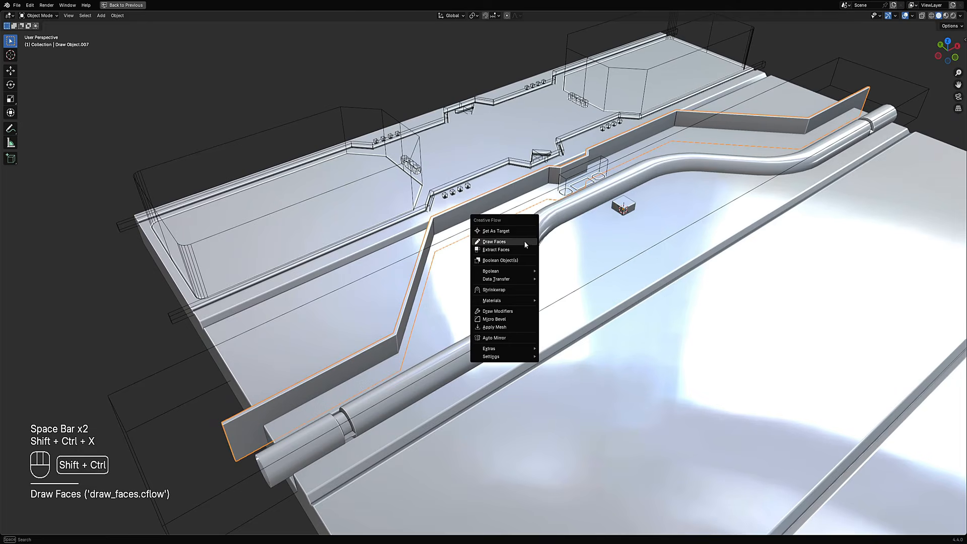
left_click(501, 312)
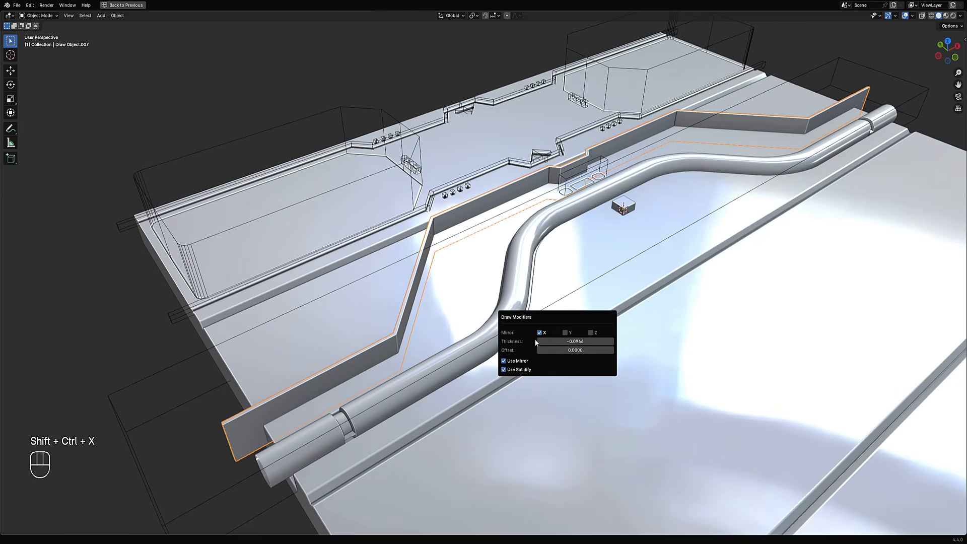
key("ctrl+shift+x")
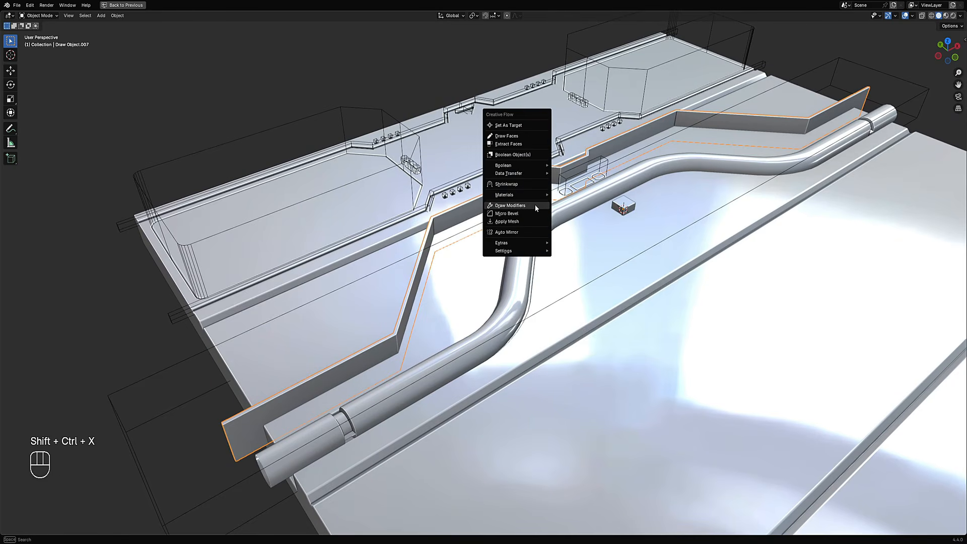
left_click(534, 205)
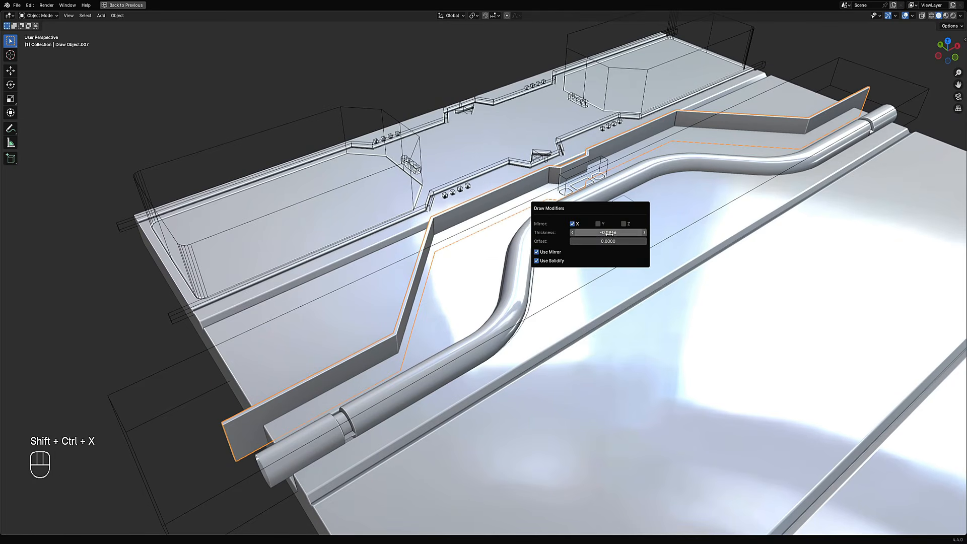
left_click_drag(610, 233, 643, 234)
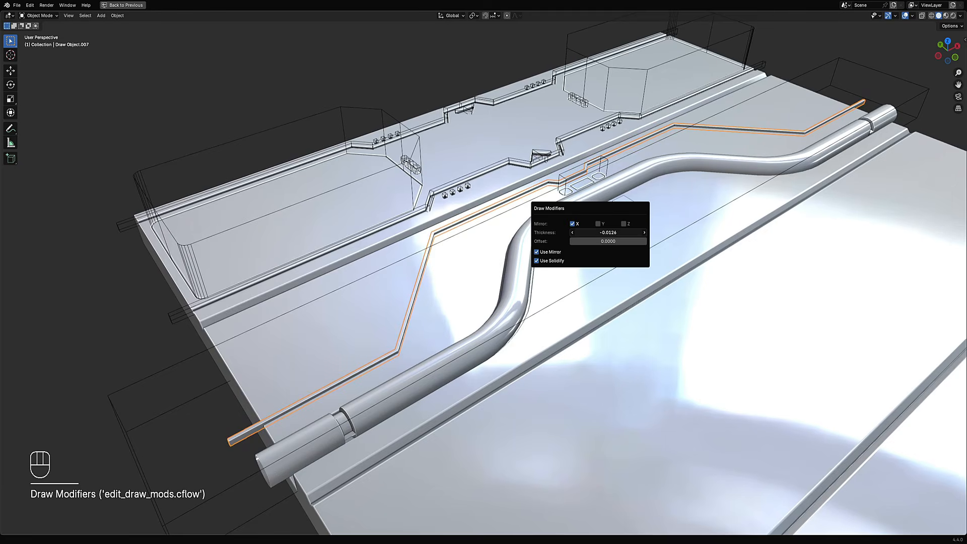
Boolean the thin strip into the trim sheet with Boolean Object(s)
mouse_move(529, 226)
middle_mouse_down()
mouse_move(481, 283)
mouse_move(492, 225)
middle_mouse_up()
right_click(473, 266, "shift")
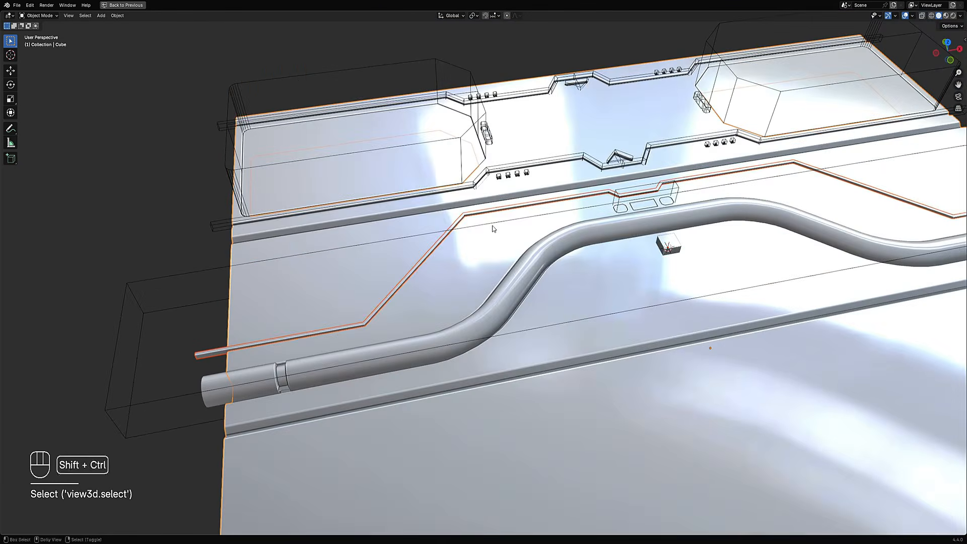
key("ctrl+shift+x")
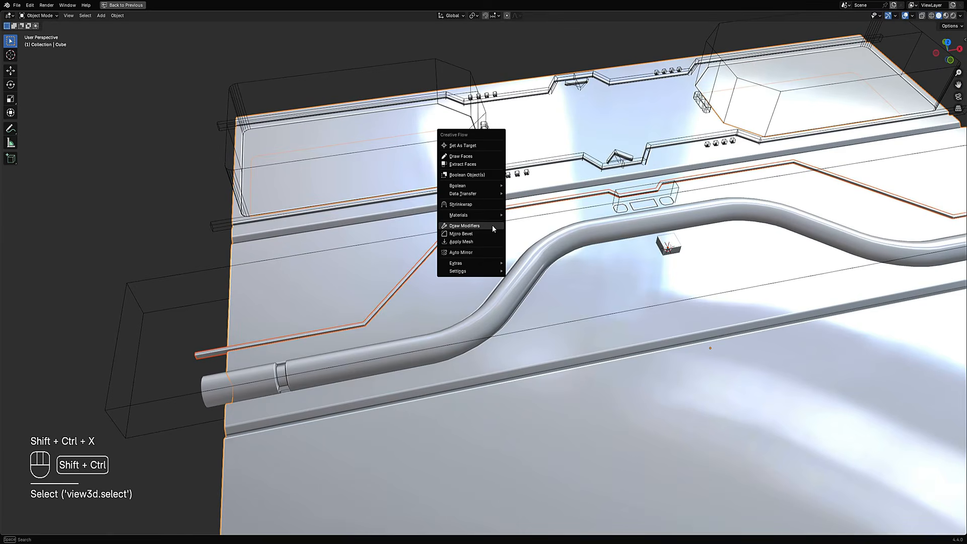
left_click(471, 177)
left_click(515, 195)
scroll(539, 222, "down", 4)
middle_click_drag(571, 246, 579, 291, "alt")
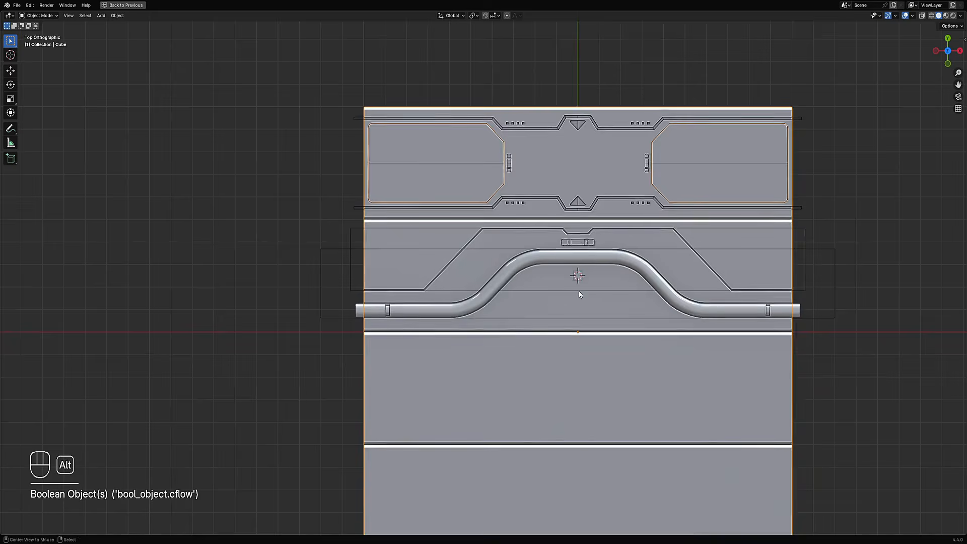
Examine the new groove above the pipe and the whole sheet in top view with the overlays hidden
key("shift+alt+z")
scroll(581, 249, "down", 2)
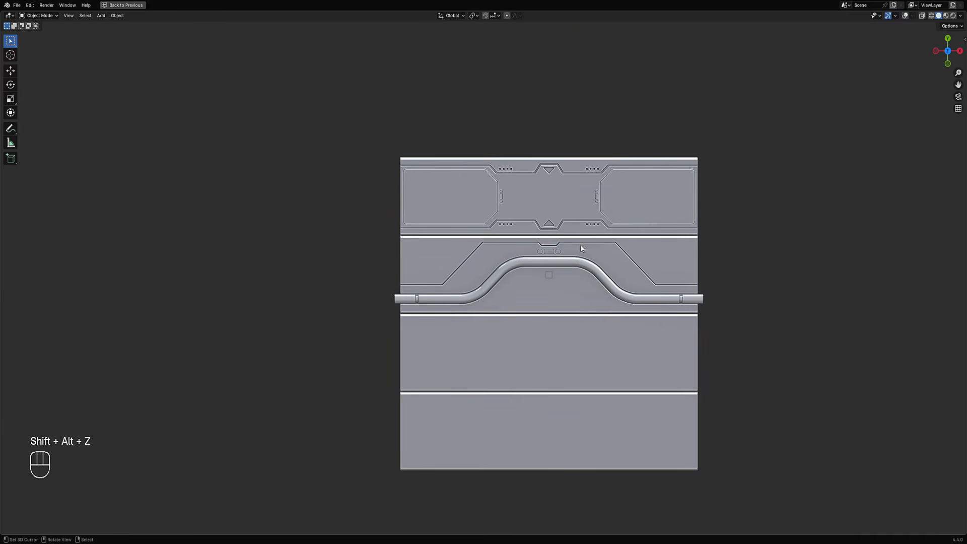
scroll(577, 247, "up", 4)
middle_click_drag(594, 332, 603, 358, "shift")
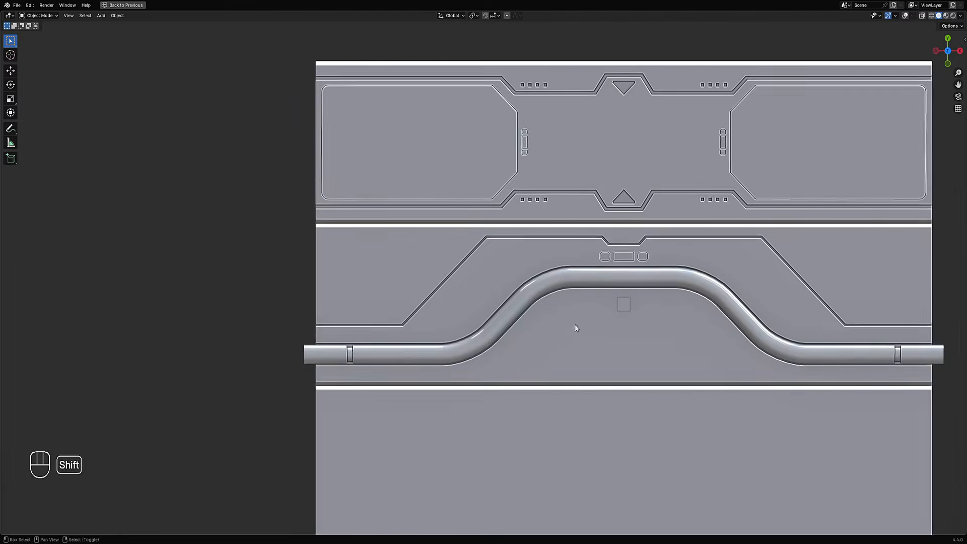
key("Tab")
key("shift+alt+z")
key("Tab")
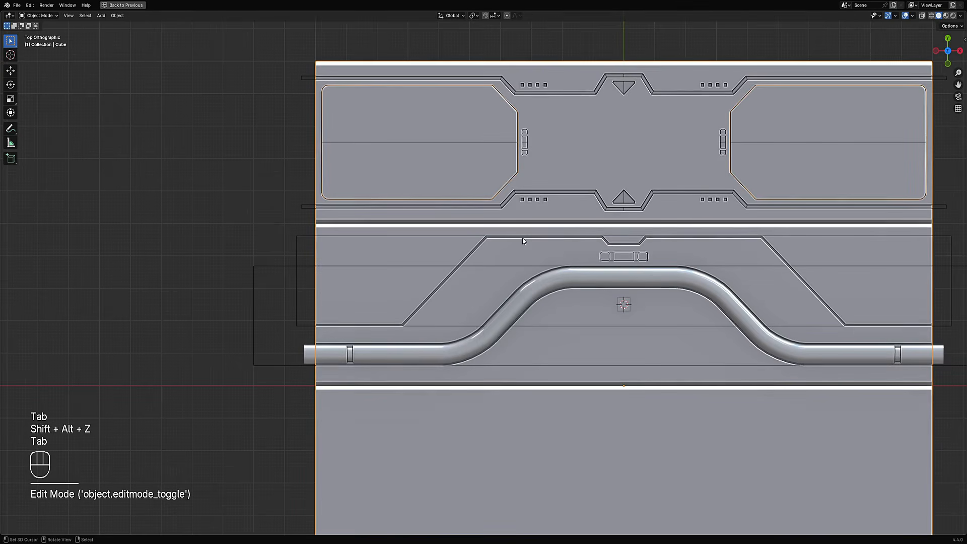
scroll(520, 240, "down", 5)
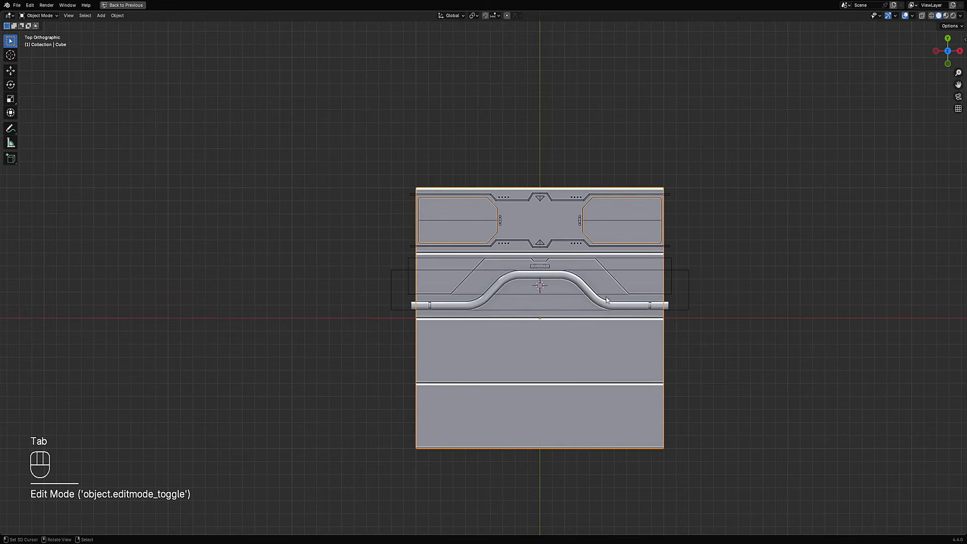
key("shift+alt+z")
middle_click_drag(521, 240, 583, 317)
scroll(583, 318, "up", 3)
key("shift+alt+z")
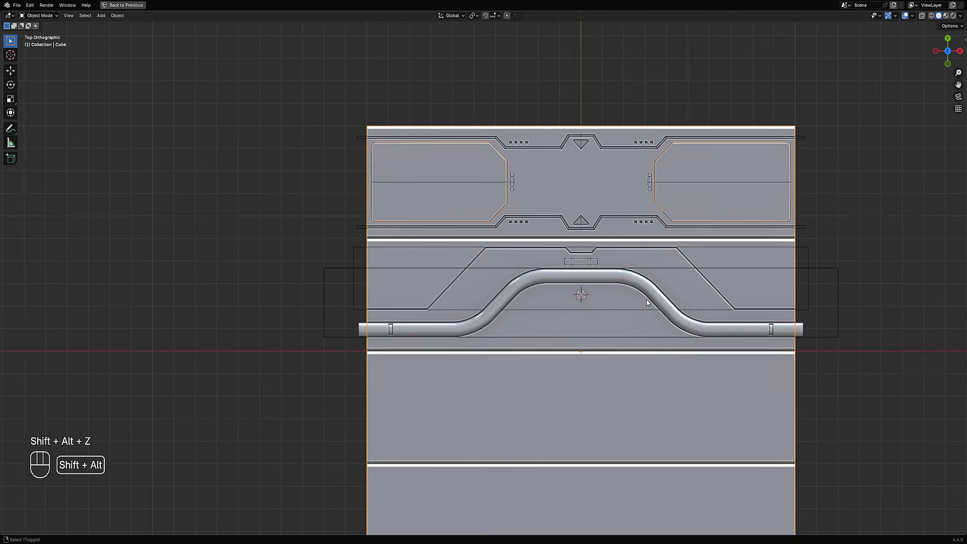
Remove the strip above the pipe as a boolean object from the trim sheet and delete it
left_click(806, 245)
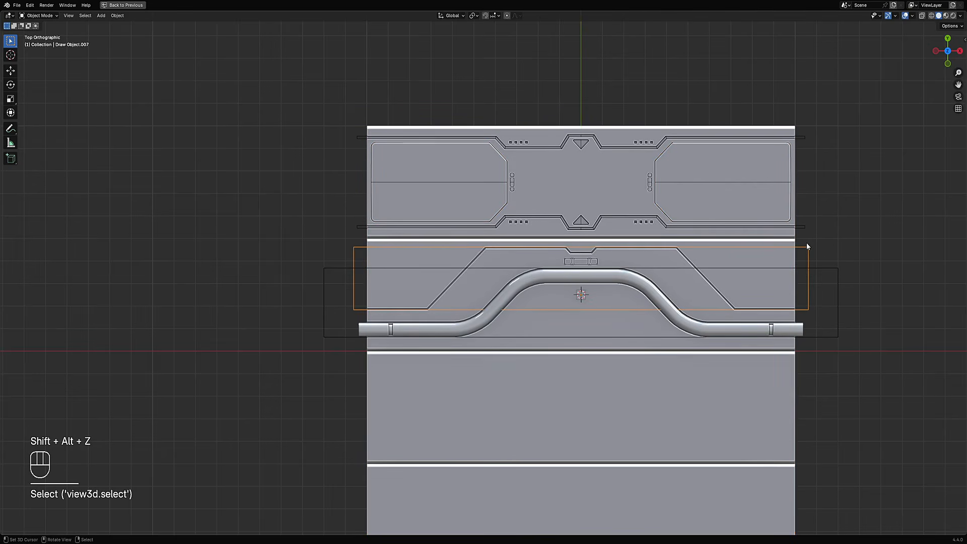
key("shift+ctrl+x")
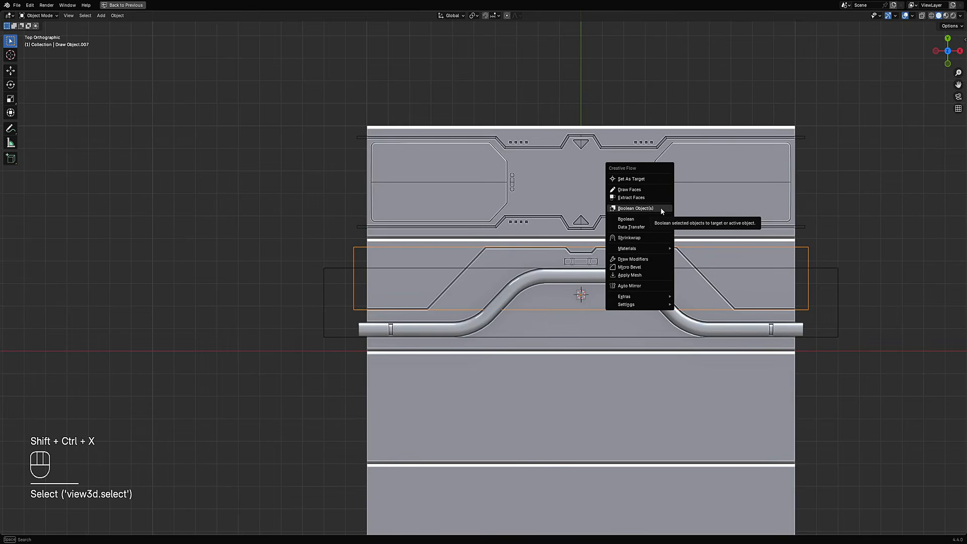
mouse_move(661, 221)
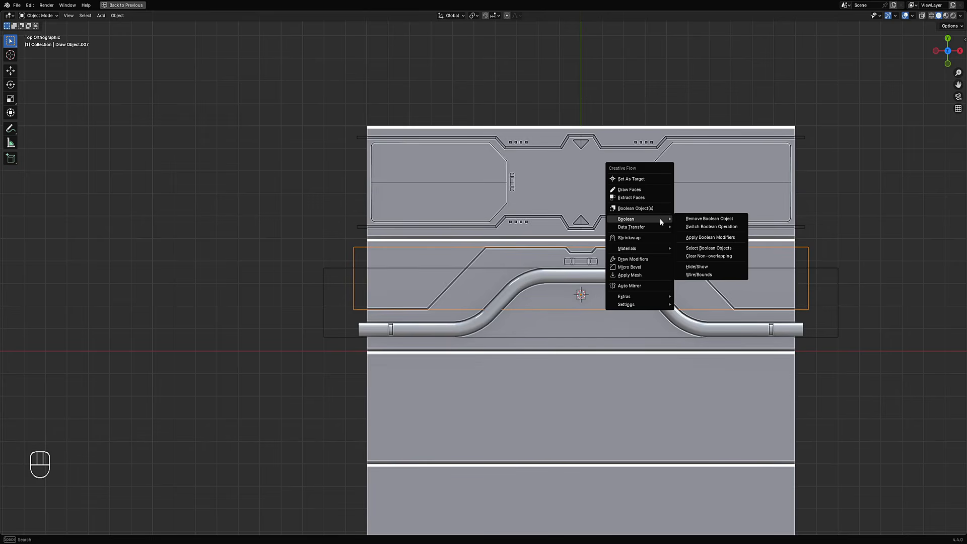
left_click(687, 221)
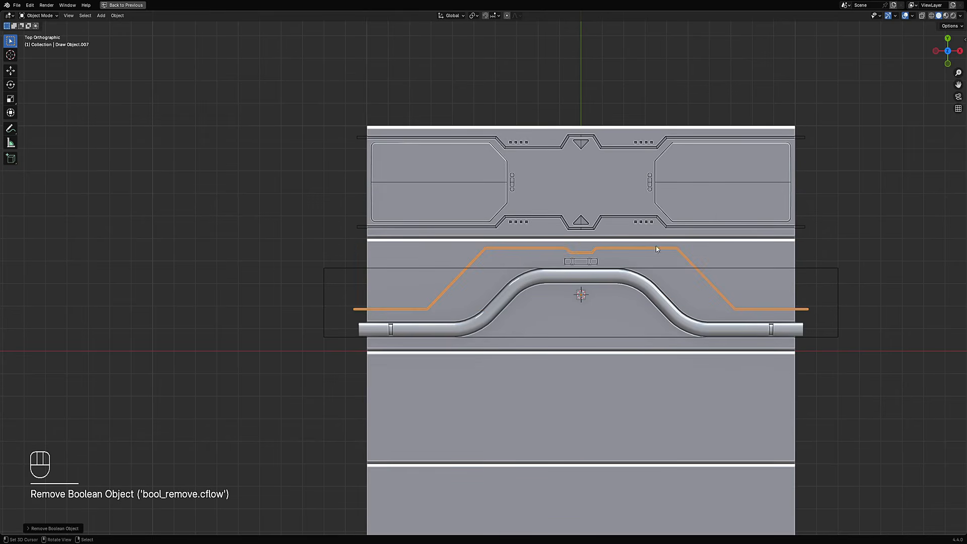
key("F9")
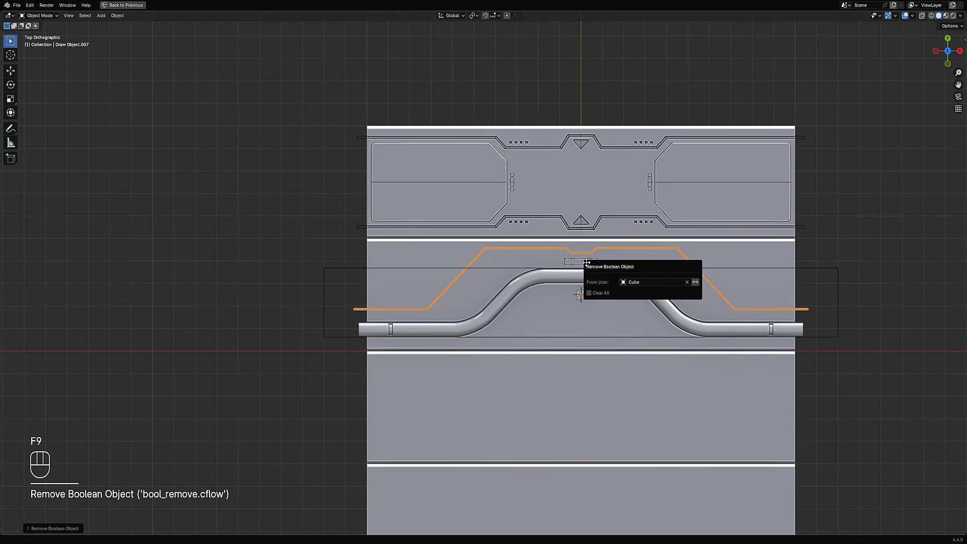
left_click(607, 295)
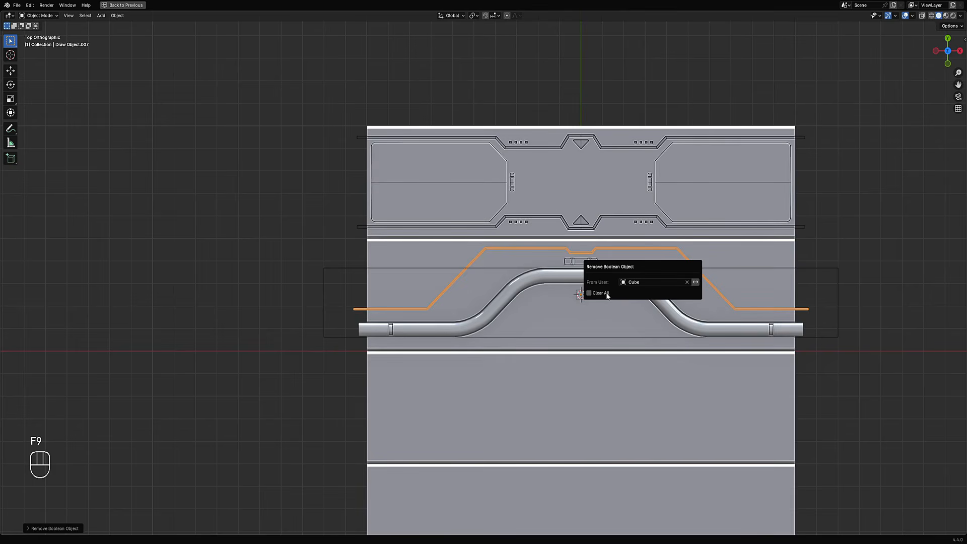
middle_click_drag(469, 297, 285, 363)
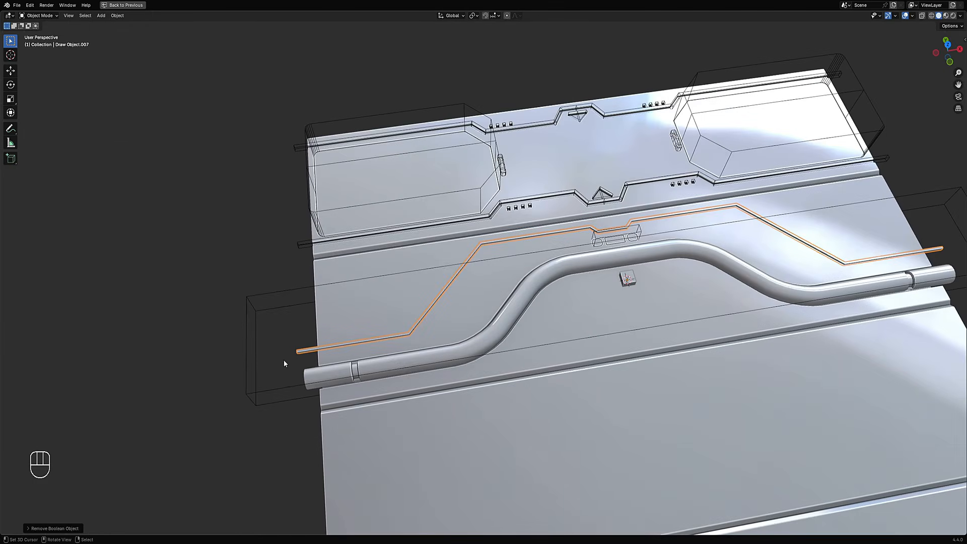
key("x")
left_click(302, 355)
middle_click_drag(482, 304, 468, 257, "alt")
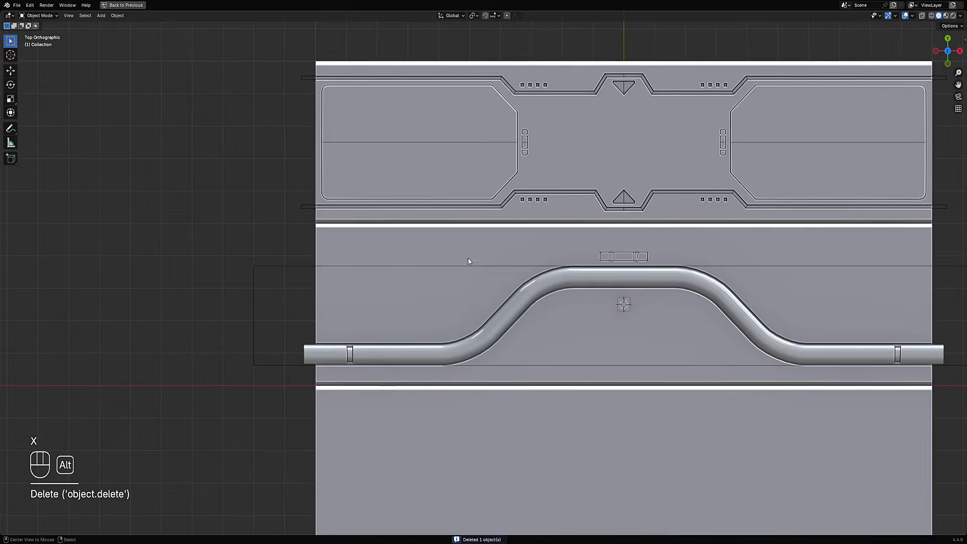
Select the trim sheet and examine the empty area around the pipe with the overlays hidden
right_click(468, 257)
key("shift+ctrl+x")
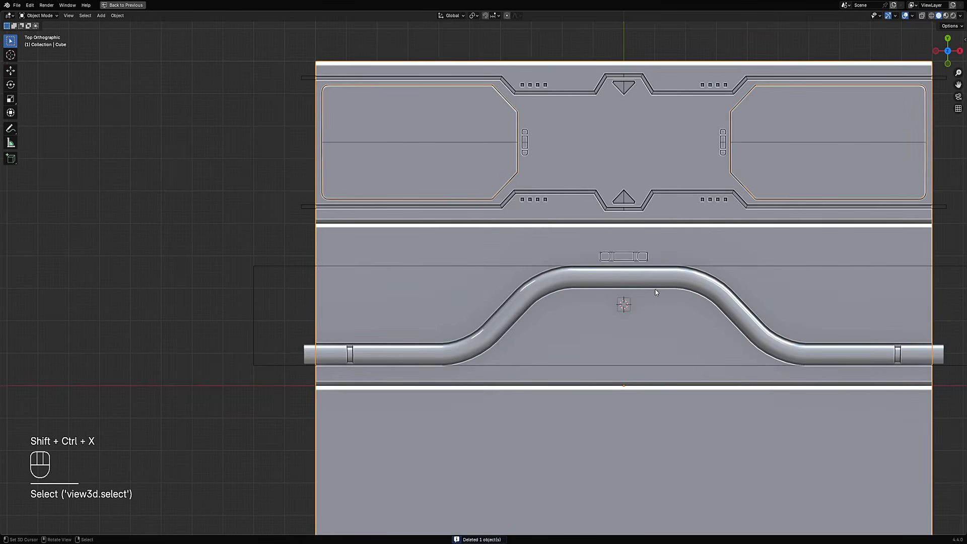
key("shift+alt+z")
scroll(643, 287, "down", 1)
scroll(643, 287, "down", 3)
scroll(483, 257, "up", 5)
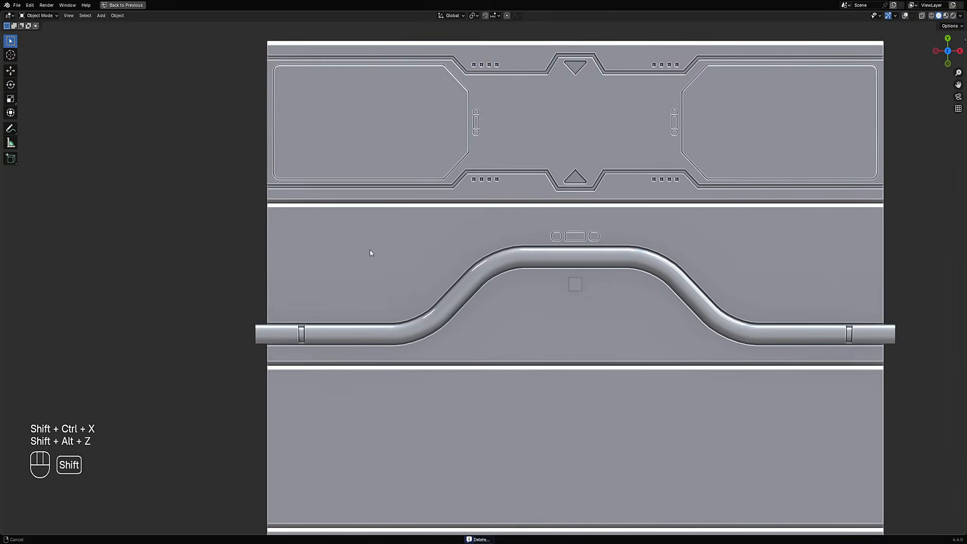
middle_click_drag(370, 253, 459, 255, "shift")
key("shift+ctrl+x")
key("shift+alt+z")
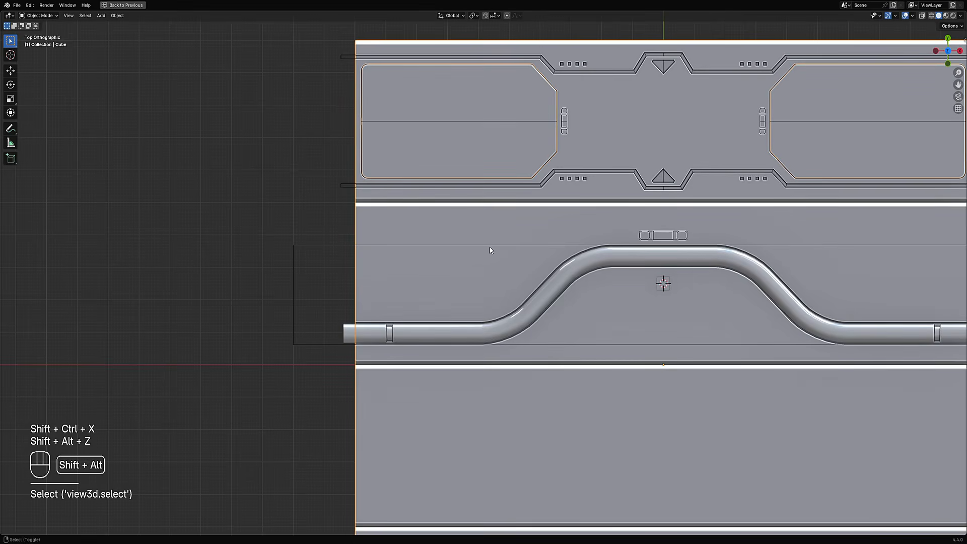
Draw mirrored solid blocks with rounded corners above the pipe's outer ends with Draw Faces, and add the trim sheet to the selection
key("shift+ctrl+x")
left_click(400, 209)
key("2")
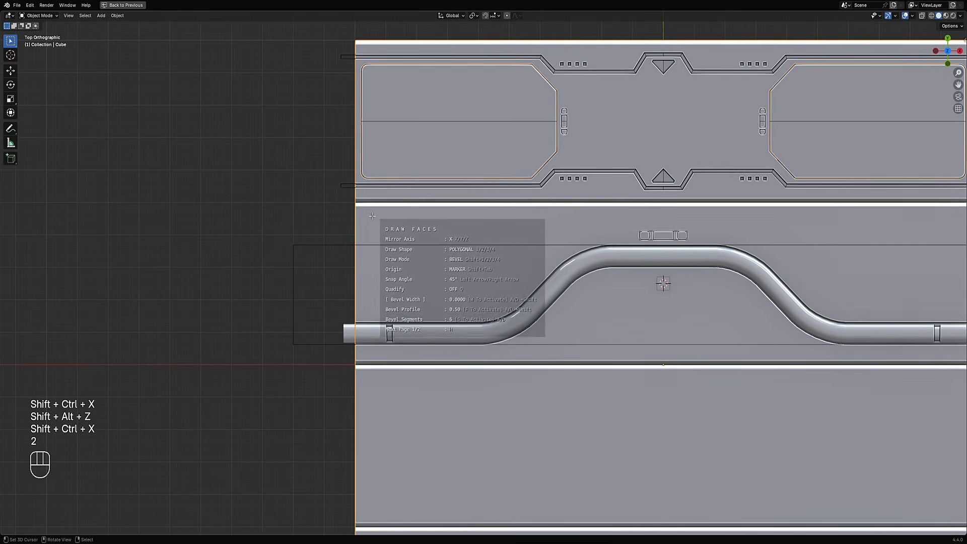
key("1")
mouse_move(363, 215)
left_mouse_down()
mouse_move(371, 285)
mouse_move(448, 314)
mouse_move(430, 314)
left_mouse_up()
key("d")
key("d")
key("d")
key("d")
key("d")
key("a")
key("a")
key("space")
middle_click_drag(430, 314, 483, 253)
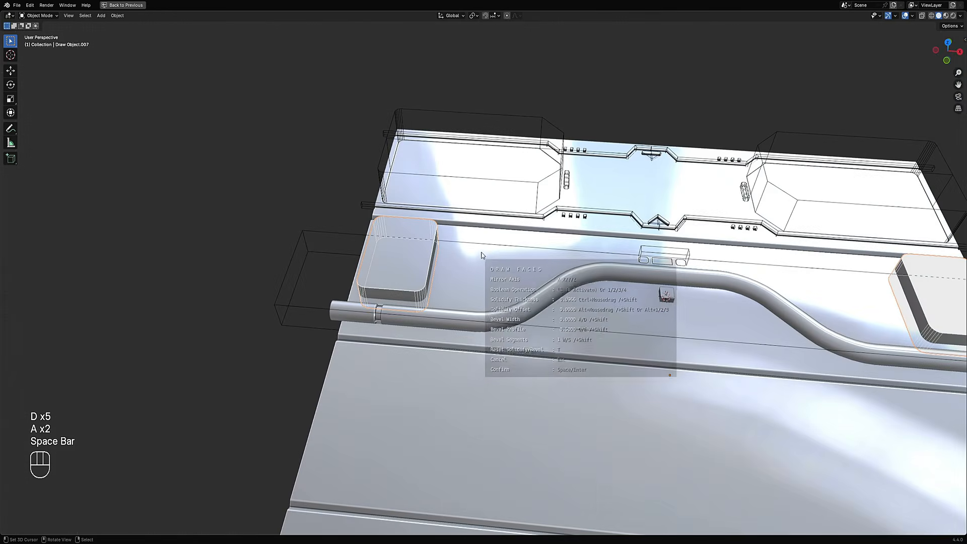
key("space")
left_click(499, 273)
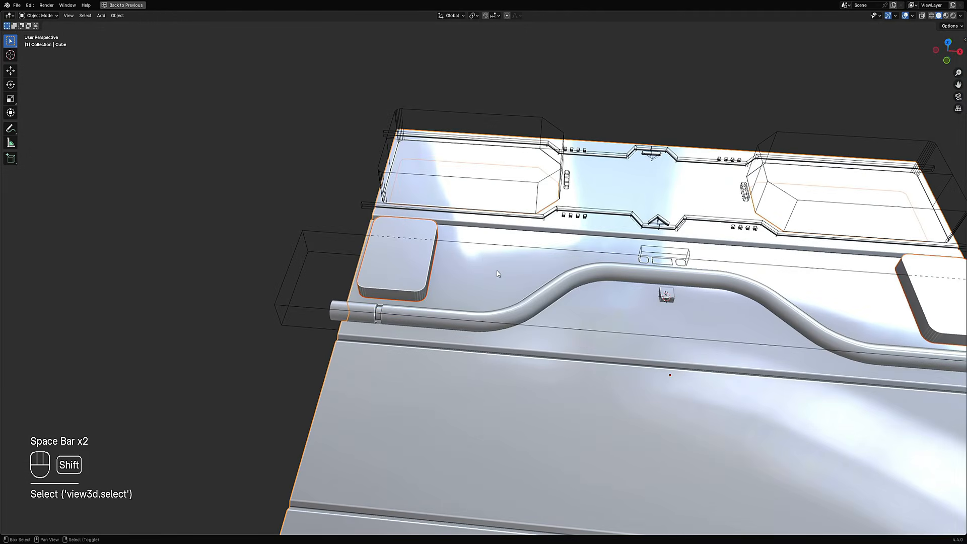
Slice the trim sheet with the mirrored rounded blocks using Boolean Object(s), and check the resulting panels in top view
key("ctrl+shift+x")
left_click(497, 288)
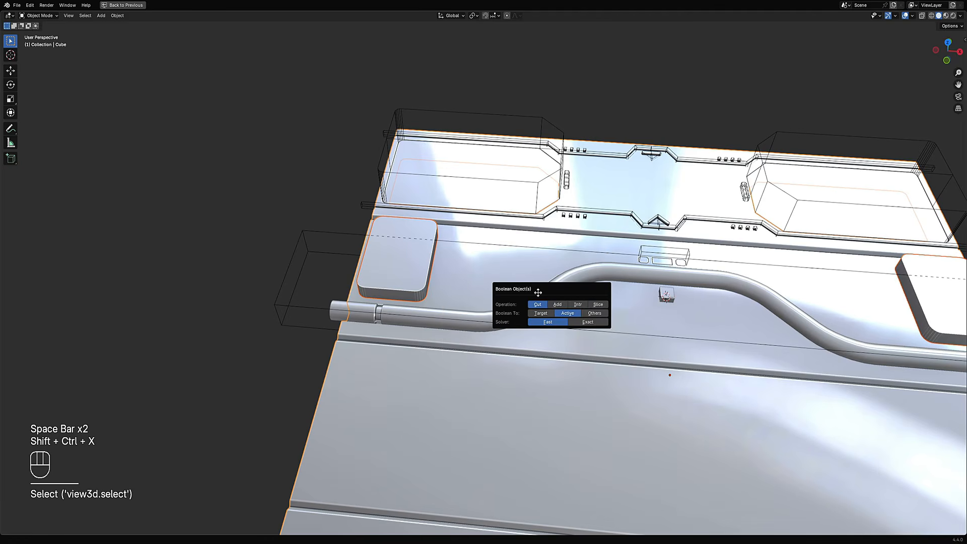
left_click(593, 306)
middle_click_drag(459, 239, 456, 278)
key("shift+alt+z")
scroll(464, 272, "down", 5)
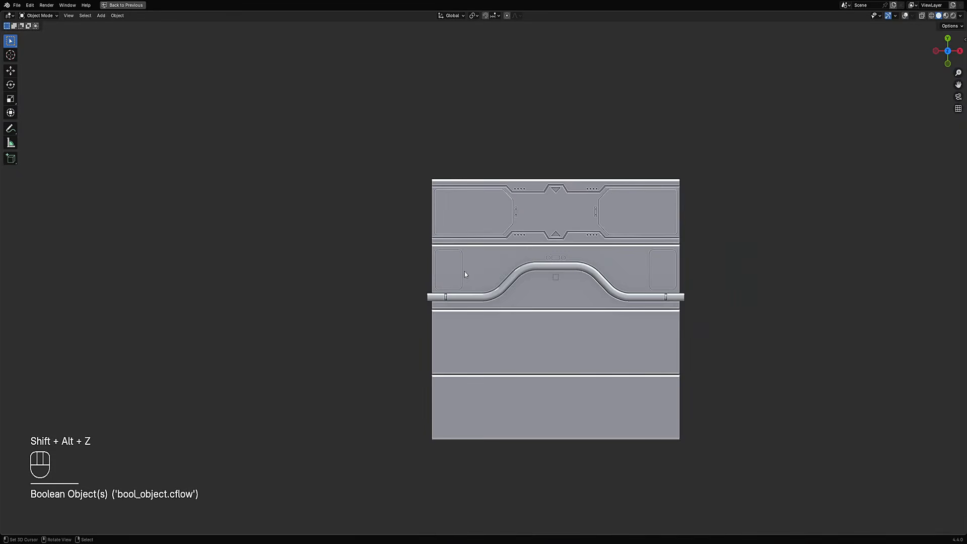
scroll(464, 275, "up", 5)
key("shift+alt+z")
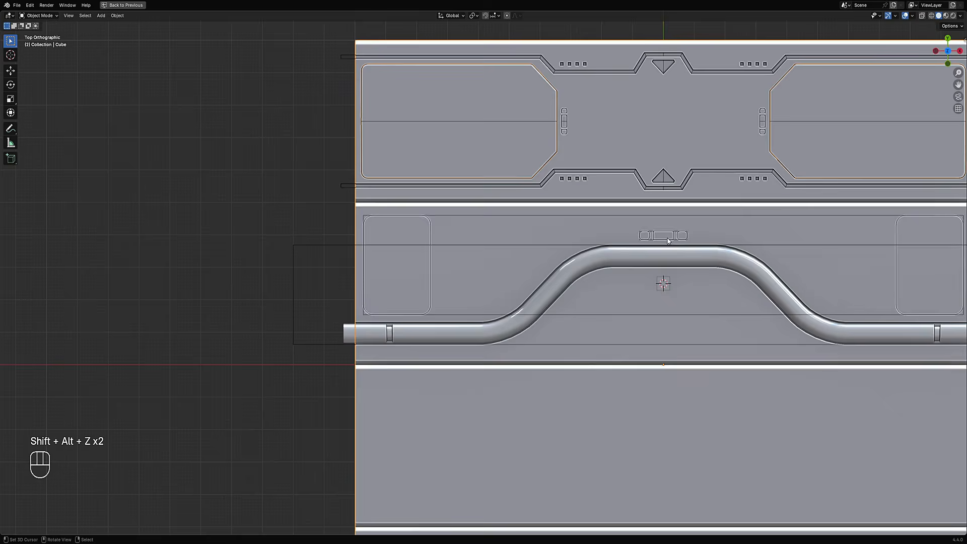
Switch the boolean cutters of the pipe groove, the small inserts and the rounded panels to wire display, and clear the selection
left_click(668, 241)
middle_click_drag(554, 264, 428, 260)
left_click(415, 251, "shift")
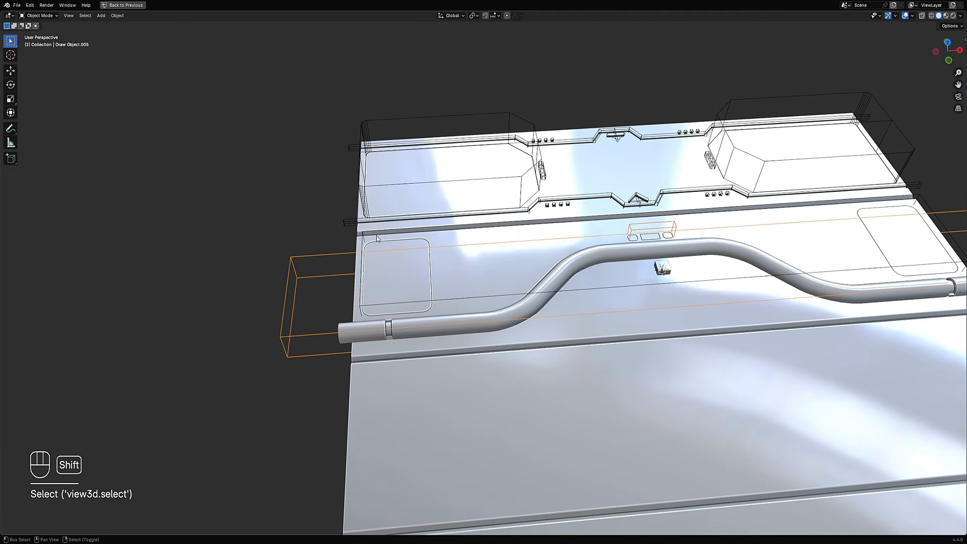
left_click(361, 234, "shift")
key("shift+ctrl+x")
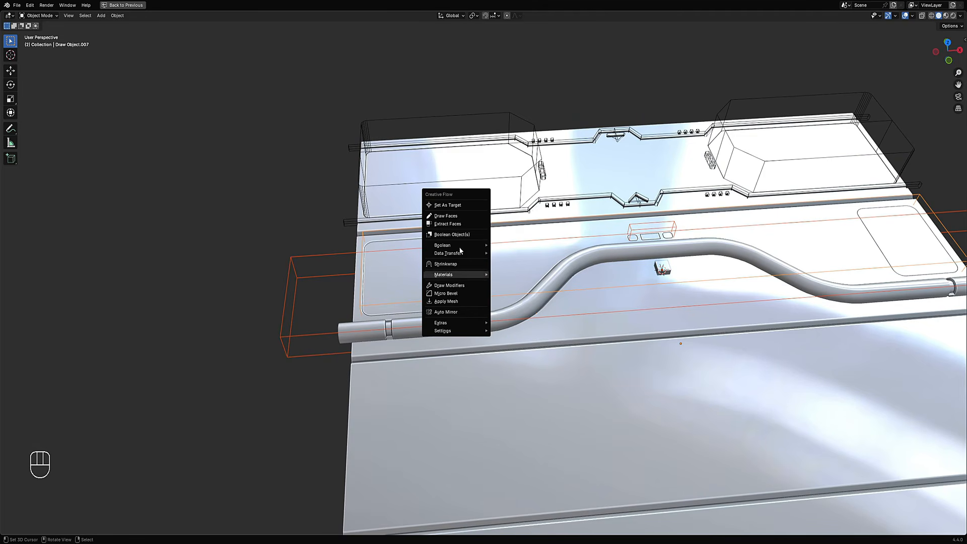
mouse_move(476, 245)
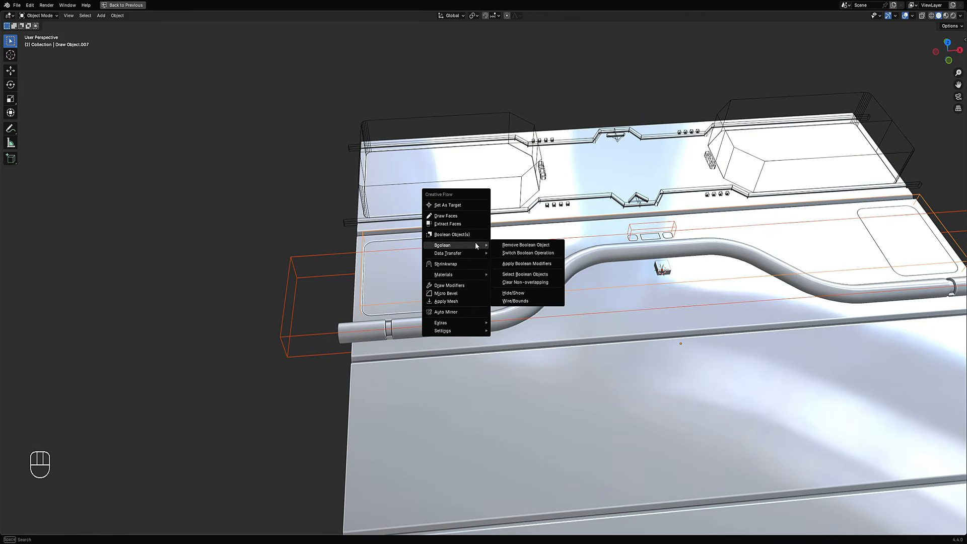
left_click(524, 301)
middle_click_drag(523, 301, 537, 313, "alt")
key("alt+a")
middle_click_drag(437, 342, 435, 289)
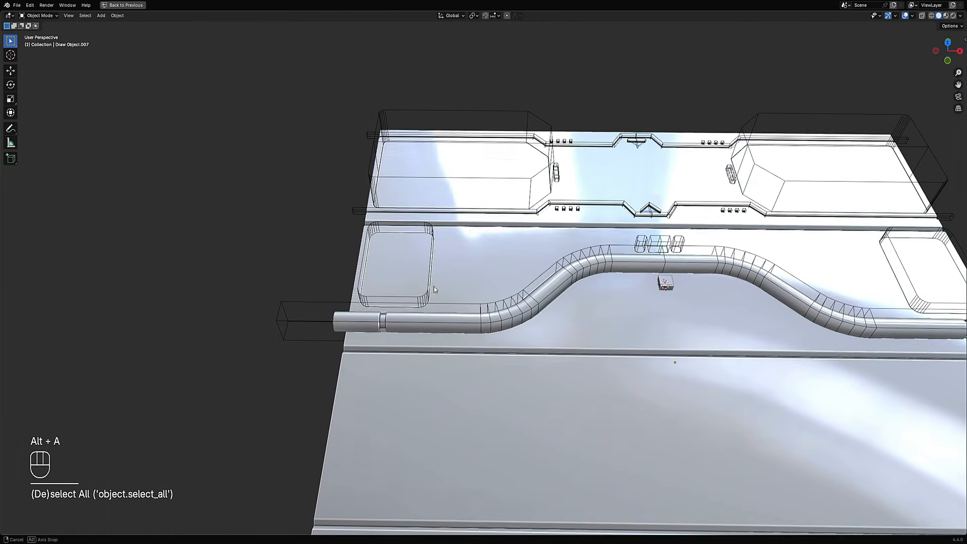
Select the cutters of the rounded panels and the small inserts, and open Micro Bevel for them
left_click(432, 269)
left_click(662, 243, "shift")
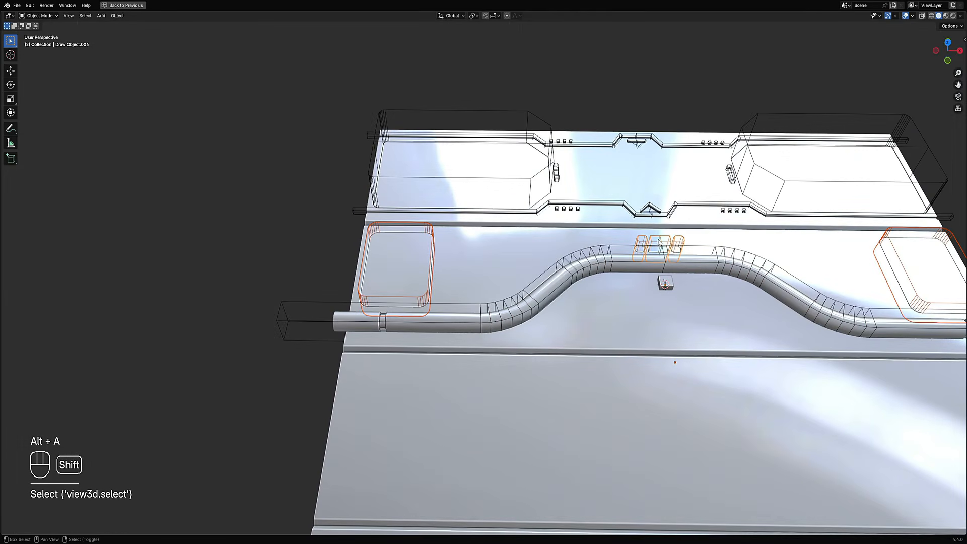
middle_click_drag(587, 230, 593, 286)
scroll(593, 286, "up", 4)
key("ctrl+shift+x")
key("alt+shift+z")
key("ctrl+shift+x")
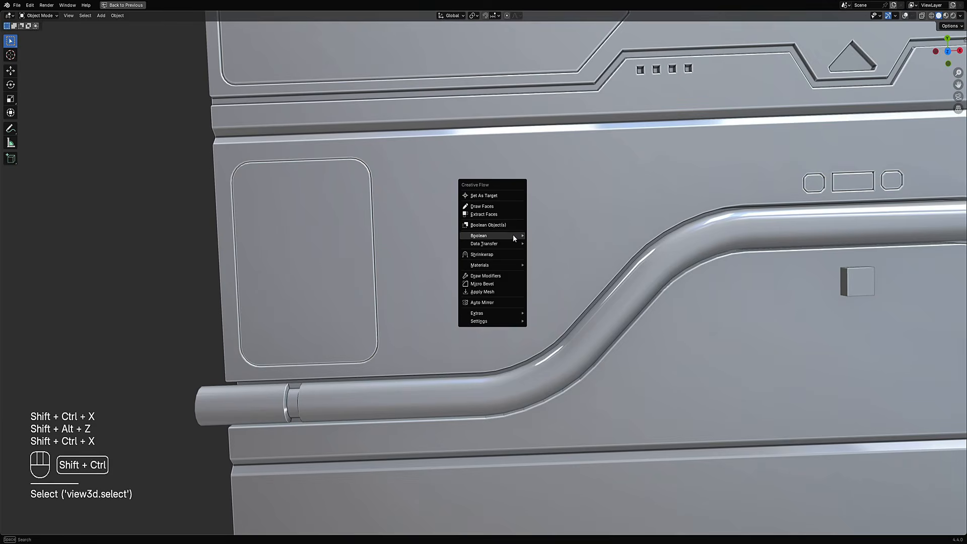
left_click(508, 285)
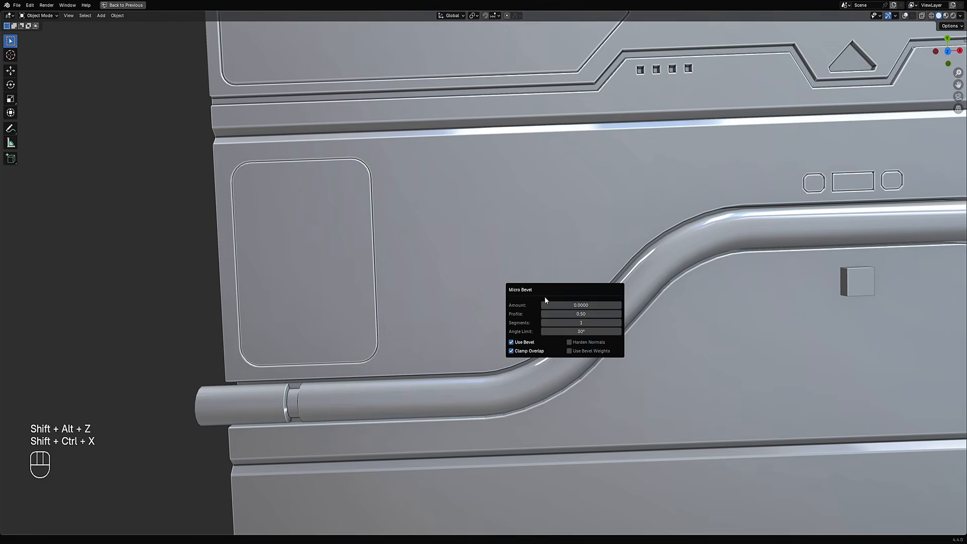
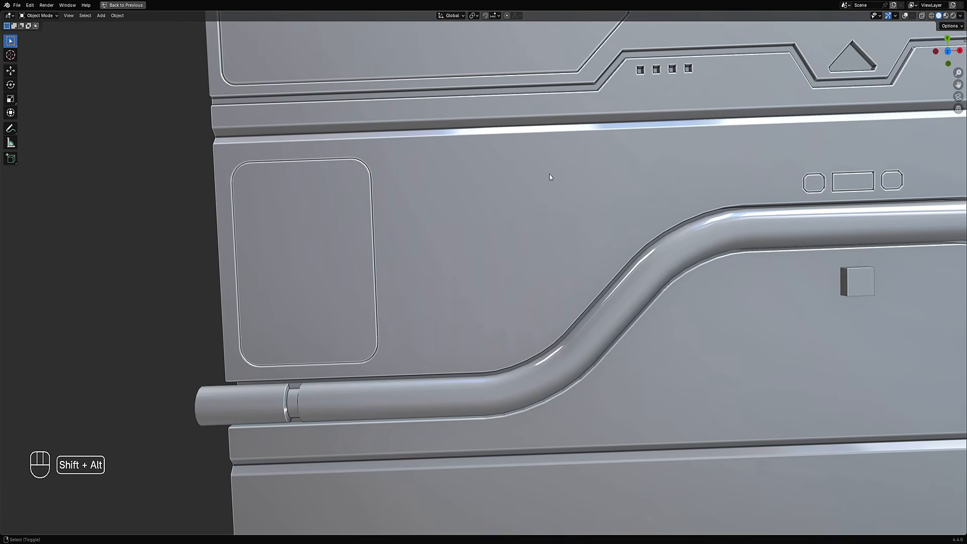
Try a Micro Bevel with hardened normals and without clamp overlap on the selected cutters, and undo it
key("shift+alt+z")
middle_click_drag(550, 226, 554, 199)
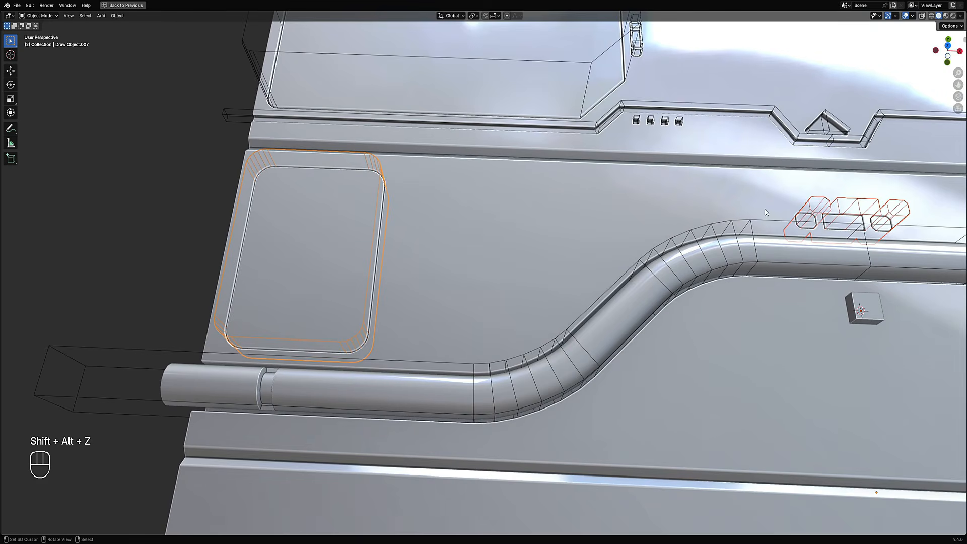
key("shift+ctrl+x")
left_click(661, 207)
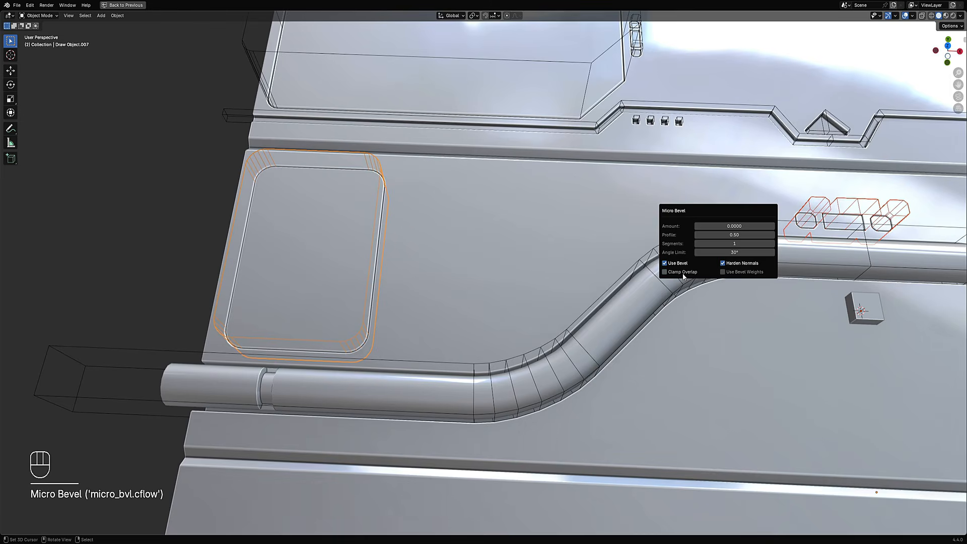
mouse_move(720, 225)
left_mouse_down("shift")
mouse_move(748, 225)
mouse_move(731, 226)
left_mouse_up("shift")
key("ctrl+z")
Add a small Micro Bevel with hardened normals to the sliced rounded panels above the pipe's ends
left_click(323, 234)
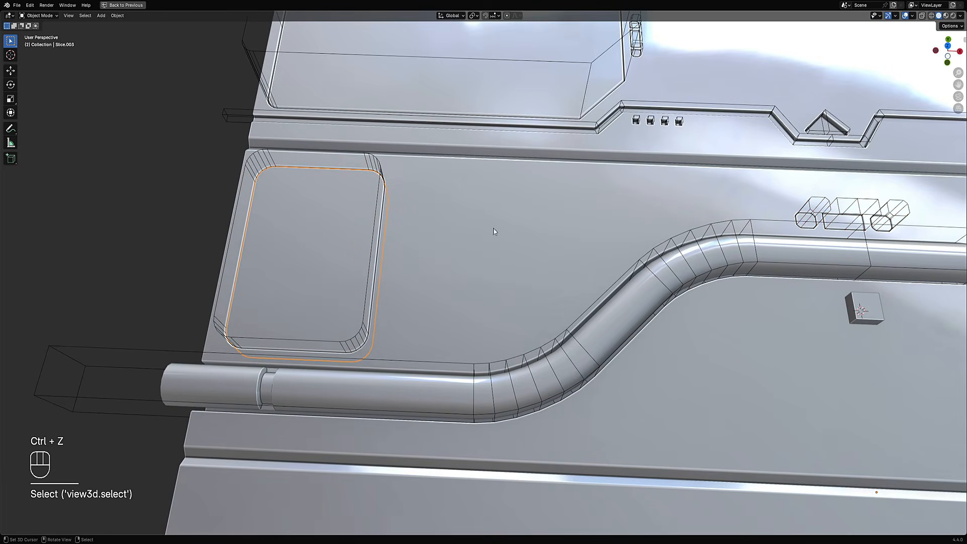
left_click(806, 222, "shift")
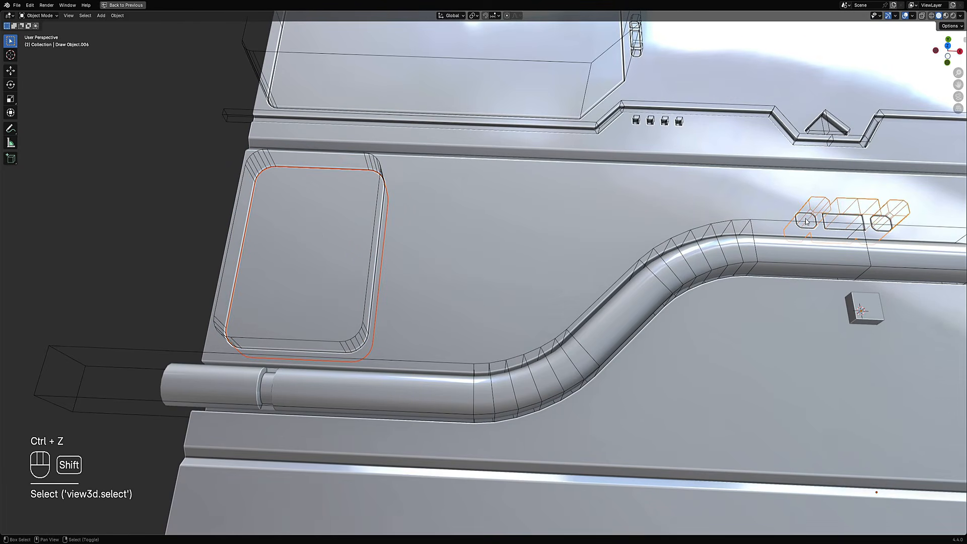
left_click(805, 220, "shift")
middle_click_drag(828, 225, 803, 252)
middle_click_drag(803, 252, 599, 244, "shift")
key("ctrl+z")
middle_click_drag(416, 218, 633, 238, "shift")
scroll(633, 231, "up", 3)
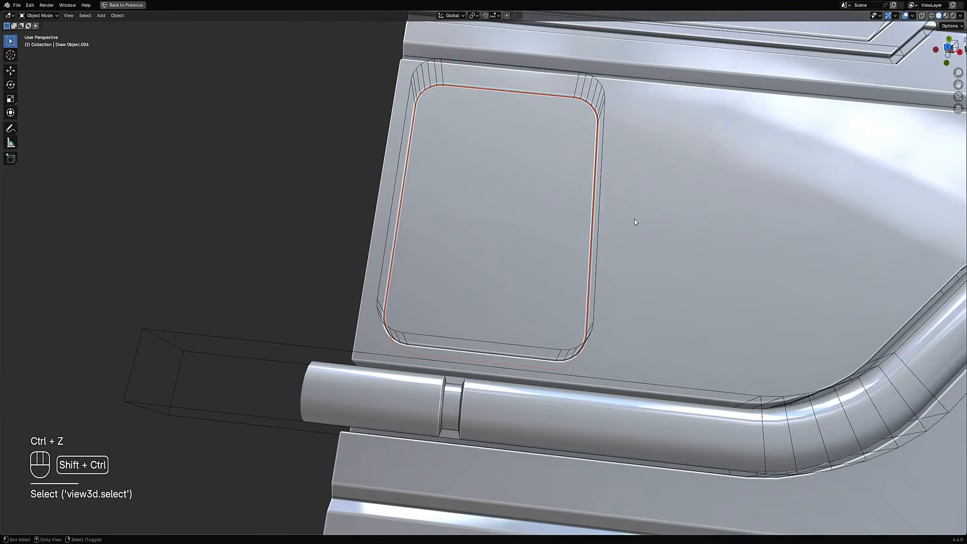
key("ctrl+shift+x")
left_click(633, 217)
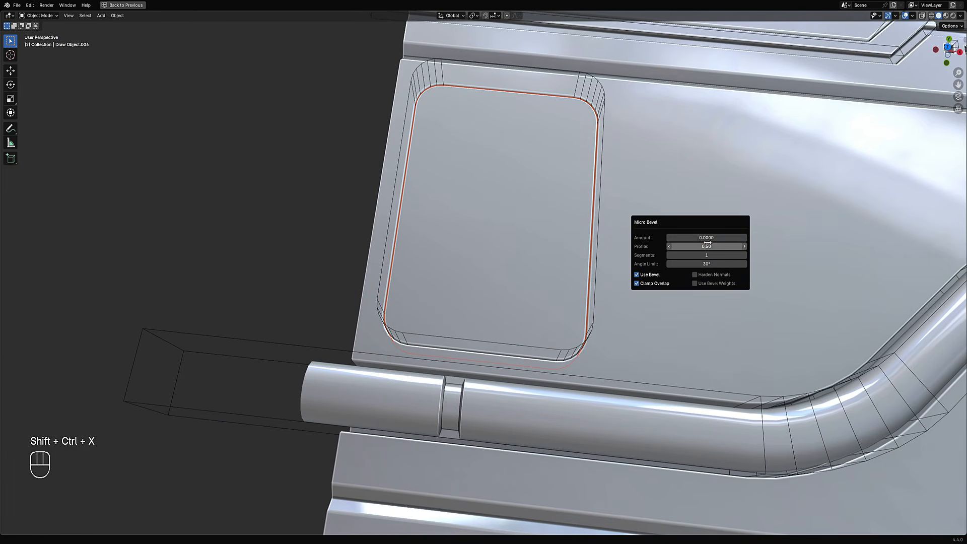
left_click_drag(706, 237, 711, 237, "shift")
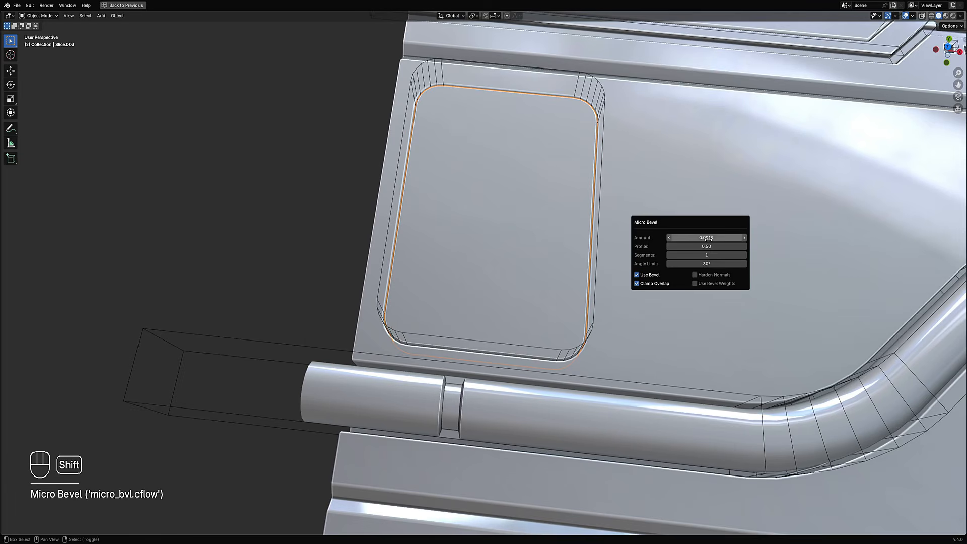
left_click(695, 274)
left_click_drag(701, 237, 703, 237, "shift")
Examine the beveled rounded panel and the small inserts above the pipe in top view with the overlays hidden
scroll(594, 242, "down", 3)
middle_click_drag(554, 229, 545, 250, "alt")
key("shift+alt+z")
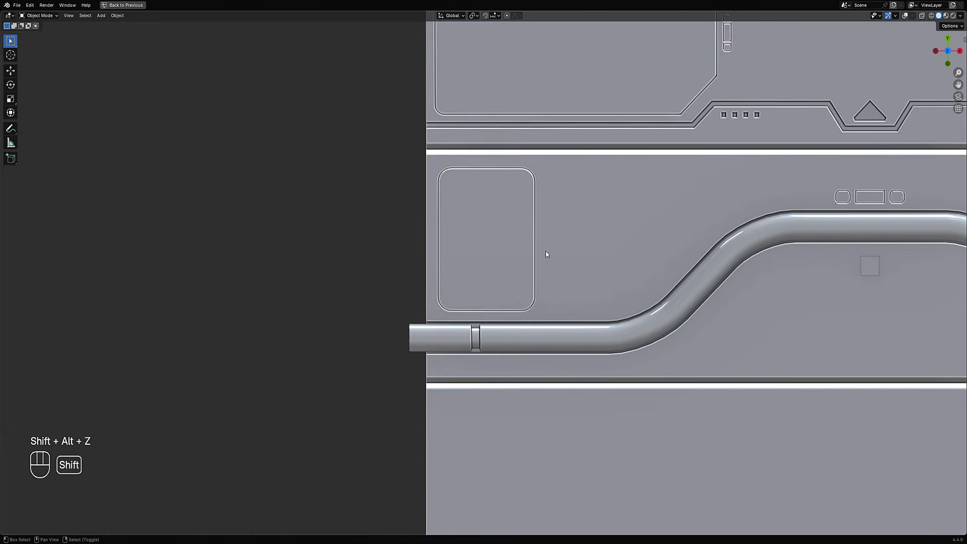
middle_click_drag(664, 227, 501, 300, "shift")
scroll(502, 301, "down", 2)
middle_click_drag(694, 279, 544, 303, "shift")
scroll(511, 310, "up", 9)
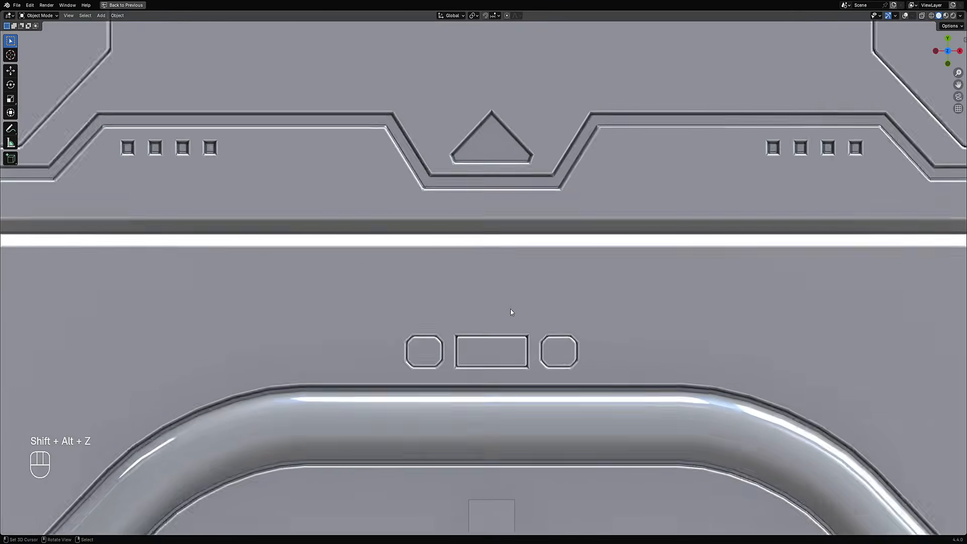
middle_click_drag(429, 402, 578, 209, "shift")
scroll(513, 258, "up", 2)
Set the Micro Bevel amount of the three small sliced inserts above the pipe's middle to 0.0017
right_click(503, 251)
key("shift+alt+z")
scroll(533, 254, "down", 2)
key("shift+ctrl+x")
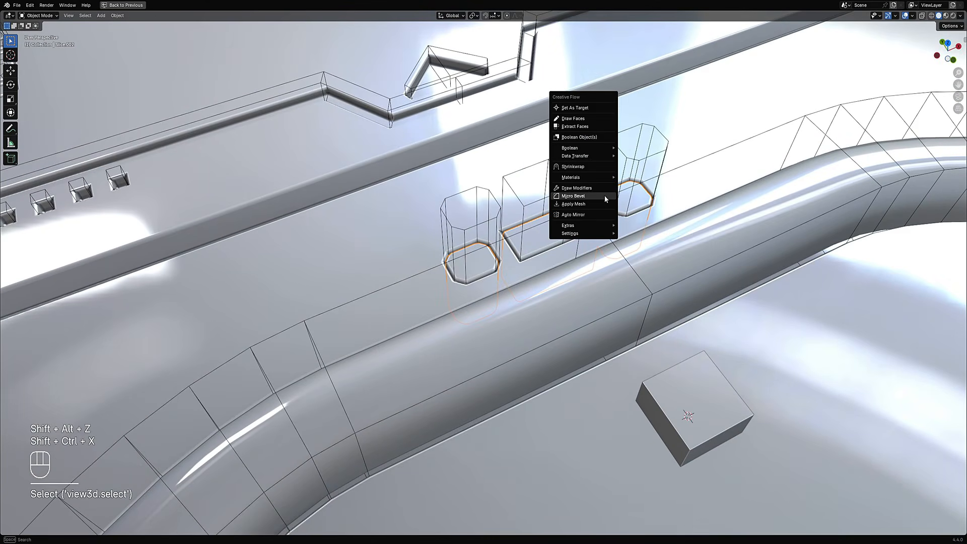
left_click(605, 197)
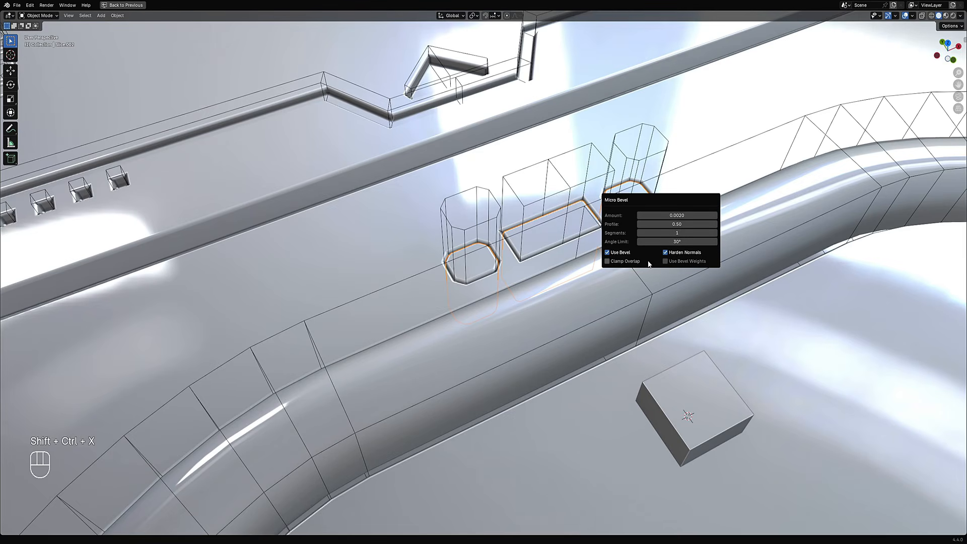
left_click_drag(667, 212, 657, 214, "shift")
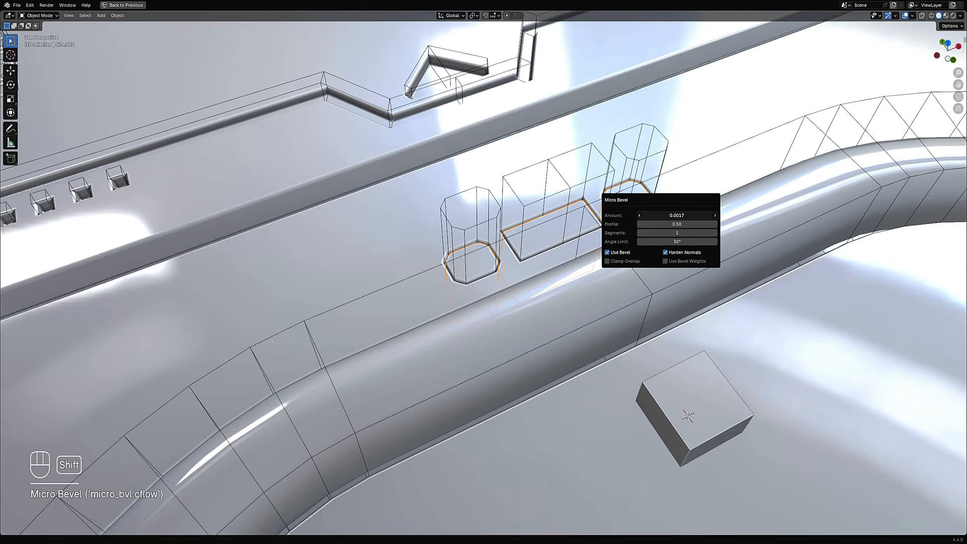
key("shift+alt+z")
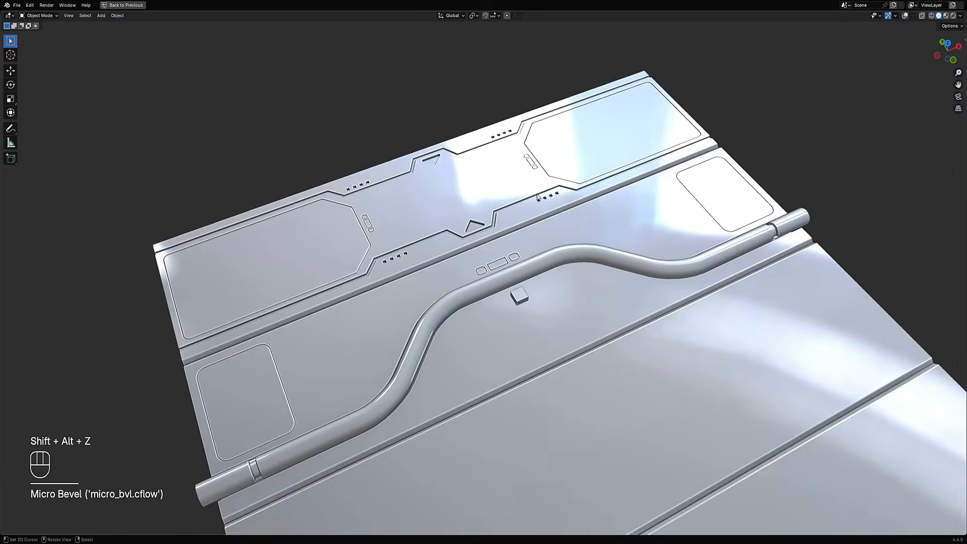
Select the trim sheet and set up Draw Faces on it with the circle shape in array mode
scroll(549, 249, "up", 5)
scroll(549, 249, "up", 2)
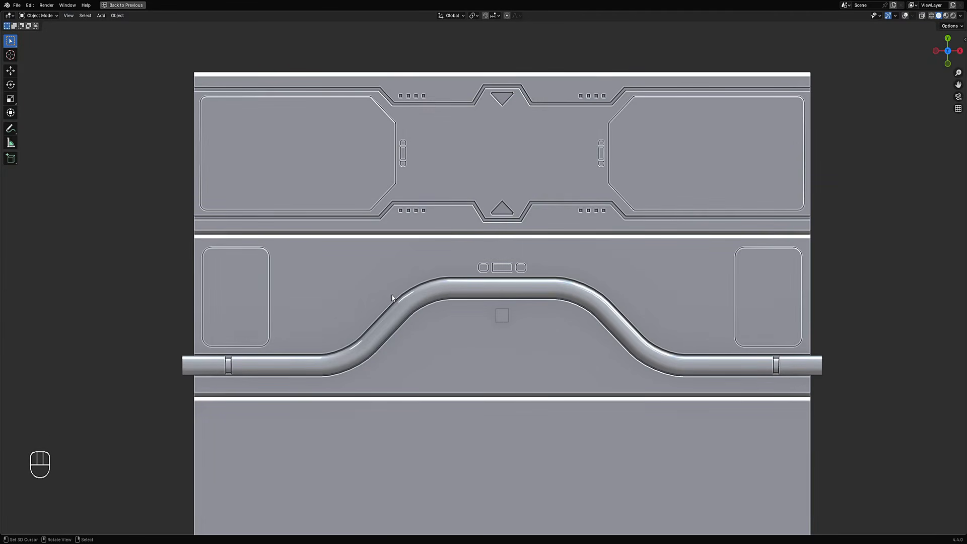
scroll(392, 297, "down", 3)
middle_click_drag(382, 300, 497, 300, "shift")
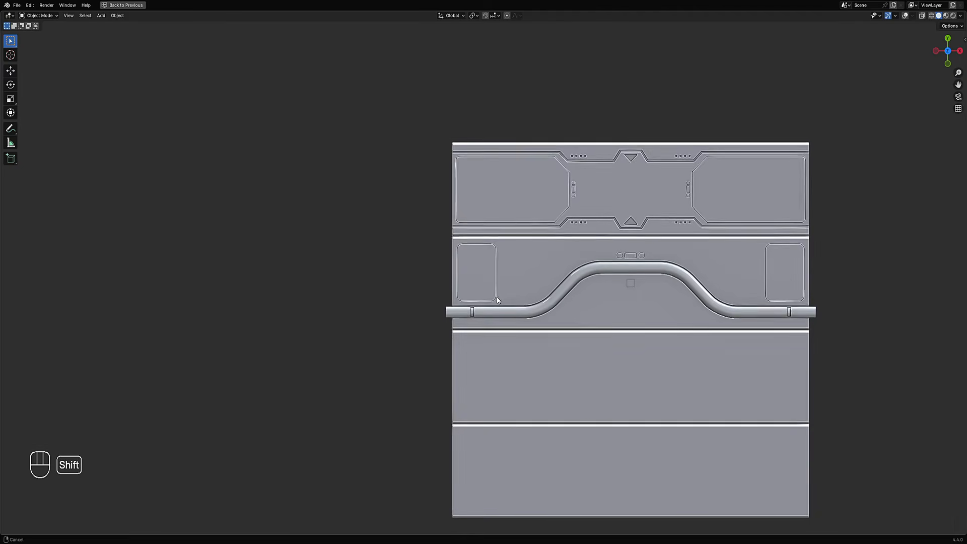
left_click(535, 274)
scroll(554, 266, "up", 4)
key("shift+ctrl+x")
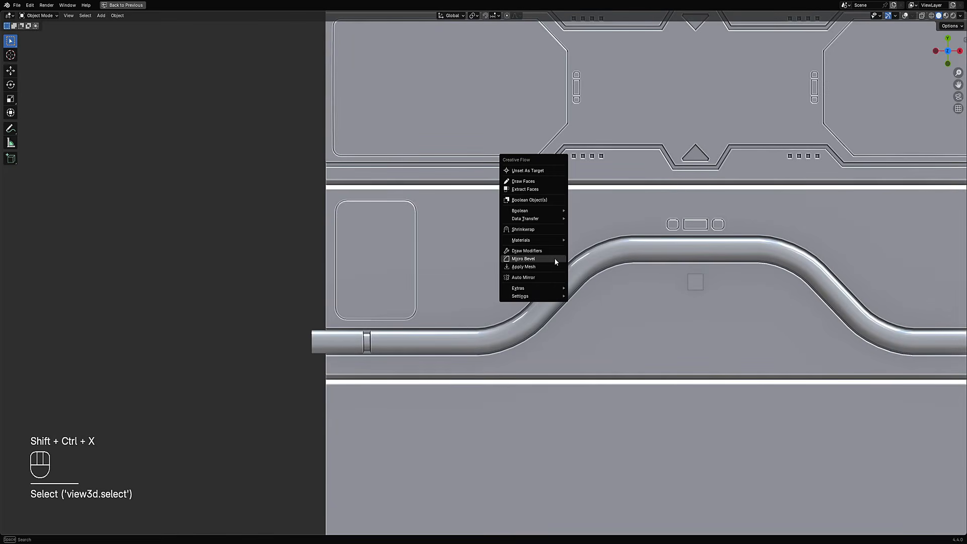
left_click(540, 181)
scroll(502, 318, "up", 4)
key("3")
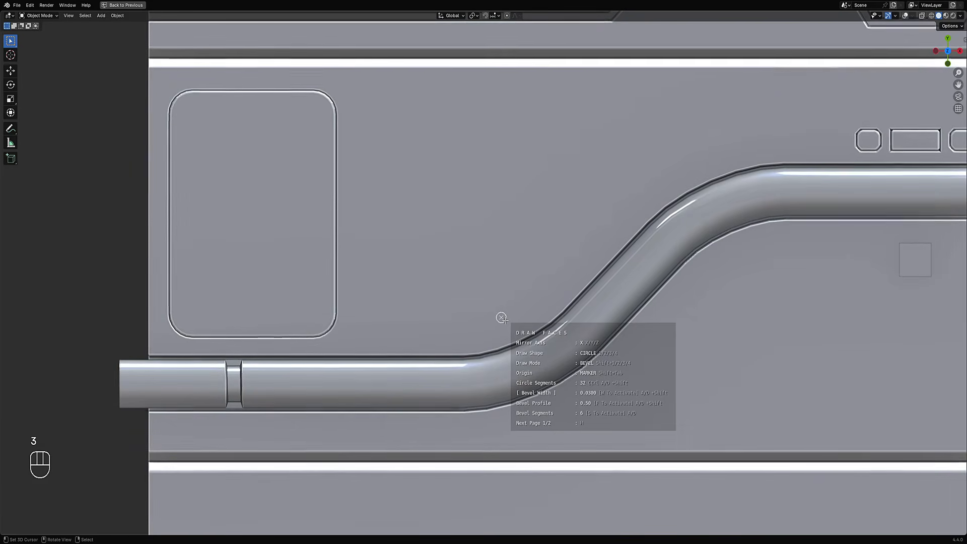
key("d")
key("shift+4")
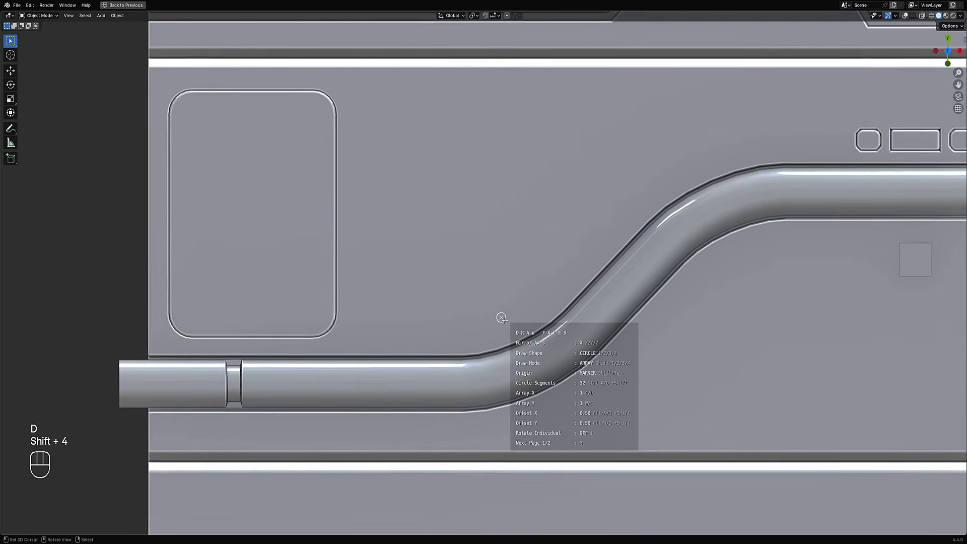
Array the circle to a row of 4 in X with an X offset of 3.00
key("d")
key("d")
key("alt+d")
key("alt+d")
key("alt+d")
key("alt+d")
key("alt+d")
key("alt+d")
key("alt+d")
key("alt+d")
key("alt+d")
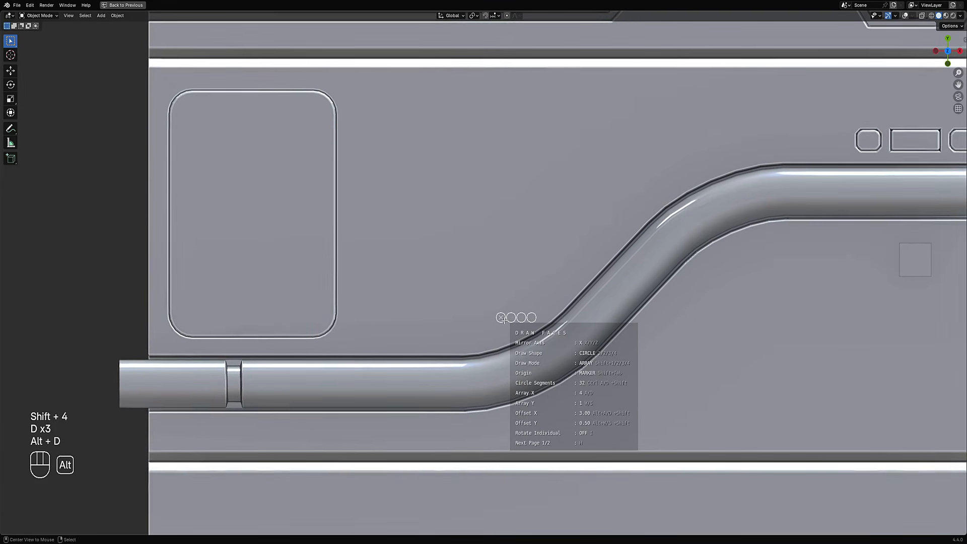
Rotate the circle row to 315° beside the pipe's slope and create it as short solid cylinders mirrored in X
key("shift+2")
key("w")
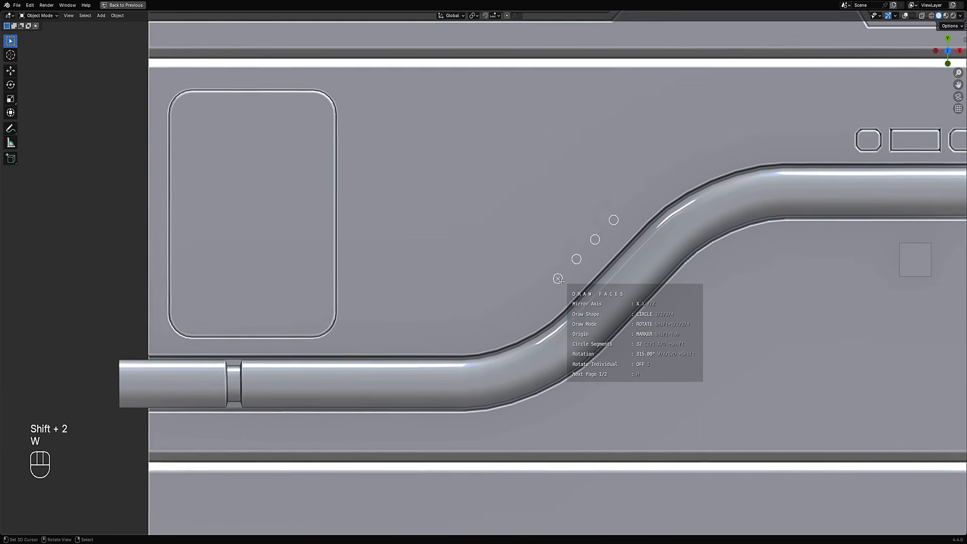
key("space")
middle_click_drag(601, 283, 714, 203)
scroll(713, 201, "up", 1)
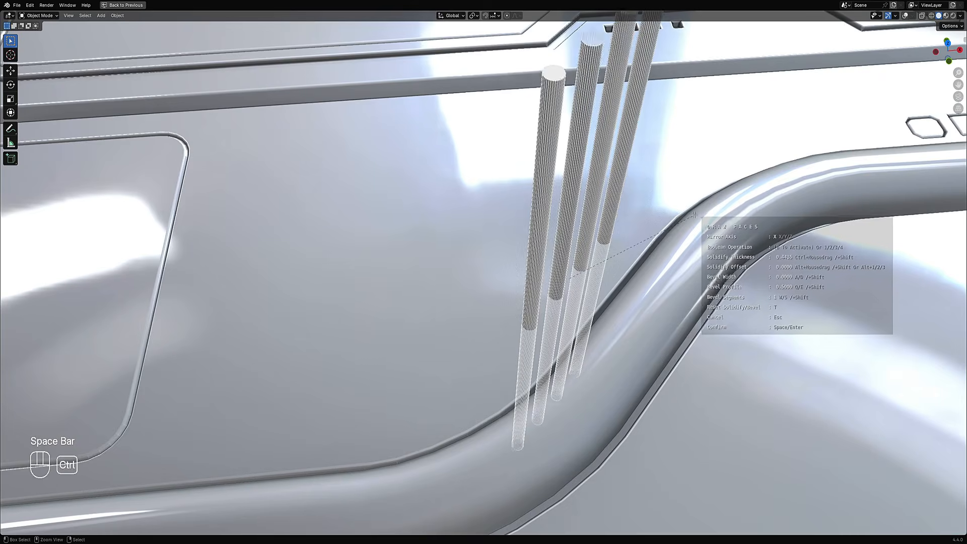
key("t")
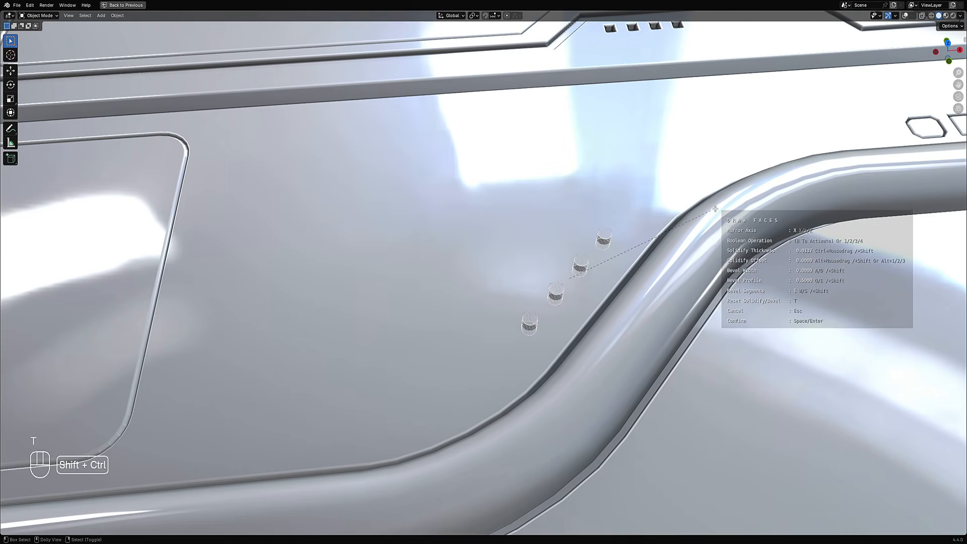
key("shift+ctrl+space")
Cut the mirrored rows of cylinders into the trim sheet as round holes with Boolean Object(s)
left_click(606, 160)
key("shift+ctrl+x")
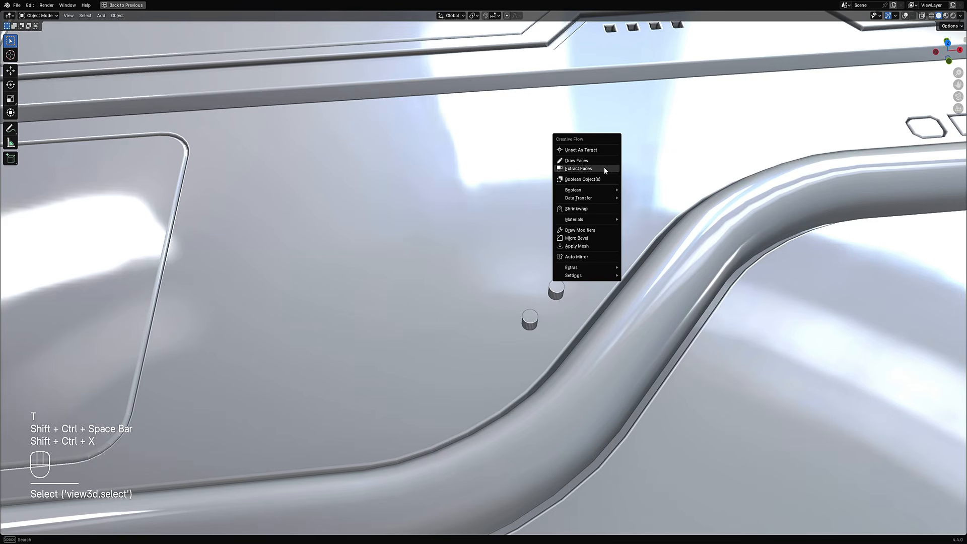
left_click(603, 179)
left_click(646, 202)
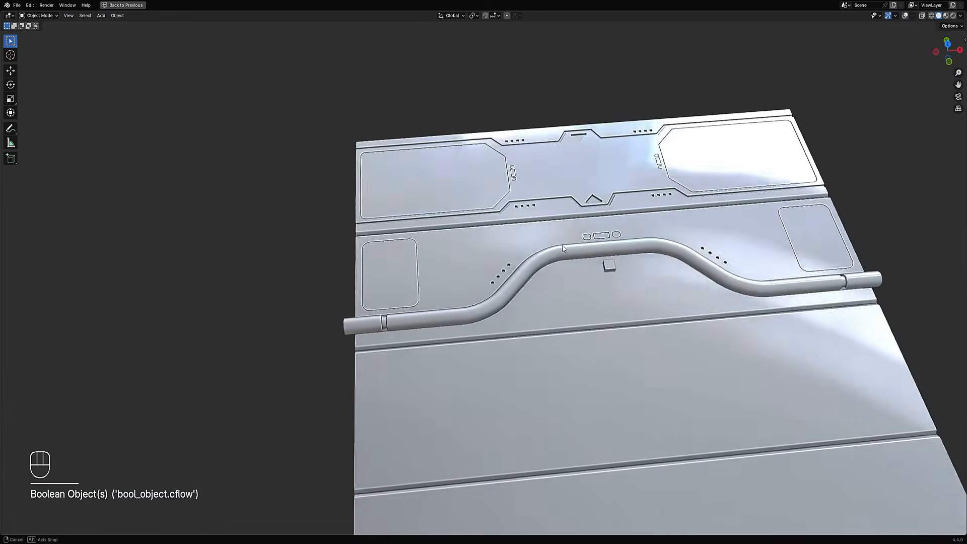
Turn the viewport overlays back on to show the cutter wireframes around the second strip's rounded panel
key("KP_1")
middle_click_drag(417, 262, 524, 274, "shift")
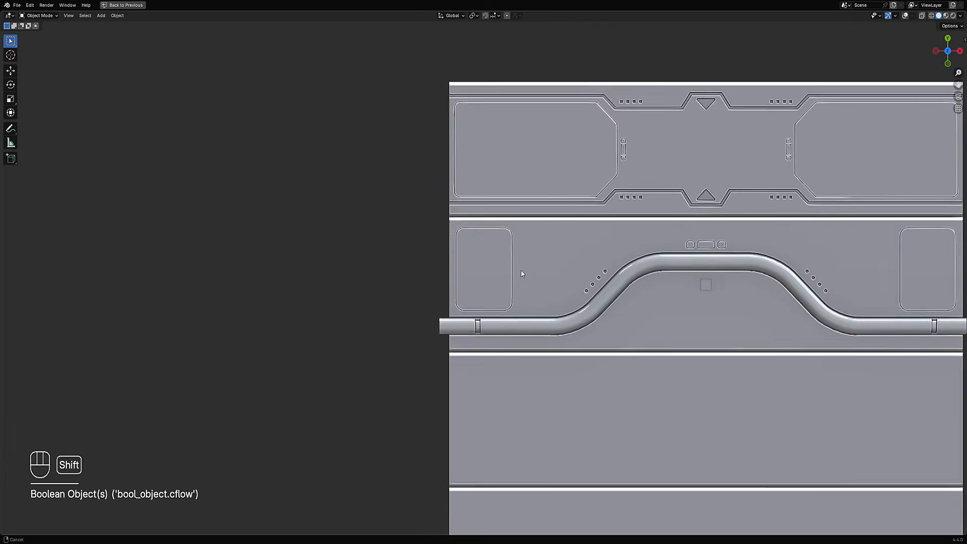
scroll(515, 261, "up", 5)
key("shift+alt+z")
key("shift+alt+z")
key("shift+alt+z")
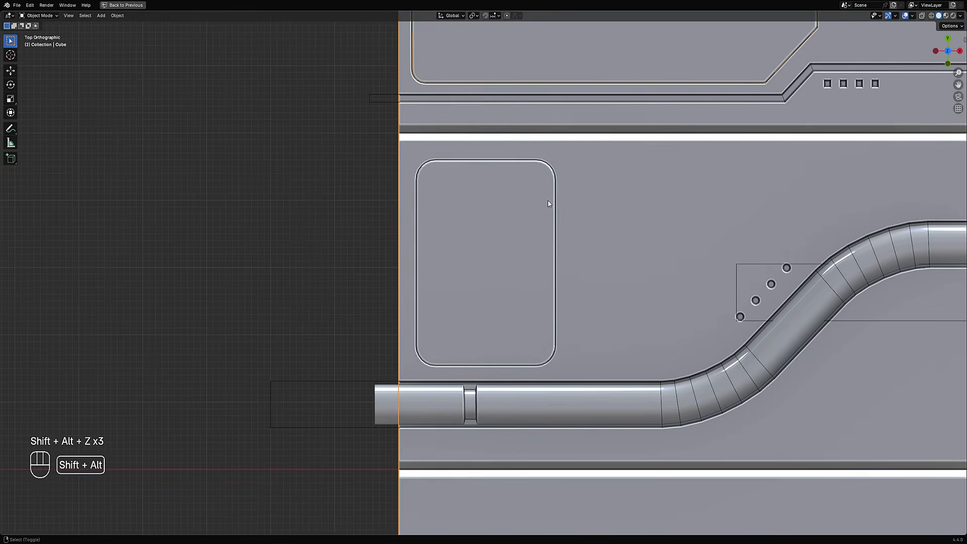
left_click(508, 288)
key("shift+alt+z")
key("shift+alt+z")
middle_click_drag(509, 288, 515, 314)
right_click(799, 290)
middle_click_drag(649, 288, 458, 313, "alt")
scroll(428, 292, "down", 2)
middle_click_drag(419, 284, 494, 288, "shift")
scroll(463, 272, "up", 6)
key("ctrl+shift+x")
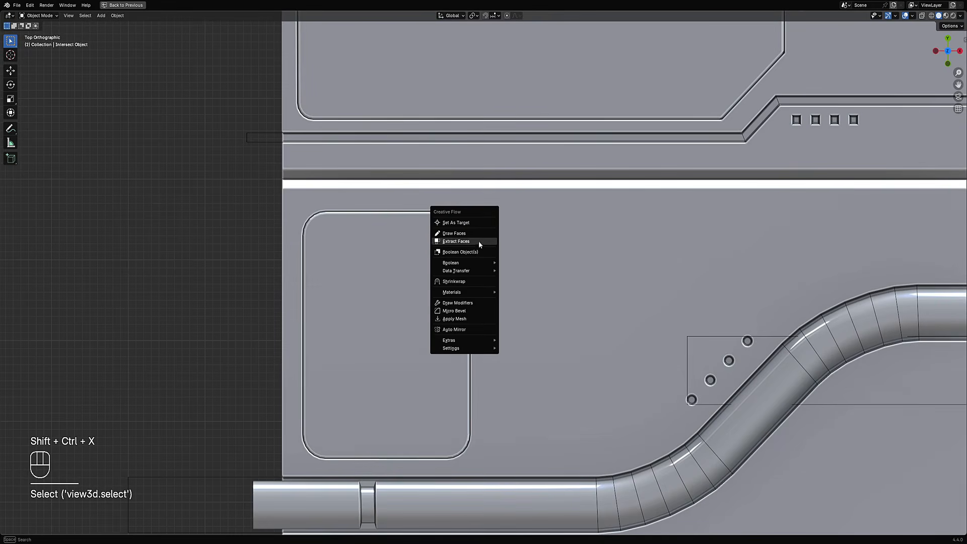
right_click(366, 336)
key("Tab")
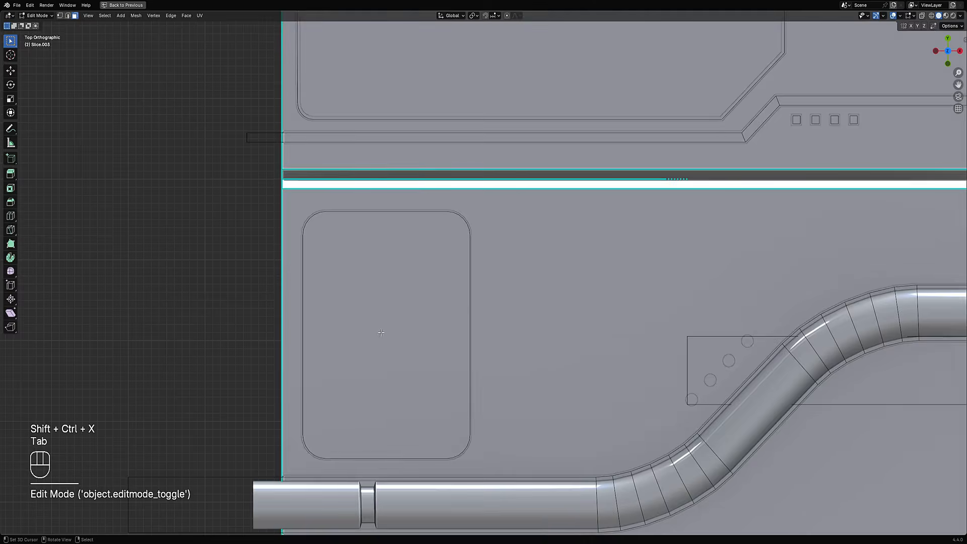
scroll(370, 334, "down", 6)
middle_click_drag(370, 335, 385, 297)
key("3")
right_click(455, 291)
key("Tab")
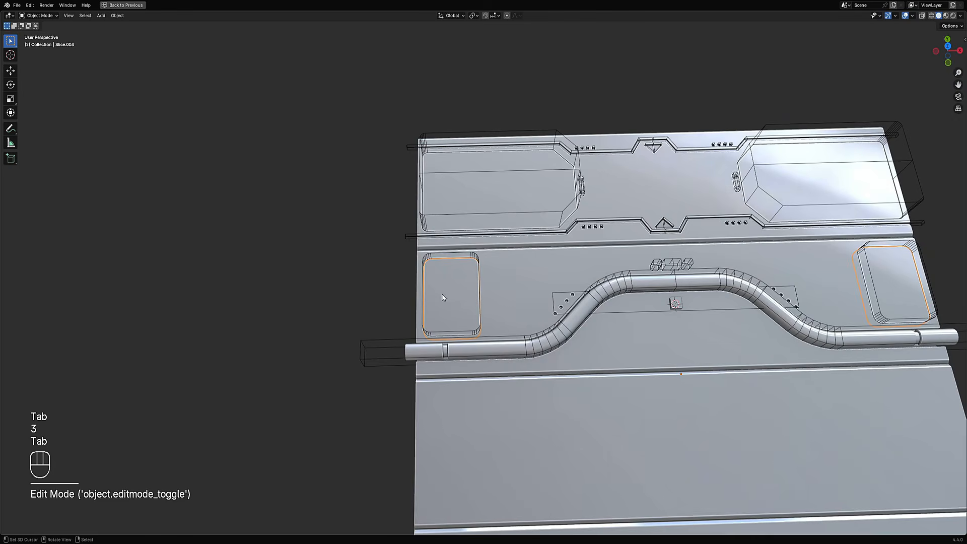
right_click(444, 294)
right_click(445, 294)
key("Tab")
key("Tab")
Select the rounded panel cutter's linked faces in Edit Mode and snap the 3D cursor to the selection
scroll(541, 307, "up", 4)
middle_click_drag(533, 304, 479, 252)
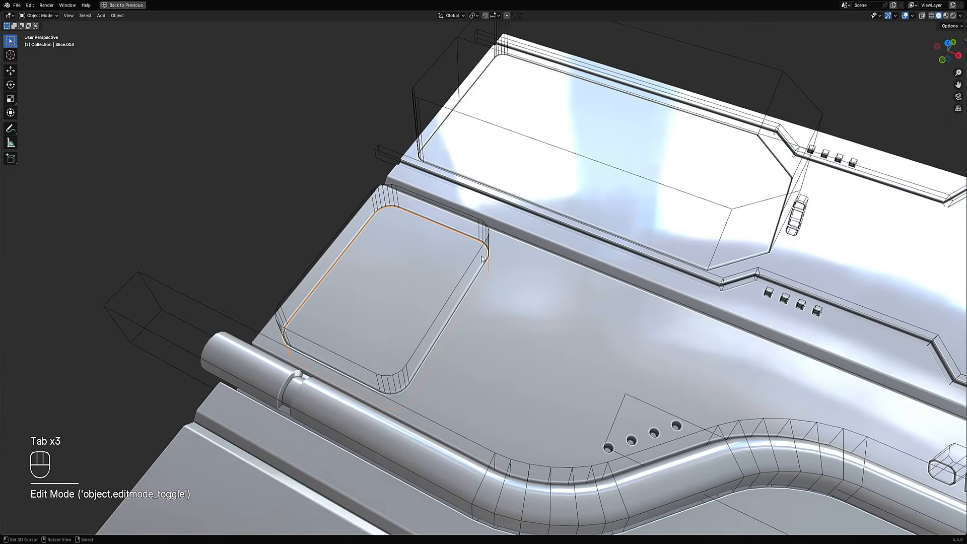
right_click(479, 252)
key("Tab")
key("3")
left_click(409, 259)
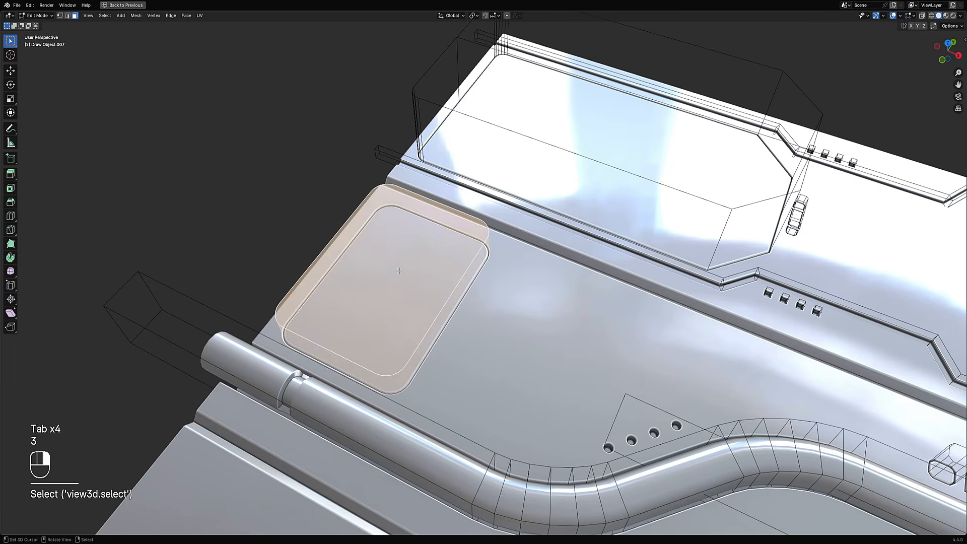
middle_click_drag(408, 259, 476, 279)
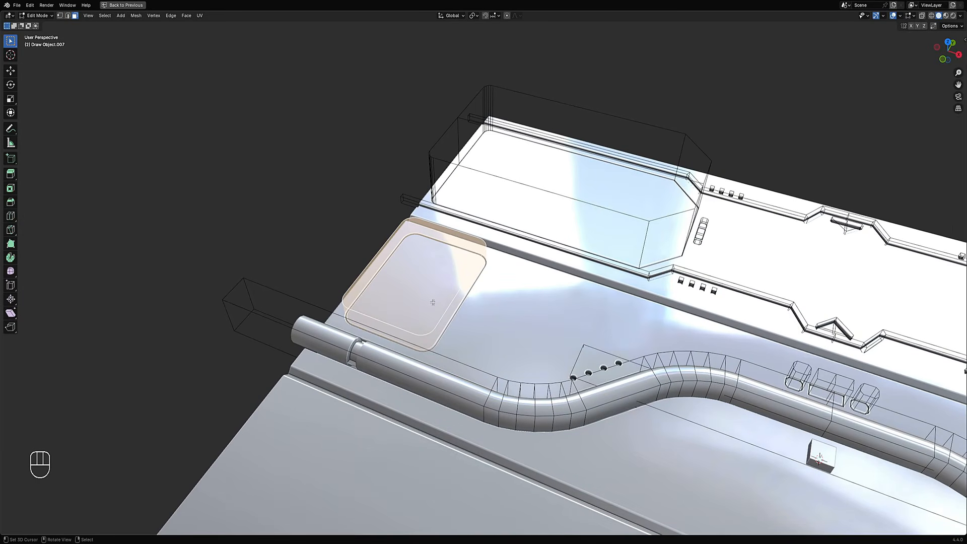
middle_click_drag(484, 308, 532, 280)
key("shift+s")
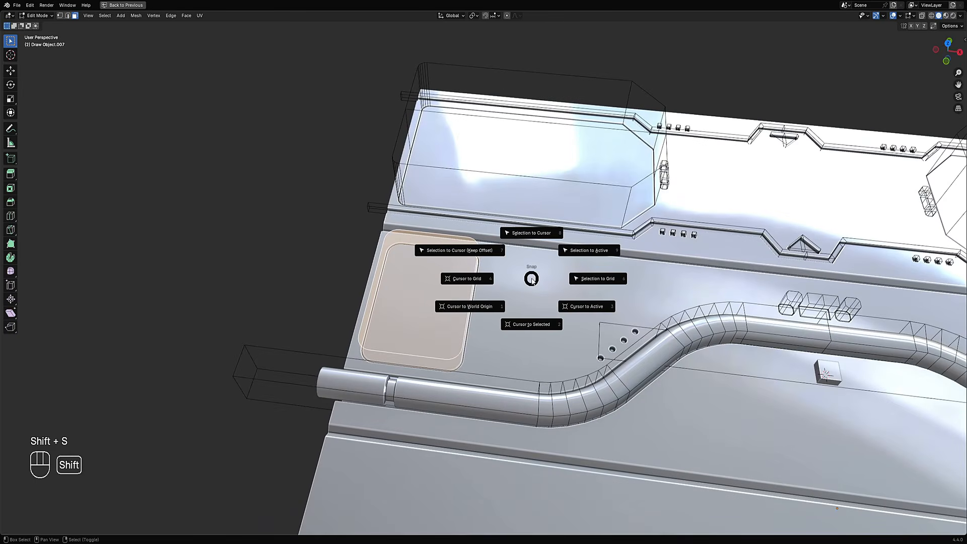
left_click(537, 325)
Add an Intersect Object cube at the 3D cursor in the rounded panel
key("shift+ctrl+x")
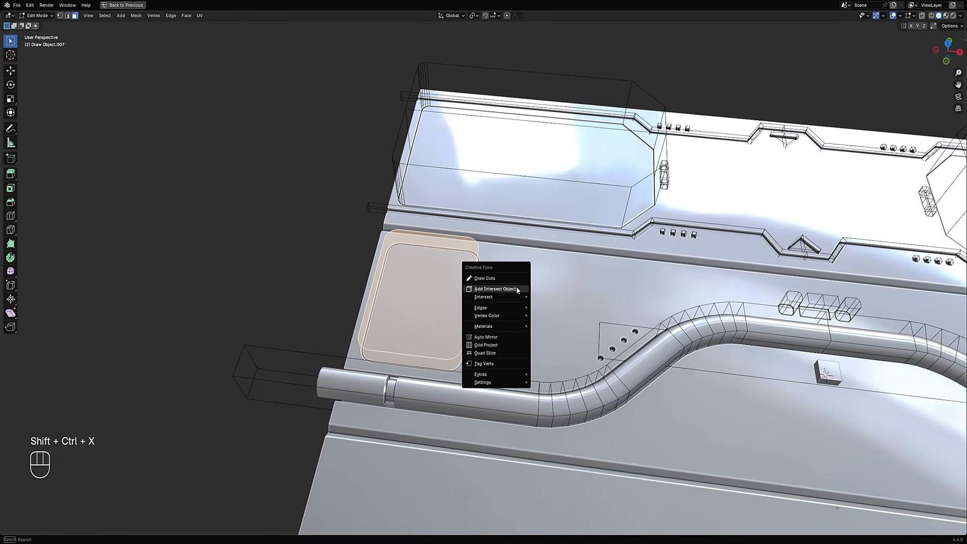
left_click(516, 289)
left_click(570, 306)
left_click(630, 210)
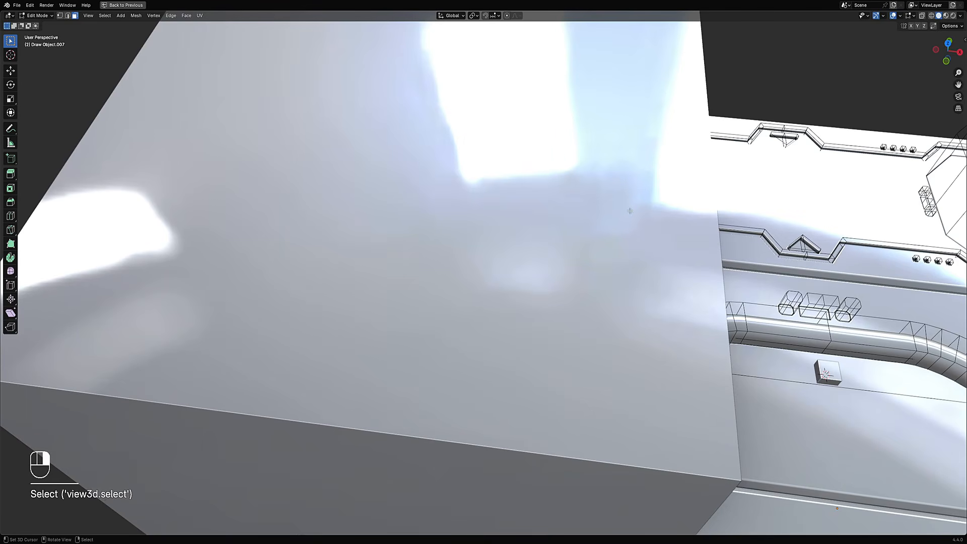
Scale the new cube's mesh down to a small block at the centre of the rounded panel
key("Tab")
key("Tab")
key("a")
key("s")
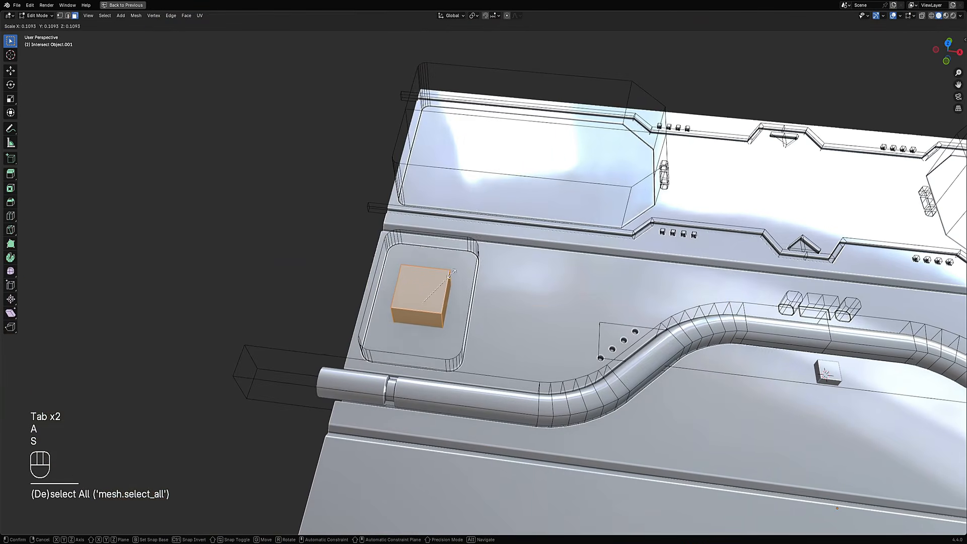
left_click(444, 297)
key("s")
left_click(476, 292)
key("Tab")
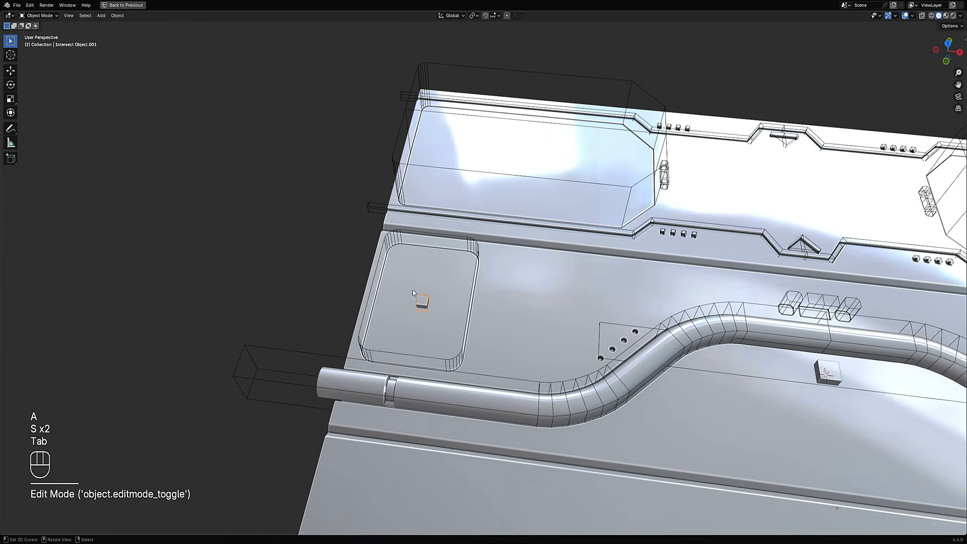
Set the small cube's origin to its geometry
middle_click_drag(413, 289, 466, 290, "alt")
scroll(473, 274, "up", 3)
key("w")
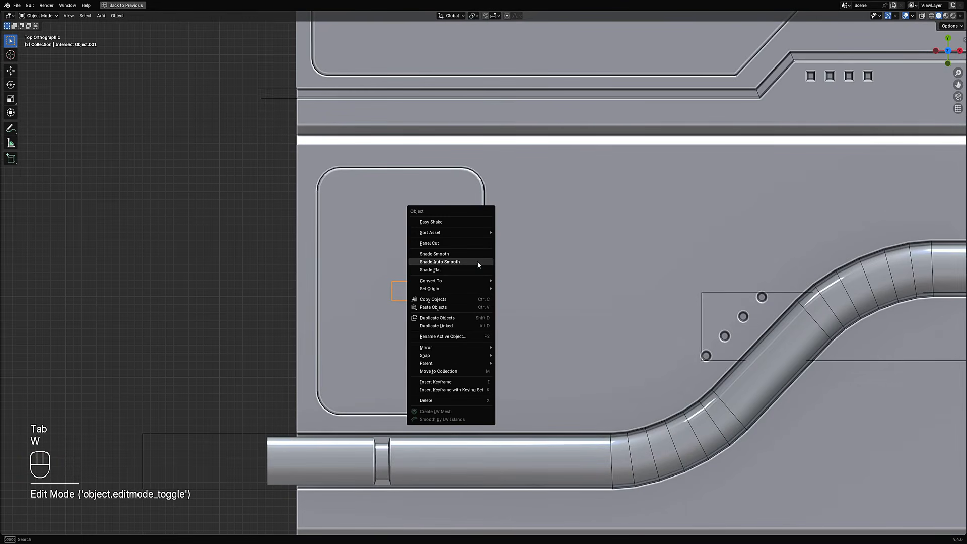
mouse_move(474, 289)
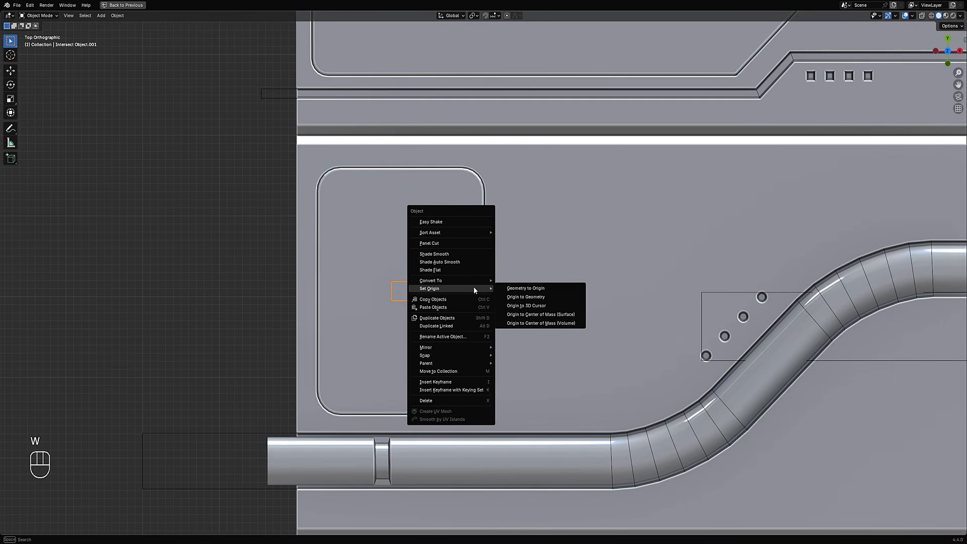
left_click(534, 297)
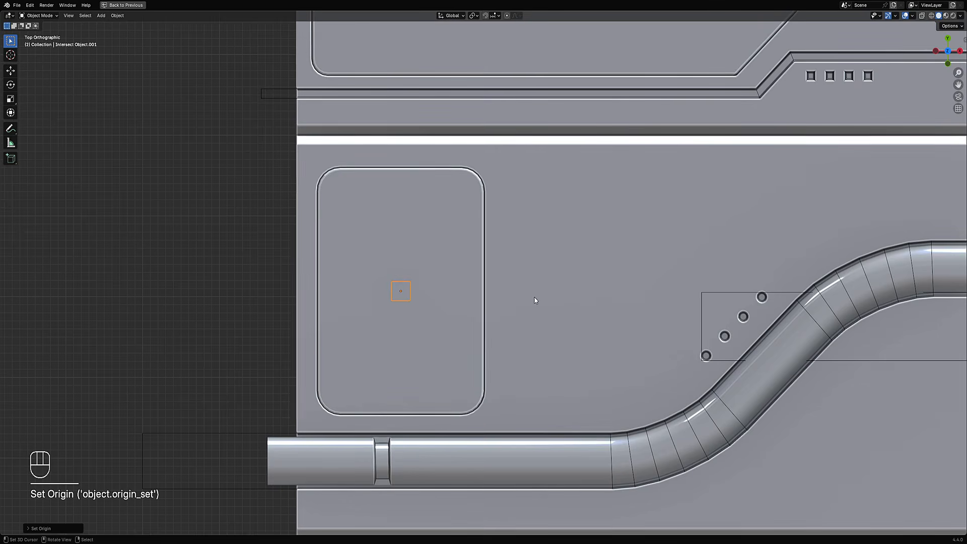
scroll(435, 273, "down", 3)
middle_click_drag(435, 274, 469, 282, "shift")
scroll(469, 282, "up", 1)
key("g")
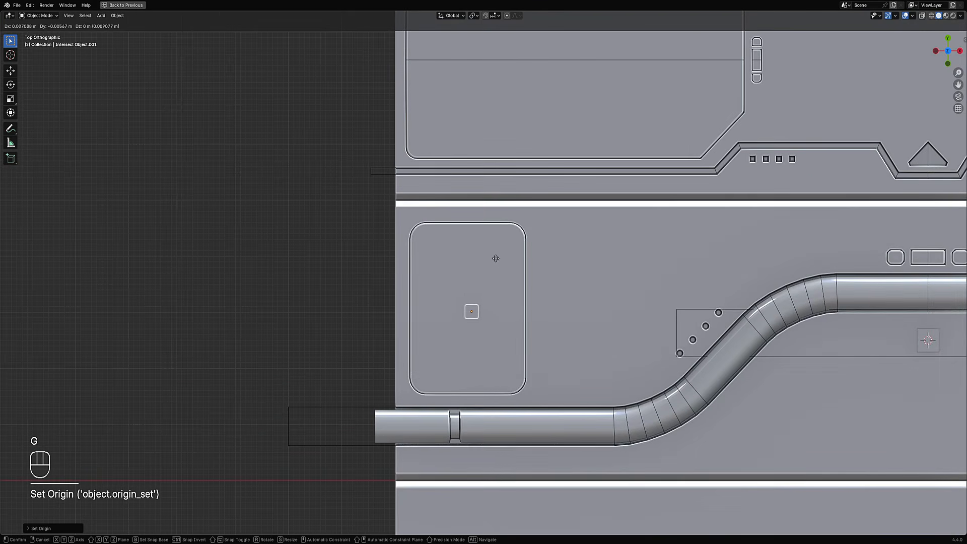
left_click(494, 275)
Start Draw Faces with the small centre cube as the active object
scroll(453, 255, "up", 3)
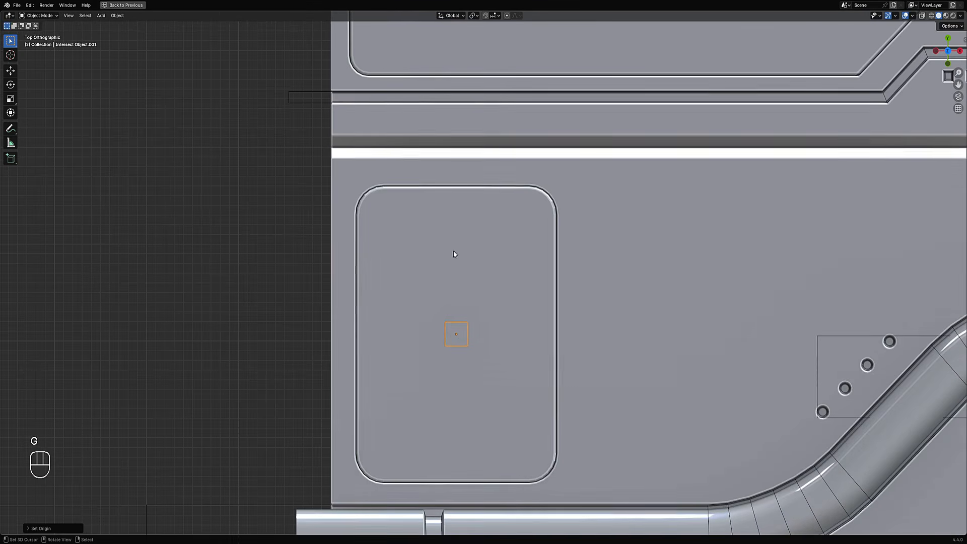
key("ctrl+shift+x")
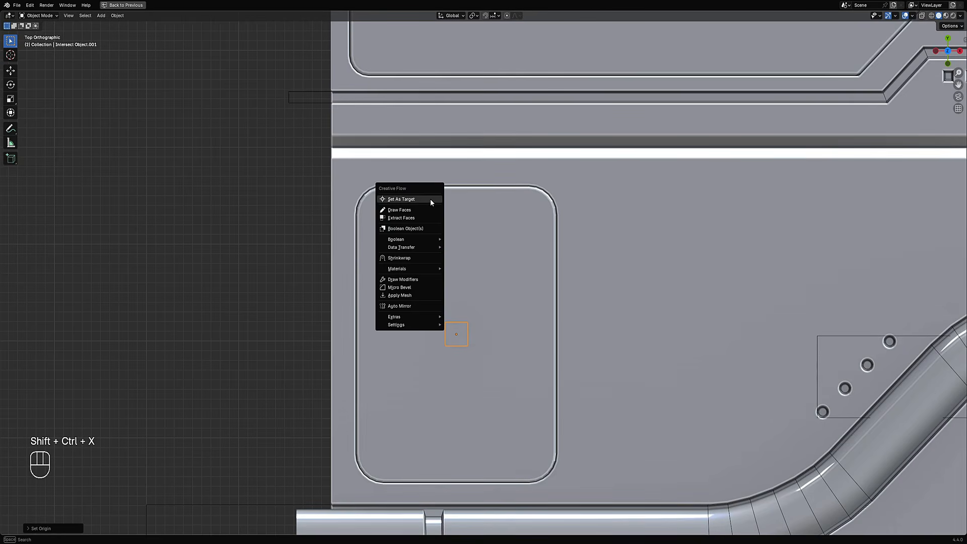
left_click(431, 198)
key("Escape")
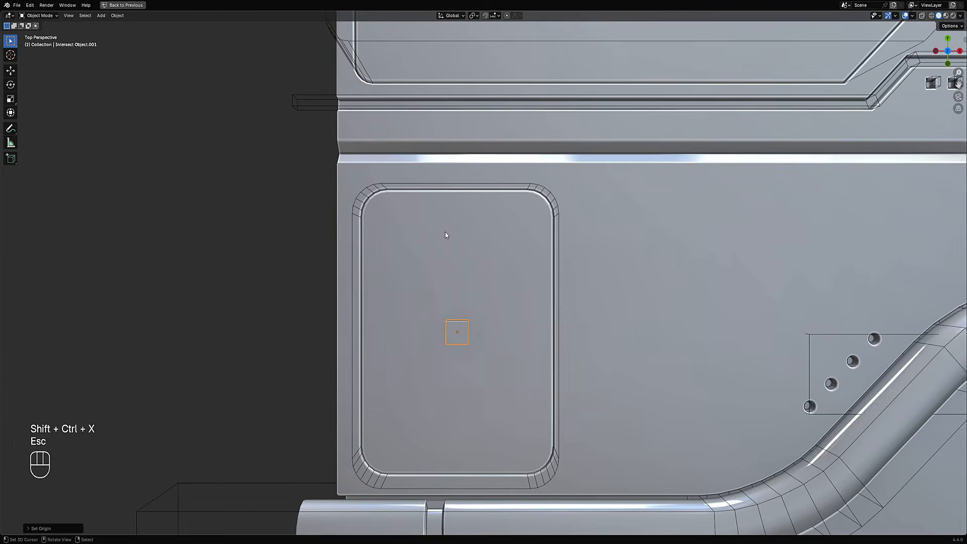
key("ctrl+shift+x")
left_click(440, 224)
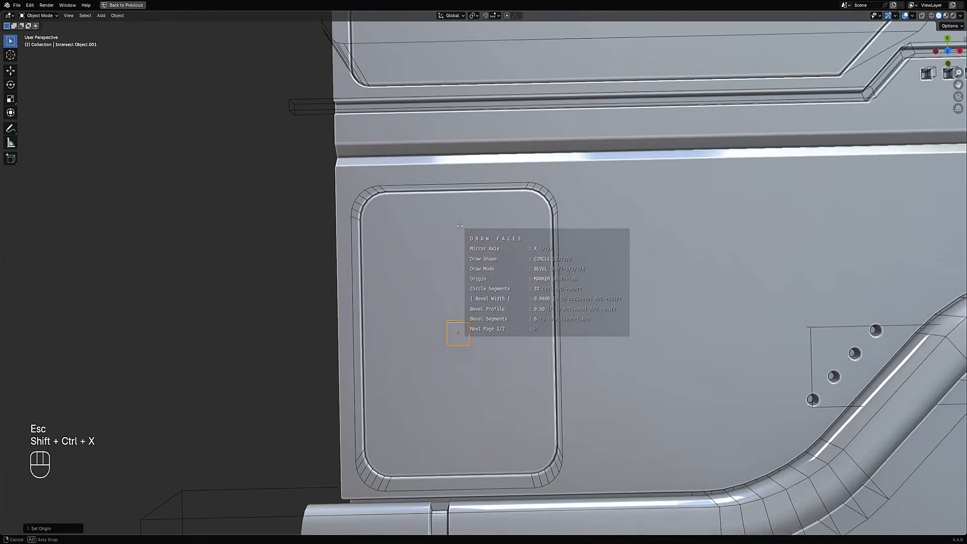
Draw a slim horizontal box just inside the rounded panel's upper edge, mirrored in X and Y
left_click(419, 202)
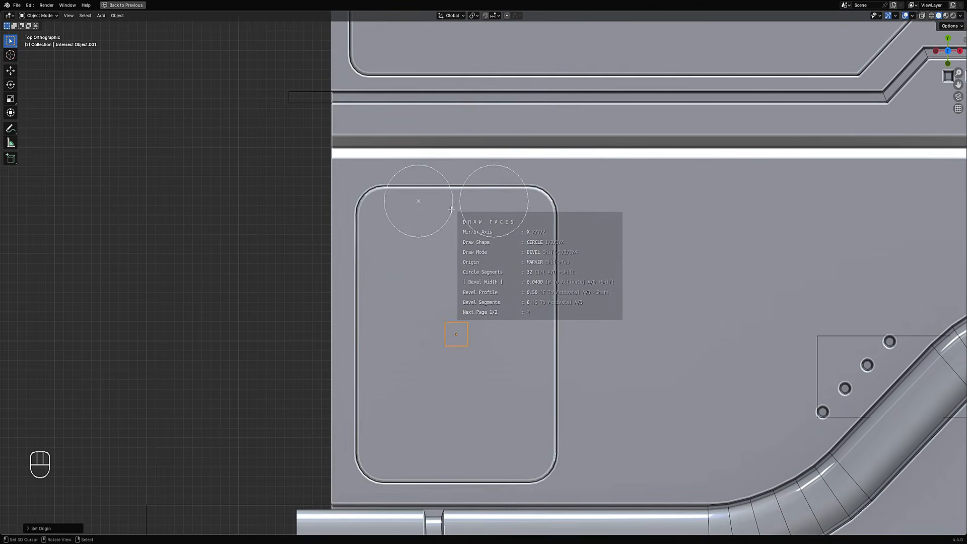
key("1")
left_click(421, 204)
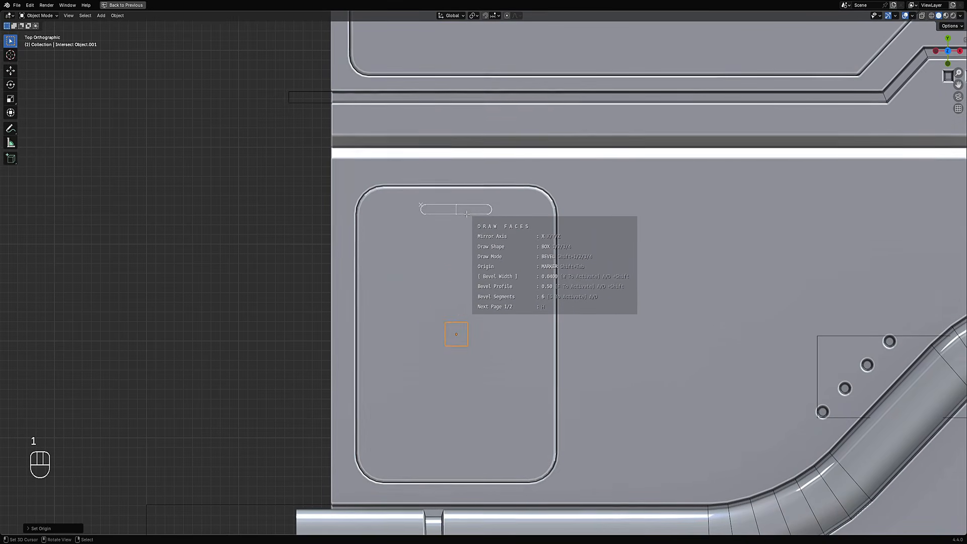
key("t")
key("y")
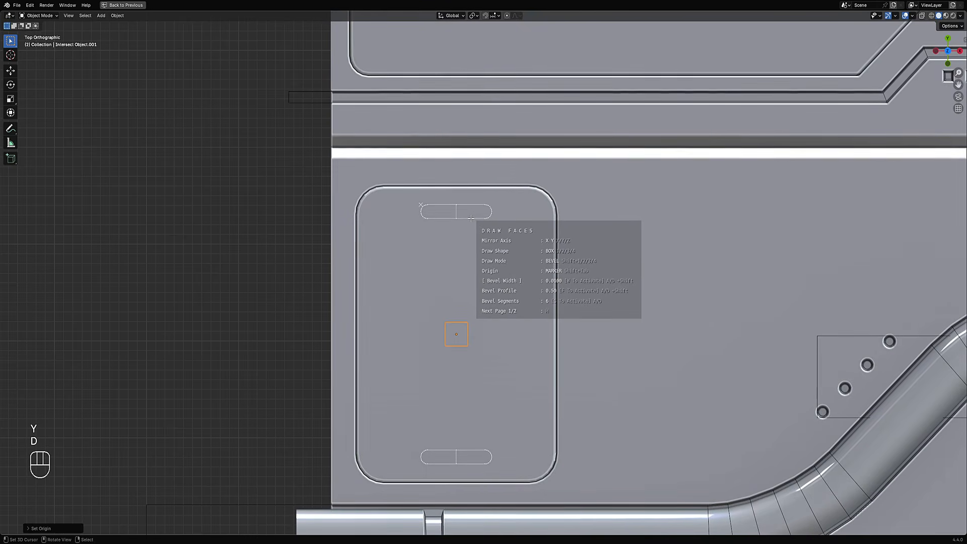
Reduce the Bevel Width of the mirrored boxes to give them small rounded corners
key("shift+a")
key("shift+a")
key("shift+a")
key("shift+a")
key("shift+a")
key("shift+a")
key("shift+a")
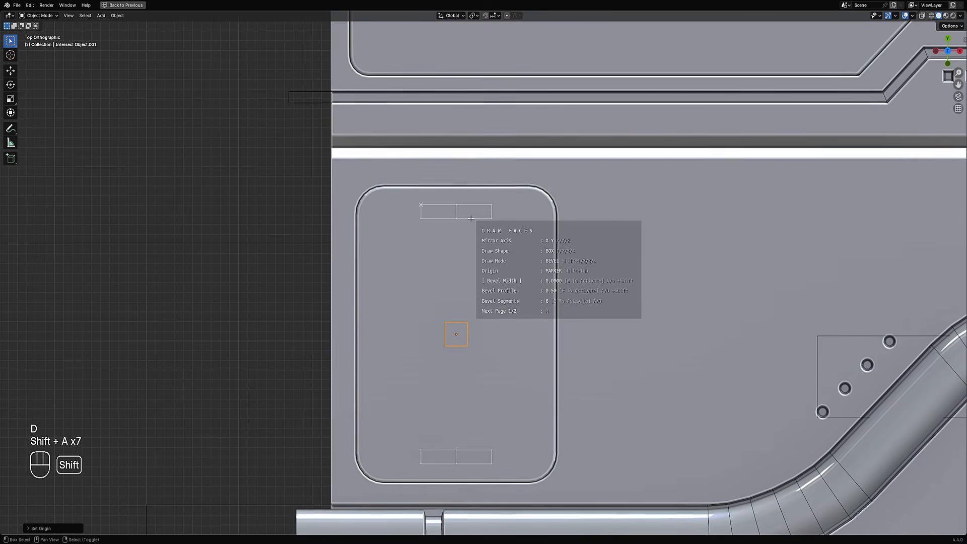
key("shift+a")
key("shift+a")
key("shift+a")
key("shift+d")
key("shift+d")
key("shift+d")
key("shift+d")
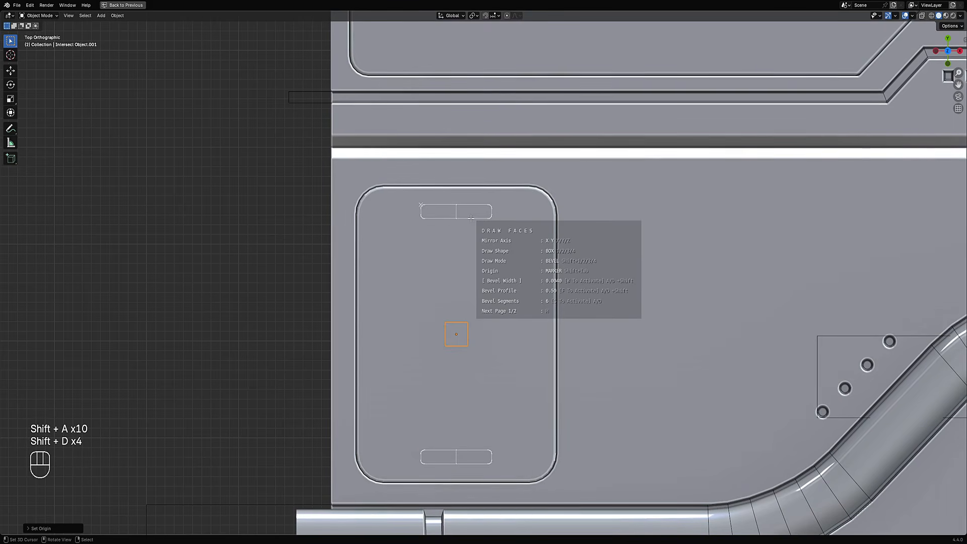
Create the two mirrored boxes as short solid bars on the rounded panel
key("space")
middle_click_drag(471, 218, 553, 260)
key("space")
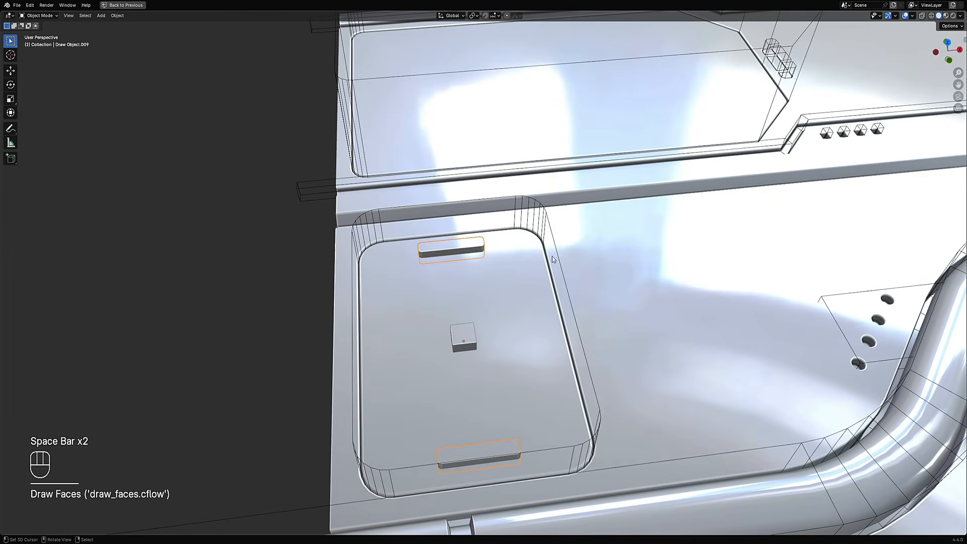
key("shift")
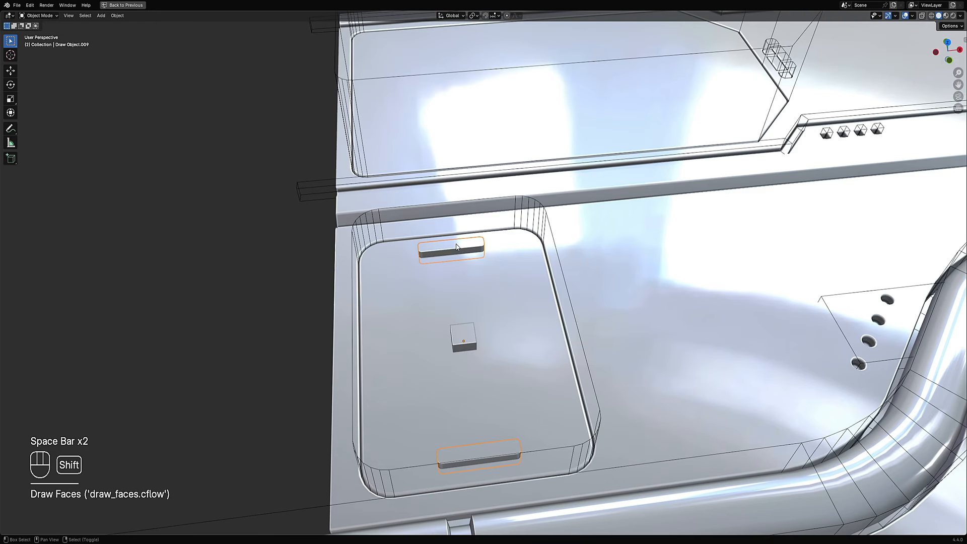
middle_click_drag(597, 290, 564, 273)
left_click(576, 276)
middle_click_drag(470, 281, 461, 296)
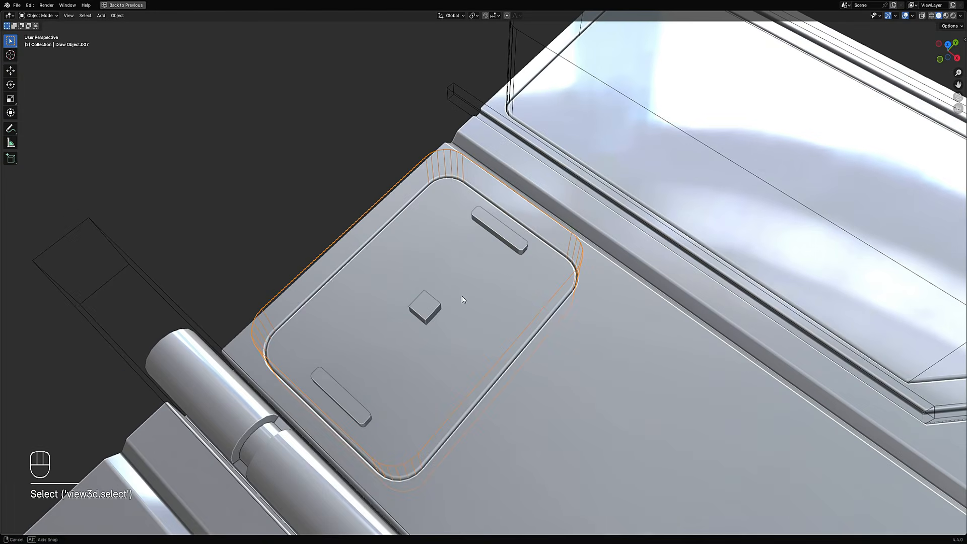
scroll(503, 276, "up", 3)
left_click(503, 277)
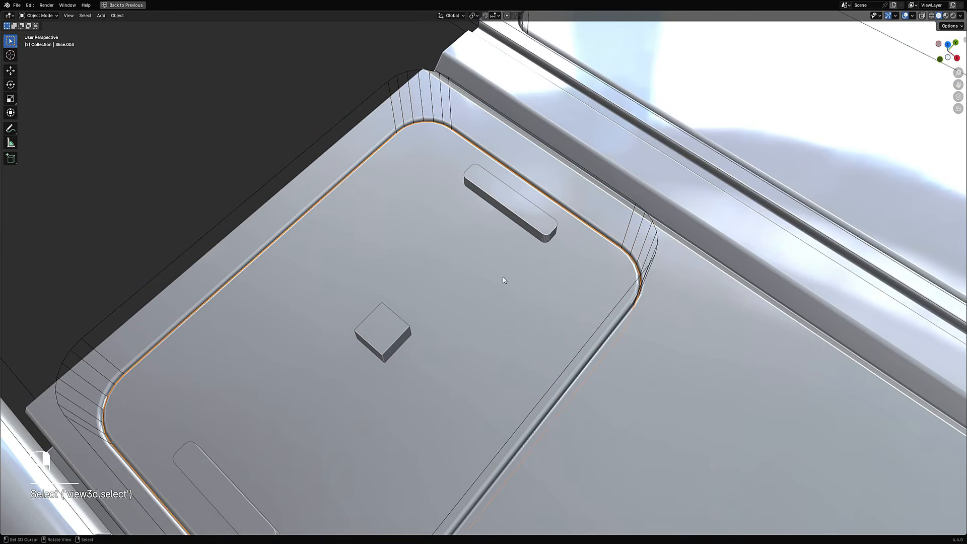
scroll(505, 274, "down", 4)
key("g")
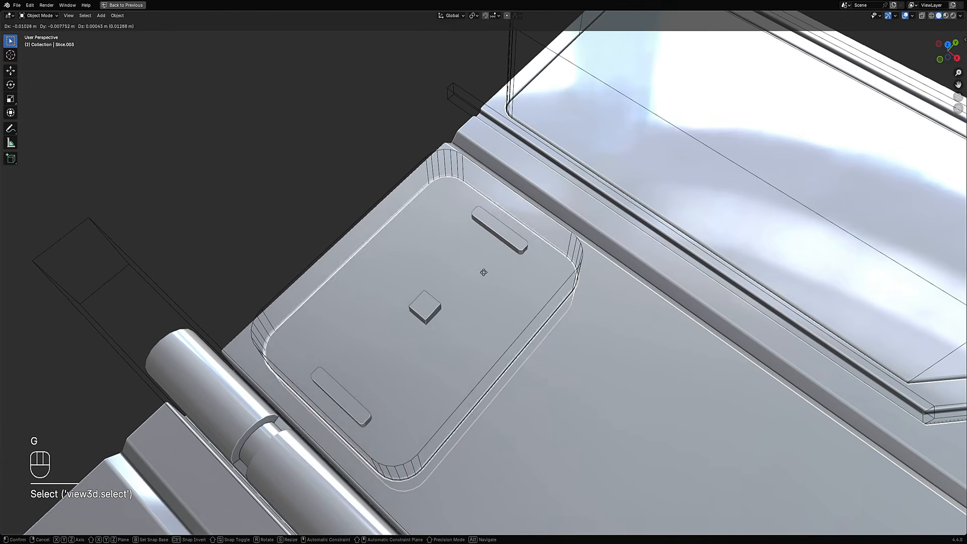
right_click(506, 249)
Cut the two bars into the sliced rounded panel as slots with Boolean Object(s)
left_click(509, 241)
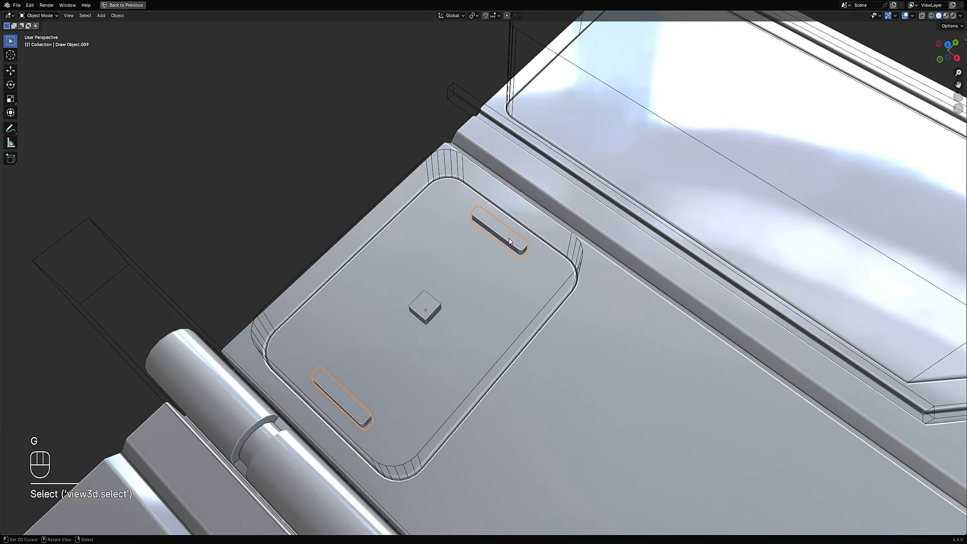
left_click(502, 286, "shift")
key("shift+ctrl+x")
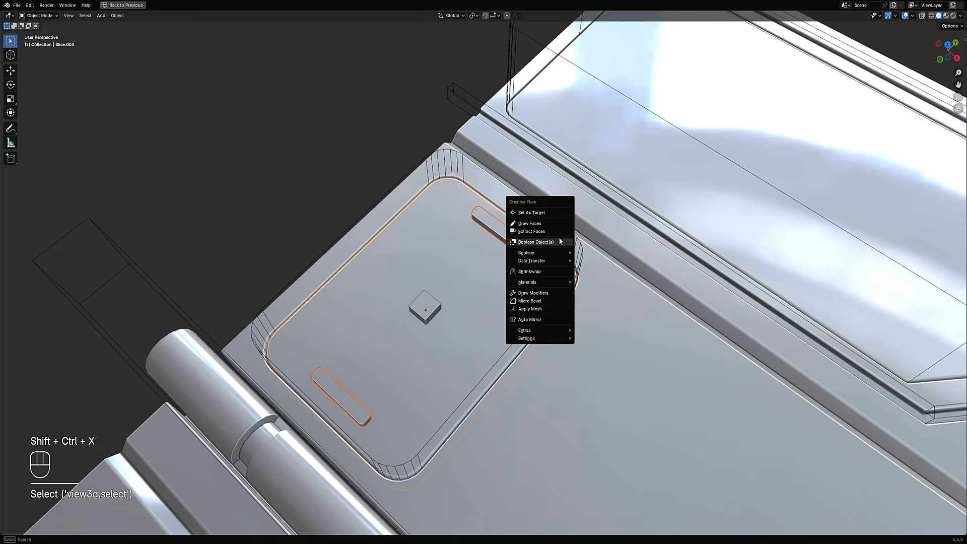
left_click(560, 242)
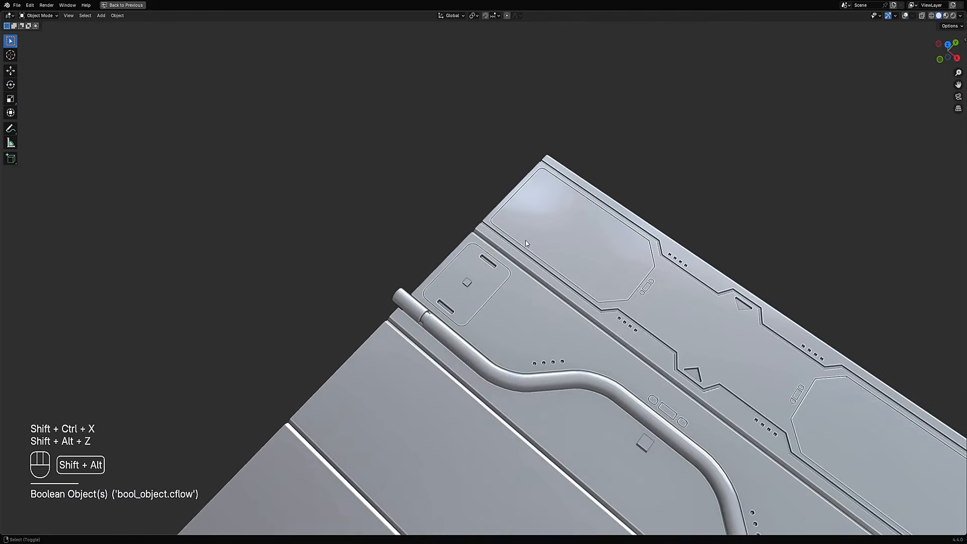
middle_click_drag(533, 252, 548, 238)
scroll(504, 324, "up", 4)
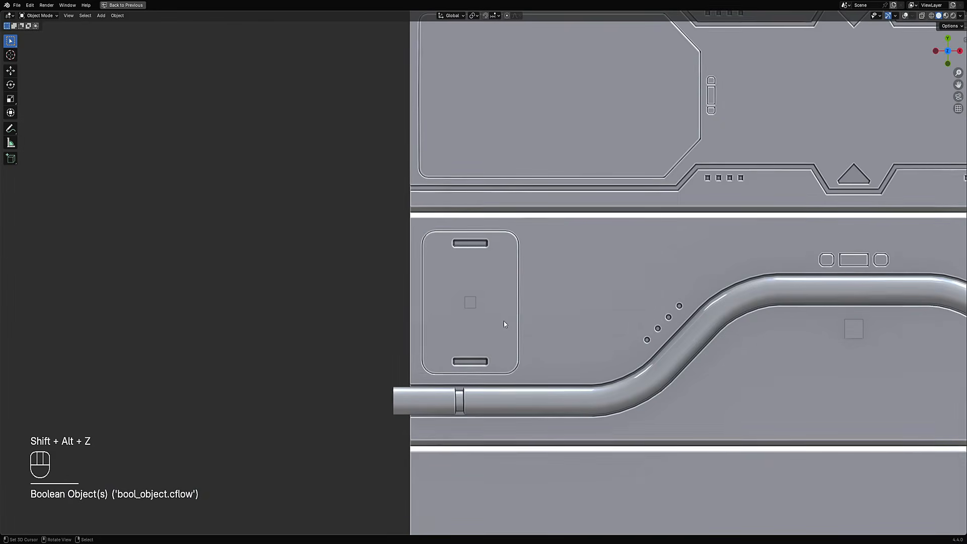
Delete the small leftover intersect object at the centre of the slotted rounded panel
left_click(475, 306)
key("shift+alt+z")
key("shift+alt+z")
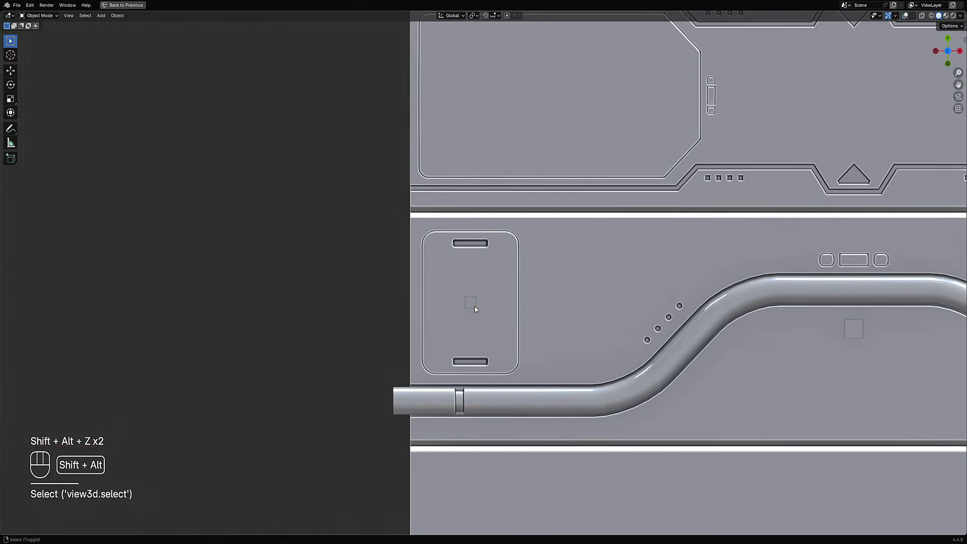
key("shift+alt+z")
key("shift+alt+z")
key("shift+alt+z")
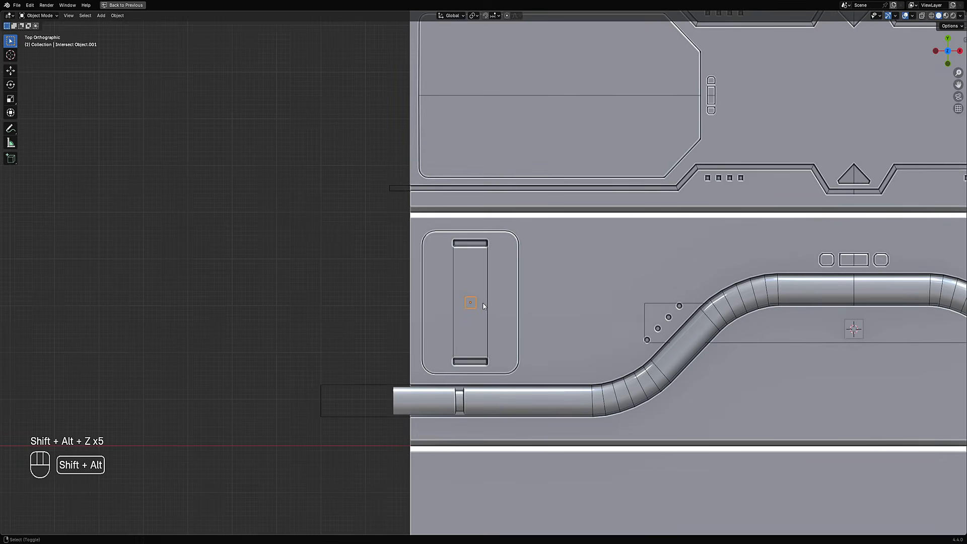
scroll(482, 306, "down", 5)
key("shift+alt+z")
key("shift+alt+z")
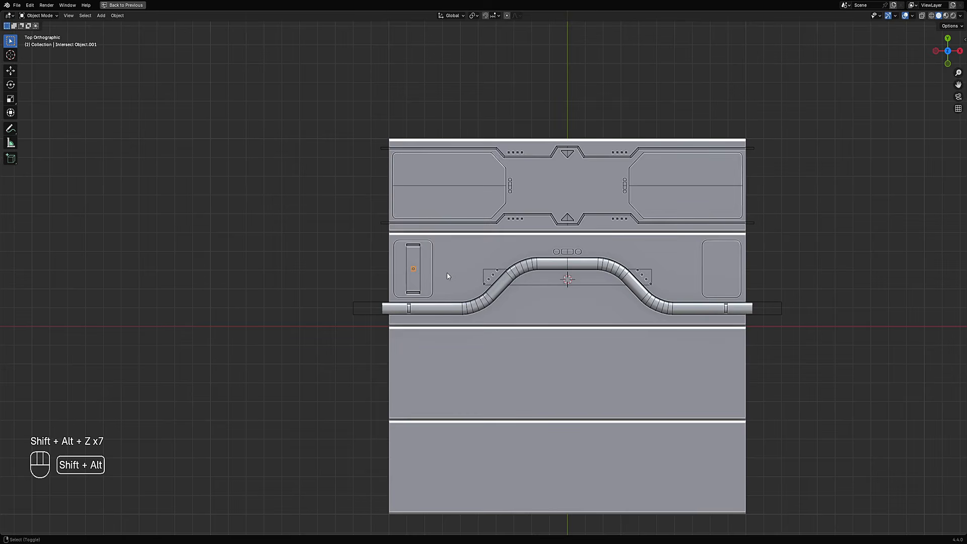
left_click(721, 269)
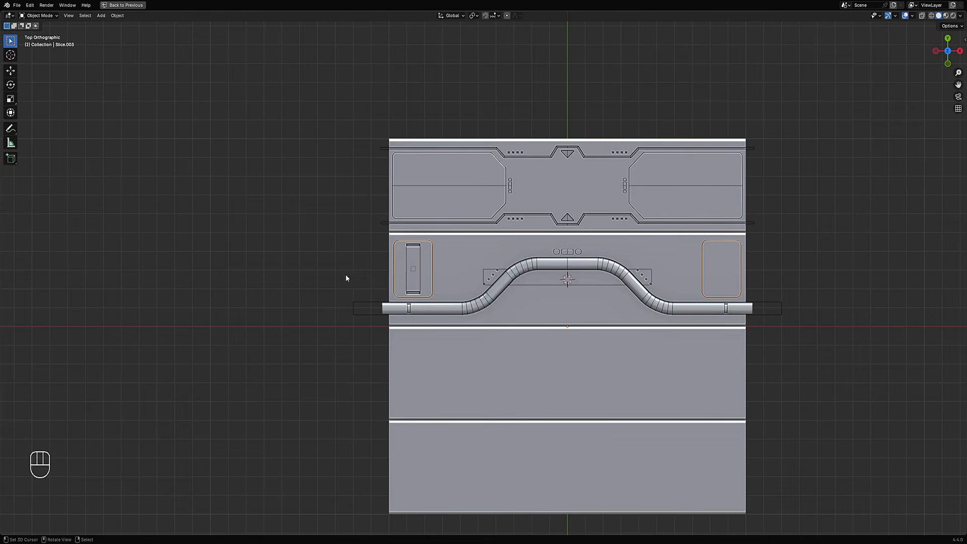
left_click(416, 274)
key("x")
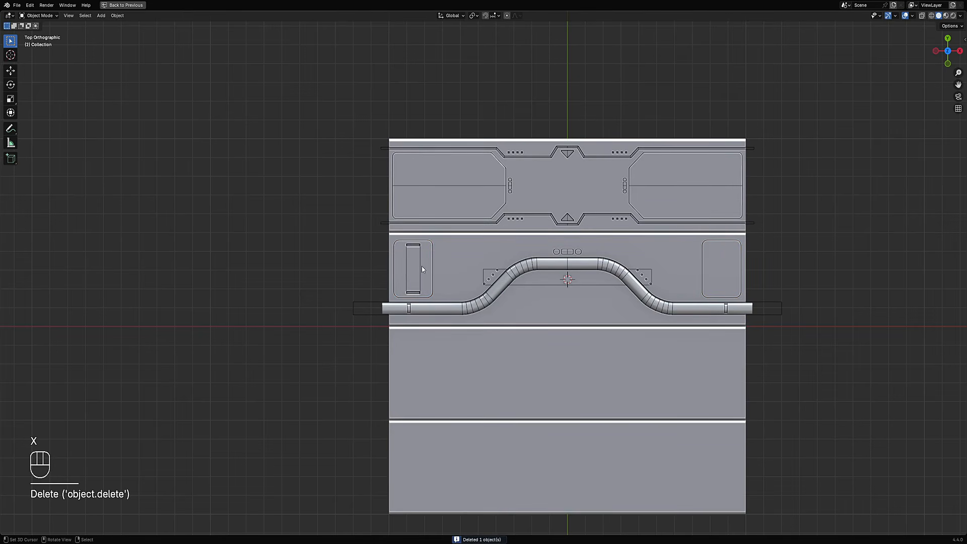
Select the slot cutter in the rounded panel and make its modifiers permanent with Apply Mesh
right_click(422, 266)
middle_click_drag(439, 271, 525, 247)
scroll(526, 248, "up", 6)
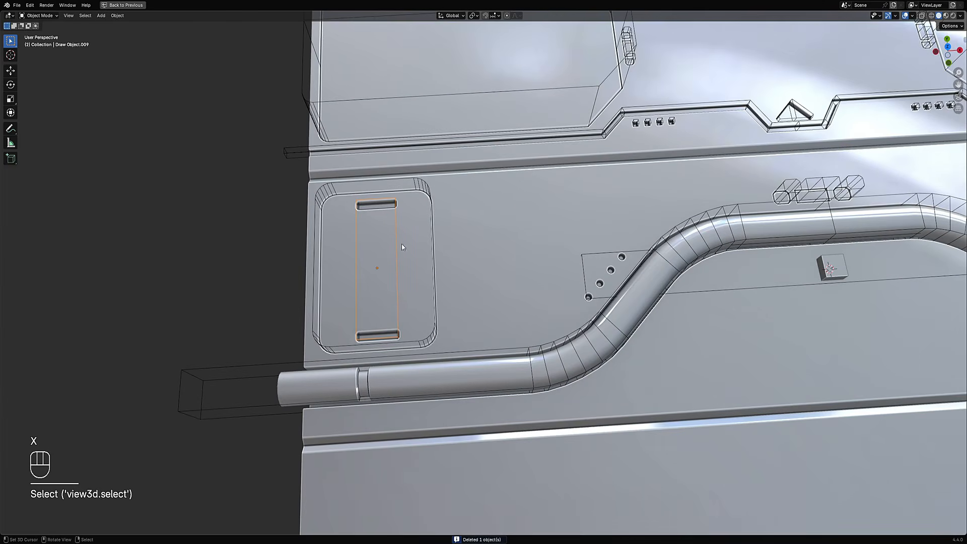
key("g")
right_click(434, 242)
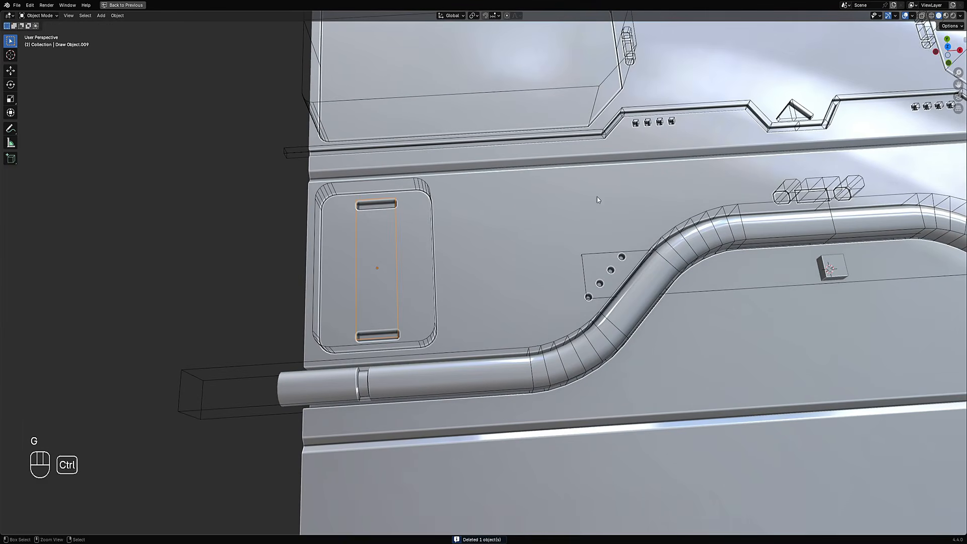
key("shift+ctrl+x")
mouse_move(578, 210)
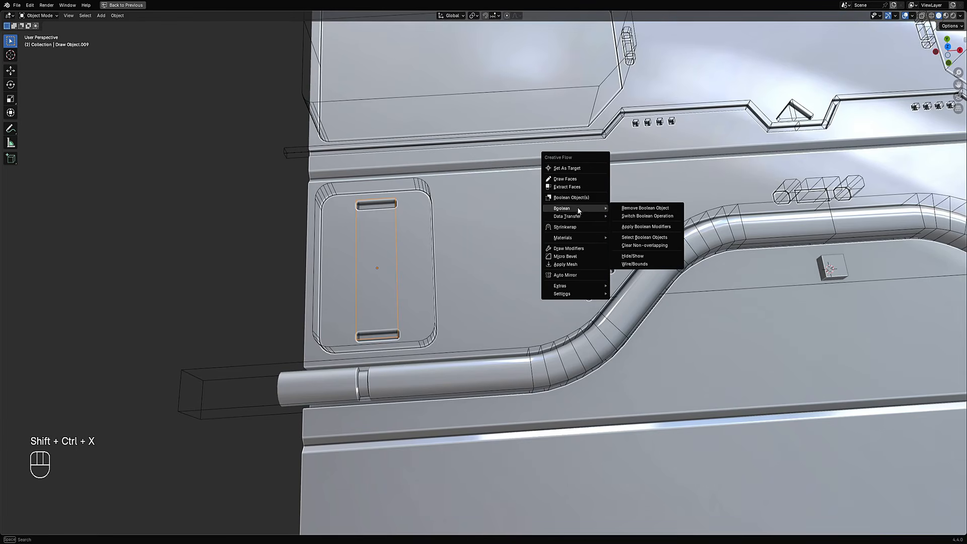
left_click(581, 264)
scroll(579, 265, "down", 7)
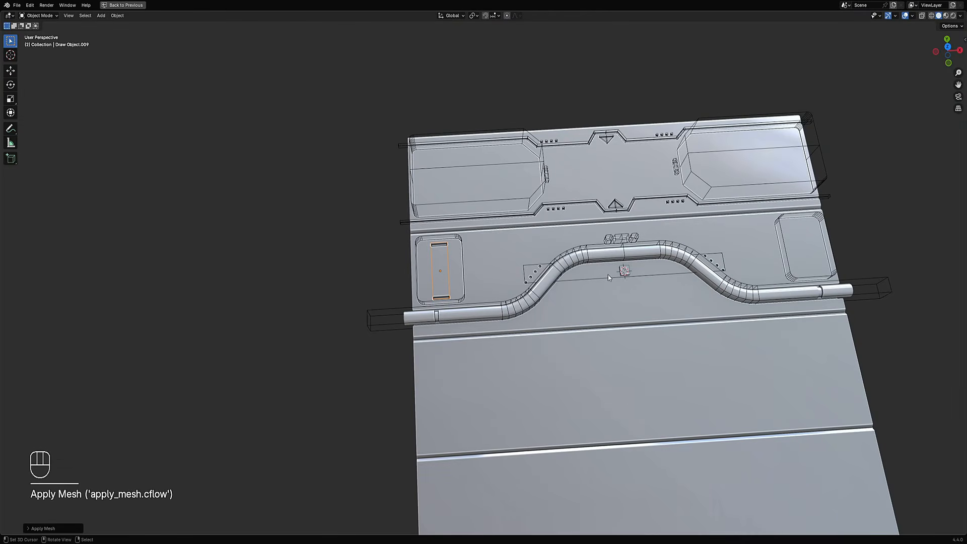
Set the slot cutter's origin to the 3D cursor on the sheet's centre line
scroll(609, 288, "up", 5)
key("w")
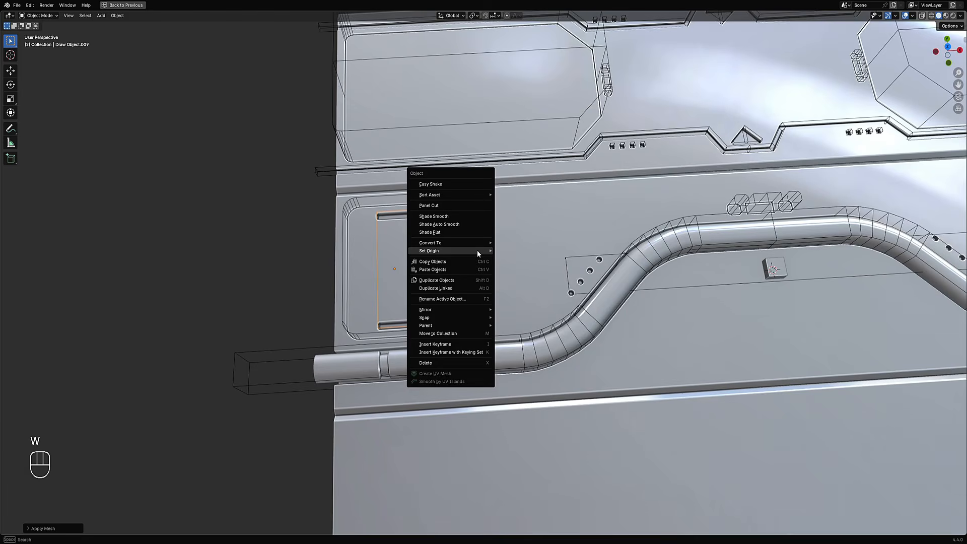
mouse_move(478, 252)
left_click(530, 269)
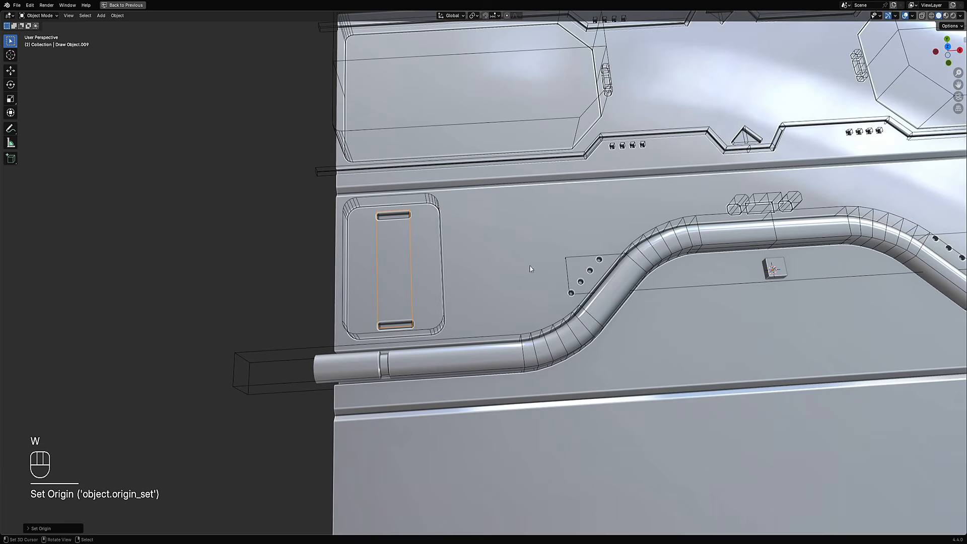
Mirror the slot cutter along X with Auto Mirror so the opposite rounded panel gets the same slots
scroll(756, 275, "down", 3)
middle_click_drag(644, 262, 658, 258)
middle_click_drag(526, 261, 555, 239, "shift")
scroll(556, 239, "up", 4)
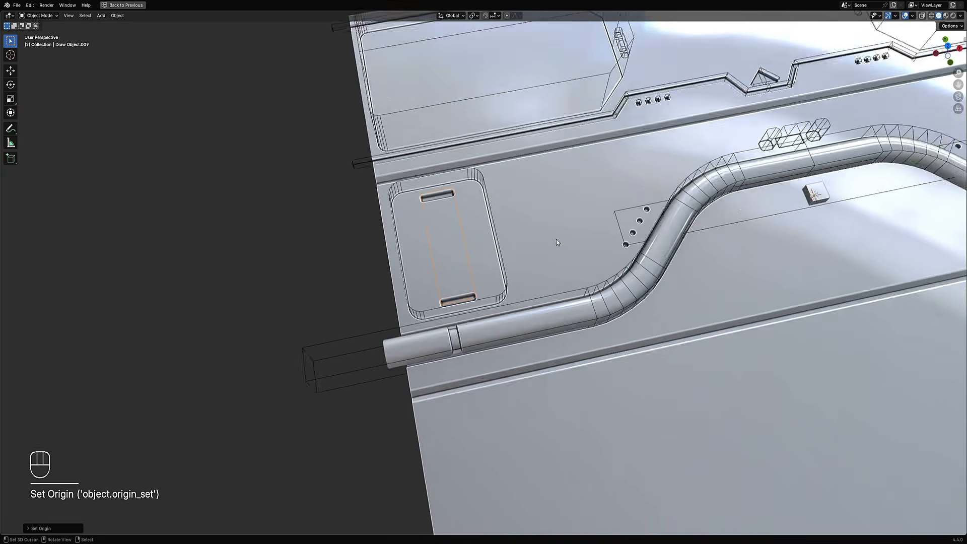
key("ctrl+shift+x")
left_click(521, 250)
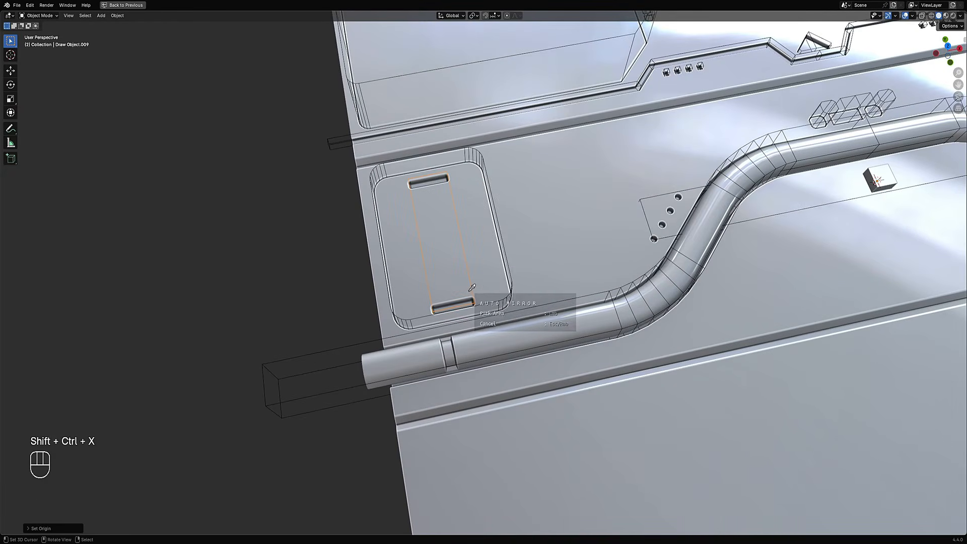
key("x")
scroll(522, 280, "down", 5)
key("space")
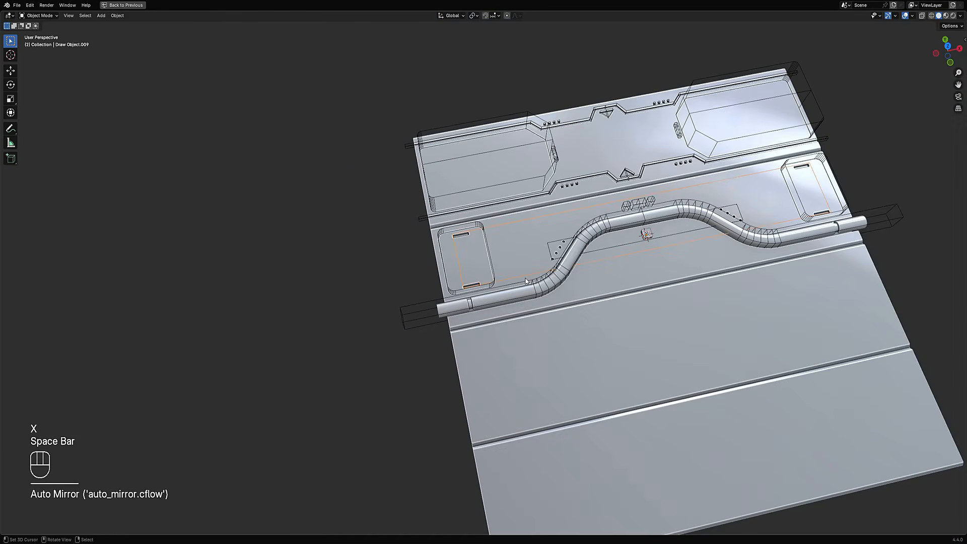
Inspect the detailed strips from the top with overlays hidden and save the file
scroll(528, 277, "down", 5)
middle_click_drag(649, 240, 511, 351, "alt")
key("shift+alt+z")
scroll(608, 261, "up", 5)
key("ctrl+s")
scroll(521, 342, "down", 3)
scroll(531, 295, "up", 4)
scroll(524, 277, "down", 2)
scroll(511, 351, "up", 3)
scroll(479, 173, "down", 3)
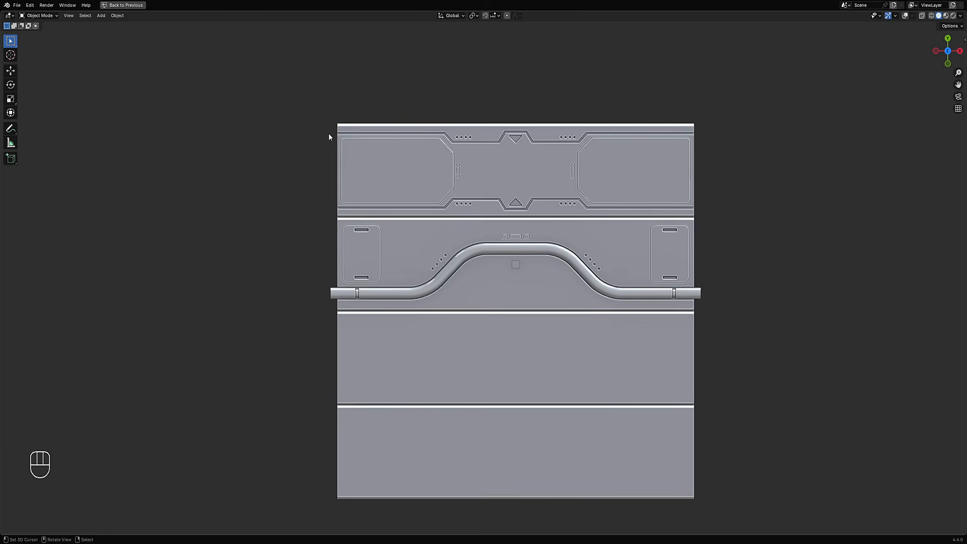
left_click_drag(335, 127, 334, 119)
key("shift+alt+z")
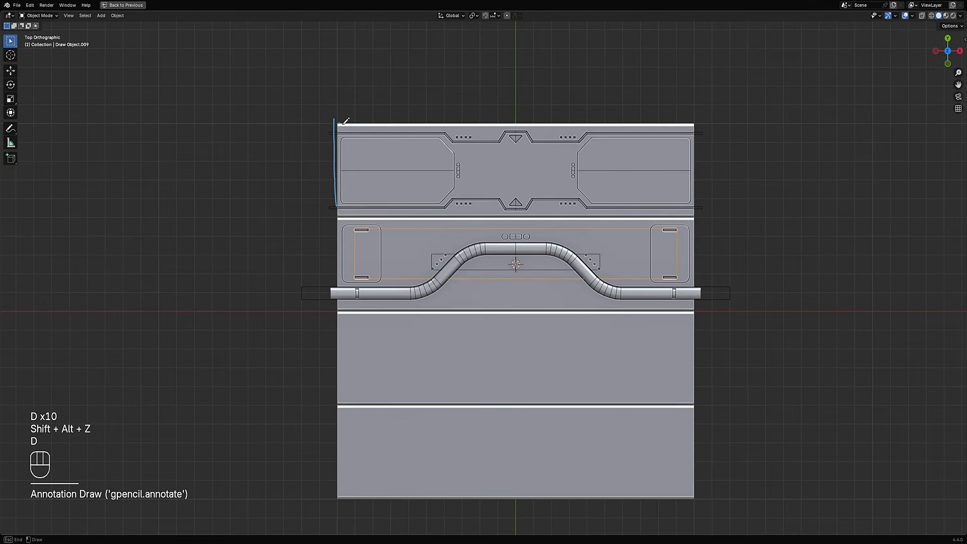
left_click_drag(712, 205, 400, 212)
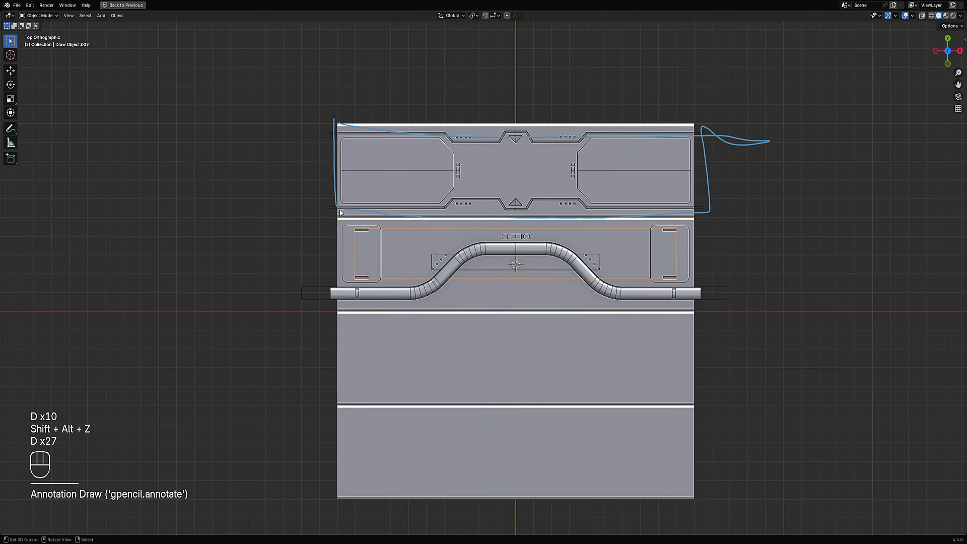
mouse_move(340, 215)
left_mouse_down()
mouse_move(750, 309)
mouse_move(252, 292)
left_mouse_up()
mouse_move(569, 338)
right_mouse_down()
mouse_move(591, 341)
mouse_move(270, 289)
mouse_move(154, 189)
right_mouse_up()
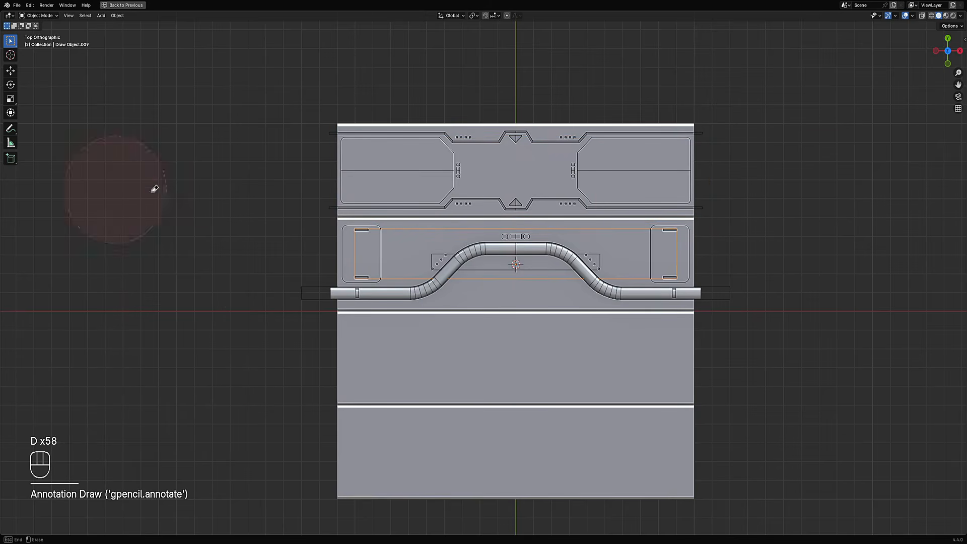
key("Escape")
Add six evenly spaced vertical loop cuts across the editable half of the trim sheet base
scroll(528, 260, "up", 1)
left_click(528, 260)
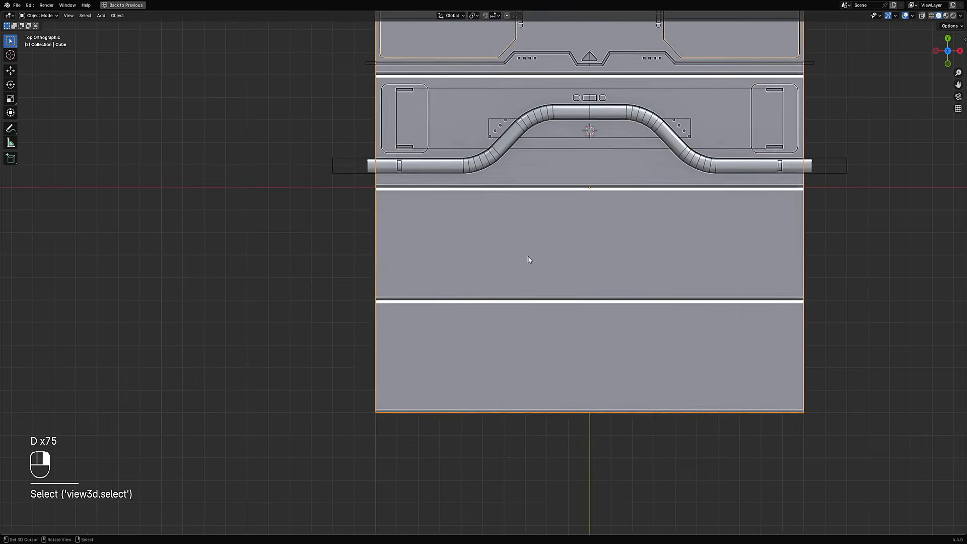
key("Tab")
key("alt+a")
key("ctrl+r")
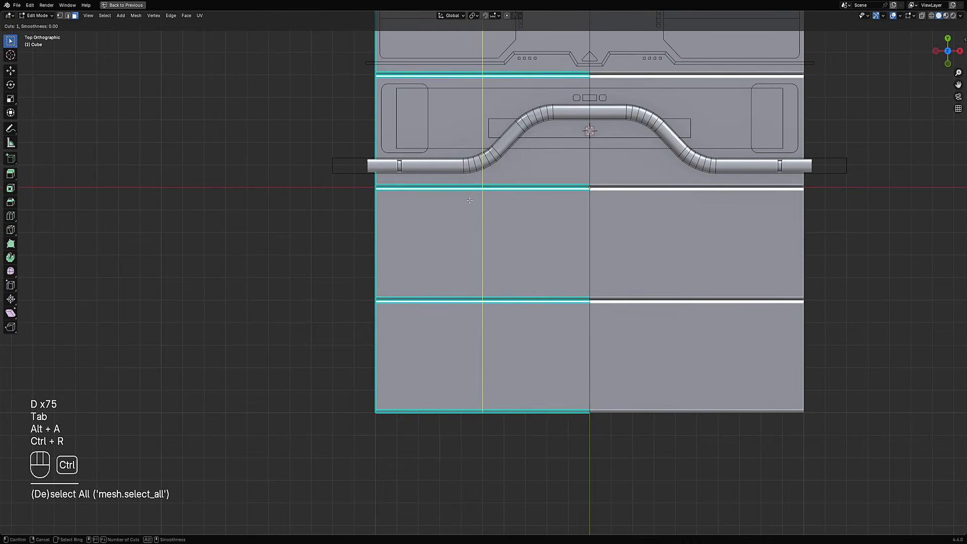
scroll(469, 200, "up", 5)
left_click(469, 201)
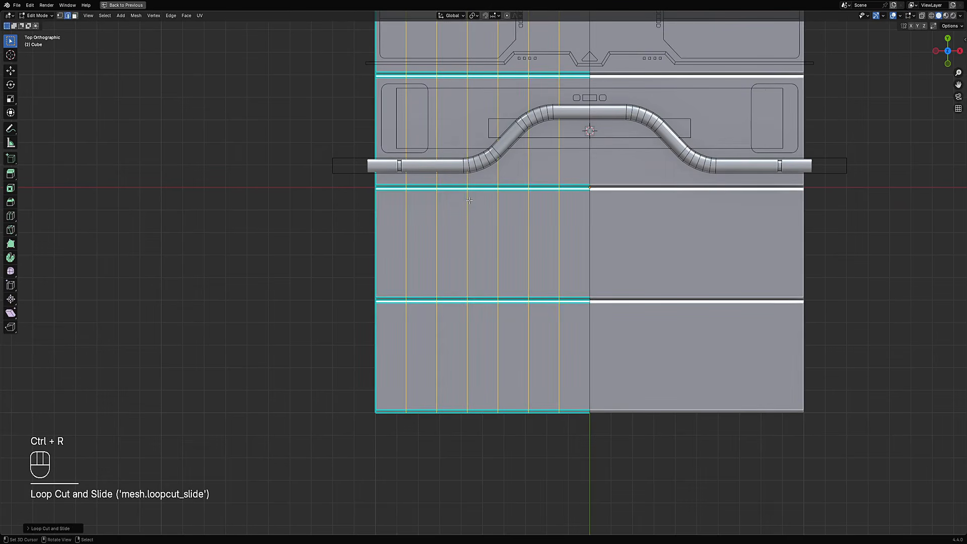
key("alt+a")
scroll(554, 216, "down", 2)
key("Tab")
key("Tab")
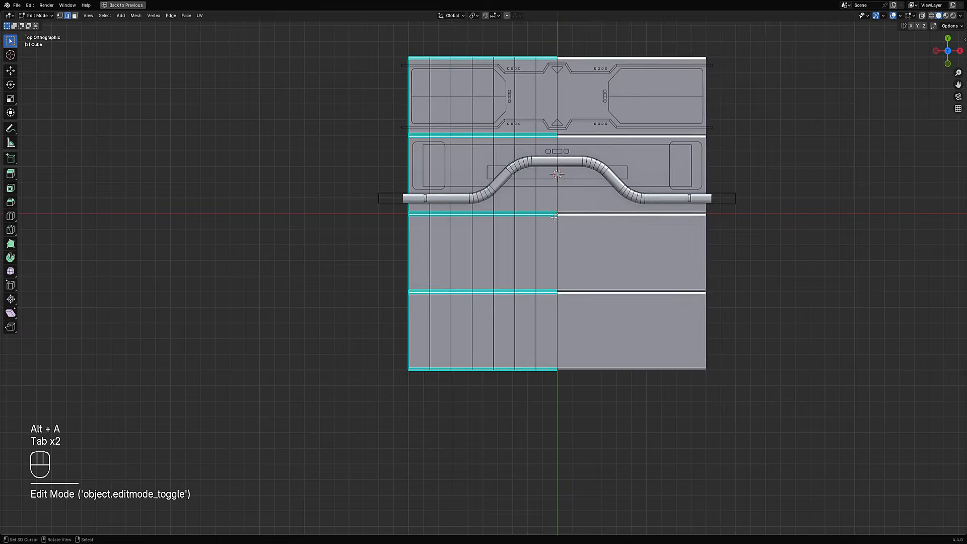
Select only the outermost vertical loop-cut edge in the third strip and save the file
scroll(554, 216, "up", 4)
left_click(382, 238, "shift")
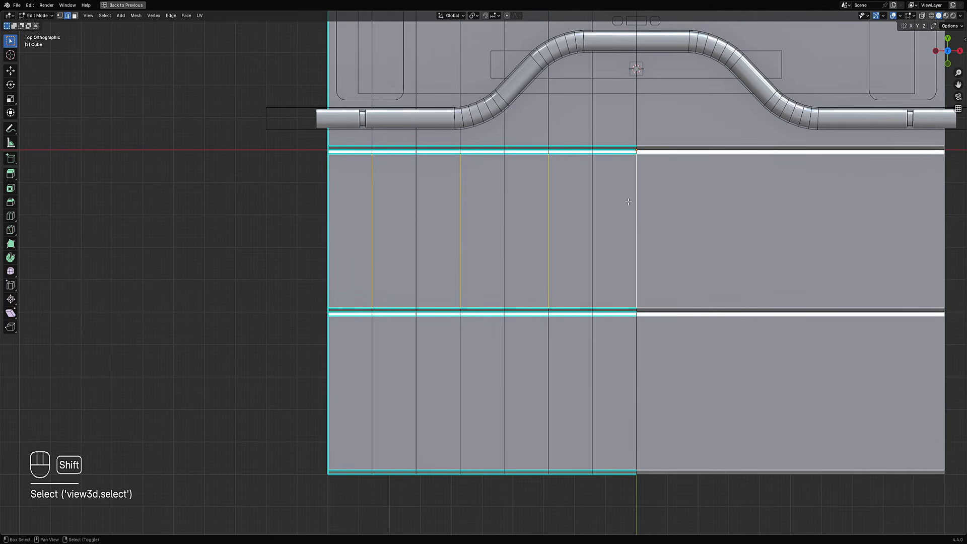
middle_click_drag(605, 172, 554, 243)
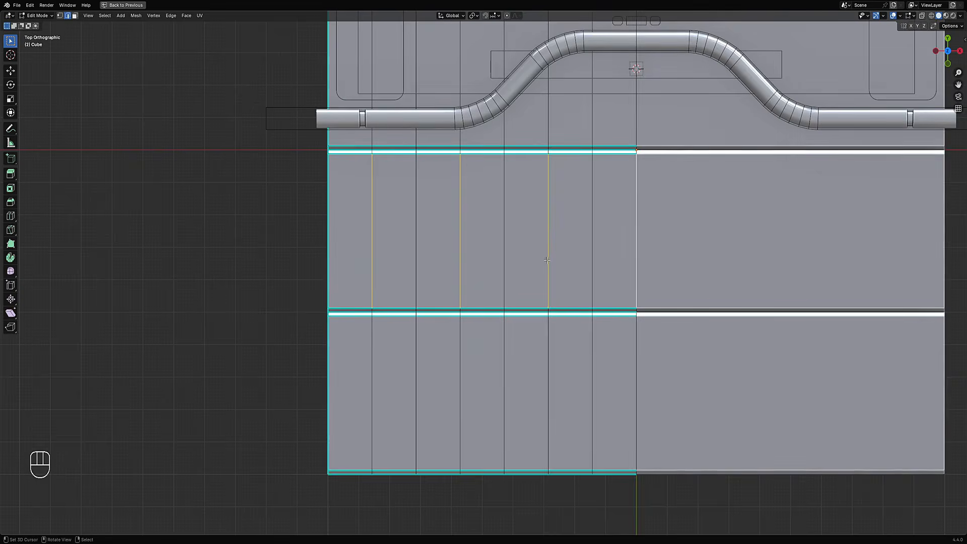
scroll(492, 282, "up", 1)
left_click(350, 229)
middle_click_drag(350, 229, 479, 259, "shift")
key("ctrl+s")
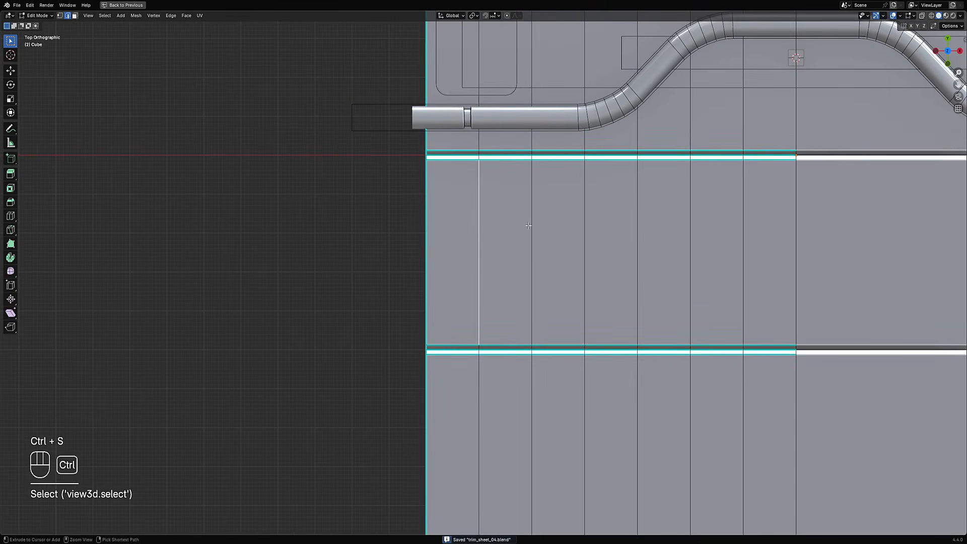
Add an intersect object with the Cube shape at the selected edge of the third strip
key("ctrl+shift+x")
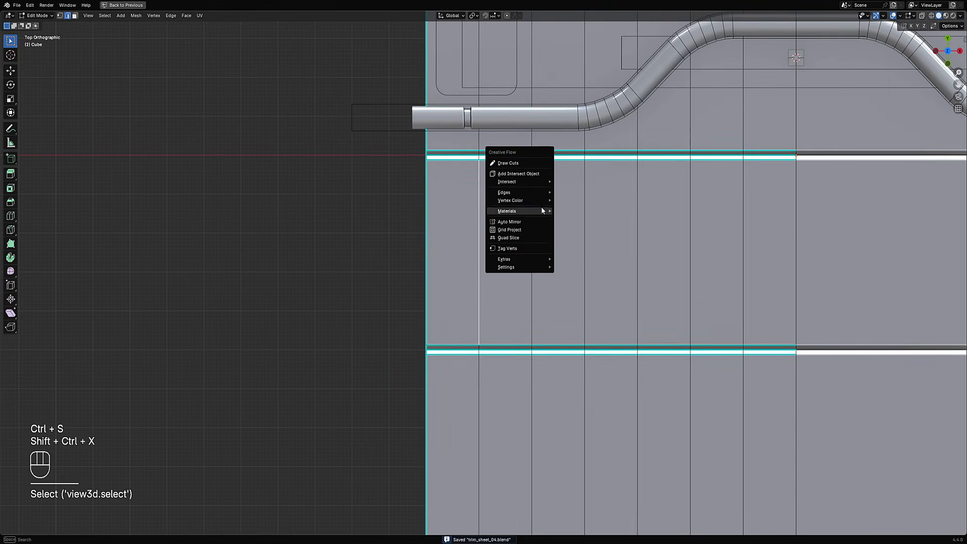
left_click(536, 174)
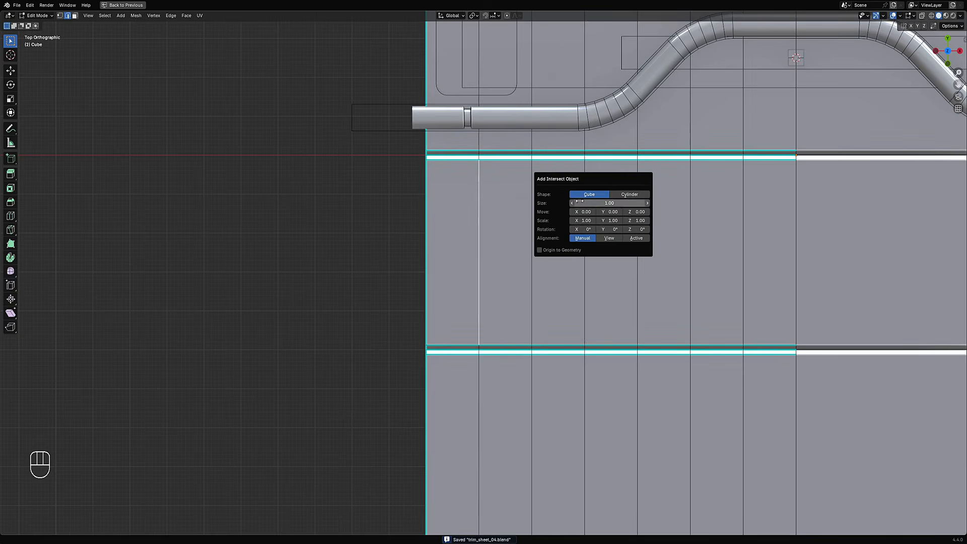
left_click(585, 194)
key("Tab")
left_click(639, 296)
Scale the cube's mesh down, lengthen it along Y and widen it along X into an upright rectangular block inside the third strip
key("Tab")
key("a")
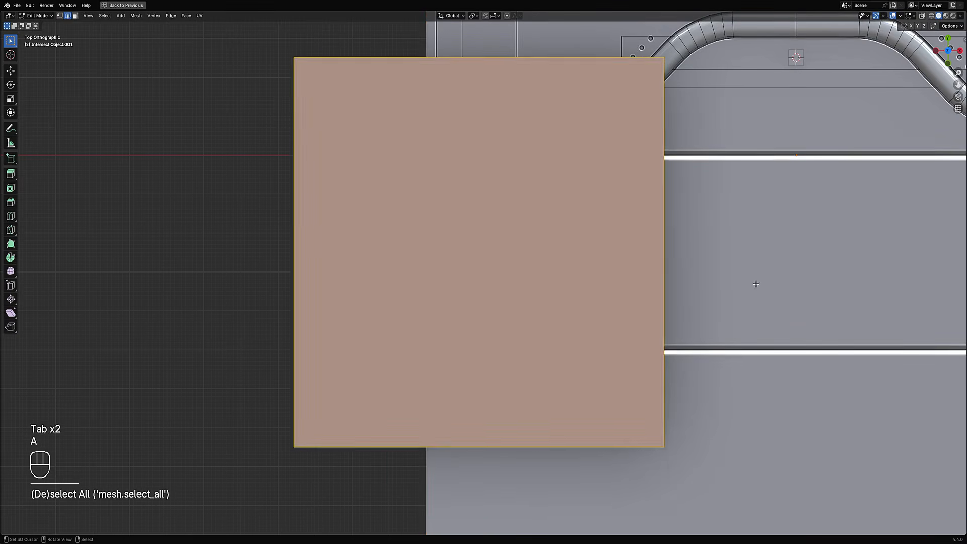
key("s")
left_click(512, 272)
key("s")
key("y")
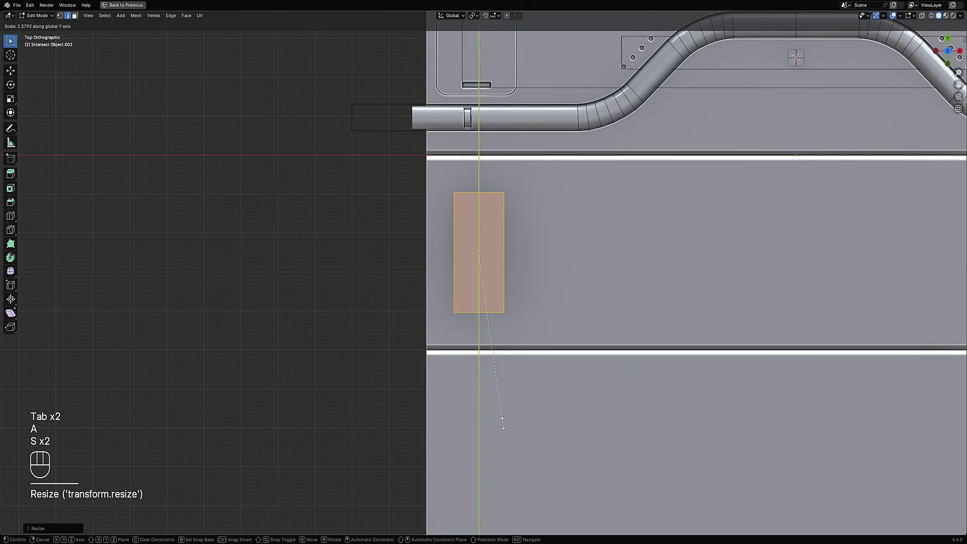
left_click(510, 463)
key("s")
middle_click(518, 229)
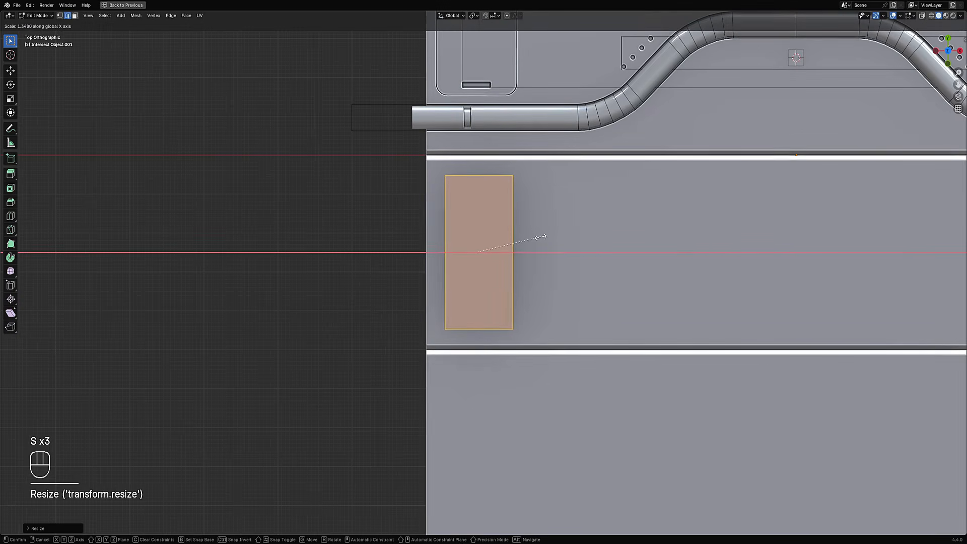
left_click(539, 237)
Bevel the block's four vertical corner edges by about 0.02 m with one segment
middle_click_drag(506, 347, 511, 297)
scroll(511, 297, "down", 3)
key("alt+a")
key("2")
left_click(550, 299, "ctrl+alt+shift")
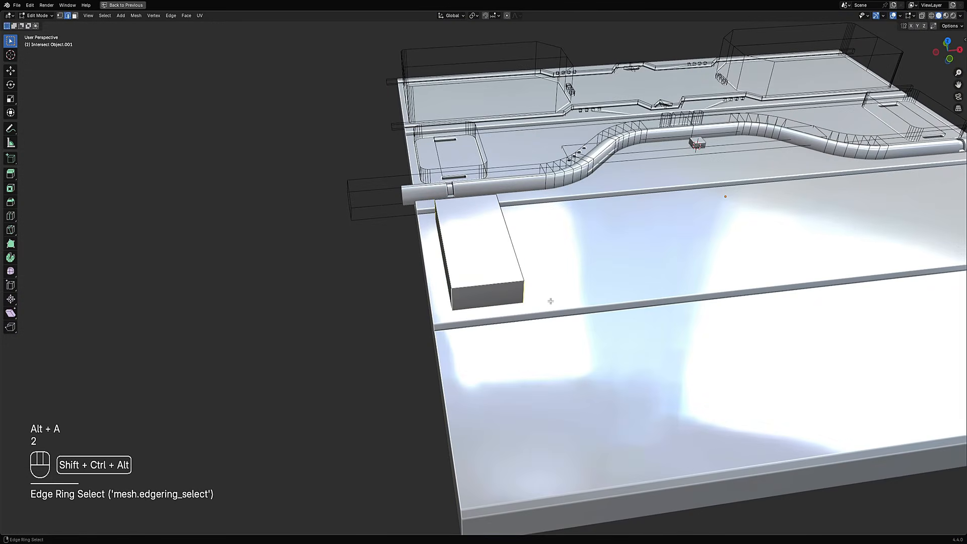
key("ctrl+b")
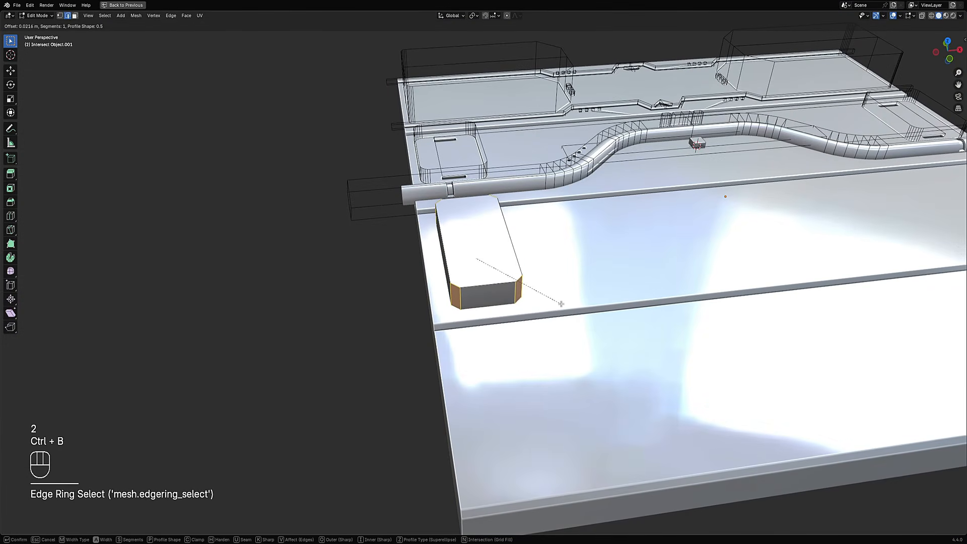
left_click(561, 304)
middle_click_drag(561, 304, 527, 265, "alt")
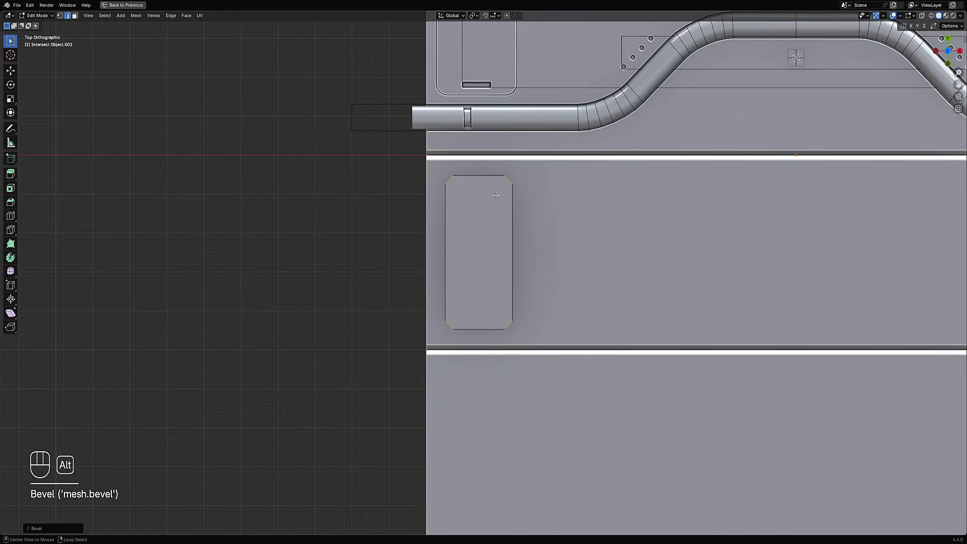
Try to inset the chamfered block's top face by about 0.013 m
middle_click_drag(478, 245, 531, 297)
key("3")
left_click(491, 276)
scroll(574, 263, "up", 2)
key("i")
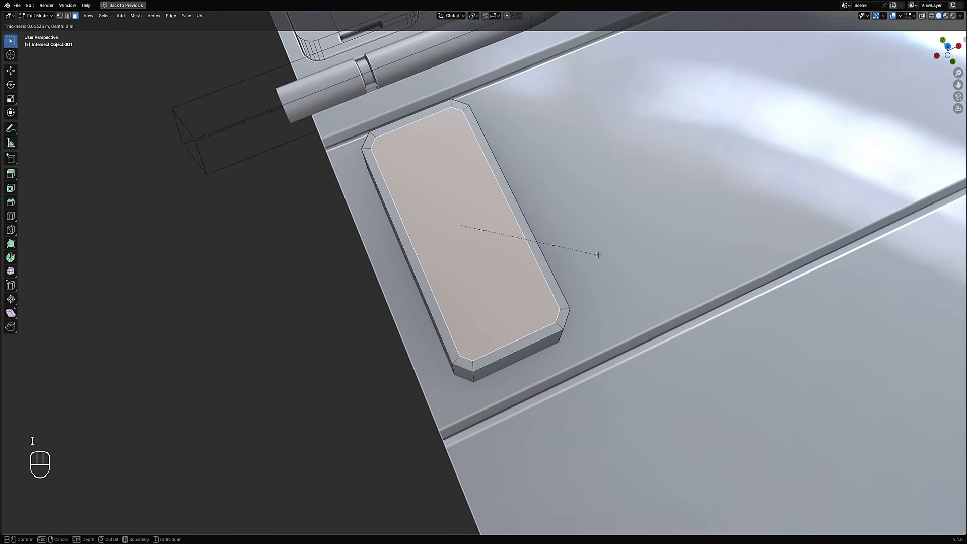
left_click(597, 255)
middle_click_drag(597, 255, 564, 211)
scroll(466, 132, "up", 2)
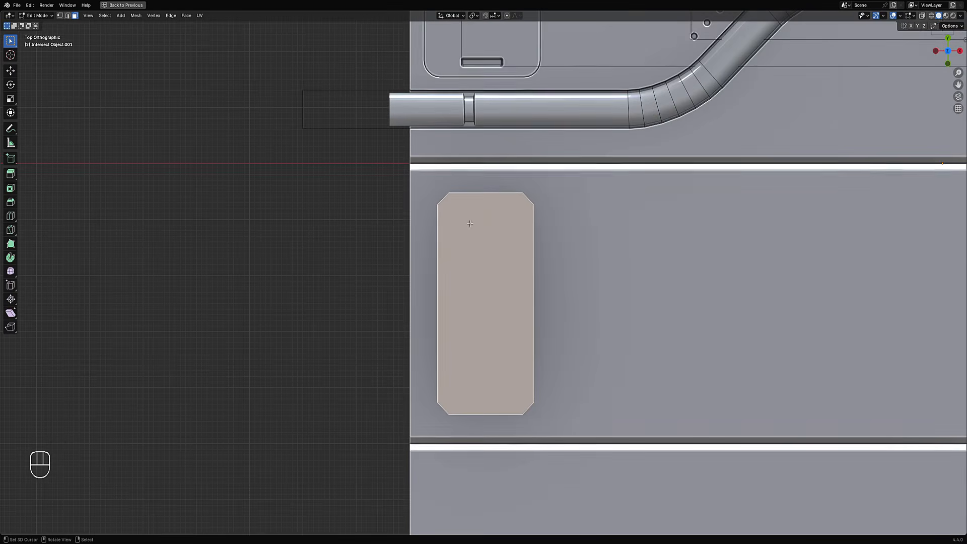
key("Tab")
scroll(569, 270, "down", 3)
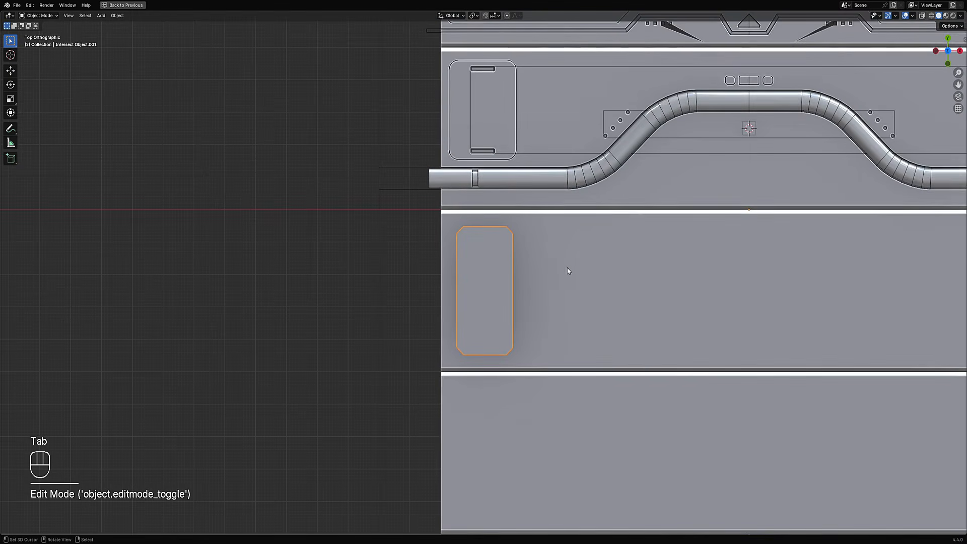
key("Tab")
scroll(594, 285, "down", 3)
middle_click_drag(616, 299, 579, 259, "shift")
key("Tab")
right_click(538, 256)
key("Tab")
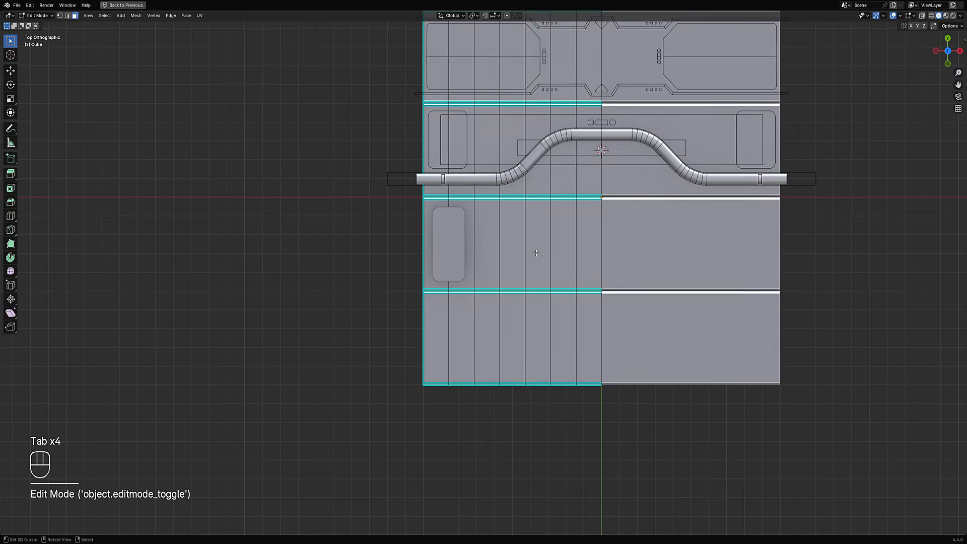
Save the chamfered block's entire mesh as the stored intersect mesh
key("Tab")
scroll(515, 251, "up", 3)
left_click(442, 234)
key("Tab")
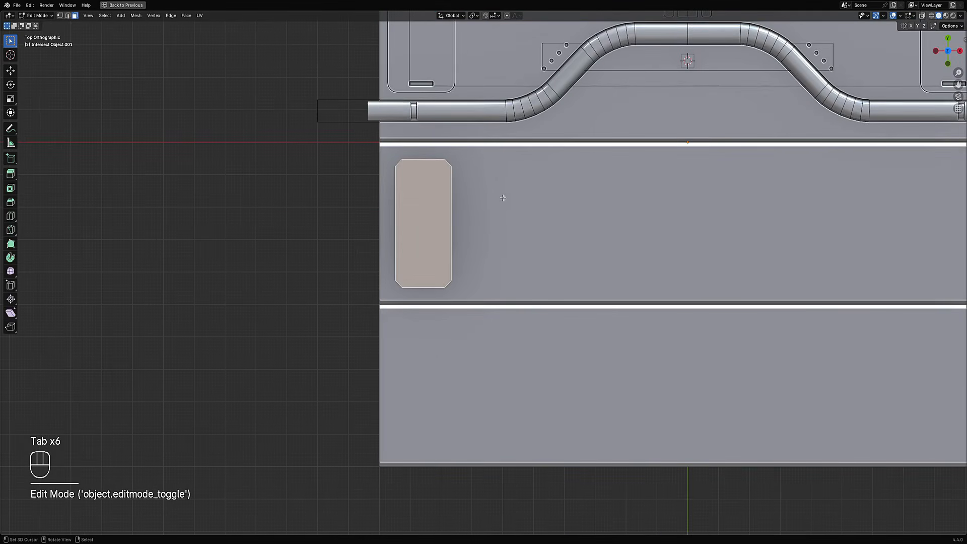
key("a")
middle_click_drag(442, 235, 558, 182)
key("shift+ctrl+x")
mouse_move(557, 190)
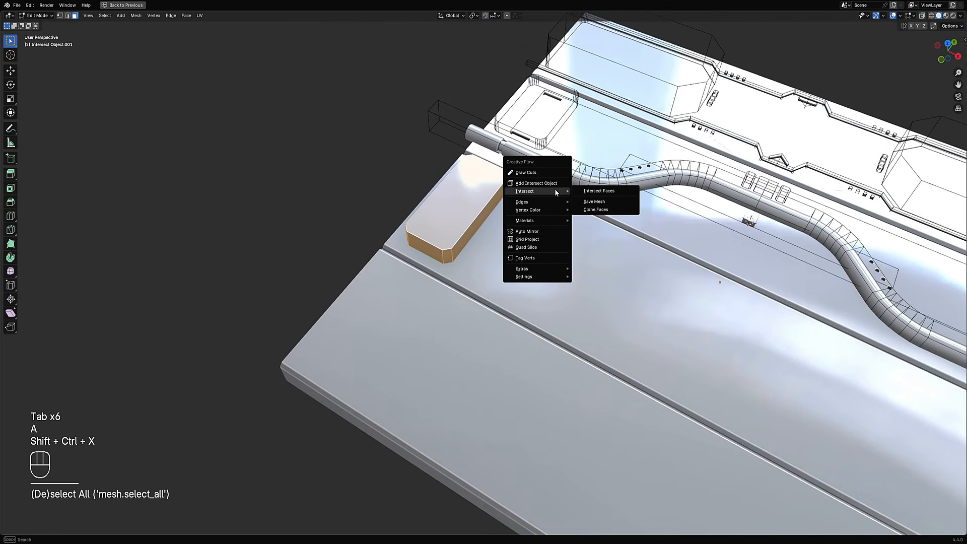
left_click(602, 200)
Move the chamfered block along X until it sits clear of the trim sheet's outer edge
key("Tab")
left_click(486, 221)
mouse_move(486, 221)
middle_mouse_down()
mouse_move(474, 211)
mouse_move(496, 220)
middle_mouse_up()
key("g")
left_click(296, 216)
Select every second dividing edge of the third strip up to the centre line and clone the saved block onto them in Verts mode
left_click(471, 233)
key("Tab")
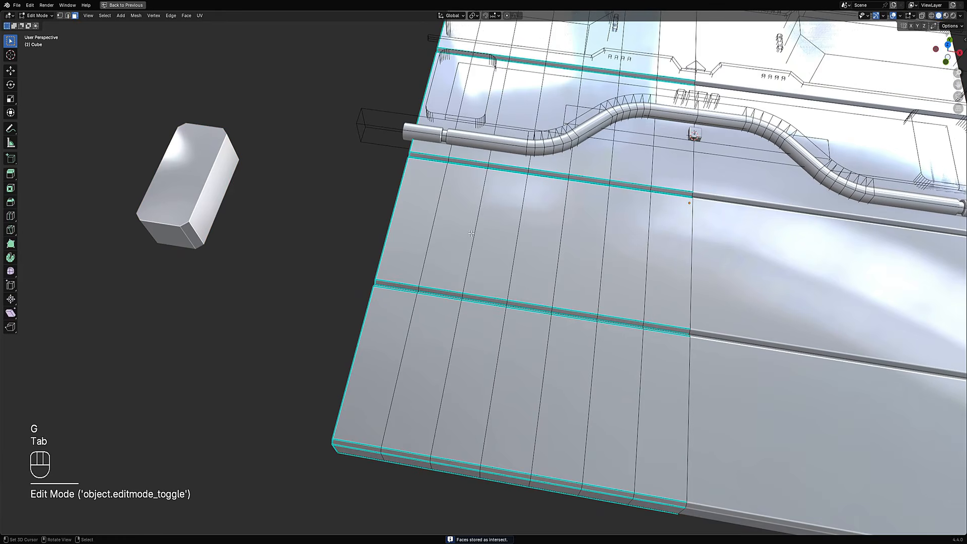
left_click(423, 217)
key("2")
left_click(425, 219)
left_click(513, 246, "shift")
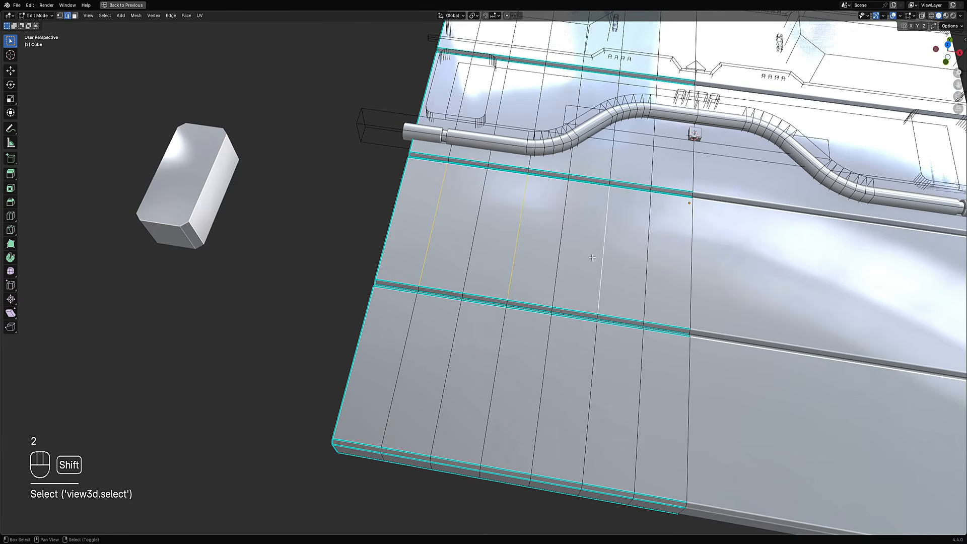
middle_click_drag(686, 264, 534, 208)
key("shift+ctrl+x")
mouse_move(551, 207)
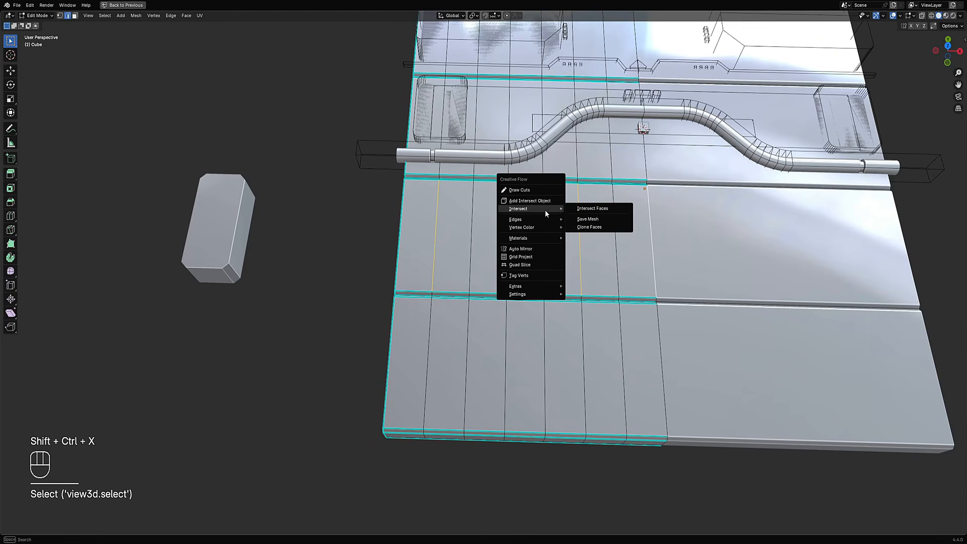
left_click(589, 227)
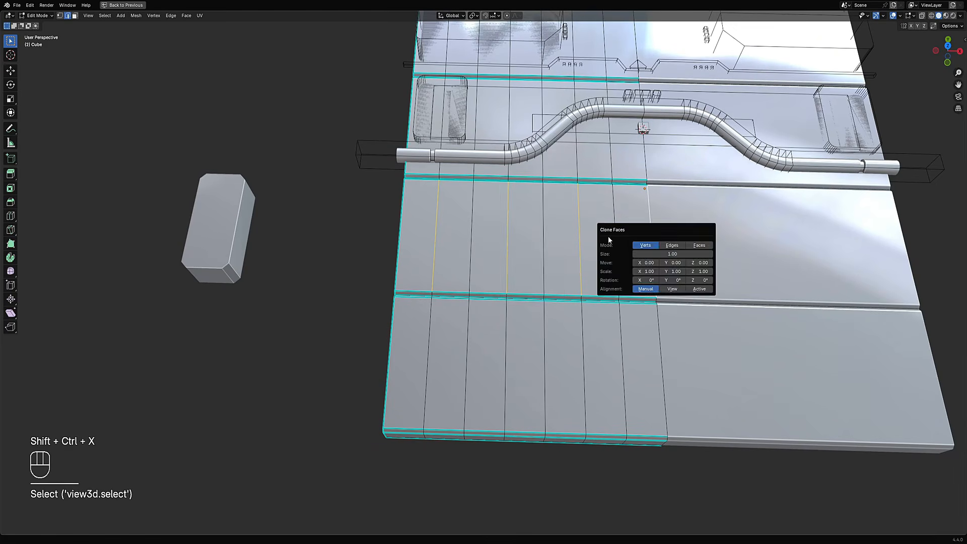
left_click(643, 247)
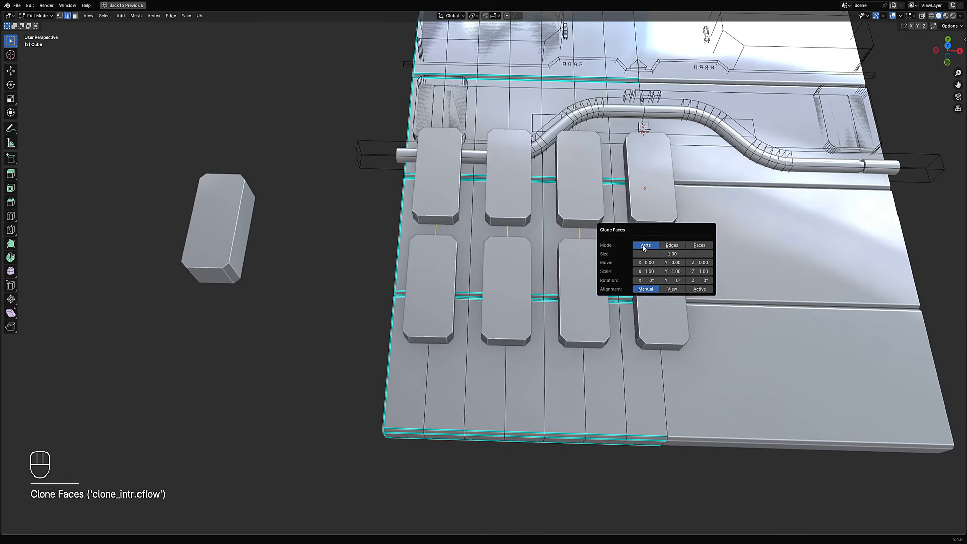
scroll(558, 249, "down", 2)
middle_click_drag(555, 248, 563, 267)
scroll(563, 267, "up", 3)
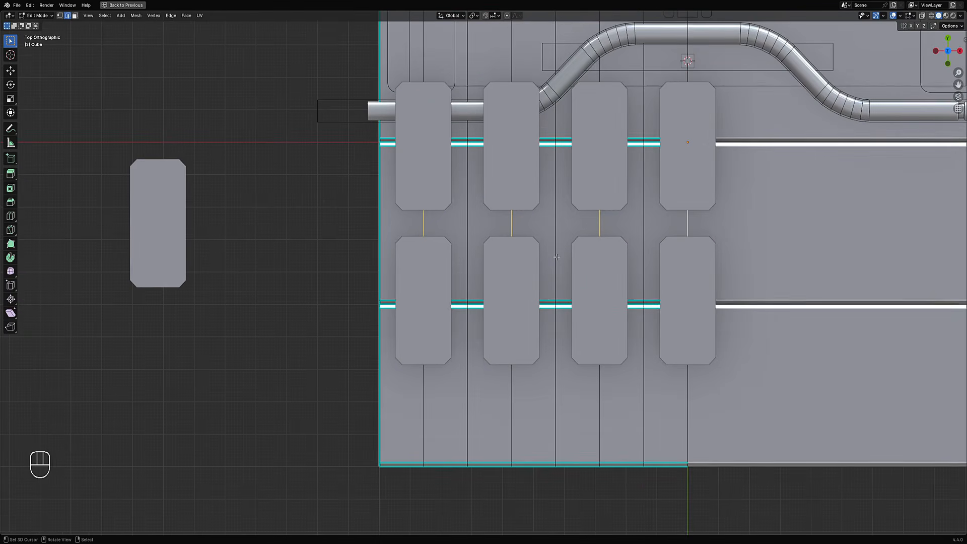
Undo the cloning of the blocks onto the third strip's edges
key("ctrl+z")
key("Tab")
key("Tab")
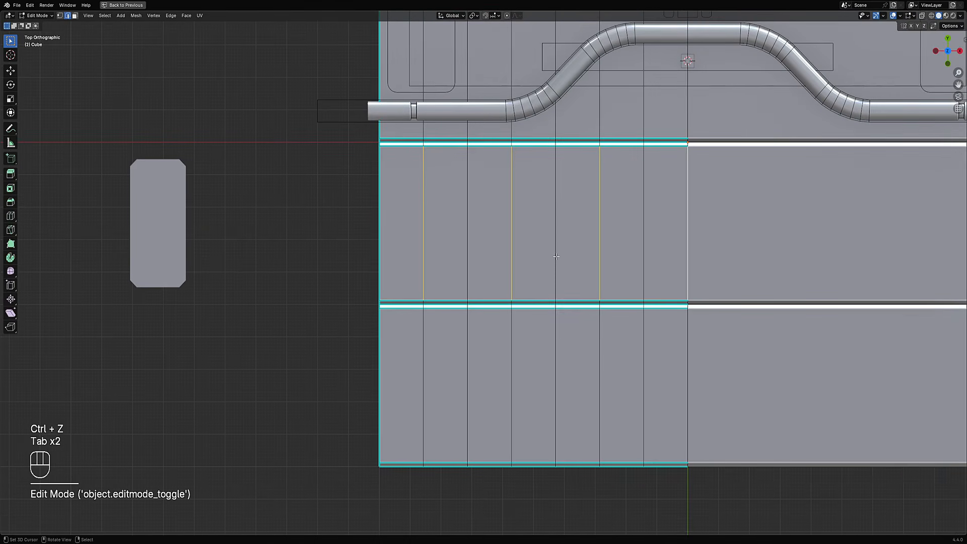
Try to rotate the chamfered block about its origin in the top view
key("Tab")
left_click(182, 252)
scroll(182, 252, "down", 4)
key("r")
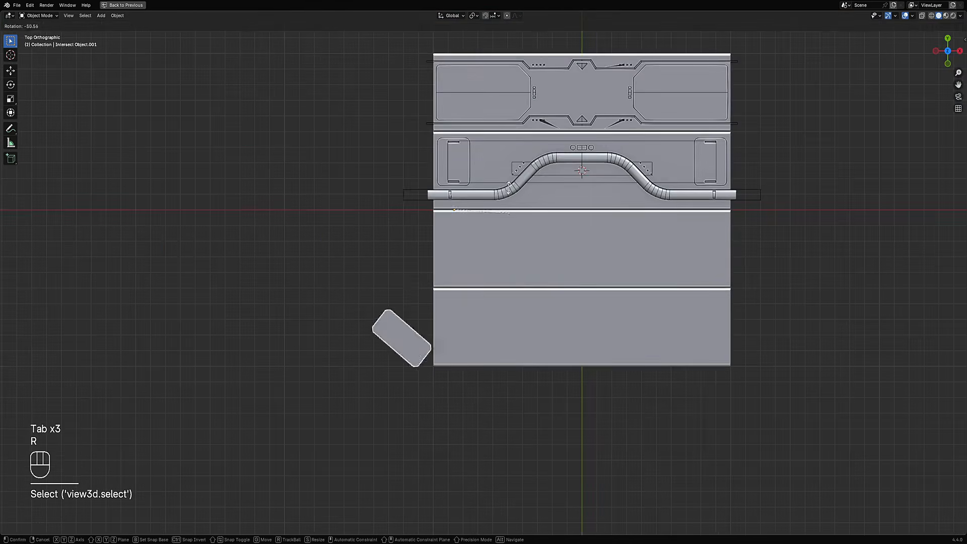
left_click(506, 265)
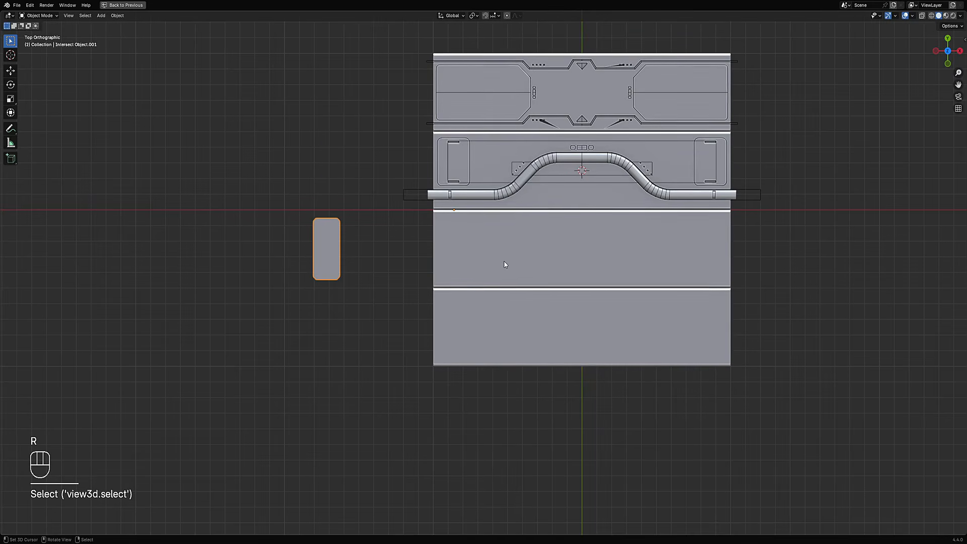
Delete the chamfered block standing beside the trim sheet
left_click(506, 264)
key("Tab")
key("Tab")
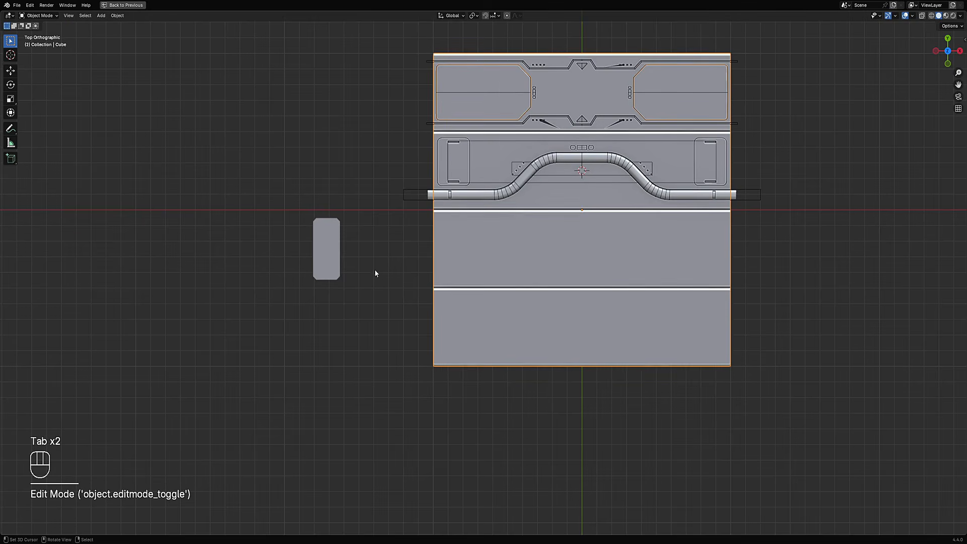
left_click(335, 272)
key("x")
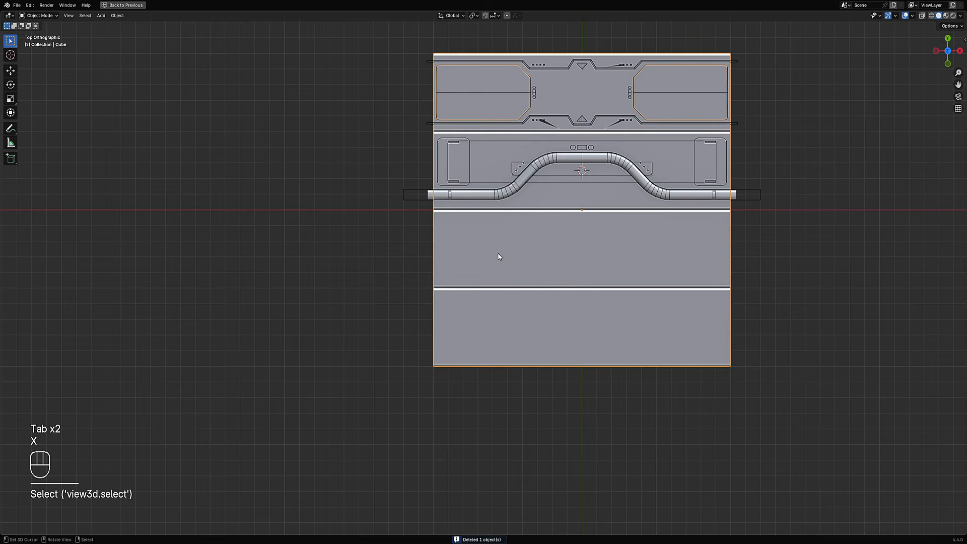
Add an intersect object with the Cube shape at the third strip's outermost dividing edge
scroll(499, 257, "up", 3)
key("Tab")
left_click(434, 229)
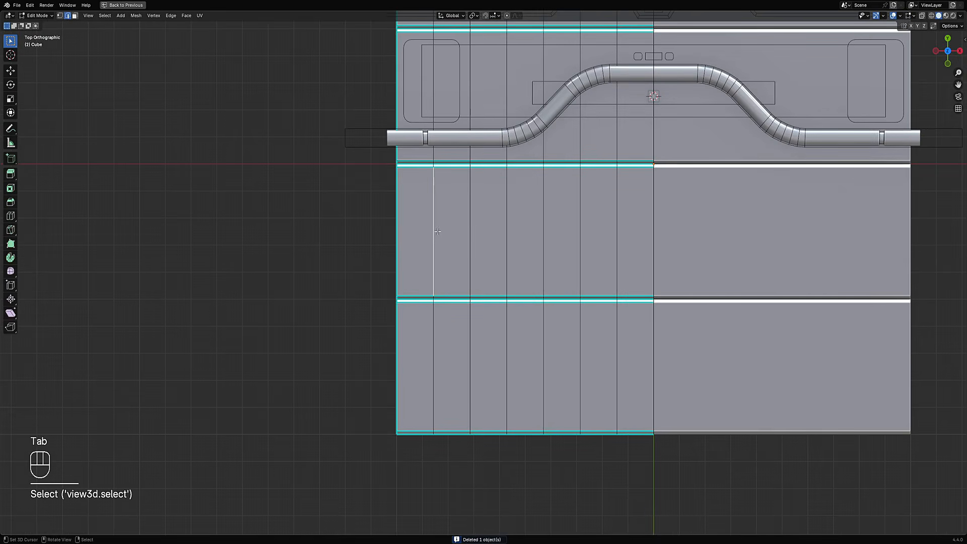
key("ctrl+shift+x")
left_click(469, 222)
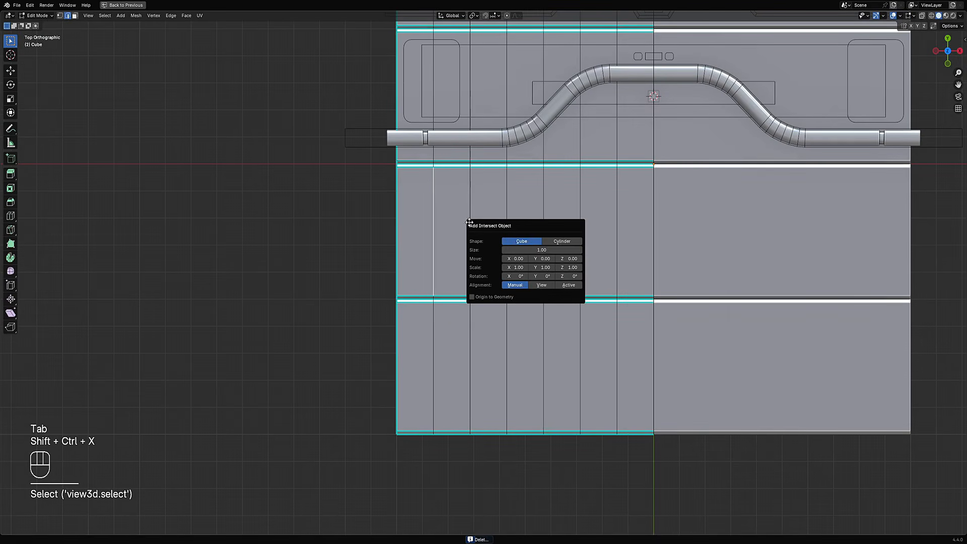
left_click(514, 242)
Try to rotate the new cube about its origin to check the pivot position
key("Tab")
left_click(478, 283)
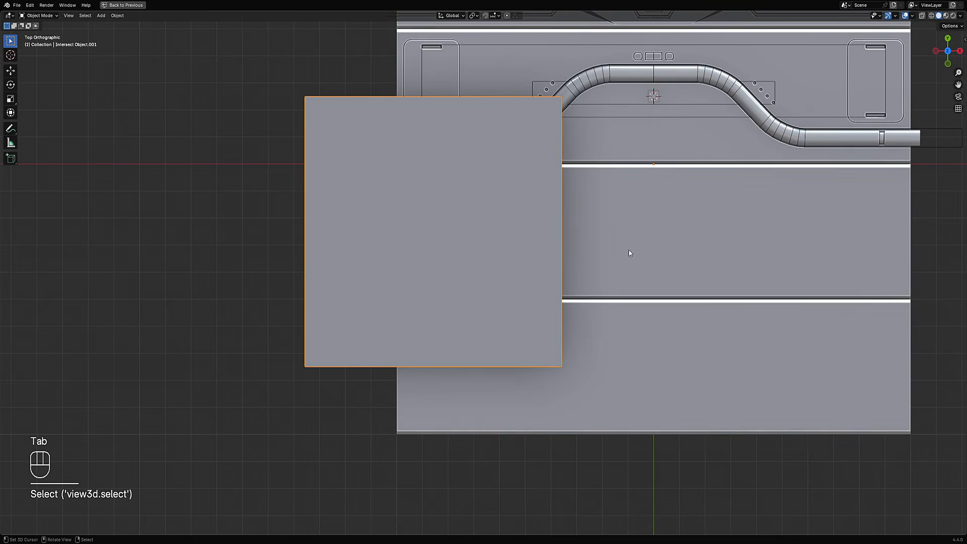
key("r")
right_click(629, 236)
scroll(629, 236, "down", 4)
key("r")
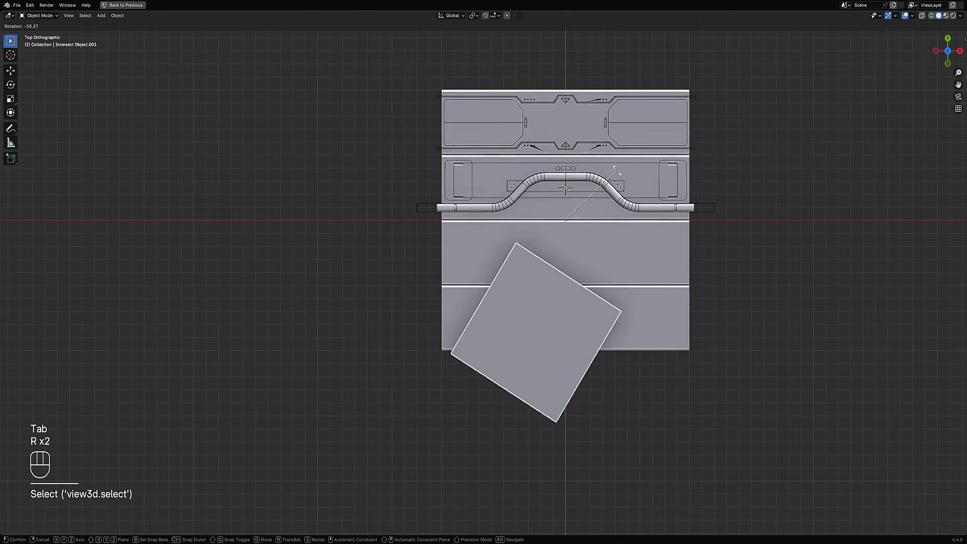
right_click(620, 261)
Scale the cube's mesh down, narrow it along X and lengthen it along Y into an upright rectangular block inside the third strip
key("Tab")
key("a")
key("s")
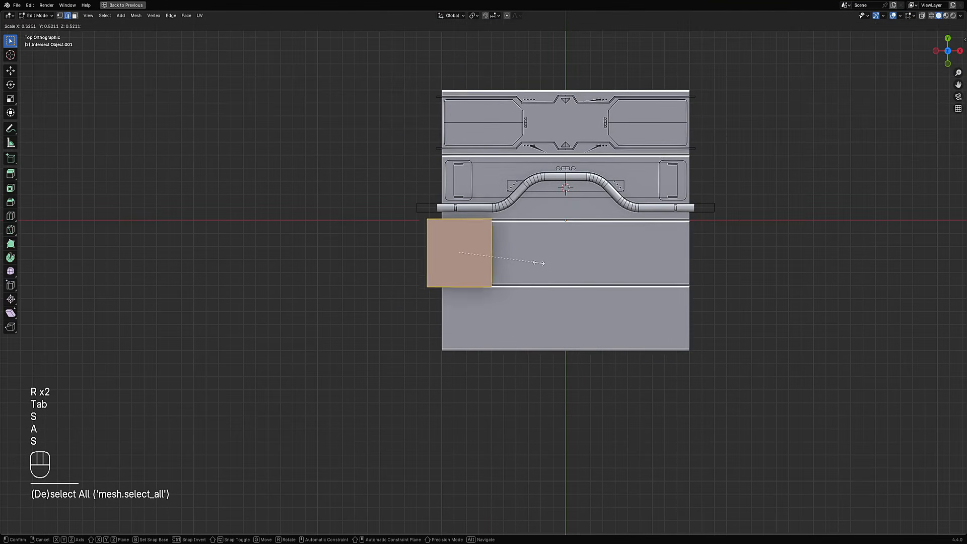
left_click(484, 257)
key("s")
middle_click(540, 251)
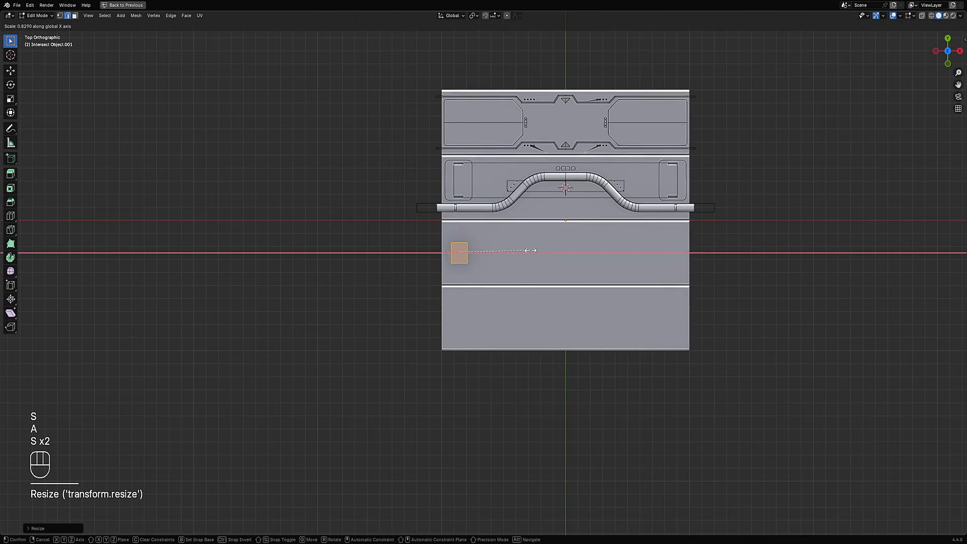
left_click(527, 250)
key("s")
middle_click(468, 303)
left_click(483, 356)
Bevel the new block's four vertical corner edges by about 0.015 m with one segment
middle_click_drag(483, 356, 443, 258)
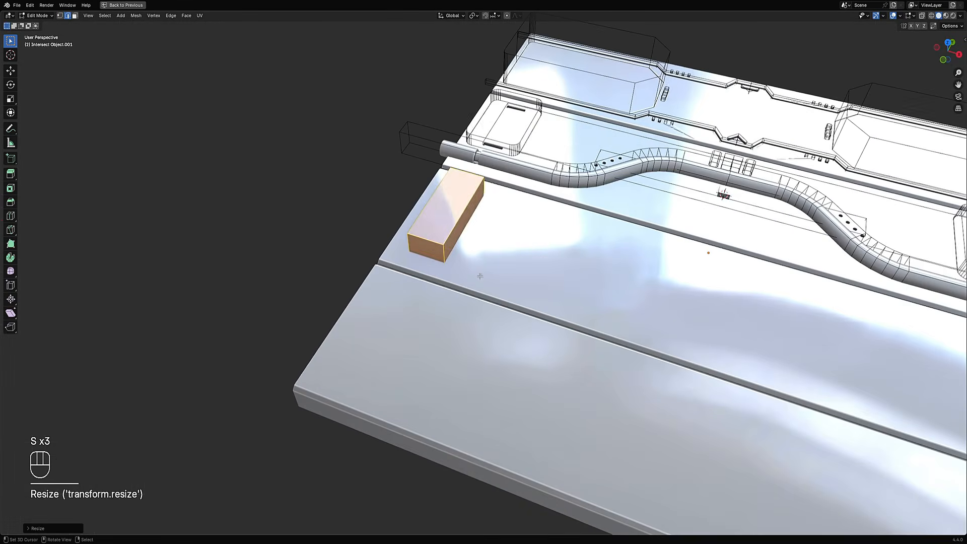
key("alt+a")
left_click(443, 257, "ctrl+alt+shift")
key("ctrl+b")
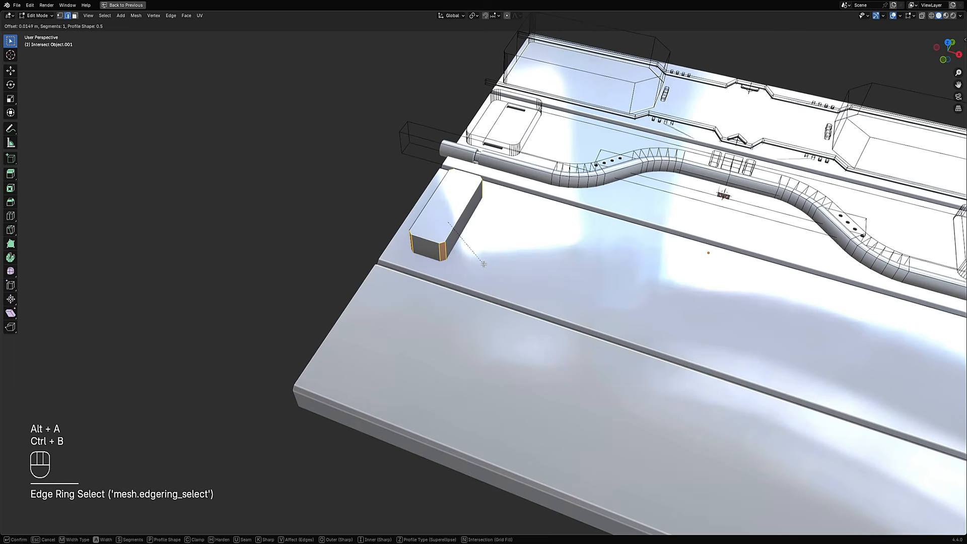
left_click(494, 252)
Save the new block's entire mesh as the stored intersect mesh and move the block along X clear of the trim sheet
key("a")
key("shift+ctrl+x")
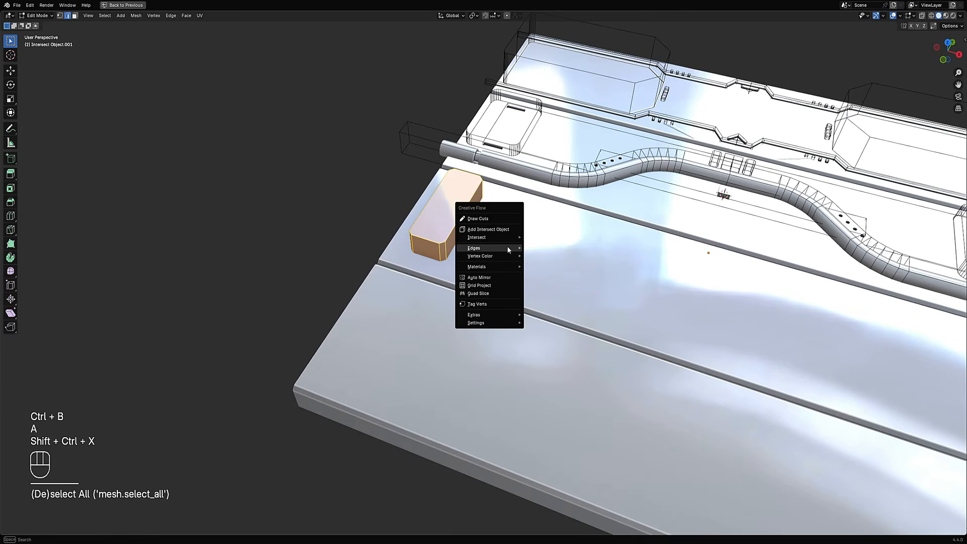
mouse_move(503, 239)
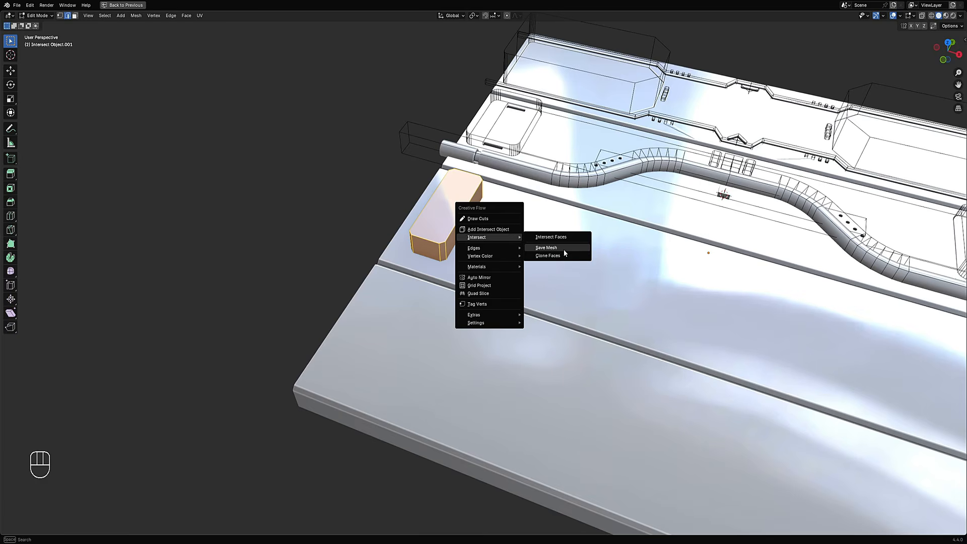
left_click(563, 249)
key("Tab")
key("g")
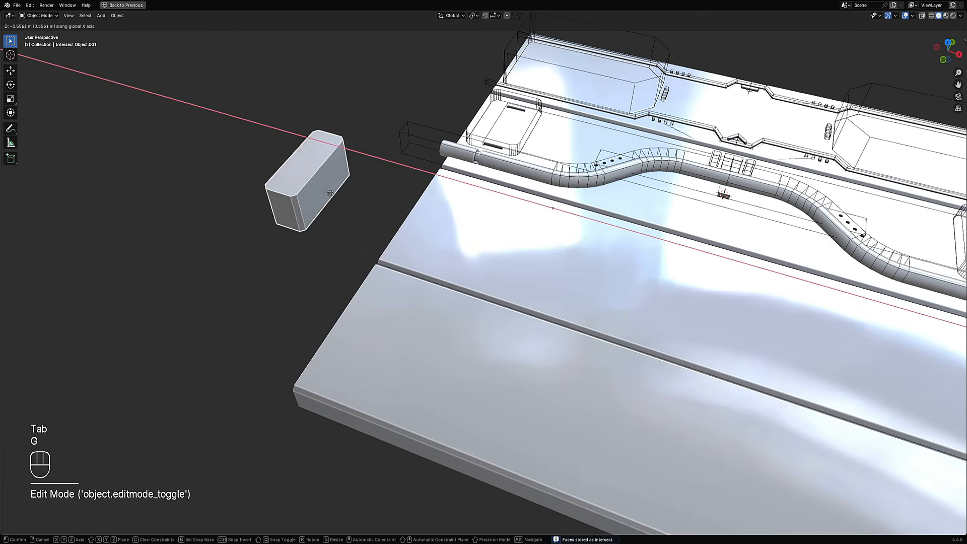
left_click(515, 231)
Run Clone Faces on every second dividing edge of the third strip up to the centre line, with a clone size of 0.09
key("Tab")
left_click(545, 265, "shift")
key("ctrl+z")
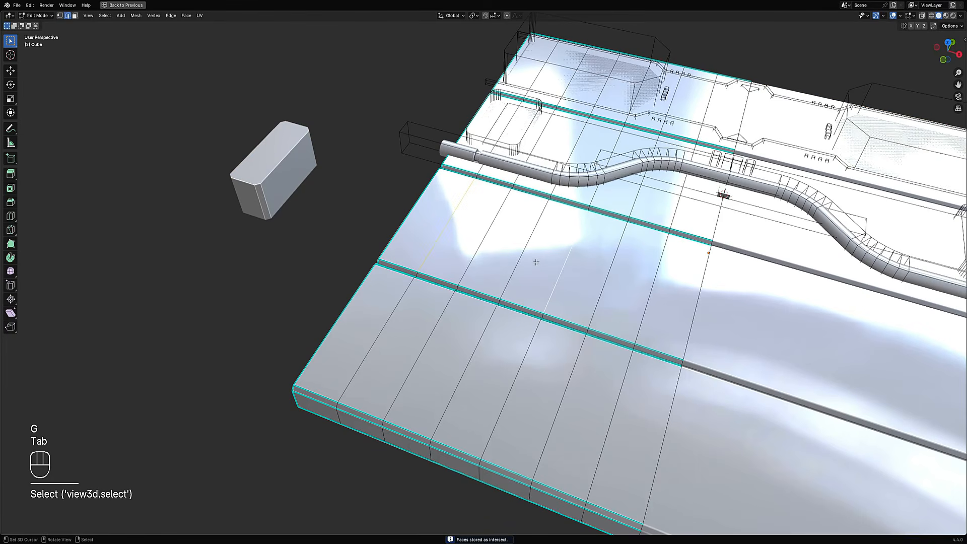
left_click(529, 256, "shift")
key("shift+ctrl+x")
mouse_move(487, 233)
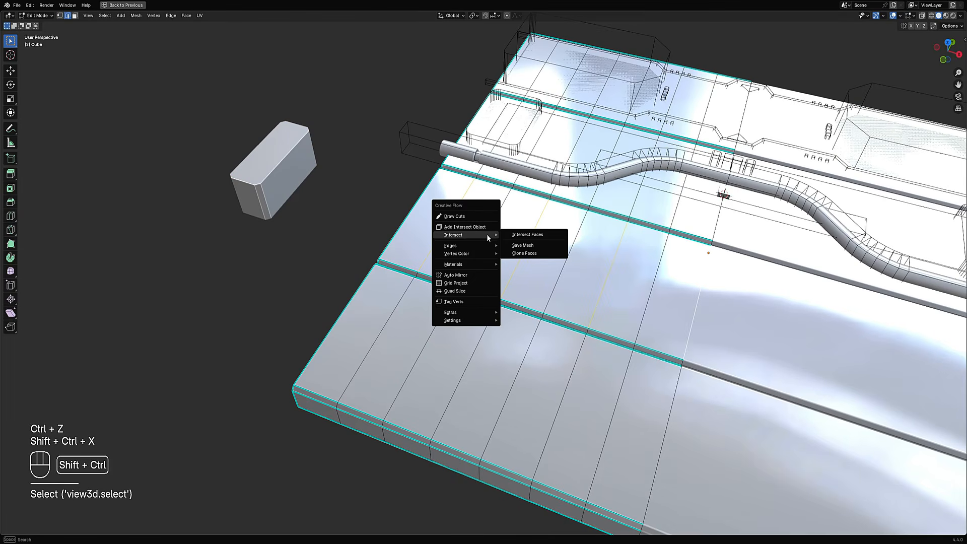
left_click(539, 253)
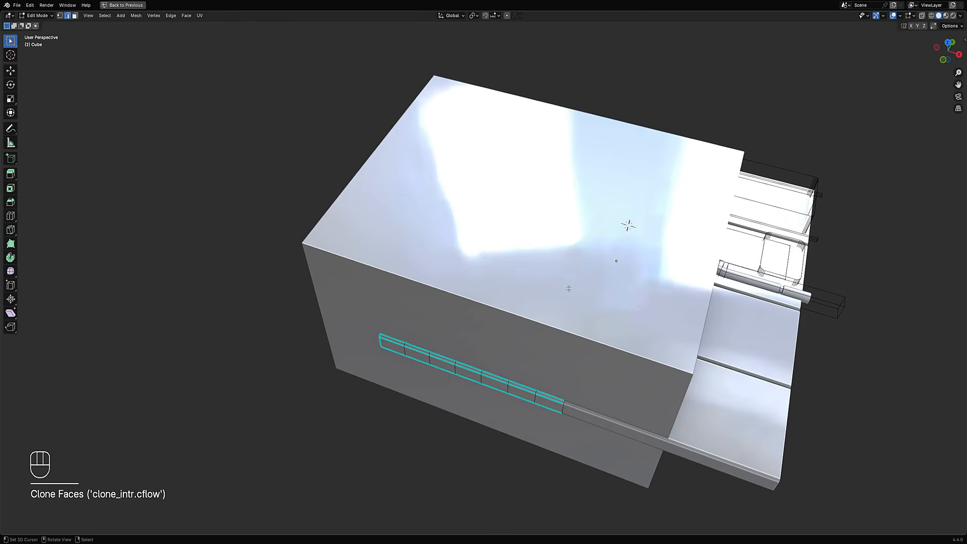
key("F9")
left_click_drag(626, 317, 565, 318)
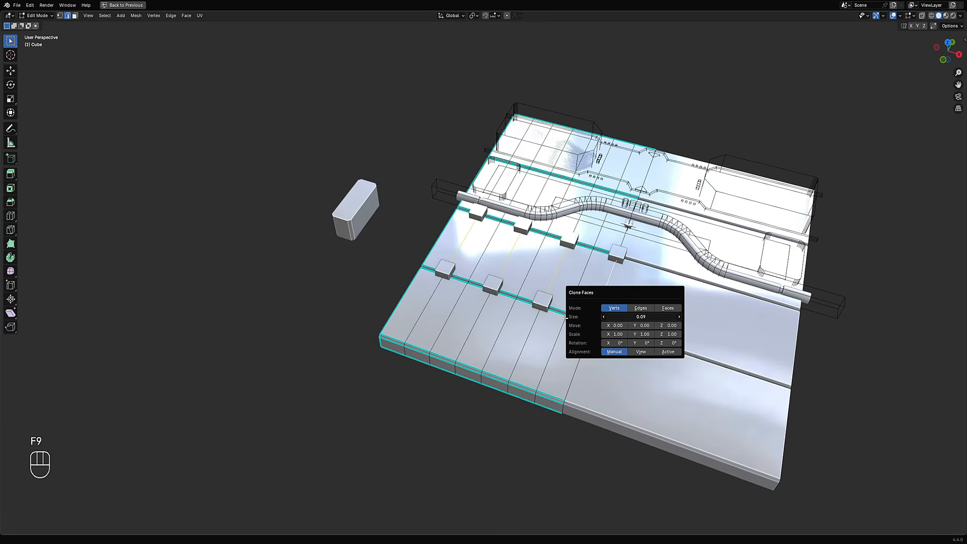
middle_click_drag(564, 318, 504, 239)
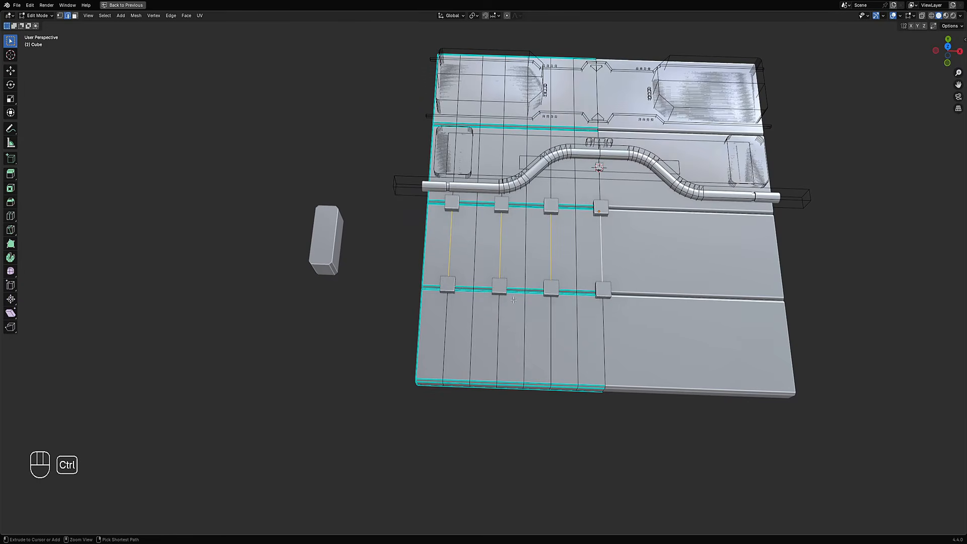
Undo the cloned cubes and select only the third strip's outermost dividing edge
key("ctrl+z")
key("Tab")
key("Tab")
left_click(458, 260)
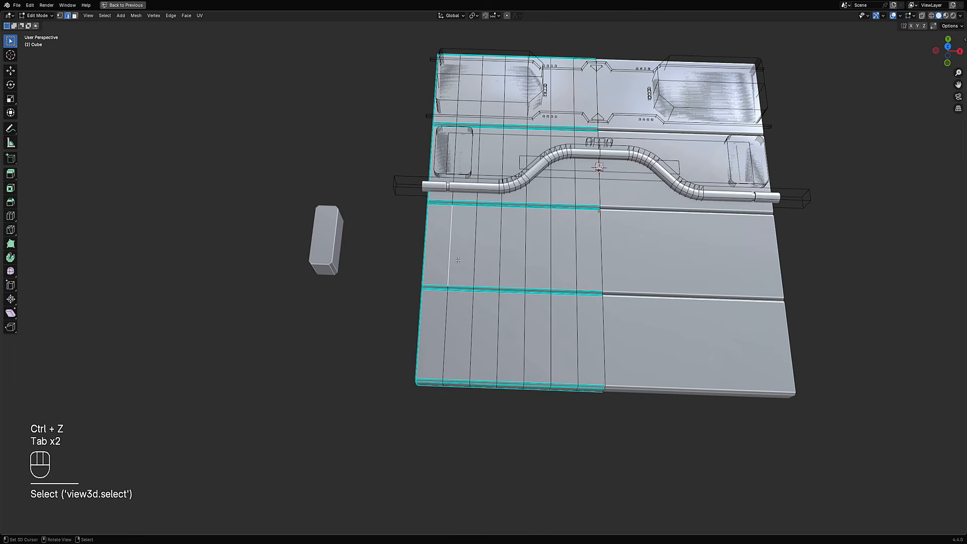
Save the mesh of the chamfered block beside the sheet again as the stored intersect mesh
middle_click_drag(436, 255, 463, 277)
scroll(463, 277, "up", 2)
key("Tab")
left_click(258, 257)
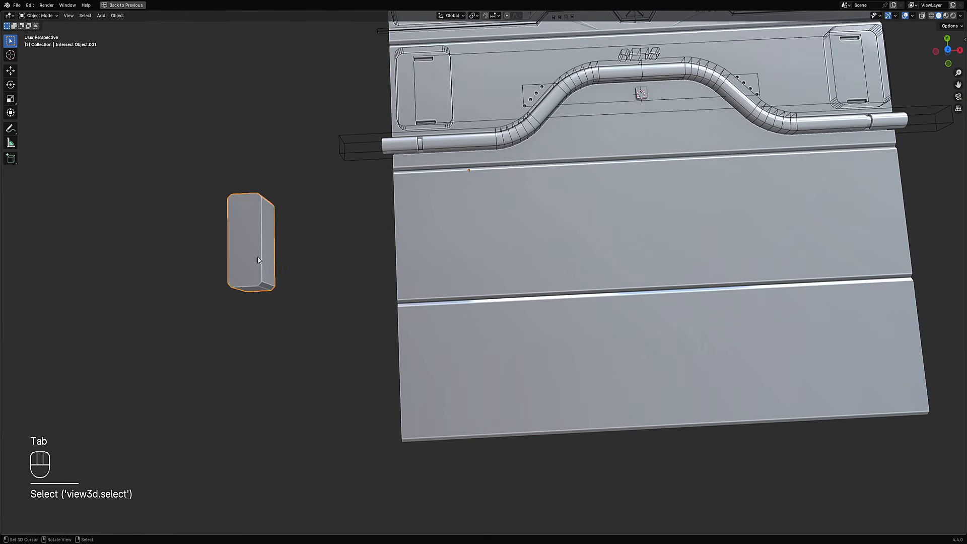
key("Tab")
key("ctrl+shift+x")
mouse_move(430, 236)
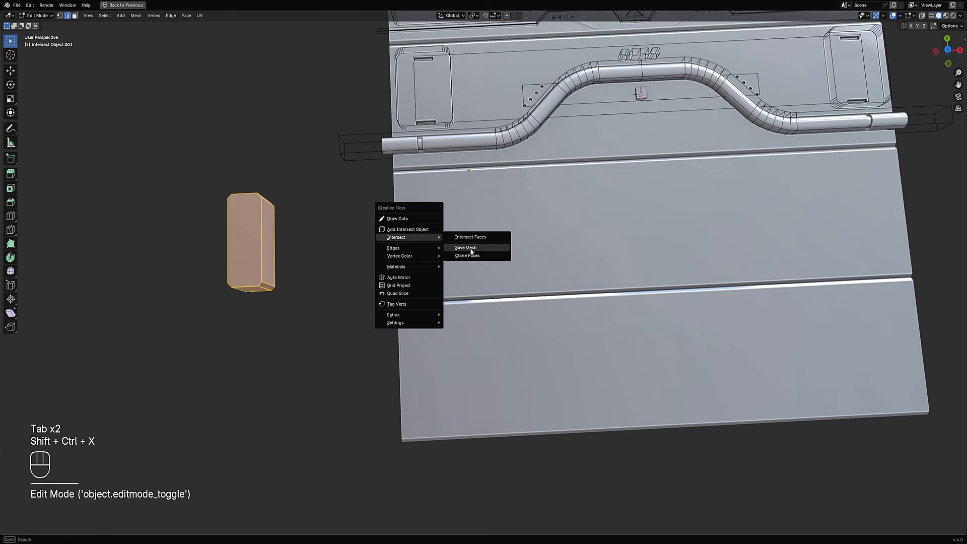
left_click(470, 250)
right_click(470, 249)
Run Clone Faces on the third strip's outermost dividing edge using the stored block mesh
key("Tab")
right_click(469, 249)
key("Tab")
right_click(433, 241)
key("ctrl+shift+x")
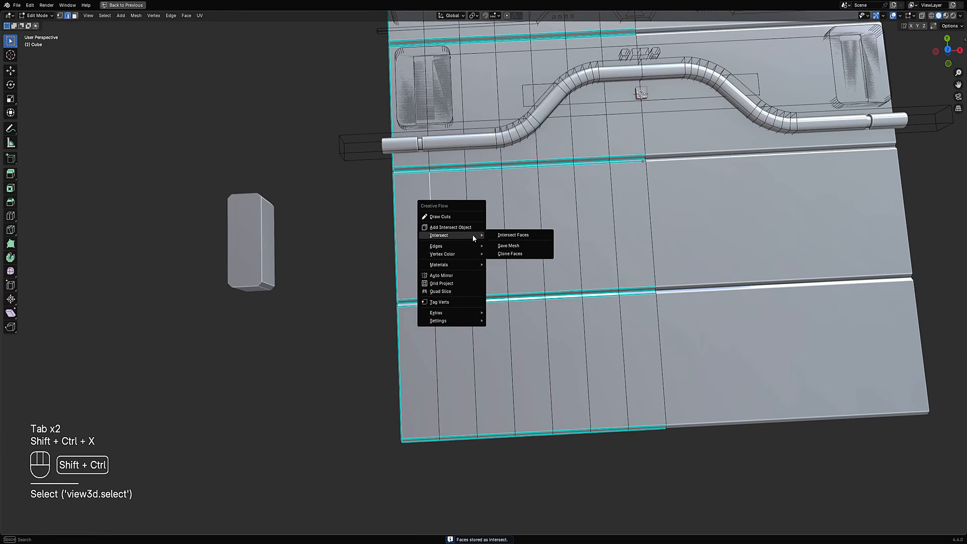
key("a")
key("alt+a")
right_click(427, 227)
key("ctrl+shift+x")
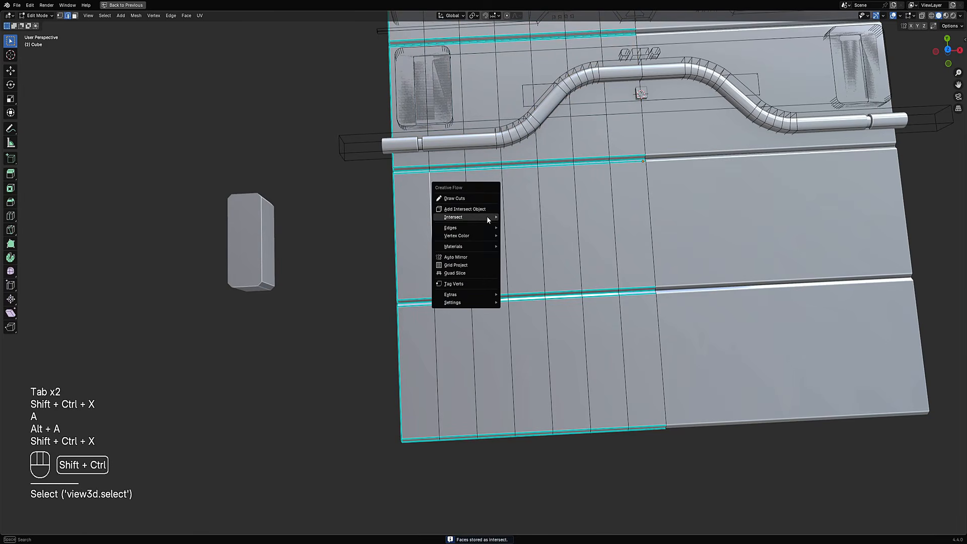
mouse_move(497, 216)
left_click(536, 233)
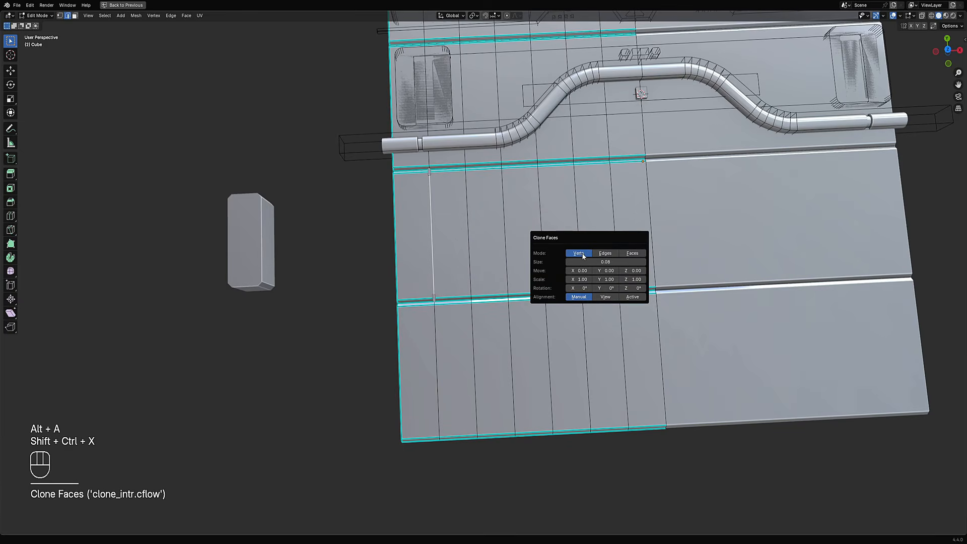
Set the Clone Faces size to 1.10 and its mode to Edges so one block sits at the edge's midpoint
scroll(375, 283, "up", 6)
middle_click_drag(384, 286, 384, 265)
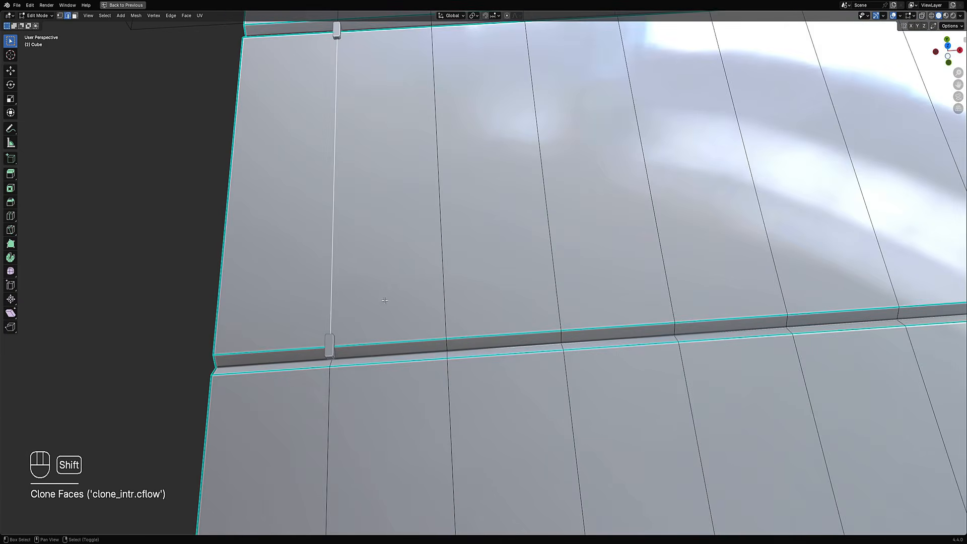
middle_click_drag(380, 307, 500, 219, "shift")
scroll(500, 218, "up", 6)
scroll(500, 218, "down", 9)
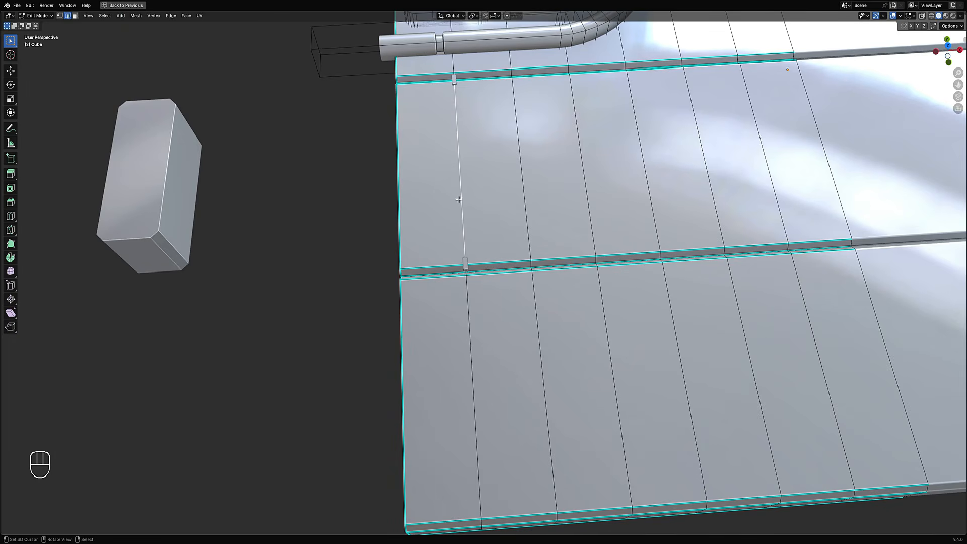
scroll(459, 199, "down", 5)
middle_click_drag(503, 216, 468, 287, "shift")
scroll(498, 269, "up", 4)
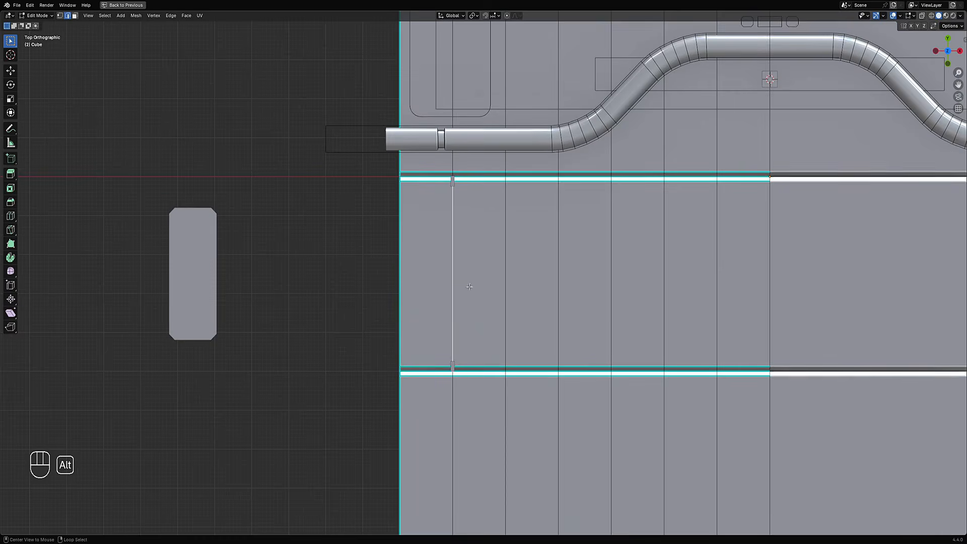
key("F9")
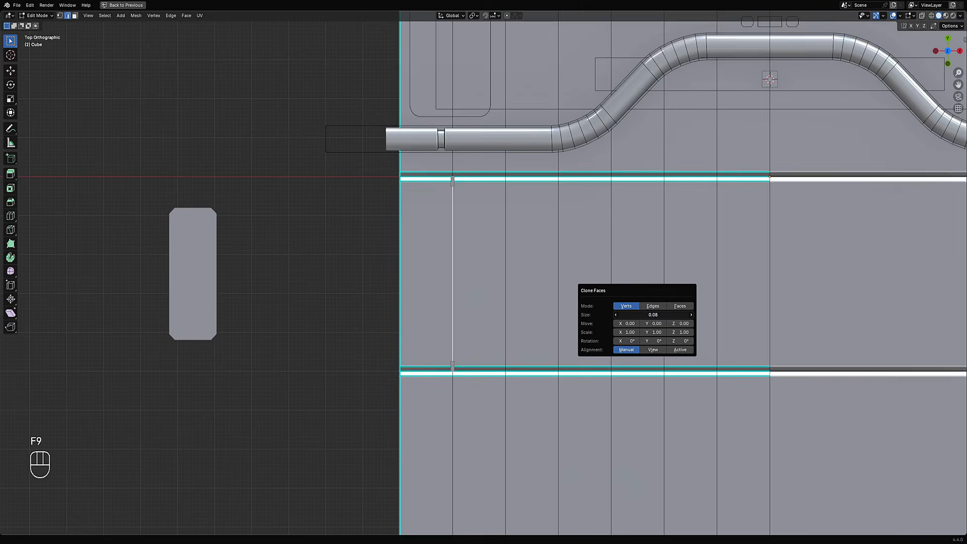
mouse_move(649, 315)
left_mouse_down()
mouse_move(641, 317)
mouse_move(733, 310)
mouse_move(713, 309)
left_mouse_up()
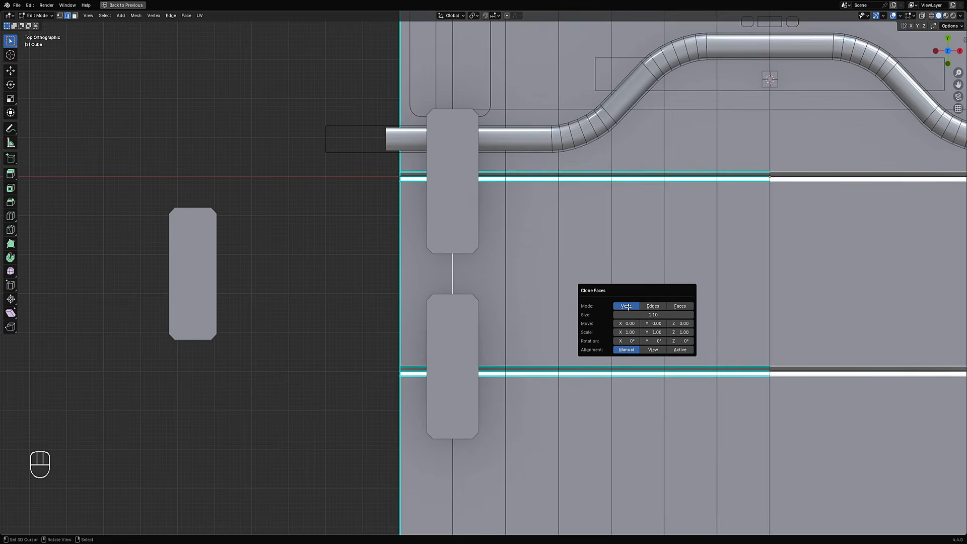
left_click(647, 306)
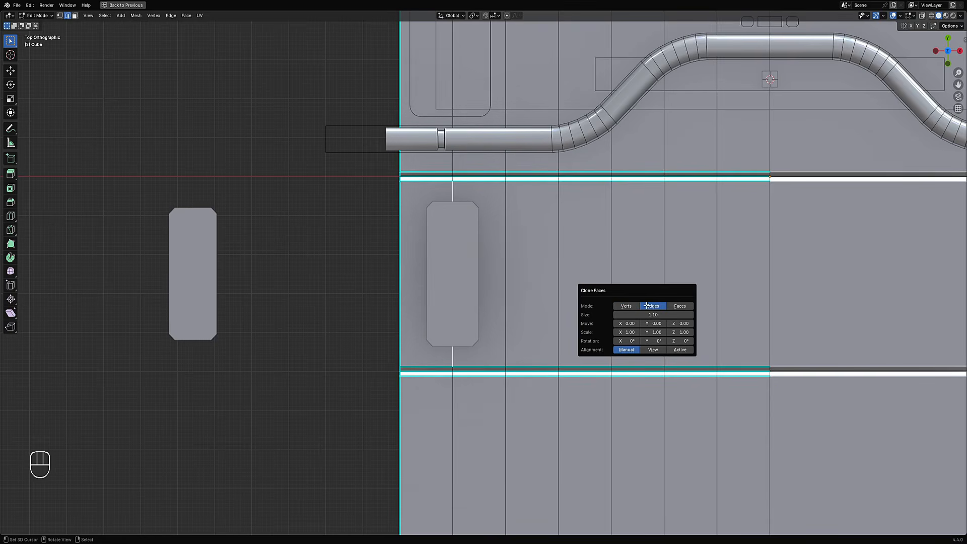
Undo the single clone and run Clone Faces on every second dividing edge of the third strip up to the centre line
key("ctrl+z")
key("Tab")
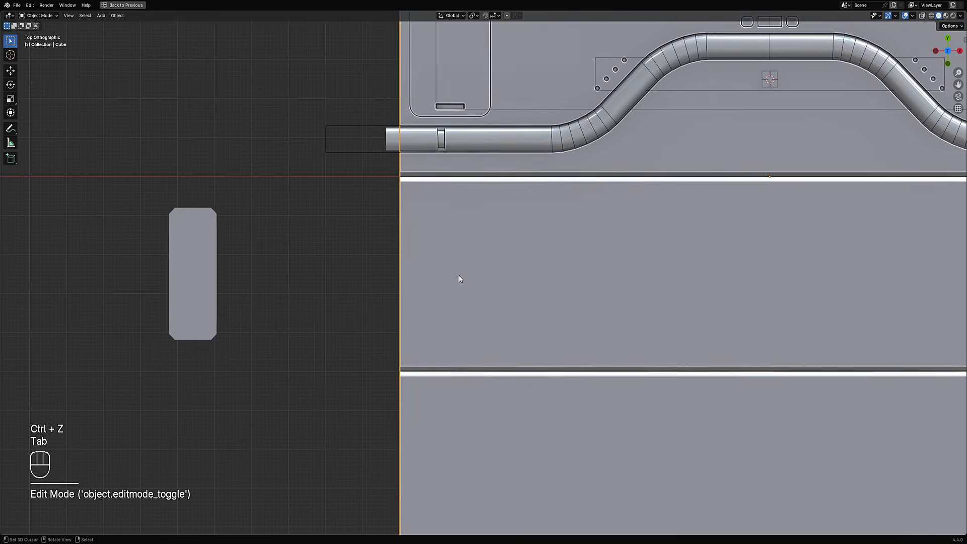
key("Tab")
left_click(533, 275)
left_click(559, 275, "shift")
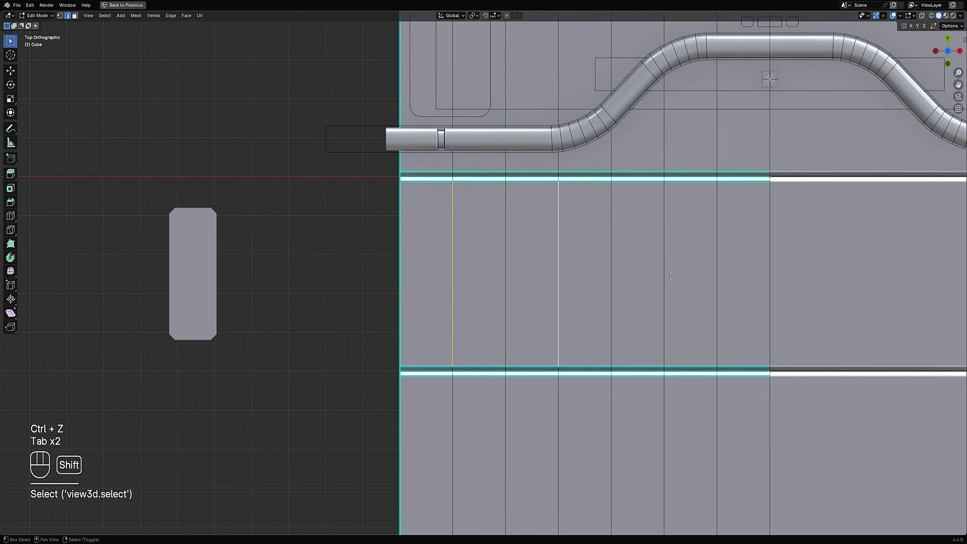
middle_click_drag(777, 246, 673, 238, "shift")
key("ctrl+shift+x")
mouse_move(485, 224)
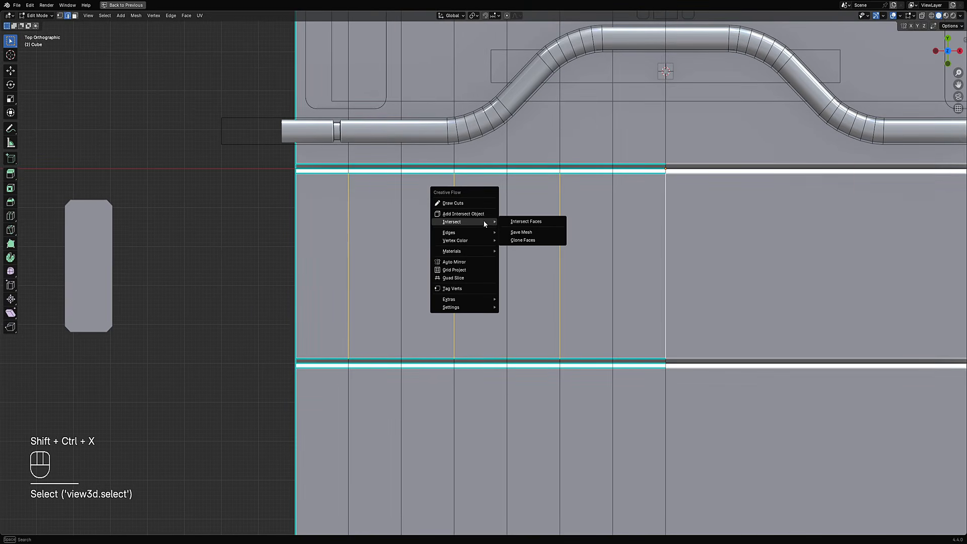
left_click(517, 222)
key("ctrl+shift+x")
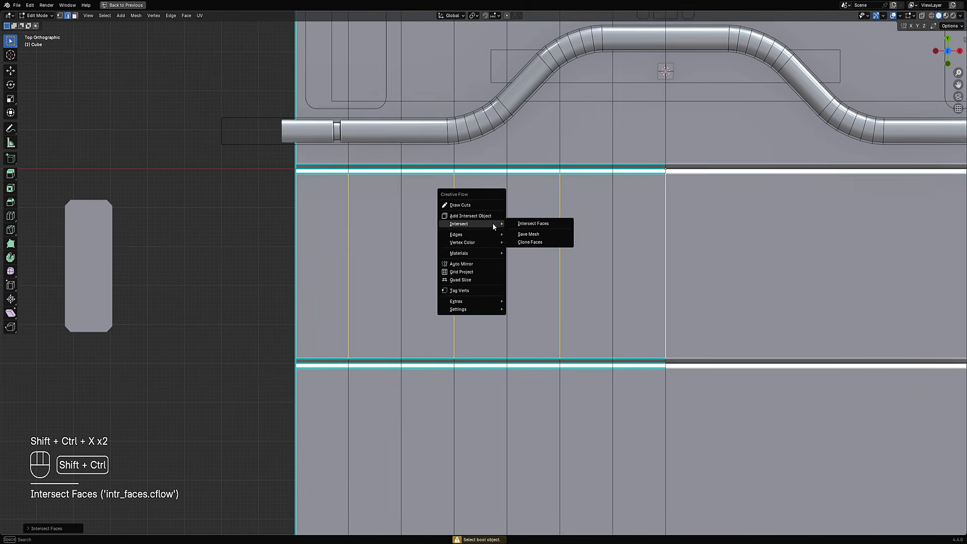
left_click(530, 239)
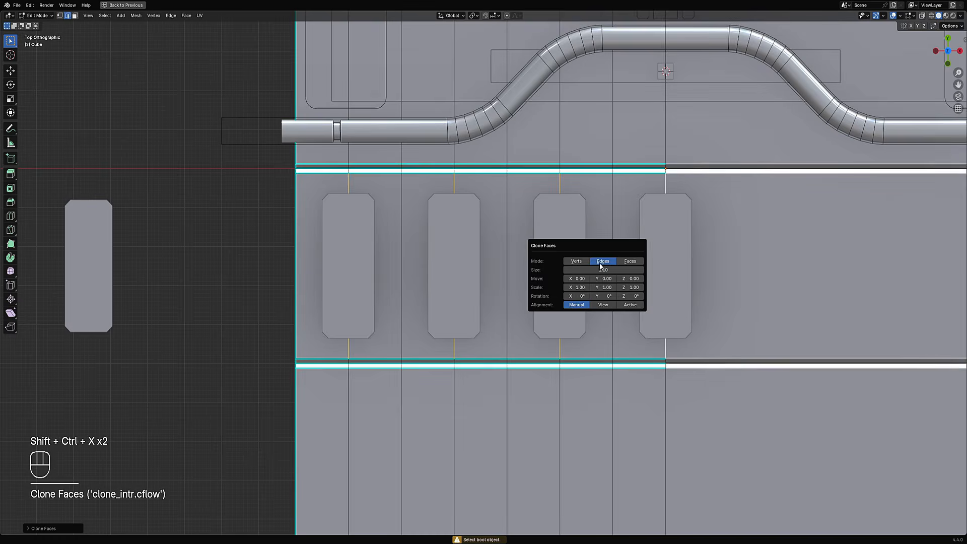
Intersect the four cloned blocks with the trim sheet using the Draw operation of Intersect Faces
scroll(602, 266, "down", 5)
middle_click_drag(602, 266, 554, 297)
key("Tab")
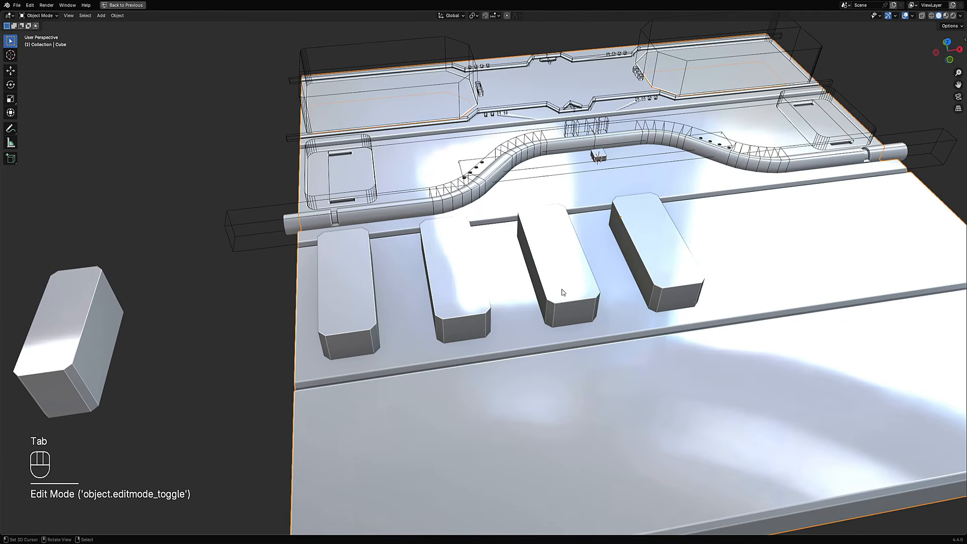
left_click(562, 292)
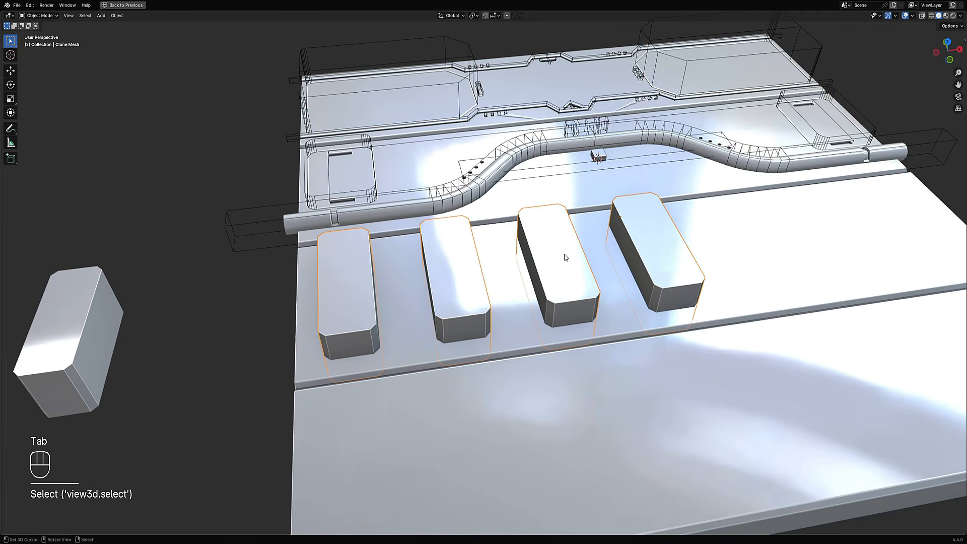
left_click(628, 353, "shift")
key("Tab")
key("ctrl+shift+x")
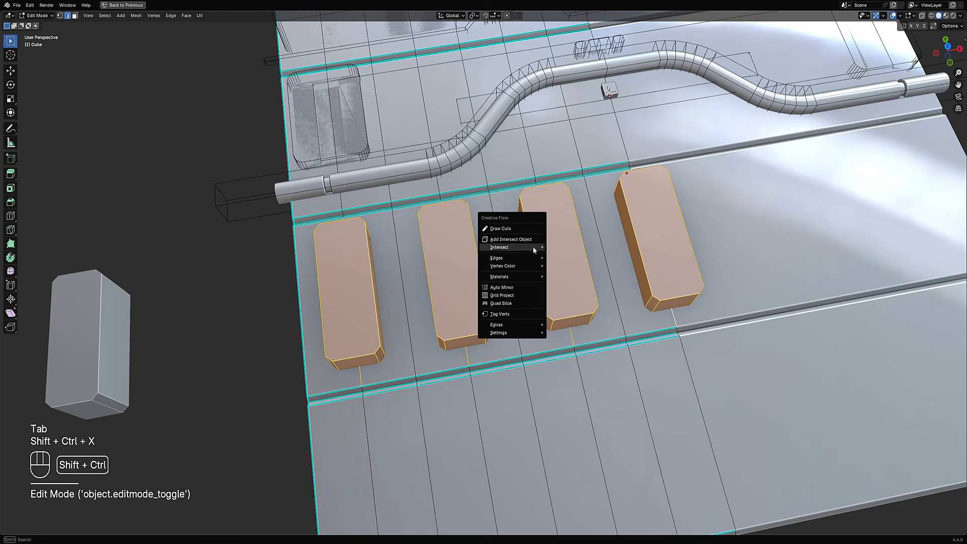
mouse_move(532, 247)
left_click(574, 247)
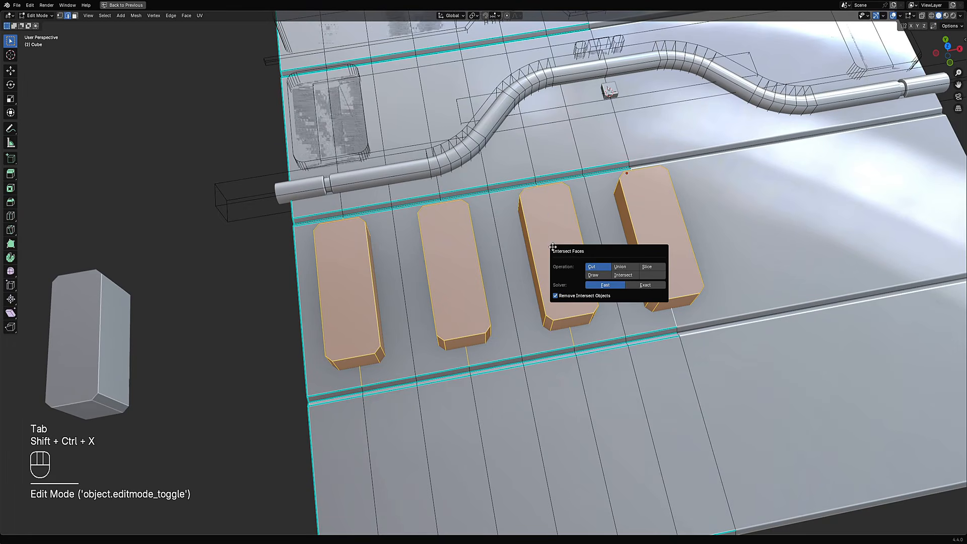
left_click(602, 275)
Inset the chamfered panel faces by about 0.005 m and sink them along their normals to form shallow recesses
scroll(601, 275, "down", 4)
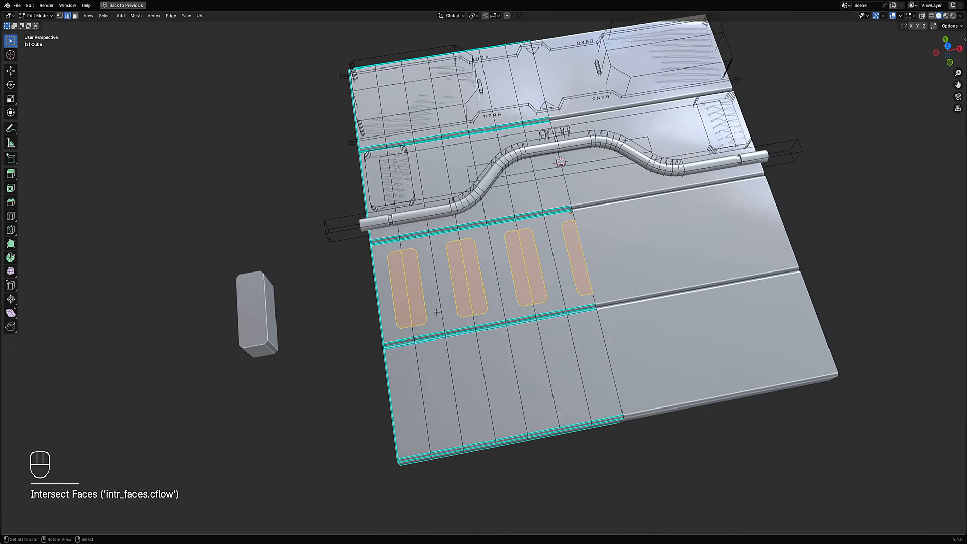
scroll(465, 275, "up", 4)
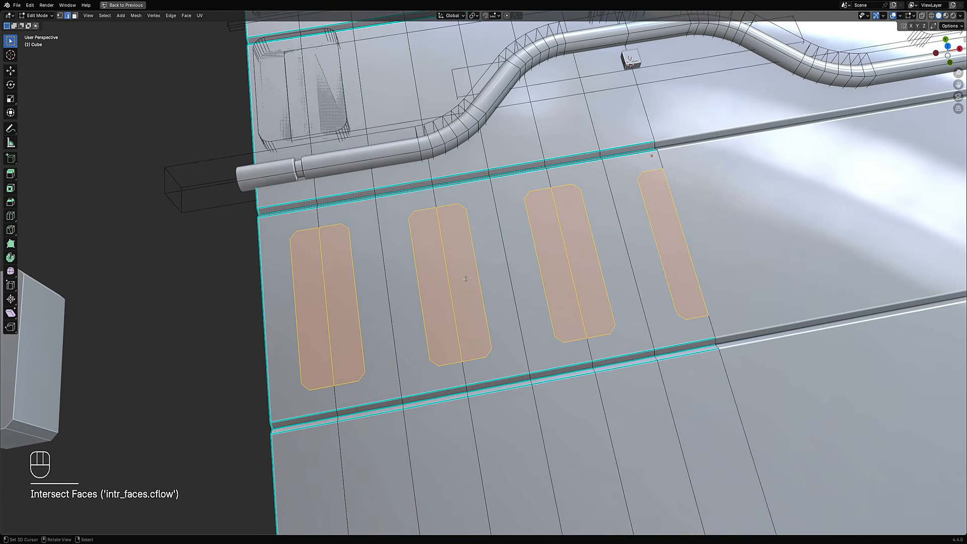
key("i")
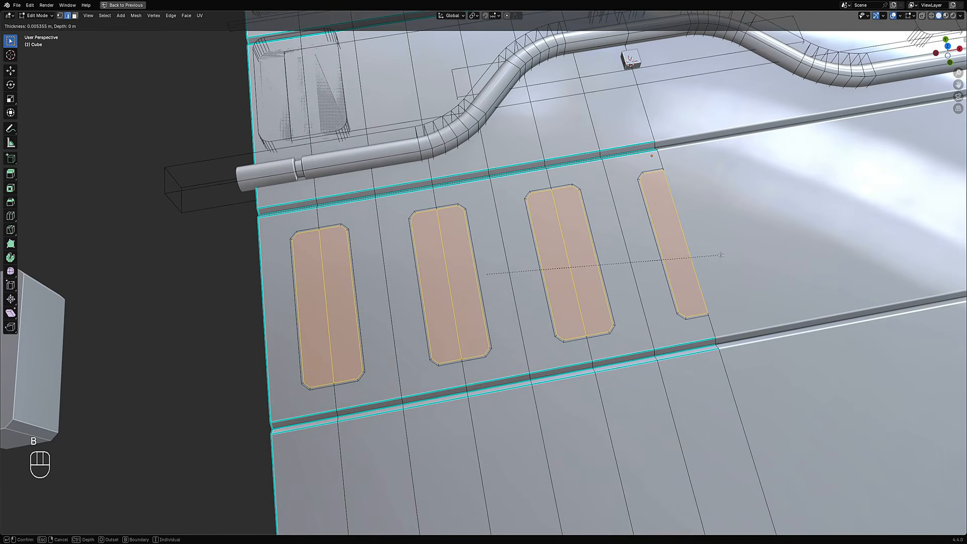
left_click(718, 252)
scroll(751, 220, "up", 1)
middle_click_drag(688, 204, 604, 281, "shift")
key("alt+s")
left_click(604, 264)
key("Tab")
scroll(602, 263, "down", 6)
key("Tab")
scroll(377, 308, "up", 5)
middle_click_drag(377, 308, 489, 286, "shift")
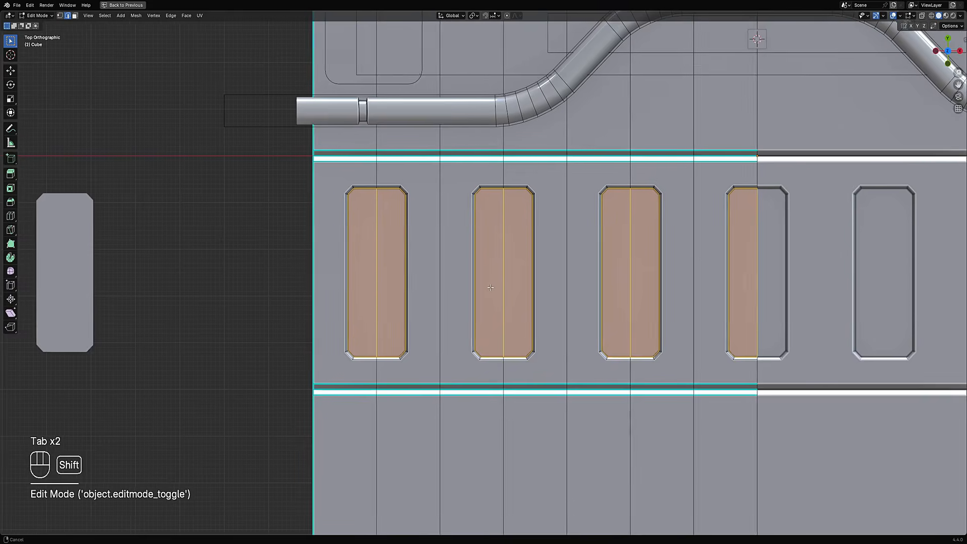
Add a cube intersect object at the vertical middle edge of the outermost recess
key("ctrl+r")
right_click(556, 267)
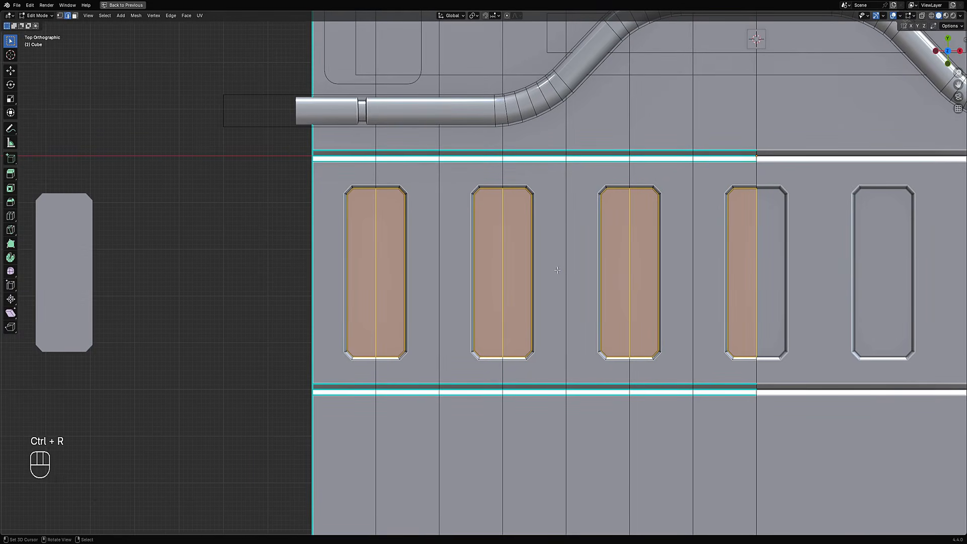
scroll(481, 273, "down", 2)
key("alt+a")
left_click(410, 270)
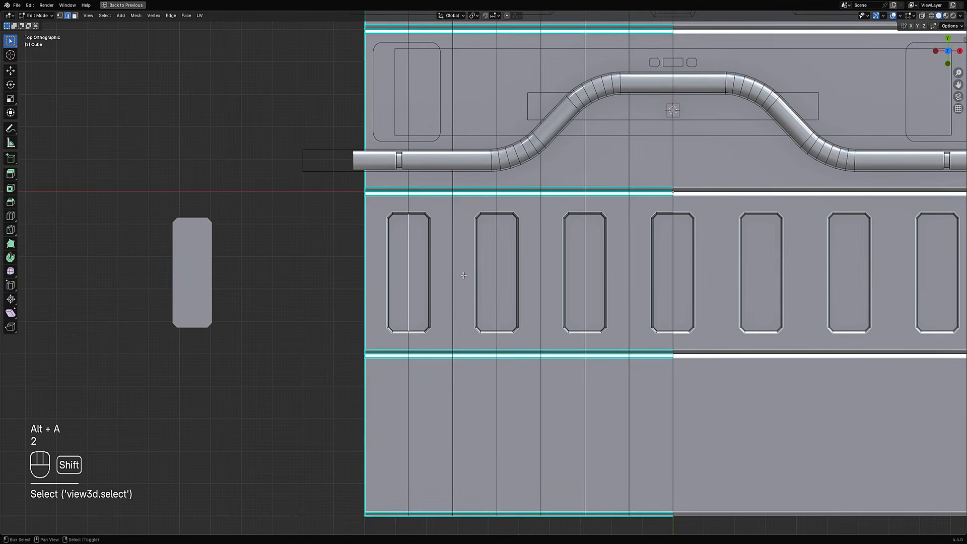
scroll(473, 251, "up", 4)
key("shift+ctrl+x")
mouse_move(471, 286)
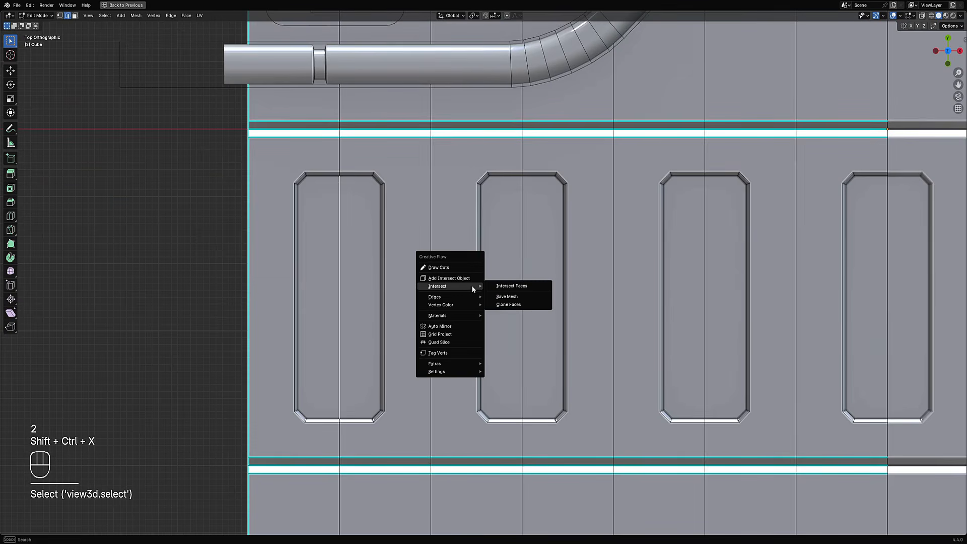
left_click(469, 278)
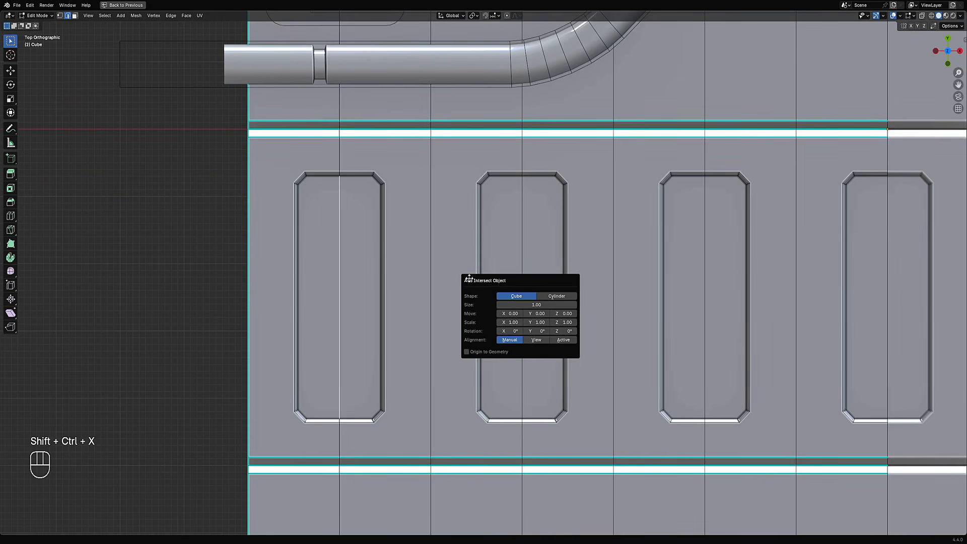
left_click(514, 296)
Scale the cube's entire mesh down uniformly until it fits well inside the outermost recess
scroll(558, 283, "down", 4)
key("Tab")
right_click(528, 288)
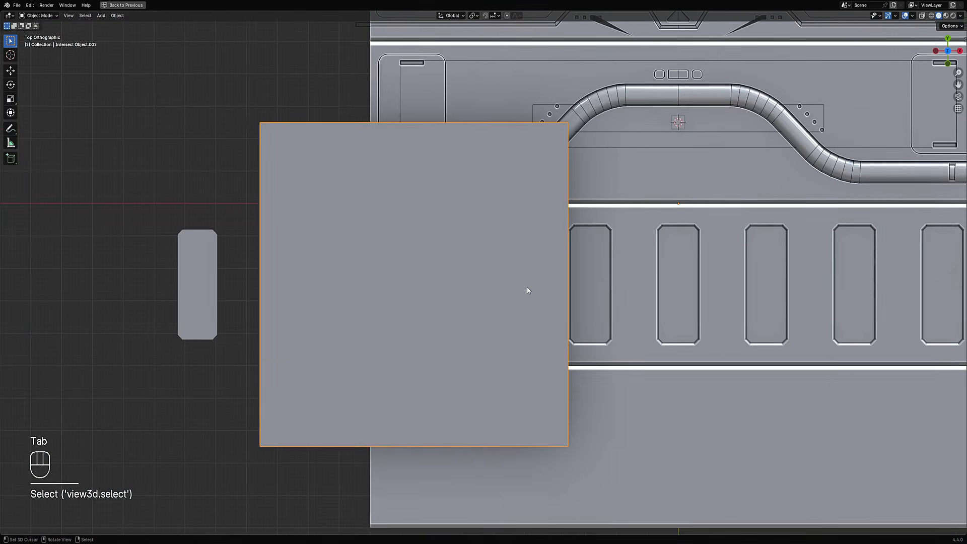
key("Tab")
key("a")
key("s")
left_click(430, 288)
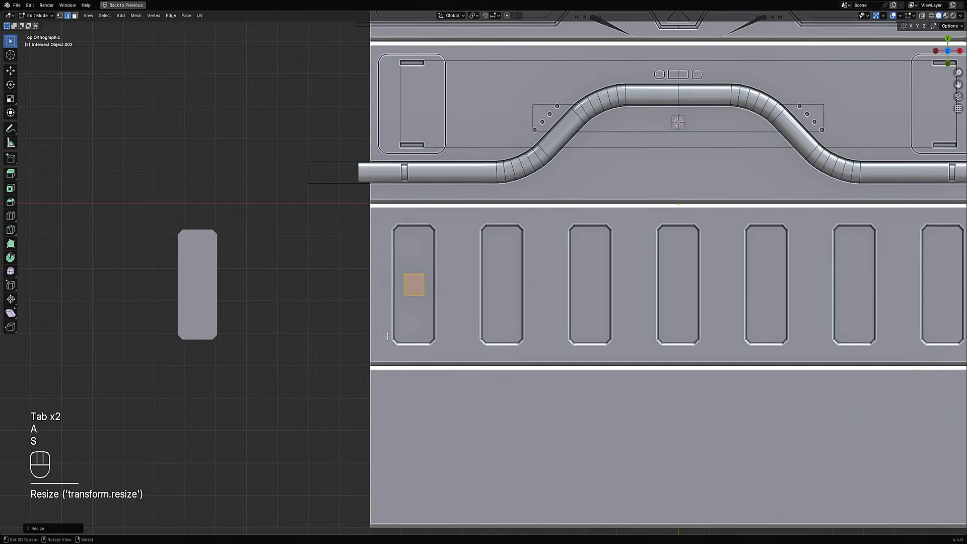
Flatten the cube along Y and stretch it along X into a thin bar slightly wider than the recess
key("s")
key("y")
left_click(396, 309)
key("s")
key("x")
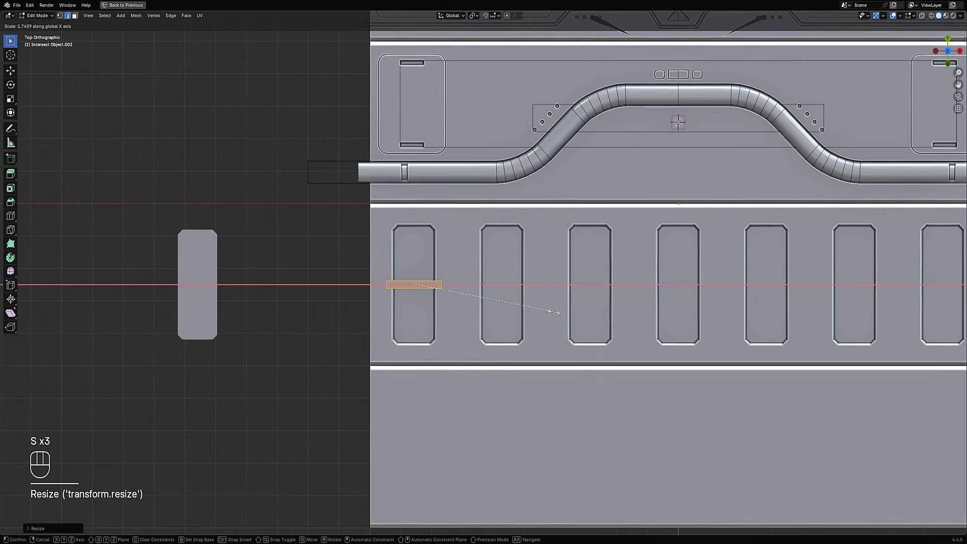
left_click(554, 321)
middle_click_drag(554, 320, 484, 290)
Save the thin bar's mesh as the stored intersect mesh
key("Tab")
key("Tab")
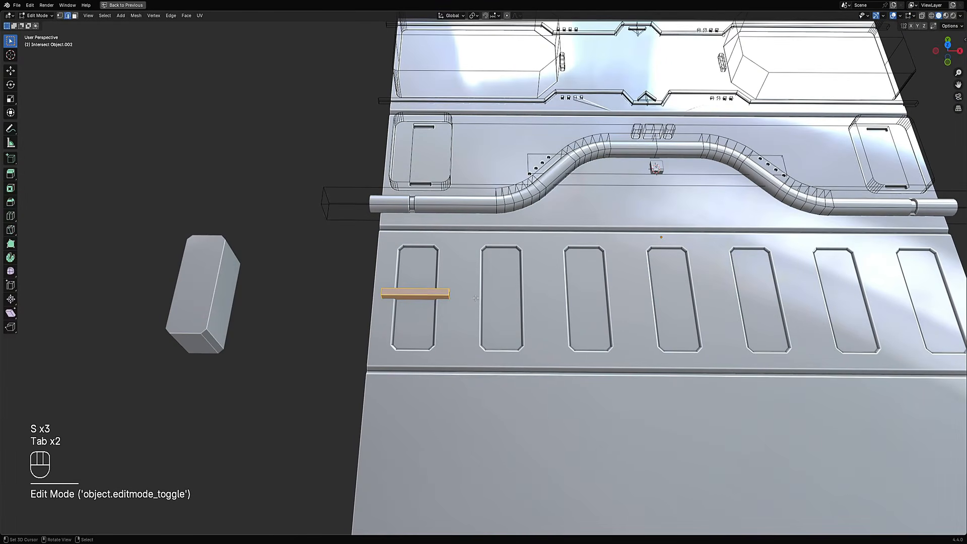
key("ctrl+shift+x")
mouse_move(481, 298)
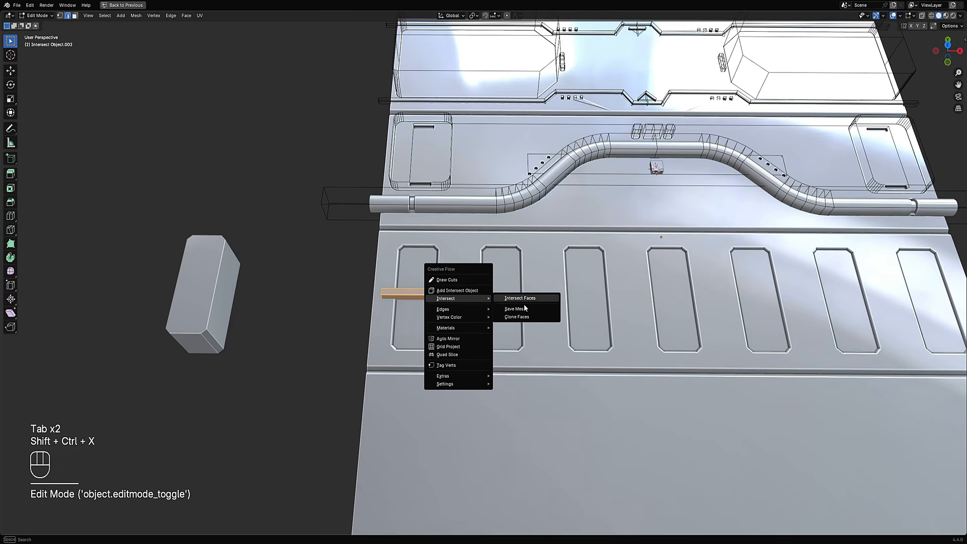
left_click(524, 309)
Run Clone Faces on the trim sheet's vertical middle edges of the four recesses up to the centre line
key("Tab")
left_click(469, 302)
key("Tab")
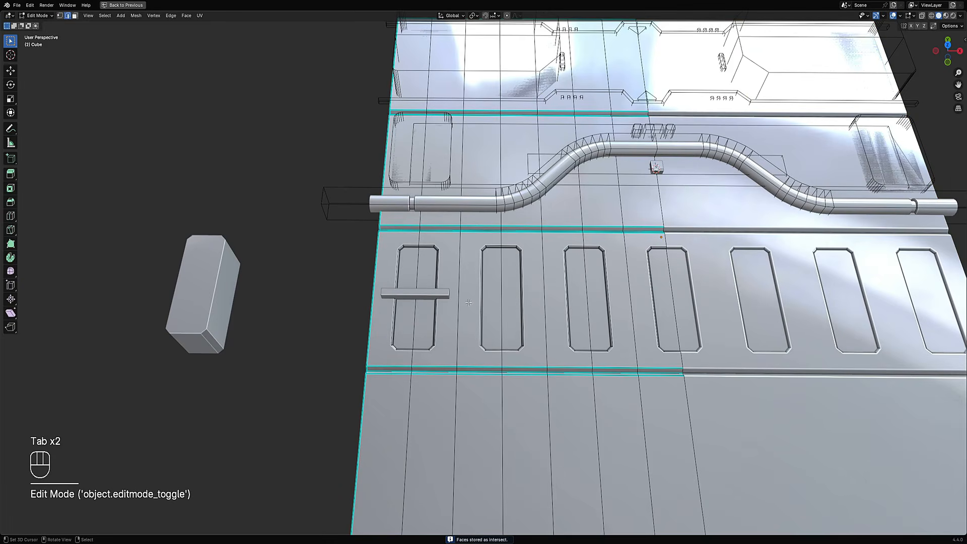
key("2")
left_click(416, 289)
key("ctrl+z")
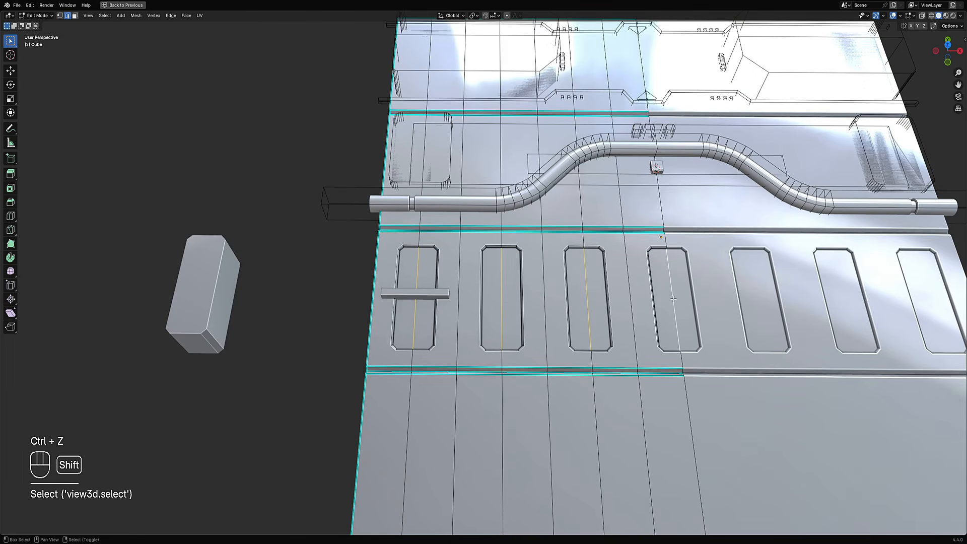
middle_click_drag(673, 299, 620, 304, "shift")
key("ctrl+shift+x")
mouse_move(539, 234)
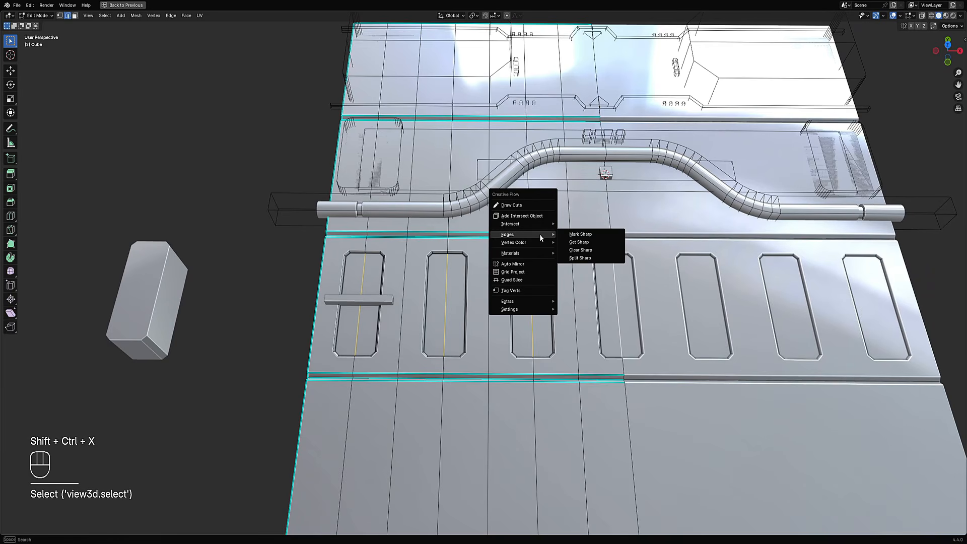
left_click(604, 244)
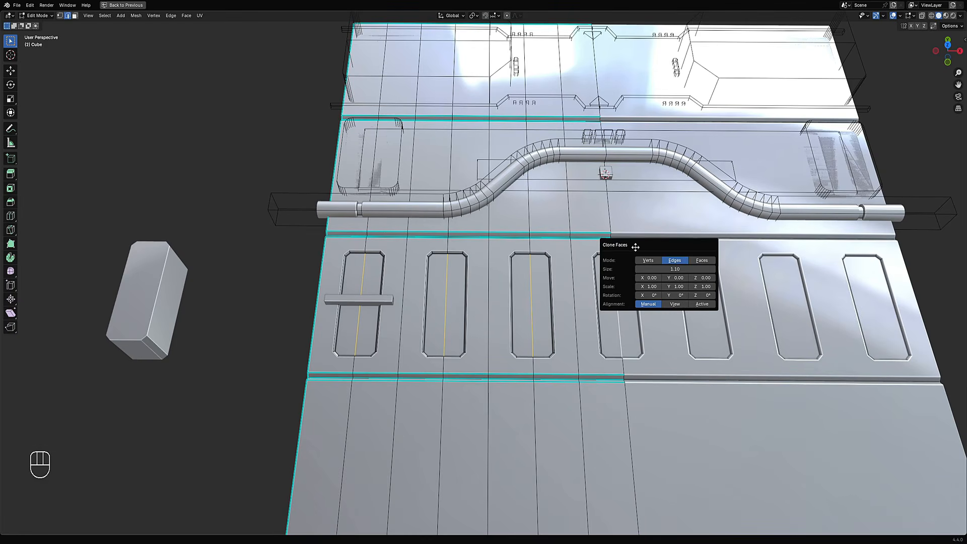
Clone the stored thin bar onto the selected recess edges in Edges mode, and move the original bar off the left side of the sheet
left_click(674, 260)
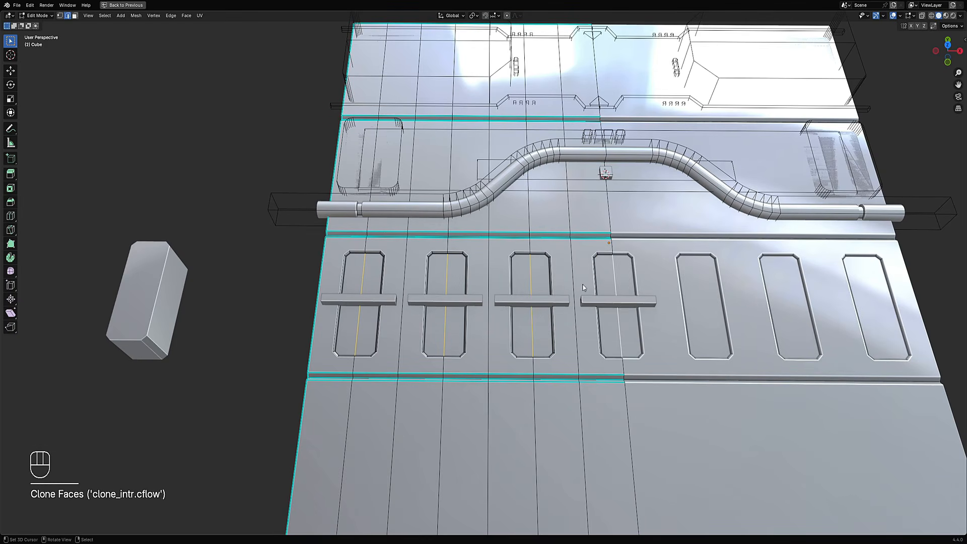
key("Tab")
left_click(386, 304)
key("g")
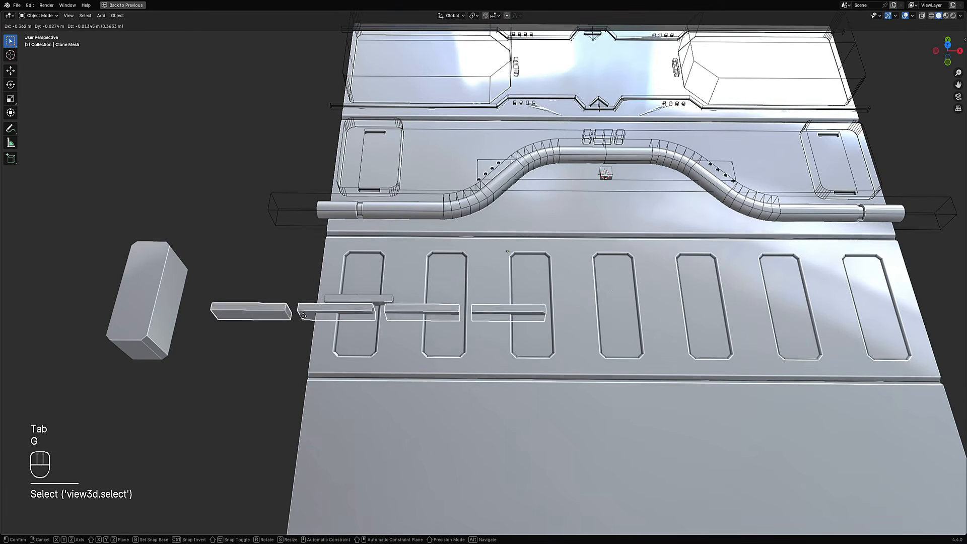
right_click(365, 315)
key("g")
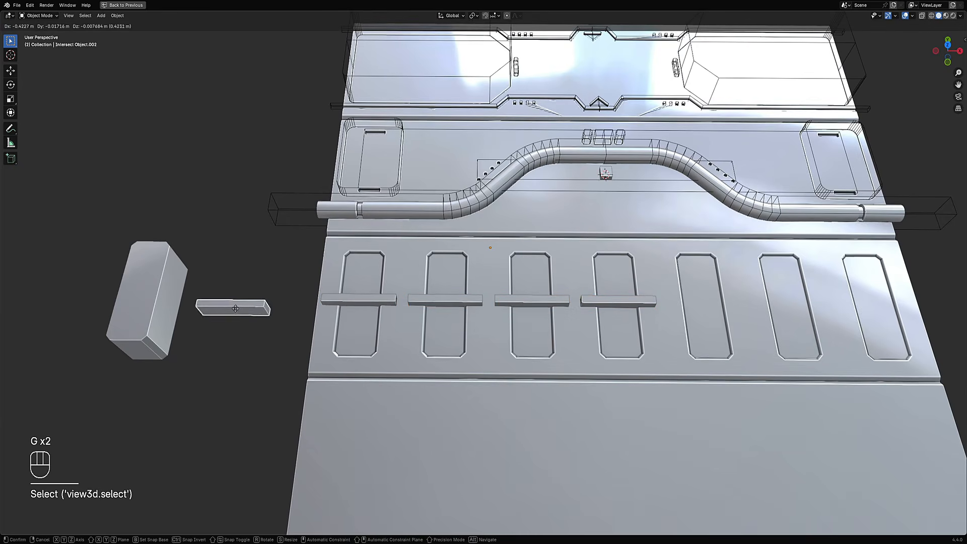
left_click(286, 317)
Intersect the four cloned bars with the trim sheet's faces using the Draw operation and removing the intersect objects
left_click(373, 306)
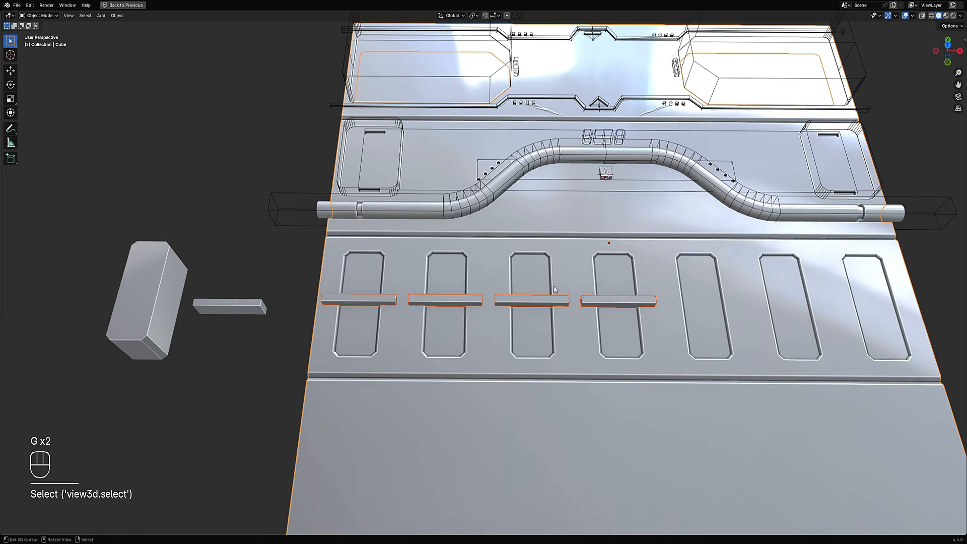
key("Tab")
key("shift+ctrl+x")
mouse_move(529, 280)
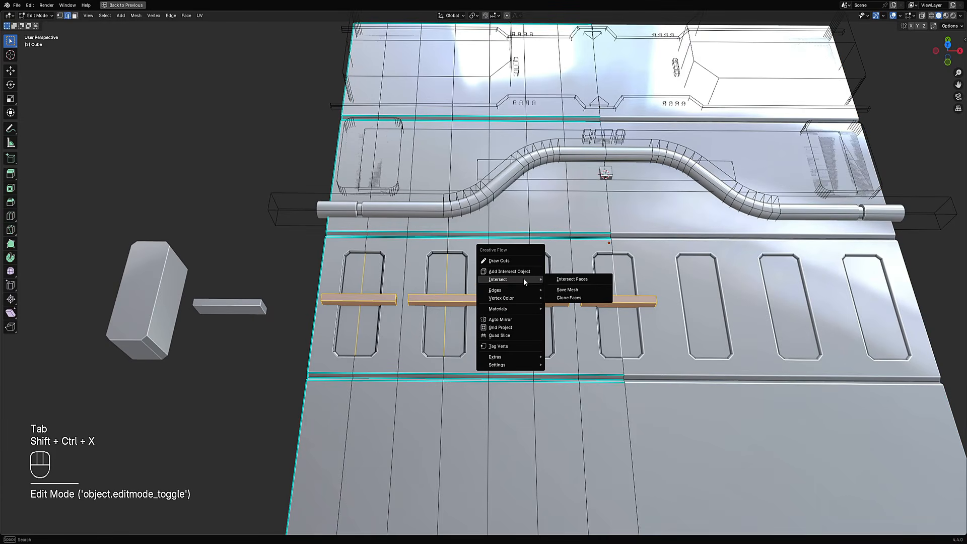
left_click(573, 280)
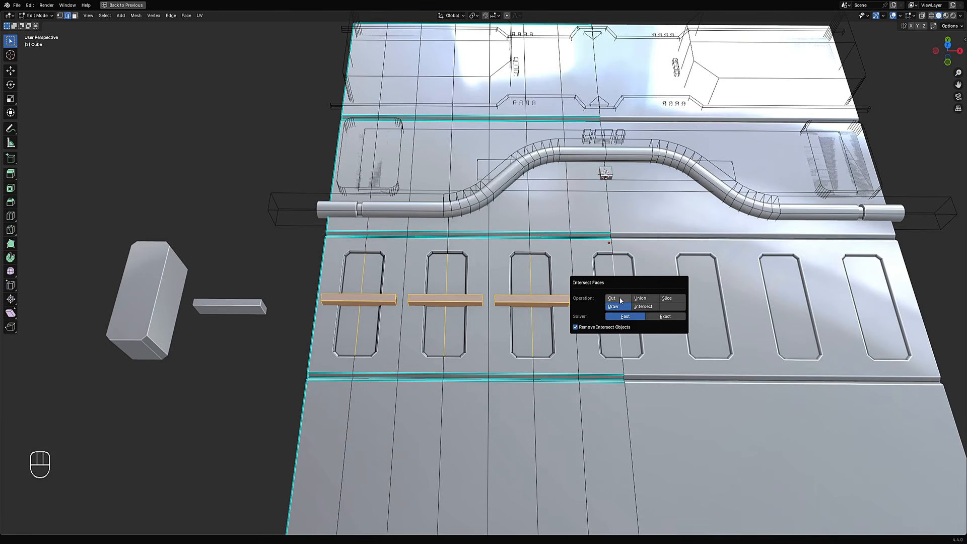
left_click(622, 306)
Select only the bar-outline faces that lie inside the first four recesses, up to the centre line
middle_click_drag(401, 325, 413, 334)
key("alt+a")
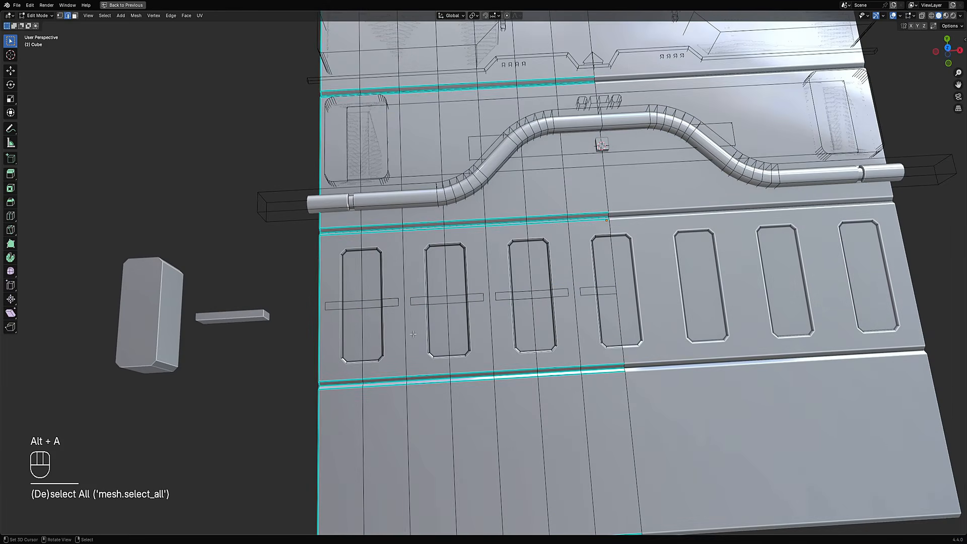
scroll(413, 334, "up", 3)
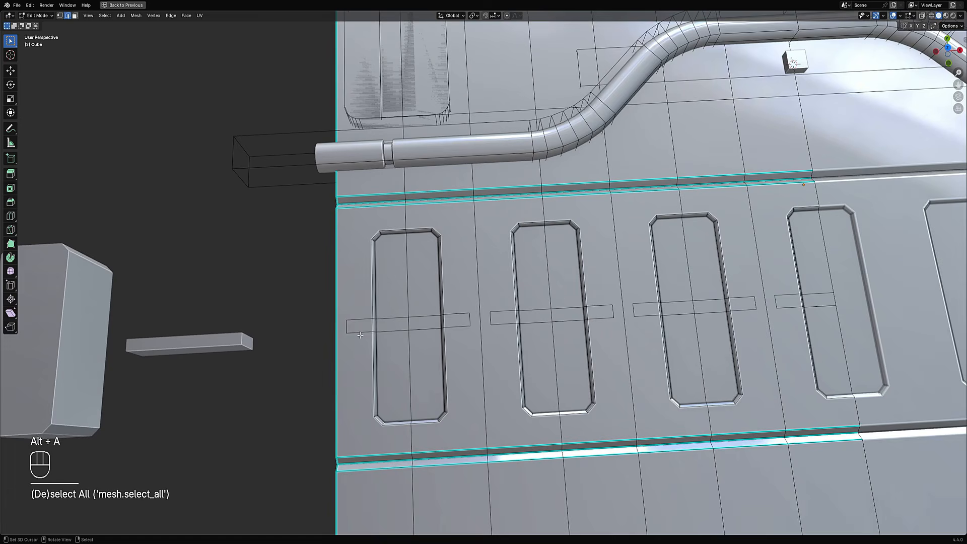
key("3")
left_click(392, 325)
left_click(425, 327, "shift")
left_click(525, 323, "shift")
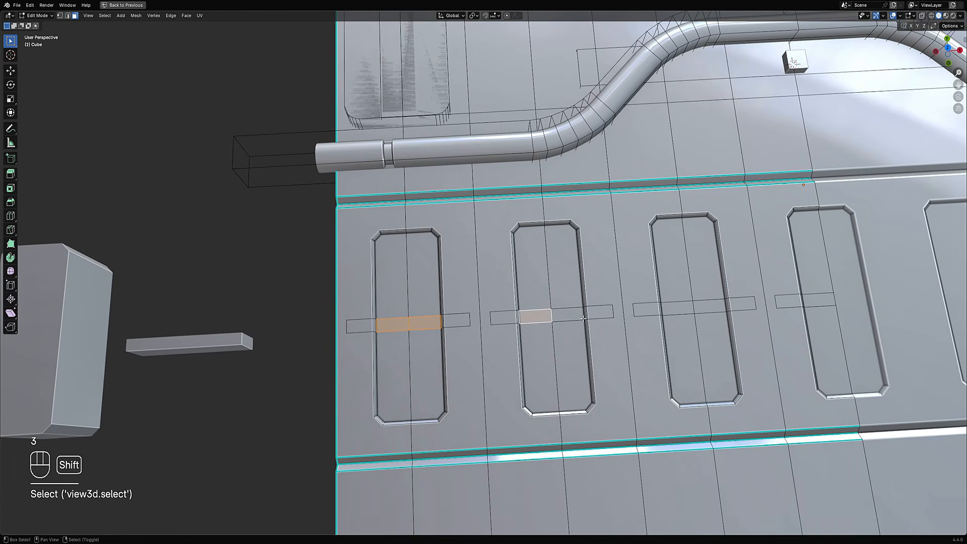
left_click(569, 315, "shift")
middle_click_drag(569, 314, 489, 309, "shift")
left_click(597, 304, "shift")
left_click(629, 302, "shift")
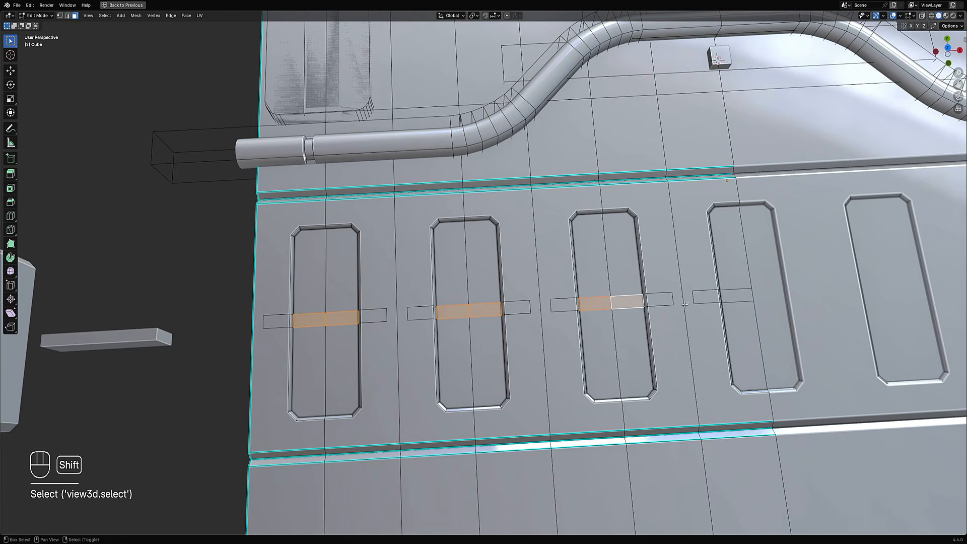
middle_click_drag(738, 291, 770, 293, "shift")
scroll(624, 307, "up", 2)
Inset the selected bar faces about 0.006 m and shrink them along their normals to form sunken grooves across the recesses
key("i")
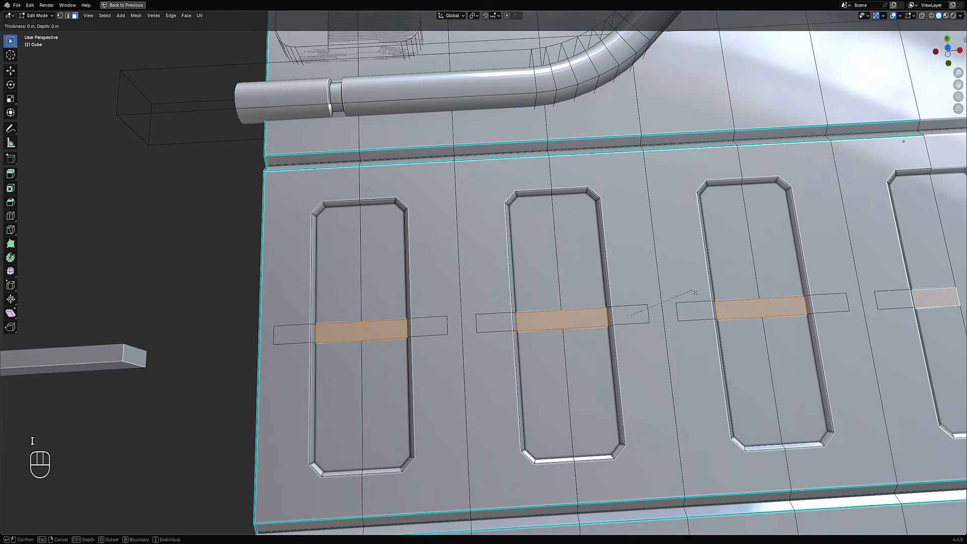
right_click(640, 322)
key("i")
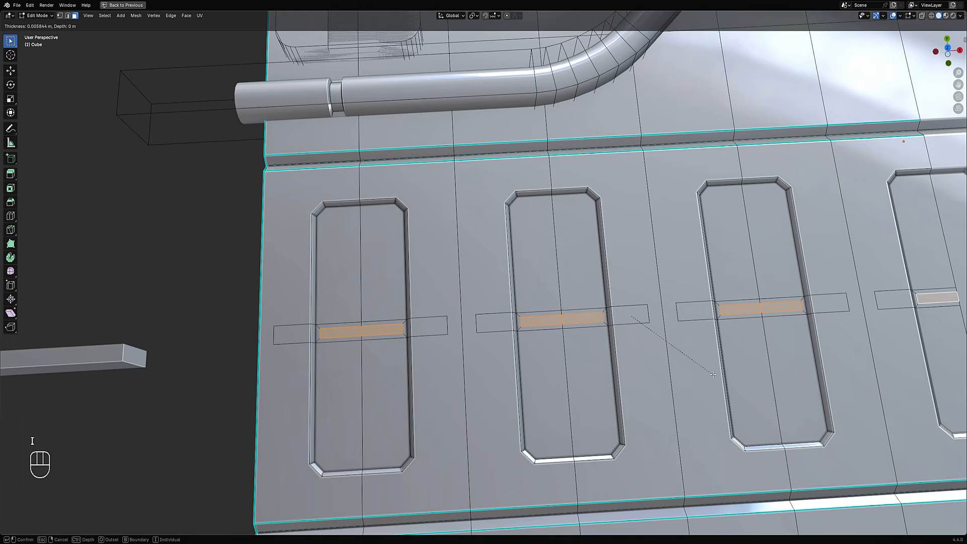
left_click(712, 374)
key("alt+s")
left_click(713, 378)
key("Tab")
key("KP_7")
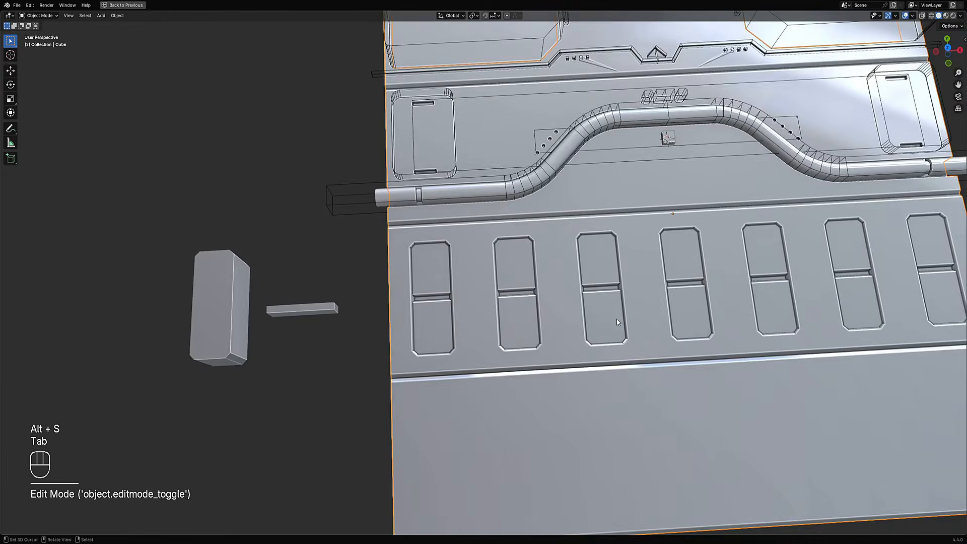
key("Tab")
key("alt+a")
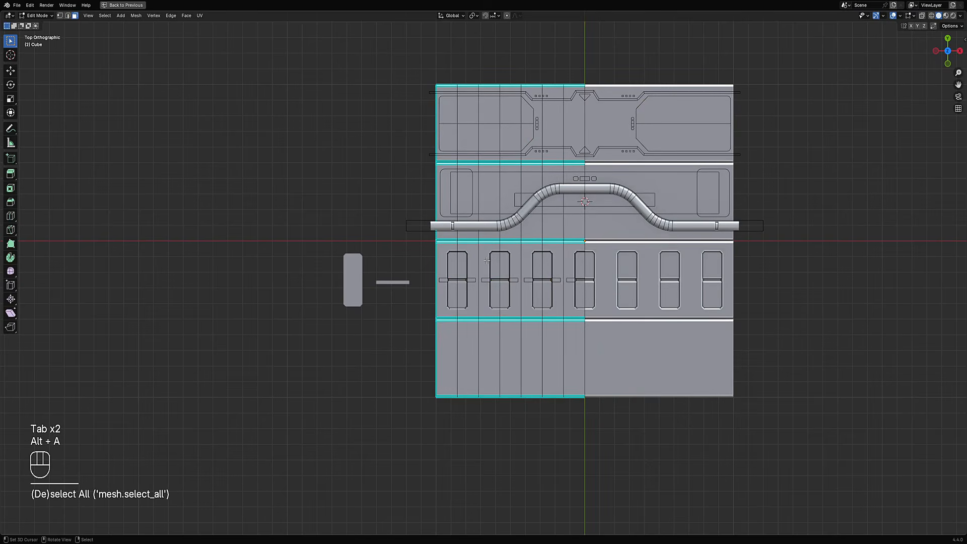
scroll(487, 259, "up", 5)
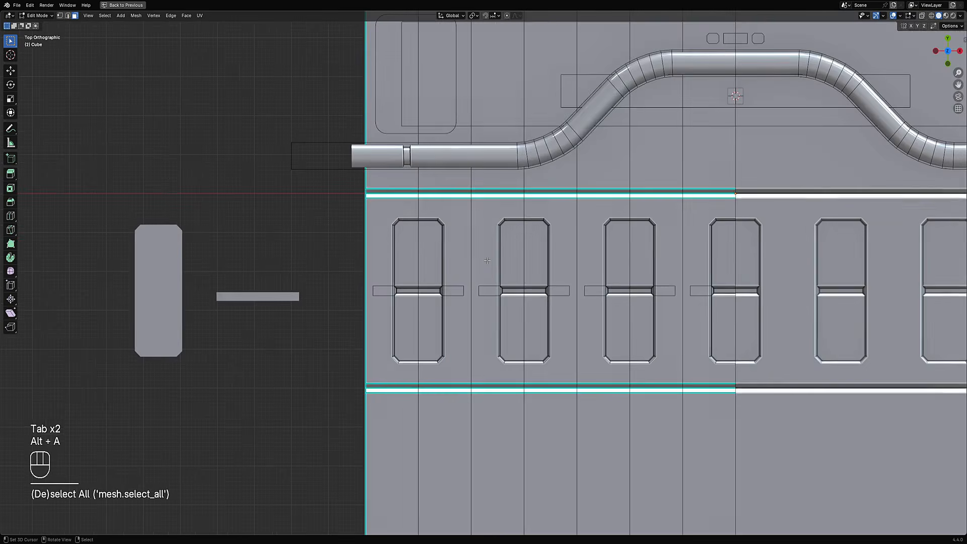
key("Tab")
Shift the mesh of small square cutouts in the top strip slightly to clear the dark shading artifacts beside its lower row
scroll(627, 284, "down", 6)
mouse_move(582, 299)
middle_mouse_down()
mouse_move(600, 283)
mouse_move(582, 314)
middle_mouse_up()
middle_click_drag(579, 217, 520, 313, "shift")
scroll(503, 301, "up", 10)
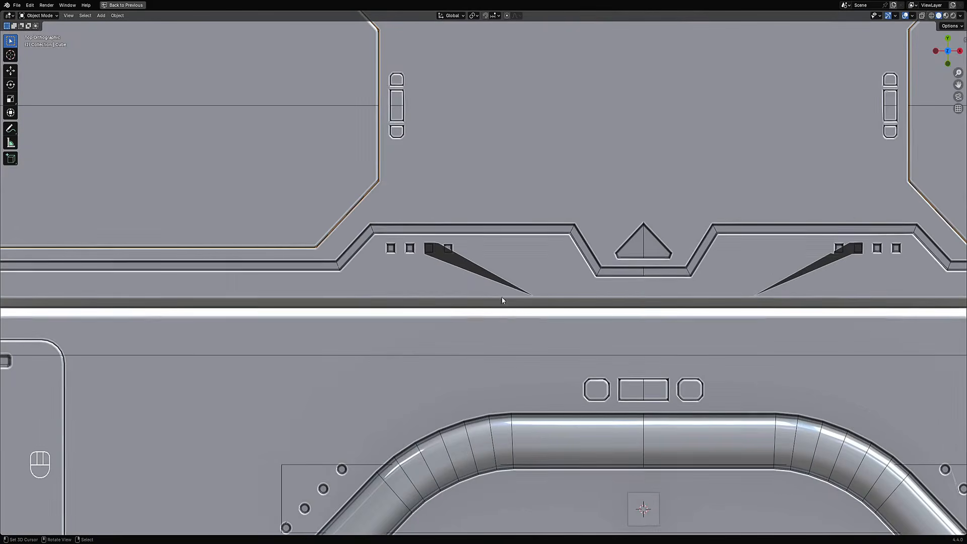
left_click(463, 259)
scroll(463, 259, "down", 6)
middle_click_drag(445, 129, 515, 135)
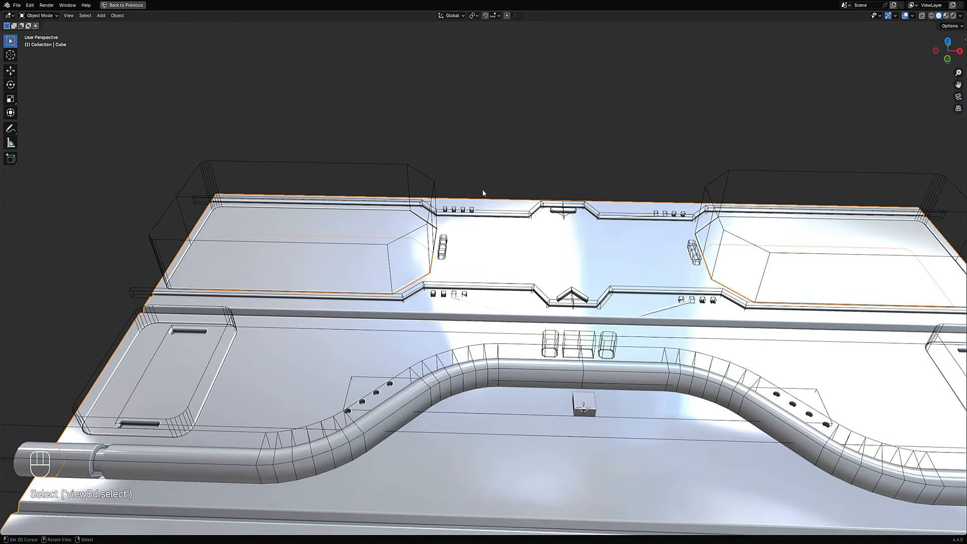
left_click(473, 209)
middle_click_drag(537, 189, 540, 250, "alt")
scroll(509, 252, "up", 4)
key("Tab")
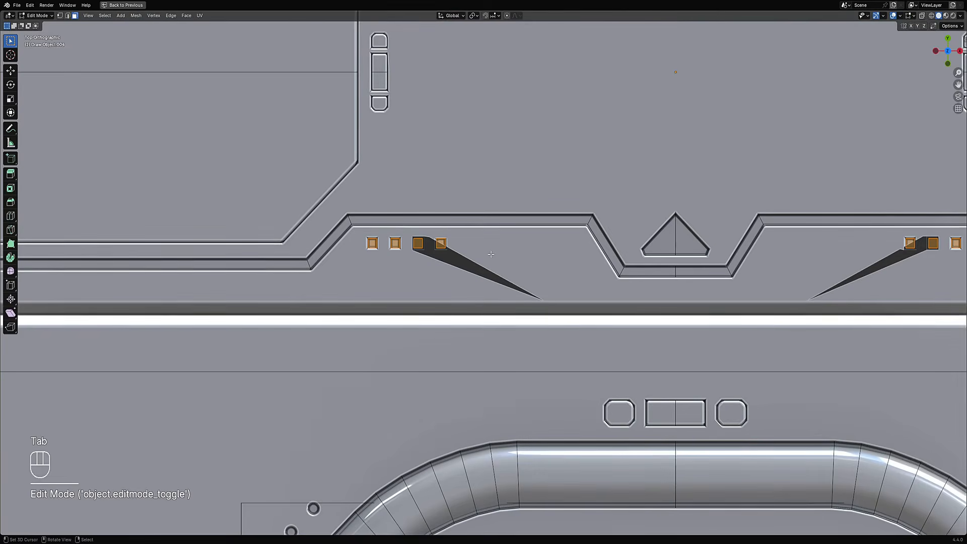
key("g")
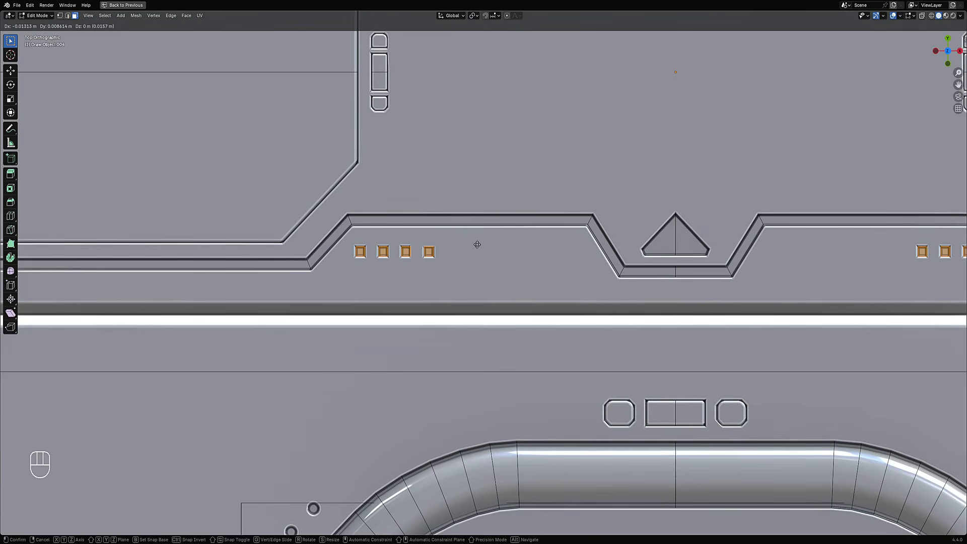
left_click(619, 251)
key("Tab")
Hide the viewport overlays and save the trim sheet file
scroll(621, 250, "down", 12)
key("shift+alt+z")
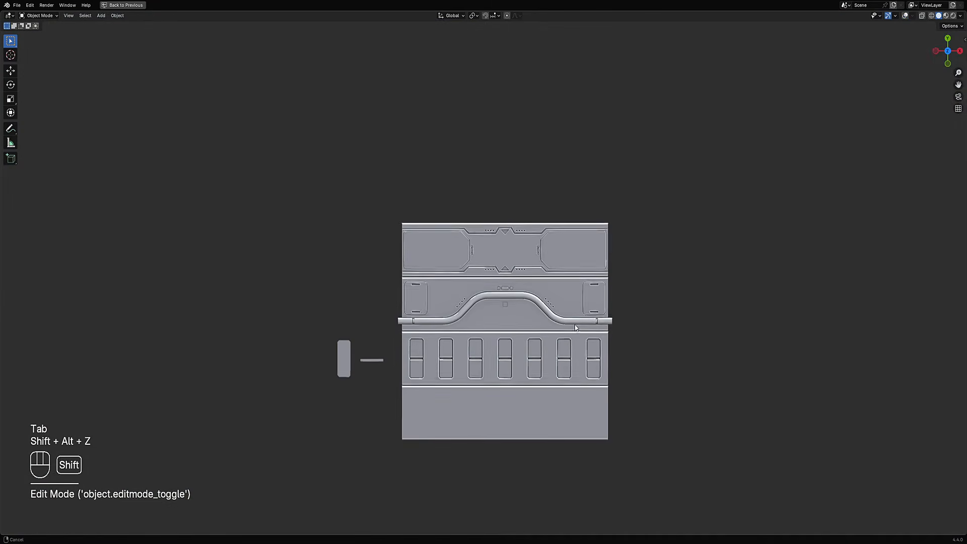
scroll(554, 316, "down", 1, "shift")
scroll(555, 317, "up", 3)
key("ctrl+s")
middle_click_drag(572, 330, 601, 260, "shift")
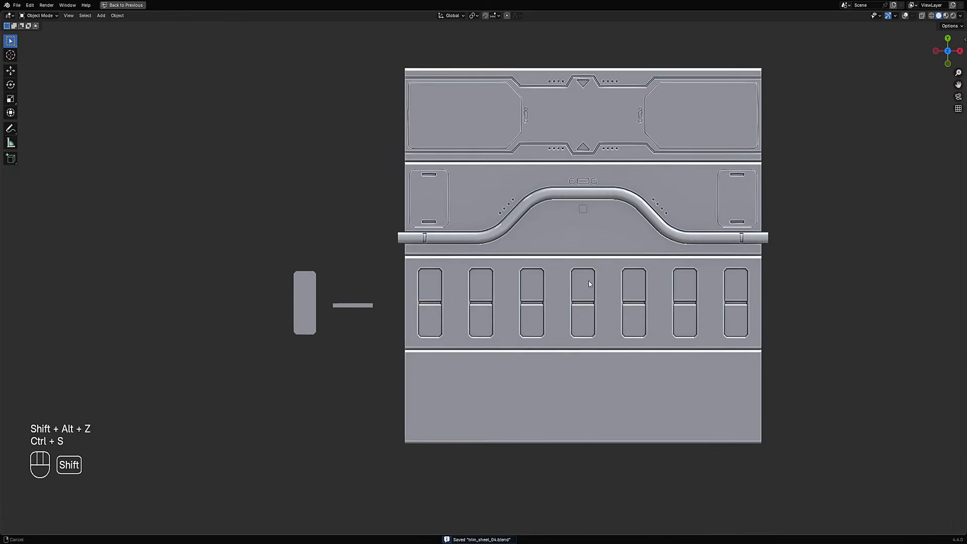
mouse_move(554, 347)
middle_mouse_down()
mouse_move(565, 310)
mouse_move(566, 337)
middle_mouse_up()
Show the viewport overlays again and open the trim sheet's mesh for editing
scroll(559, 334, "up", 5)
key("Tab")
key("shift+alt+z")
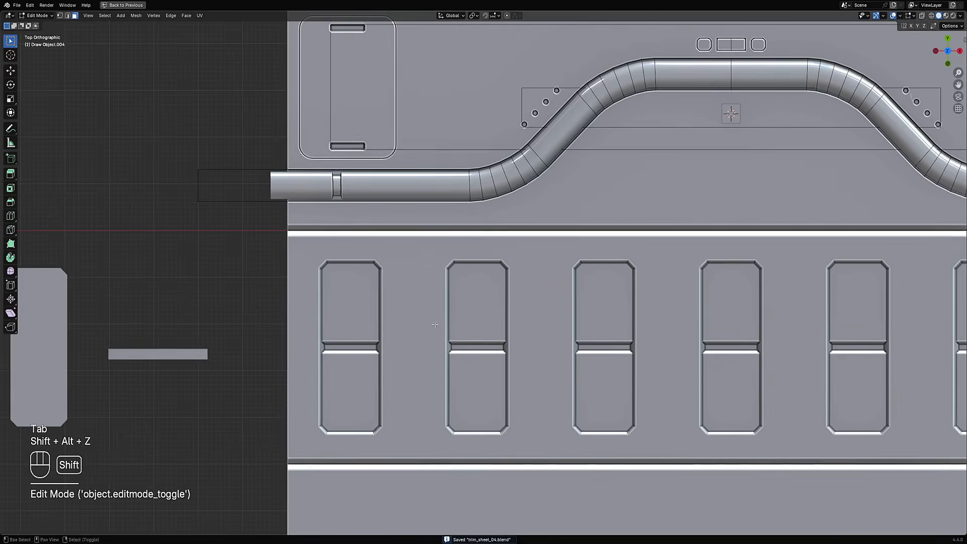
scroll(403, 342, "up", 5)
key("Tab")
left_click(358, 265)
key("Tab")
scroll(359, 265, "down", 5)
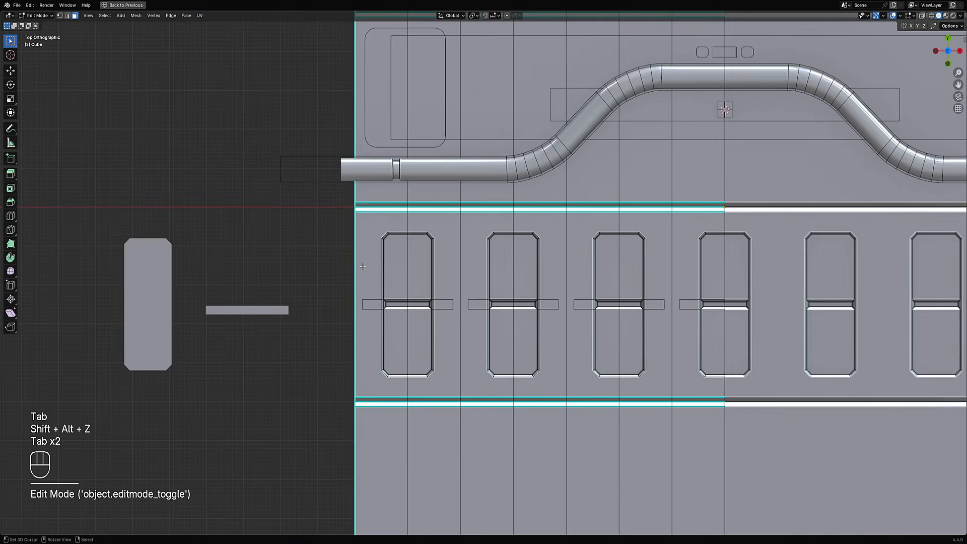
Add a size 1.00 cube intersect object at the short middle edge of the first recess's groove
scroll(439, 293, "up", 3)
key("1")
key("Tab")
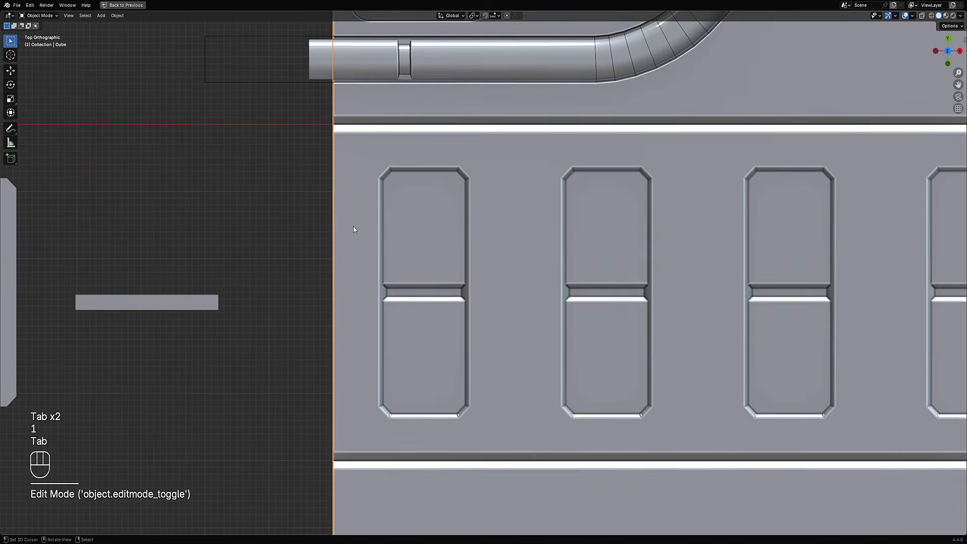
left_click(347, 224)
key("Tab")
scroll(347, 227, "down", 2)
middle_click_drag(348, 227, 437, 325)
key("2")
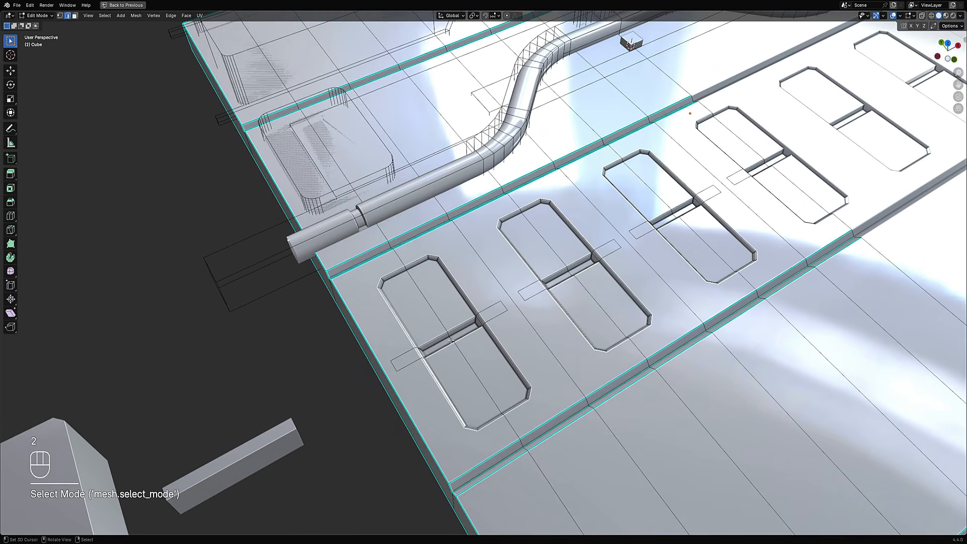
middle_click_drag(539, 309, 530, 270)
key("shift+ctrl+x")
mouse_move(530, 270)
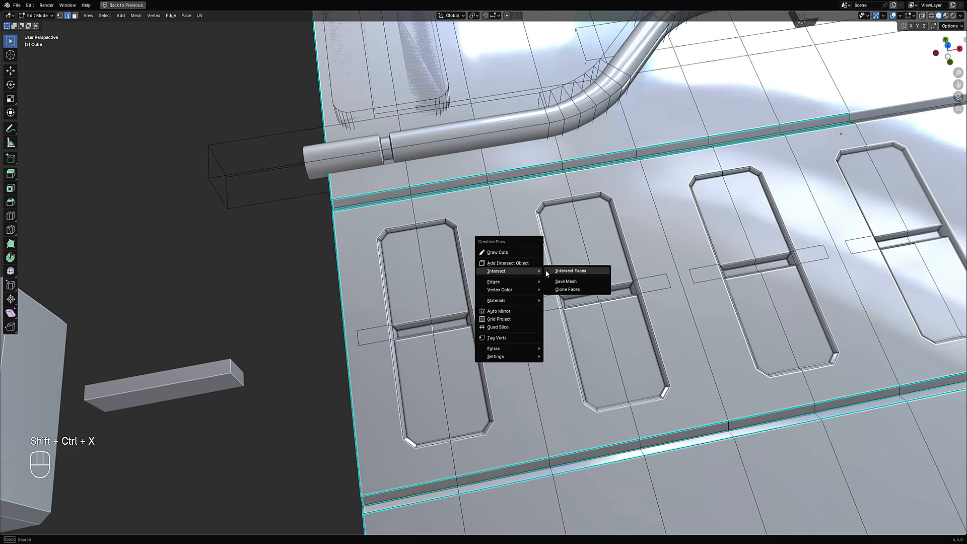
left_click(527, 263)
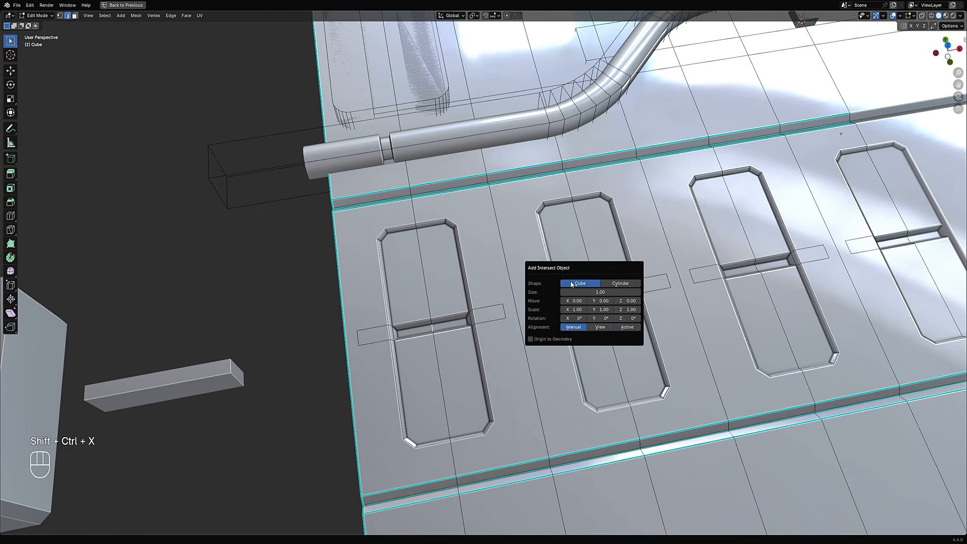
scroll(587, 352, "down", 5)
Scale the new cube's mesh down and stretch it along Y into a narrow block almost as long as the first recess
key("Tab")
left_click(570, 344)
key("Tab")
key("a")
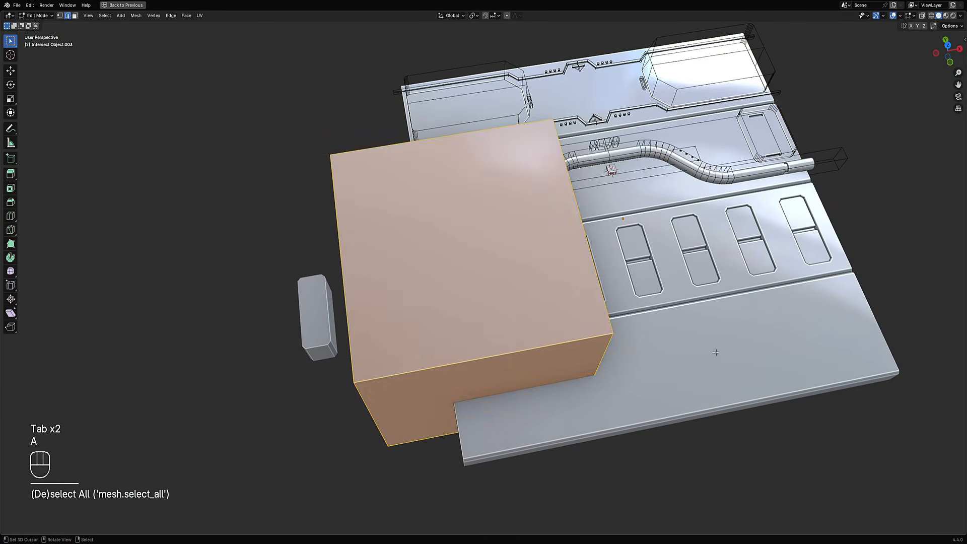
key("s")
left_click(476, 302)
key("s")
key("y")
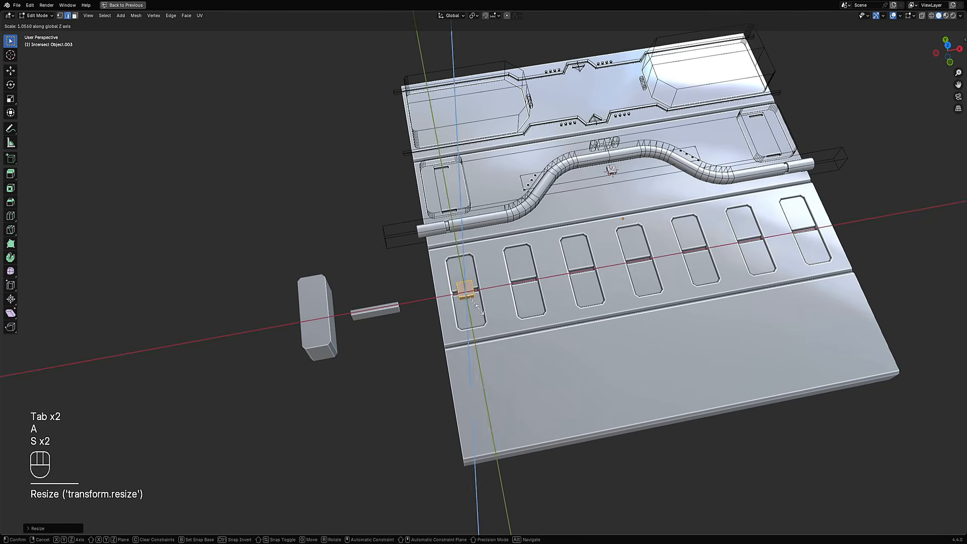
left_click(513, 369)
middle_click_drag(511, 365, 602, 347)
scroll(554, 337, "up", 4)
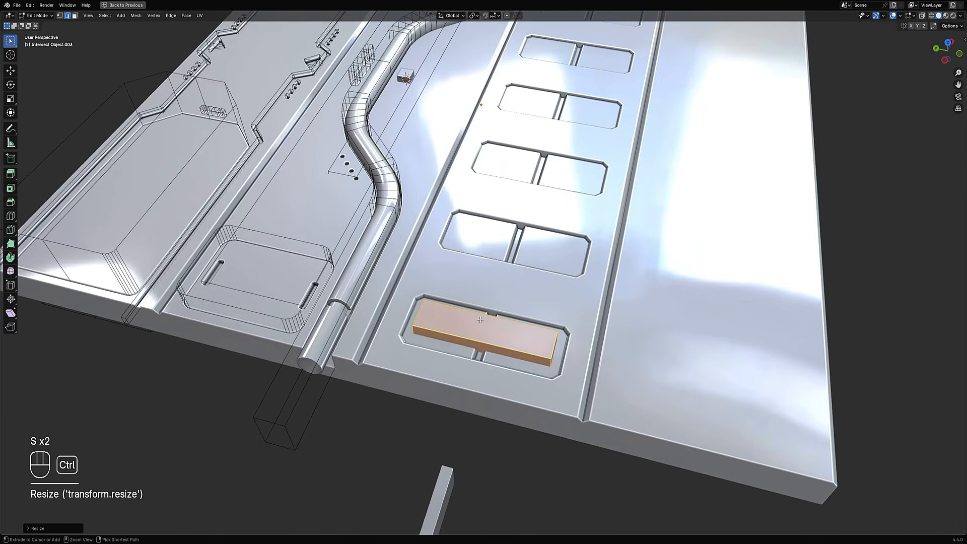
Loop cut the block across its middle, bevel the cut wide, delete the centre section and cap the two remaining end blocks
key("ctrl+r")
left_click(511, 329)
right_click(511, 330)
key("ctrl+b")
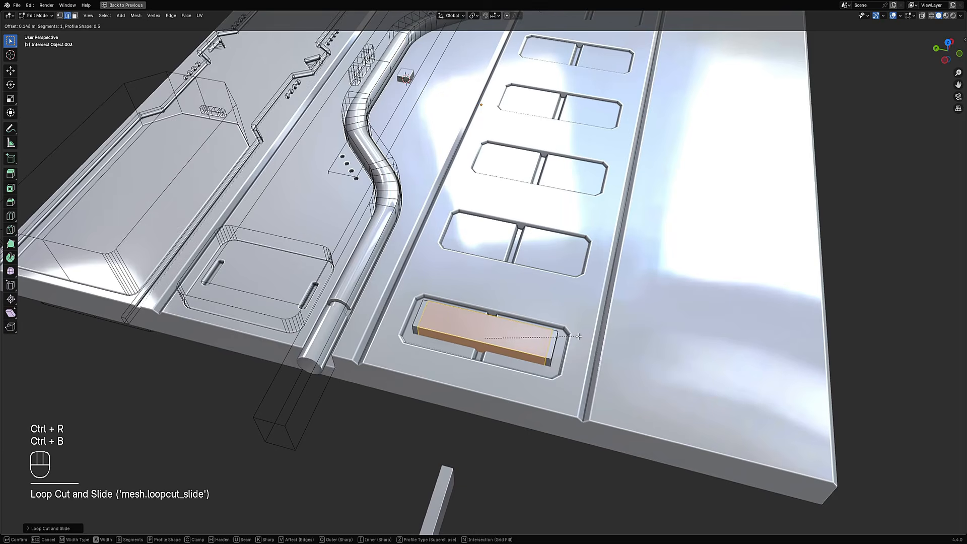
left_click(578, 336)
key("x")
left_click(578, 336)
key("KP_7")
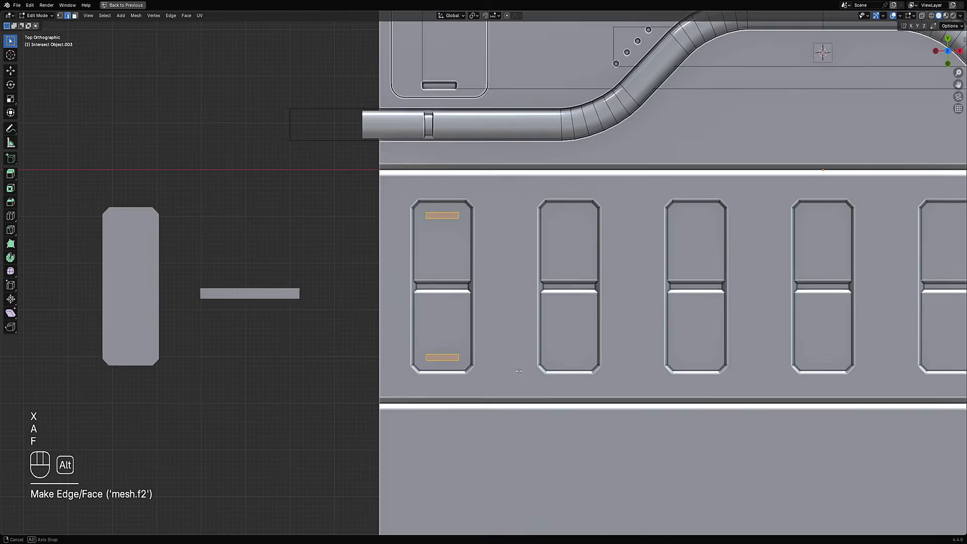
Scale the two end blocks to about 0.61 along X and save their mesh as the stored intersect mesh
key("s")
left_click(524, 274)
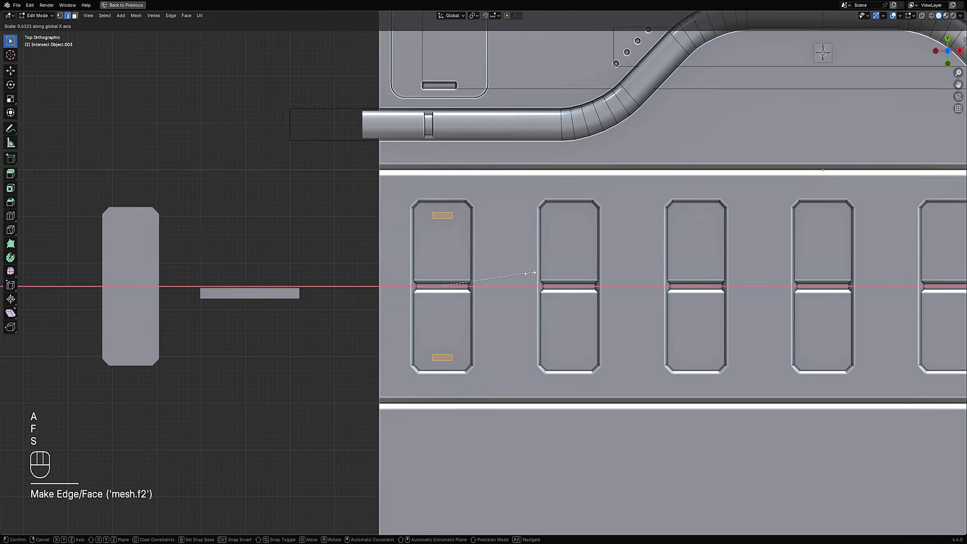
key("Tab")
key("Tab")
key("ctrl+shift+x")
mouse_move(472, 261)
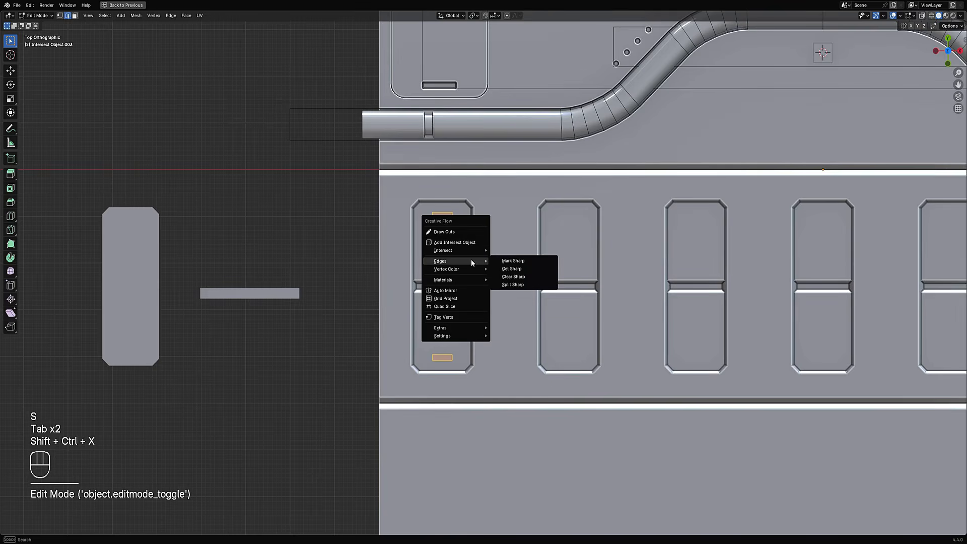
left_click(524, 252)
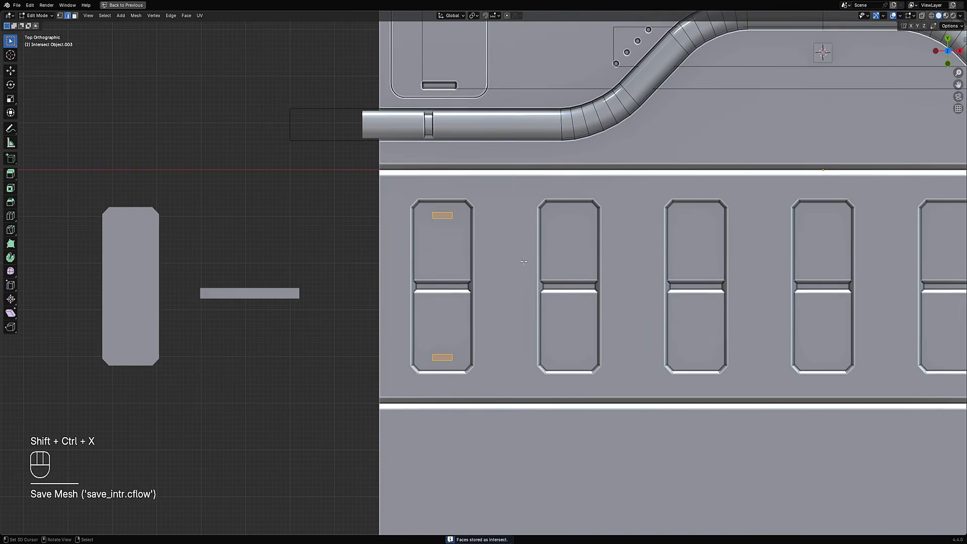
Move the object with the two small blocks along X off the left side of the trim sheet
key("Tab")
left_click(439, 216)
key("g")
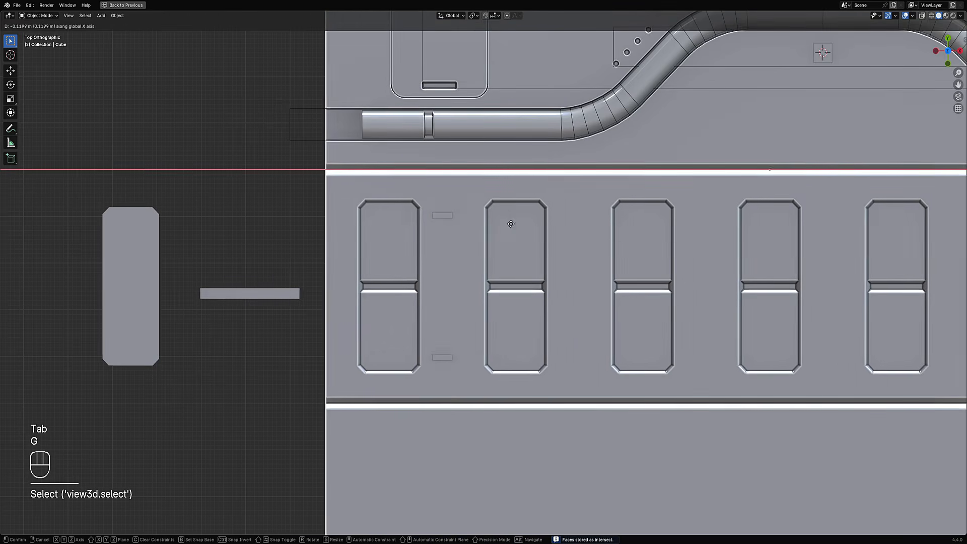
right_click(441, 218)
key("g")
left_click(448, 243)
Select the short middle edges inside the grooves of the trim sheet's first four recesses
key("Tab")
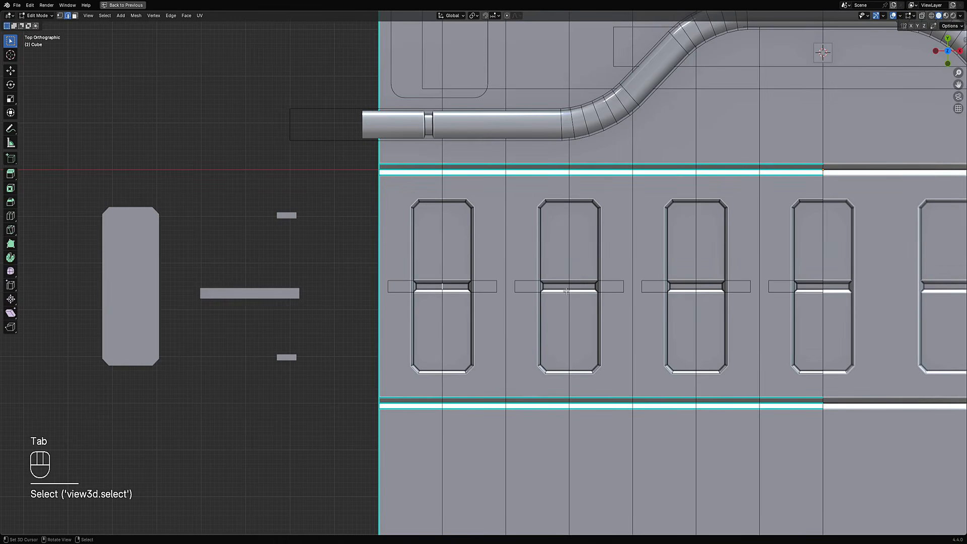
middle_click_drag(726, 286, 570, 293, "shift")
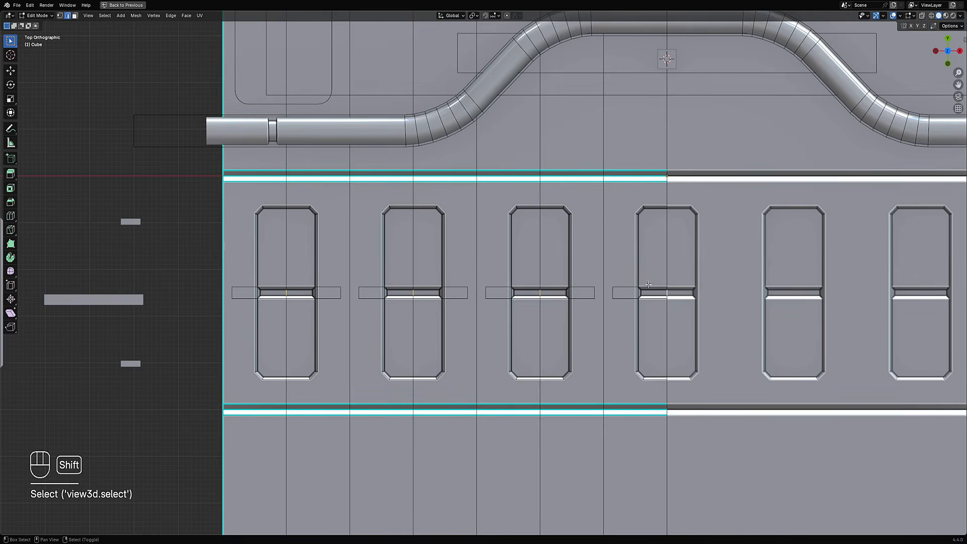
key("shift+ctrl+x")
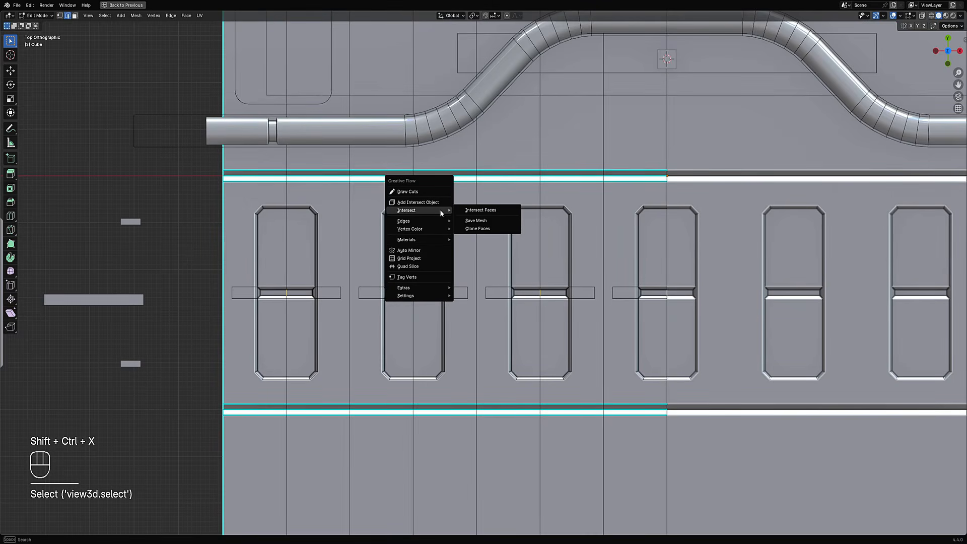
left_click(473, 209)
key("shift+ctrl+x")
mouse_move(452, 235)
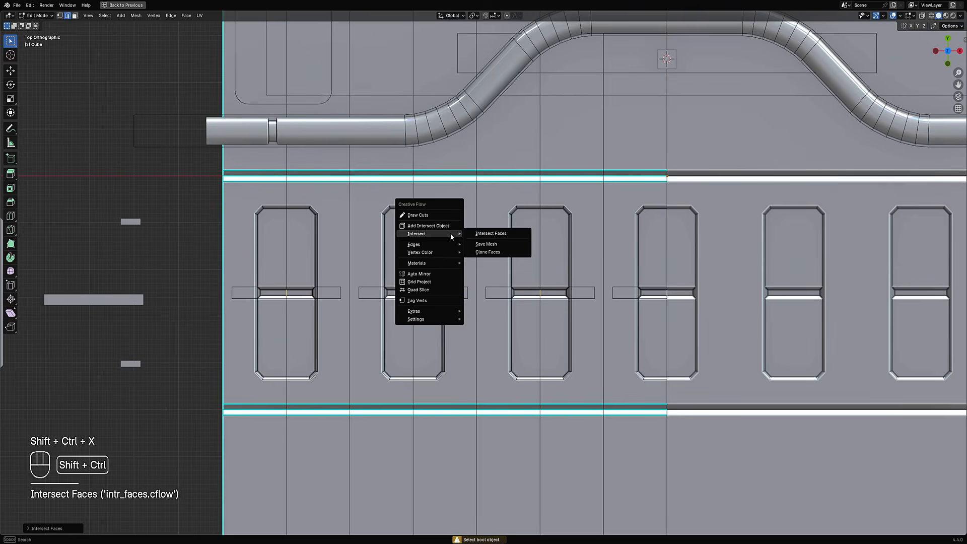
left_click(476, 245)
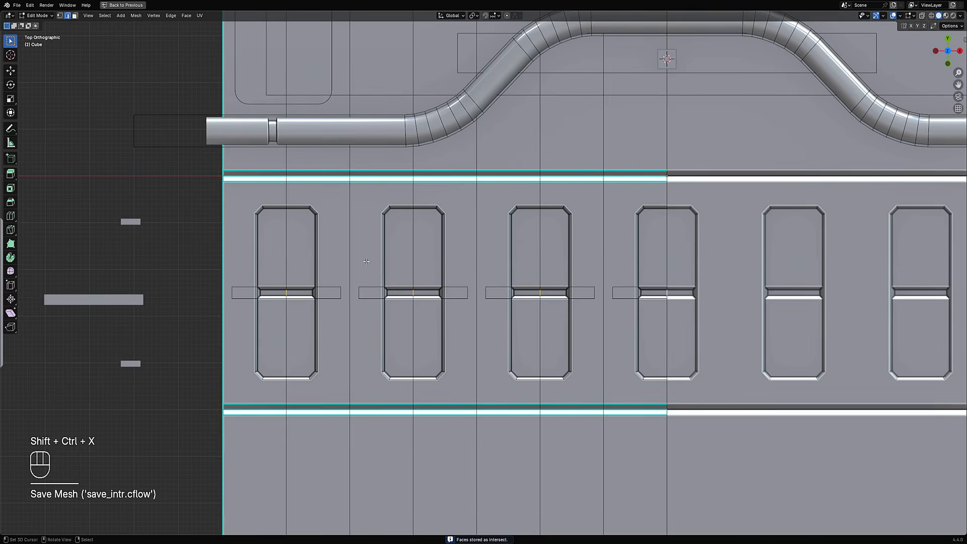
Save all geometry of the separate object with the two small blocks as the intersect mesh
scroll(366, 261, "down", 2)
middle_click_drag(293, 271, 447, 238, "shift")
key("Tab")
left_click(398, 203)
key("Tab")
key("a")
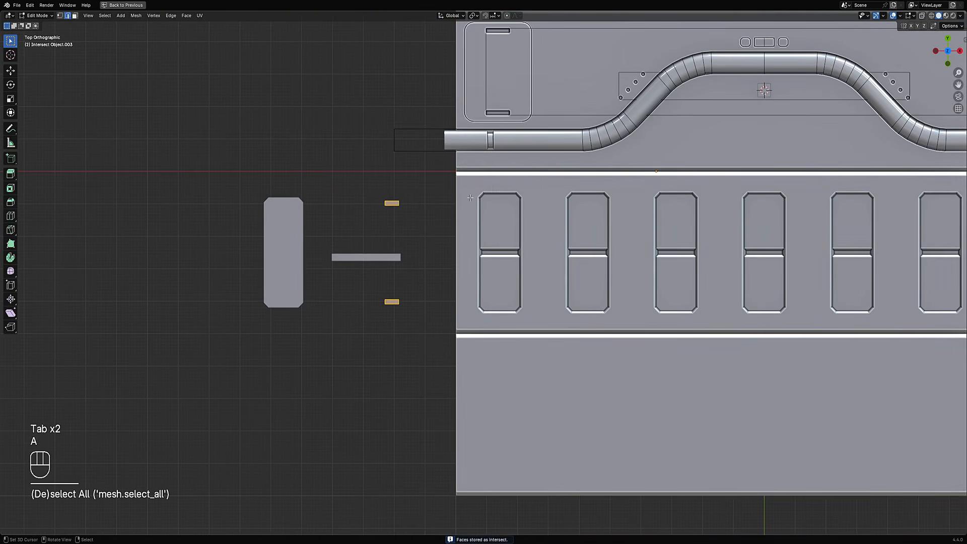
key("shift+ctrl+x")
mouse_move(469, 196)
left_click(513, 210)
key("Tab")
Clone the saved block pair into the octagonal recesses of the main panel with Clone Faces in Edges mode
left_click(525, 219)
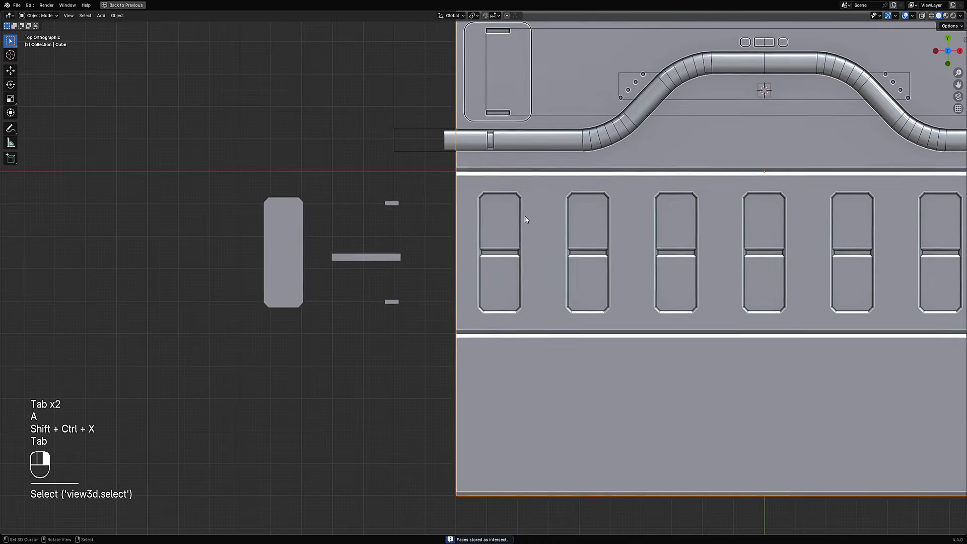
key("Tab")
key("shift+ctrl+x")
mouse_move(618, 218)
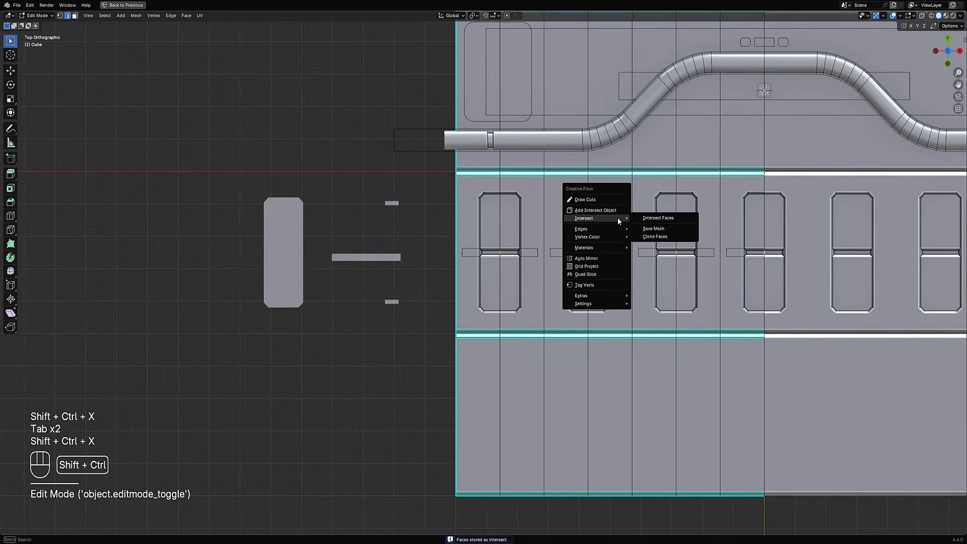
left_click(656, 237)
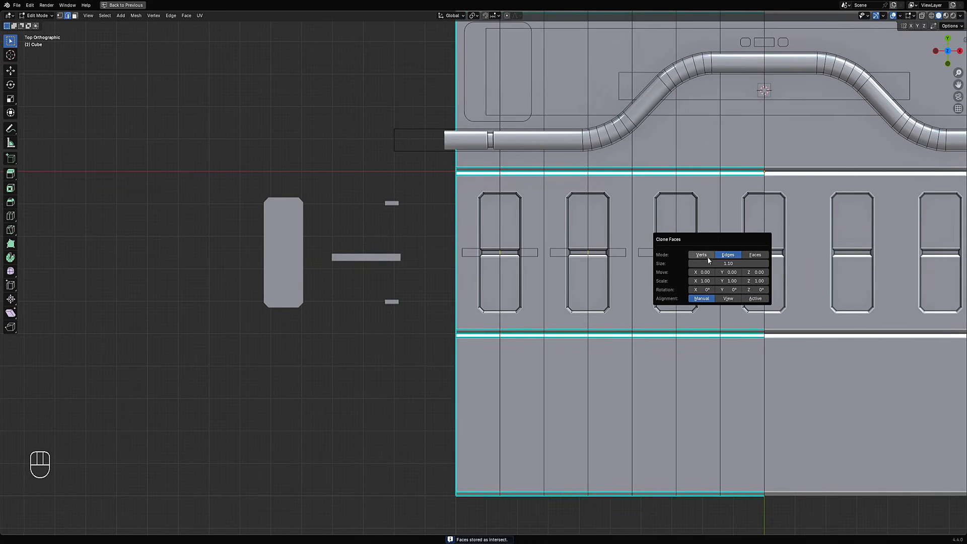
key("Tab")
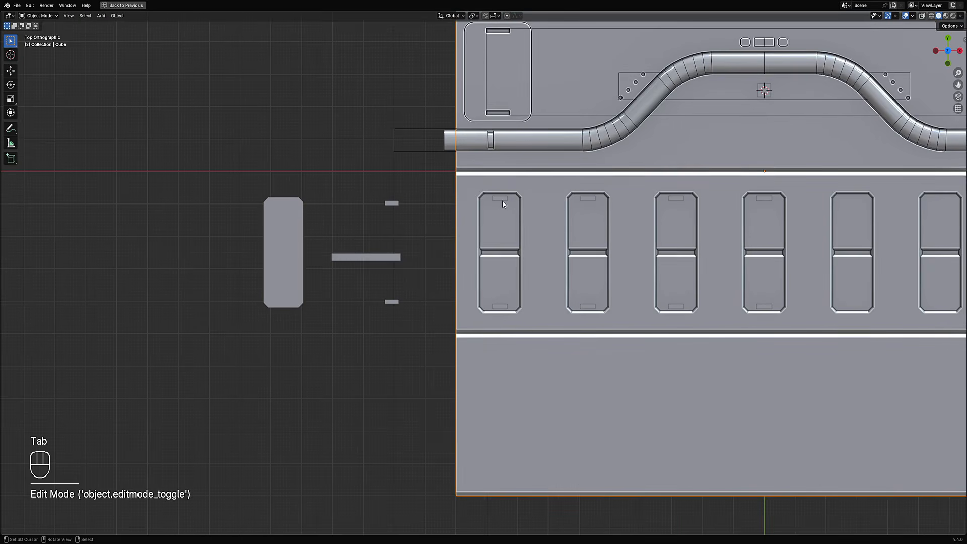
Cut the cloned small blocks into the floors of the recesses with Intersect Faces
right_click(503, 200)
right_click(561, 224, "shift")
mouse_move(567, 243)
middle_mouse_down("shift")
mouse_move(525, 263)
mouse_move(569, 245)
middle_mouse_up("shift")
scroll(526, 263, "up", 4)
key("Tab")
key("shift+ctrl+x")
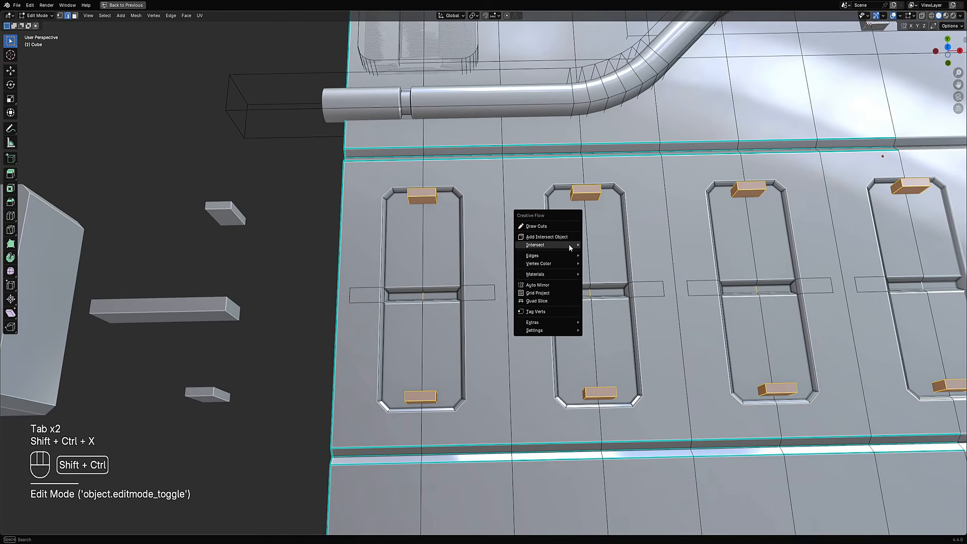
mouse_move(569, 245)
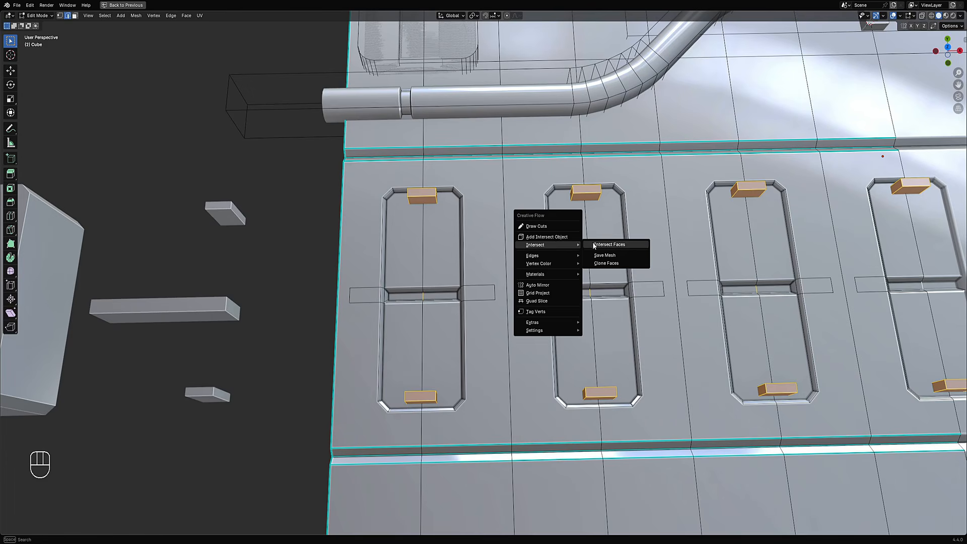
left_click(594, 245)
left_click(636, 272)
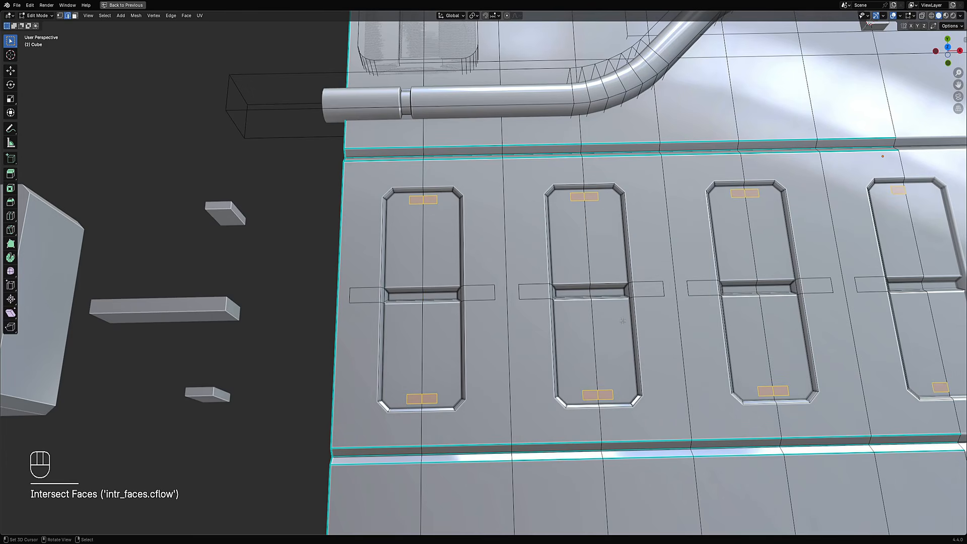
Inset the small rectangular faces in the recesses and offset them outward about 0.009 m with Shrink/Fatten
key("i")
left_click(681, 324)
key("alt+s")
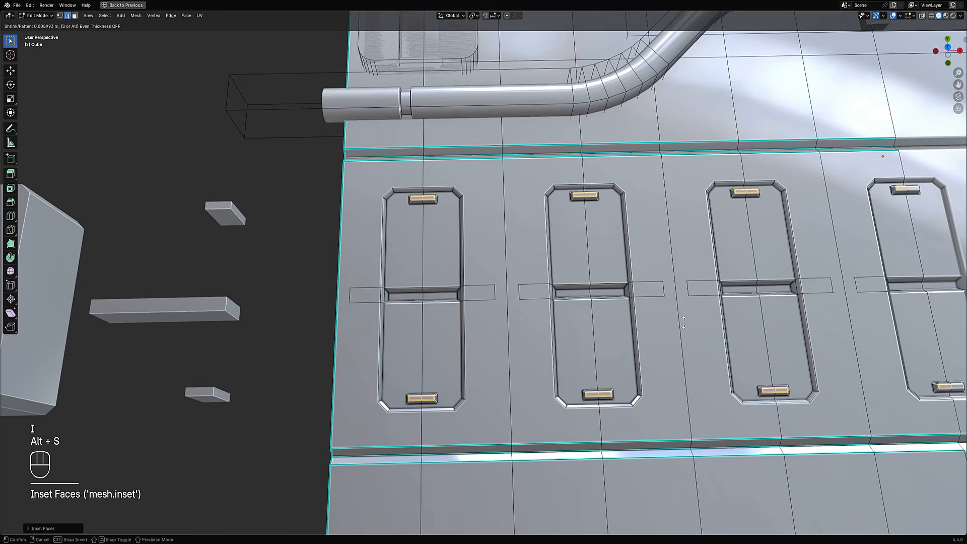
left_click(660, 312)
Try a further Shrink/Fatten on the small inset faces and undo it together with their outward offset
key("Tab")
scroll(625, 292, "down", 4)
mouse_move(602, 260)
middle_mouse_down("alt")
mouse_move(595, 282)
mouse_move(607, 246)
middle_mouse_up("alt")
key("Tab")
scroll(625, 287, "up", 5)
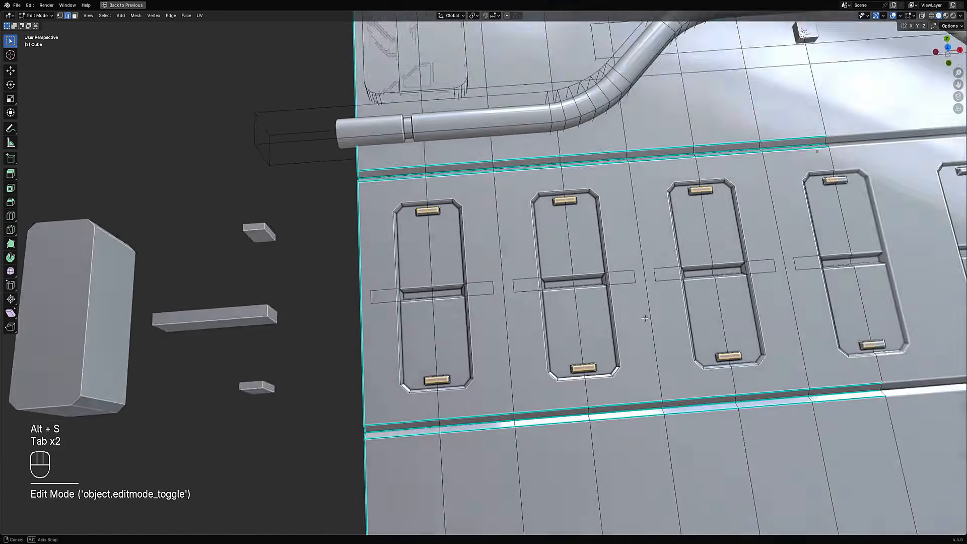
key("alt+s")
left_click(648, 309)
key("ctrl+z")
key("ctrl+z")
key("ctrl+z")
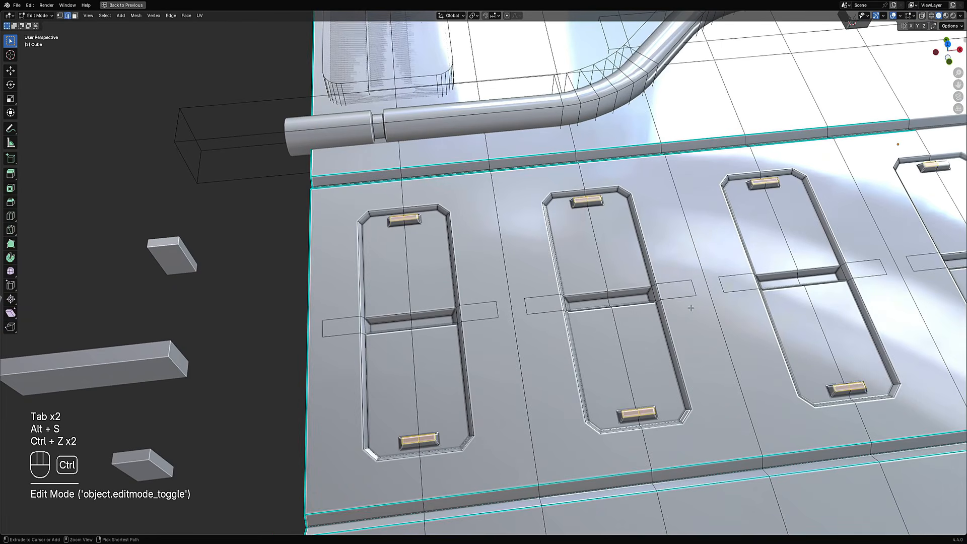
Sink the small inset faces about 0.005 m into the recess floors with Shrink/Fatten
key("alt+s")
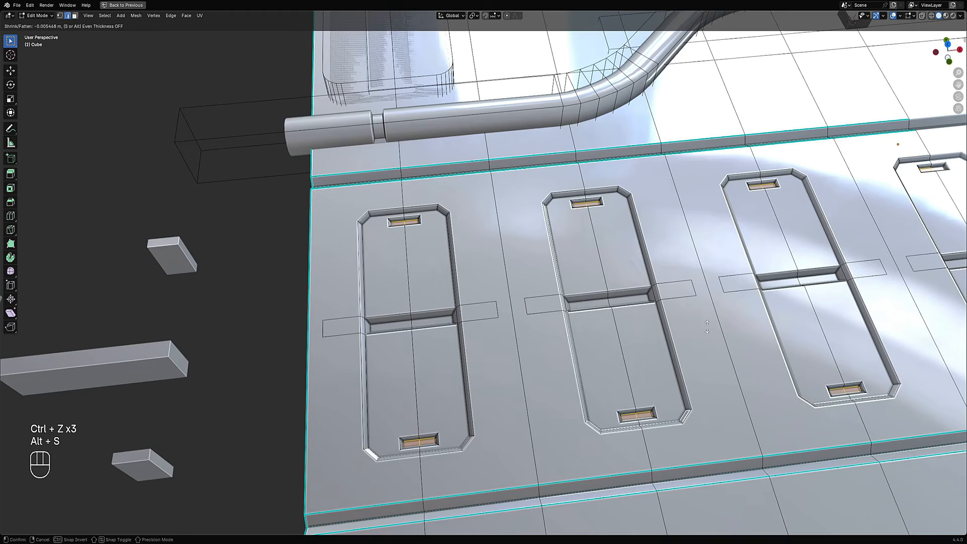
left_click(667, 322)
key("Tab")
scroll(628, 323, "down", 5)
middle_click_drag(628, 322, 621, 341, "alt")
scroll(601, 228, "down", 4)
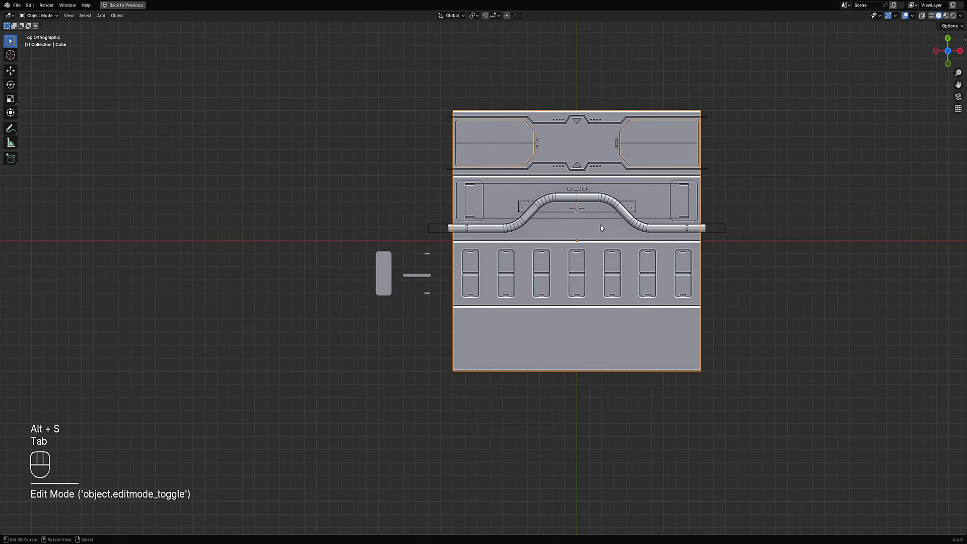
scroll(602, 358, "up", 4)
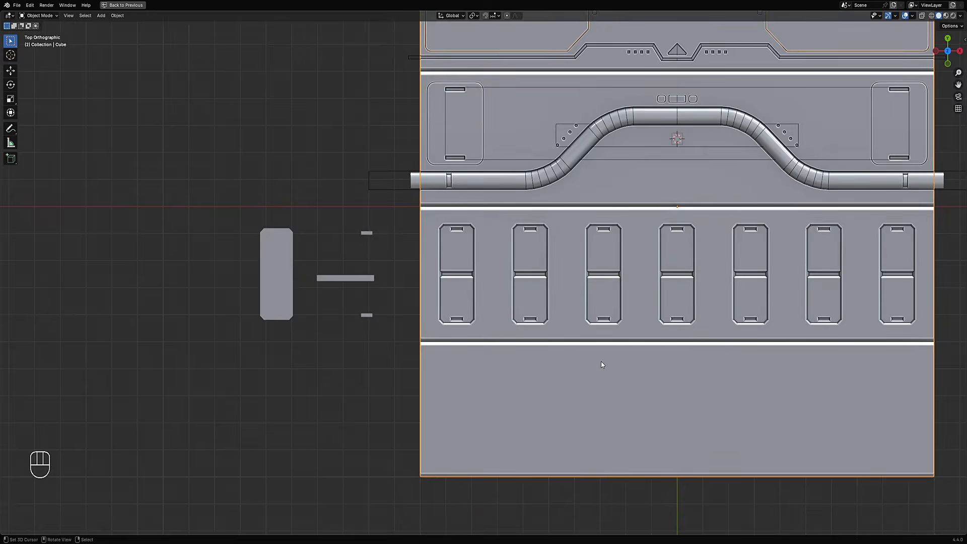
scroll(601, 361, "down", 4)
middle_click_drag(646, 310, 575, 322, "shift")
scroll(507, 373, "up", 1)
scroll(506, 376, "up", 2)
left_click(508, 343)
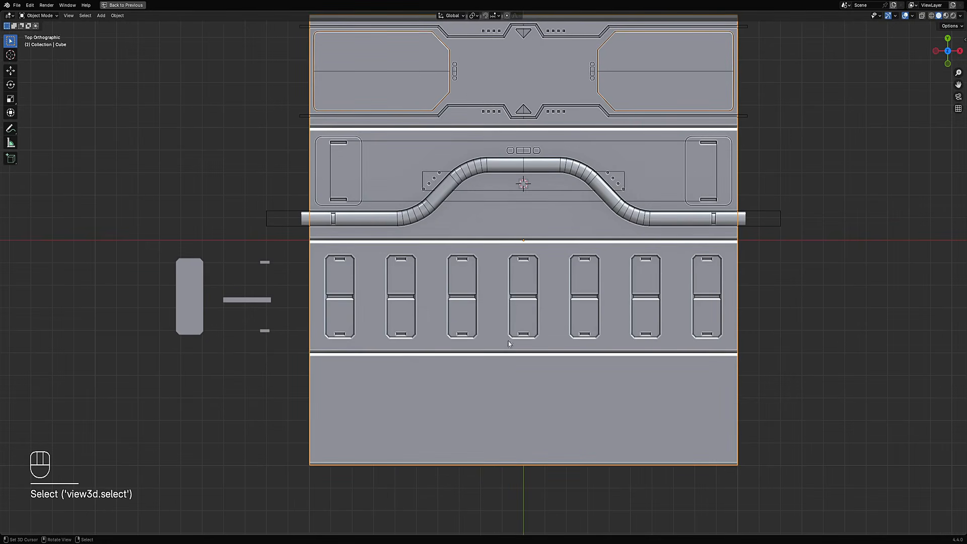
key("Tab")
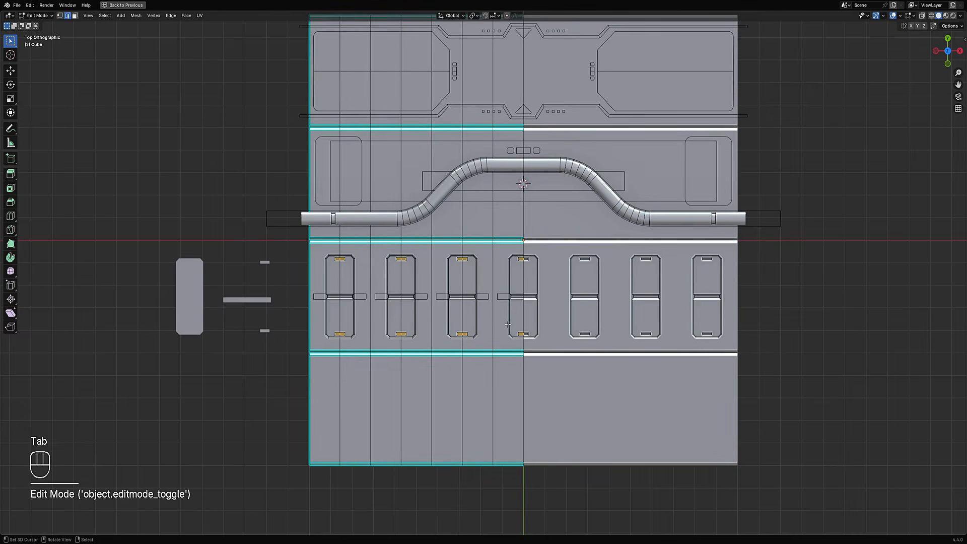
scroll(507, 325, "up", 3)
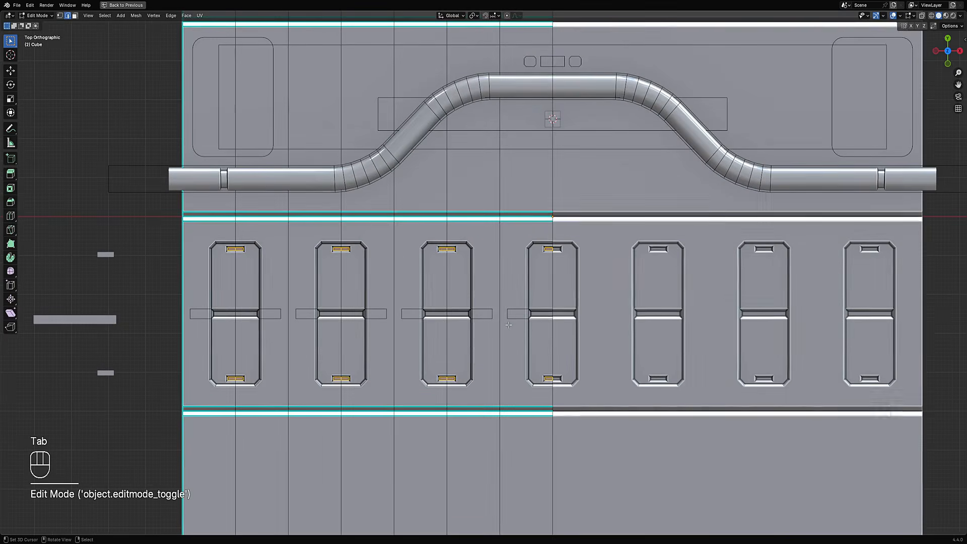
key("Tab")
scroll(510, 330, "down", 5)
scroll(396, 334, "up", 2)
Add four evenly spaced lengthwise loop cuts across the panel's empty lowest section
left_click(430, 325)
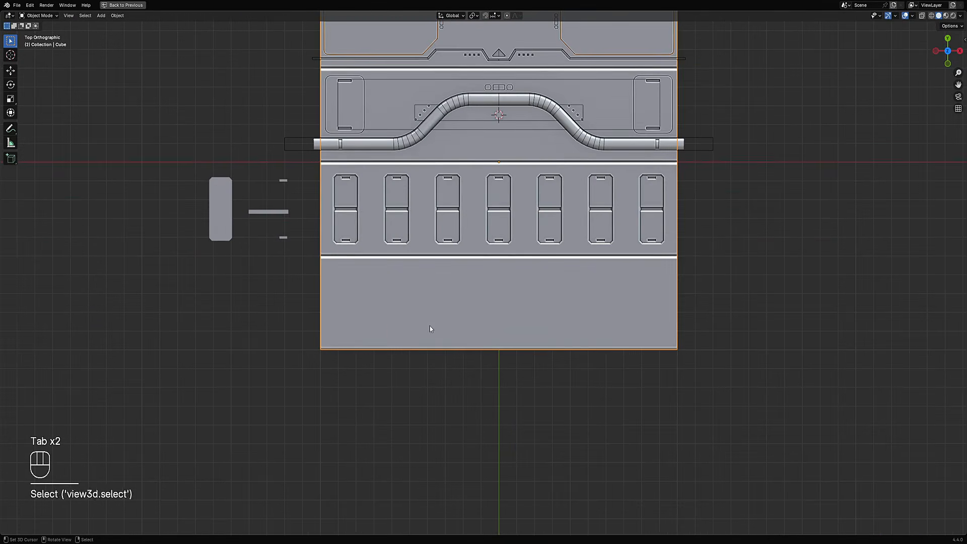
key("Tab")
scroll(433, 330, "up", 1)
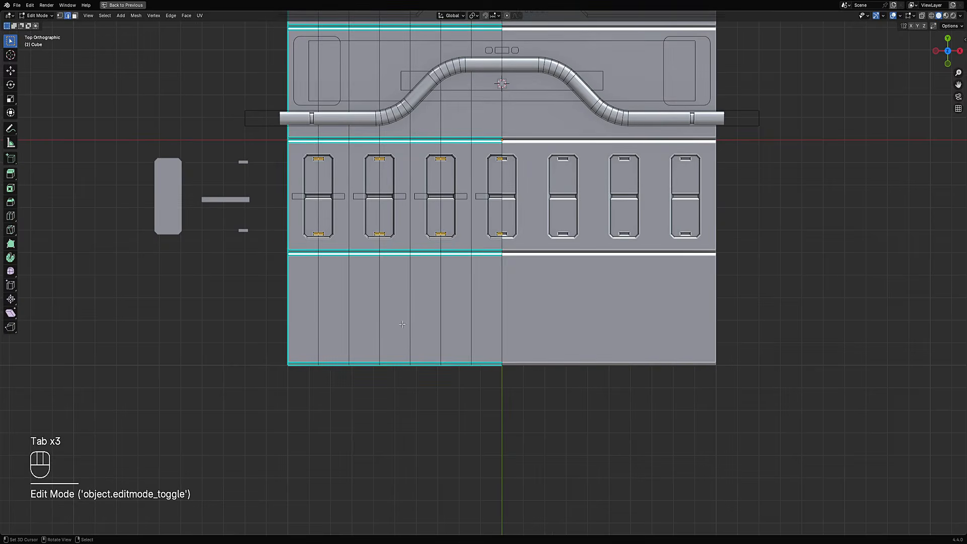
key("ctrl+r")
scroll(386, 309, "up", 4)
left_click(386, 309)
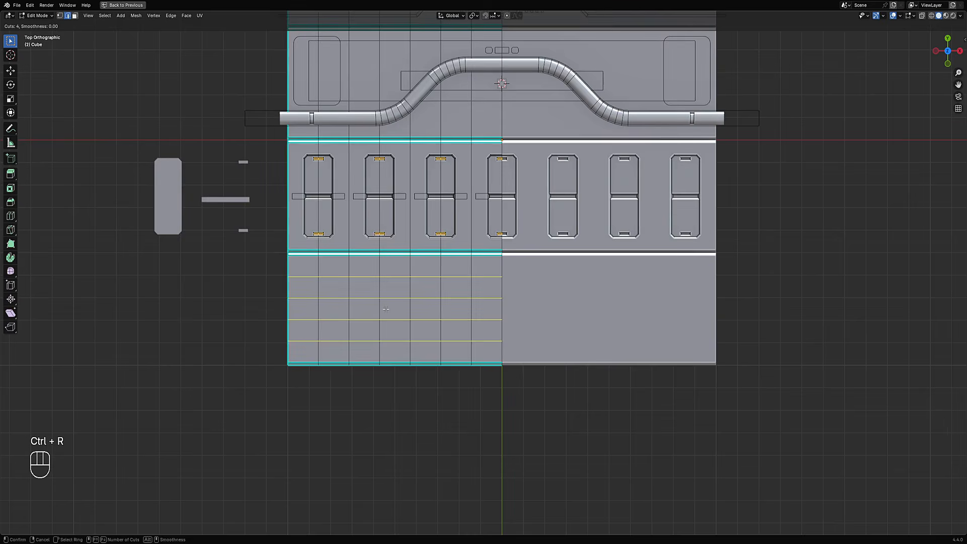
right_click(386, 309)
Bevel the four new edge loops into narrow parallel strips
middle_click_drag(387, 297, 444, 378)
scroll(613, 263, "down", 2)
key("ctrl+b")
right_click(619, 264)
middle_click_drag(444, 379, 549, 343, "shift")
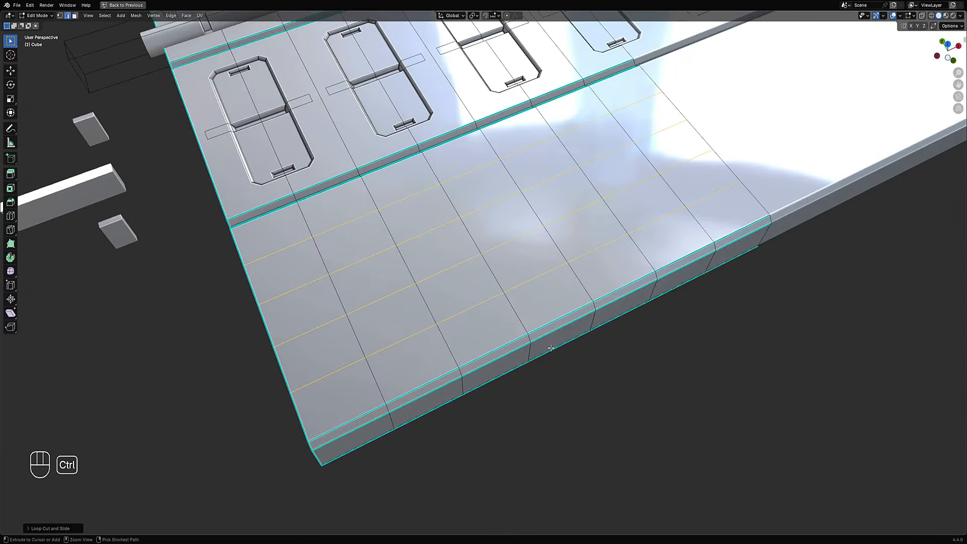
key("ctrl+b")
left_click(563, 353)
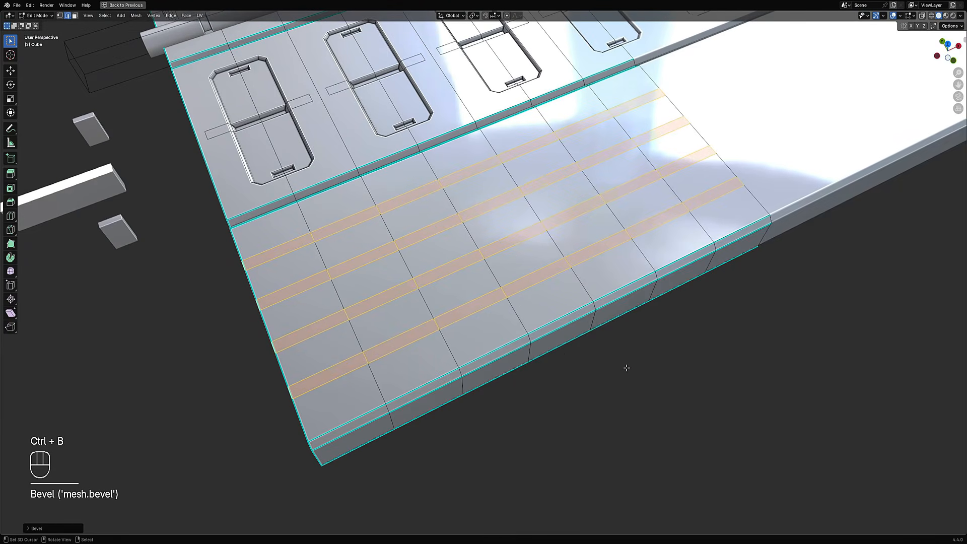
Try insetting the four beveled strips and raising them with Shrink/Fatten
key("i")
left_click(625, 365)
key("alt+s")
left_click(626, 358)
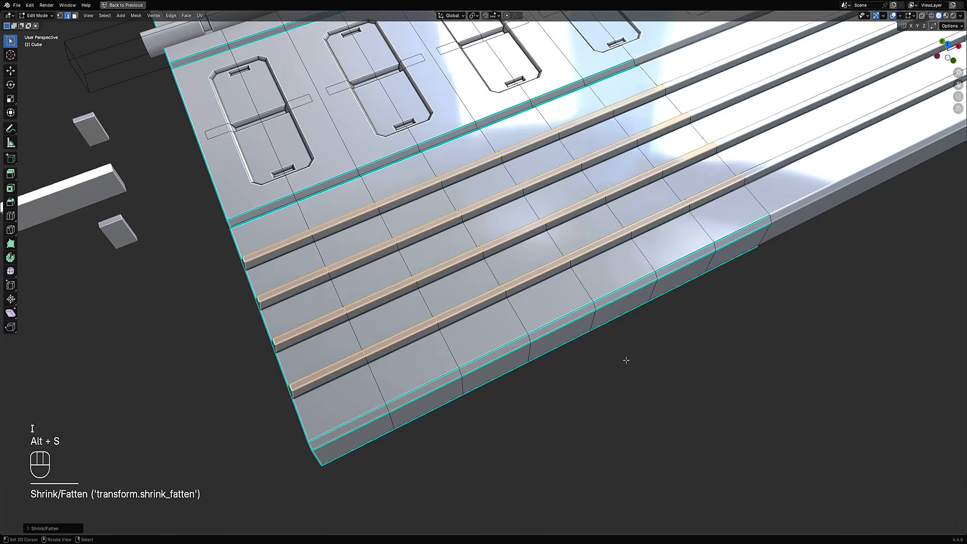
Examine how the raised strips end at the panel's outer edge, with overlays hidden and shown
key("Tab")
middle_click_drag(626, 358, 601, 364, "alt")
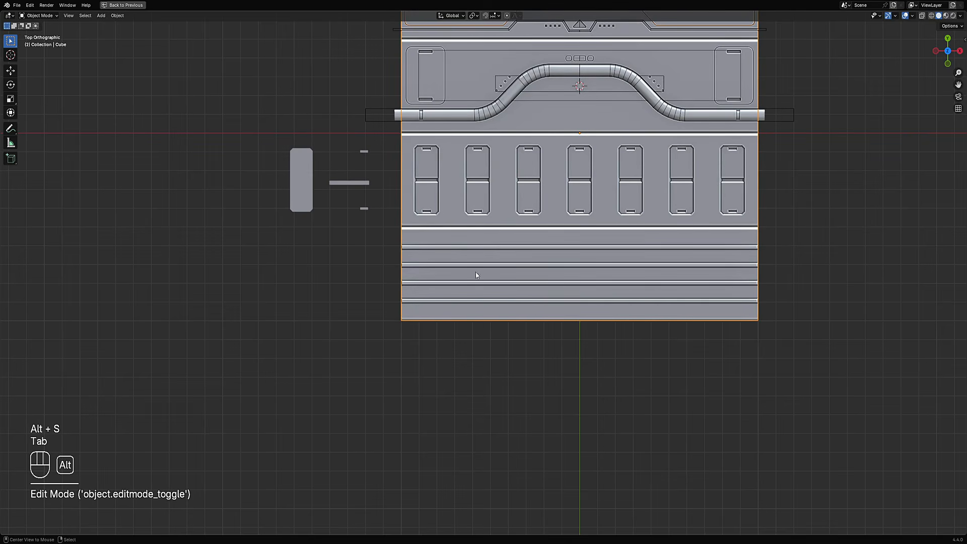
middle_click_drag(521, 313, 559, 267)
scroll(559, 267, "up", 4)
middle_click_drag(503, 282, 463, 322, "alt")
key("shift+alt+z")
middle_click_drag(319, 326, 411, 329, "shift")
scroll(395, 235, "up", 4)
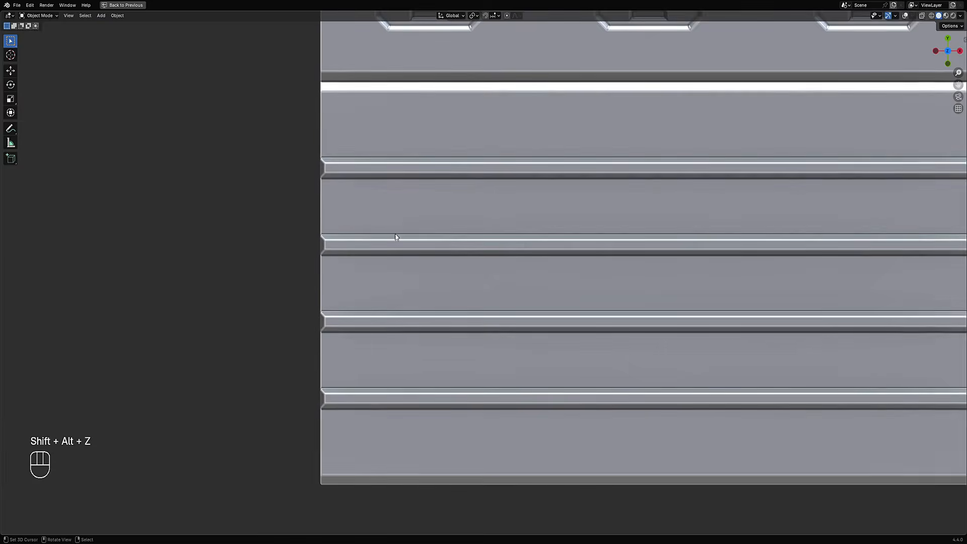
key("shift+alt+z")
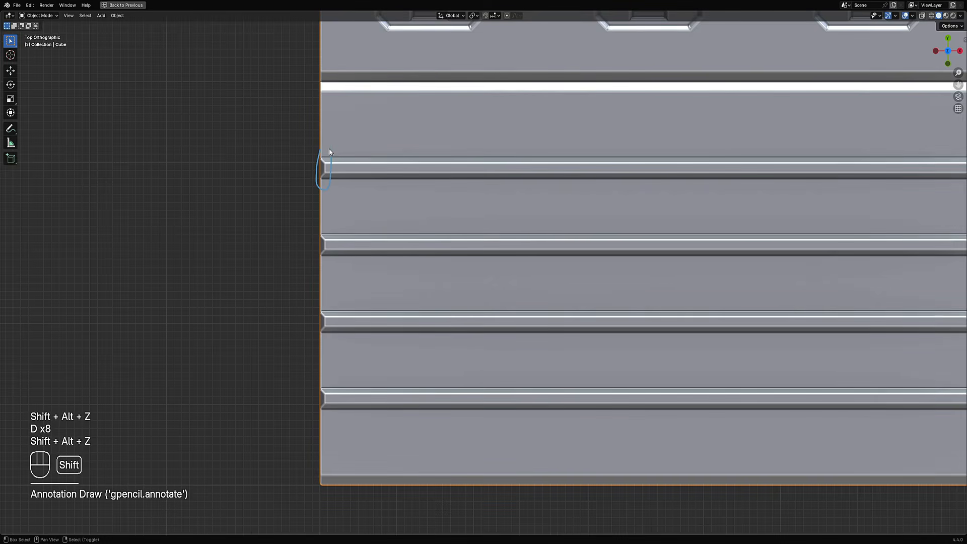
middle_click_drag(331, 149, 498, 241, "shift")
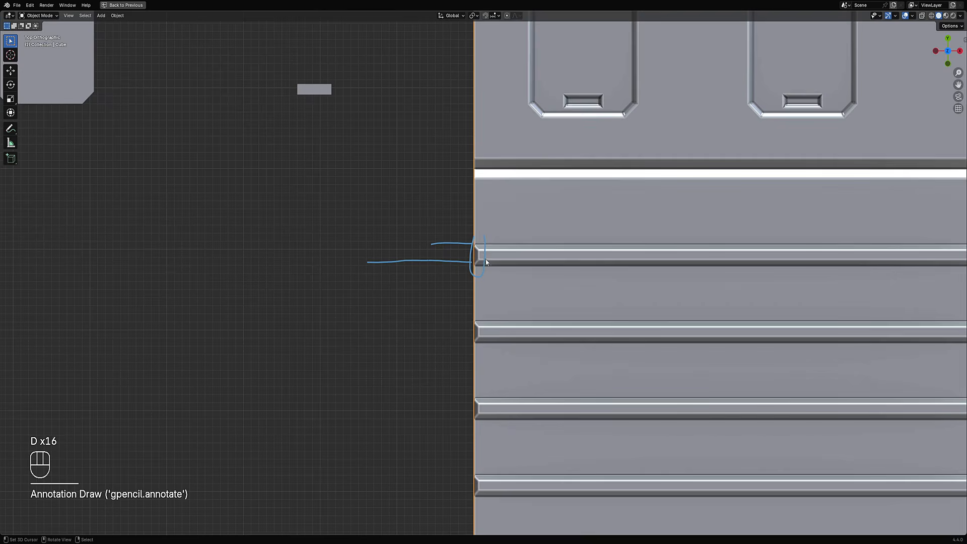
Undo the Shrink/Fatten and the inset of the four strips, back to the flat bevel
key("Tab")
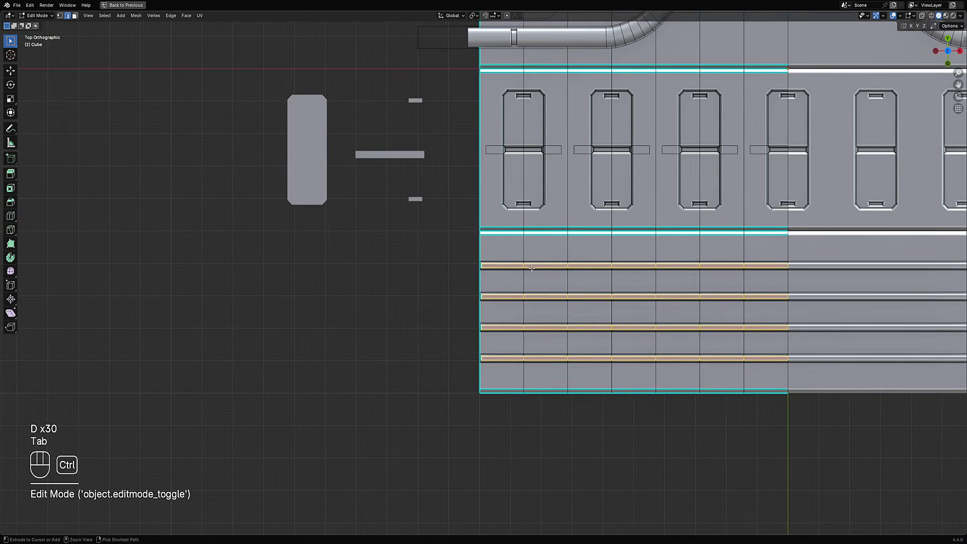
key("ctrl+z")
key("ctrl+z")
key("ctrl+z")
key("ctrl+z")
key("ctrl+z")
key("ctrl+z")
key("ctrl+z")
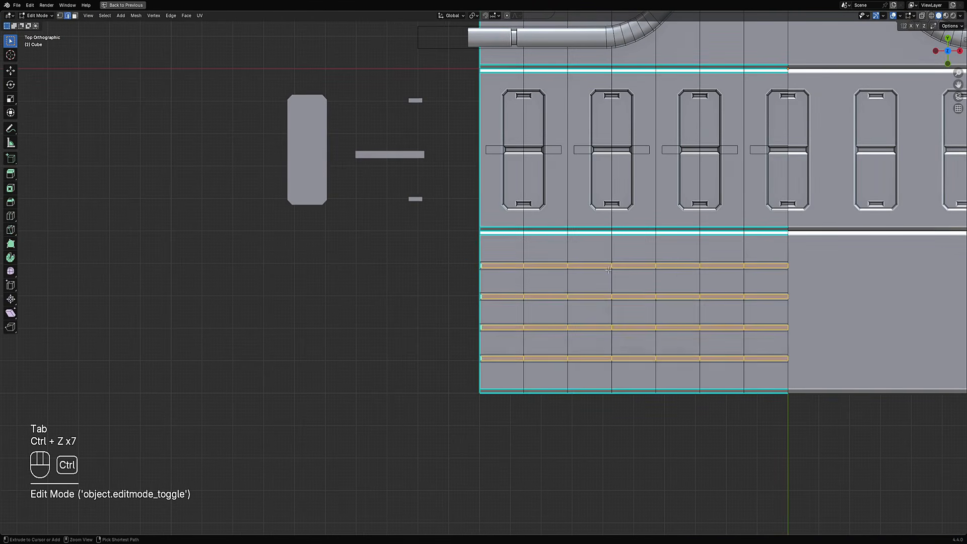
Extrude the four flat strips upward into raised ridges
middle_click_drag(609, 272, 617, 254)
scroll(617, 254, "up", 4)
key("e")
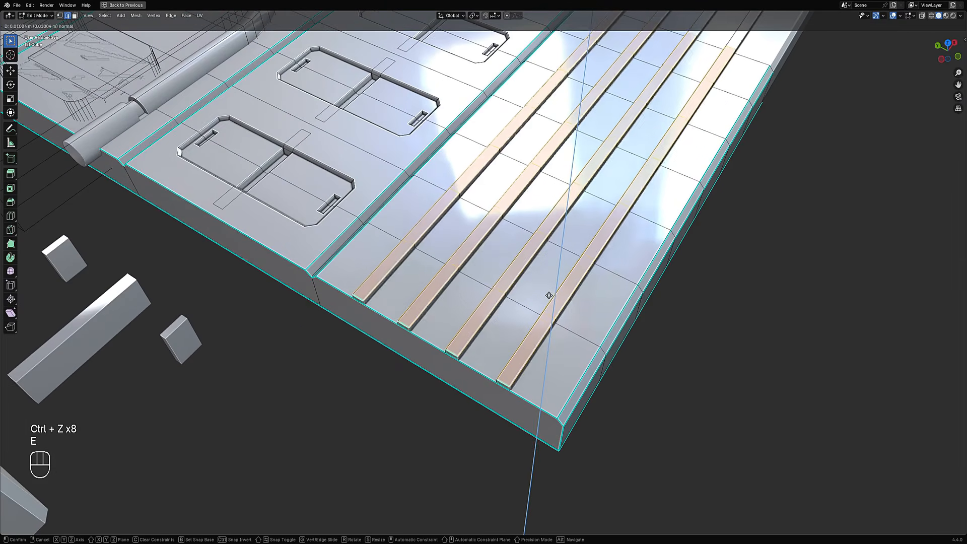
left_click(551, 292)
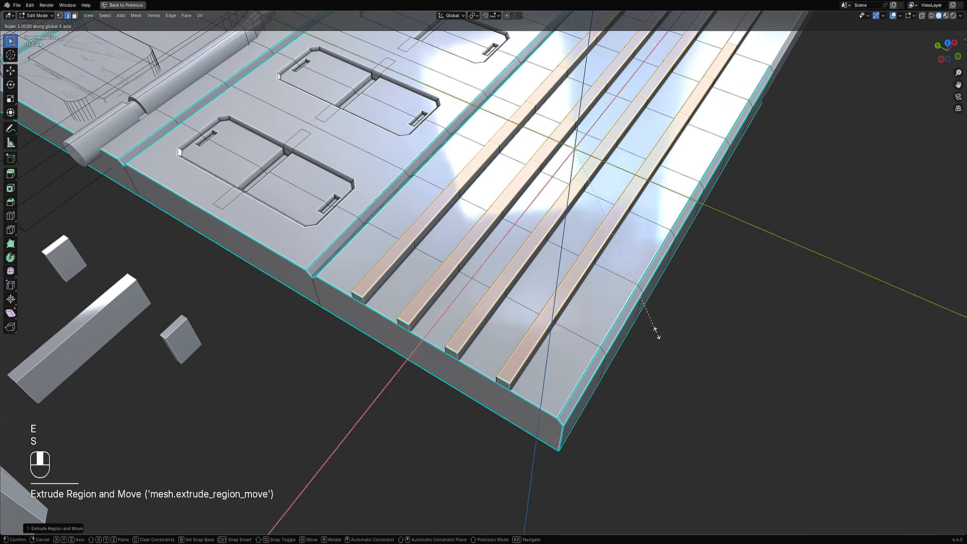
key("s")
key("y")
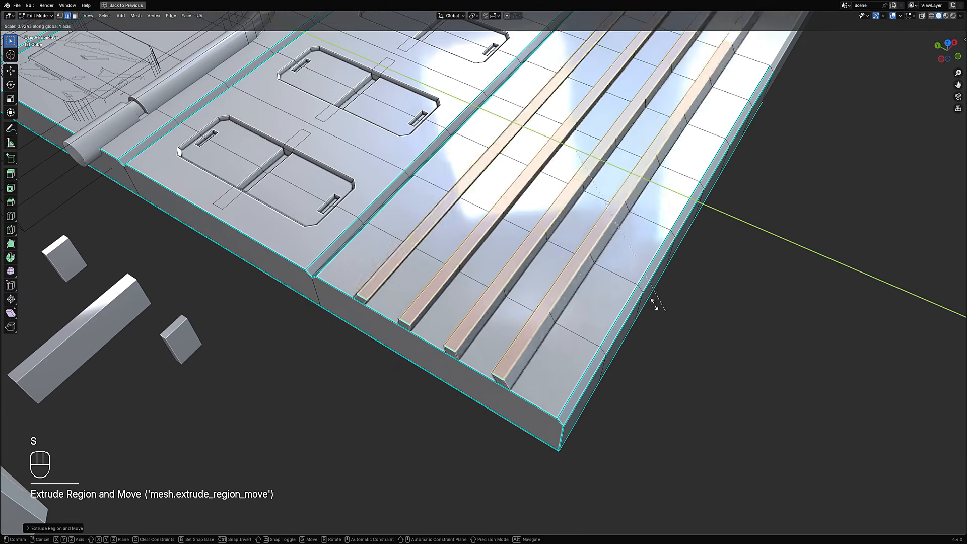
right_click(601, 289)
Narrow the tops of the four ridges along Y, scaling each around its individual origin
key("period")
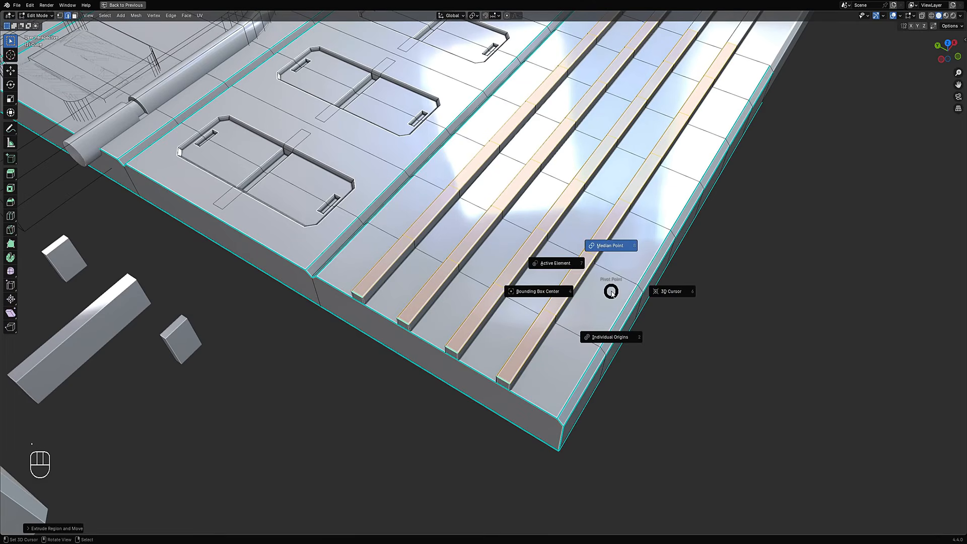
left_click(625, 341)
key("s")
key("y")
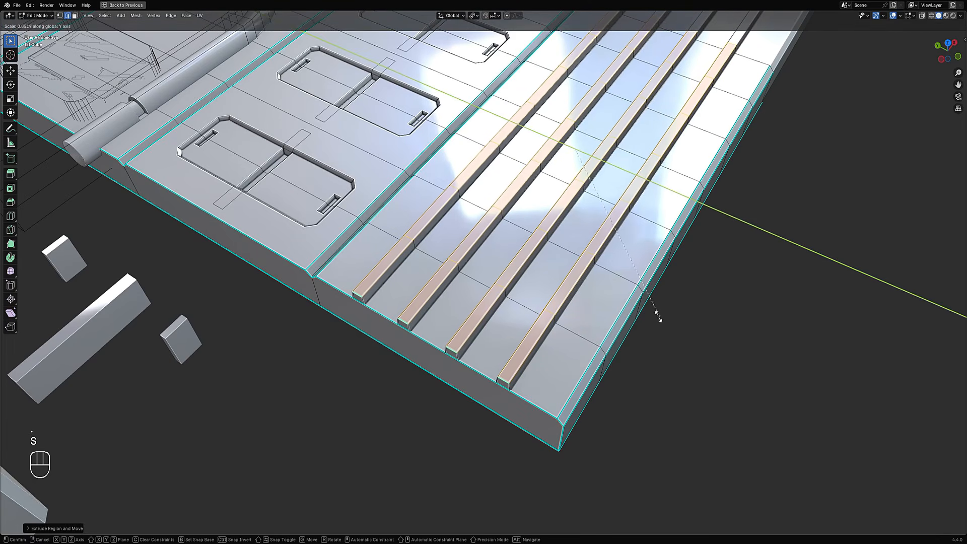
left_click(607, 283)
middle_click_drag(607, 282, 543, 280, "alt")
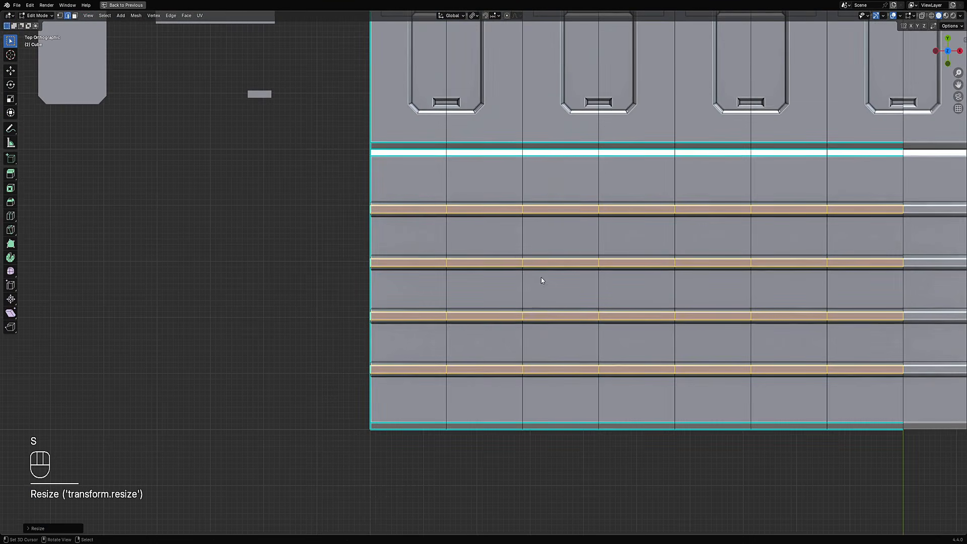
scroll(541, 279, "down", 6)
key("Tab")
scroll(532, 278, "up", 5)
key("Tab")
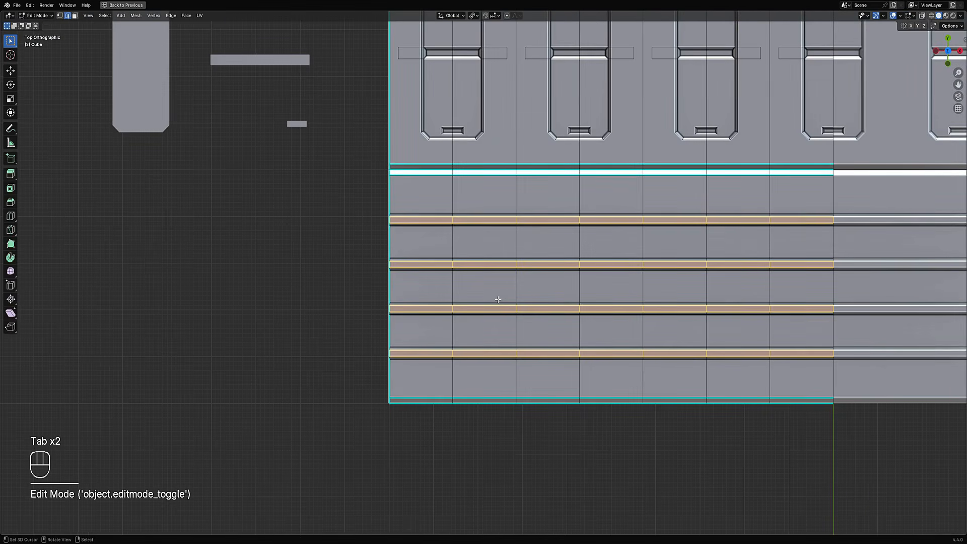
Return to Object Mode, deselect everything and save the file
key("Tab")
scroll(499, 300, "down", 4)
key("alt+a")
middle_click_drag(576, 331, 586, 302)
middle_click_drag(625, 247, 615, 368, "shift")
key("ctrl+s")
Move the four loose blocks beside the panel farther away from it along X
scroll(367, 338, "down", 4)
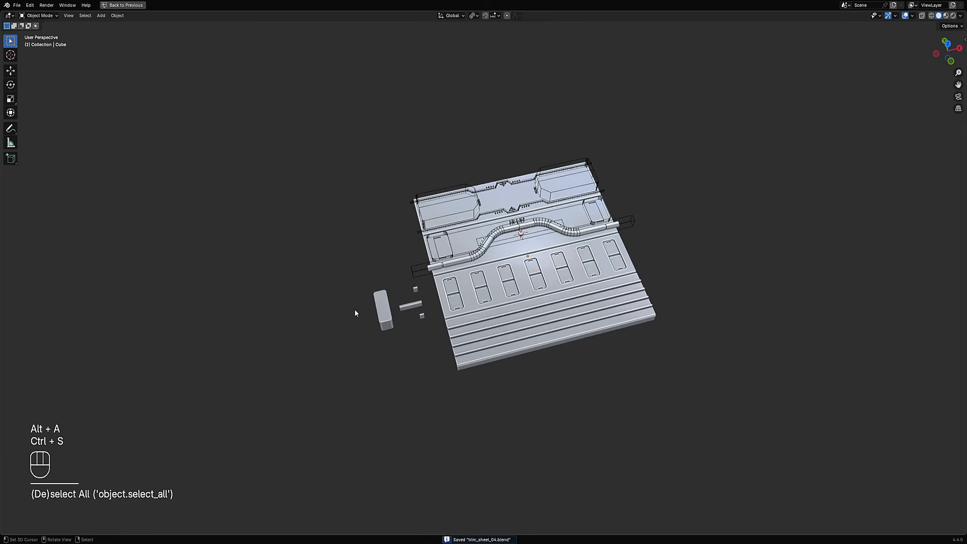
left_click_drag(380, 312, 433, 362, "shift")
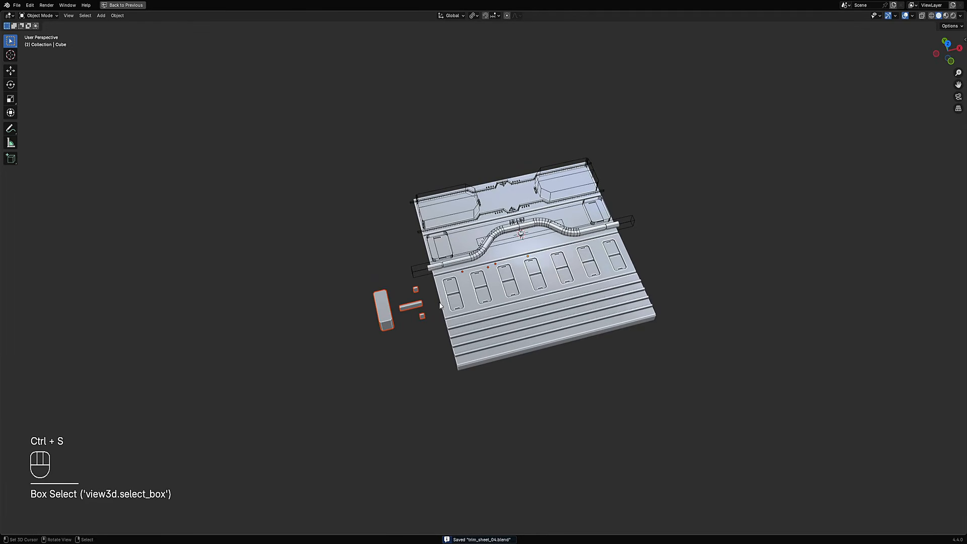
key("g")
key("x")
left_click(166, 347)
Try deleting the small Intersect Object near the middle of the pipe section
middle_click_drag(242, 324, 221, 365)
middle_click_drag(222, 365, 536, 294, "ctrl")
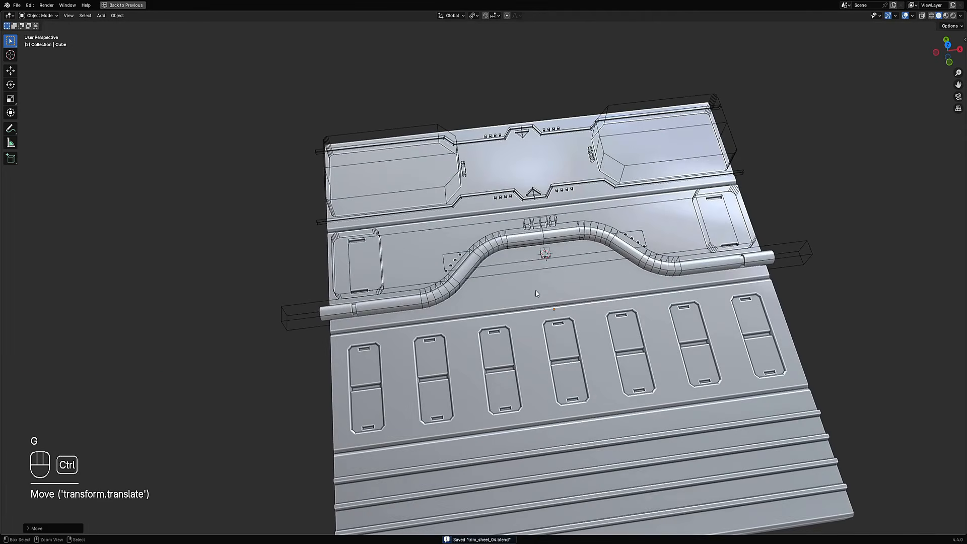
left_click(546, 255)
middle_click_drag(545, 255, 600, 276)
key("x")
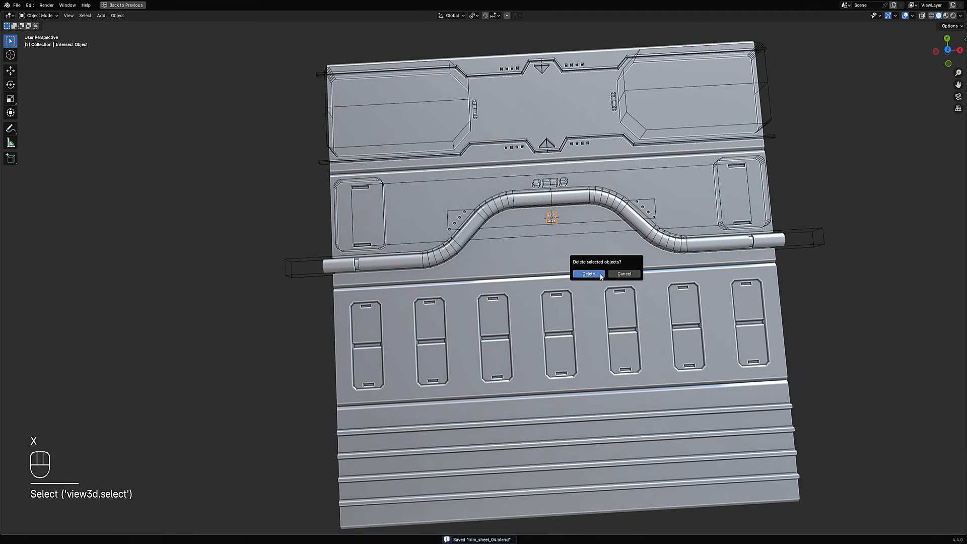
left_click(600, 276)
scroll(552, 340, "down", 5)
Restore the deleted Intersect Object and move it along X out to the loose blocks
key("KP_7")
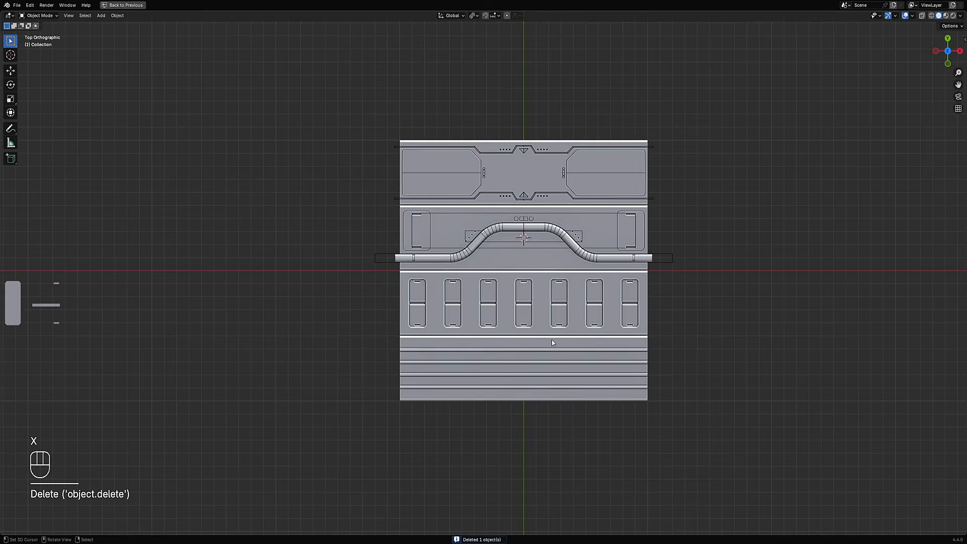
key("g")
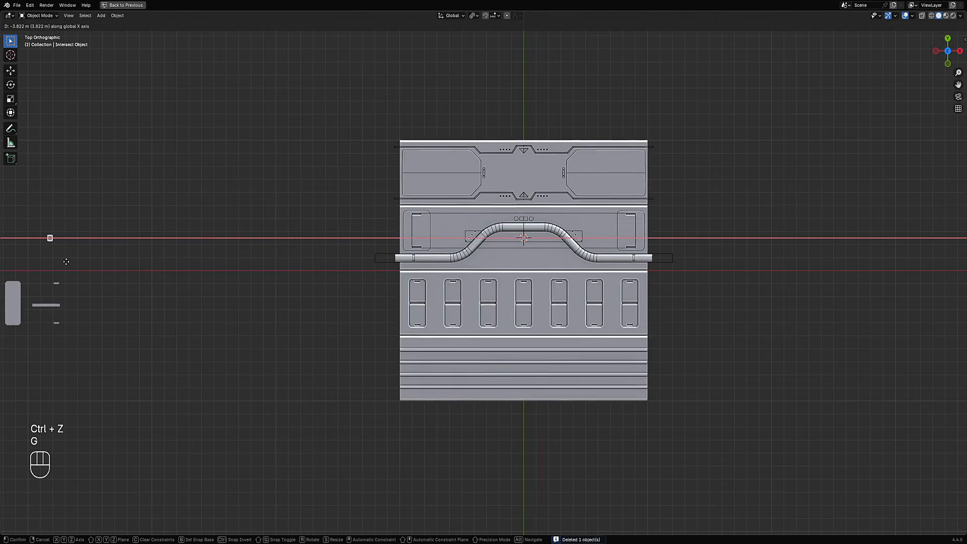
left_click(59, 263)
scroll(589, 330, "up", 5)
left_click(525, 273)
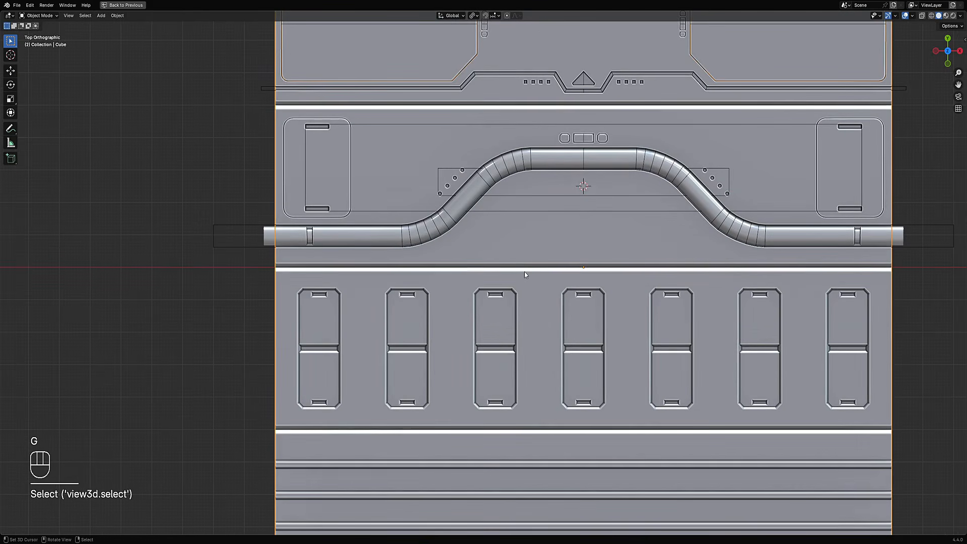
scroll(524, 272, "down", 4)
middle_click_drag(544, 315, 580, 312)
scroll(581, 313, "up", 5)
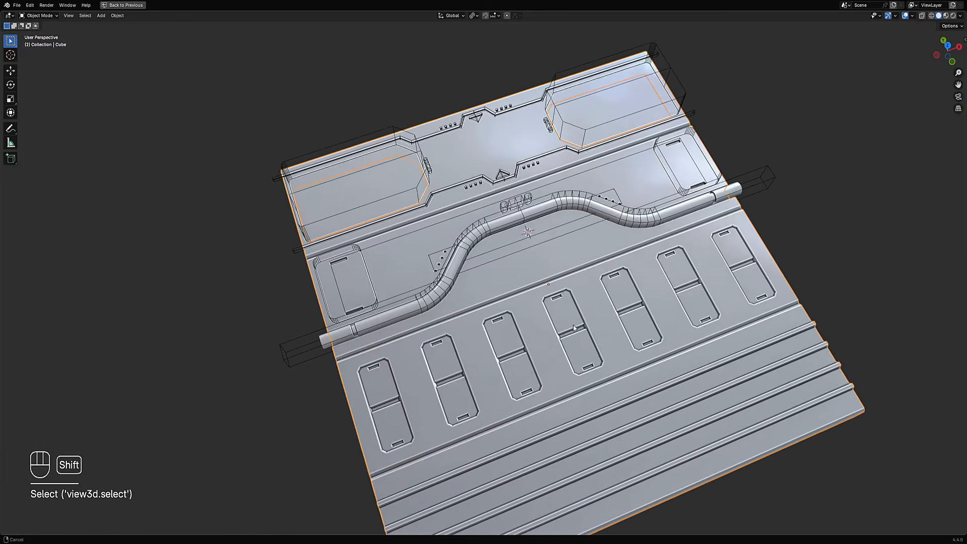
key("ctrl+shift+x")
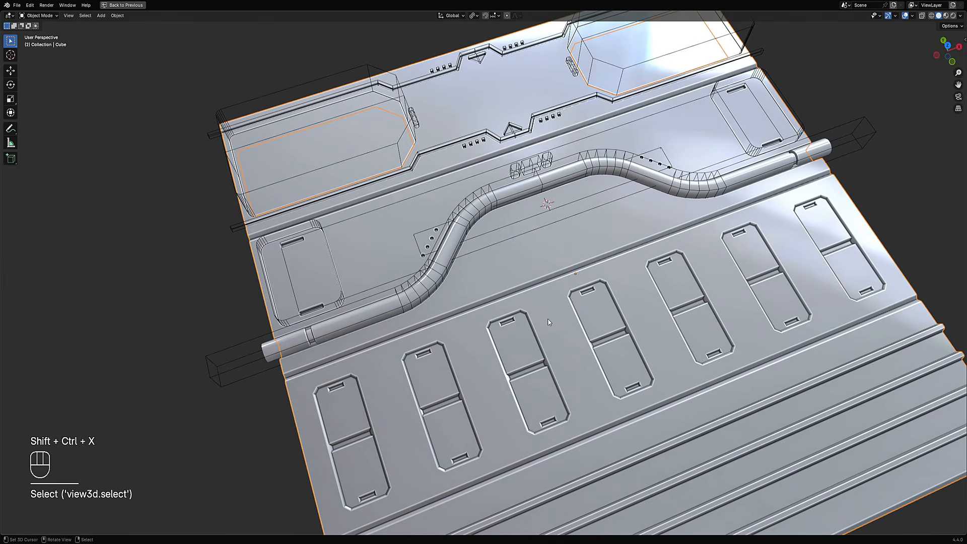
key("ctrl+shift+x")
key("Escape")
scroll(509, 285, "down", 5)
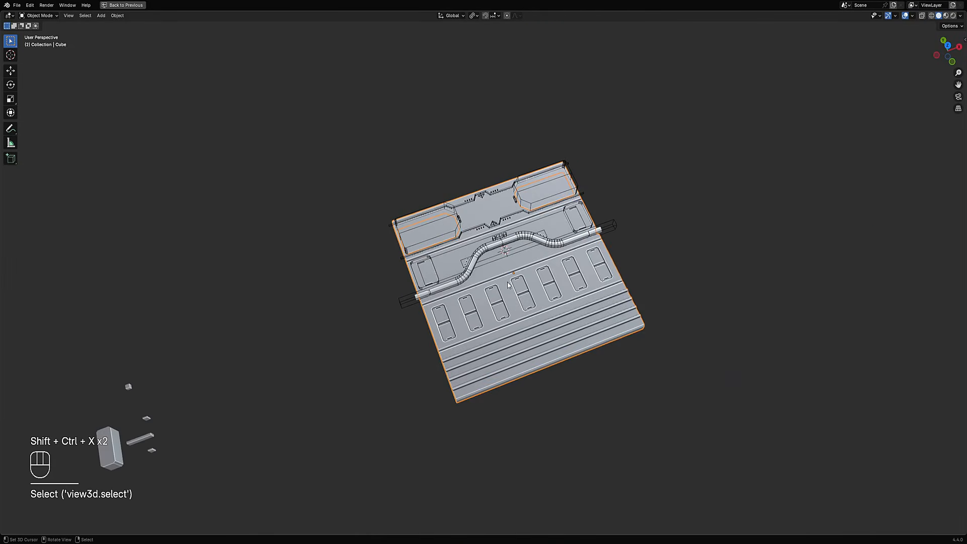
Select the whole panel together with its cutter objects and apply all of its Boolean modifiers
key("alt+a")
key("KP_7")
key("shift+z")
left_click_drag(408, 111, 662, 396, "shift")
key("shift+z")
middle_click_drag(661, 395, 564, 243)
scroll(564, 242, "up", 5)
key("ctrl+shift+x")
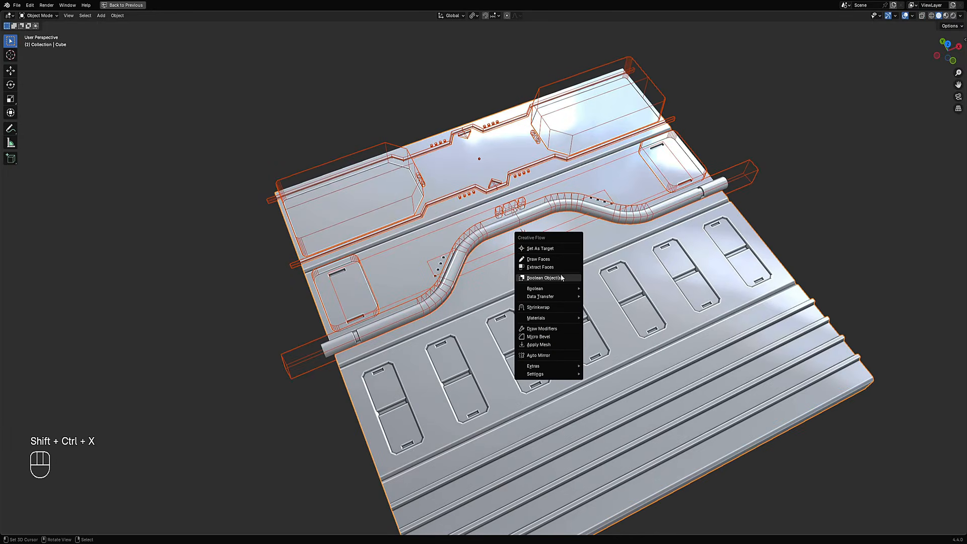
mouse_move(555, 285)
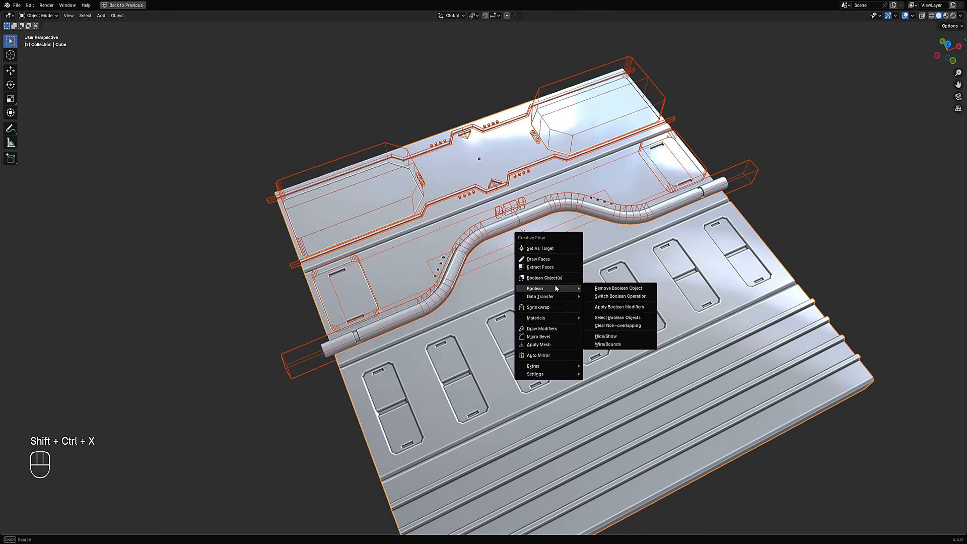
left_click(623, 307)
key("alt+a")
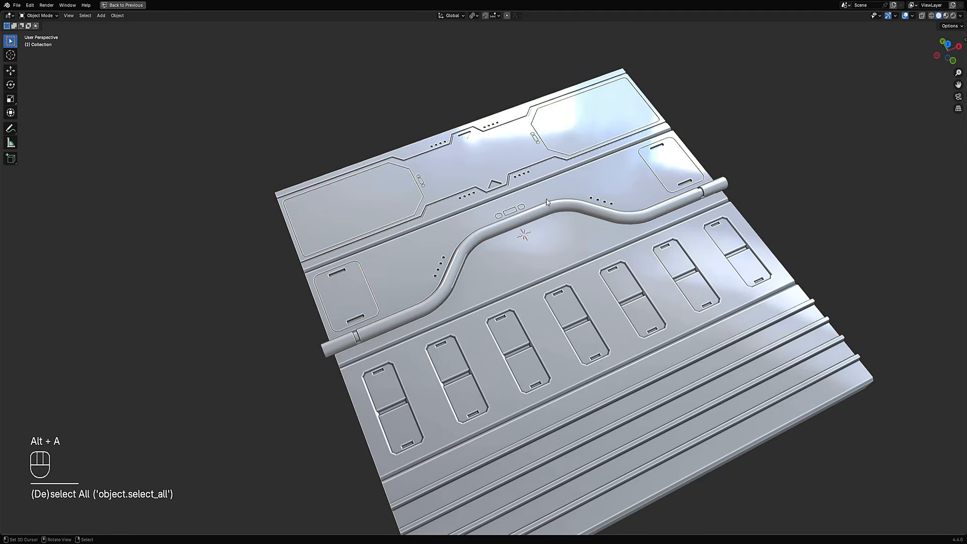
Snap the 3D cursor to the selected panel and add a plane mesh there
key("KP_7")
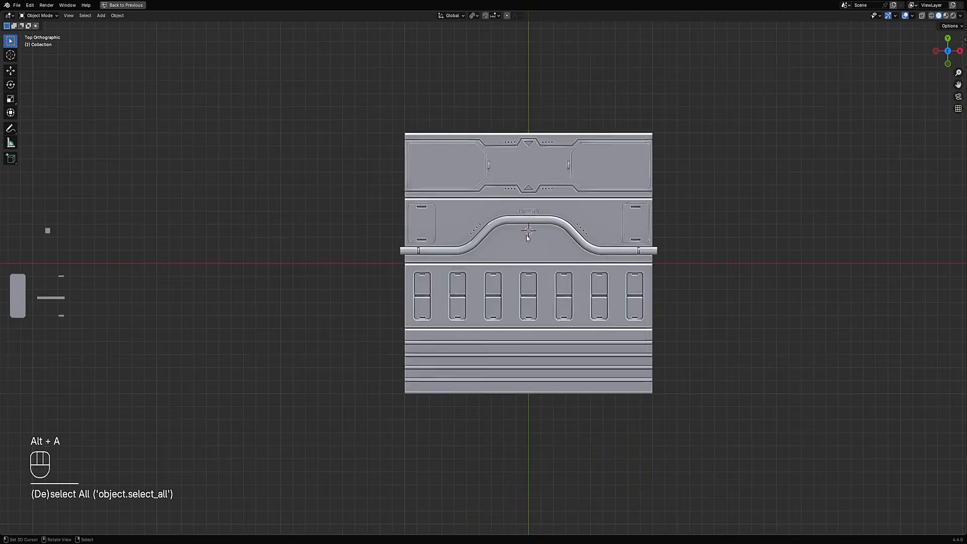
middle_click_drag(528, 238, 595, 227)
scroll(595, 226, "up", 4)
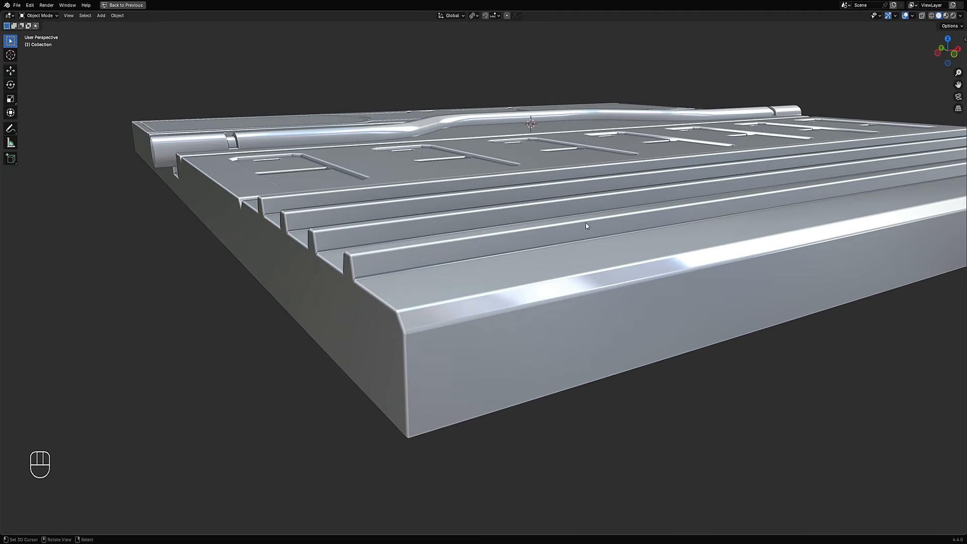
scroll(571, 196, "down", 4)
middle_click_drag(570, 196, 603, 207)
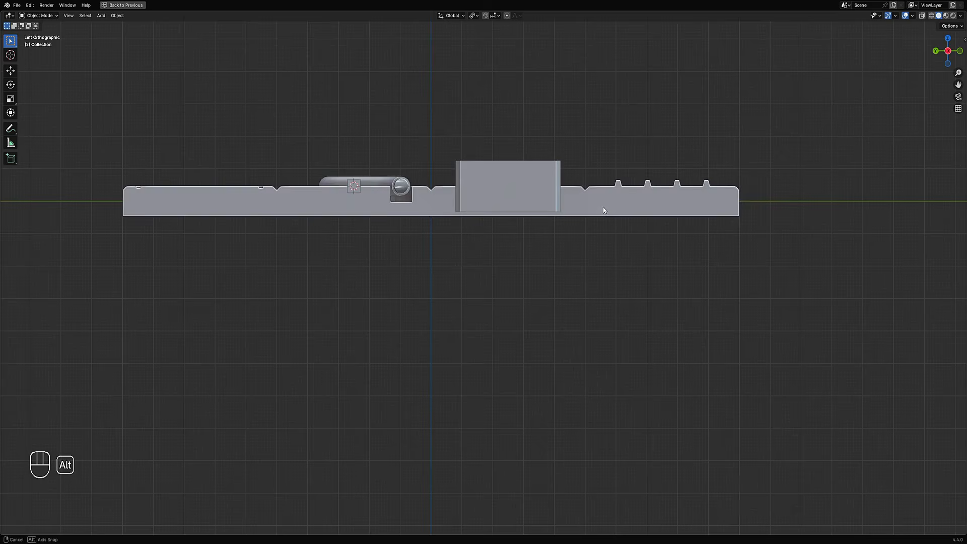
key("shift+a")
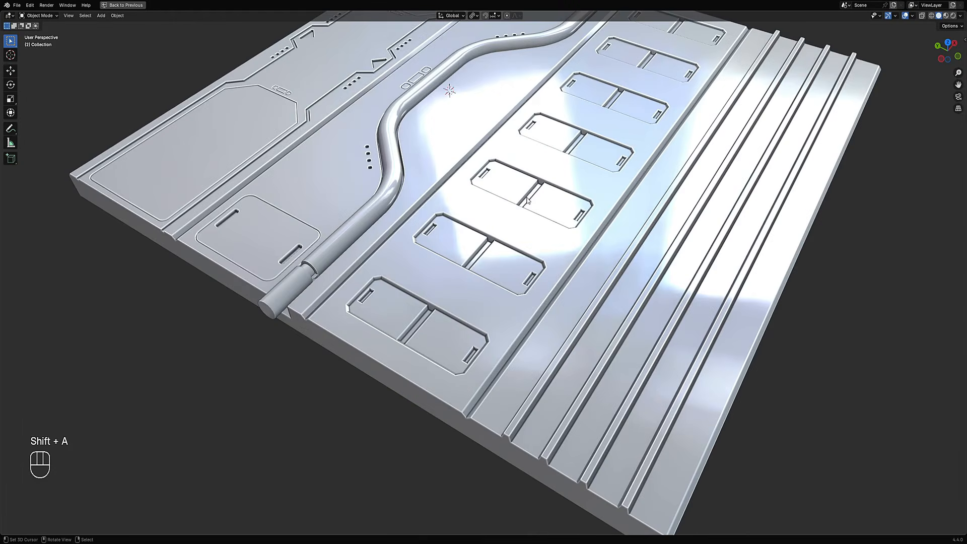
left_click(527, 200)
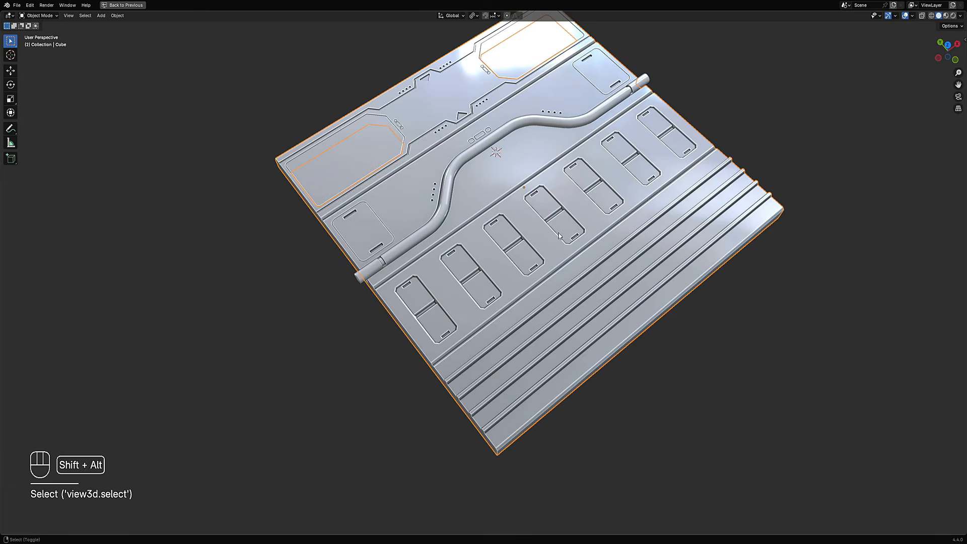
key("shift+s")
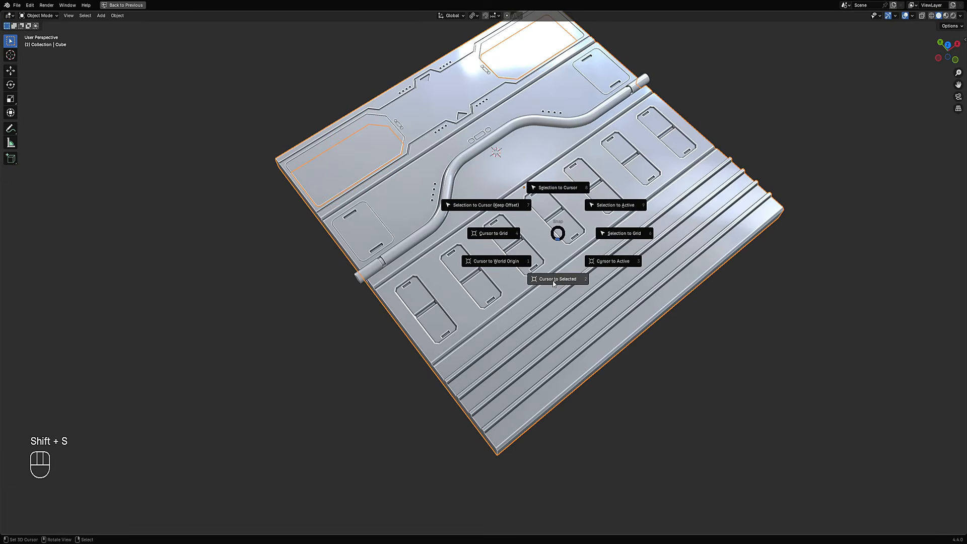
left_click(553, 280)
key("shift+a")
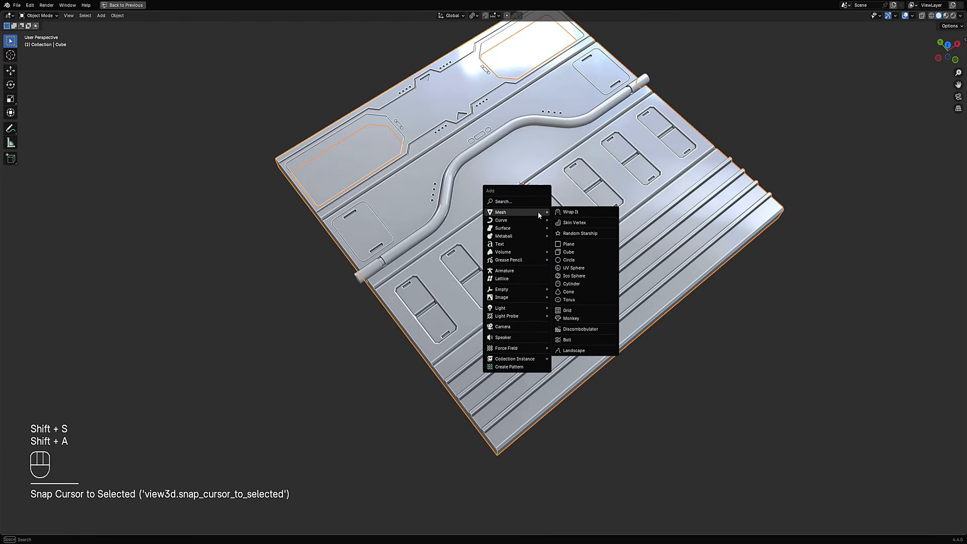
left_click(578, 245)
Examine the plane's height relative to the panel, pipe and recesses in side and perspective views, shaded and wireframe
middle_click_drag(578, 244, 645, 265, "alt")
key("shift+z")
scroll(644, 265, "up", 6)
middle_click_drag(460, 243, 569, 265, "shift")
key("shift+z")
scroll(569, 265, "up", 4)
scroll(476, 267, "down", 2)
middle_click_drag(476, 267, 475, 286)
scroll(476, 286, "down", 3)
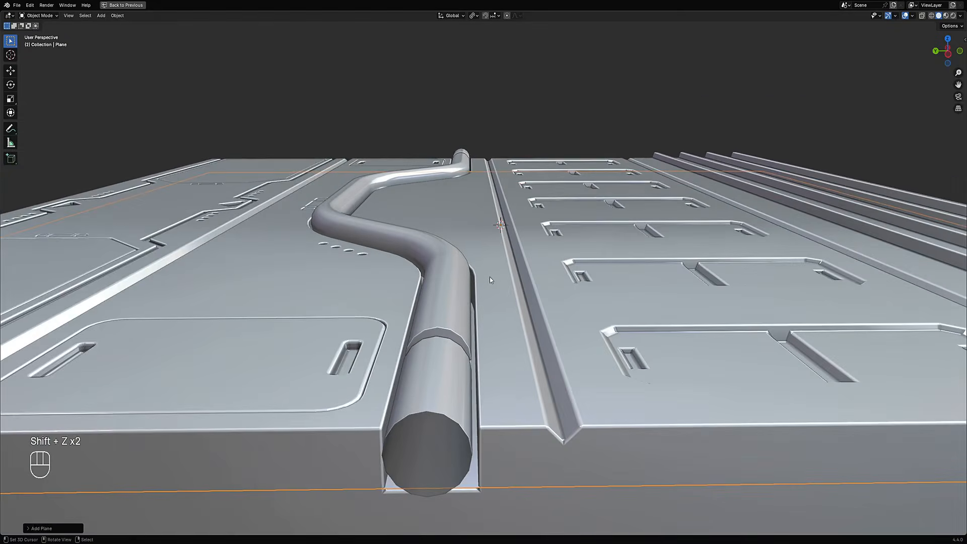
scroll(489, 280, "down", 3)
middle_click_drag(478, 361, 482, 331, "alt")
scroll(481, 331, "up", 5)
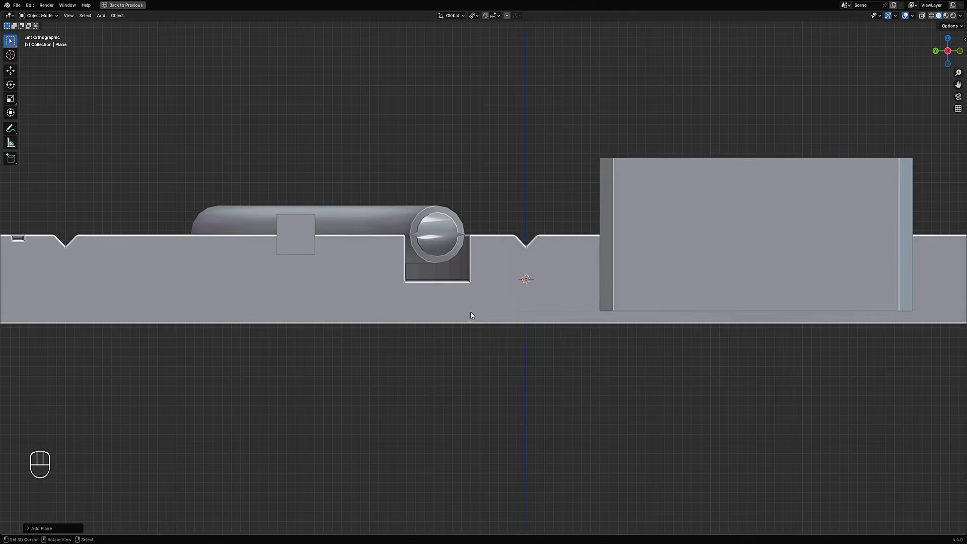
key("shift+z")
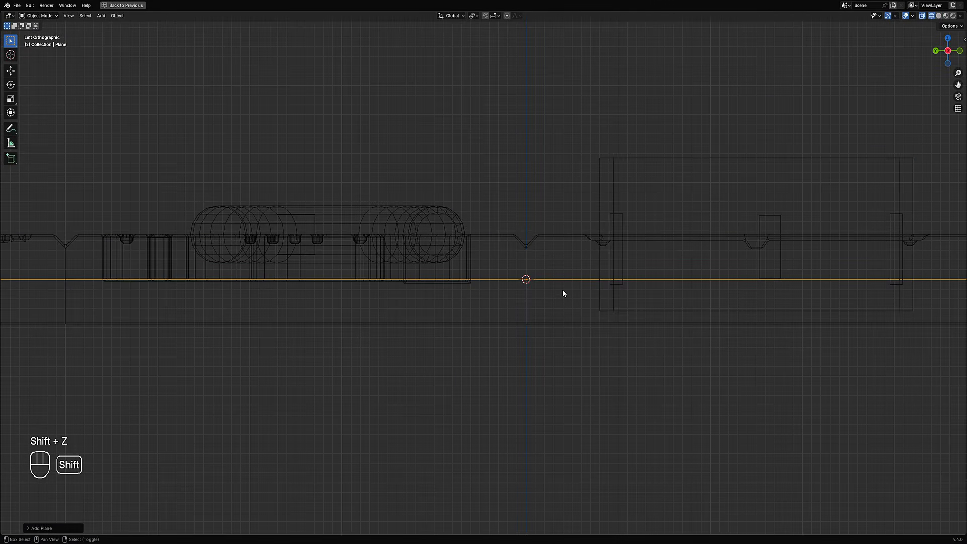
middle_click_drag(563, 293, 610, 297)
key("shift+z")
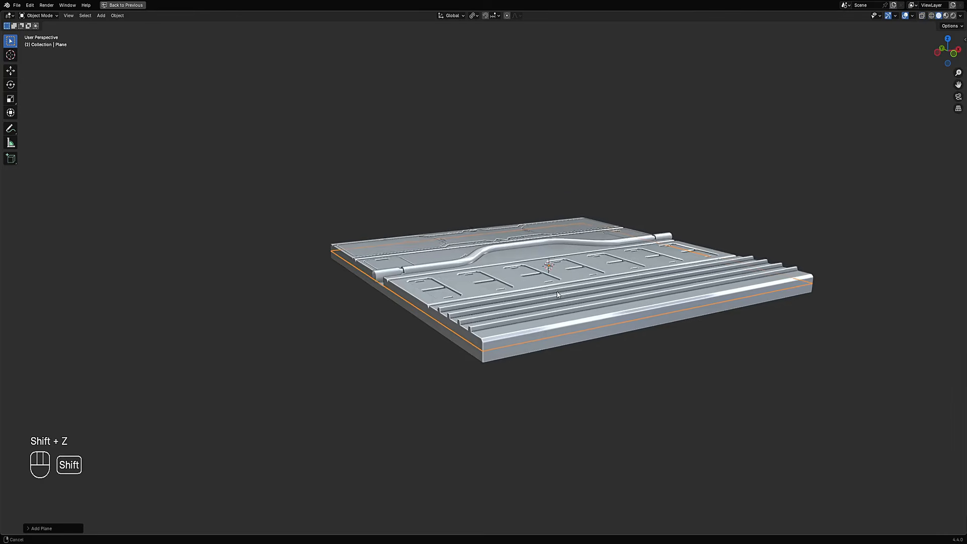
mouse_move(563, 301)
middle_mouse_down()
mouse_move(569, 307)
mouse_move(604, 243)
mouse_move(611, 287)
mouse_move(590, 272)
middle_mouse_up()
Save the file and rename the new plane to bake_origin
key("ctrl+s")
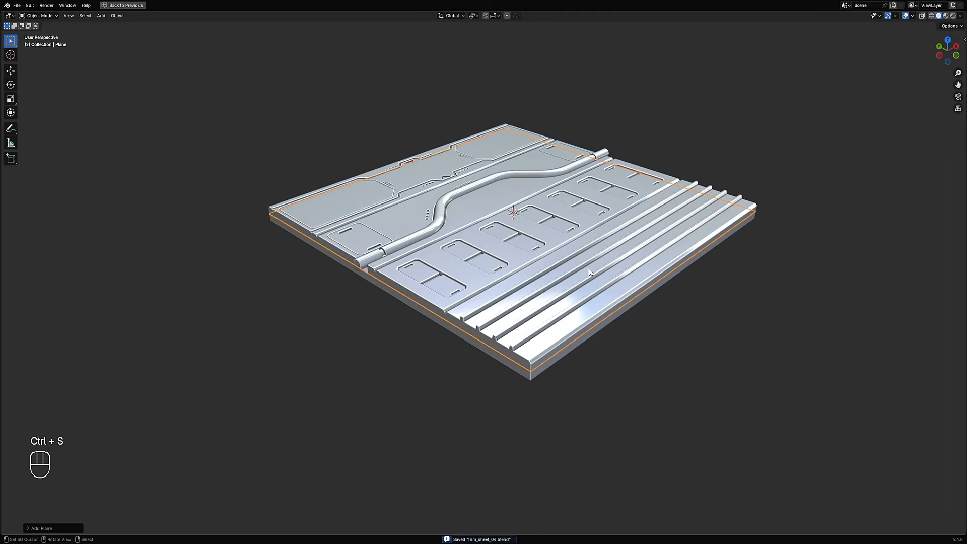
key("F2")
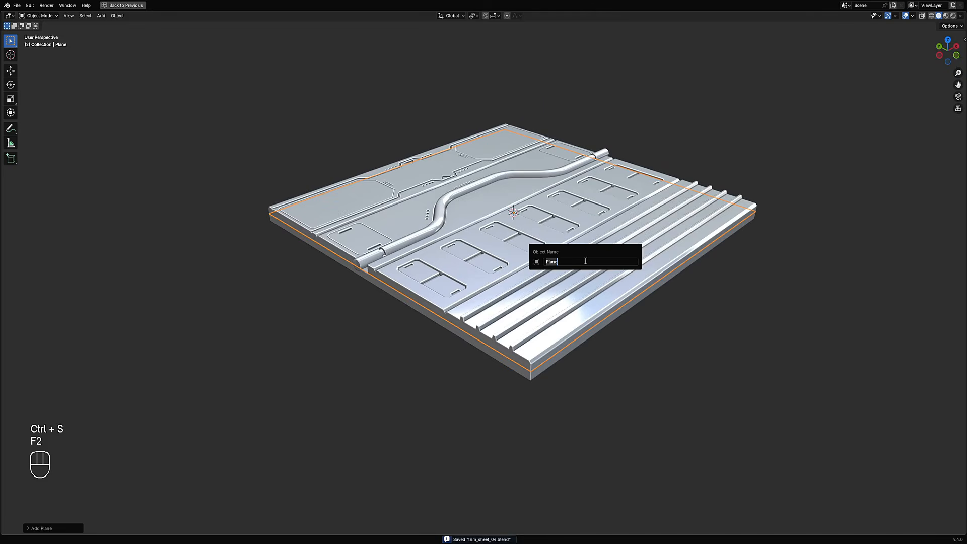
type("or")
key("BackSpace")
key("BackSpace")
type("bake_")
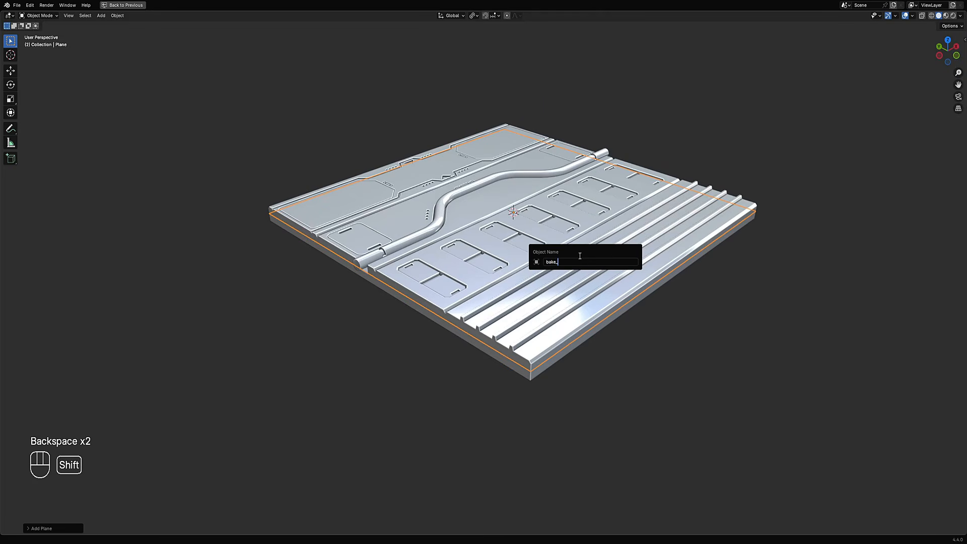
type("origin")
key("Return")
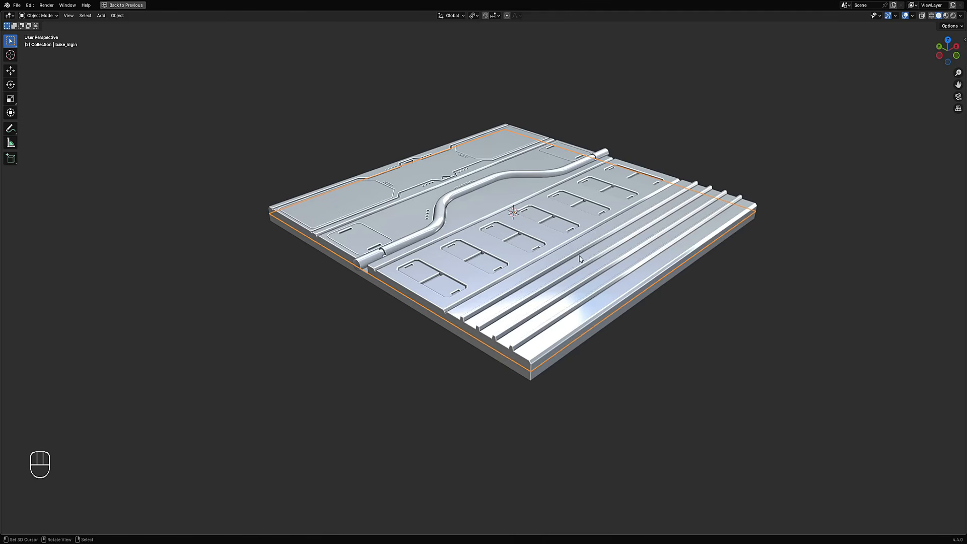
Correct the misspelled name of the new plane to bake_origin
key("F2")
key("Left")
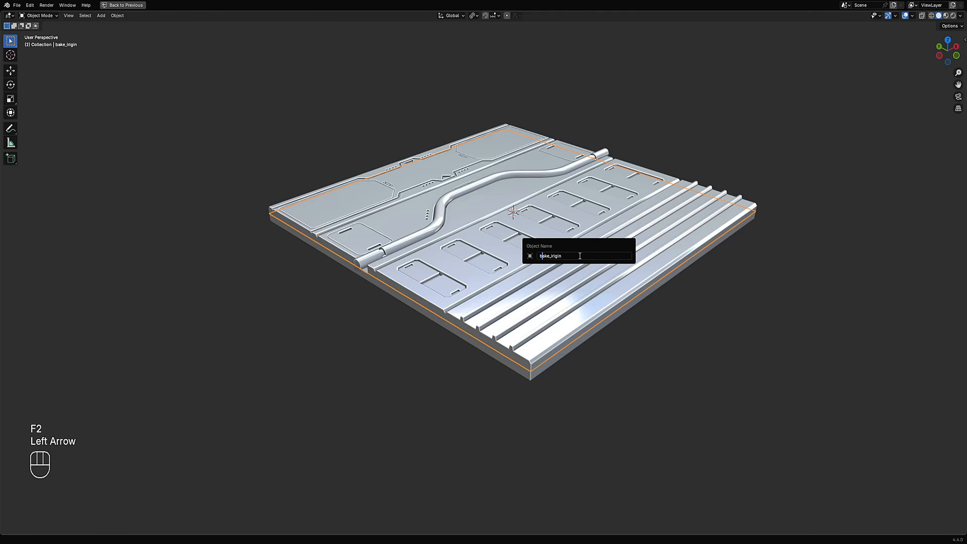
key("Delete")
type("o")
key("Return")
Select all the panel objects together with the plane and clear their mesh element selection in Edit Mode
left_click_drag(416, 171, 584, 352)
middle_click_drag(635, 298, 620, 327)
key("Tab")
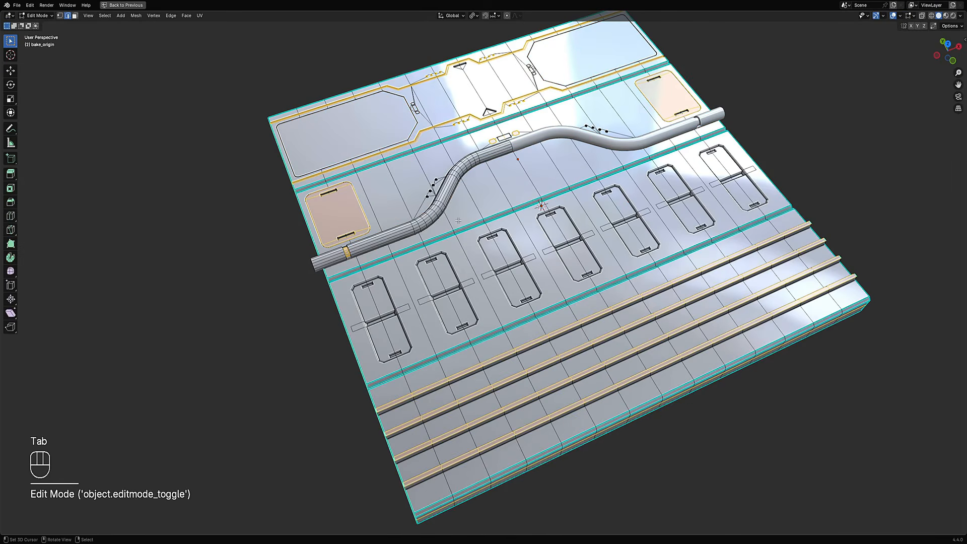
key("alt+a")
middle_click_drag(458, 220, 634, 261)
scroll(634, 261, "up", 2)
key("Tab")
Switch to wireframe shading and make the main panel block the active object of the selection
scroll(634, 261, "down", 2)
key("shift+z")
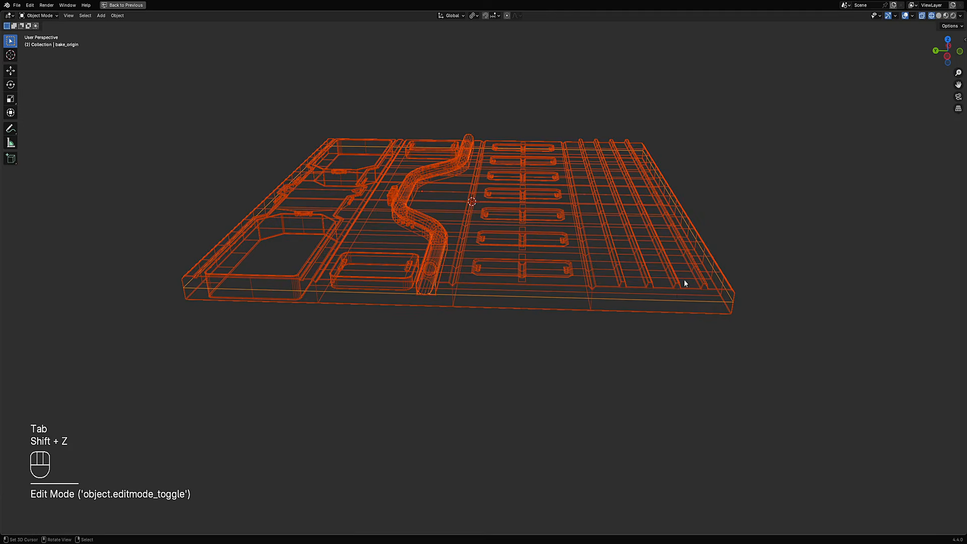
middle_click_drag(684, 280, 628, 334)
left_click(511, 276, "shift")
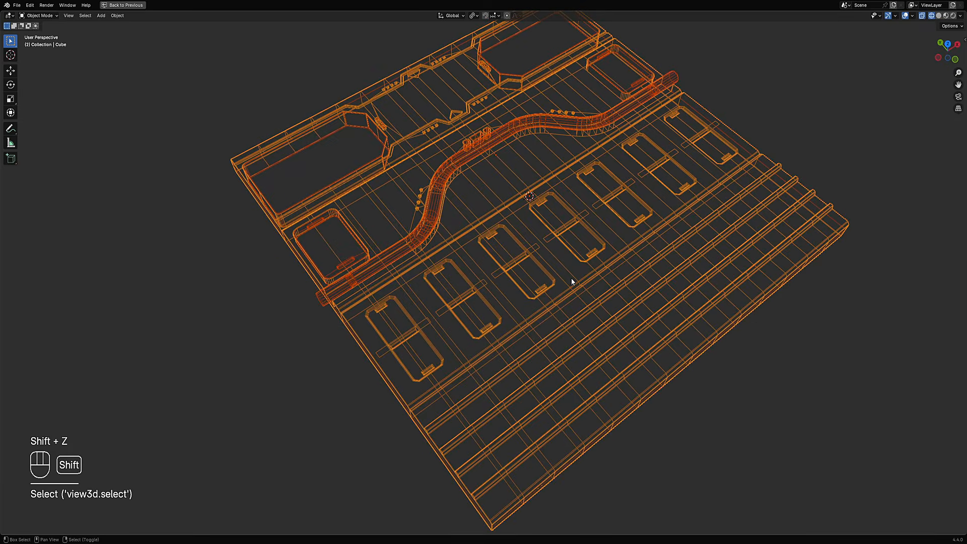
Restore the full layout, save the file, and set the pivot point to Median Point in top view
key("ctrl+space")
key("ctrl+s")
key("KP_7")
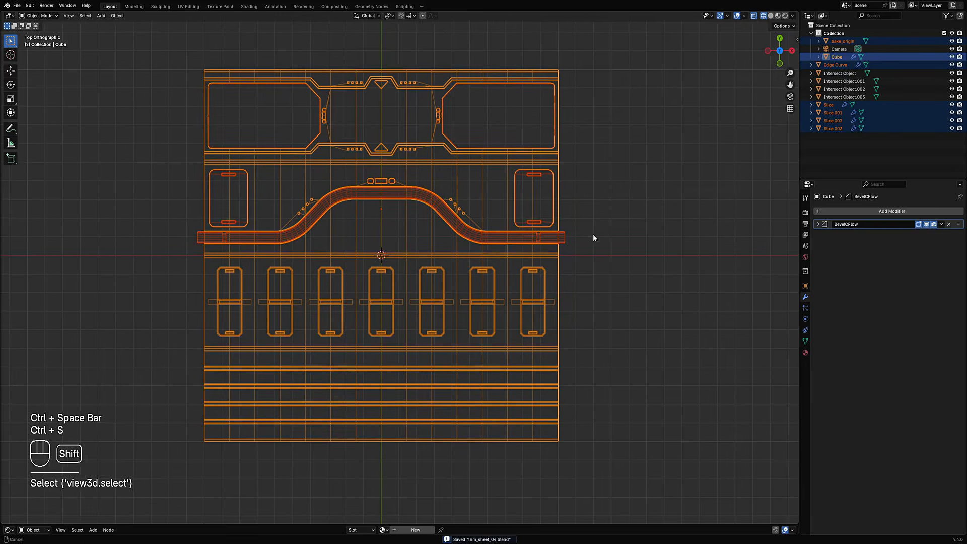
key("period")
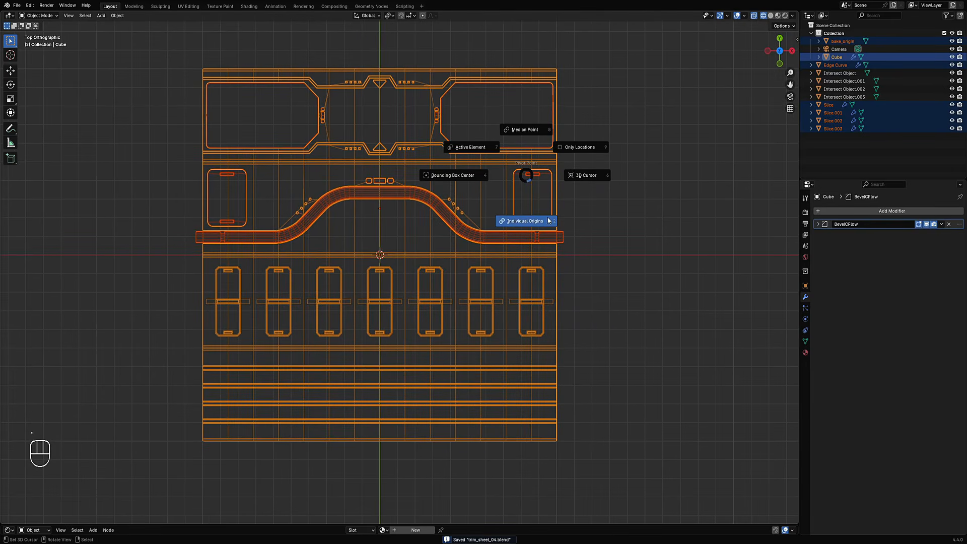
left_click(535, 131)
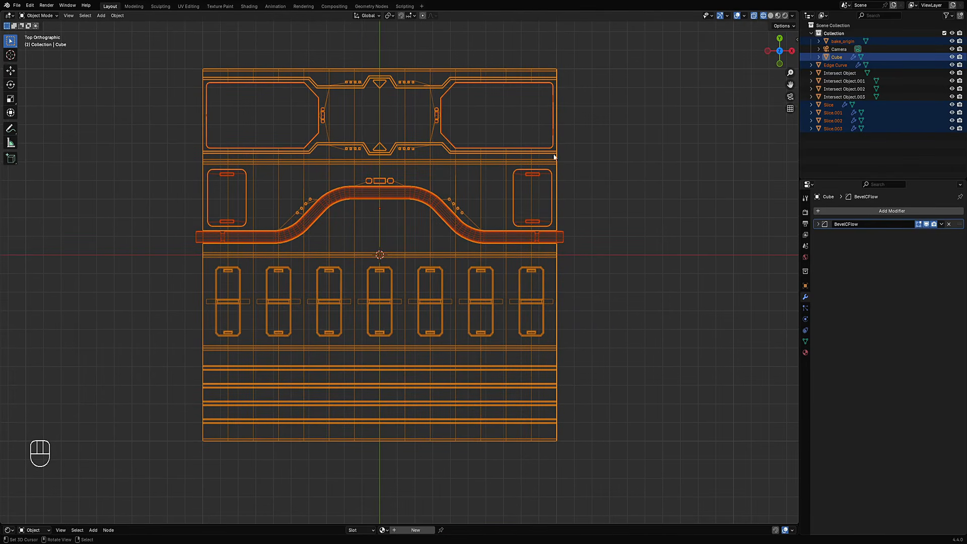
key("period")
key("Escape")
Enlarge the shader editor area to about half the workspace and turn it into an Image Editor
left_click_drag(290, 524, 290, 285)
left_click(9, 290)
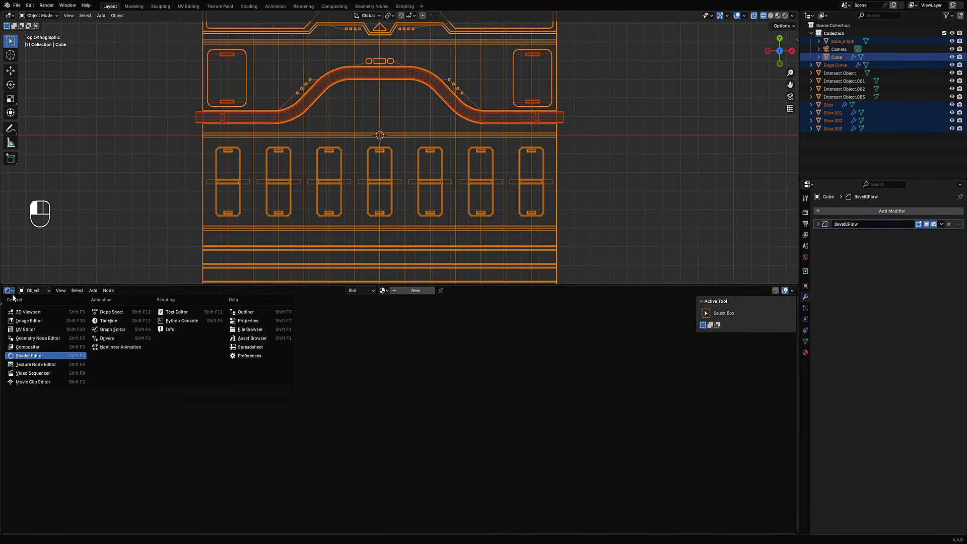
left_click(14, 320)
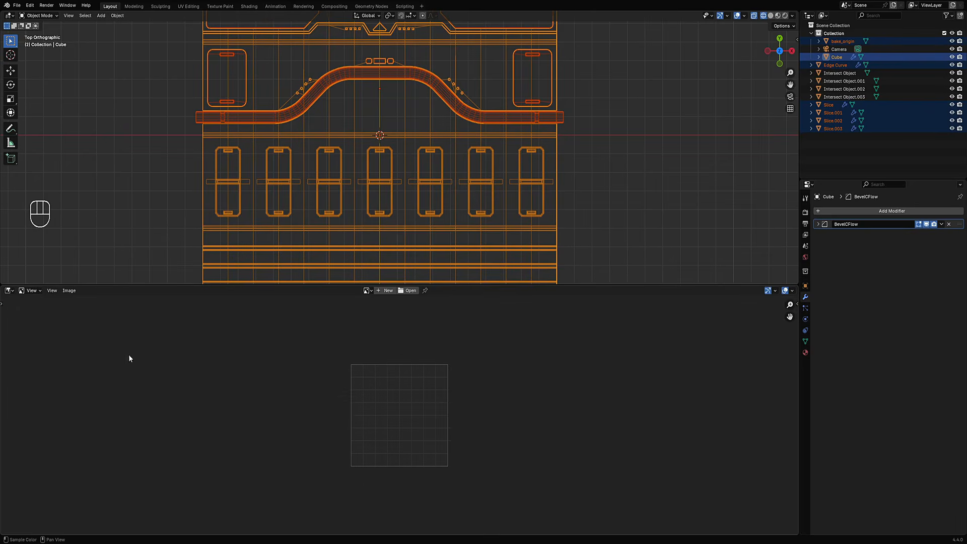
scroll(579, 380, "up", 5)
scroll(637, 296, "down", 2)
Show the baking settings beside the solid-shaded panel, save the file, and disable AO so only Normal is baked
key("n")
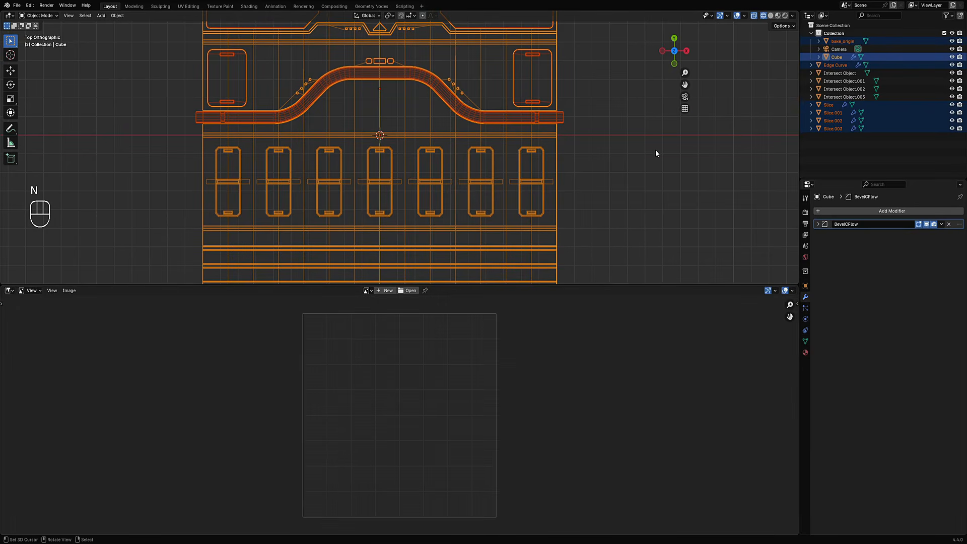
left_click(794, 103)
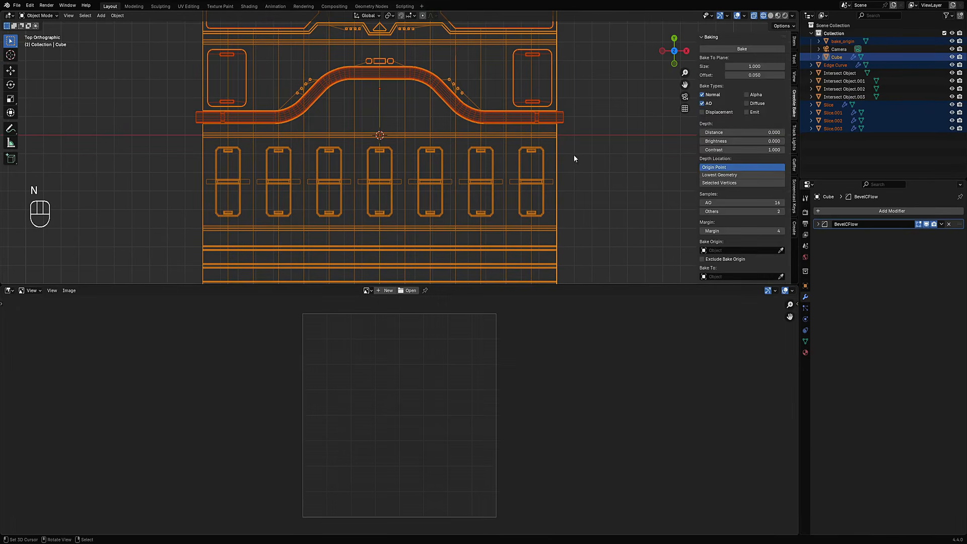
key("z")
left_click(610, 155)
scroll(579, 126, "down", 4)
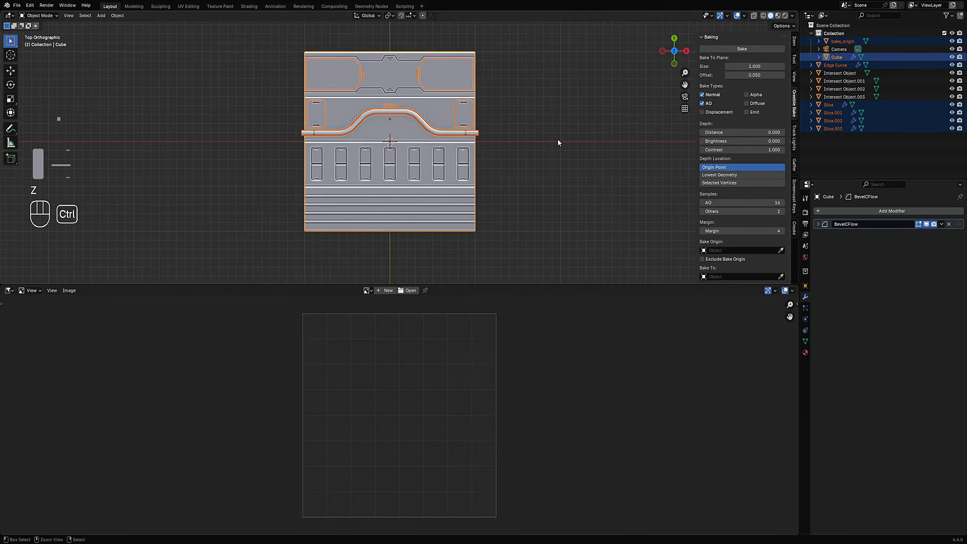
key("ctrl+s")
left_click(715, 104)
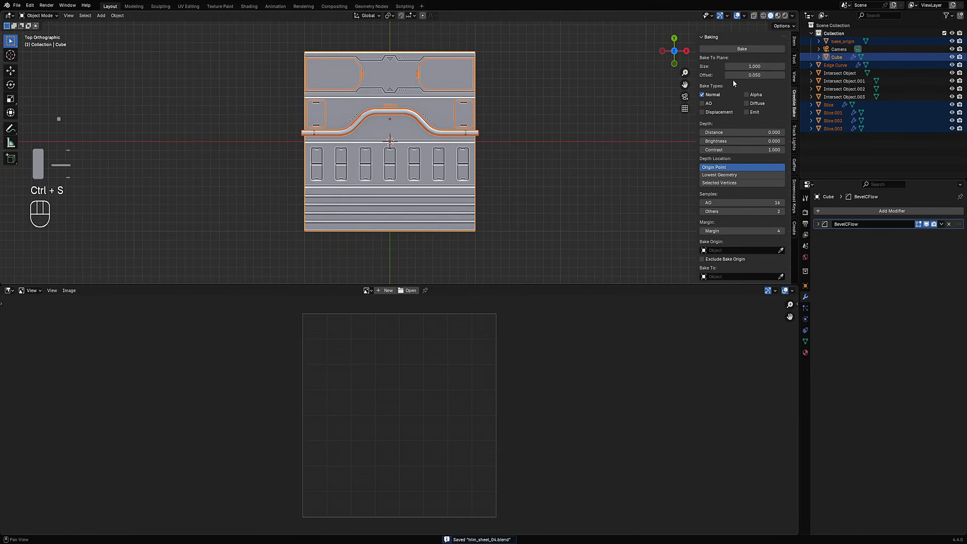
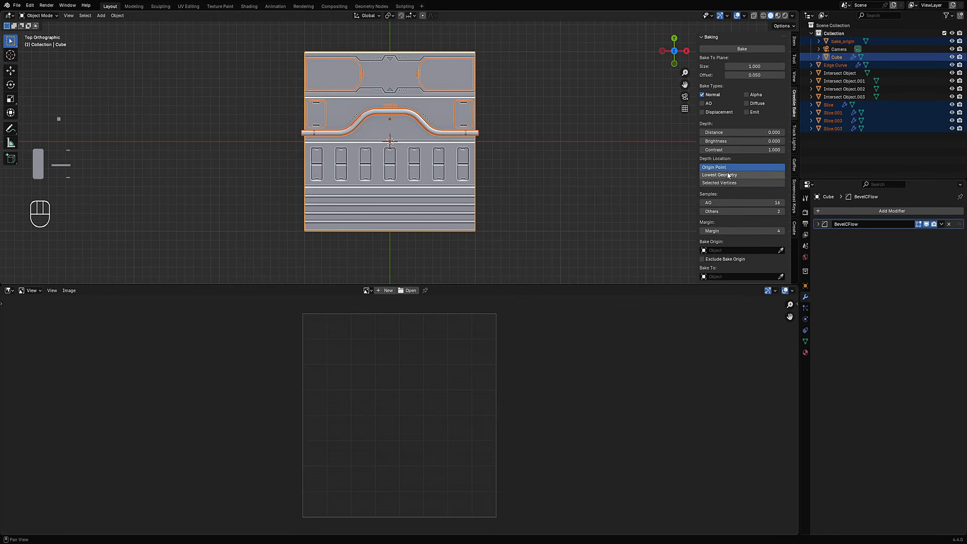
Set the Bake Origin object to bake_origin and enlarge the 3D viewport to show the remaining bake settings
middle_click_drag(554, 161, 725, 276)
key("shift+z")
key("shift+z")
left_click(724, 249)
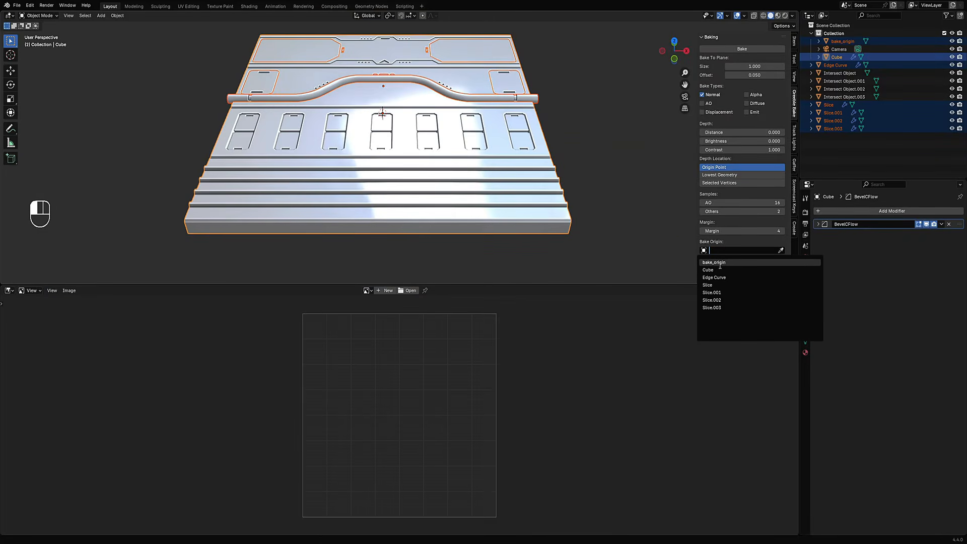
left_click(719, 262)
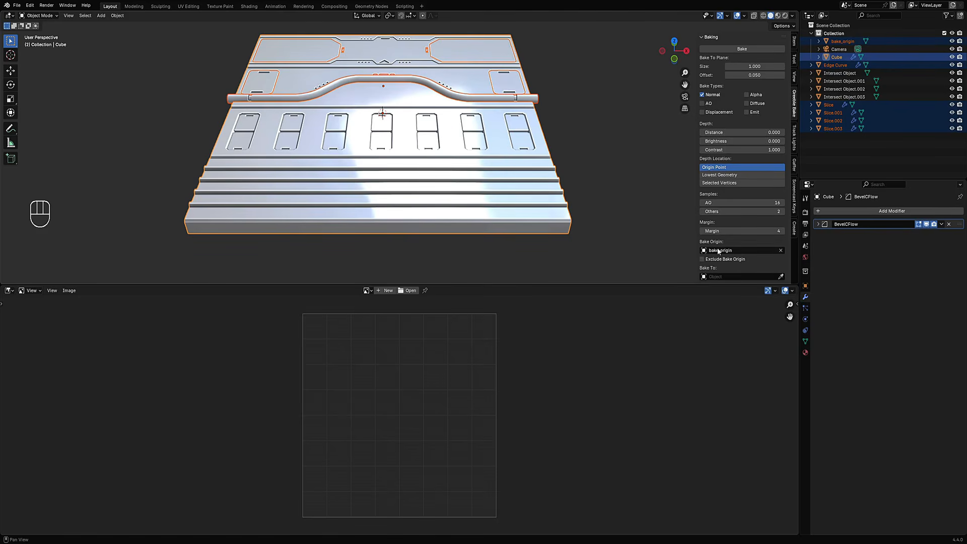
left_click_drag(700, 285, 700, 443)
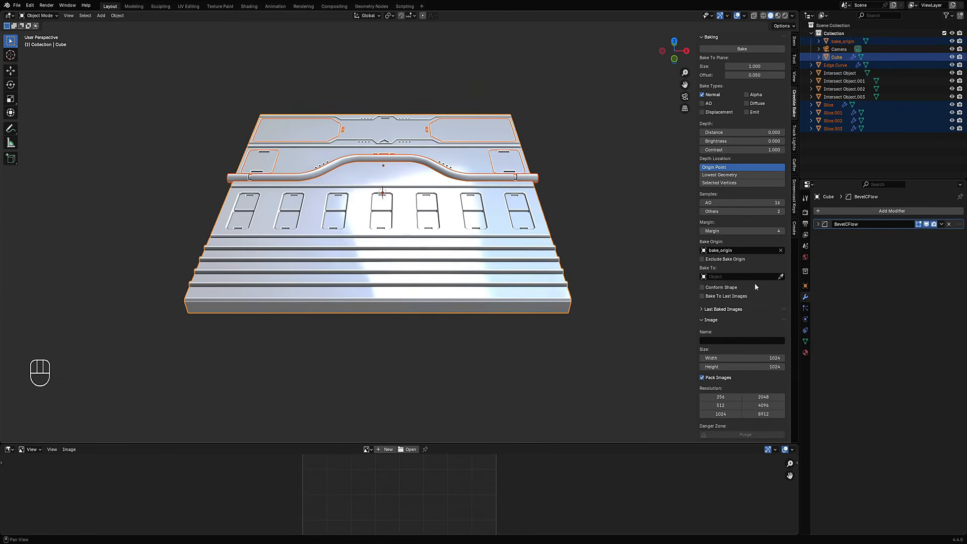
left_click(750, 252)
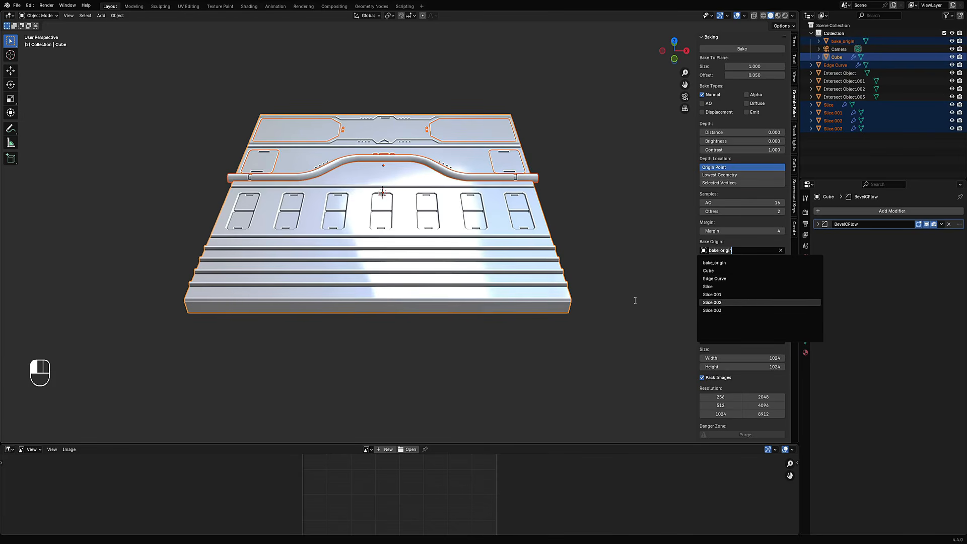
left_click(711, 262)
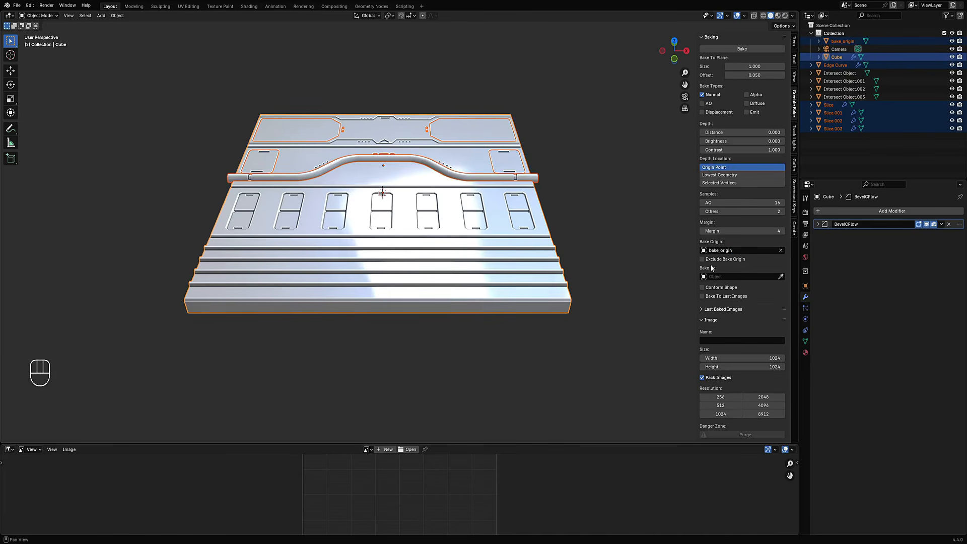
Enable Bake To Last Images at 1024 resolution, then save the file and bake the normal map in top view
left_click(723, 297)
left_click(737, 413)
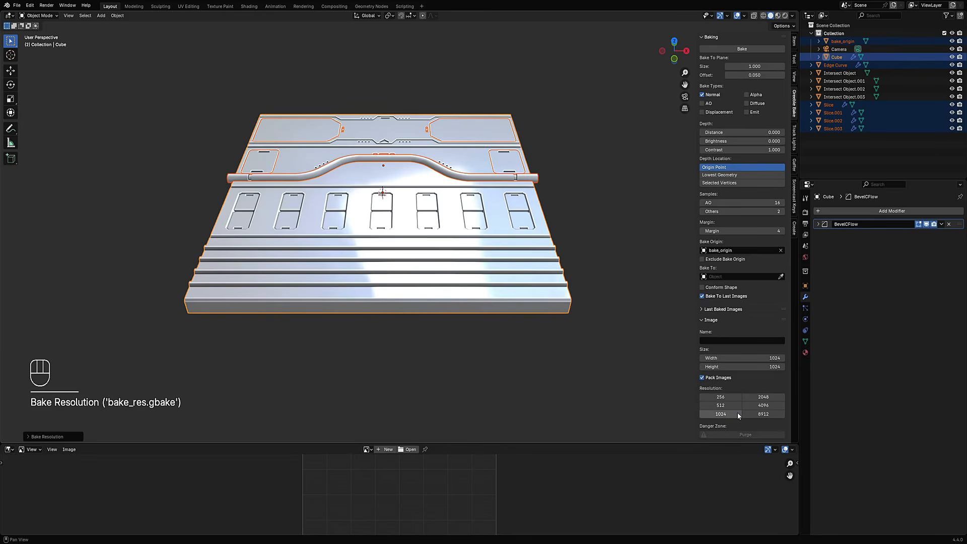
middle_click_drag(546, 147, 549, 205, "alt")
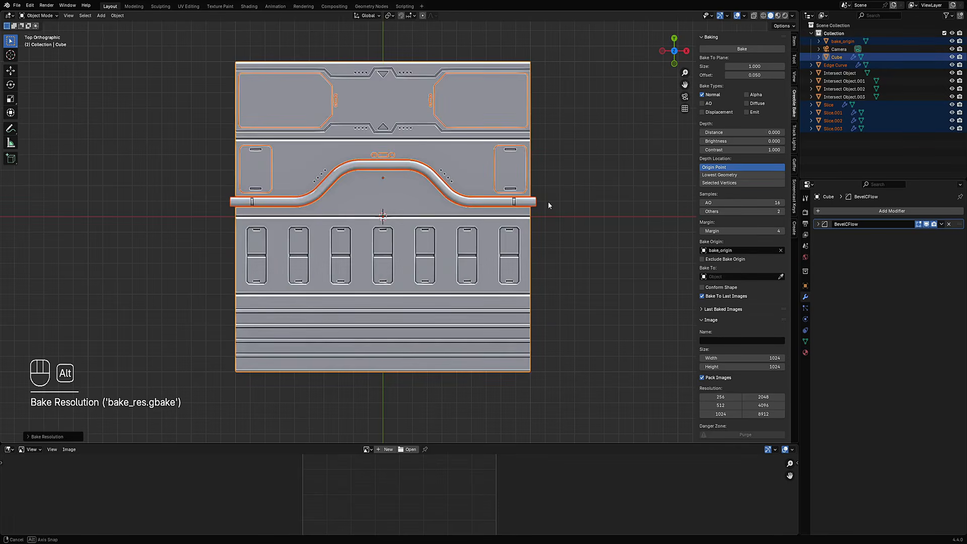
left_click_drag(486, 445, 516, 347)
key("ctrl+s")
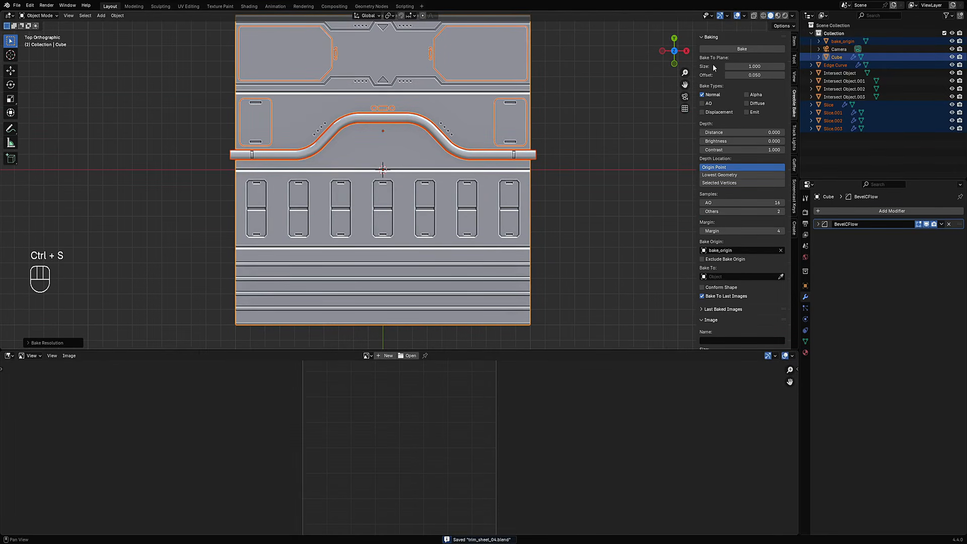
left_click(721, 48)
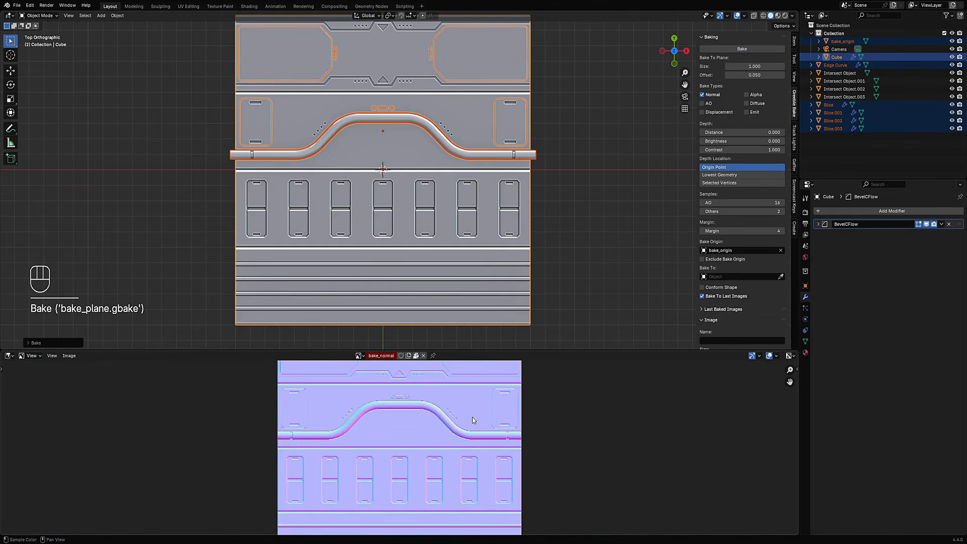
Maximize the Image Editor and examine the whole baked normal map, especially its upper trim strip
key("ctrl+space")
scroll(497, 295, "up", 9)
scroll(497, 299, "down", 6)
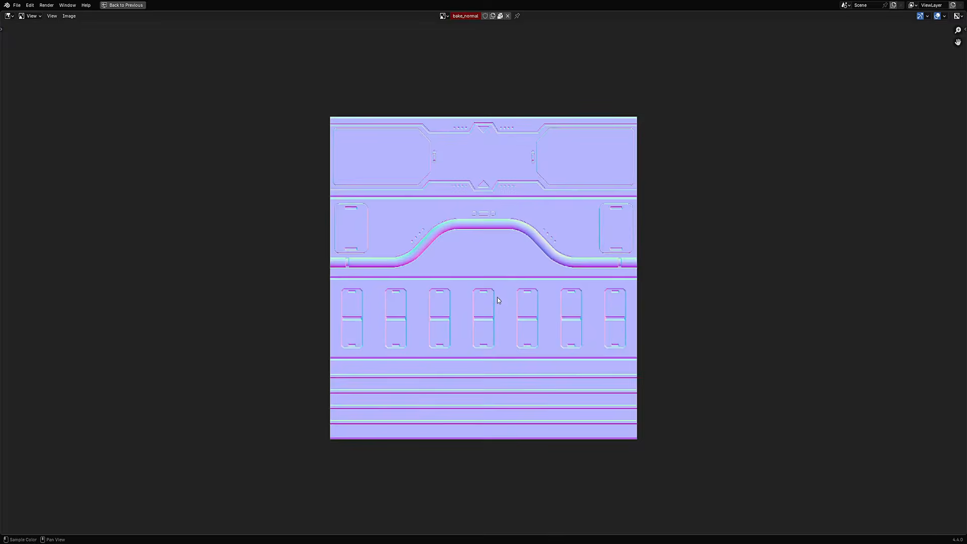
key("Home")
middle_click_drag(333, 40, 338, 141)
middle_click_drag(424, 220, 425, 217)
scroll(315, 114, "down", 2)
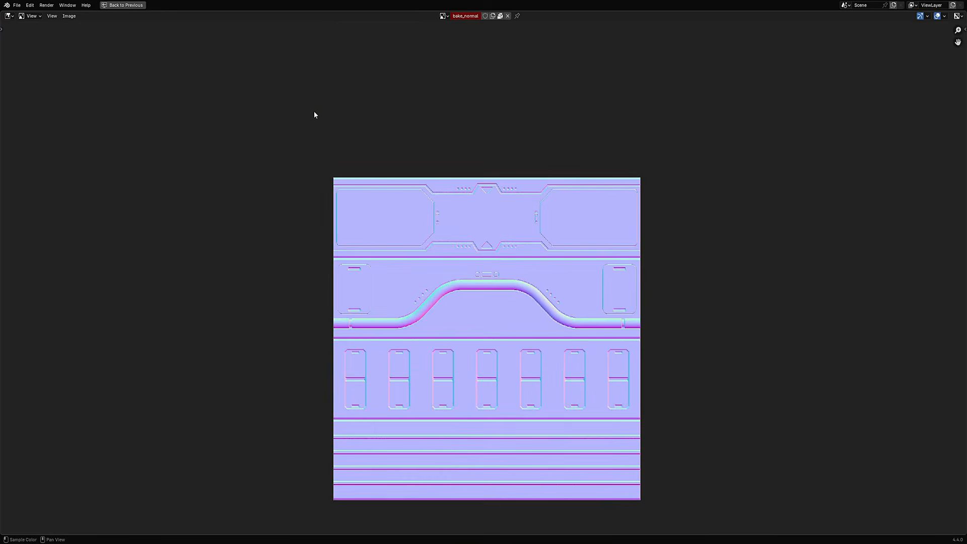
scroll(319, 177, "up", 2)
left_click_drag(282, 121, 730, 236)
Hide the image overlays and examine the horizontal trim strips, pipe and recesses of the normal map up close
key("alt+shift+z")
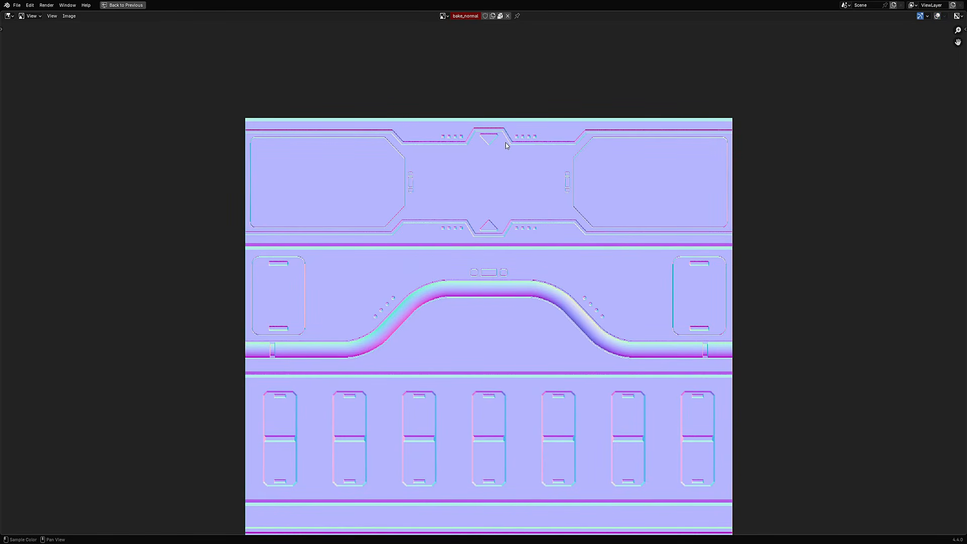
middle_click_drag(426, 319, 447, 200)
left_click(353, 212)
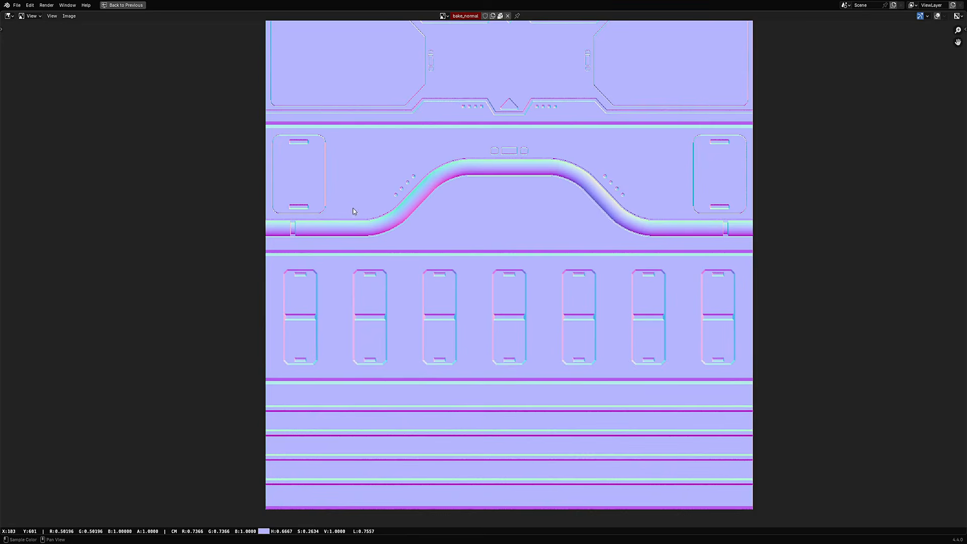
left_click_drag(353, 207, 575, 208)
middle_click_drag(561, 274, 544, 179)
left_click_drag(289, 247, 700, 249)
left_click_drag(292, 366, 565, 266)
scroll(518, 319, "down", 3)
scroll(443, 231, "up", 5)
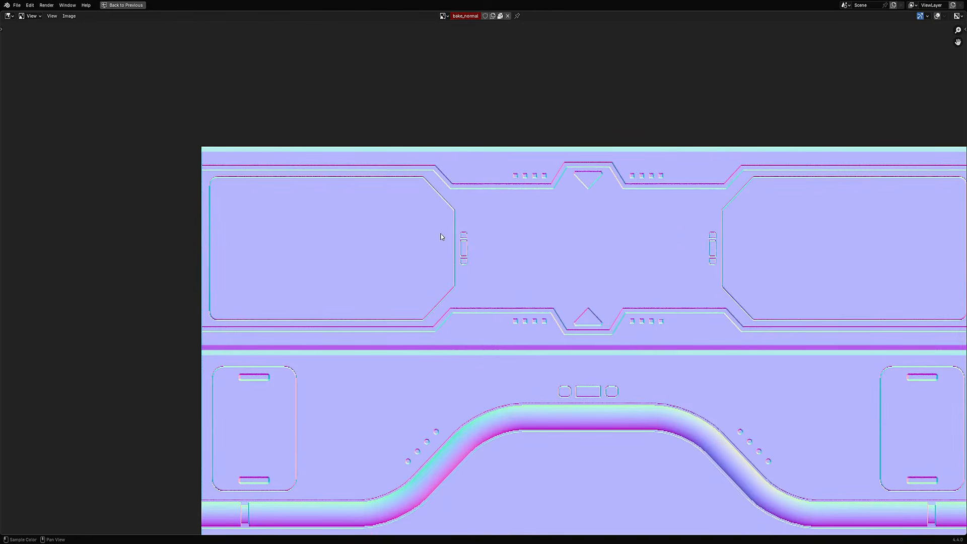
scroll(474, 251, "down", 4)
scroll(497, 216, "up", 3)
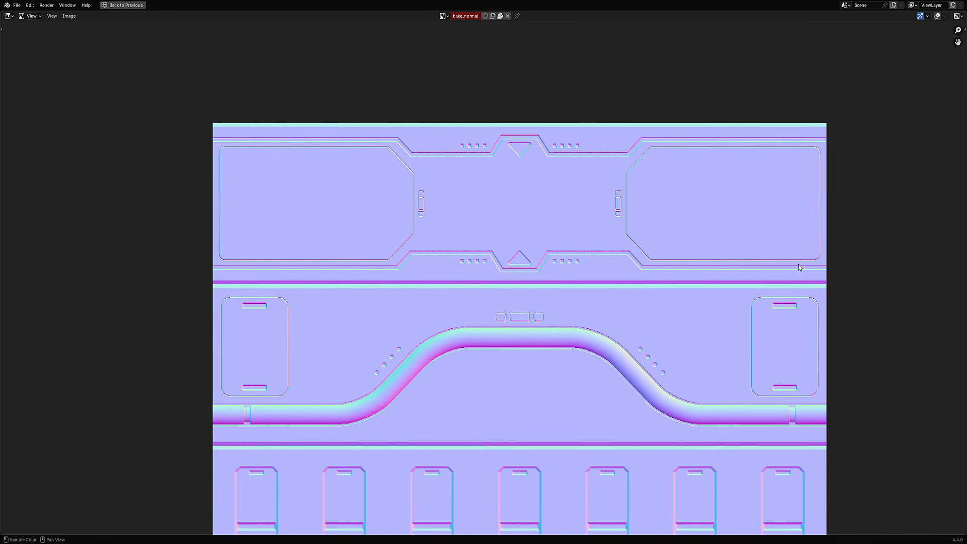
Examine the recess row and ridges in the normal map and compare the bake with the 3D panel
middle_click_drag(425, 338, 422, 169)
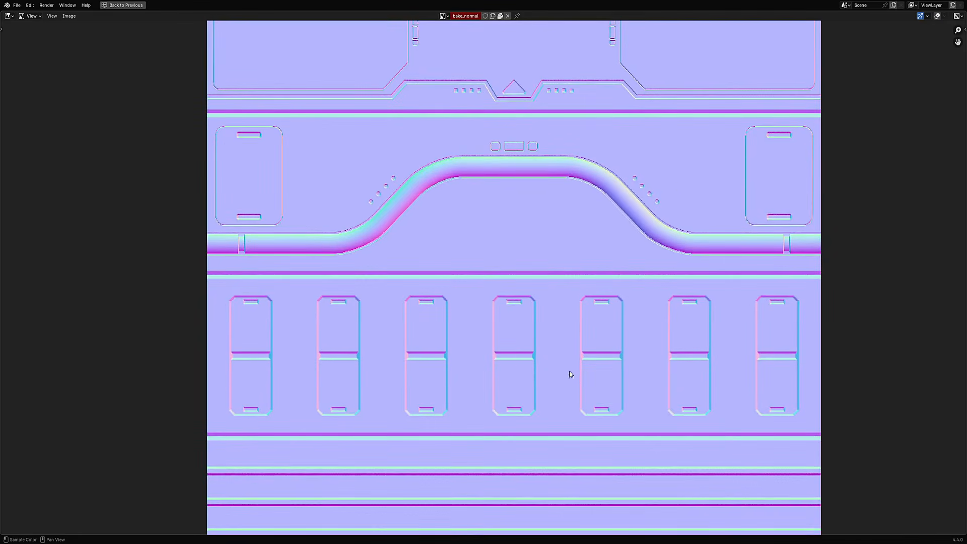
scroll(505, 368, "down", 1)
scroll(505, 367, "down", 2)
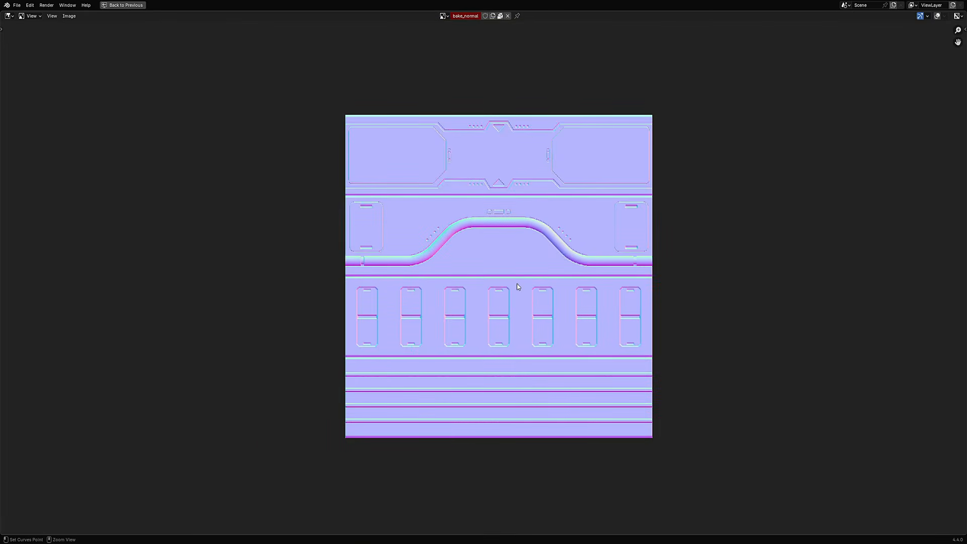
key("ctrl+space")
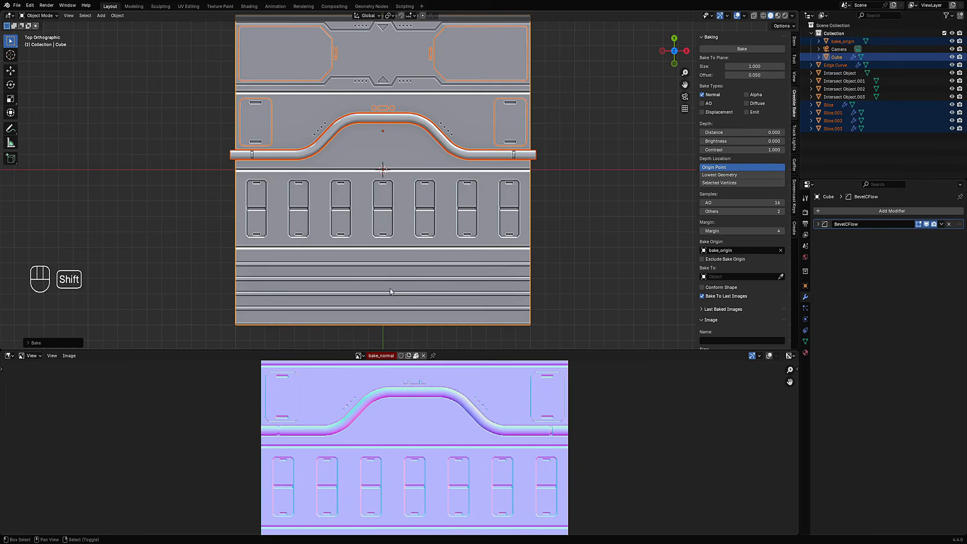
key("ctrl+space")
scroll(501, 129, "up", 2)
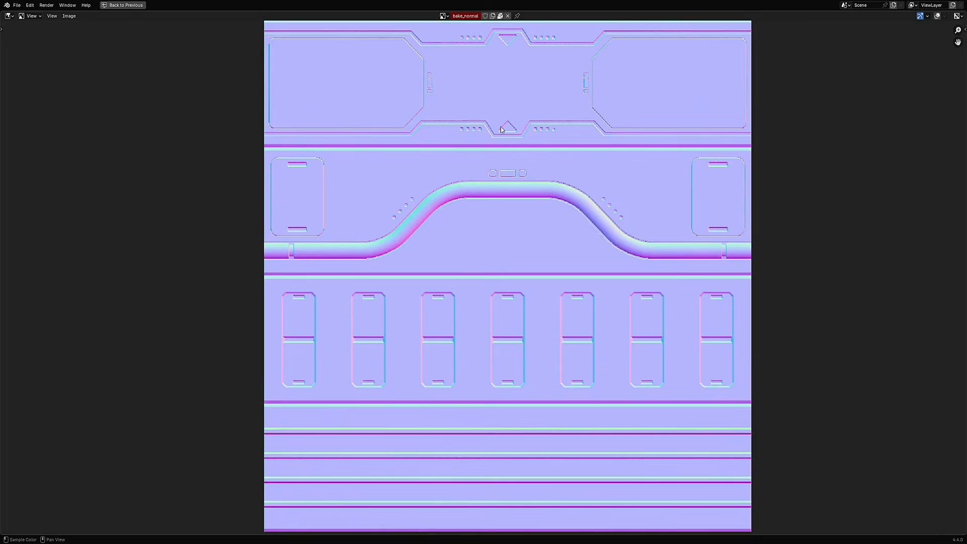
scroll(557, 95, "down", 2)
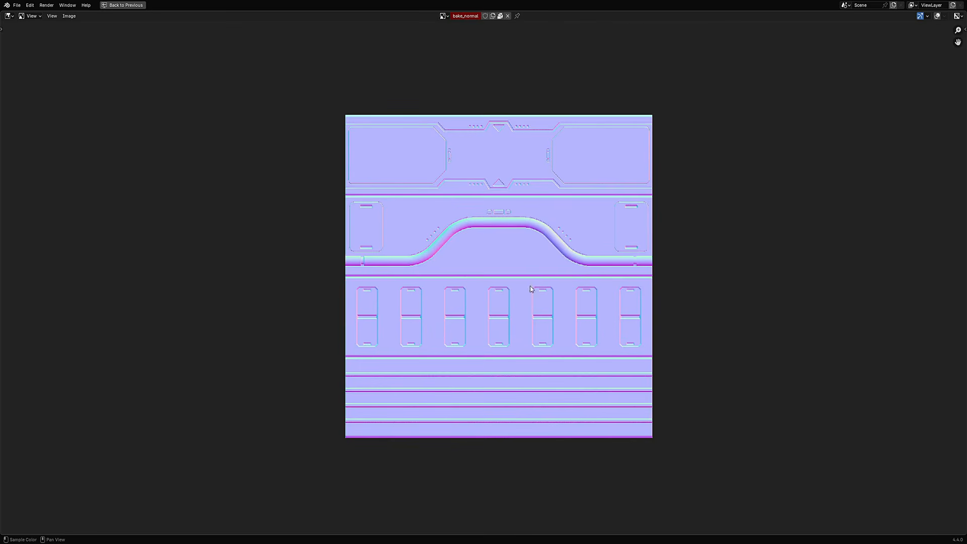
key("ctrl+space")
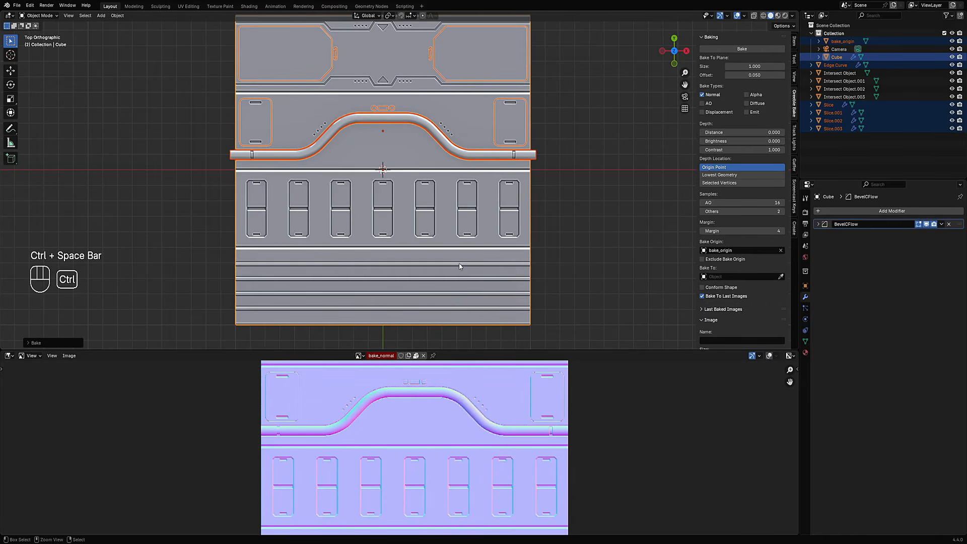
Enable the AO and Displacement bake types in addition to Normal, and save the file
middle_click_drag(431, 158, 426, 174, "shift")
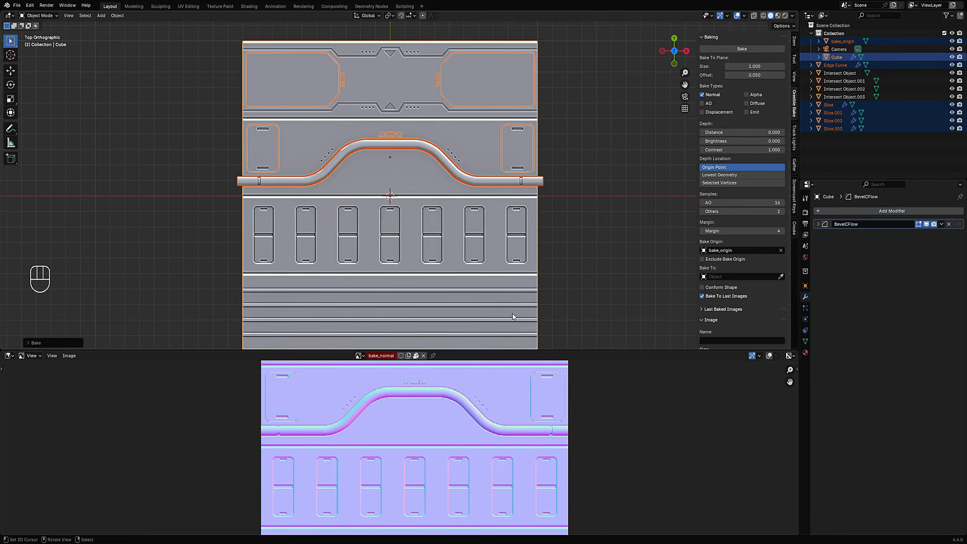
middle_click_drag(512, 317, 521, 295, "shift")
left_click(703, 104)
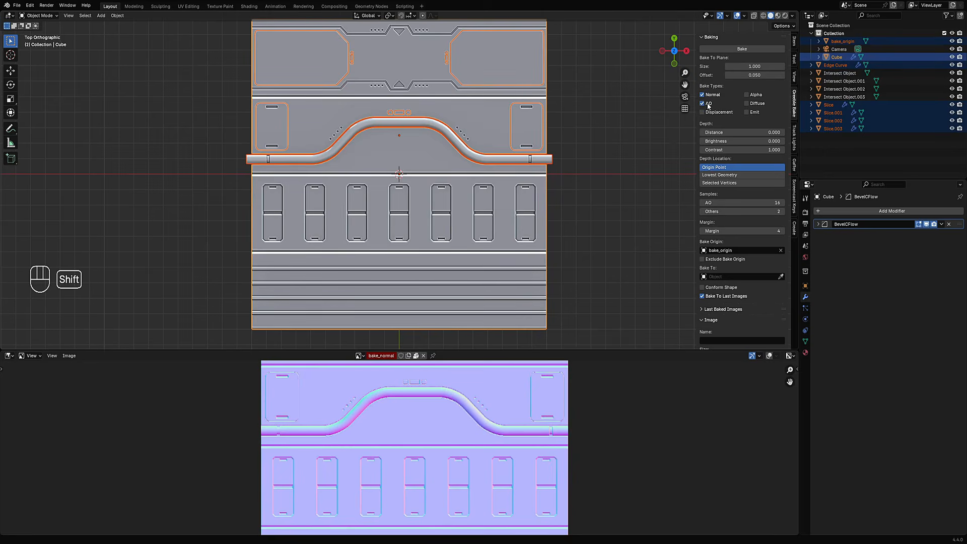
left_click(708, 112)
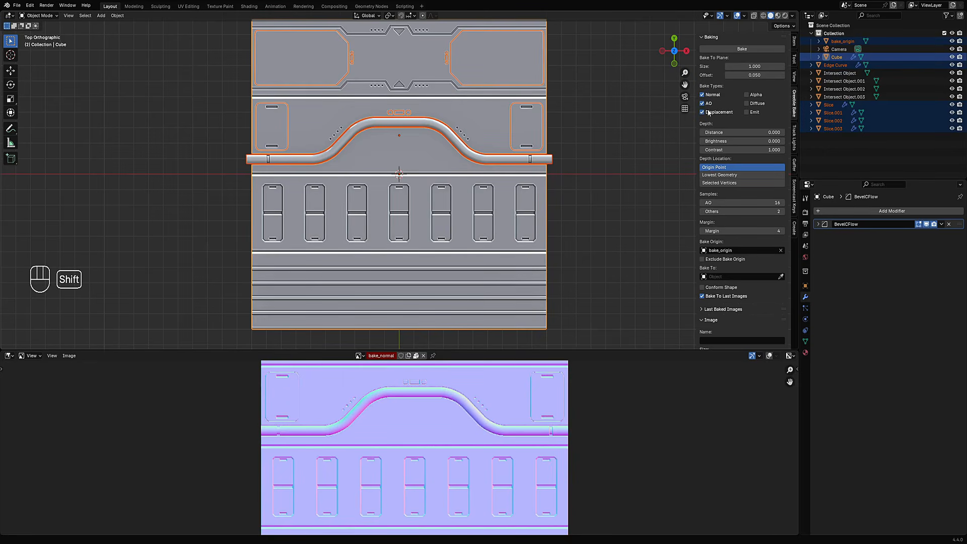
left_click(709, 114)
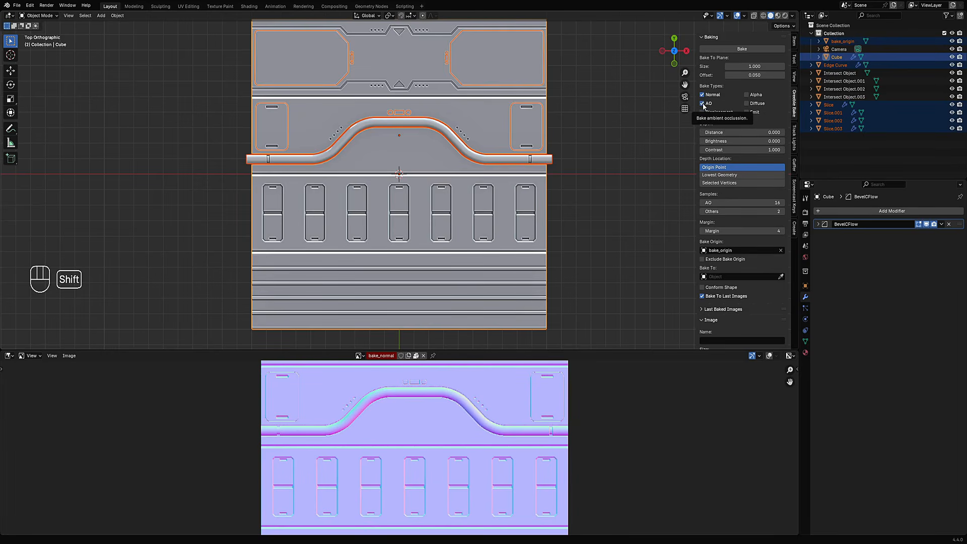
middle_click_drag(549, 215, 550, 218, "shift")
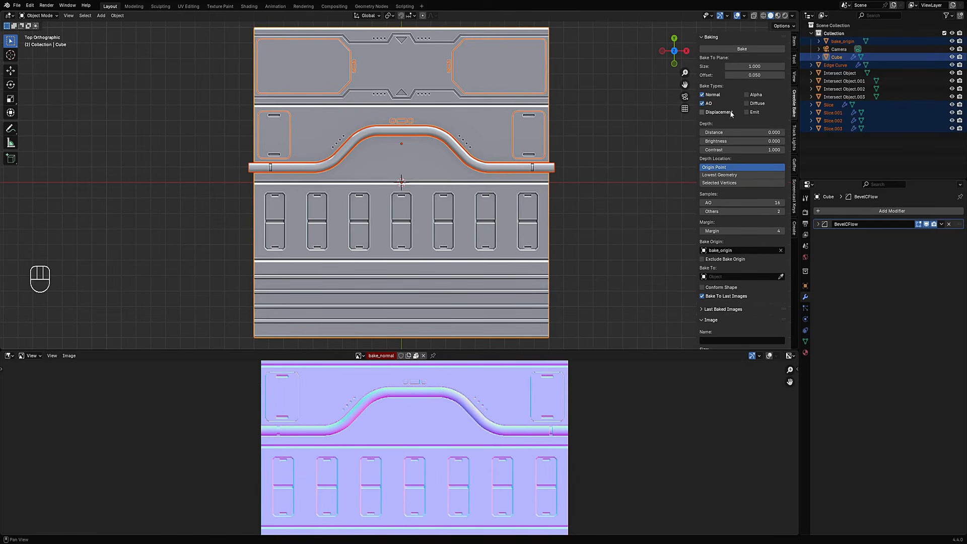
left_click(723, 112)
scroll(463, 247, "down", 1)
mouse_move(433, 259)
middle_mouse_down()
mouse_move(437, 238)
mouse_move(434, 259)
middle_mouse_up()
key("ctrl+s")
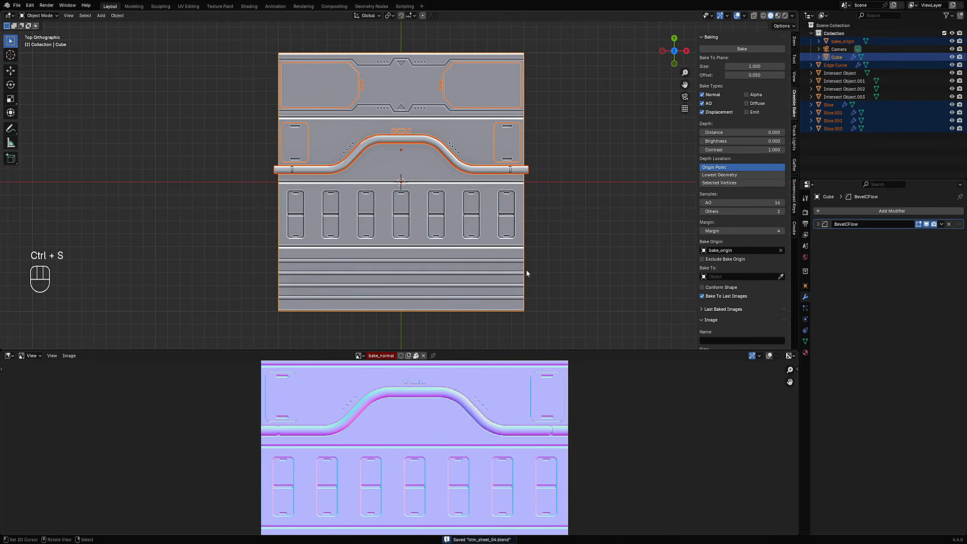
Bake the normal, AO and displacement maps of the trim sheet with bake_origin as the bake origin
scroll(721, 275, "down", 4)
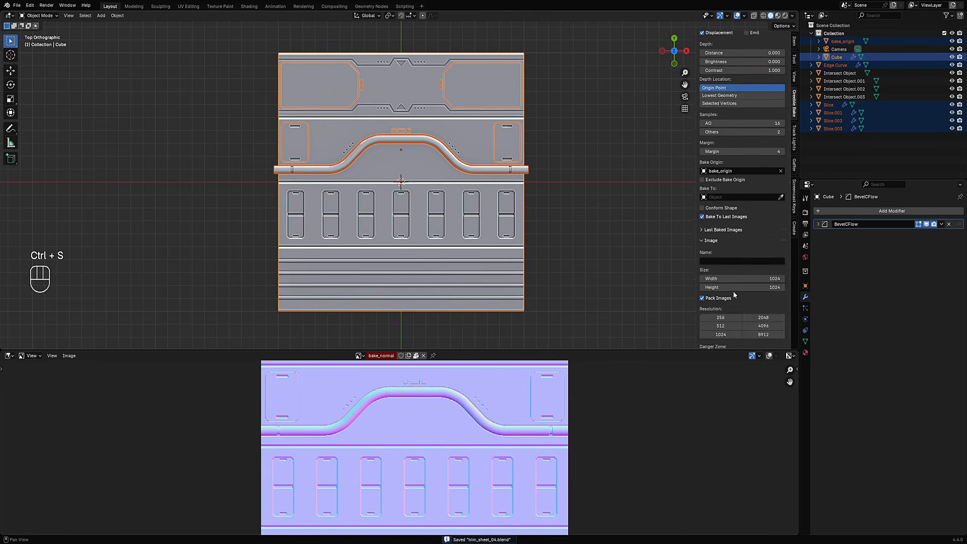
scroll(742, 259, "up", 4)
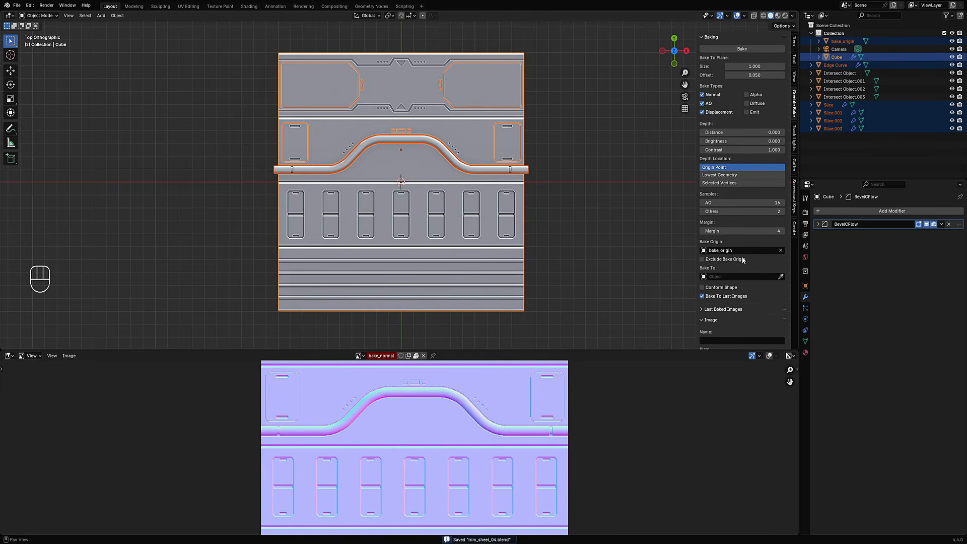
left_click(729, 48)
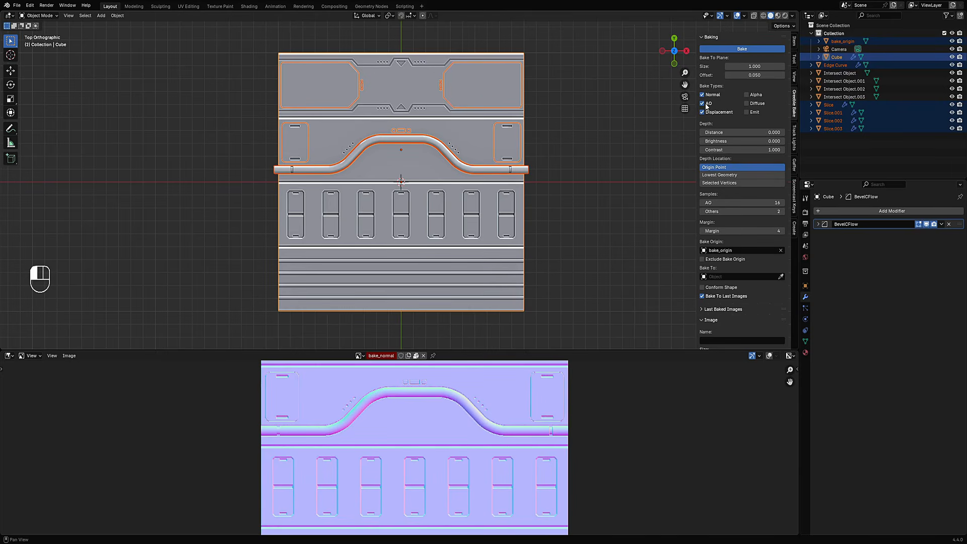
scroll(707, 106, "down", 3)
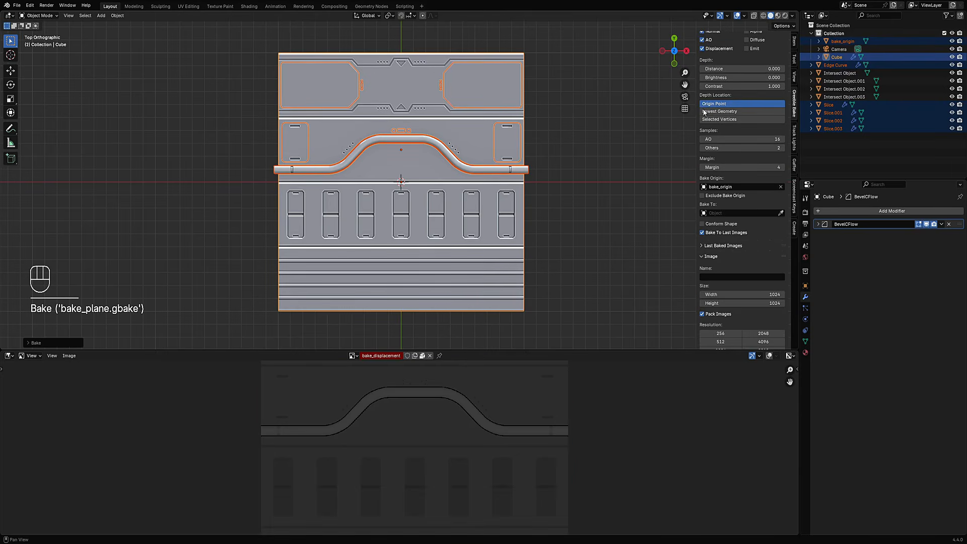
Examine the baked displacement map enlarged, and display the bake_ao and bake_normal images for comparison
key("ctrl+space")
scroll(385, 271, "up", 2)
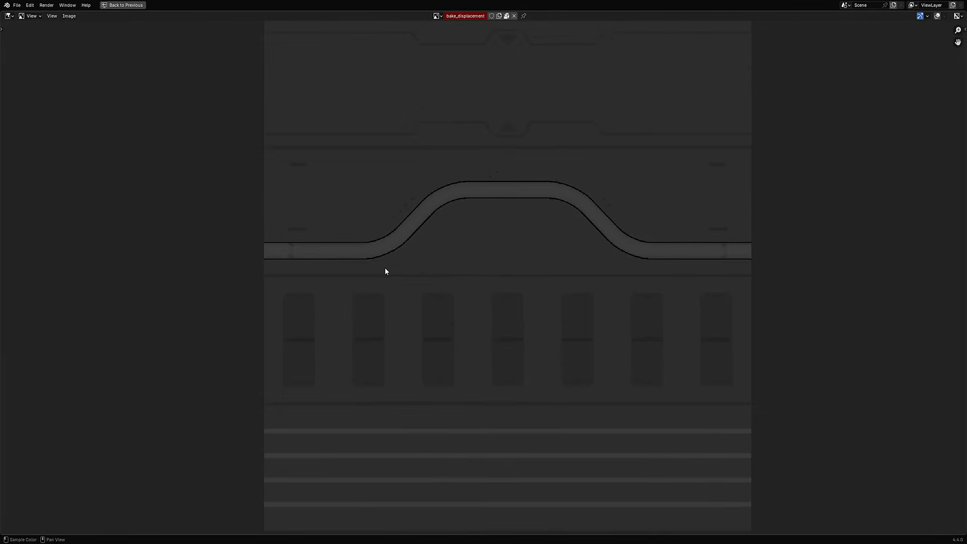
key("ctrl+space")
left_click(351, 356)
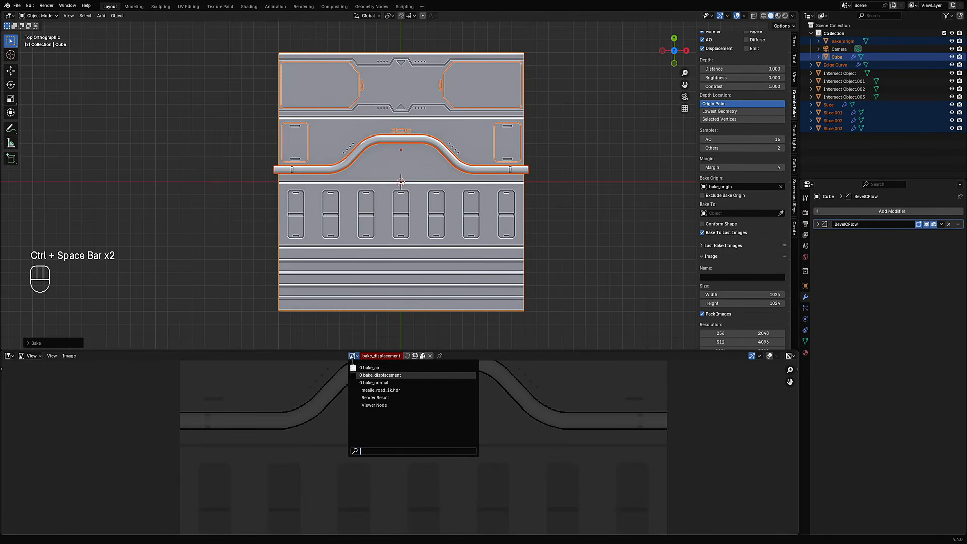
left_click(354, 378)
scroll(352, 384, "up", 2)
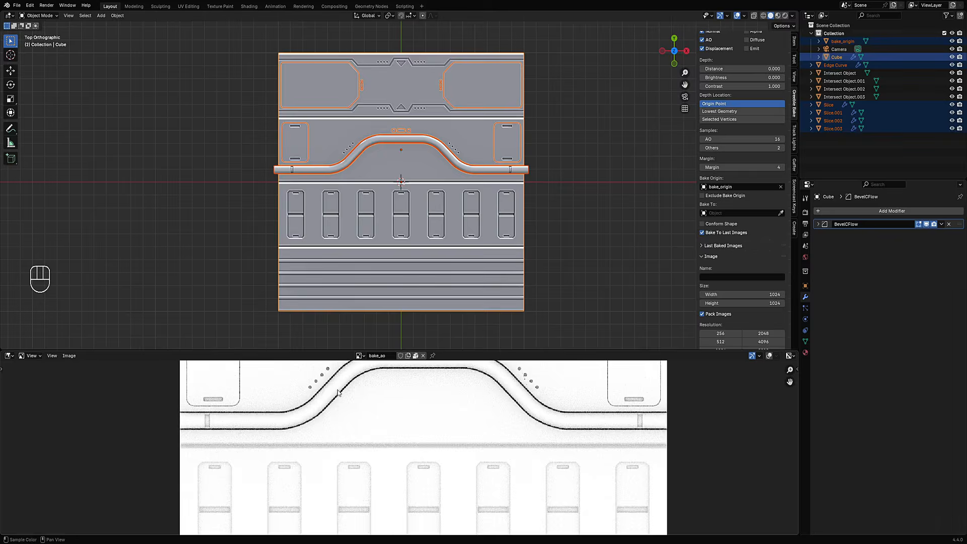
left_click(358, 355)
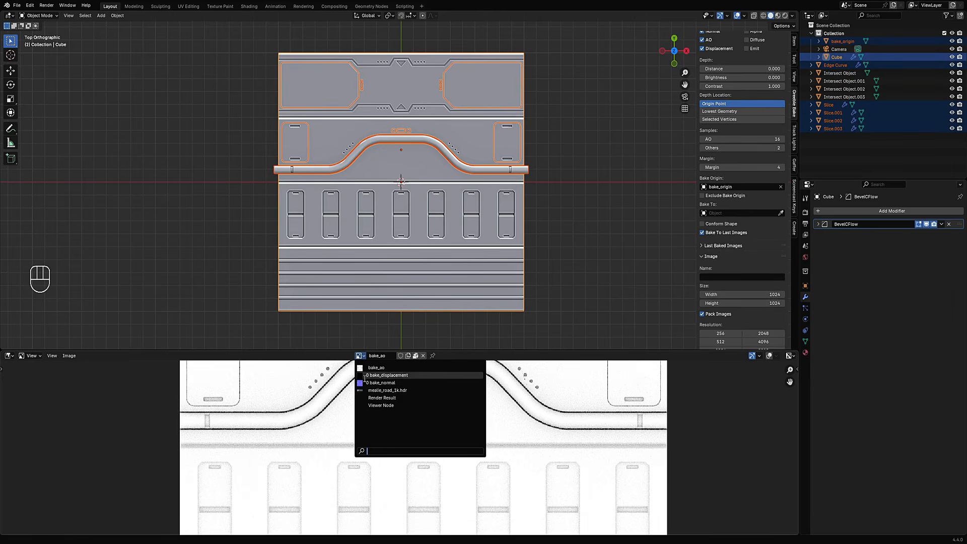
left_click(378, 382)
scroll(385, 402, "down", 5)
scroll(385, 403, "up", 2)
Add a plane mesh and move it clear of the trim sheet, to the panel's right side
scroll(512, 216, "down", 3)
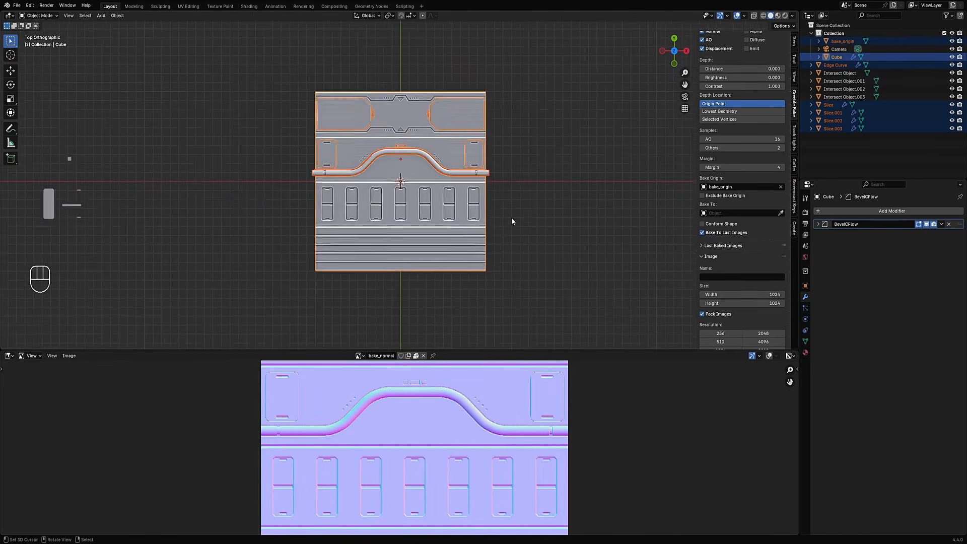
middle_click_drag(511, 216, 386, 231, "shift")
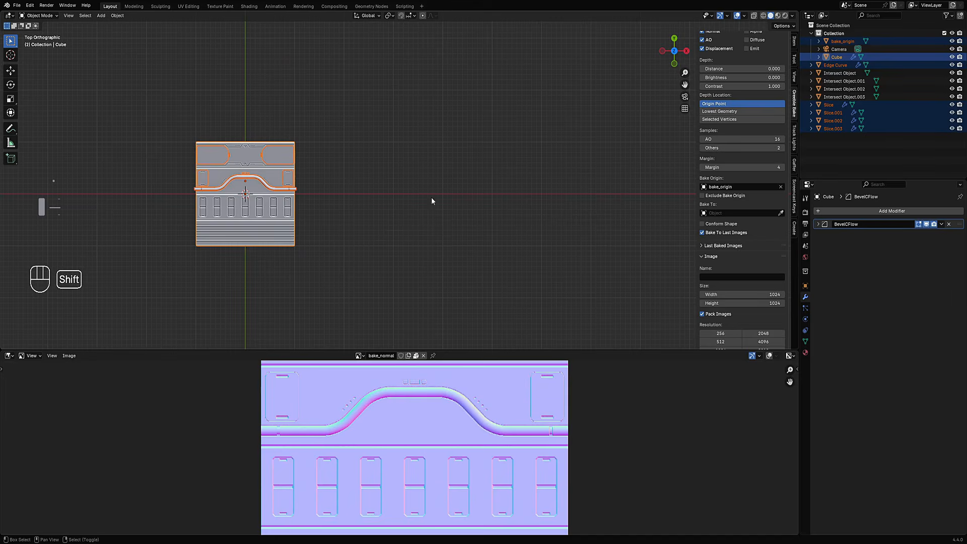
key("shift+a")
mouse_move(432, 196)
left_click(463, 228)
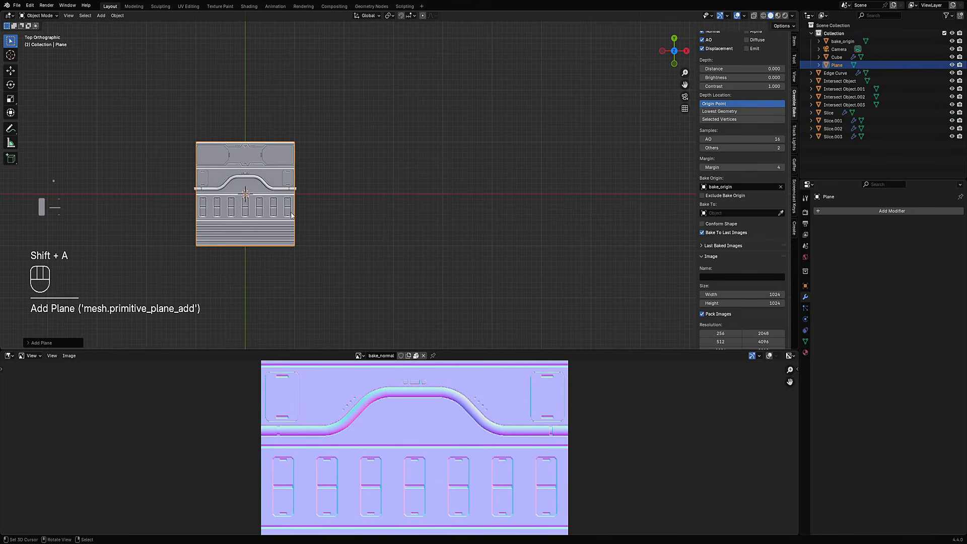
key("g")
left_click(676, 229)
Create a new material for the plane in a maximized Shader Editor and save the file
left_click(9, 356)
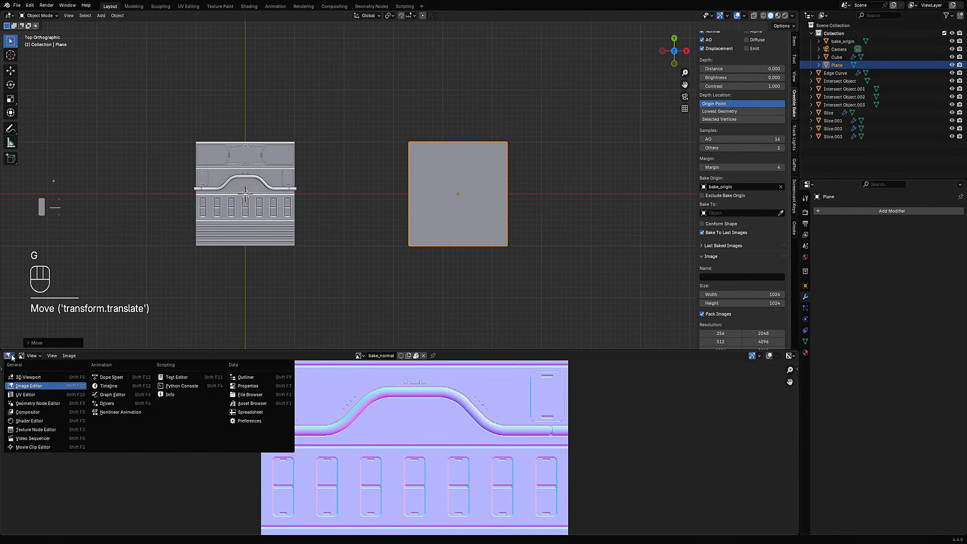
left_click(20, 421)
left_click(408, 355)
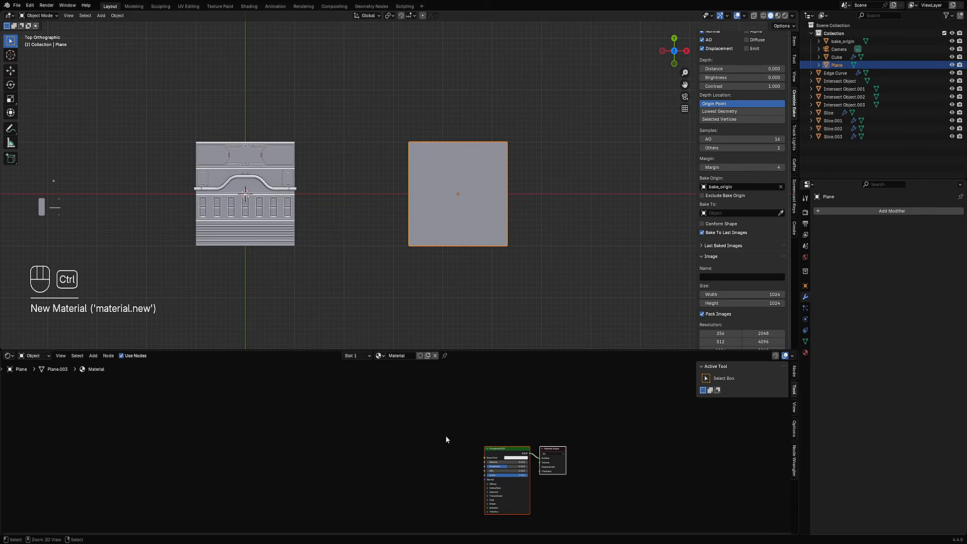
key("ctrl+space")
scroll(550, 268, "up", 2)
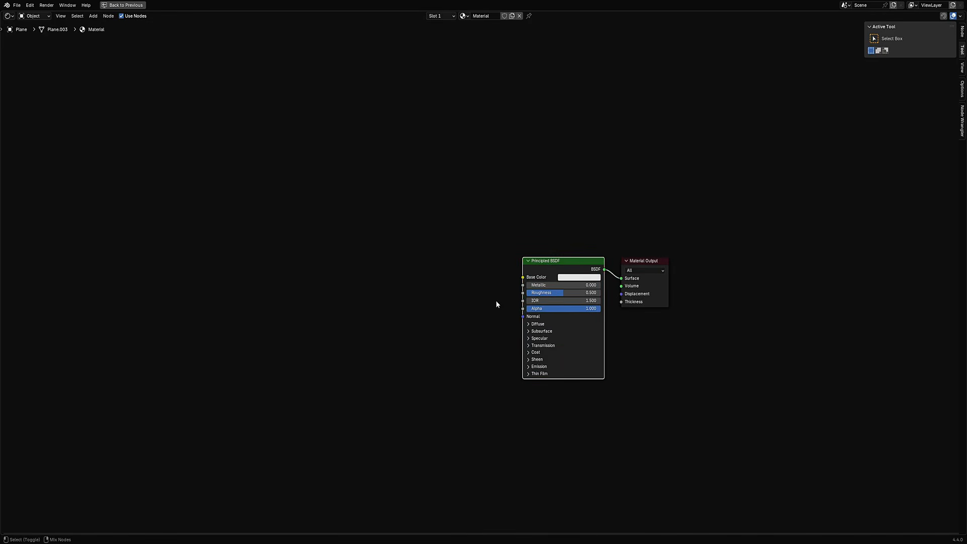
key("ctrl+s")
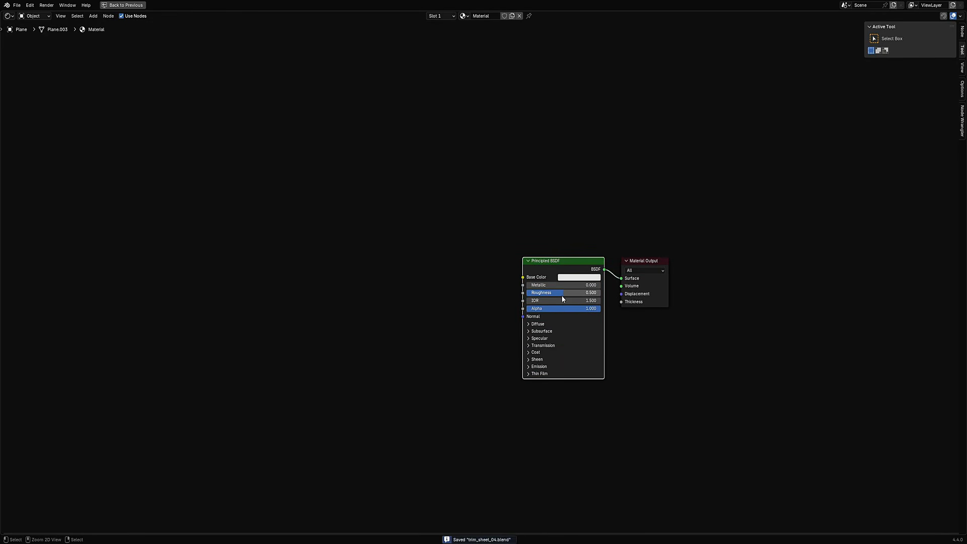
Add a texture setup with mapping to the Principled BSDF, assign bake_ao to its image texture, and move the new nodes away from the shader
key("ctrl+t")
middle_click_drag(436, 306, 496, 322)
scroll(496, 322, "up", 6)
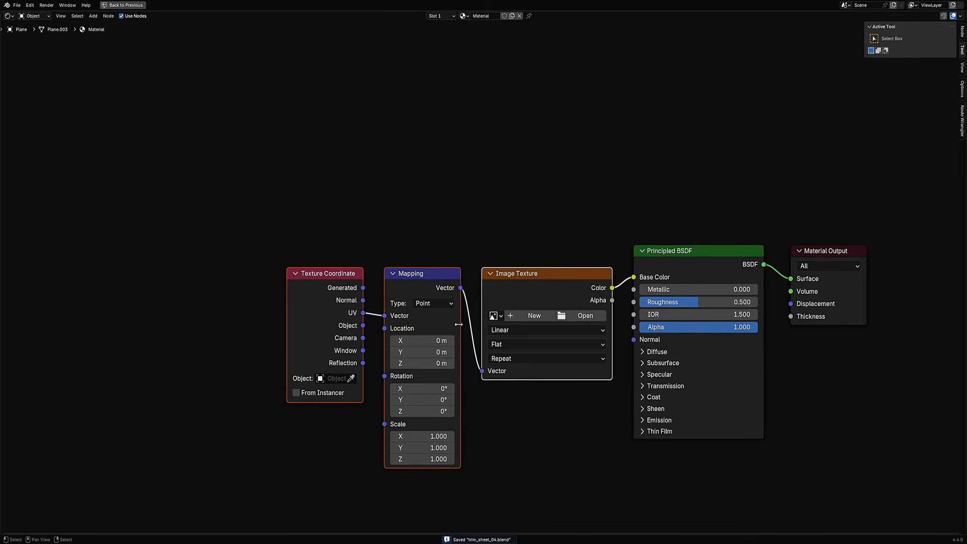
left_click(493, 316)
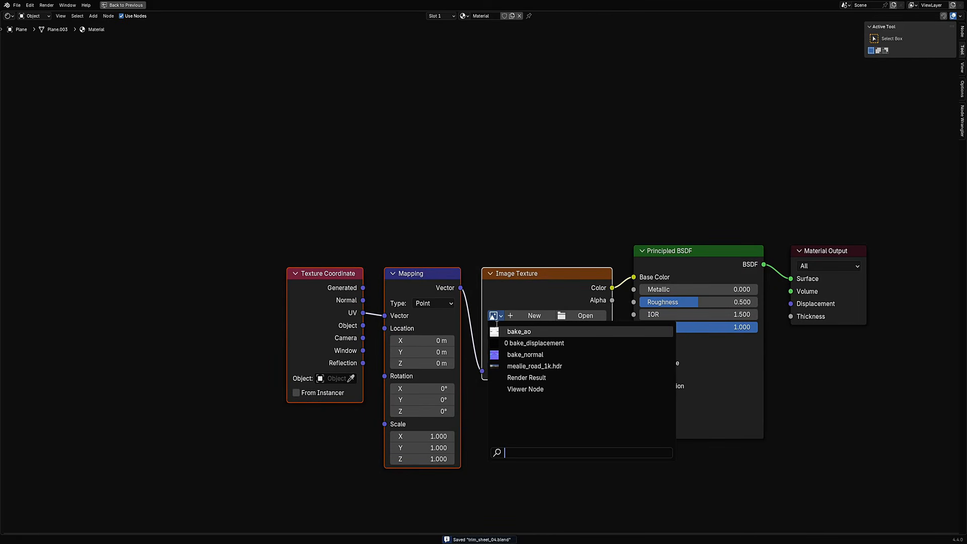
left_click(519, 332)
scroll(483, 327, "down", 2)
left_click_drag(365, 308, 252, 232)
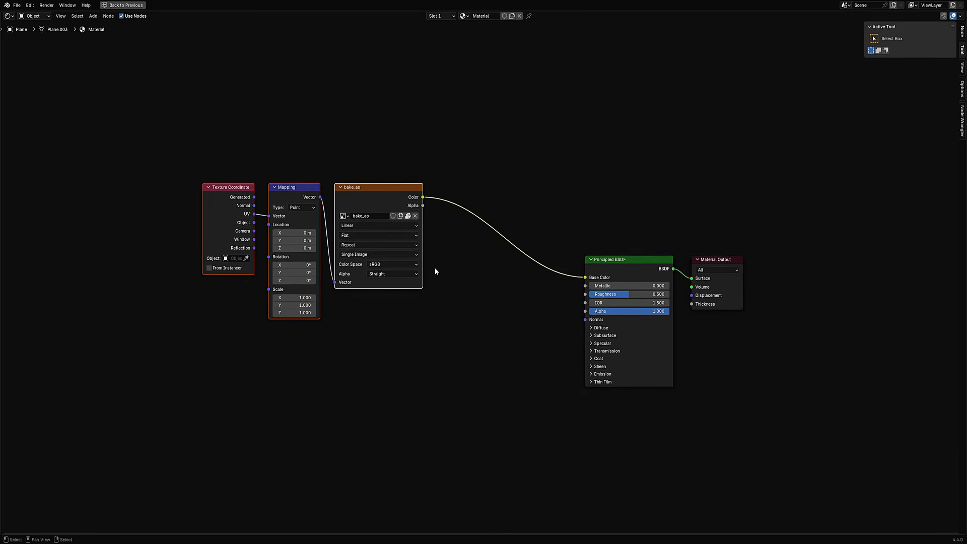
key("shift+a")
mouse_move(447, 253)
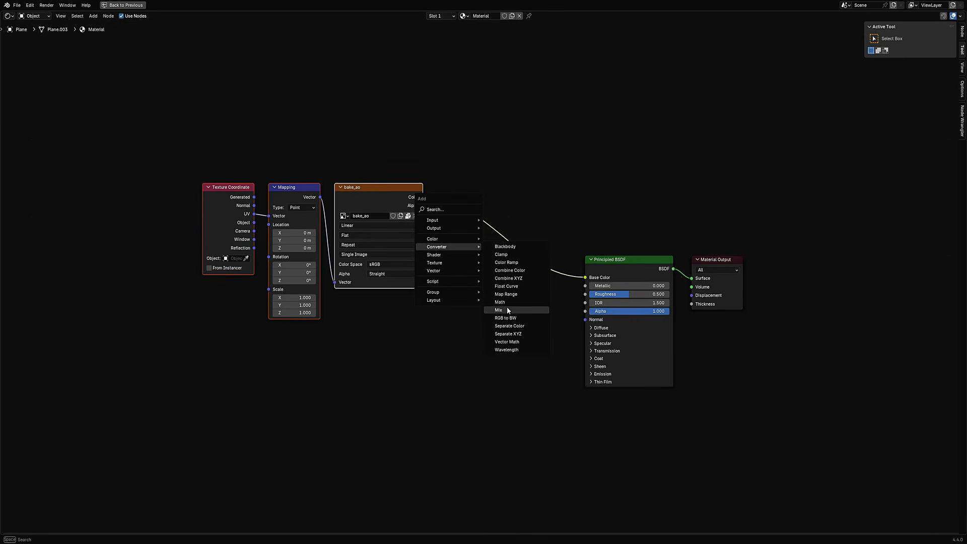
left_click(507, 309)
left_click(499, 204)
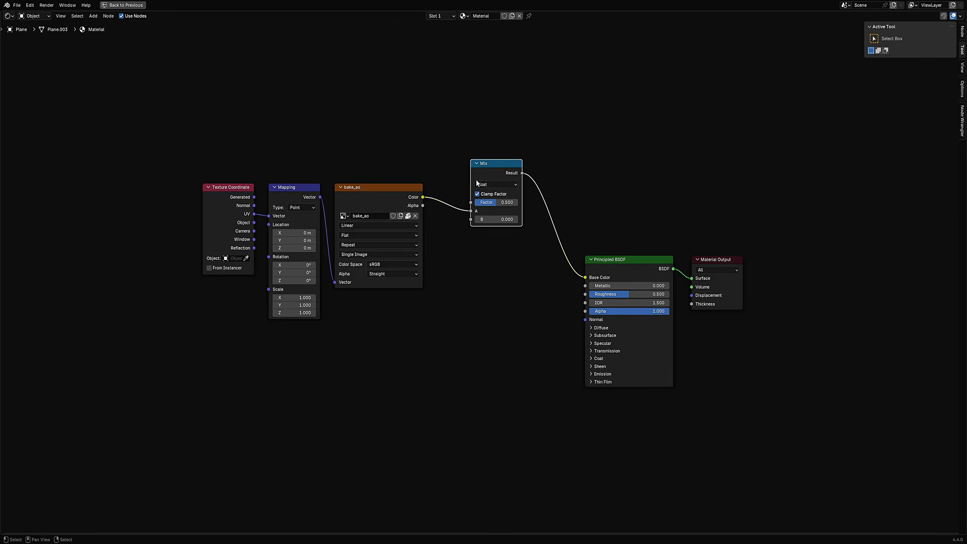
key("ctrl+z")
Insert a Mix Color node between bake_ao and Base Color, with the bake_ao color feeding input B
key("shift+a")
mouse_move(475, 168)
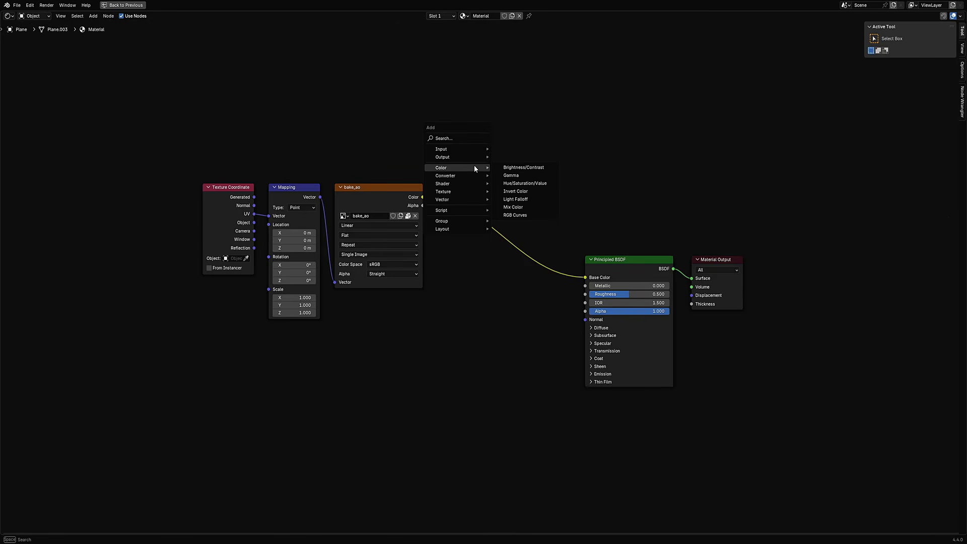
left_click(525, 207)
left_click(479, 209)
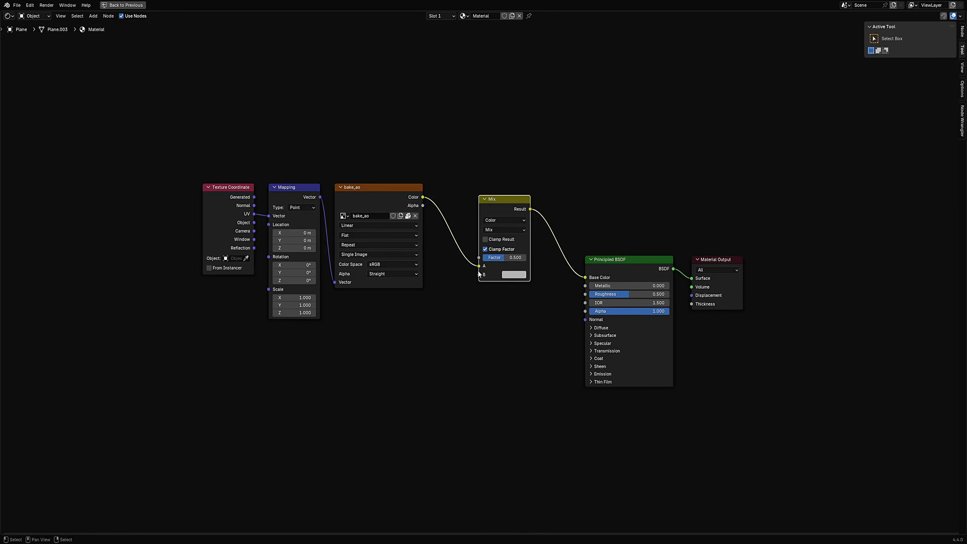
left_click_drag(479, 266, 479, 275)
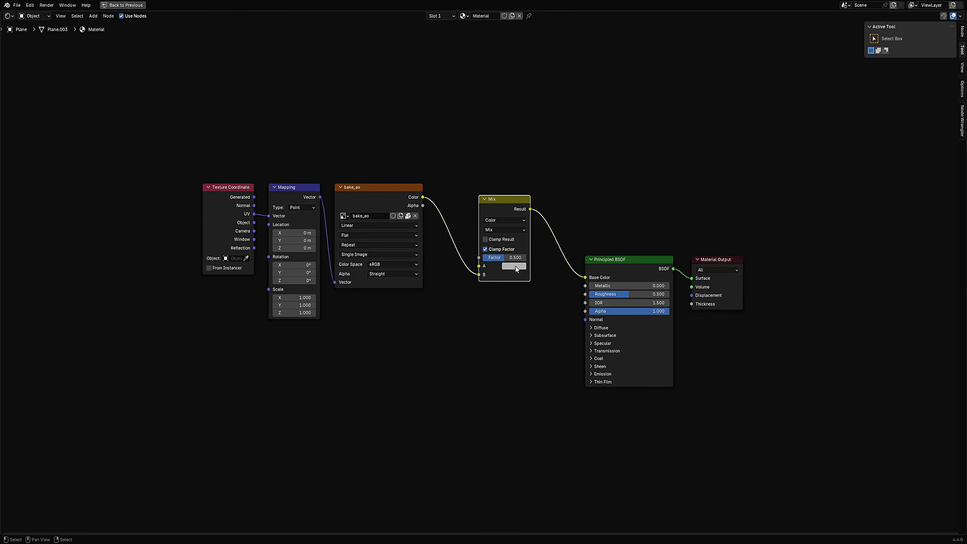
Set the Mix node's blending mode to Multiply with a factor of 1.000
left_click(518, 230)
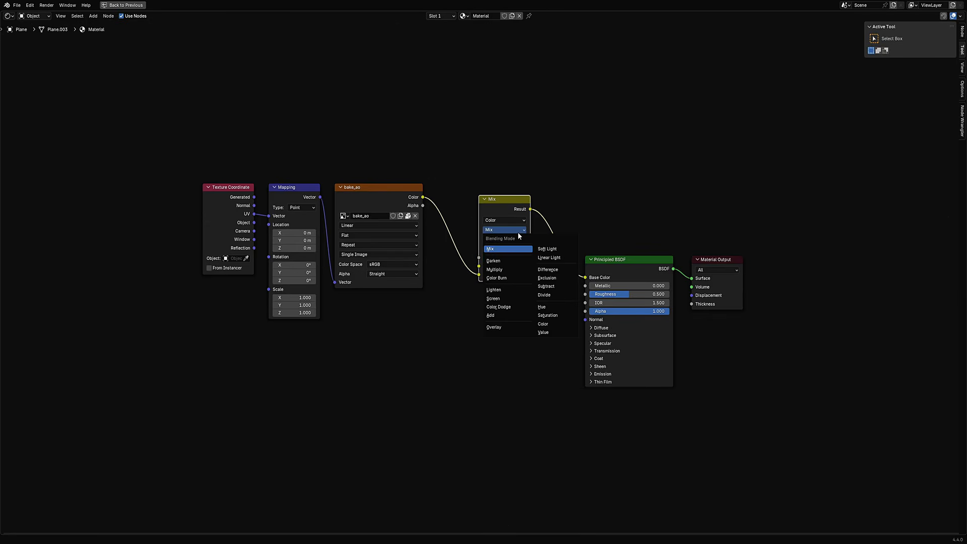
left_click(495, 269)
scroll(515, 268, "down", 2)
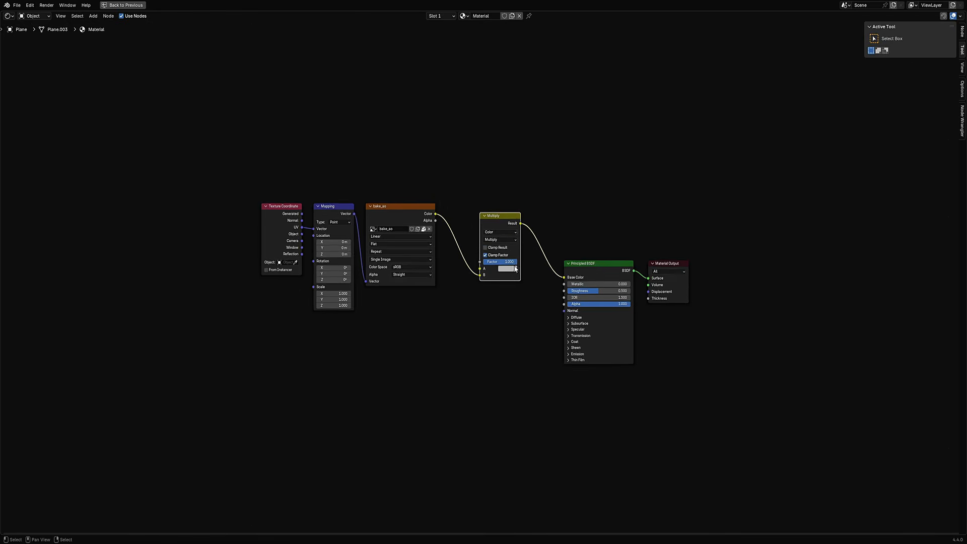
scroll(332, 224, "up", 1)
Duplicate the bake_ao image texture node below the original and connect the Mapping vector to the copy
middle_click_drag(332, 223, 315, 197)
left_click(374, 185)
key("shift+d")
left_click(394, 318)
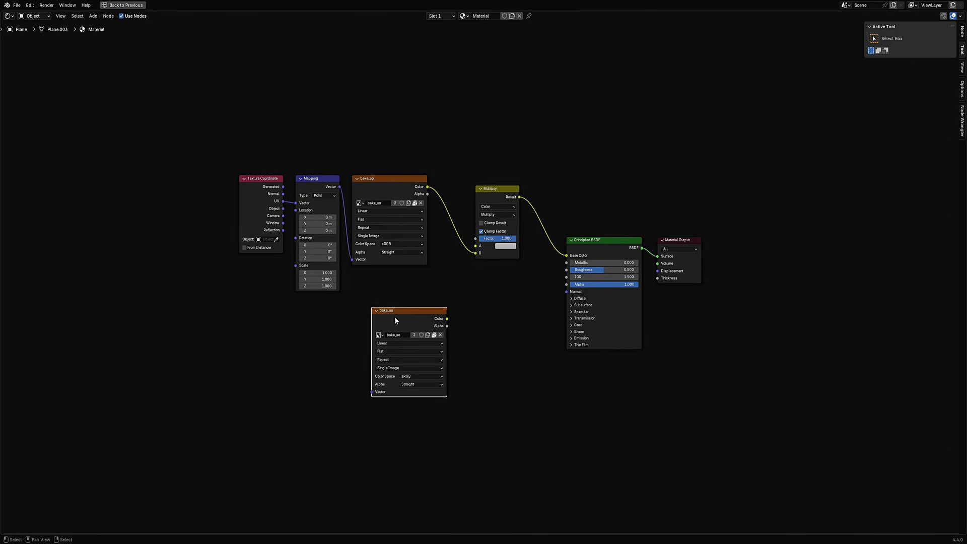
left_click_drag(339, 187, 371, 391)
key("Home")
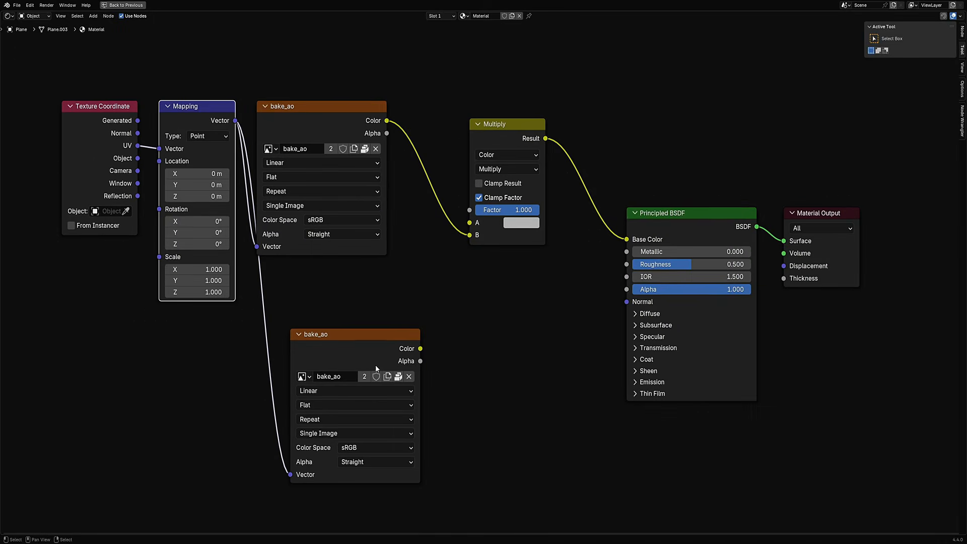
Assign the bake_normal image to the duplicated texture node and connect its color to the Principled BSDF's Normal input
left_click(295, 377)
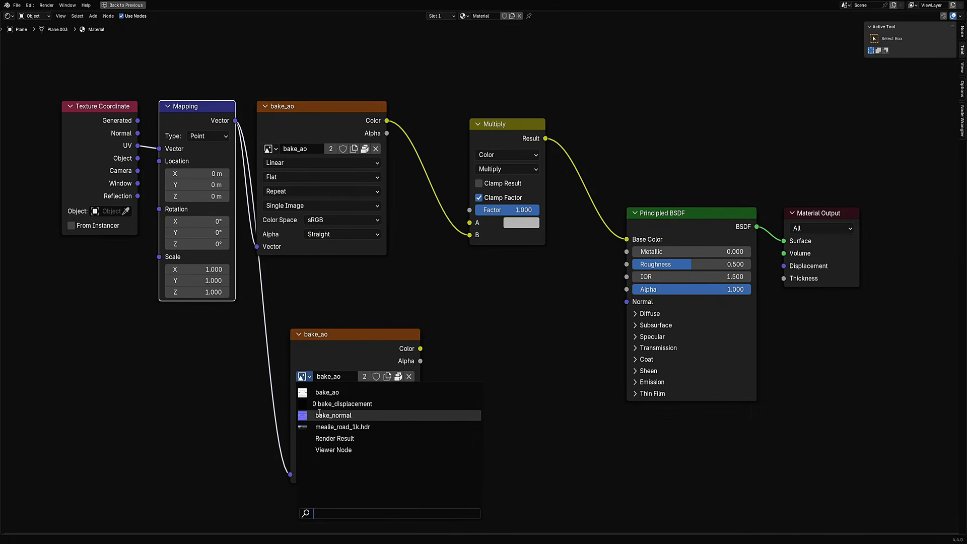
left_click(335, 414)
left_click_drag(394, 368, 627, 301)
Insert a Normal Map node between the bake_normal texture and the Principled BSDF's Normal input
key("shift+a")
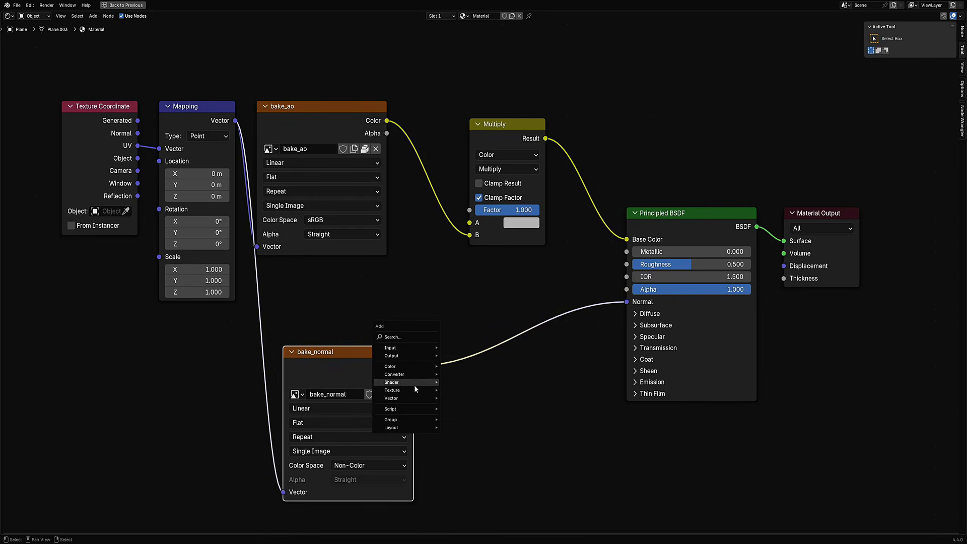
mouse_move(413, 398)
left_click(468, 431)
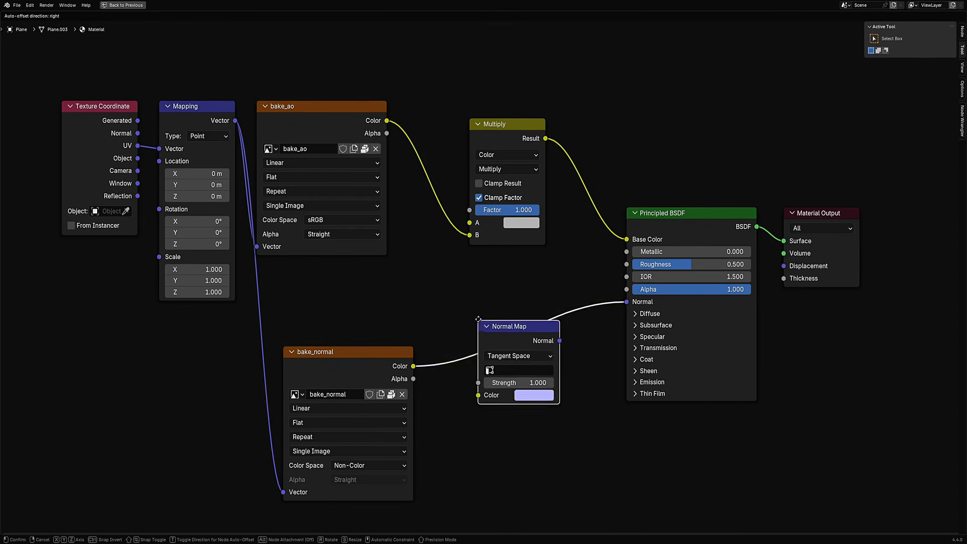
left_click(496, 323)
Duplicate the bake_normal texture node below itself, assign the bake_displacement image to the copy and connect the Mapping vector to it
scroll(440, 297, "down", 2)
left_click_drag(432, 253, 414, 200)
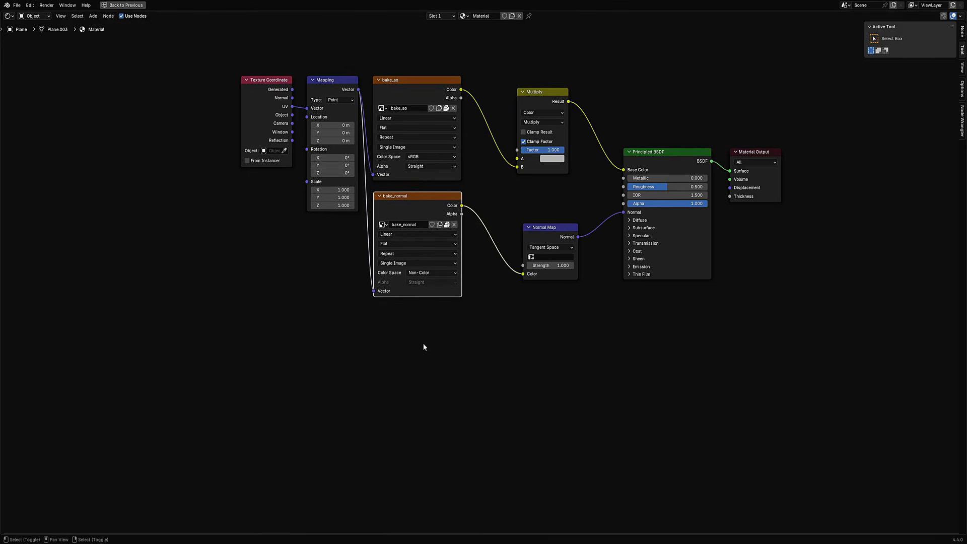
key("shift+d")
left_click(397, 379)
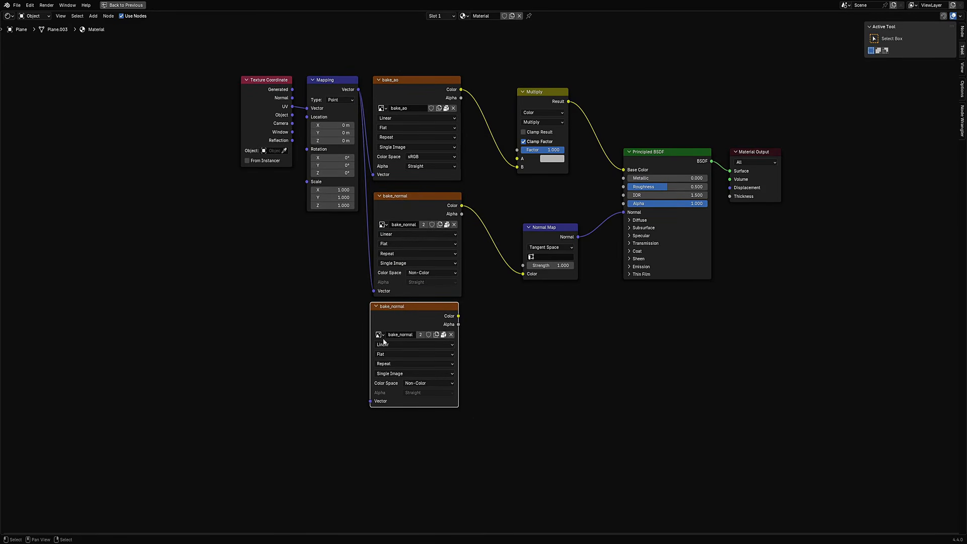
left_click(380, 334)
left_click(400, 355)
left_click_drag(357, 90, 360, 407)
key("Home")
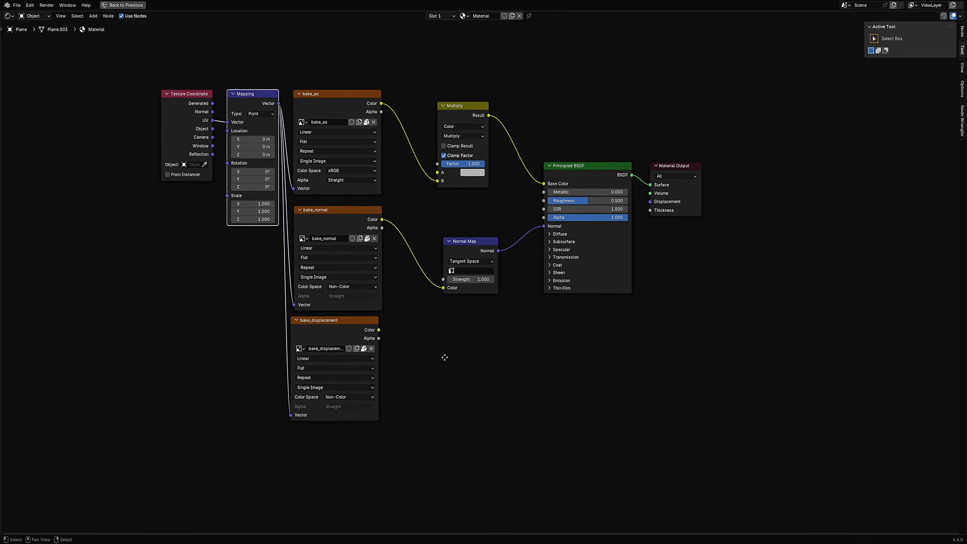
key("shift+a")
mouse_move(443, 355)
key("Escape")
Connect bake_displacement's color to the Material Output's Displacement through a new Displacement node, feeding the node's Height input
left_click_drag(378, 330, 660, 206)
key("Home")
key("shift+a")
mouse_move(497, 325)
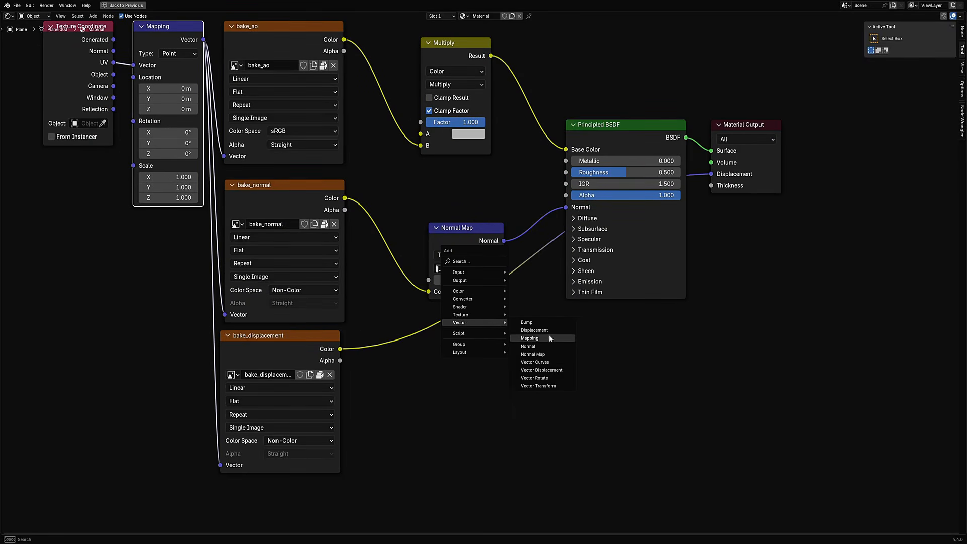
left_click(534, 331)
left_click(411, 339)
left_click_drag(413, 400, 404, 364)
Set the Displacement node's Scale to 0.000 and restore the full workspace layout
left_click(448, 388)
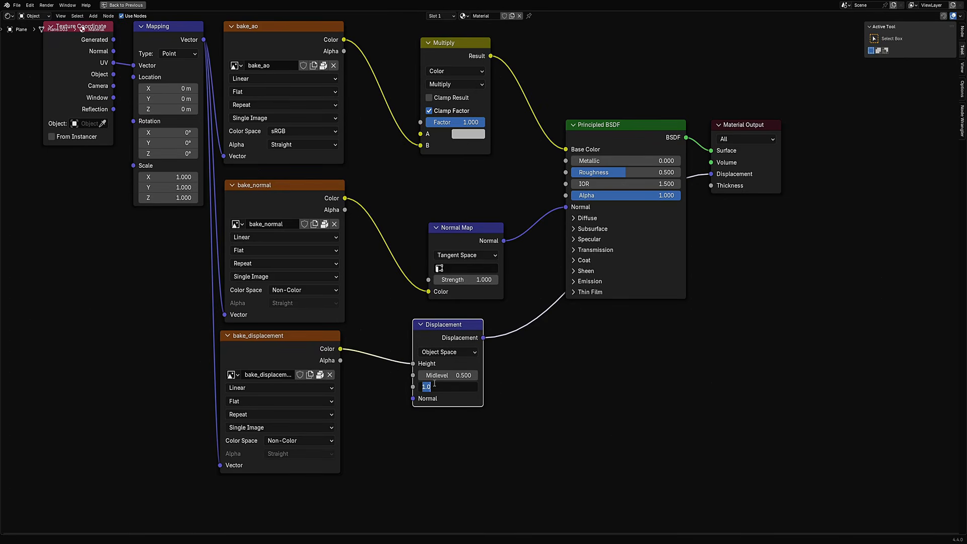
key("Return")
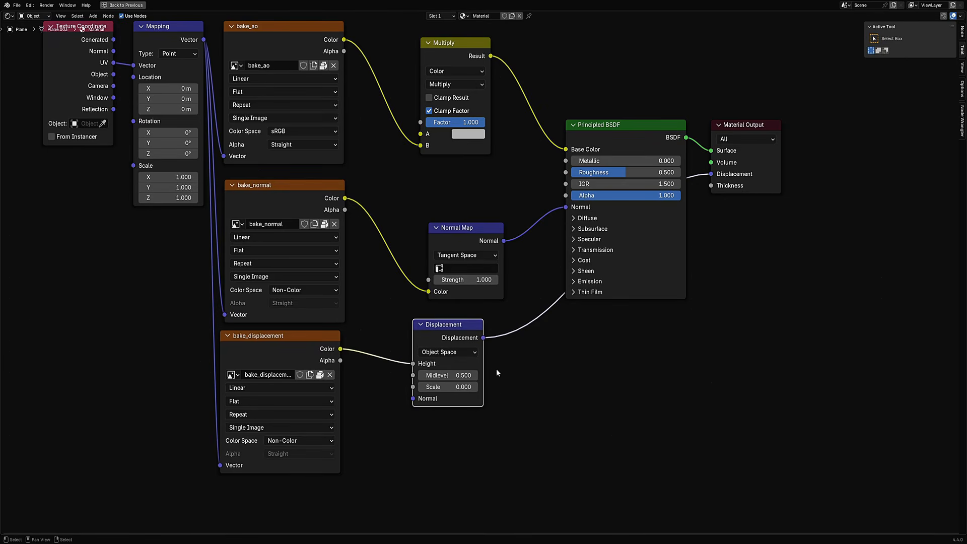
key("ctrl+space")
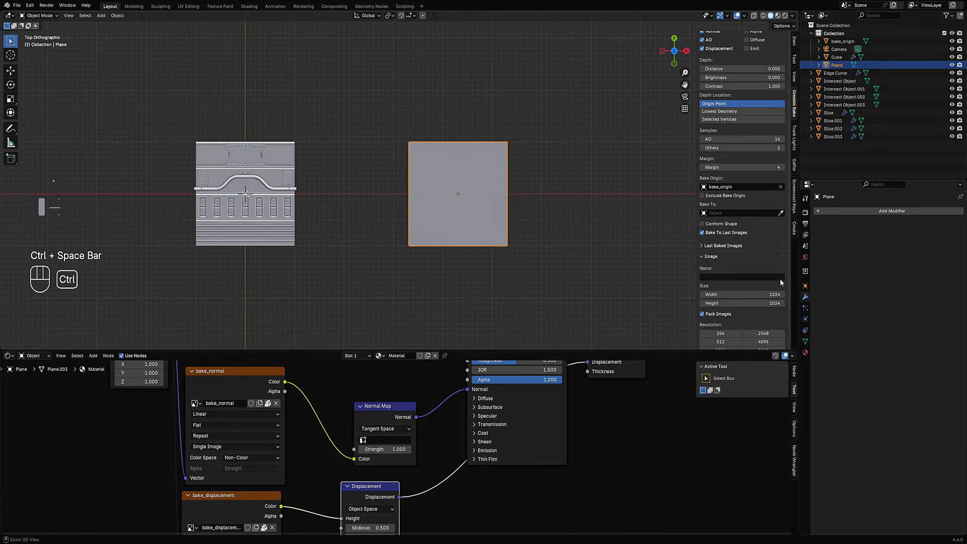
Set the material's surface displacement method to Displacement Only
left_click(805, 355)
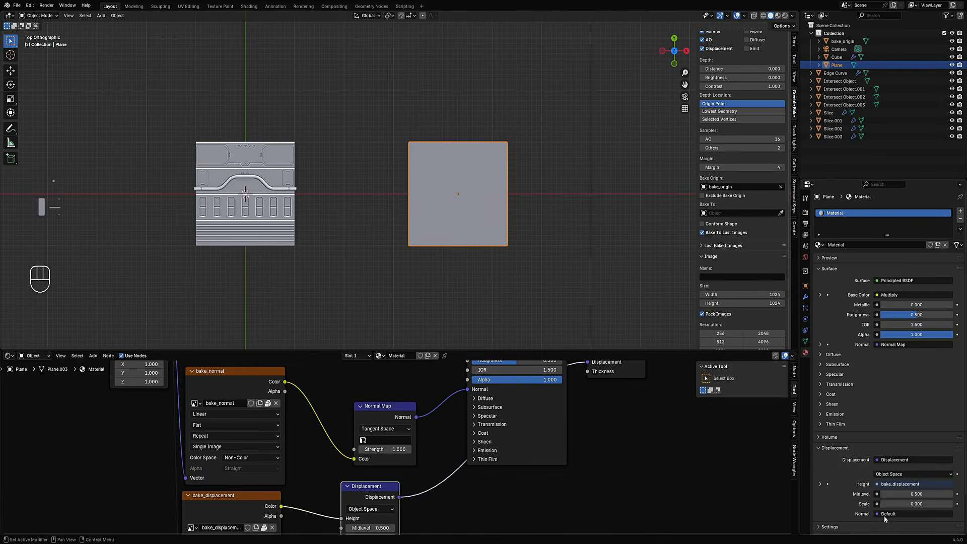
left_click(863, 488)
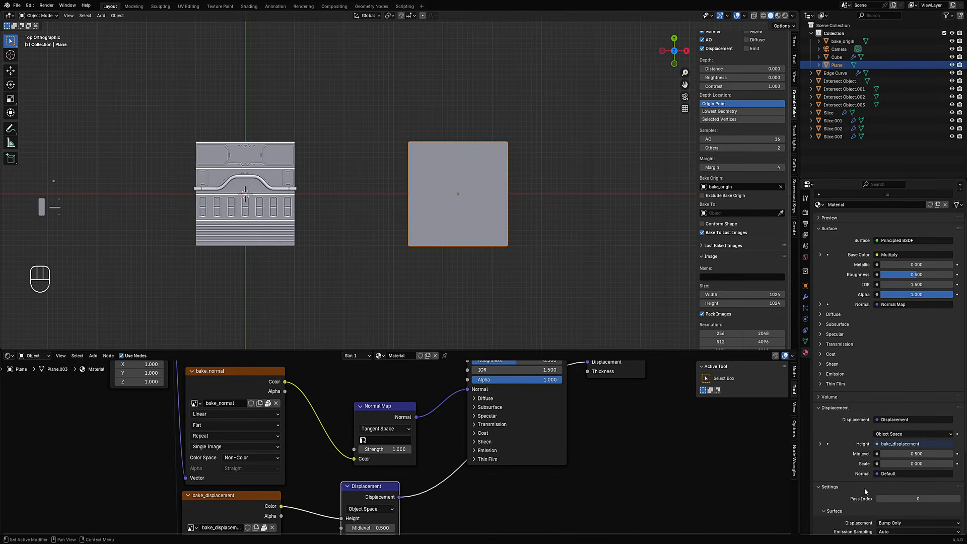
scroll(886, 468, "down", 5)
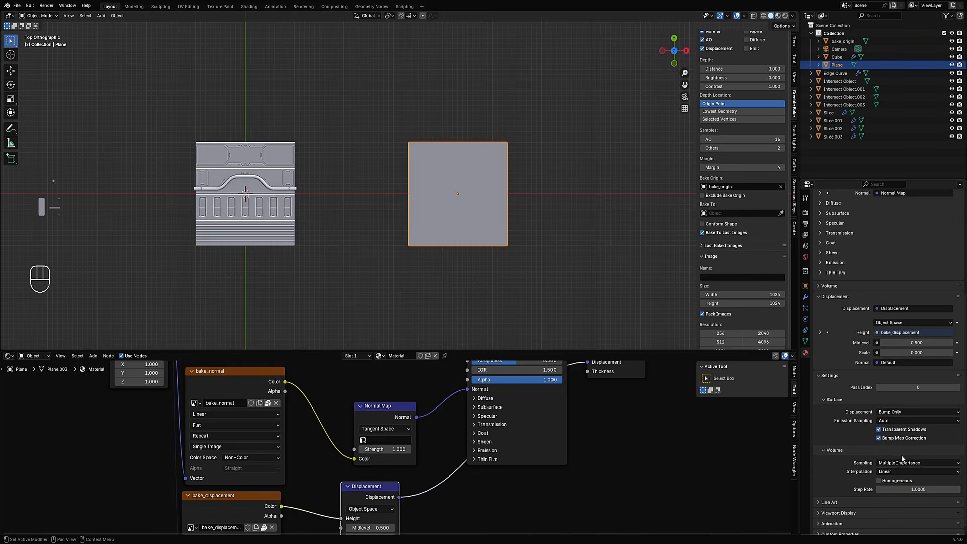
left_click(896, 412)
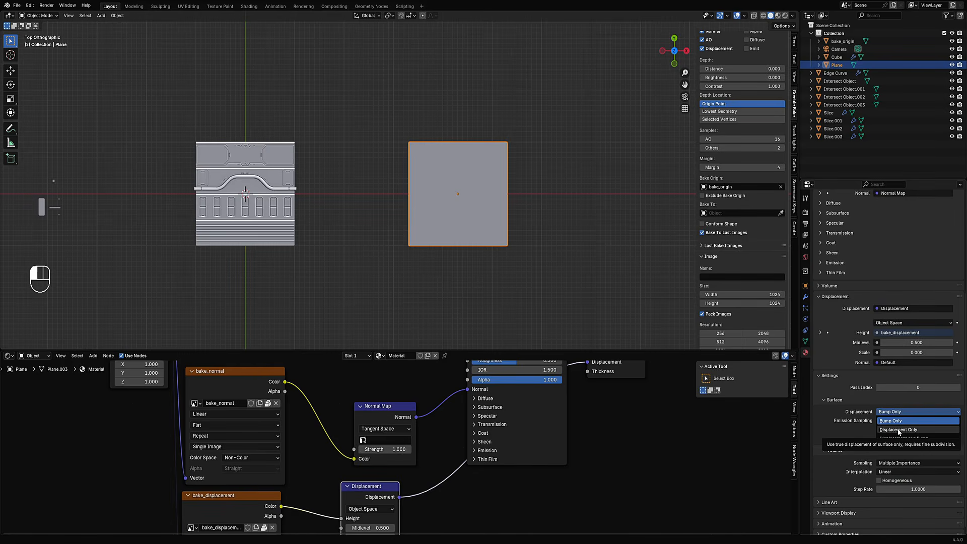
left_click(899, 430)
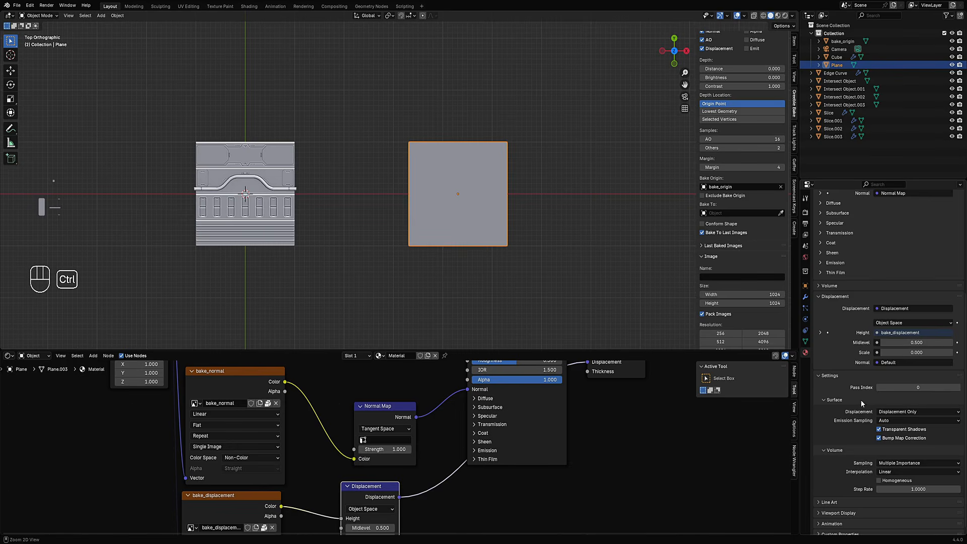
Maximize the 3D viewport, hide every object except the textured plane and switch to rendered shading
key("ctrl+space")
scroll(560, 226, "down", 6, "ctrl")
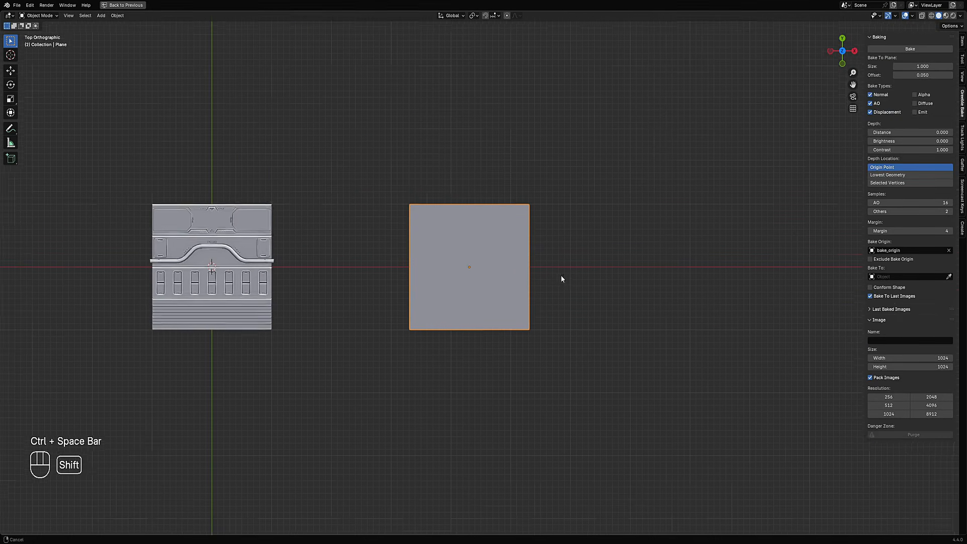
left_click(400, 276)
key("shift+h")
key("z")
left_click(527, 238)
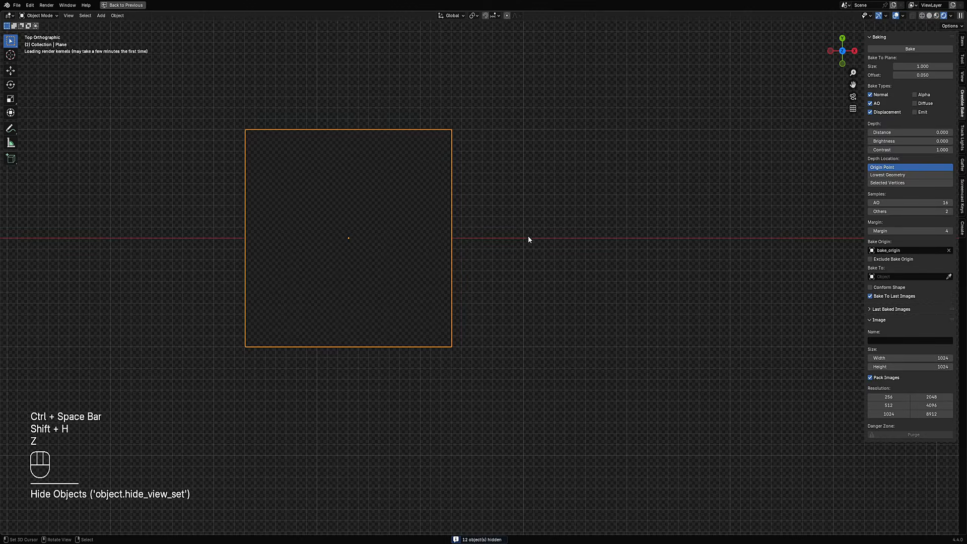
Examine the baked trim sheet details on the rendered plane from several angles
mouse_move(517, 238)
middle_mouse_down()
mouse_move(430, 250)
mouse_move(437, 235)
middle_mouse_up()
middle_click_drag(437, 236, 530, 235, "shift")
scroll(546, 206, "up", 4)
scroll(527, 232, "down", 4)
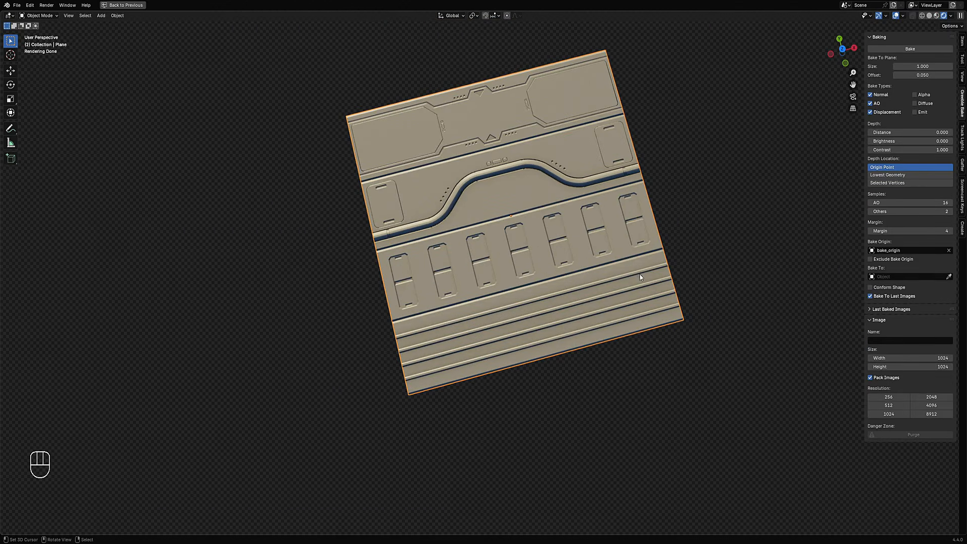
middle_click_drag(642, 276, 680, 239)
scroll(627, 259, "up", 1)
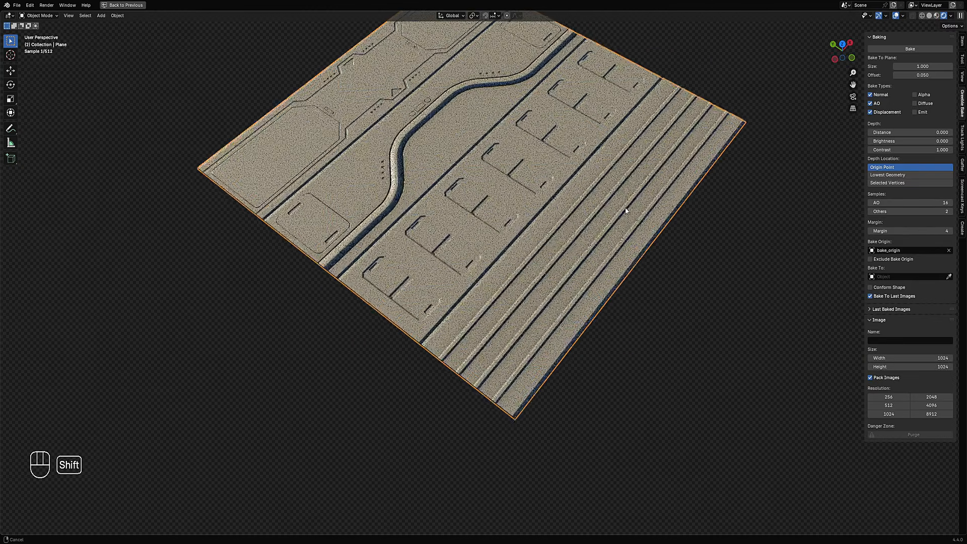
middle_click_drag(628, 212, 624, 299, "shift")
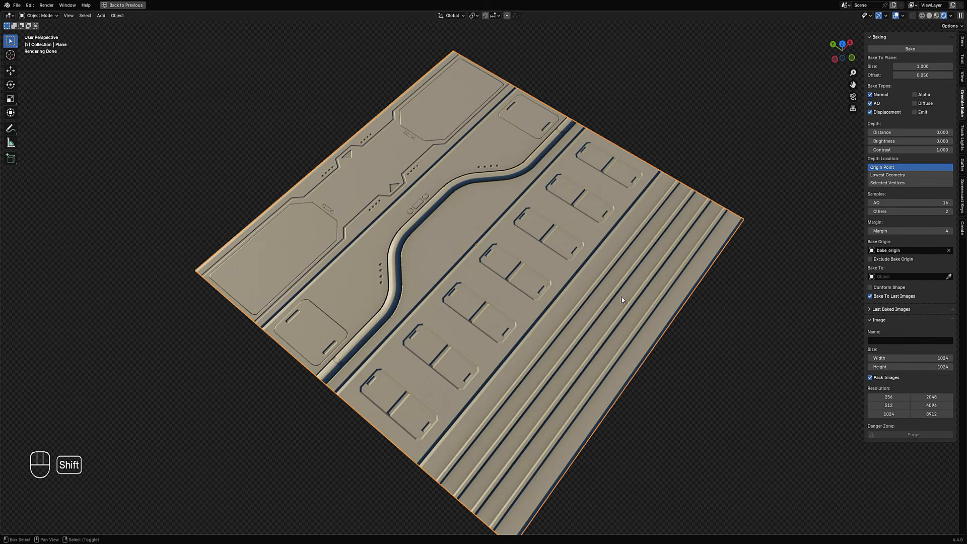
middle_click_drag(515, 342, 594, 321)
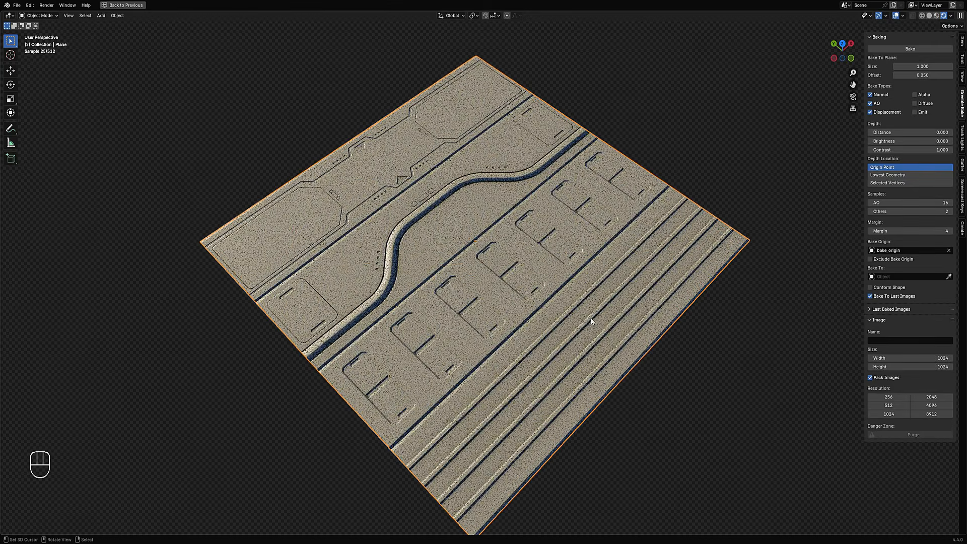
Switch the plane to Edit Mode in solid shading, restore the workspace layout and save the file
key("KP_7")
key("z")
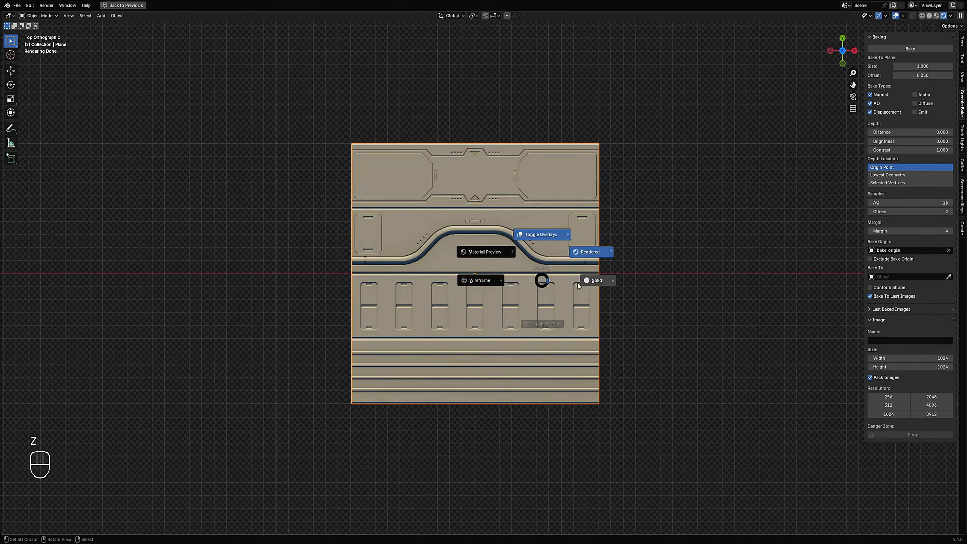
left_click(543, 275)
key("Tab")
middle_click_drag(538, 276, 453, 284)
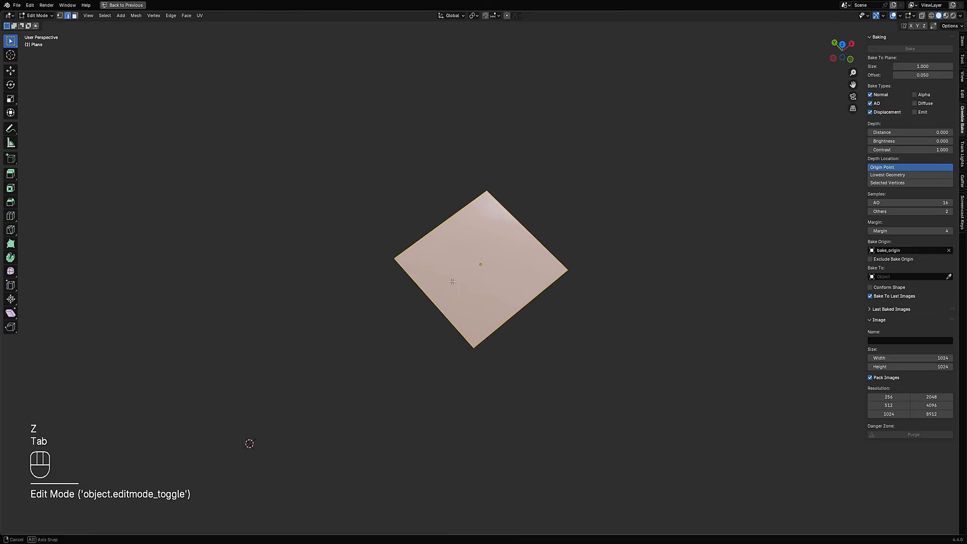
key("ctrl+space")
key("ctrl+s")
Select one edge of the plane and move it along the Y axis to make the plane narrower
middle_click_drag(423, 221, 519, 317, "shift")
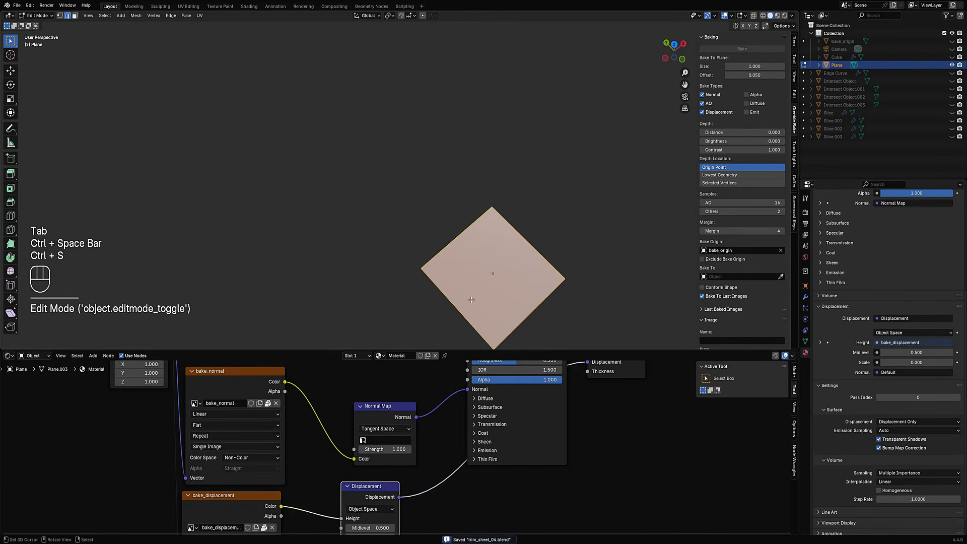
key("2")
left_click(455, 308)
middle_click_drag(462, 292, 554, 227)
key("g")
middle_click(498, 224)
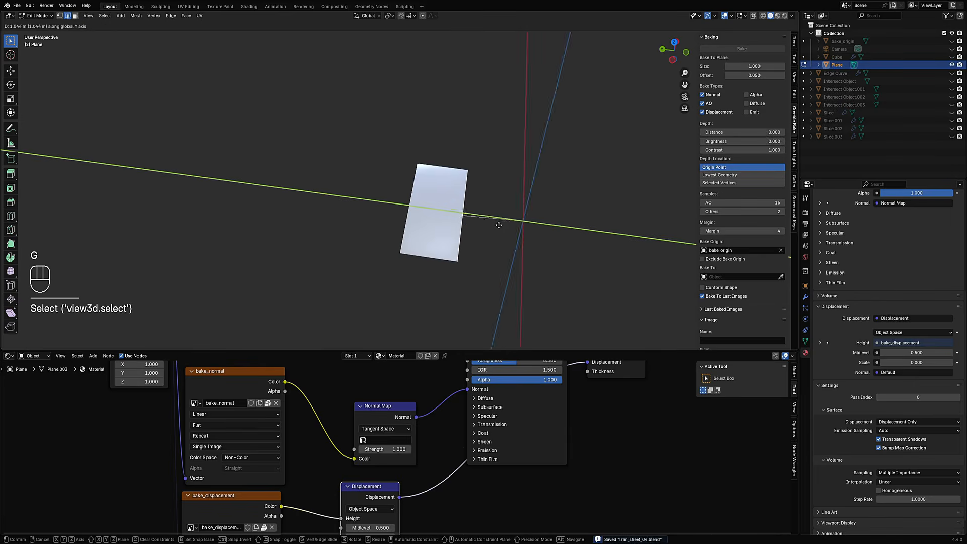
left_click(483, 220)
Extrude the plane's opposite edge diagonally upward, then extrude it again straight up to form a bent wall panel
left_click(411, 200)
middle_click_drag(412, 200, 467, 195)
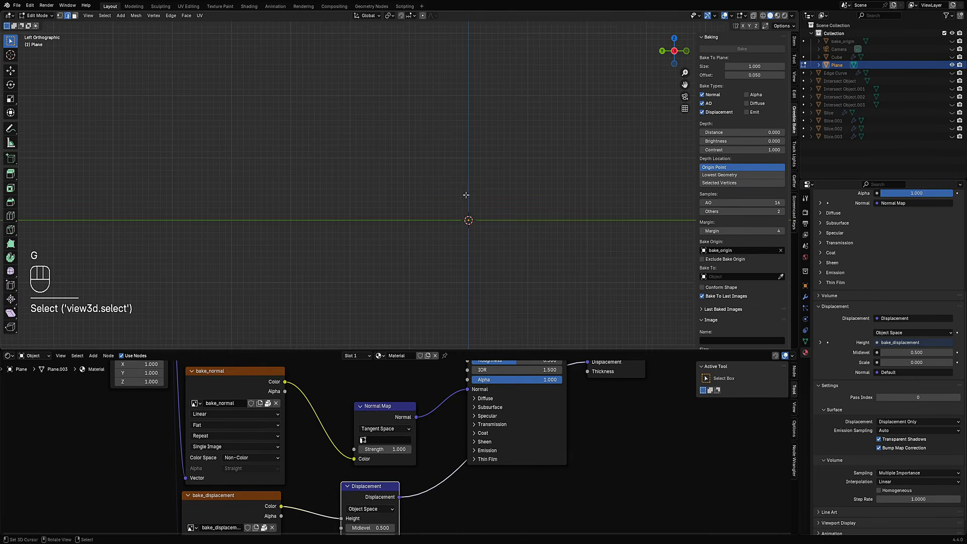
key("shift+z")
middle_click_drag(444, 239, 449, 250, "shift")
key("e")
left_click(425, 224)
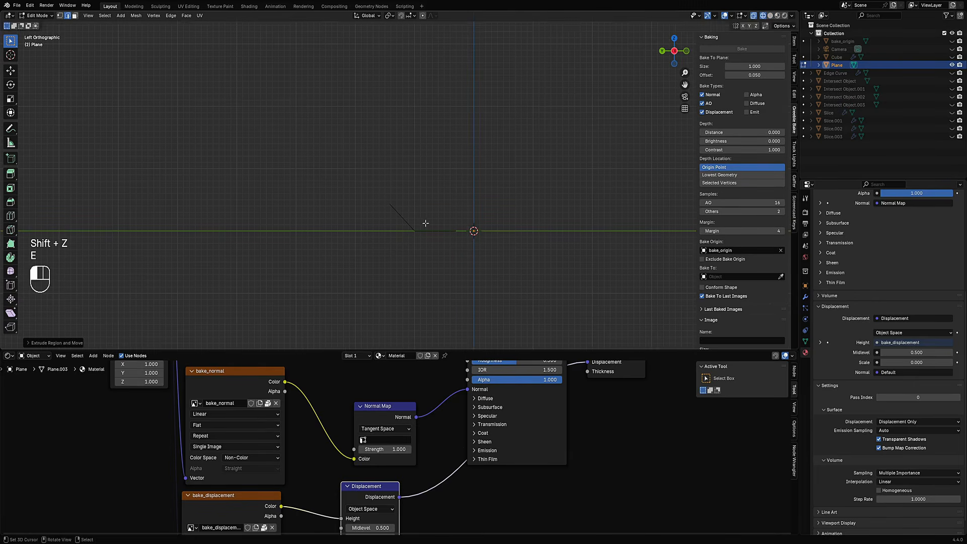
key("e")
middle_click(417, 205)
left_click(413, 88)
Lower the wall panel's top edge by about 1.6 m along the Z axis
middle_click_drag(508, 144, 415, 155)
key("g")
key("z")
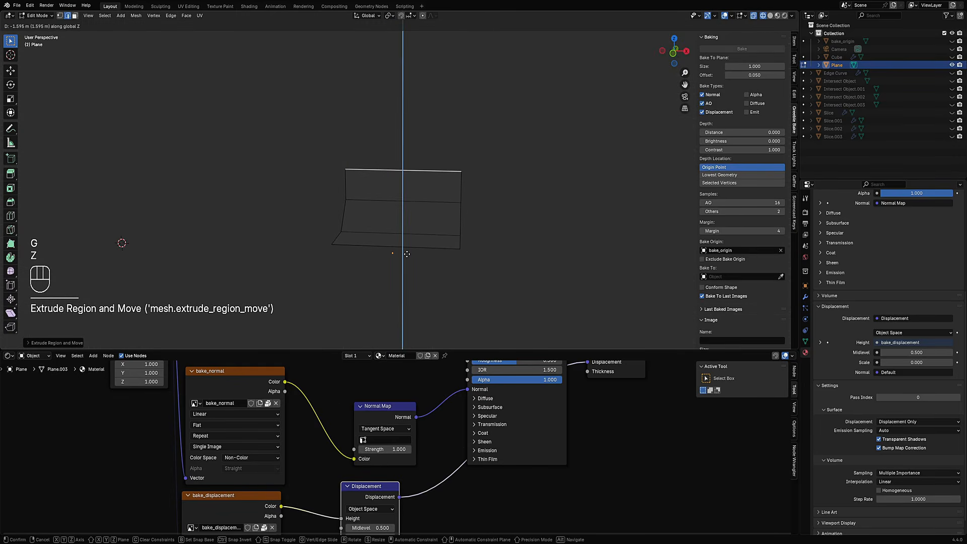
left_click(404, 253)
Leave Edit Mode and display the bent panel in rendered shading
mouse_move(404, 253)
middle_mouse_down()
mouse_move(427, 233)
mouse_move(447, 246)
middle_mouse_up()
key("shift+z")
scroll(504, 190, "up", 4)
key("Tab")
key("z")
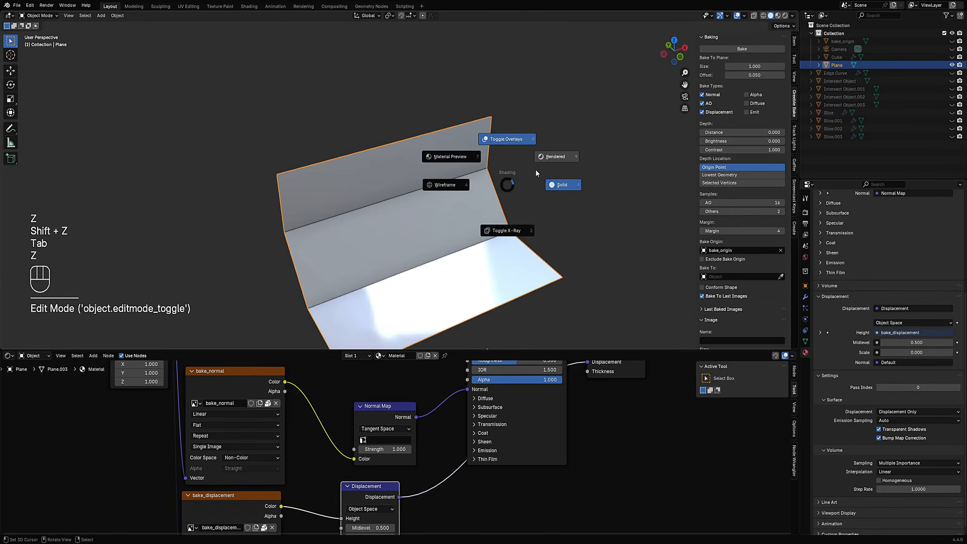
left_click(509, 137)
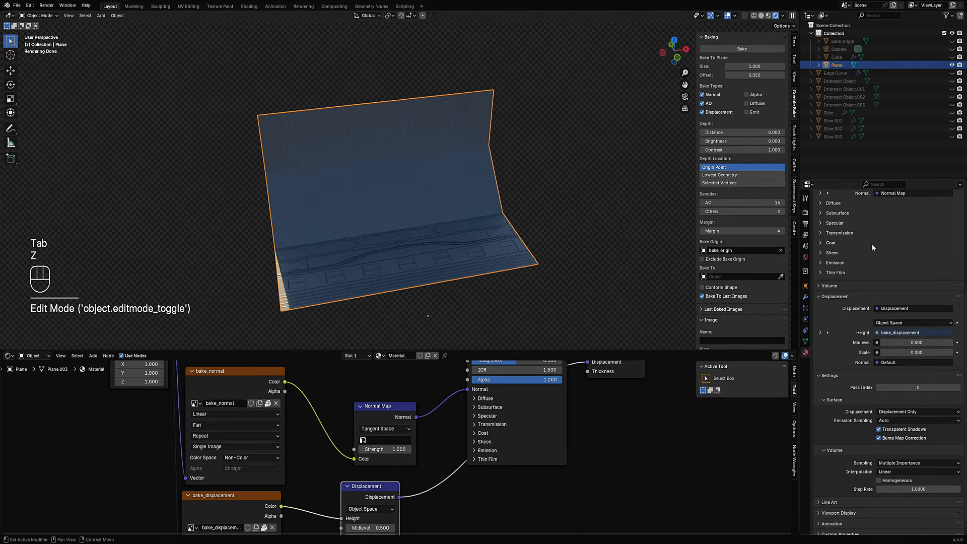
Change the world's HDRI to Kiara Interior with a rotation of 18.72
left_click(806, 257)
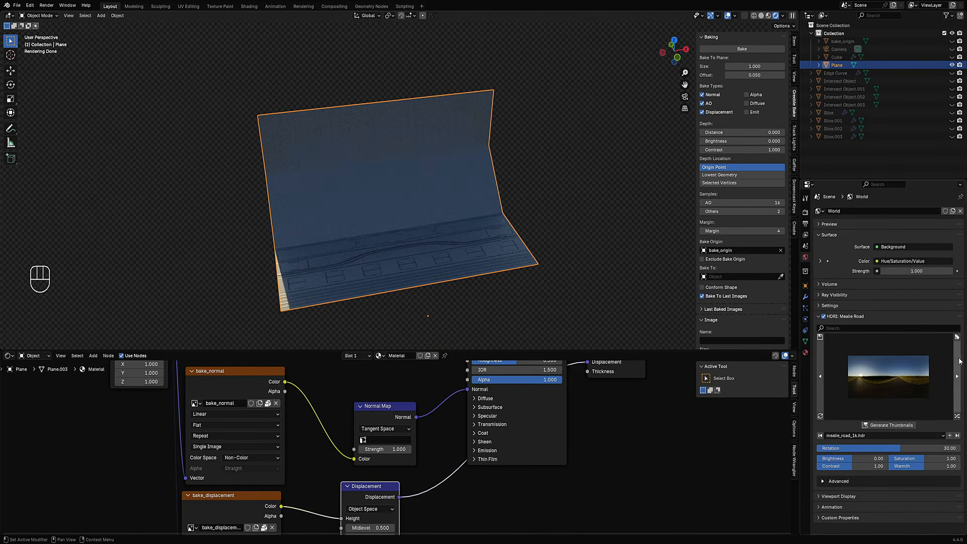
left_click(957, 416)
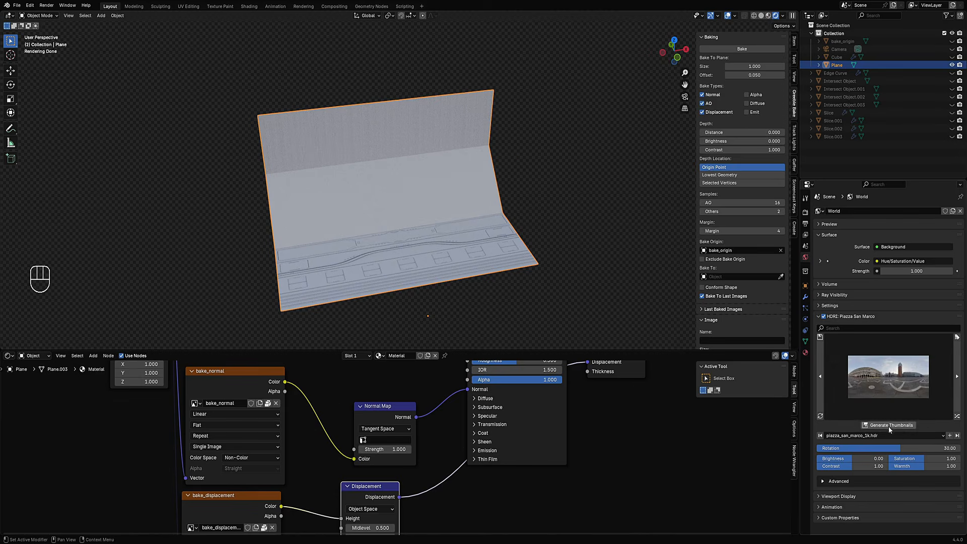
left_click_drag(878, 455, 860, 454)
left_click(958, 417)
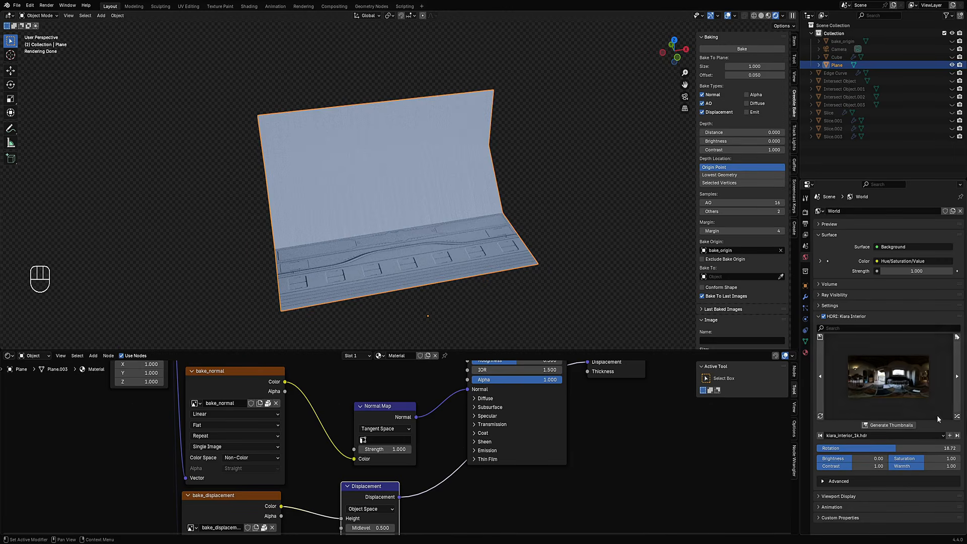
Change the node editor area to the UV Editor and enter Edit Mode on the bent panel with all geometry selected
middle_click_drag(528, 307, 484, 292)
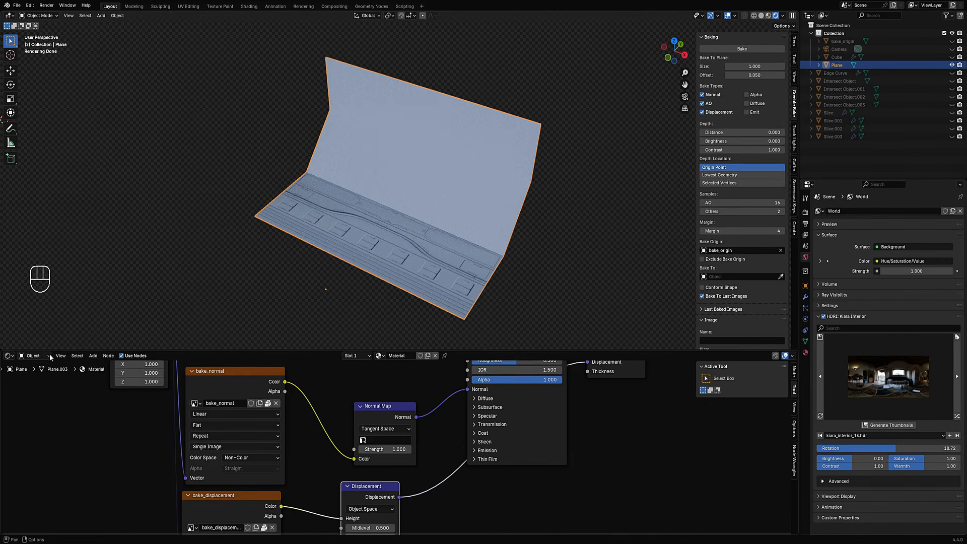
left_click(7, 358)
left_click(40, 392)
key("Tab")
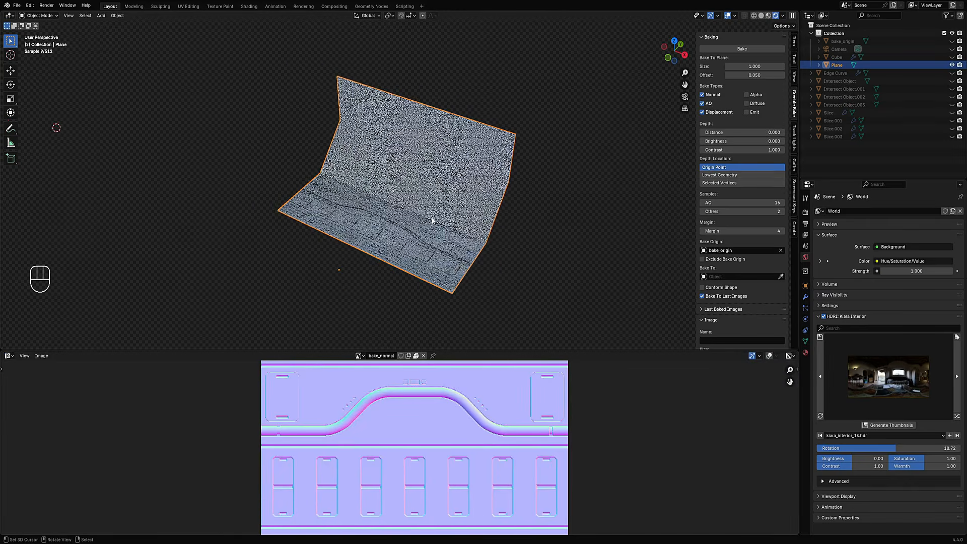
key("a")
key("u")
left_click(467, 225)
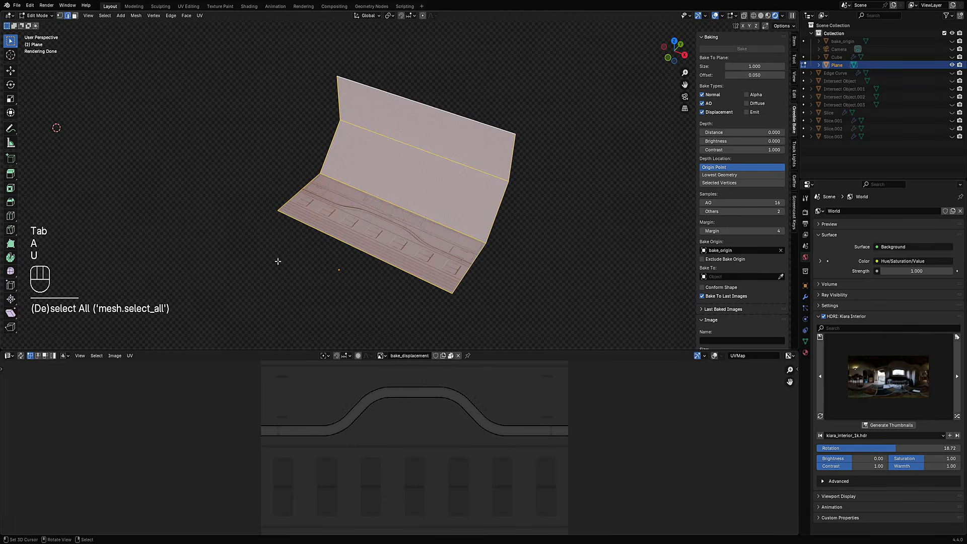
Select the panel's two horizontal bend edges and mark them as seams
right_click(418, 216)
right_click(484, 175, "shift")
key("ctrl+e")
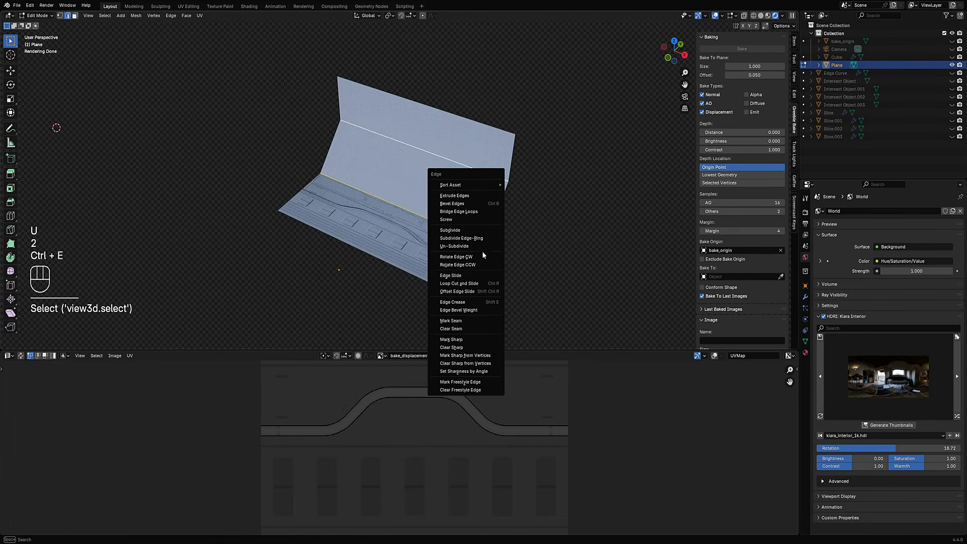
left_click(464, 321)
Unwrap all of the panel's faces with the Angle Based method
key("a")
key("u")
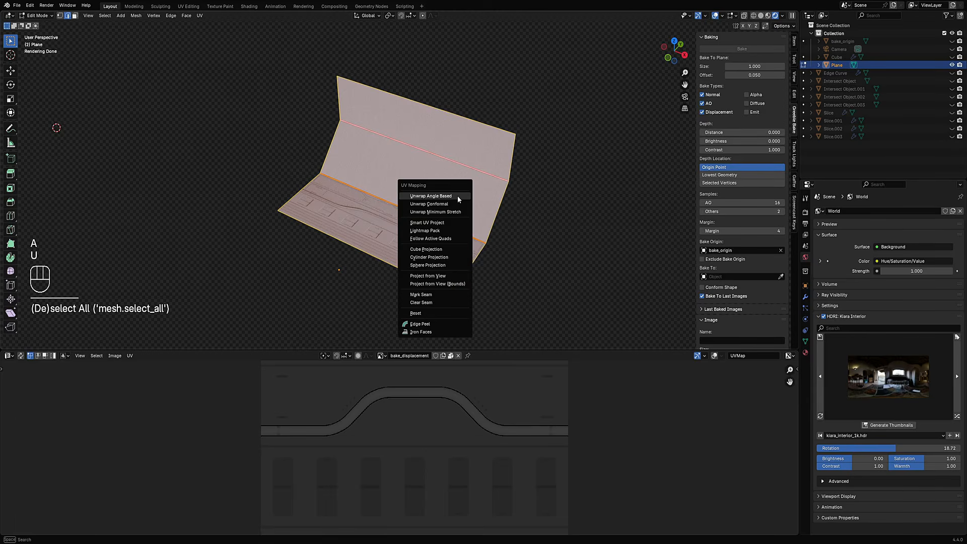
left_click(458, 196)
scroll(455, 443, "down", 3)
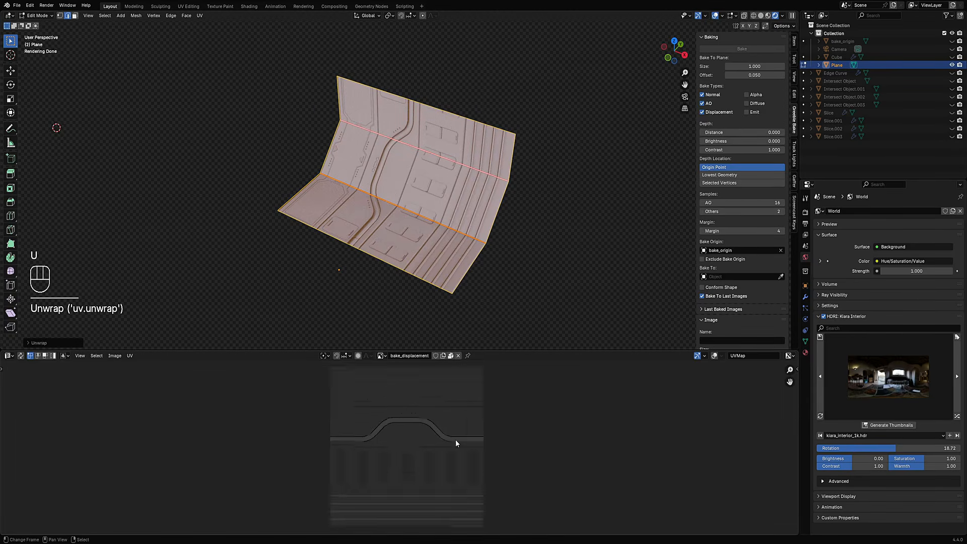
Try to display the panel's UV islands by reselecting the mesh, switching selection modes and reloading the UV Editor
key("a")
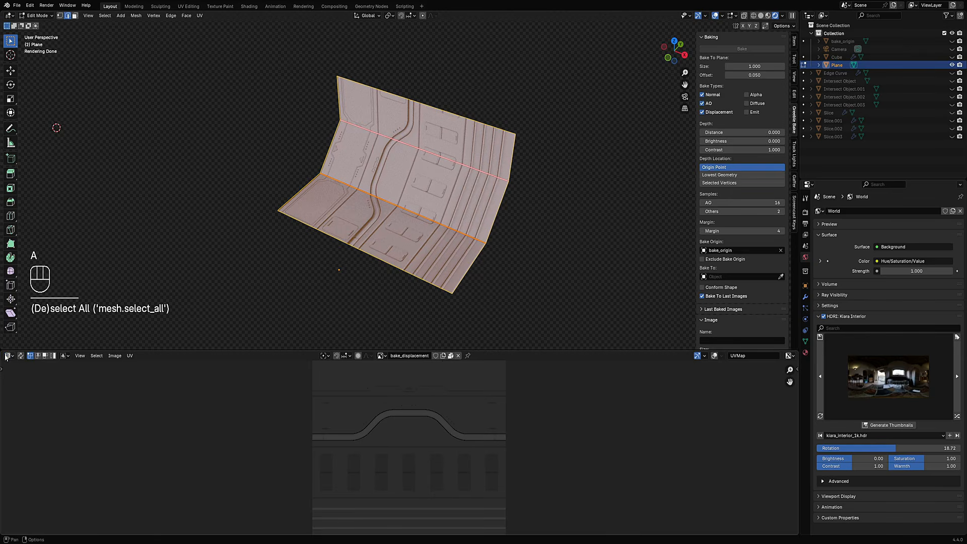
left_click(6, 357)
left_click(15, 381)
key("1")
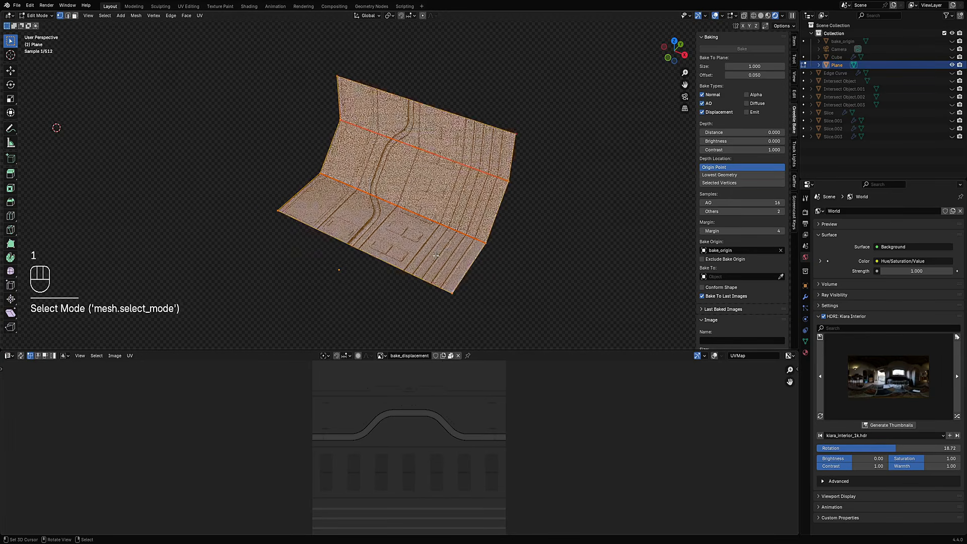
left_click(465, 232)
key("a")
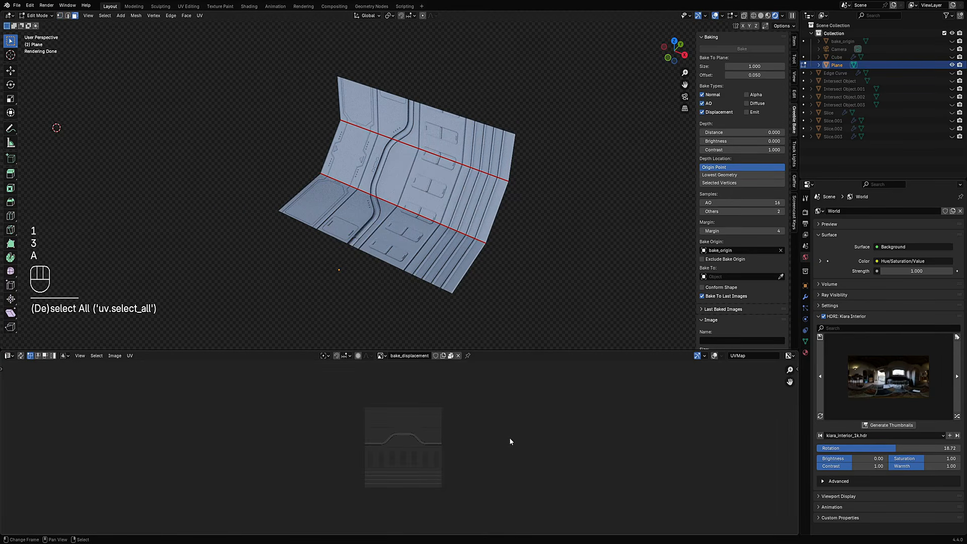
scroll(509, 437, "up", 2)
middle_click_drag(408, 248, 441, 216)
key("a")
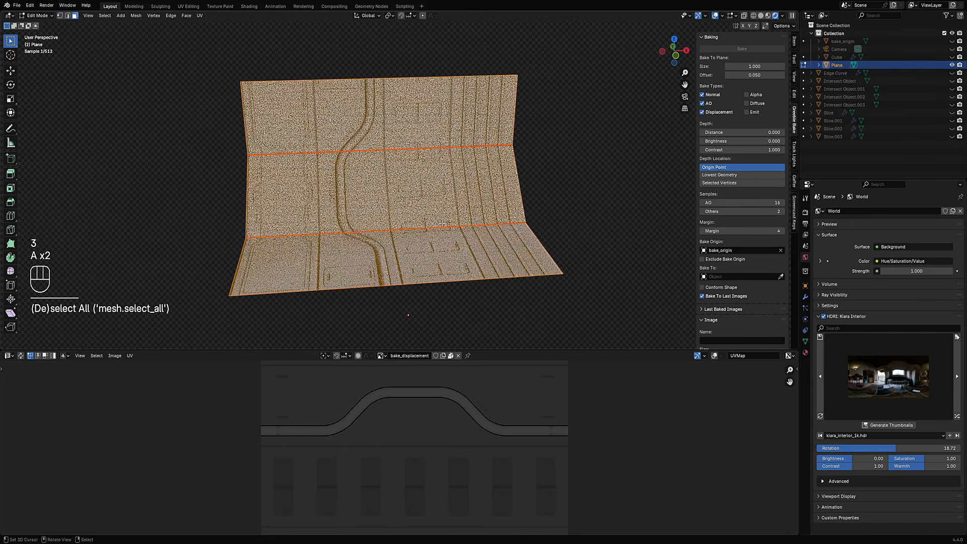
key("1")
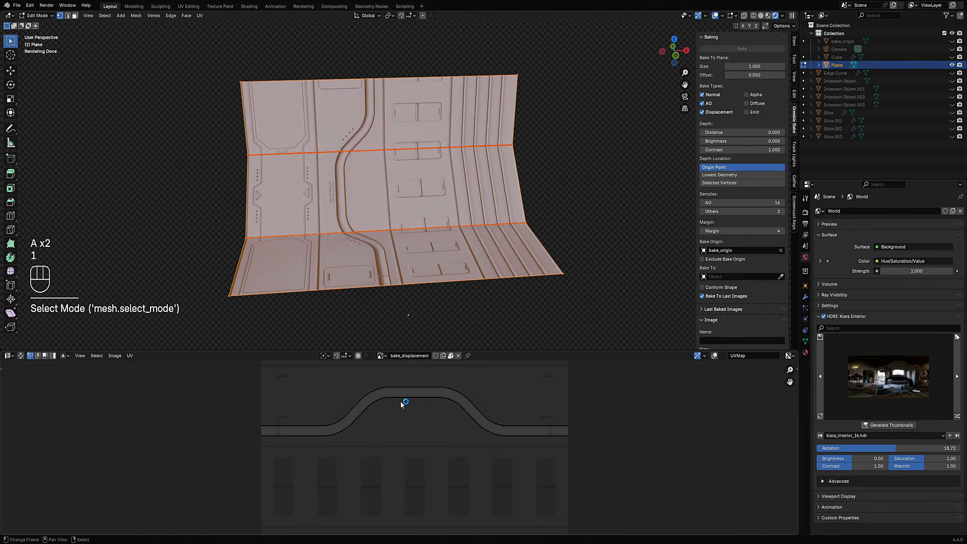
left_click(22, 355)
Switch the viewport to solid shading and unwrap the whole selected panel again
key("z")
left_click(525, 262)
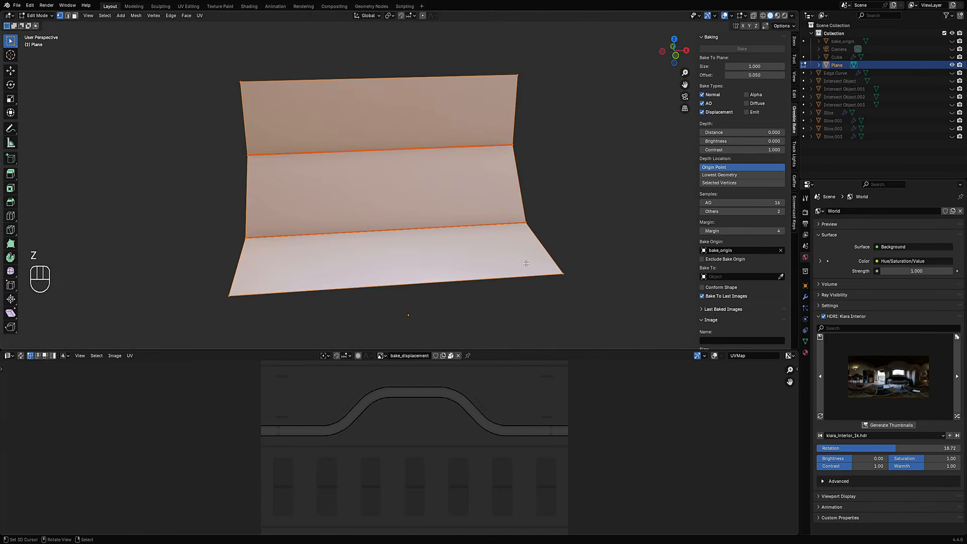
key("a")
key("1")
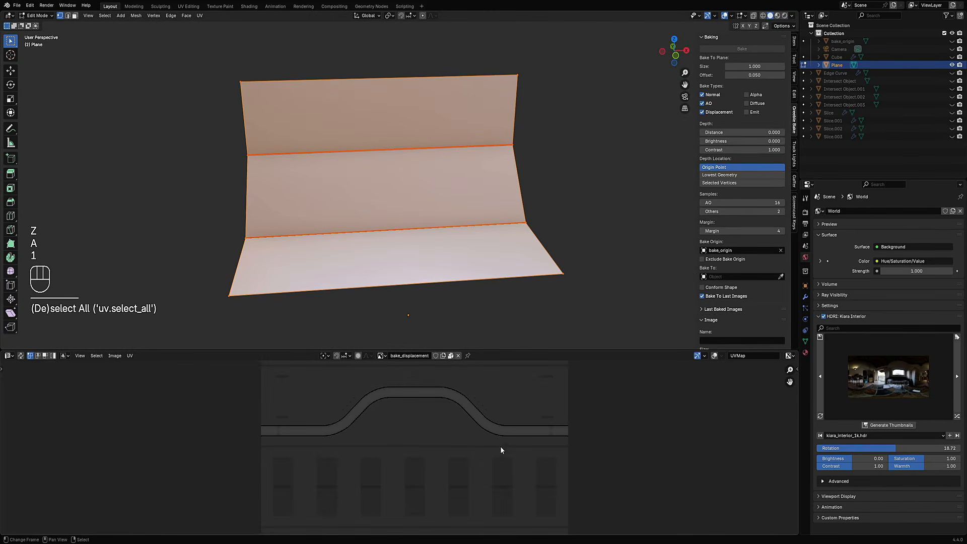
key("a")
key("a")
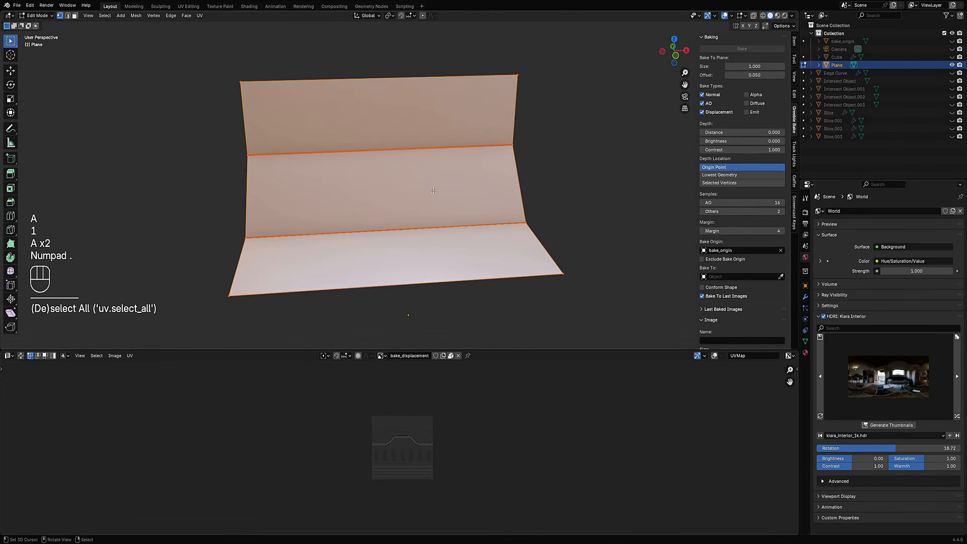
key("u")
left_click(420, 150)
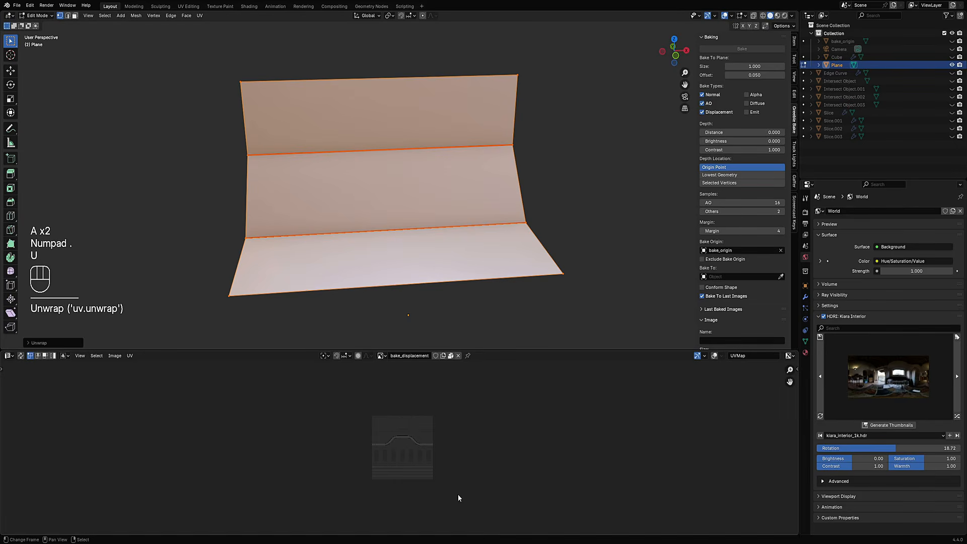
Leave Edit Mode on the panel and reveal all hidden objects in the scene
left_click(9, 356)
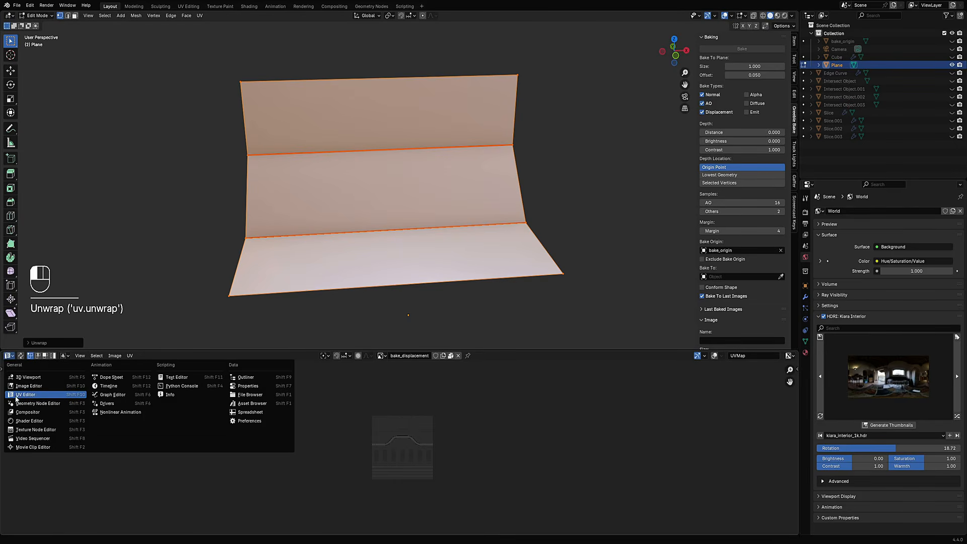
key("Tab")
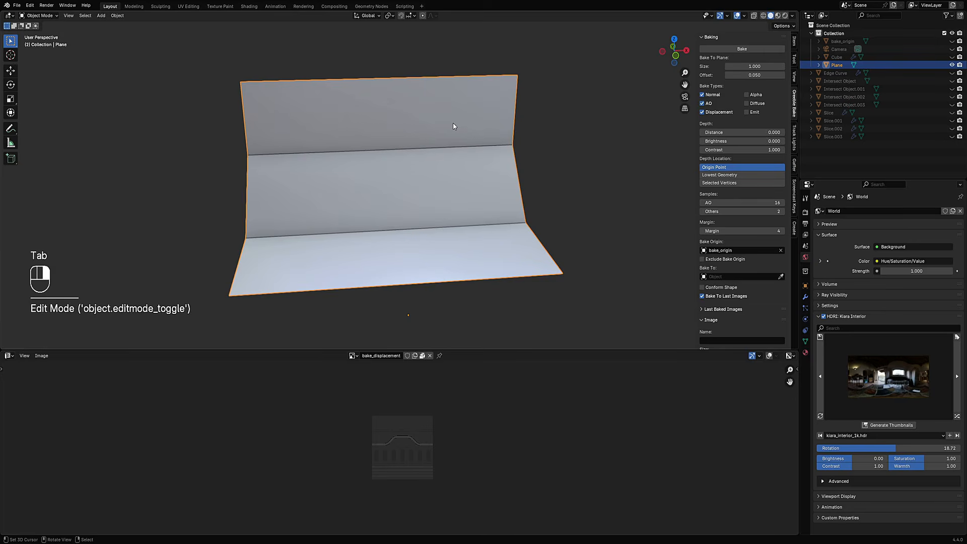
key("Tab")
scroll(319, 201, "down", 5)
middle_click_drag(319, 201, 285, 213)
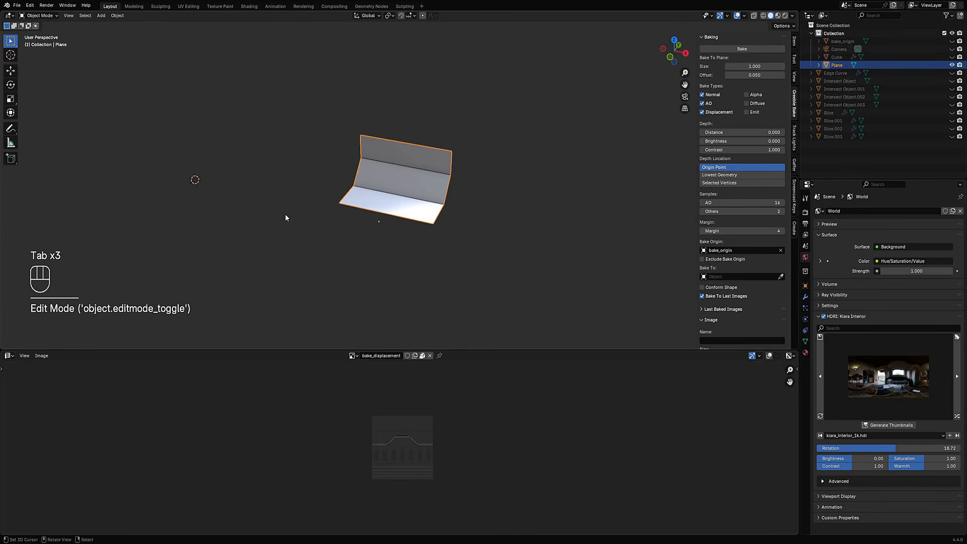
key("Tab")
key("alt+h")
Enter Edit Mode on the detailed trim sheet cube, select everything and check for its islands in the UV Editor
left_click(215, 201)
key("Tab")
key("a")
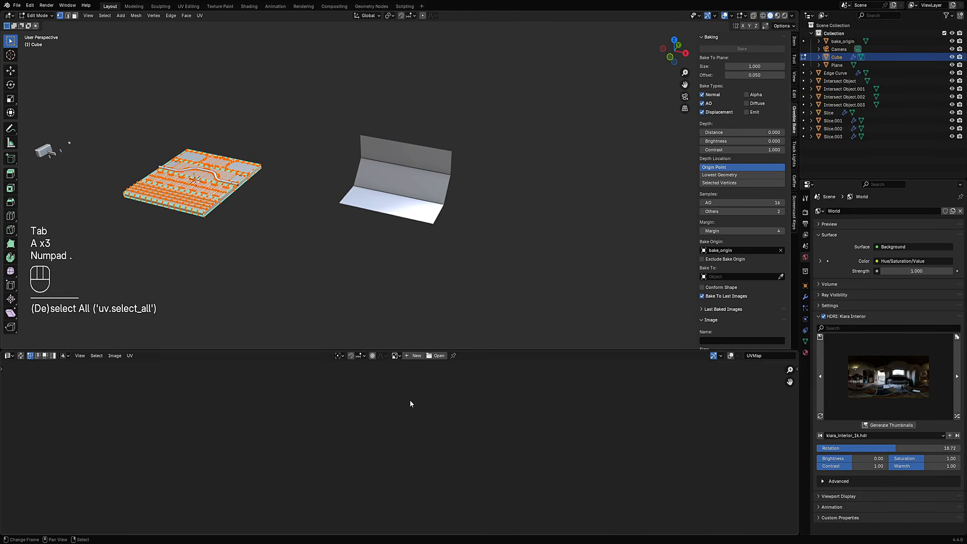
Return to the bent panel in Edit Mode and check for its islands in both the Image Editor and the UV Editor
key("Tab")
left_click(452, 155)
key("Tab")
key("a")
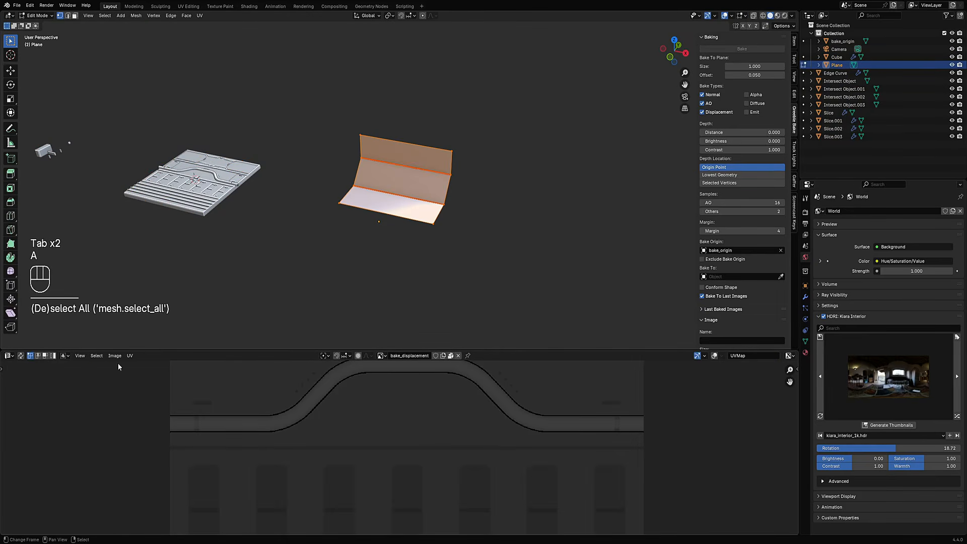
left_click(10, 355)
left_click(16, 380)
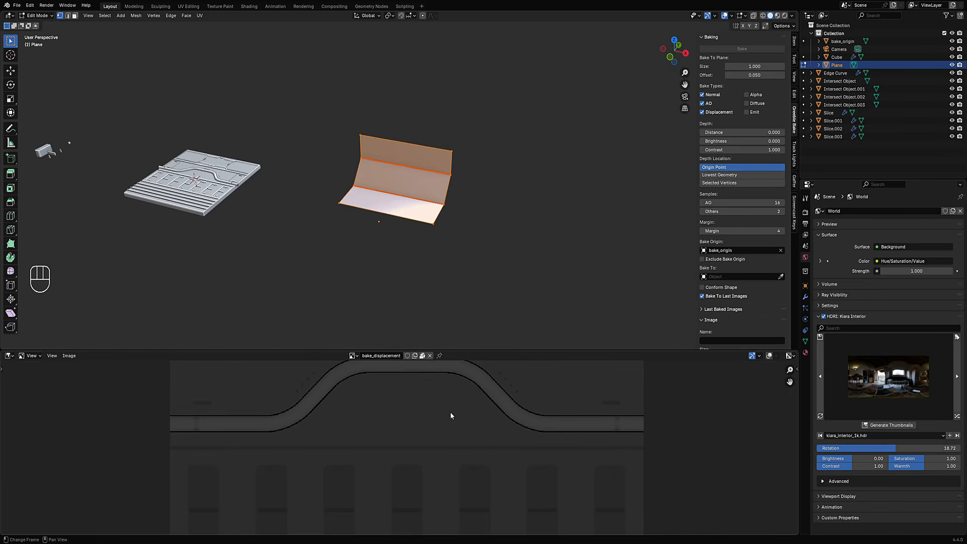
scroll(450, 413, "down", 4)
key("a")
left_click(12, 356)
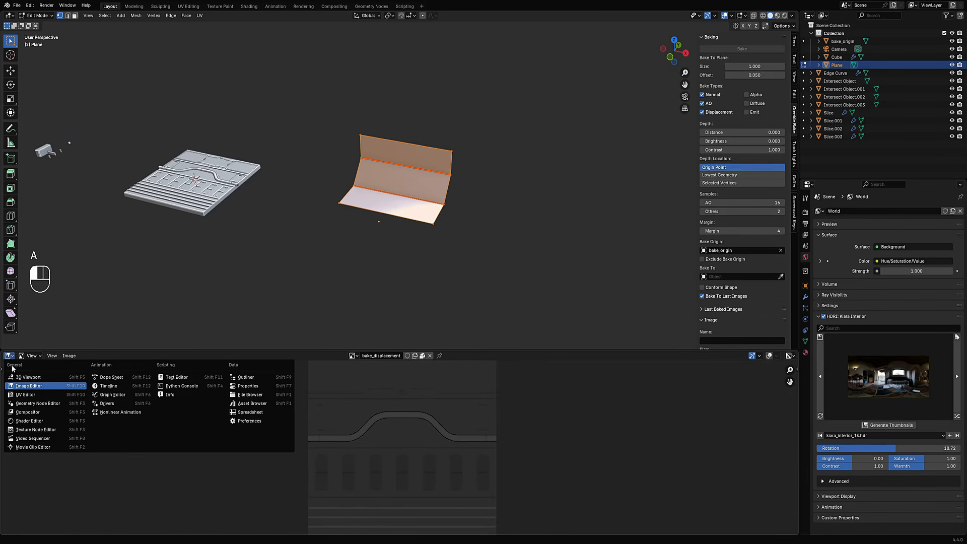
left_click(17, 391)
key("Tab")
key("Tab")
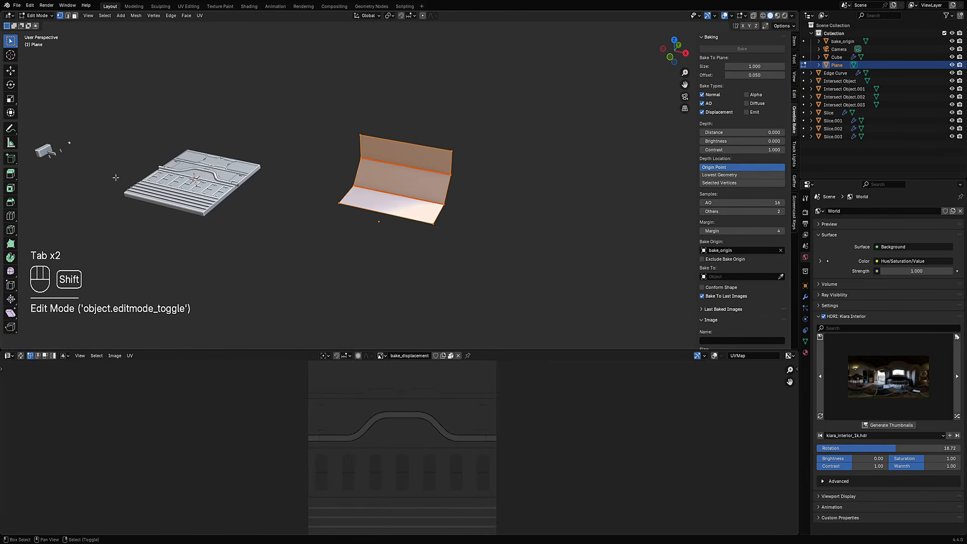
Enter Edit Mode on Intersect Object.001, select all its geometry and check for its UVs over the displacement image
middle_click_drag(116, 177, 494, 245, "shift")
key("Tab")
left_click(494, 246)
key("Tab")
key("a")
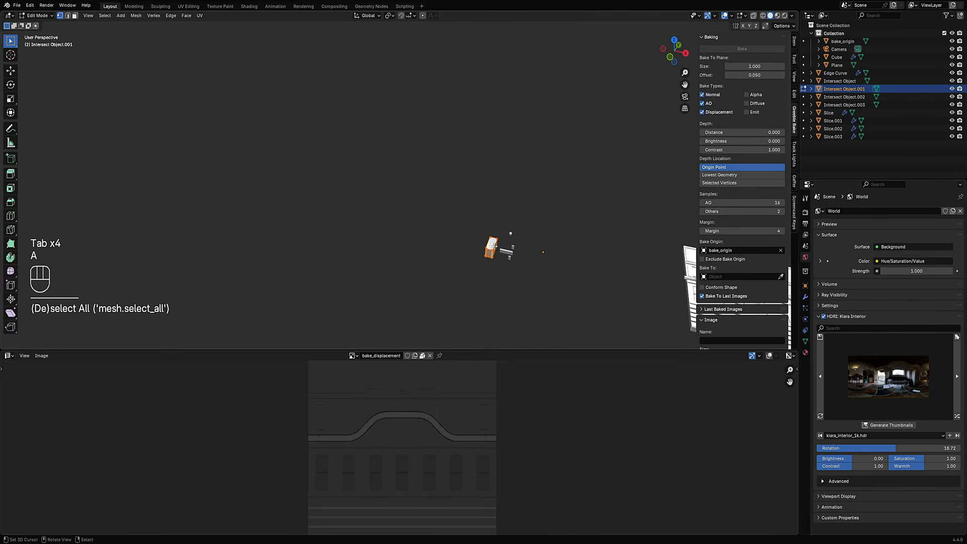
key("a")
scroll(520, 437, "down", 5)
scroll(427, 370, "up", 4)
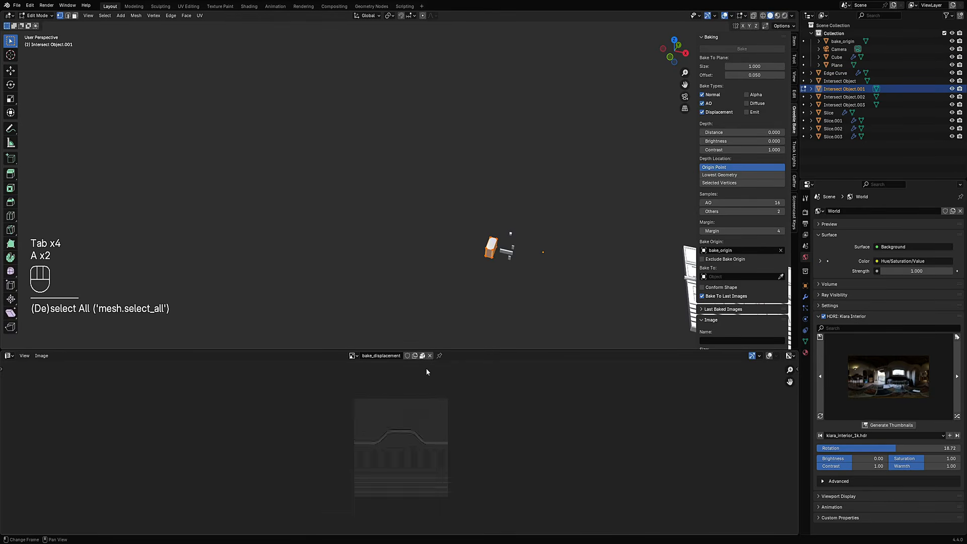
Reselect the bent wall panel, enter Edit Mode and frame all of its UVs in the UV Editor
middle_click_drag(550, 416, 324, 377)
scroll(548, 263, "down", 4)
middle_click_drag(548, 263, 370, 246, "shift")
scroll(590, 279, "up", 4)
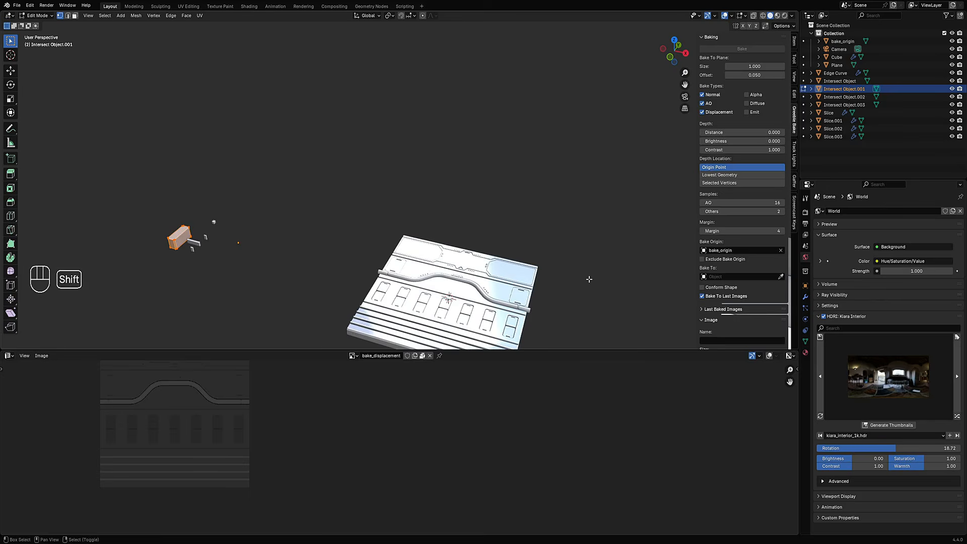
scroll(589, 279, "down", 2)
middle_click_drag(589, 279, 392, 199, "shift")
scroll(396, 200, "up", 2)
key("Tab")
left_click(464, 202)
key("Tab")
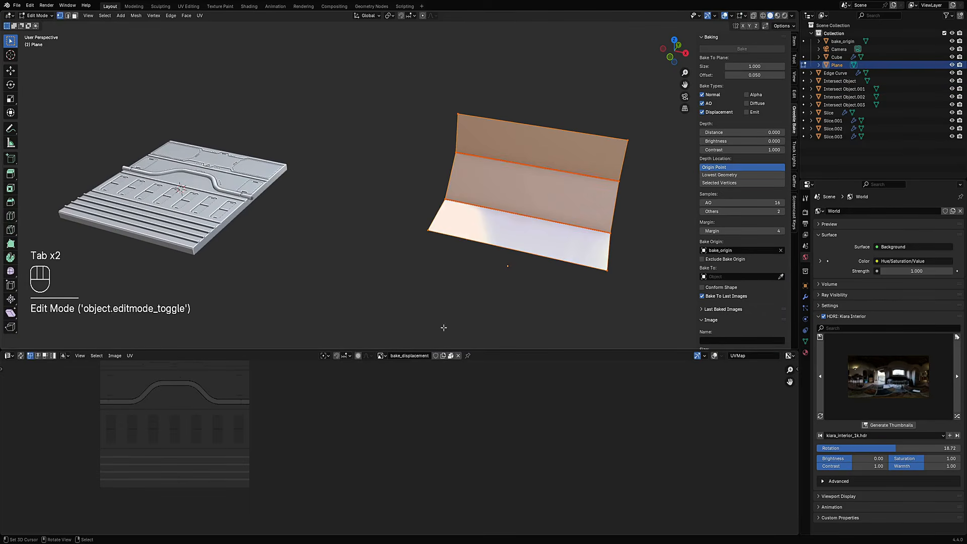
key("a")
key("a")
key("KP_Decimal")
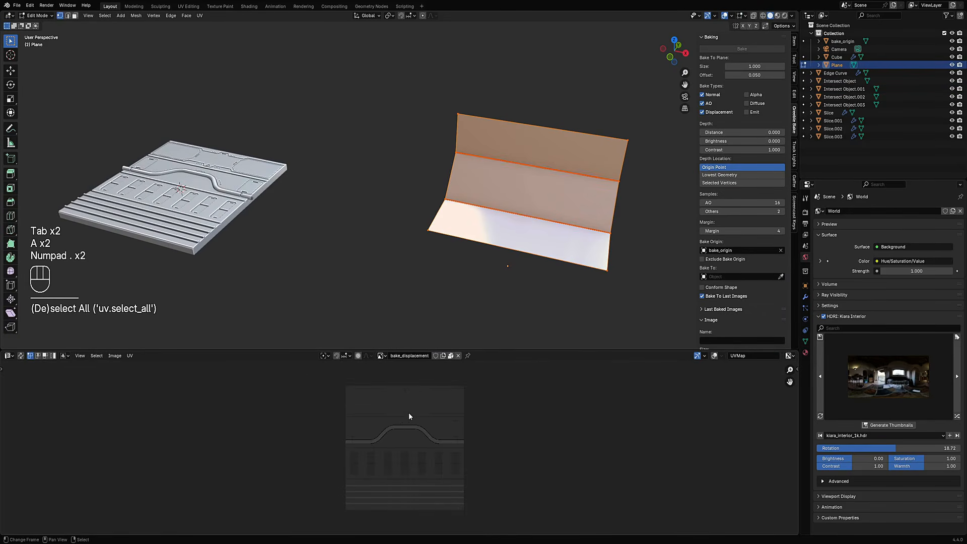
Reveal hidden UVs and toggle the overlays on in the UV Editor and off in the 3D viewport
key("alt+h")
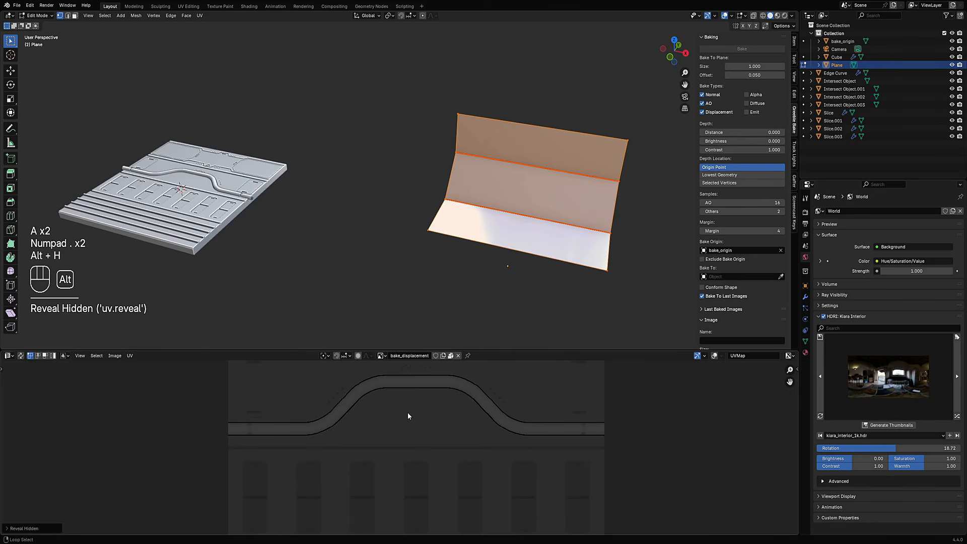
key("shift+alt+z")
key("shift+alt+z")
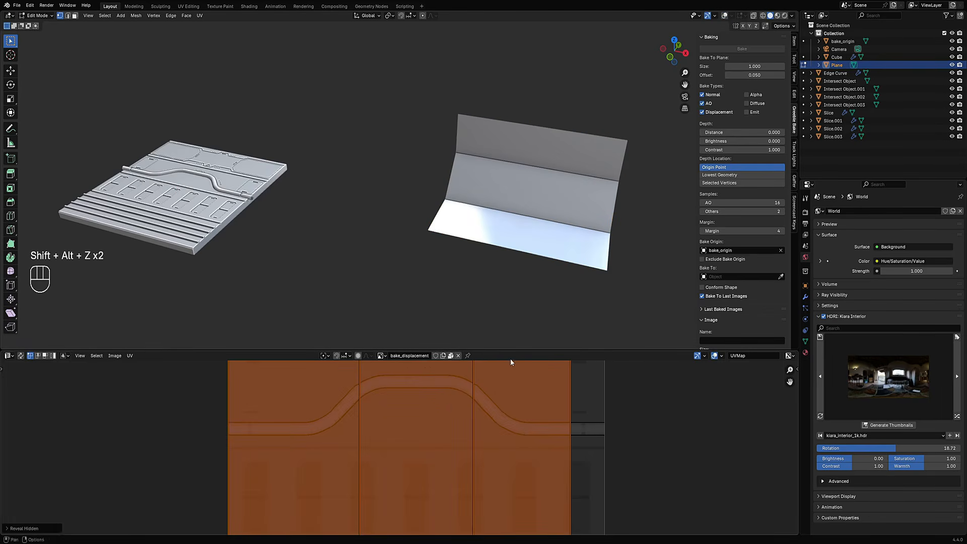
Move all three UV islands into the empty space left of the trim sheet image and deselect them
scroll(484, 410, "down", 4)
key("alt+a")
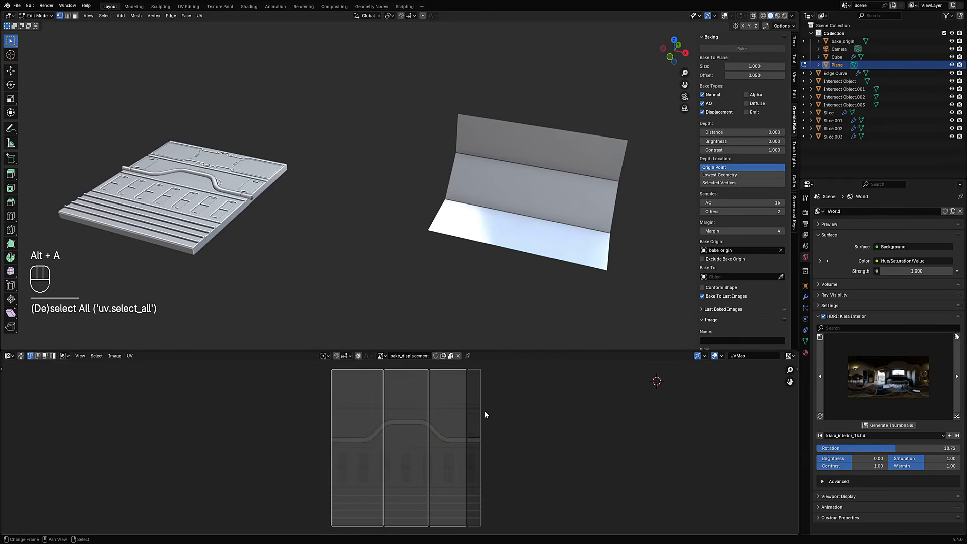
key("a")
key("g")
left_click(228, 427)
key("alt+a")
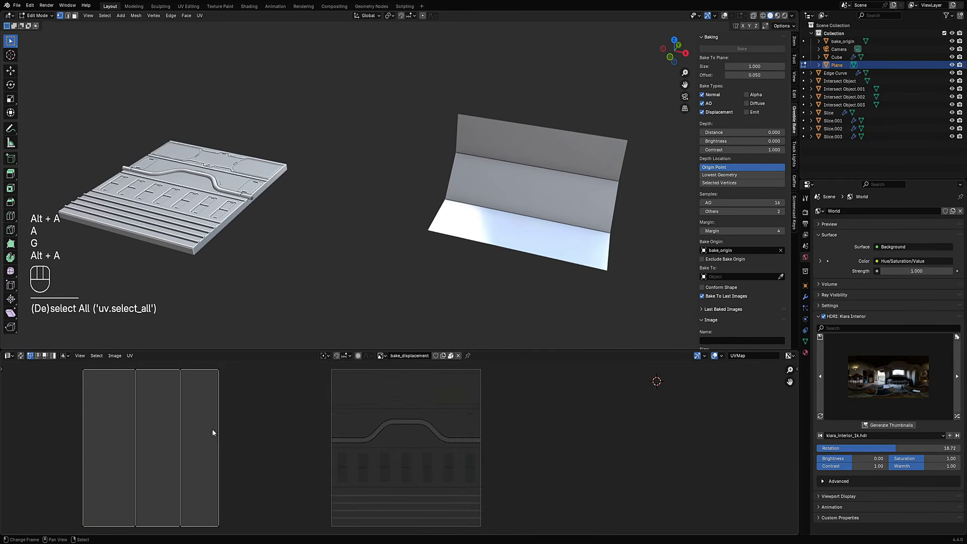
Rotate the rightmost of the three UV islands a quarter turn so it lies horizontally
key("l")
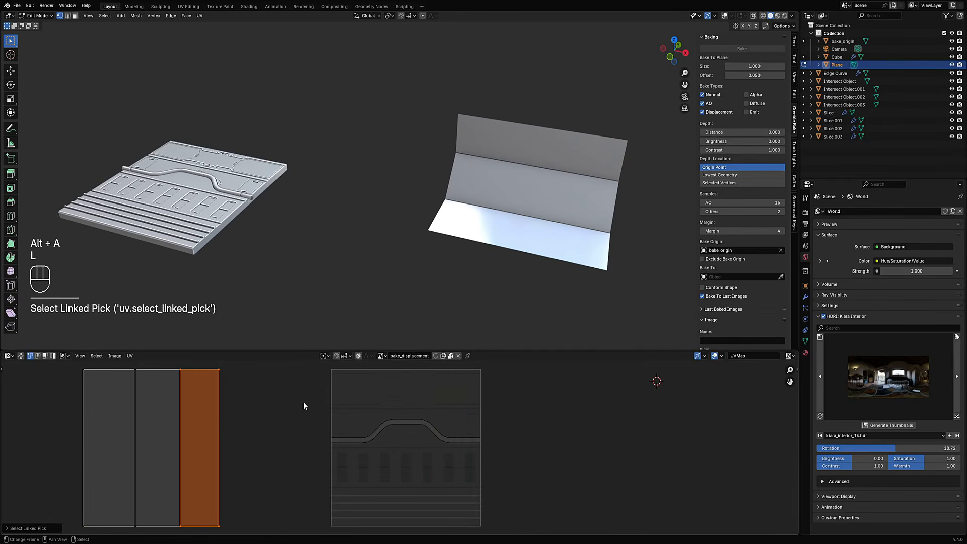
key("r")
left_click(254, 515)
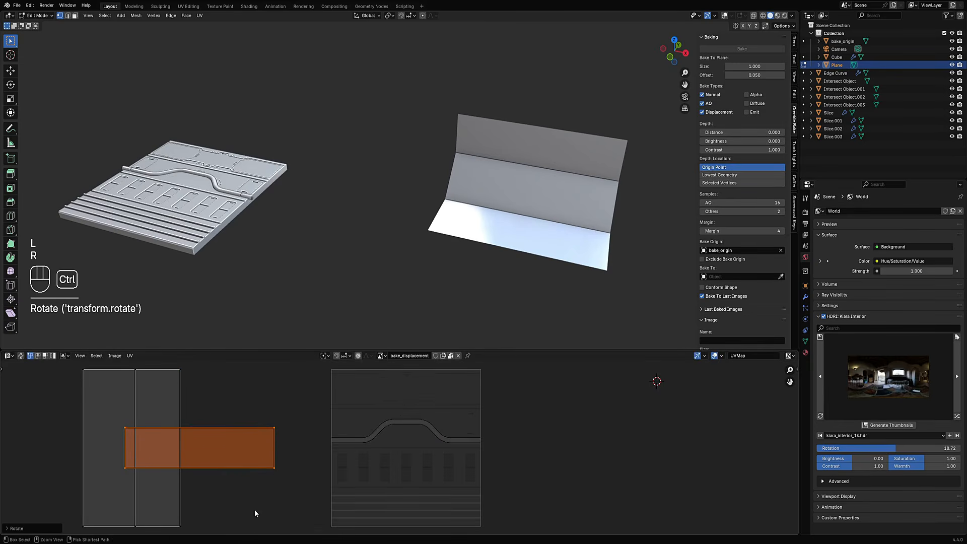
Display the wall panel in rendered shading and leave Edit Mode
key("z")
left_click(623, 231)
key("Tab")
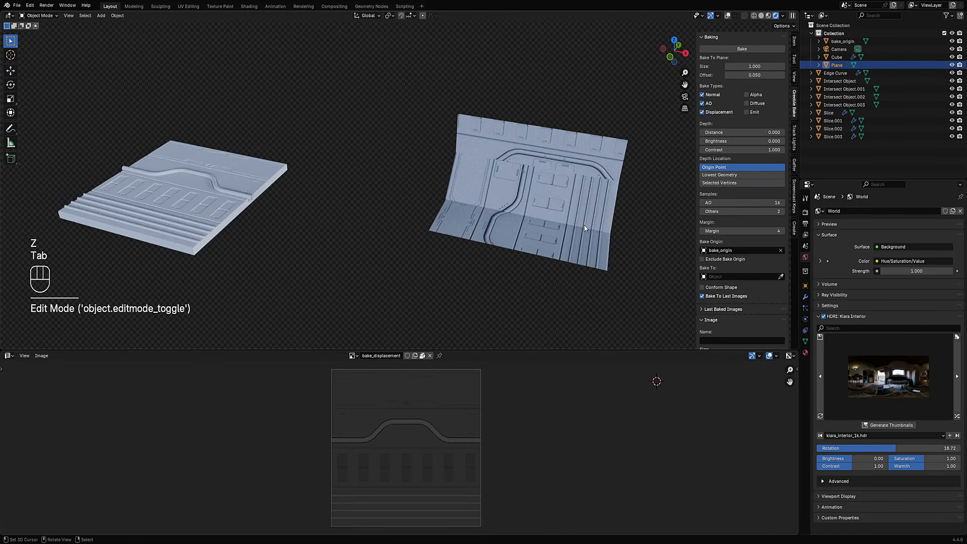
Isolate the wall panel by hiding all other objects and enter Edit Mode on it
key("shift+h")
key("Tab")
middle_click_drag(584, 228, 533, 208, "shift")
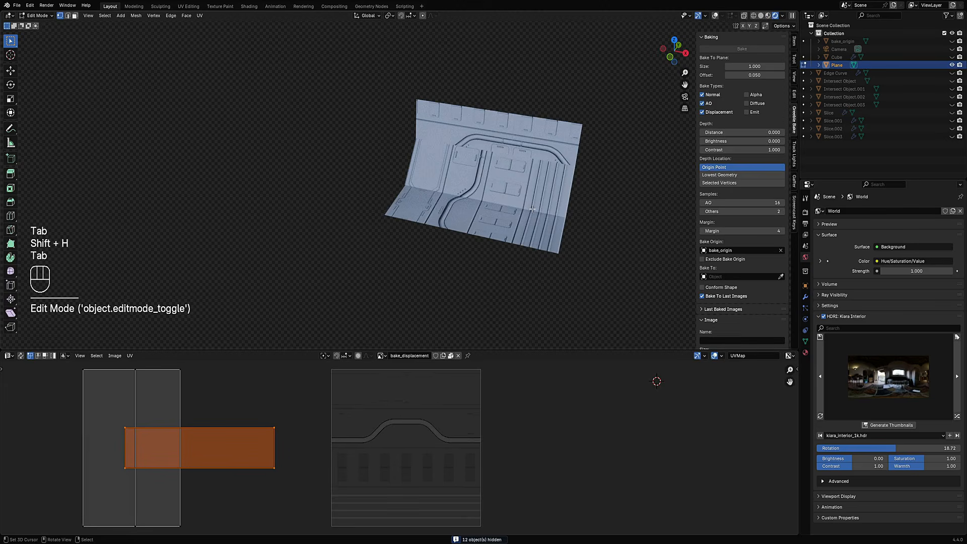
Move the horizontal UV island onto the trim sheet strip with the bent pipe
key("g")
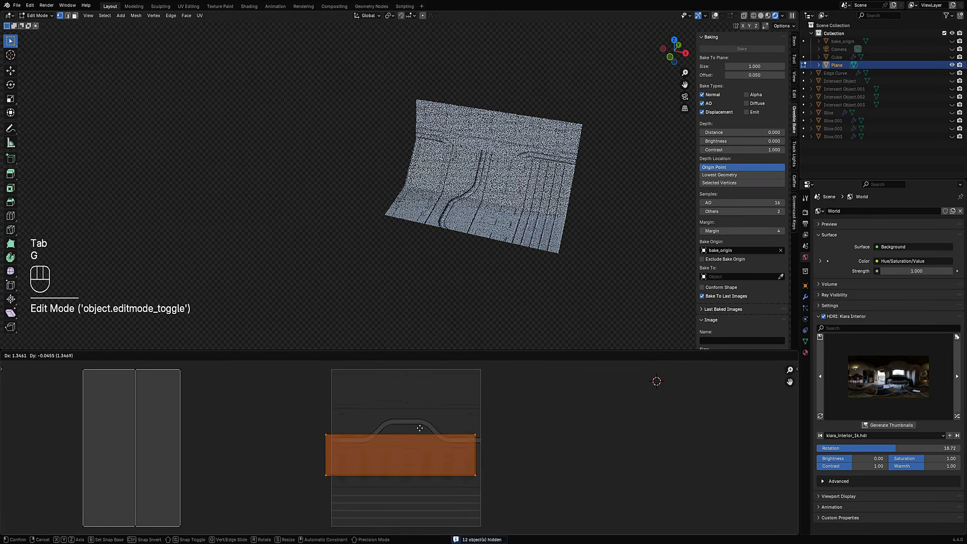
left_click(424, 401)
scroll(467, 201, "up", 3)
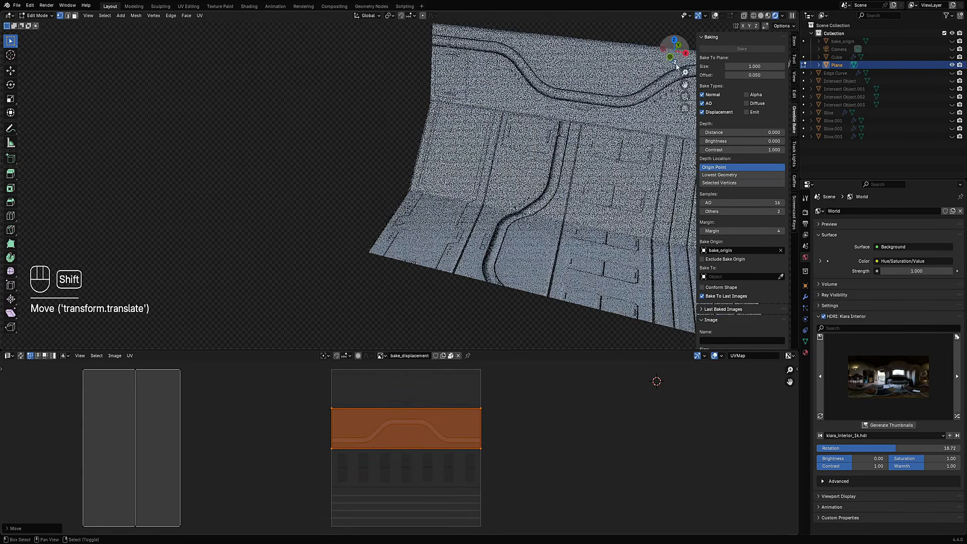
middle_click_drag(468, 202, 484, 114, "shift")
scroll(484, 115, "up", 1)
scroll(446, 500, "up", 3)
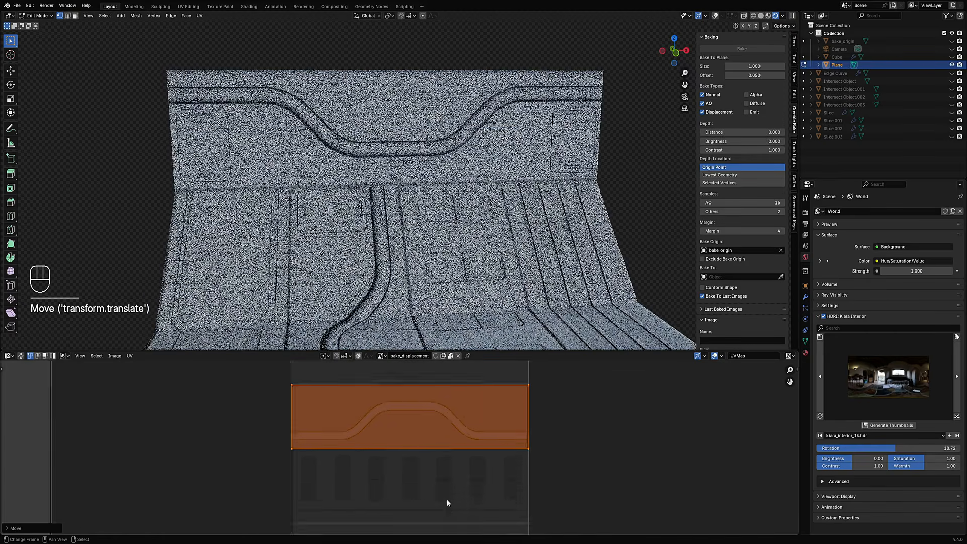
Scale the UV island along Y to match the height of the bent pipe strip
scroll(454, 432, "up", 3)
key("s")
key("y")
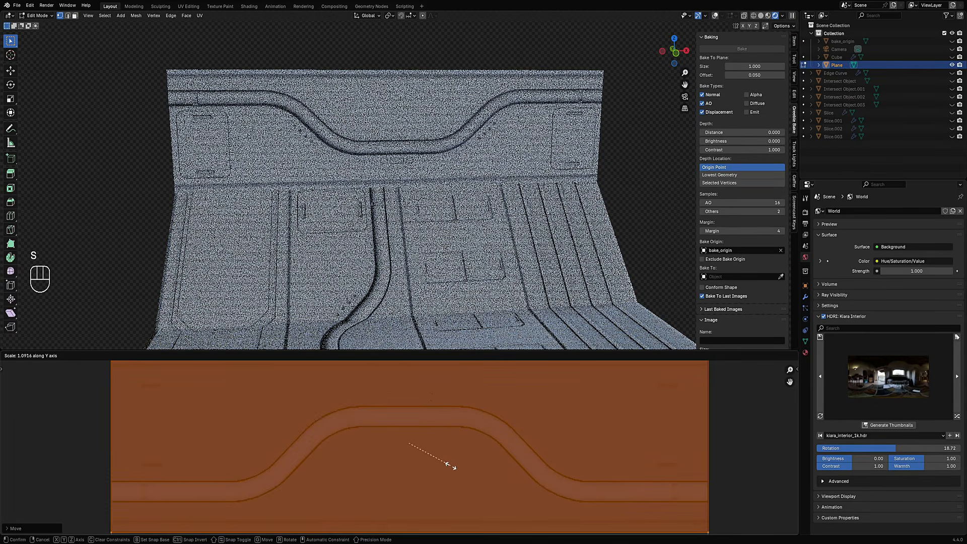
left_click(451, 458)
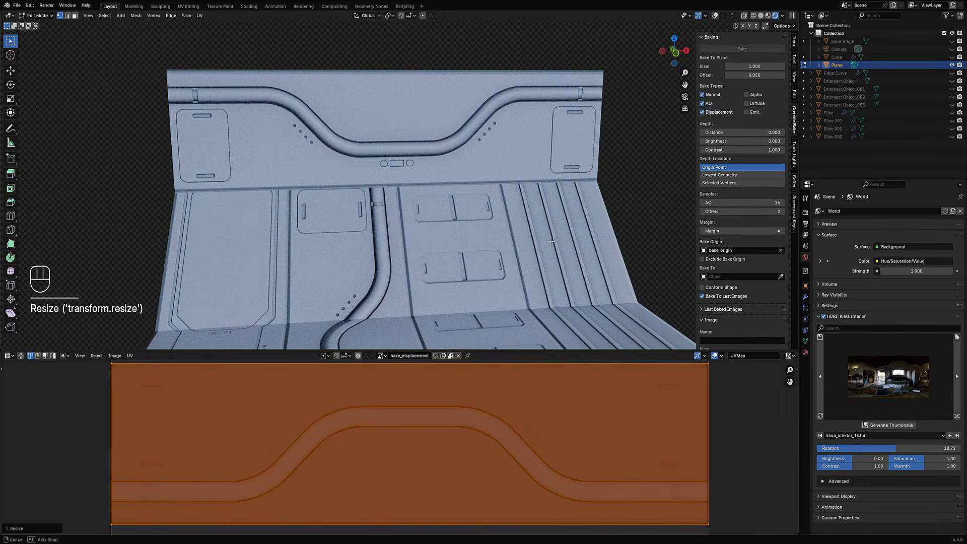
scroll(536, 439, "down", 5)
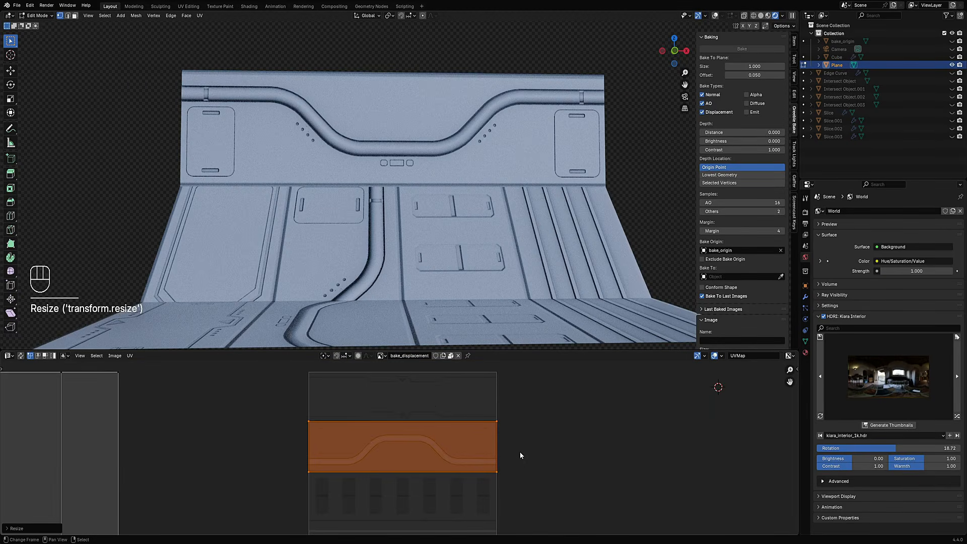
scroll(520, 454, "up", 4)
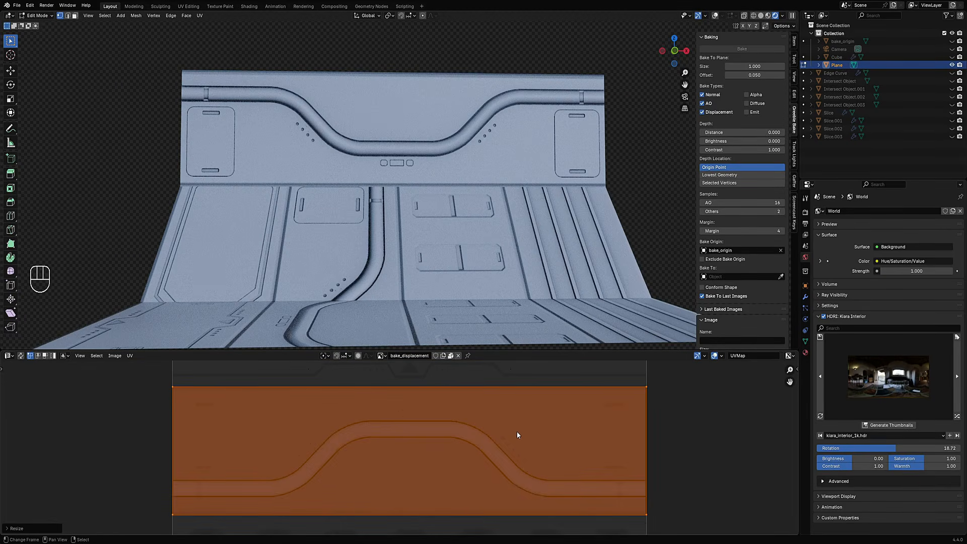
scroll(499, 271, "down", 5)
middle_click_drag(499, 270, 455, 242)
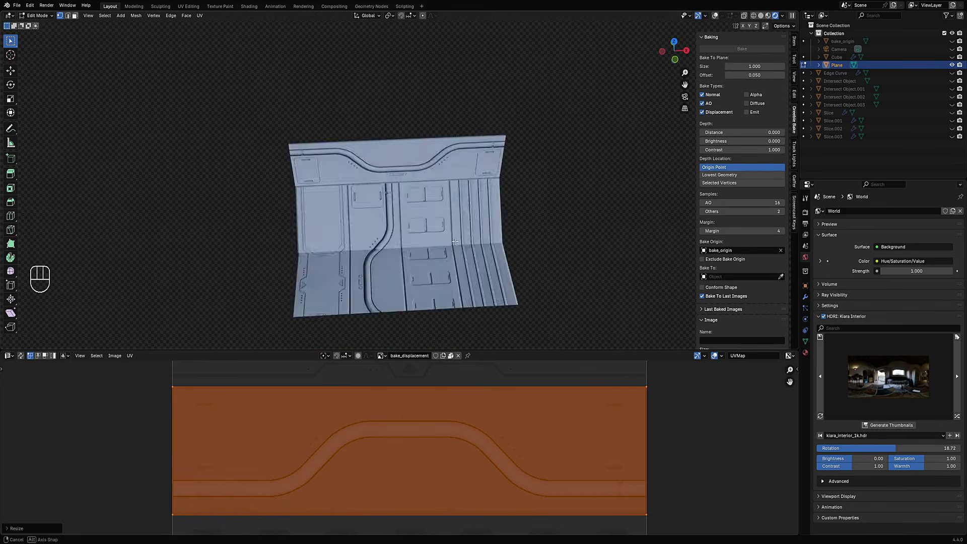
Select only the right one of the two upright UV islands and rotate it 90 degrees
scroll(157, 462, "down", 5)
left_click(244, 465)
key("alt+a")
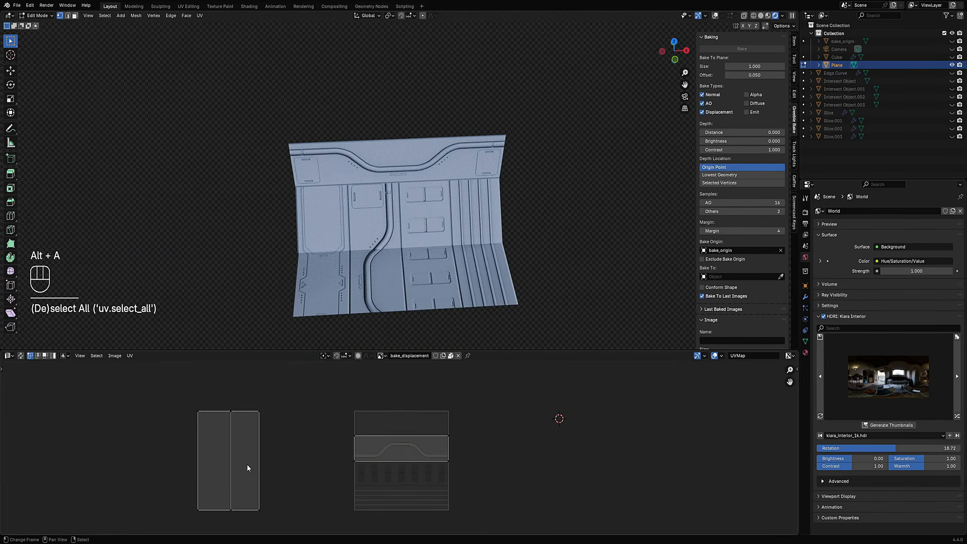
key("l")
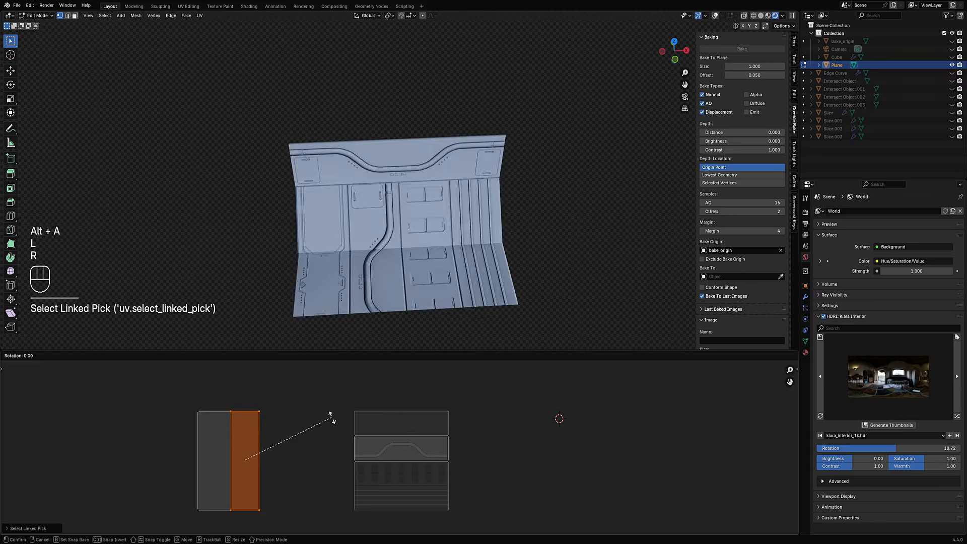
key("r")
key("KP_9")
key("KP_0")
key("KP_Enter")
Place the rotated UV island over the trim sheet strip with the row of rectangular vents
scroll(509, 411, "up", 2)
key("g")
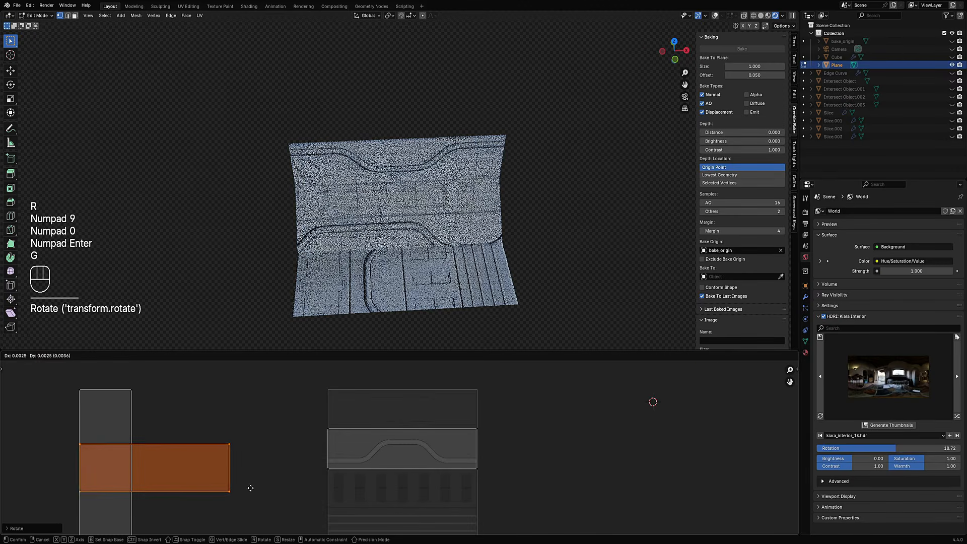
left_click(487, 421)
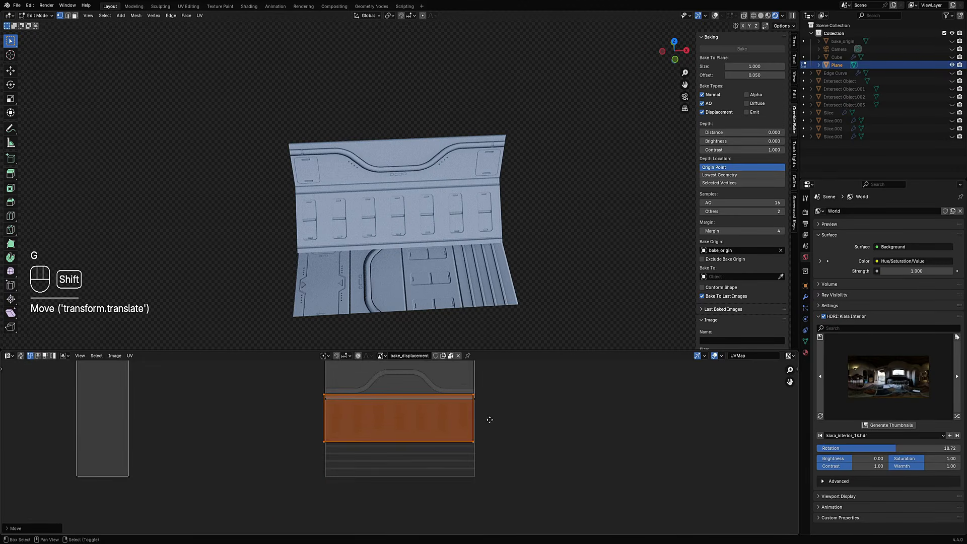
scroll(464, 397, "up", 3)
key("g")
left_click(462, 420)
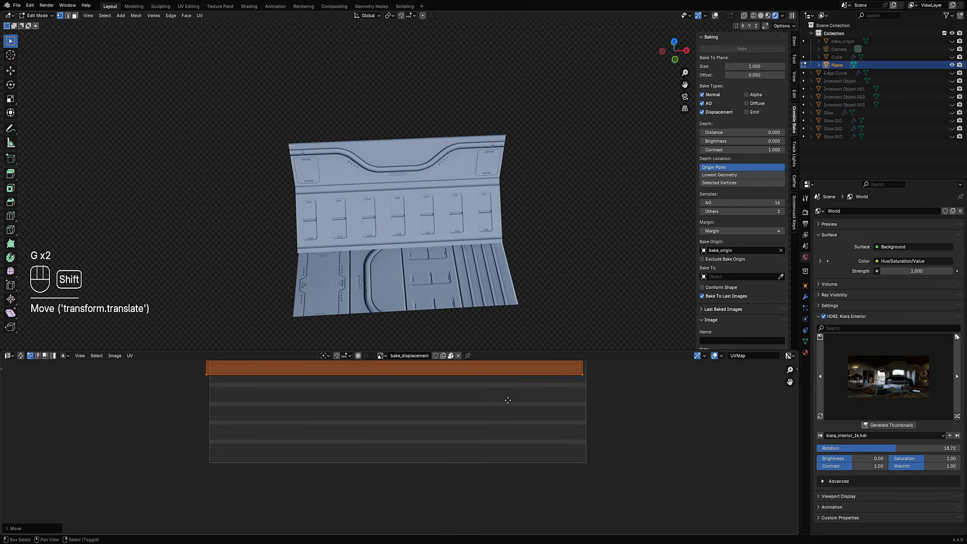
Move the island up along Y onto the topmost trim strip and shrink it to roughly that strip's height in a maximized UV Editor
middle_click_drag(507, 399, 495, 532, "shift")
scroll(486, 343, "down", 4)
scroll(448, 411, "down", 2)
scroll(539, 213, "up", 4)
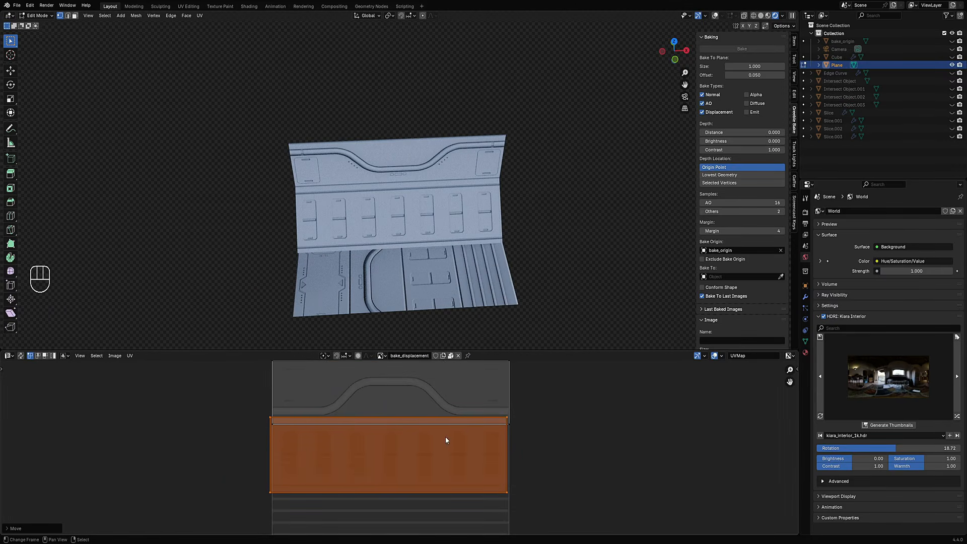
middle_click_drag(445, 441, 459, 523, "shift")
key("g")
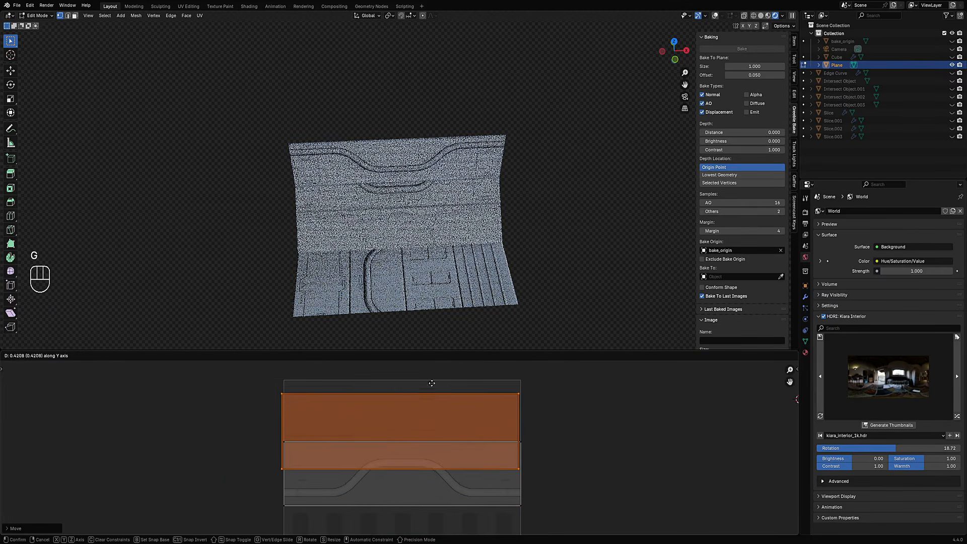
left_click(556, 404)
key("s")
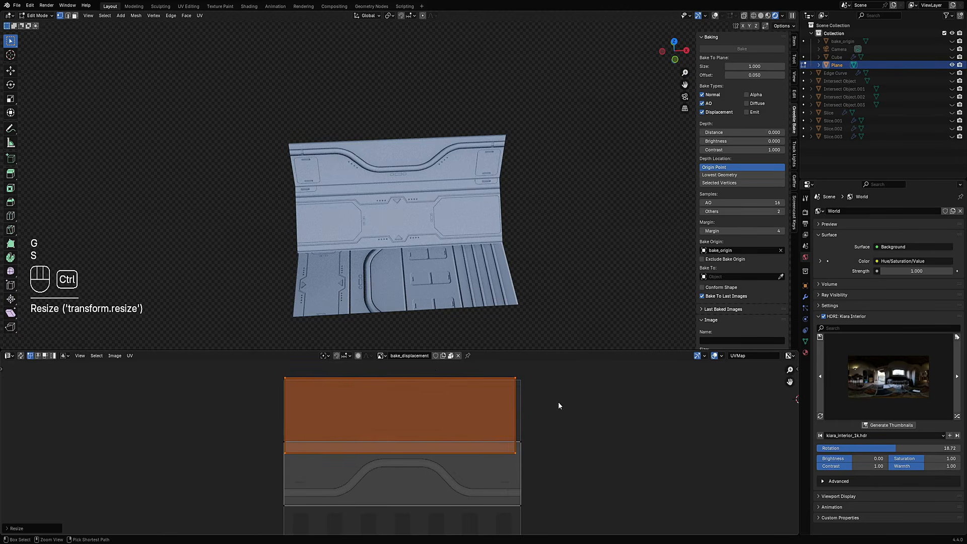
key("ctrl+alt+space")
key("y")
left_click(521, 279)
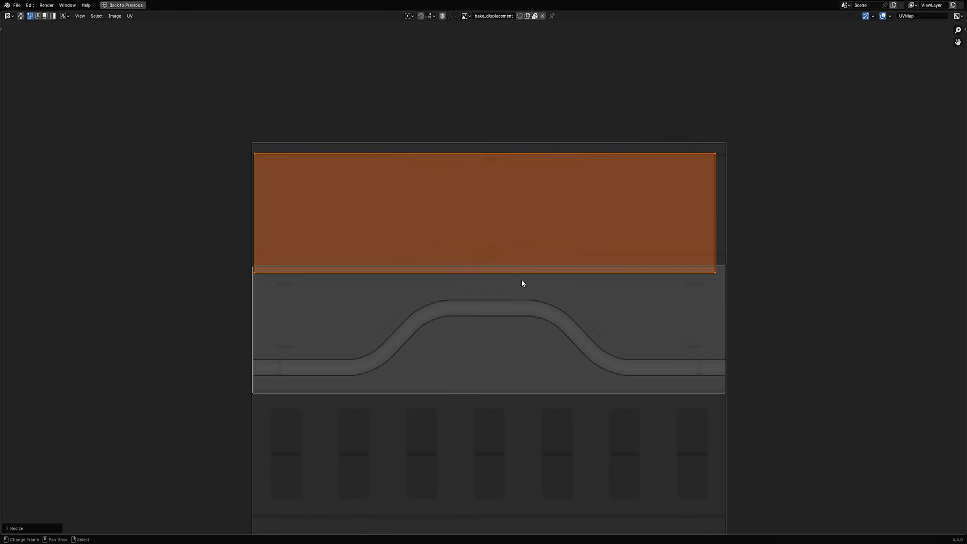
Reposition the island on the topmost strip and scale it along X to span the full image width
key("g")
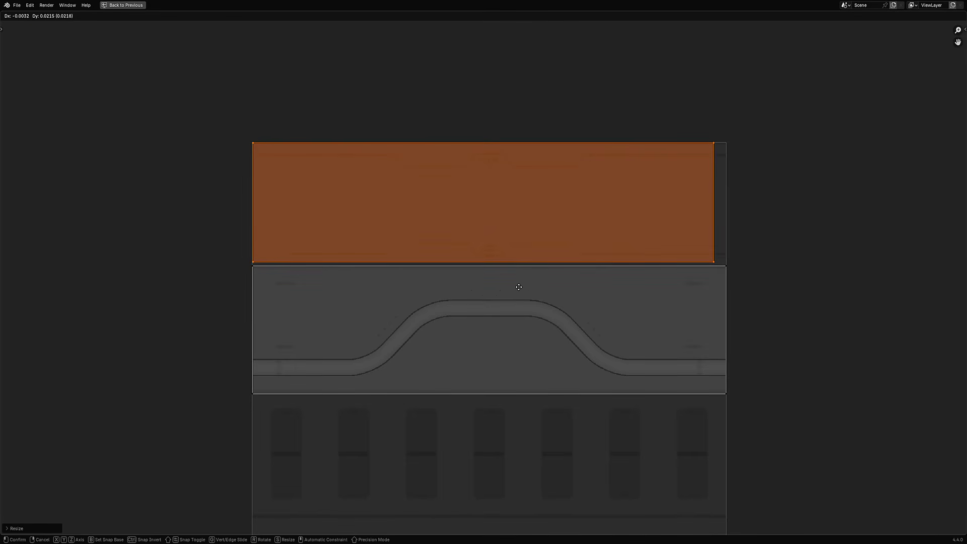
left_click(518, 287)
key("s")
key("x")
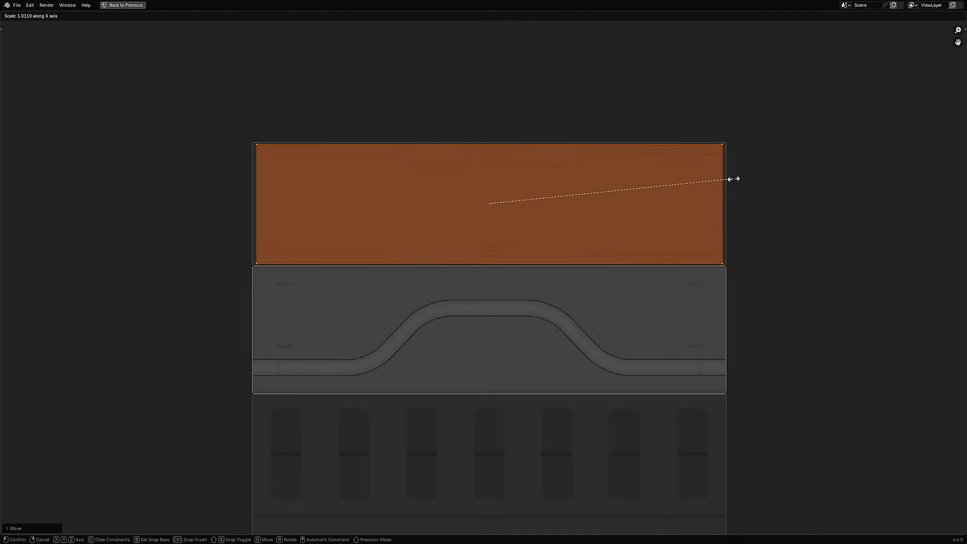
left_click(739, 179)
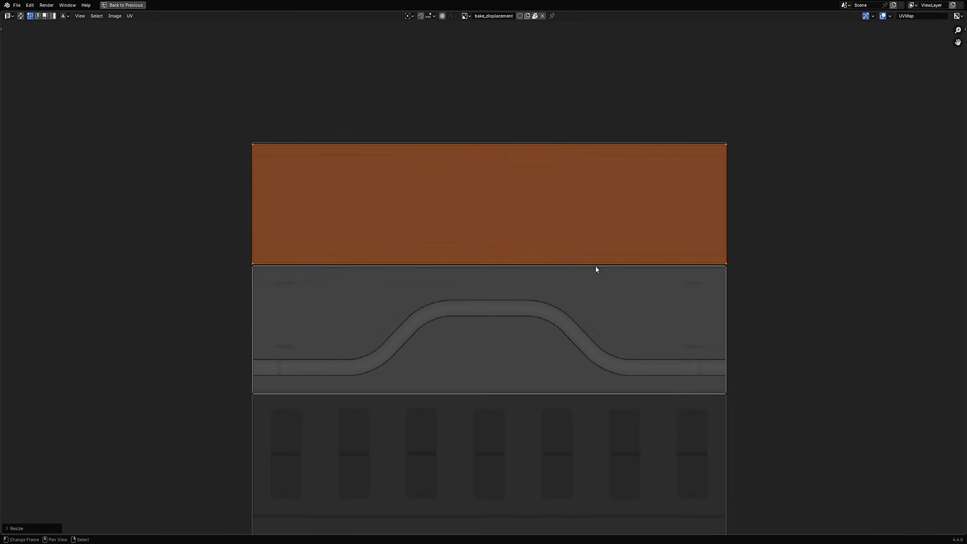
key("s")
key("x")
right_click(596, 278)
Scale the island along Y to fill the topmost strip's height and restore the split editor layout
key("s")
key("y")
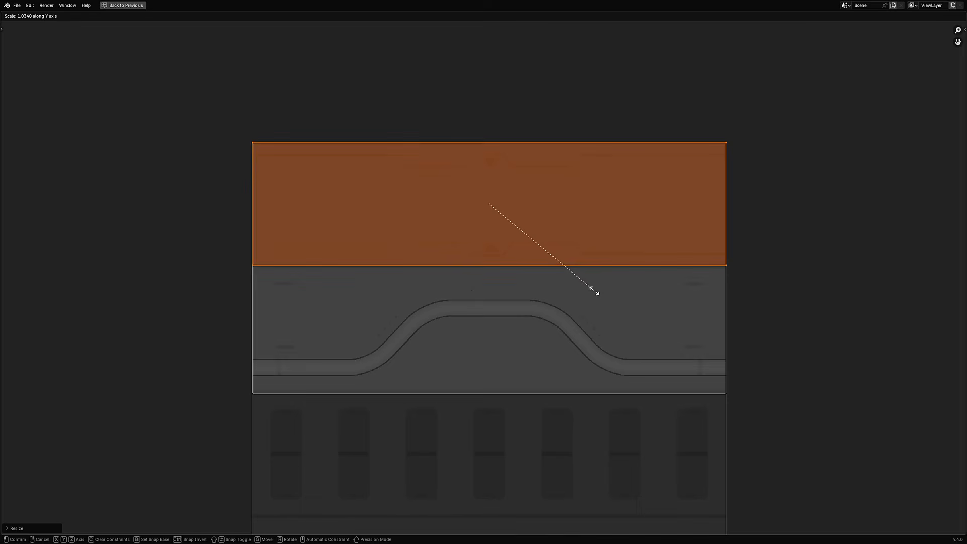
left_click(594, 290)
key("ctrl+space")
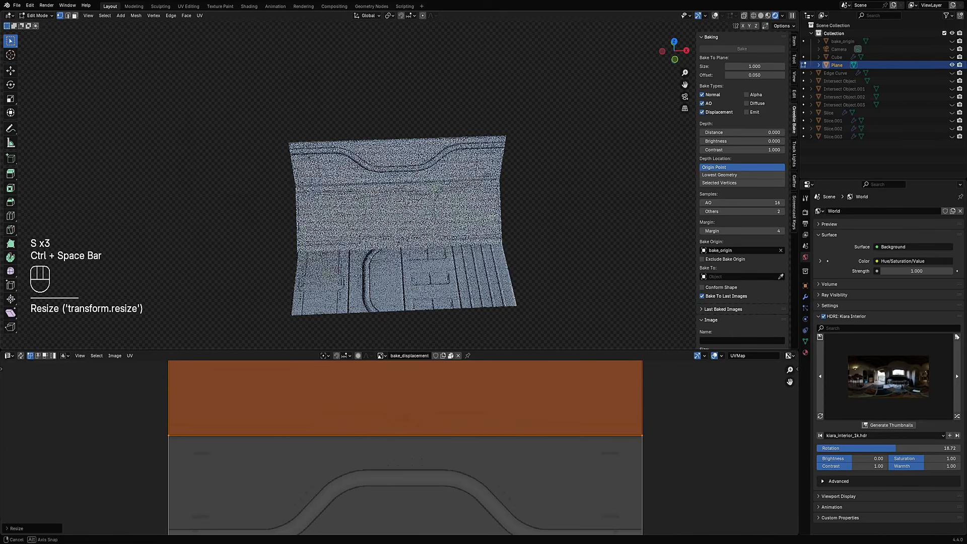
middle_click_drag(490, 188, 501, 248)
scroll(438, 242, "down", 4)
scroll(501, 247, "up", 1)
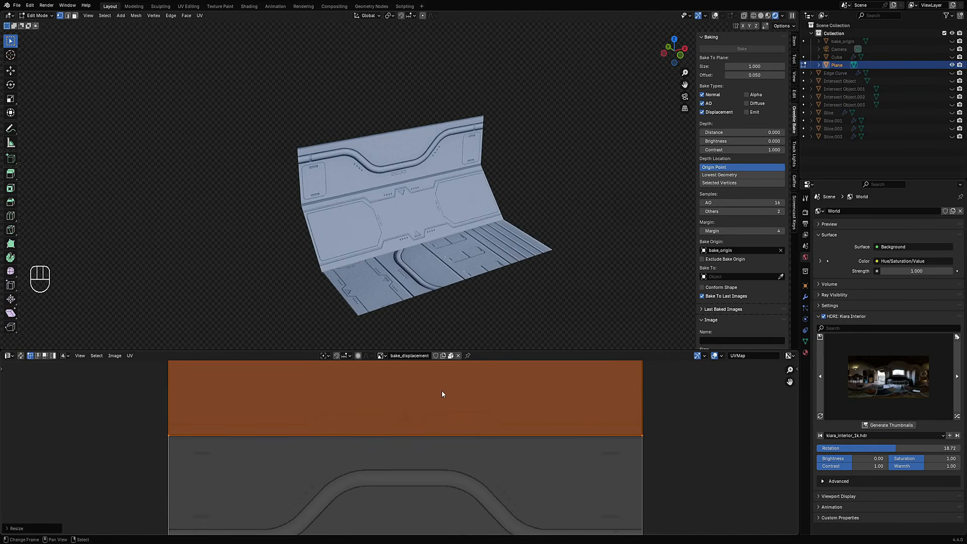
Select only the remaining upright UV island beside the image and rotate it 90 degrees
scroll(441, 390, "down", 6)
key("alt+a")
scroll(312, 479, "down", 6)
scroll(338, 493, "up", 4)
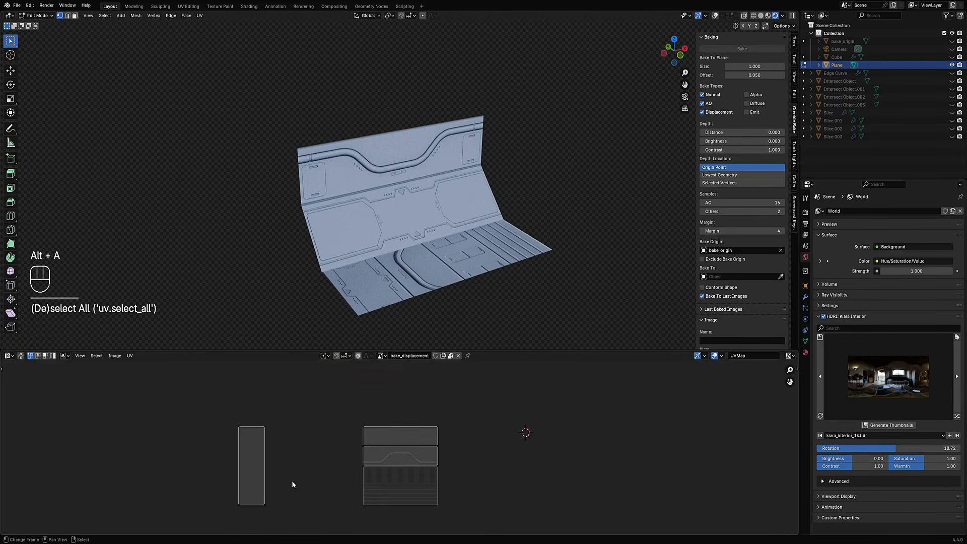
key("l")
key("r")
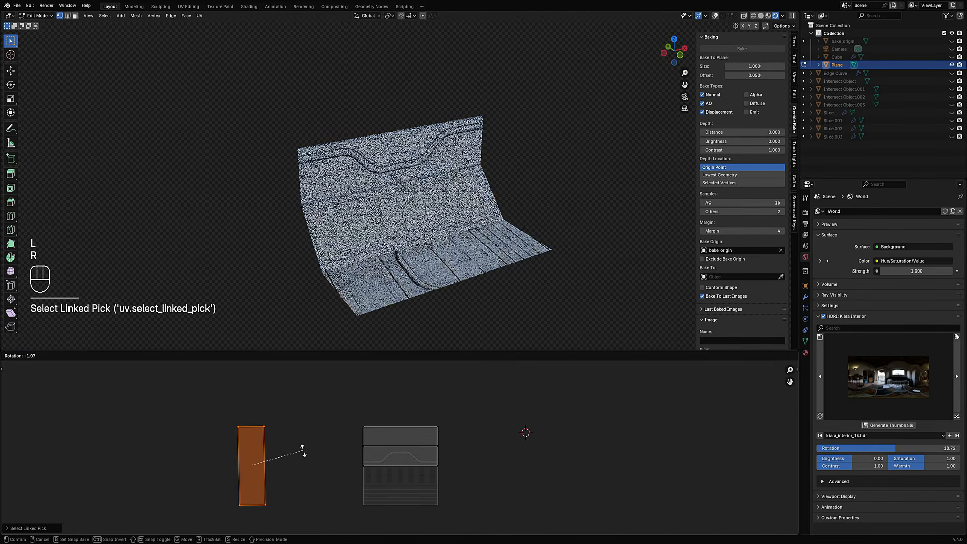
key("KP_9")
key("KP_0")
key("KP_Enter")
Move the rotated island onto the grooved strip at the bottom of the trim sheet, aligning its upper edge with the strip
key("g")
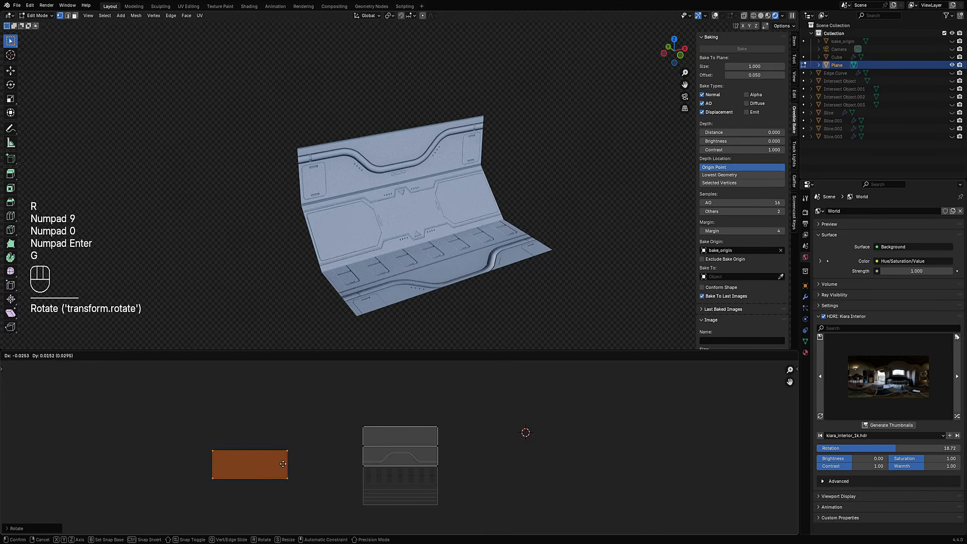
left_click(438, 481)
scroll(406, 415, "up", 7)
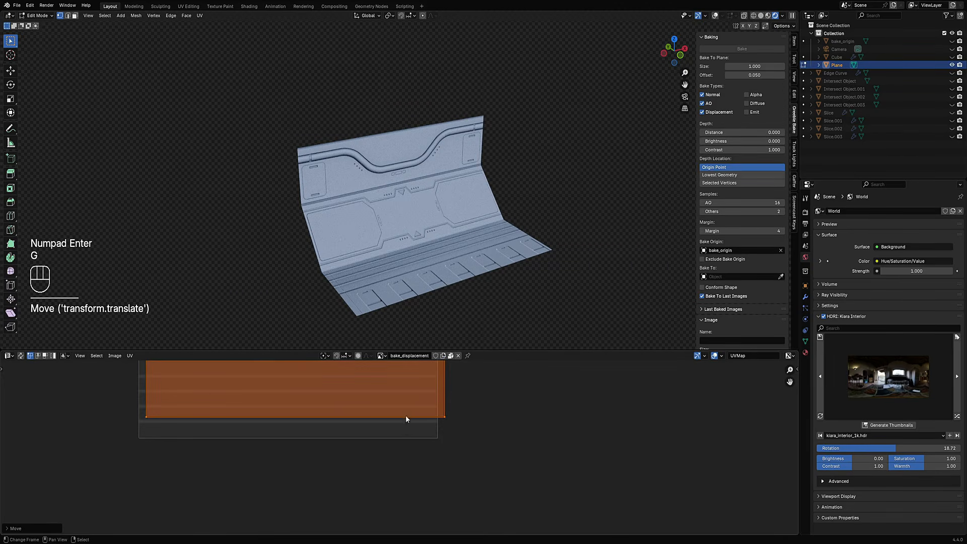
key("g")
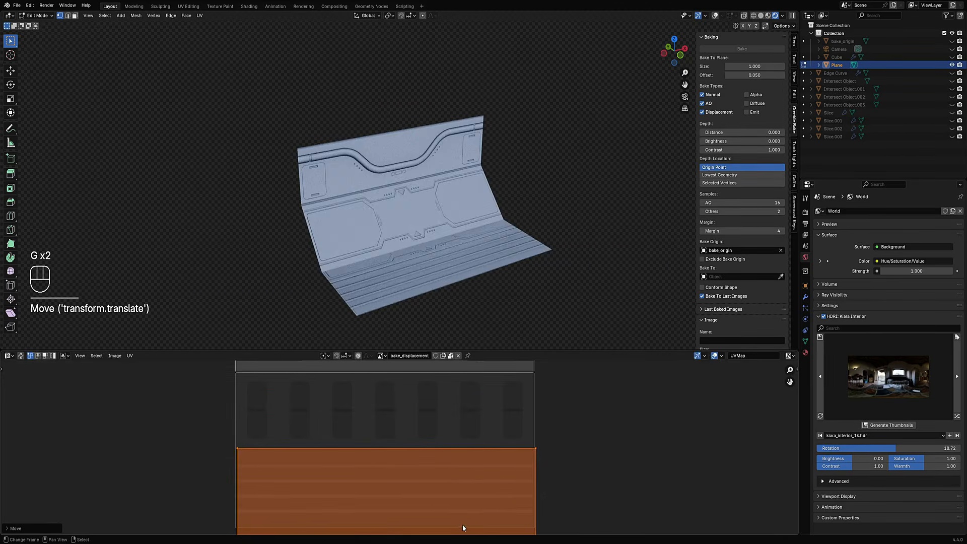
scroll(457, 463, "down", 3)
scroll(457, 463, "up", 3)
left_click(452, 449)
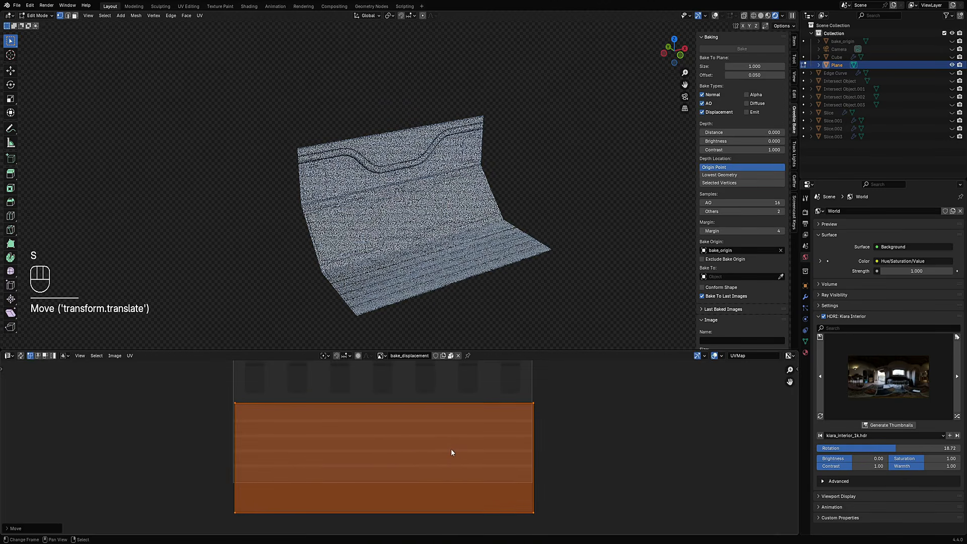
Reduce the island's height to match the grooved strip, align it with the image's lower edge, and check the fit on the wall panel
key("ctrl+space")
scroll(454, 445, "up", 1)
key("s")
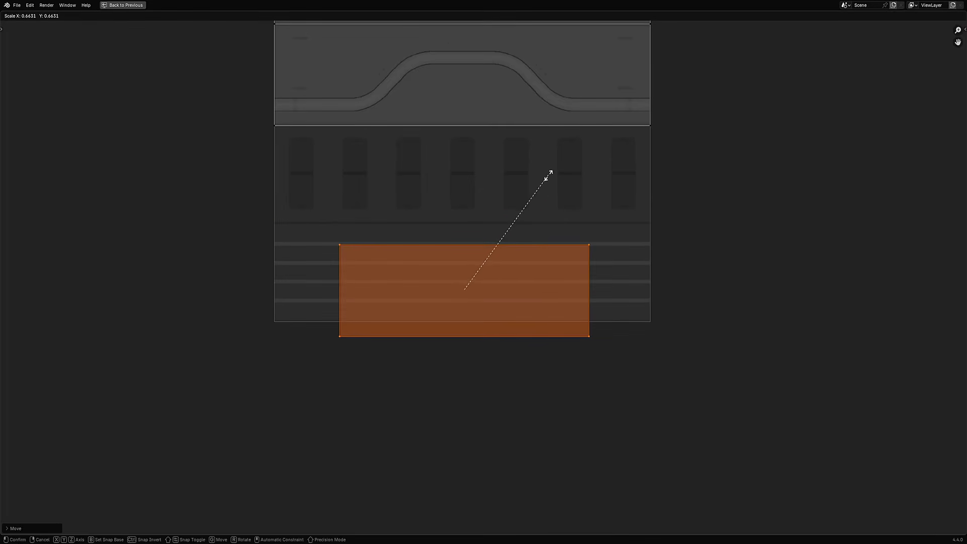
left_click(494, 335)
key("g")
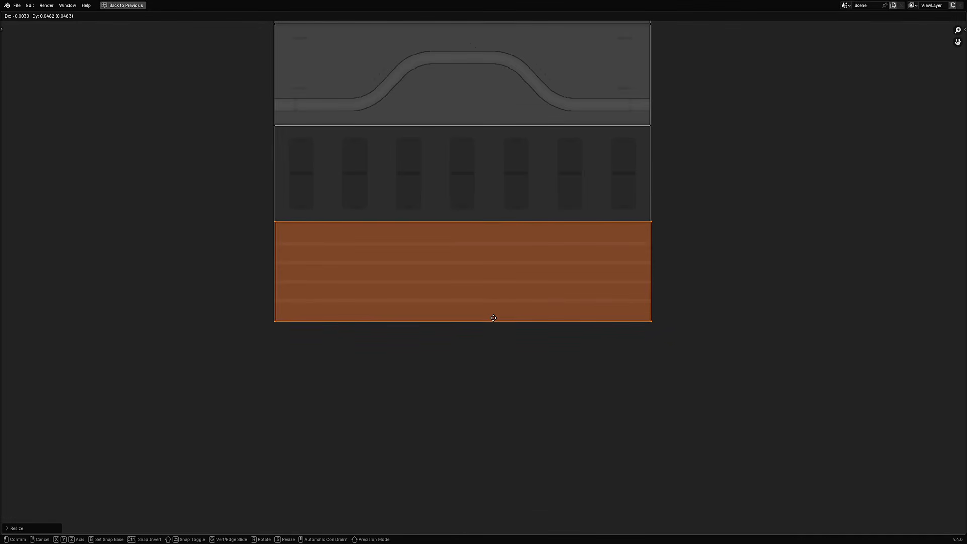
left_click(493, 318)
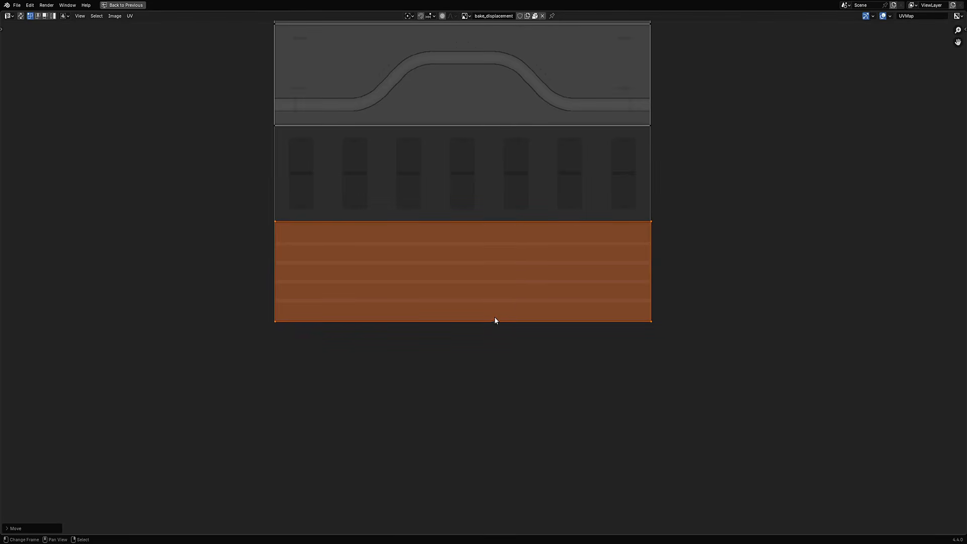
key("ctrl+space")
scroll(519, 255, "up", 5)
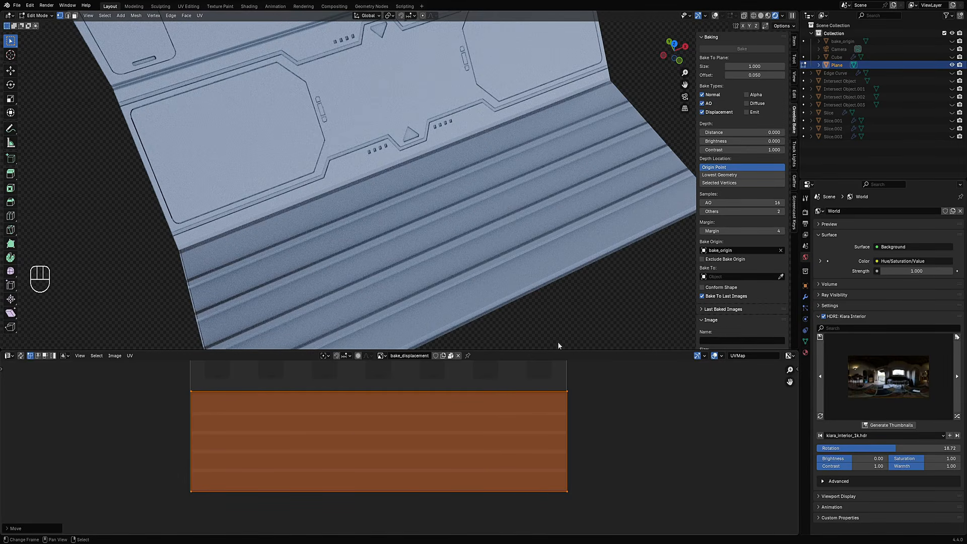
middle_click_drag(541, 301, 582, 356)
middle_click_drag(539, 277, 583, 287)
middle_click_drag(583, 287, 595, 379, "shift")
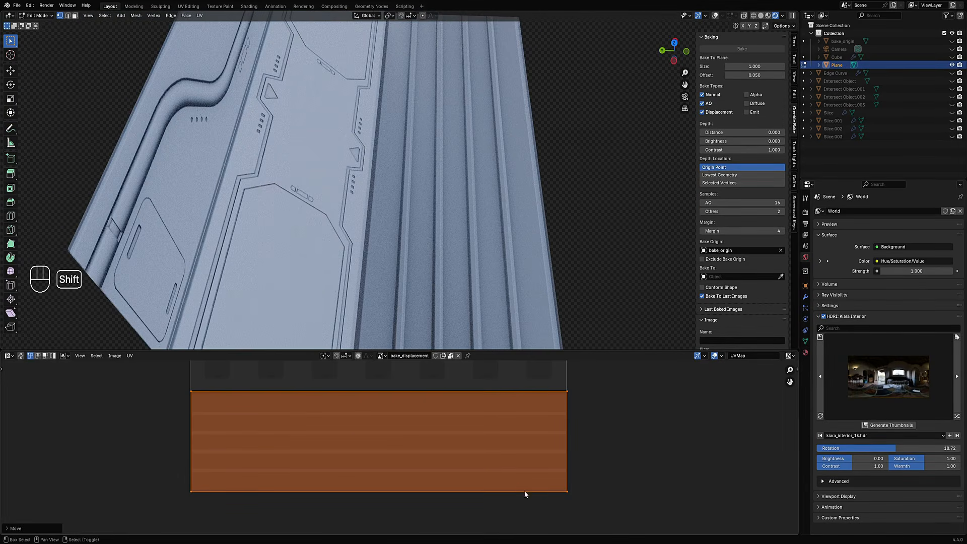
Fine-move the grooved strip's UV island along Y and X so its edges line up with the image's lower and side borders
scroll(496, 469, "up", 2)
key("g")
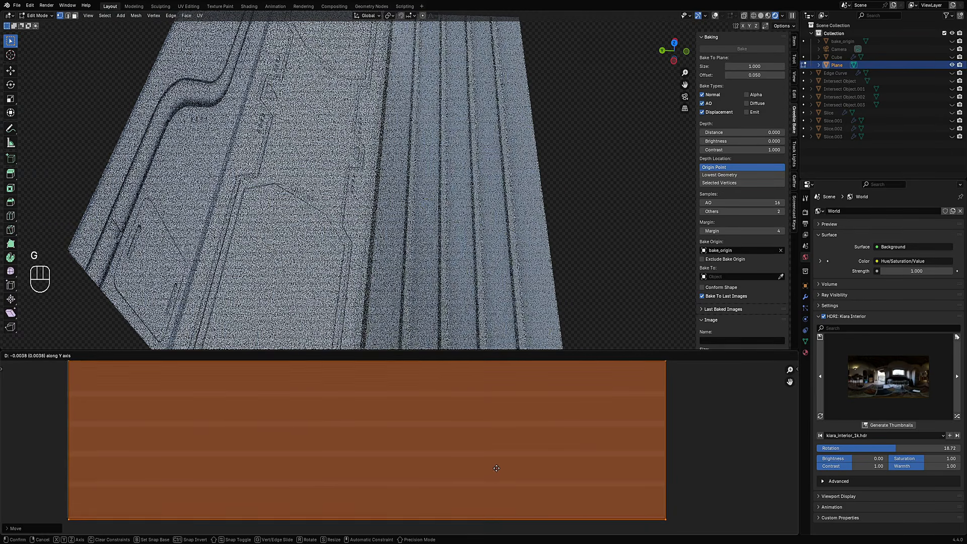
key("shift")
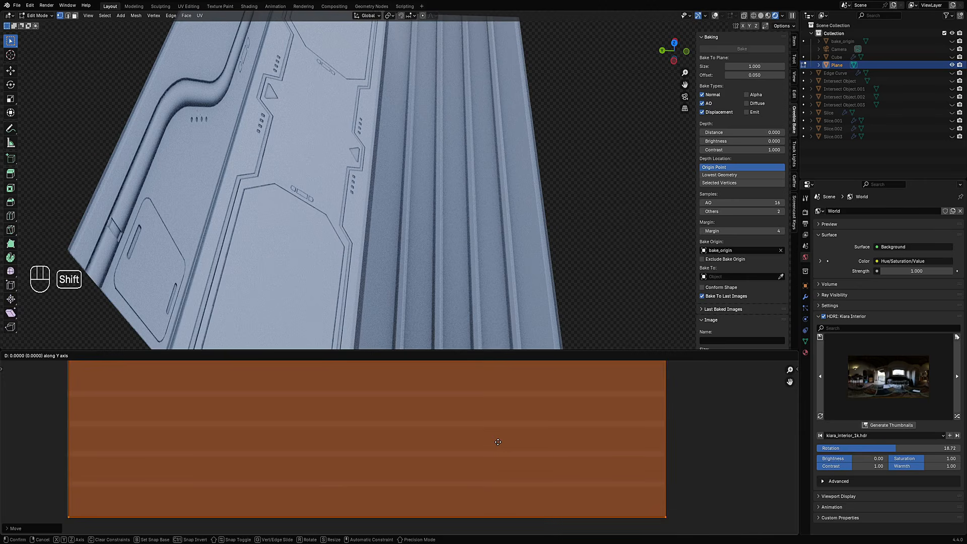
left_click(498, 442)
key("g")
key("x")
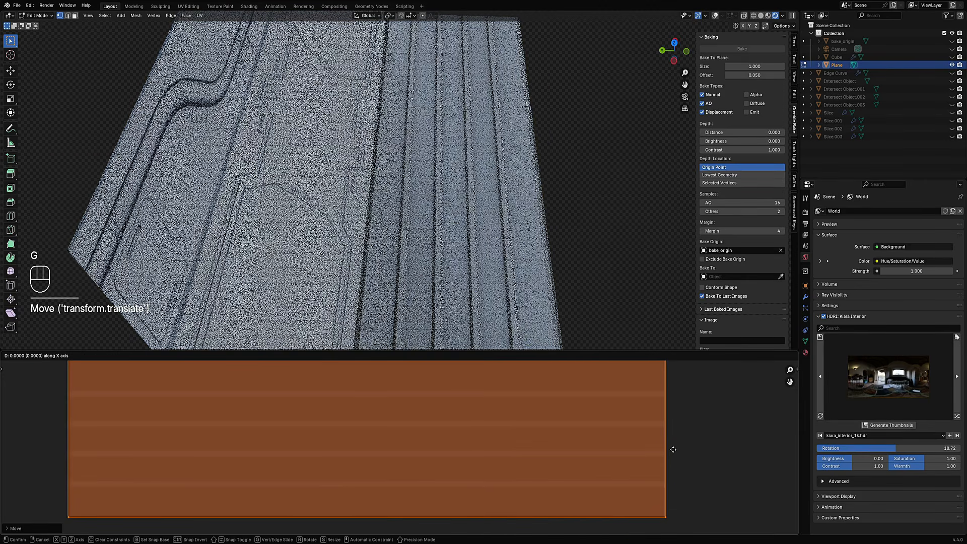
left_click(672, 449)
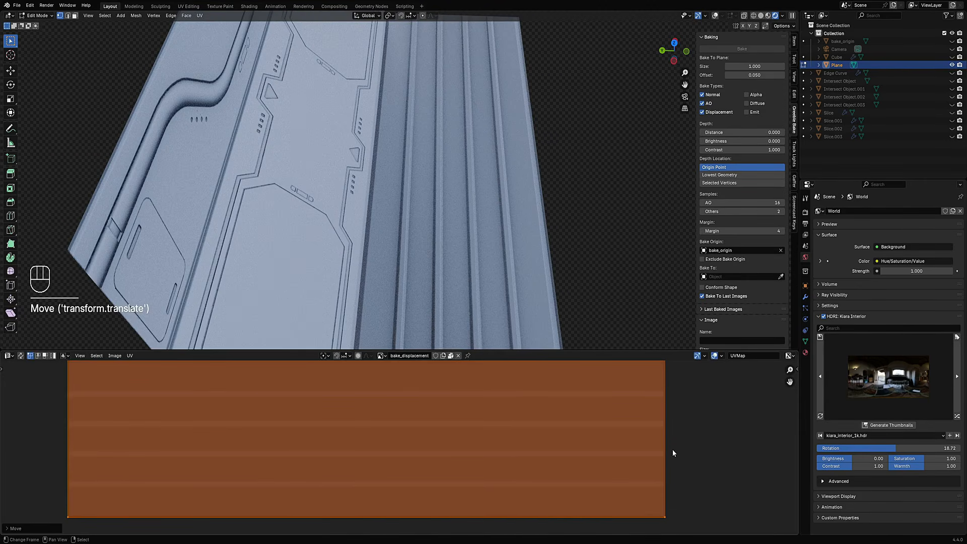
Select only the upper edge of the UV island and move it slightly down onto the grooved strip's upper border
scroll(533, 404, "down", 2)
scroll(513, 396, "up", 3)
key("2")
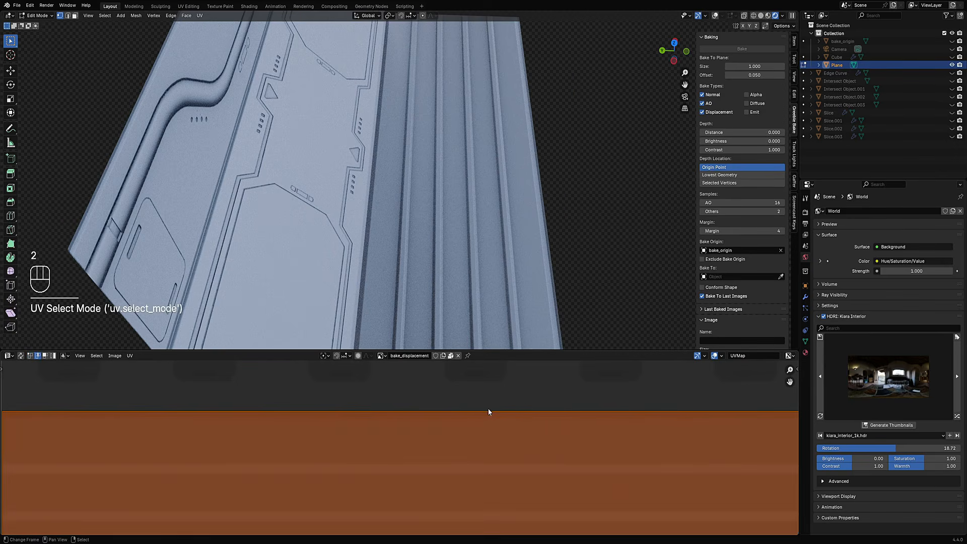
left_click(492, 433)
key("g")
key("z")
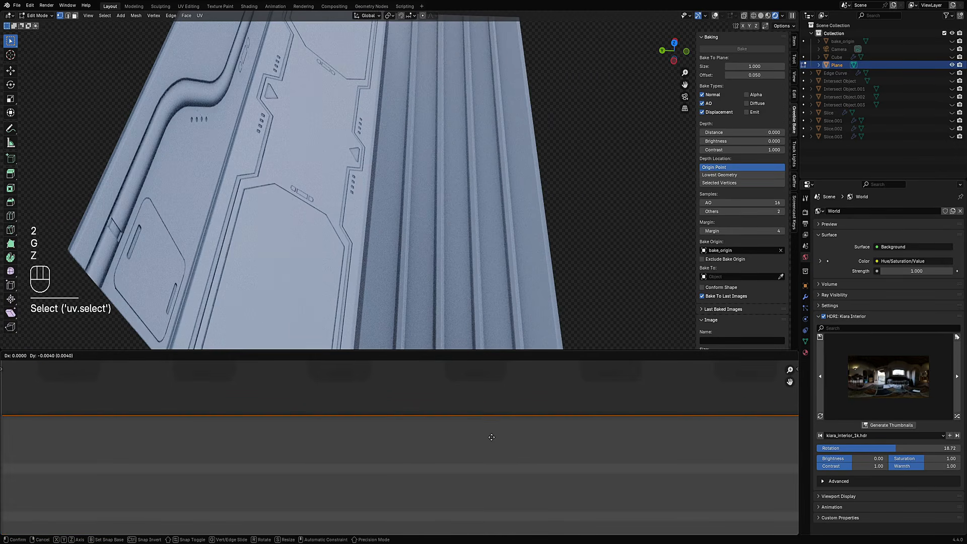
left_click(491, 438)
Return to Object Mode, turn the viewport overlays back on, check the whole wall panel and save the file
key("Tab")
scroll(548, 197, "down", 4)
middle_click_drag(548, 197, 458, 196)
scroll(503, 200, "up", 1)
key("shift+alt+z")
left_click(458, 196)
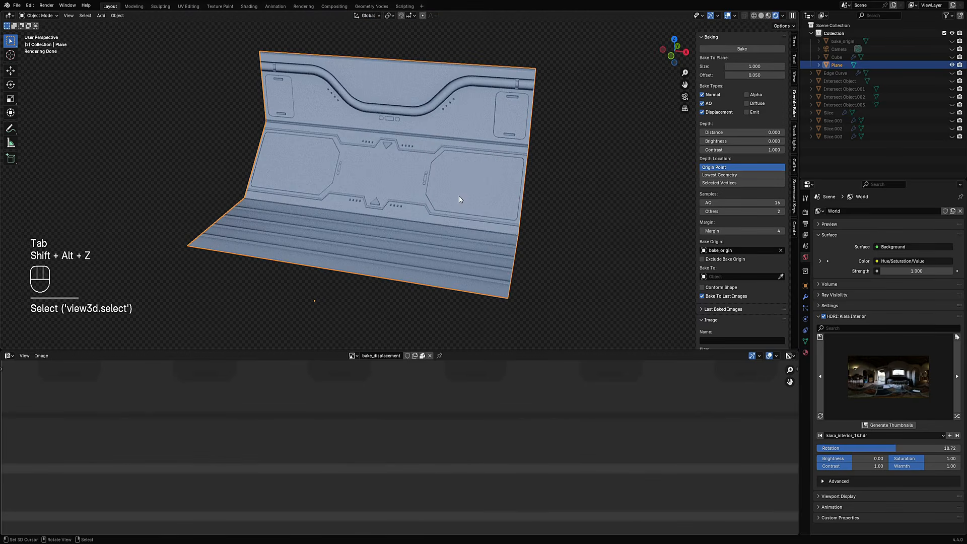
key("ctrl+s")
Select all of the wall panel's geometry in Edit Mode, return to Object Mode and open the panel's modifier properties
middle_click_drag(463, 269, 423, 214)
key("Tab")
key("a")
key("Tab")
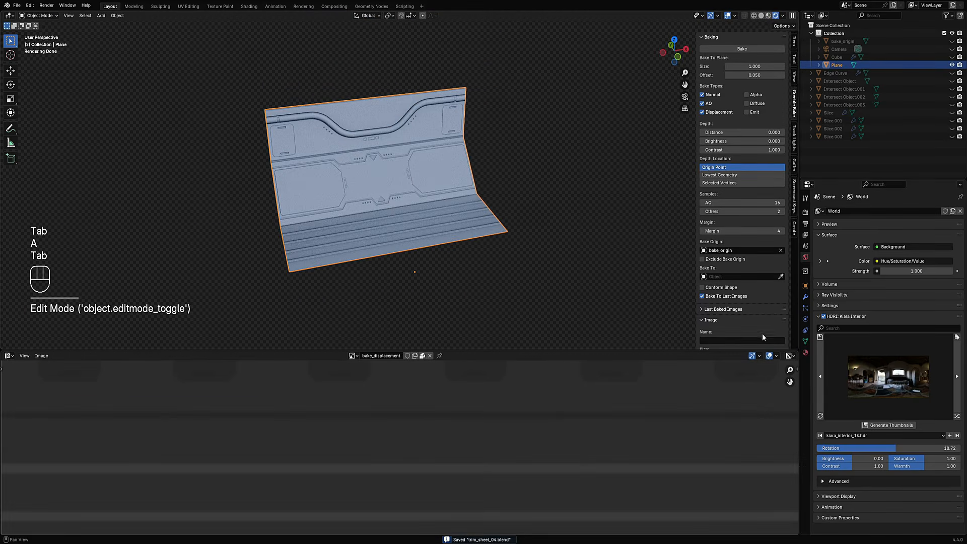
left_click(805, 296)
left_click(863, 209)
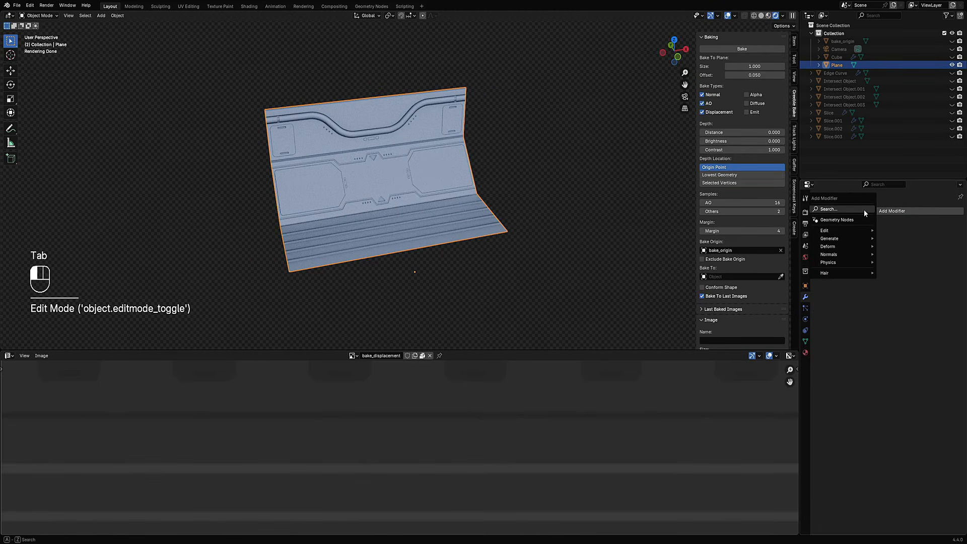
type("aa")
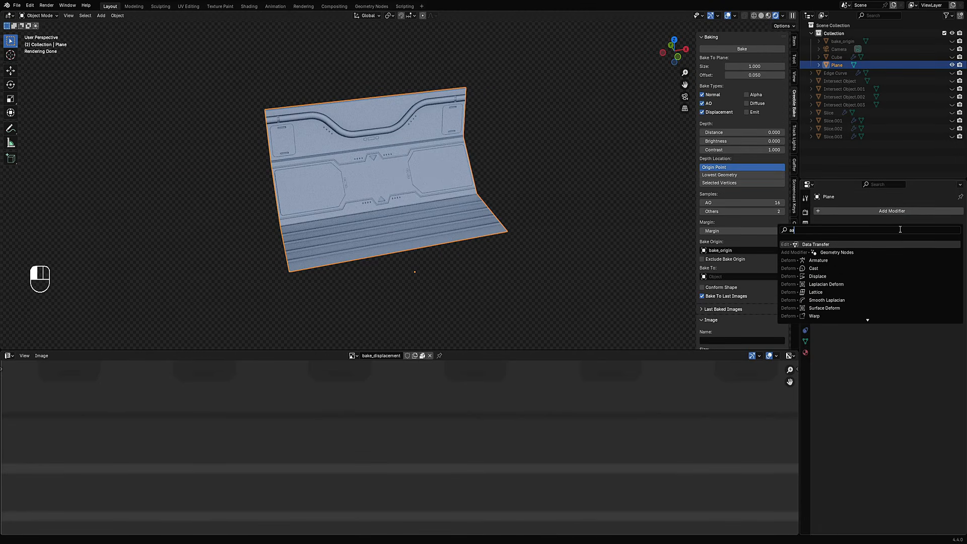
right_click(897, 246)
right_click(846, 392)
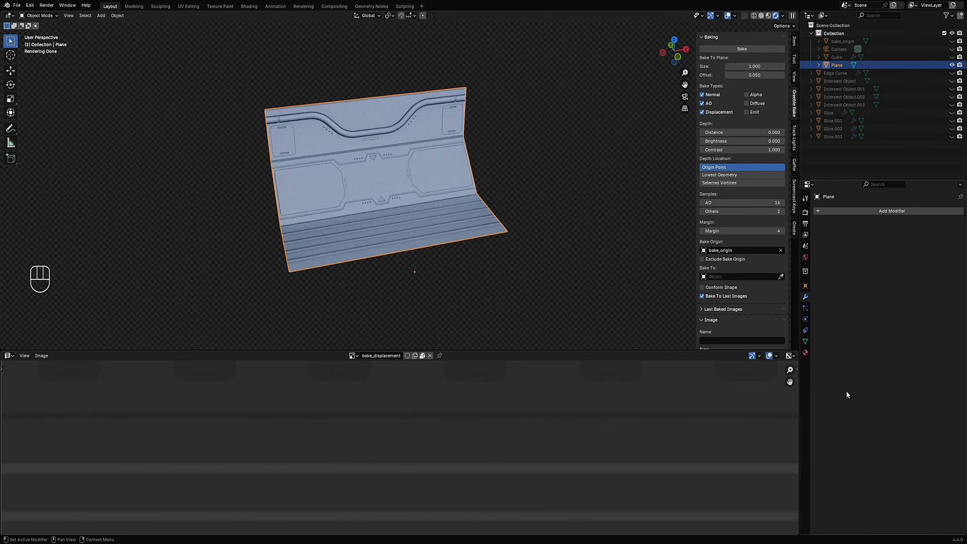
Add an Array modifier to the wall panel so it repeats along its length, and view both copies
left_click(847, 209)
mouse_move(836, 233)
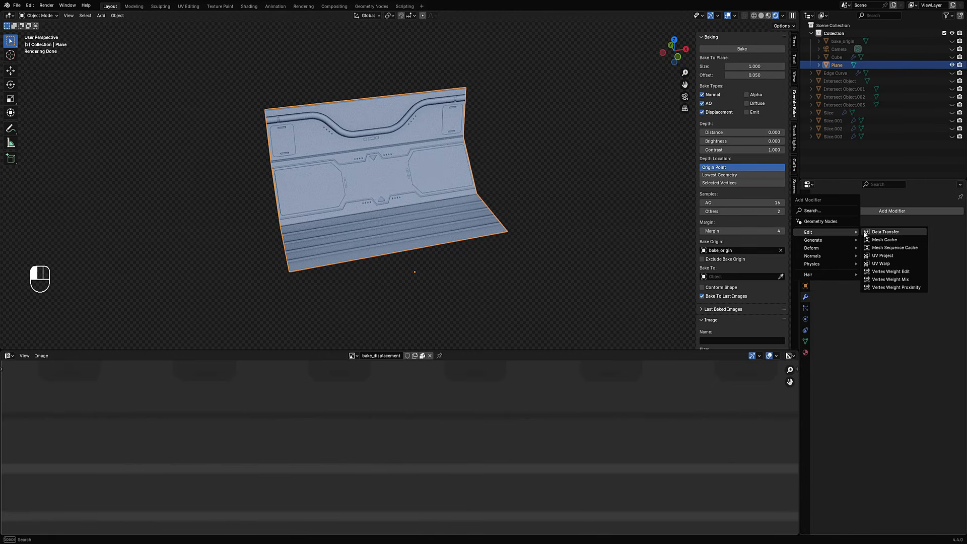
left_click(874, 239)
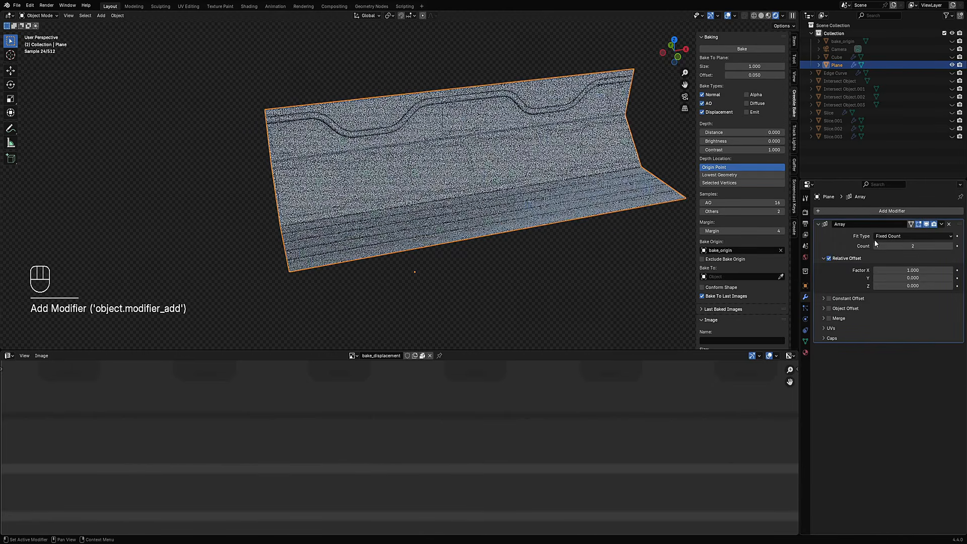
middle_click_drag(604, 236, 446, 267)
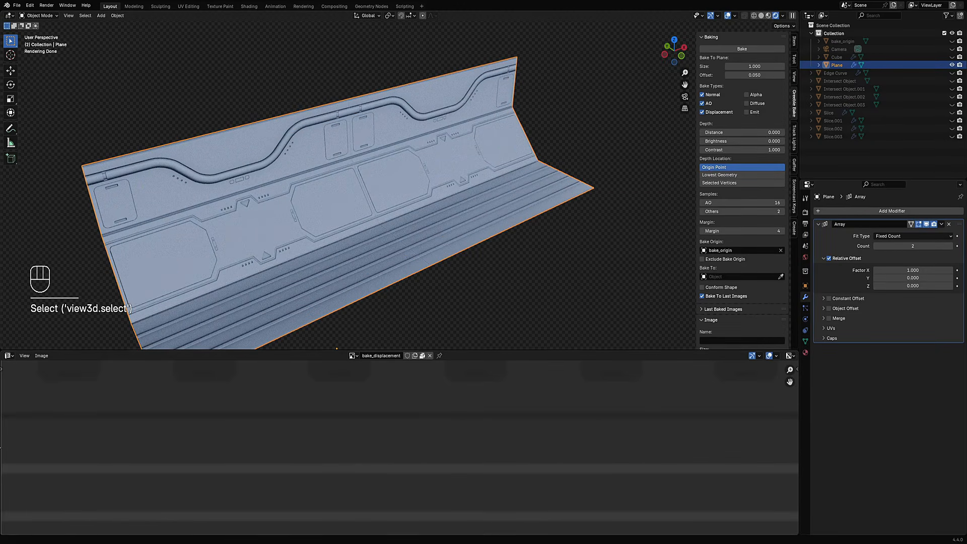
Switch the lower area to the Shader Editor and set the Principled BSDF's Metallic to 1.000
left_click(9, 355)
left_click(24, 430)
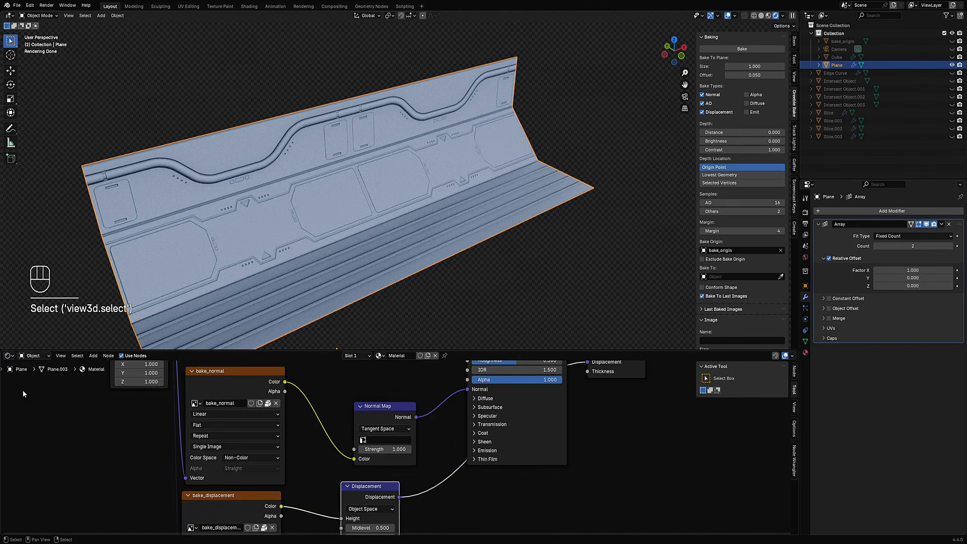
scroll(436, 428, "down", 5)
scroll(437, 431, "up", 4)
middle_click_drag(422, 404, 476, 496)
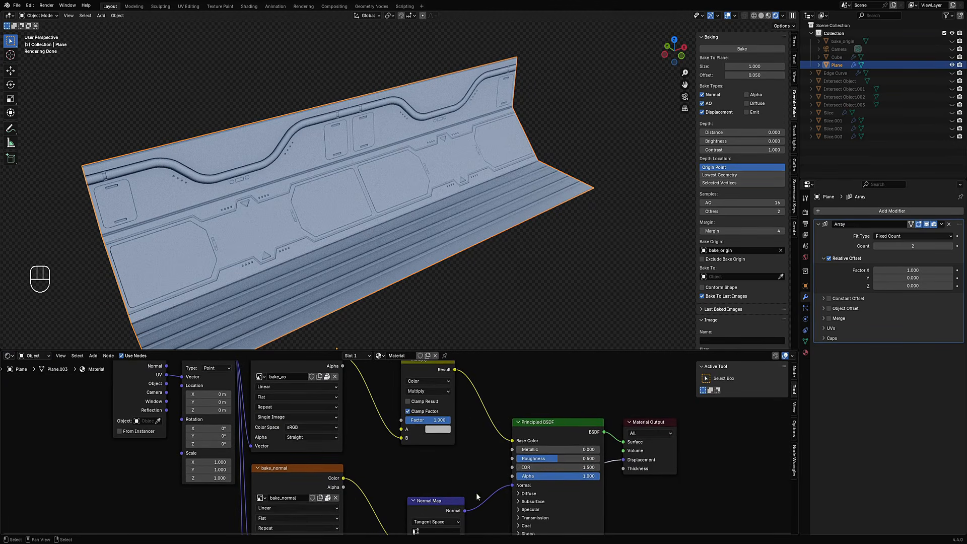
left_click_drag(550, 449, 598, 449)
middle_click_drag(535, 273, 390, 260)
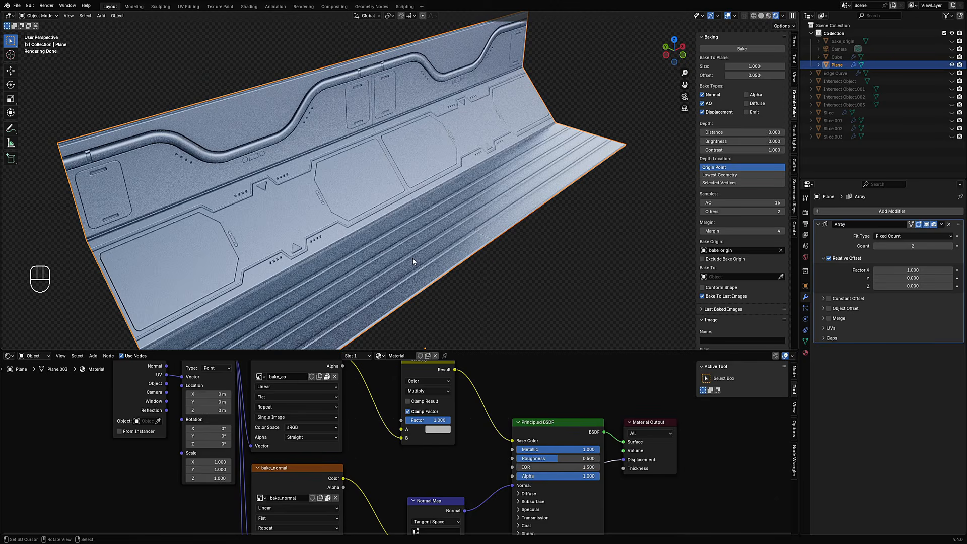
Try to close the seam between the array copies by adjusting the relative X offset and enabling Merge with an adjusted distance
middle_click_drag(451, 261, 499, 266)
scroll(516, 257, "up", 5)
scroll(498, 267, "up", 4)
middle_click_drag(296, 207, 439, 91, "shift")
scroll(402, 175, "up", 2)
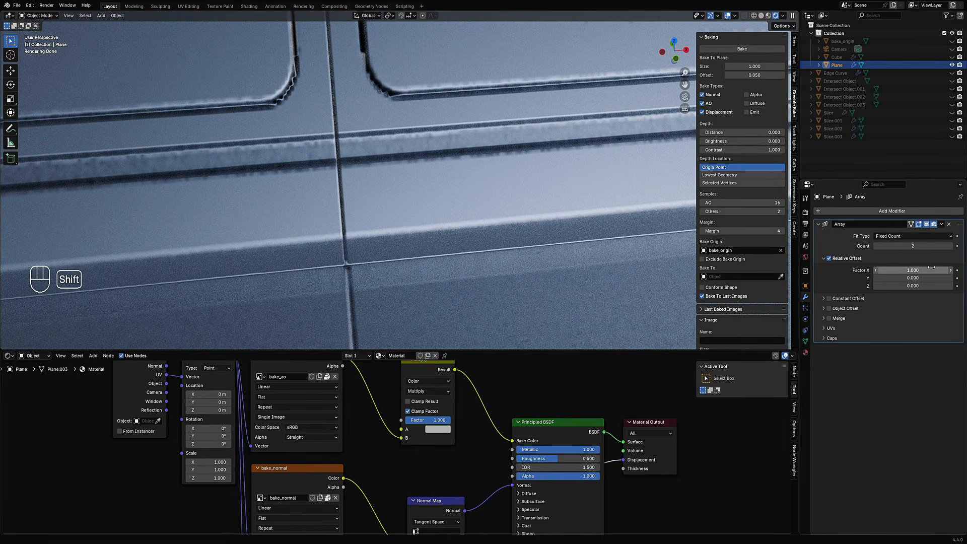
left_click_drag(928, 270, 928, 270)
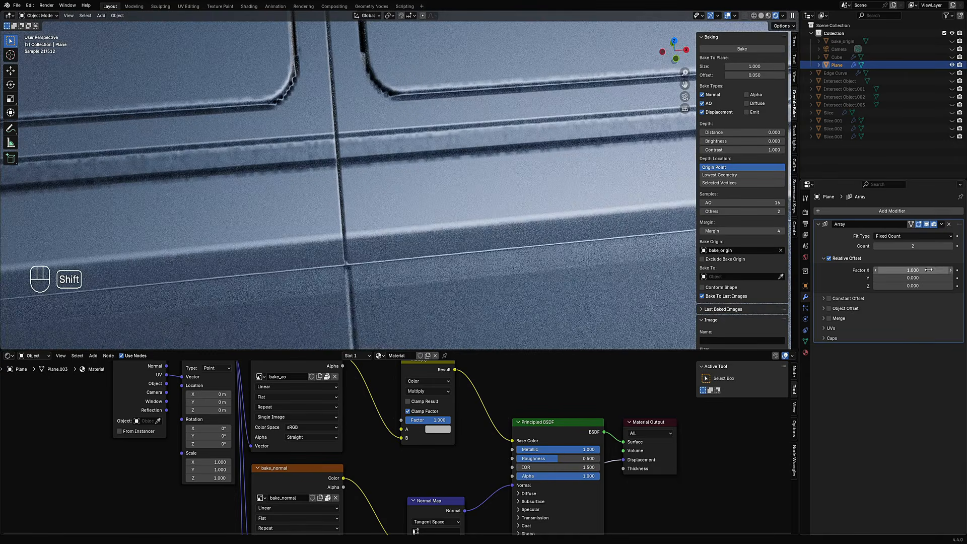
left_click(829, 318)
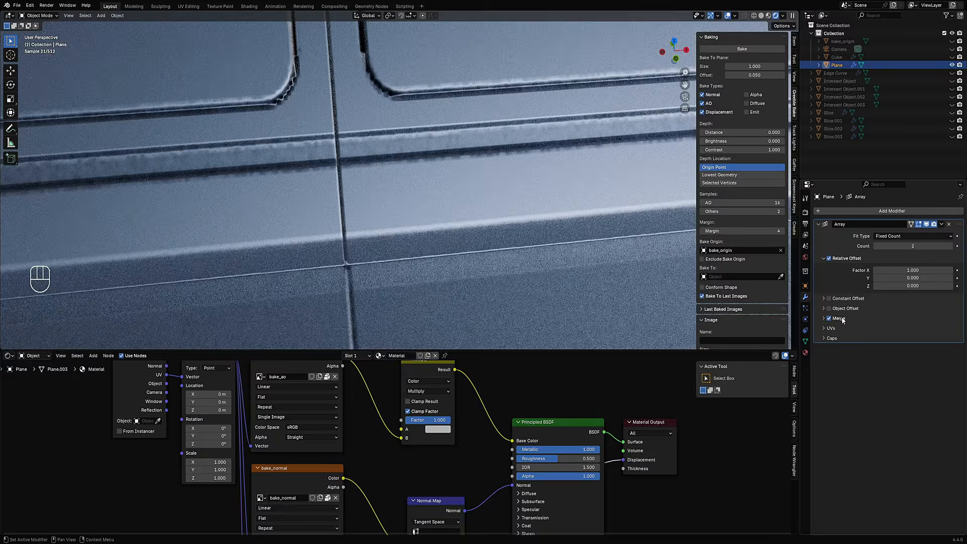
left_click(823, 318)
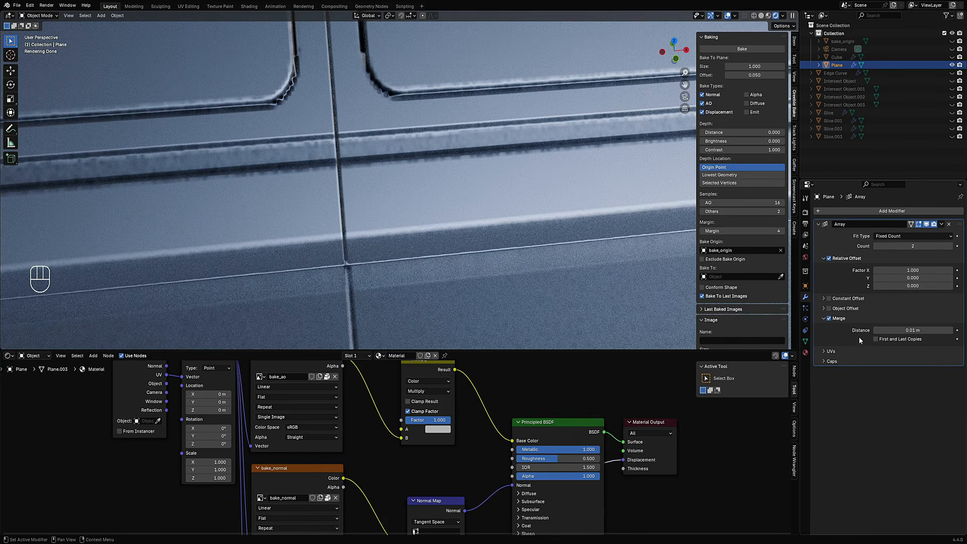
left_click_drag(912, 330, 913, 329, "shift")
left_click(824, 319)
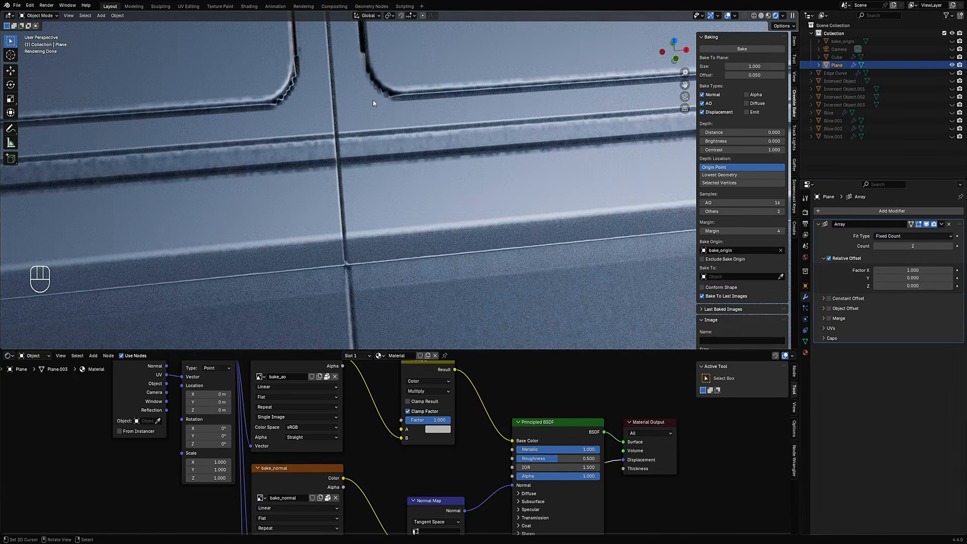
Examine the pipe, recessed panels and outer edges of the repeated wall panel up close with the overlays hidden
scroll(373, 100, "down", 5)
scroll(374, 104, "down", 6)
scroll(396, 170, "up", 6)
middle_click_drag(410, 106, 714, 162, "shift")
middle_click_drag(511, 143, 531, 173, "shift")
scroll(459, 179, "up", 7)
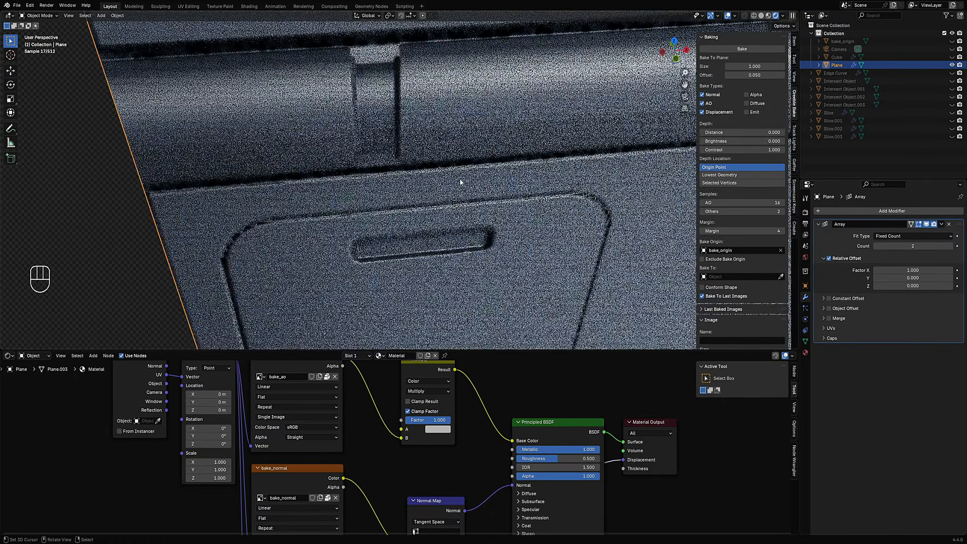
key("shift+alt+z")
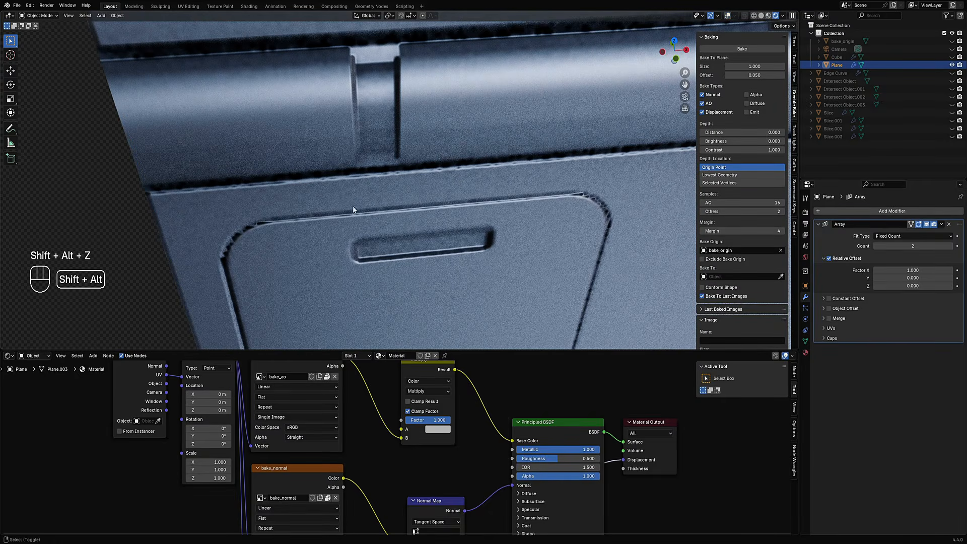
scroll(303, 228, "down", 6)
scroll(387, 197, "up", 2)
middle_click_drag(415, 274, 365, 201, "shift")
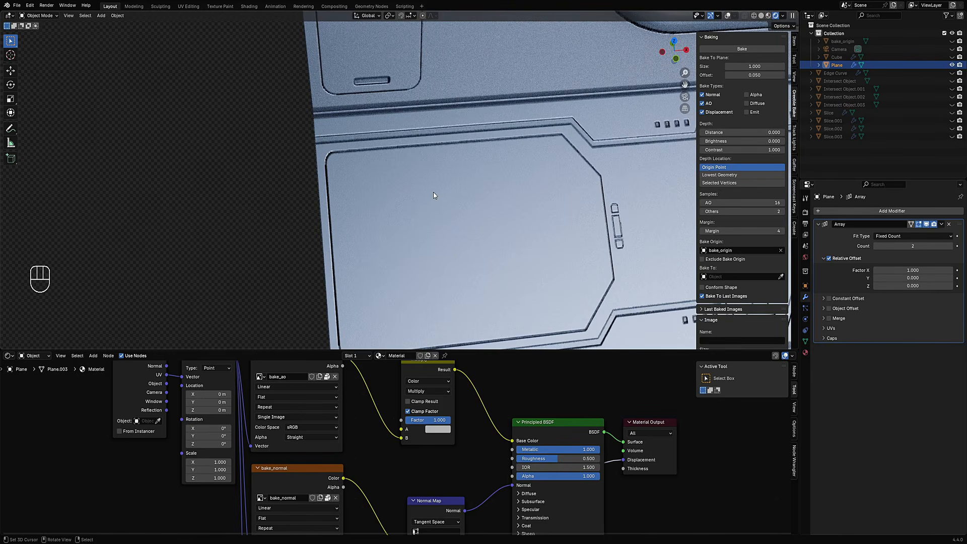
scroll(481, 209, "down", 3)
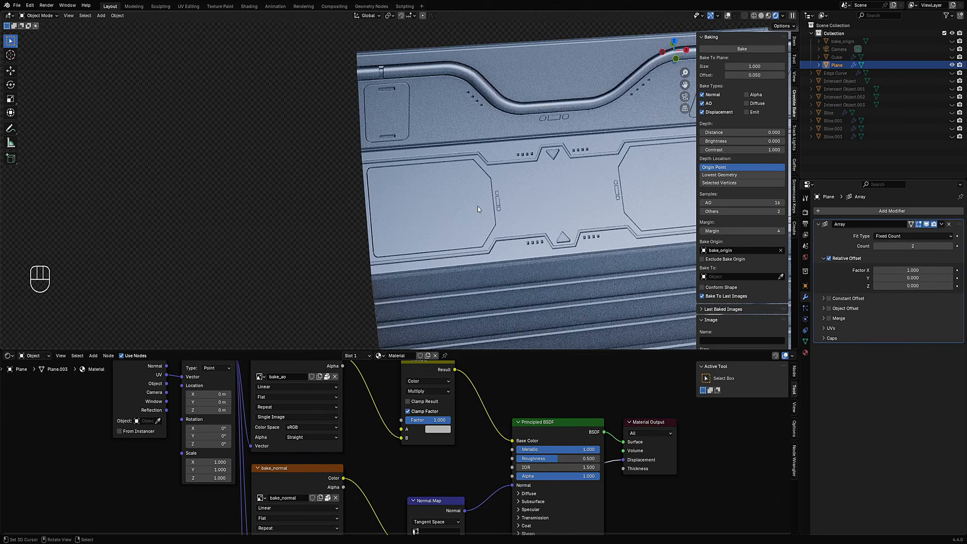
scroll(476, 212, "up", 2)
scroll(470, 216, "up", 1)
middle_click_drag(469, 216, 559, 201)
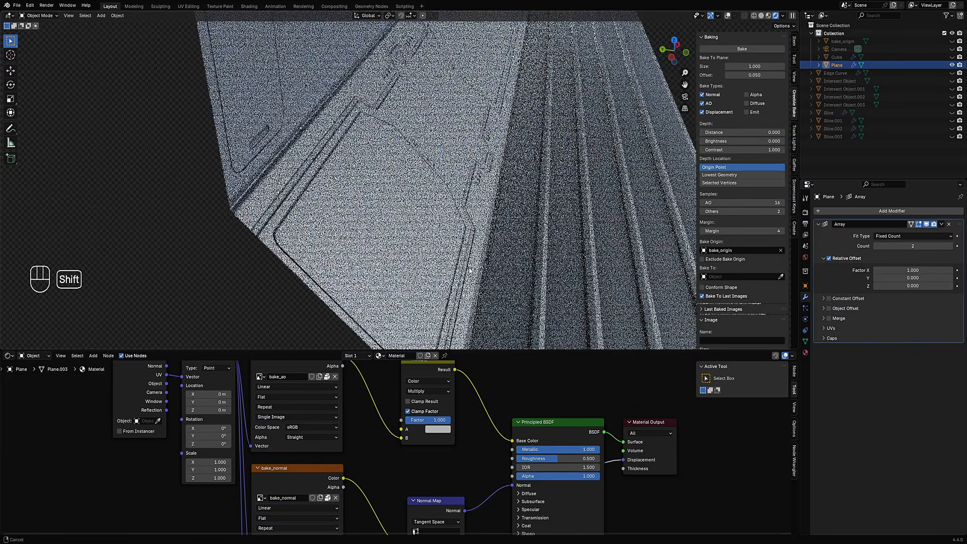
middle_click_drag(453, 192, 361, 196, "shift")
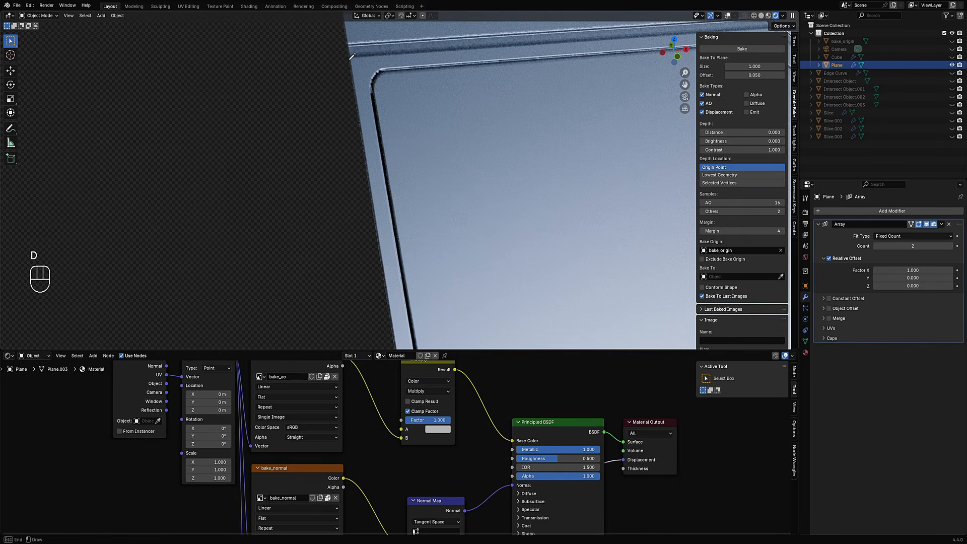
Mark the wall panel's outer edge with annotation strokes, show the overlays and erase the marks
key("shift+alt+z")
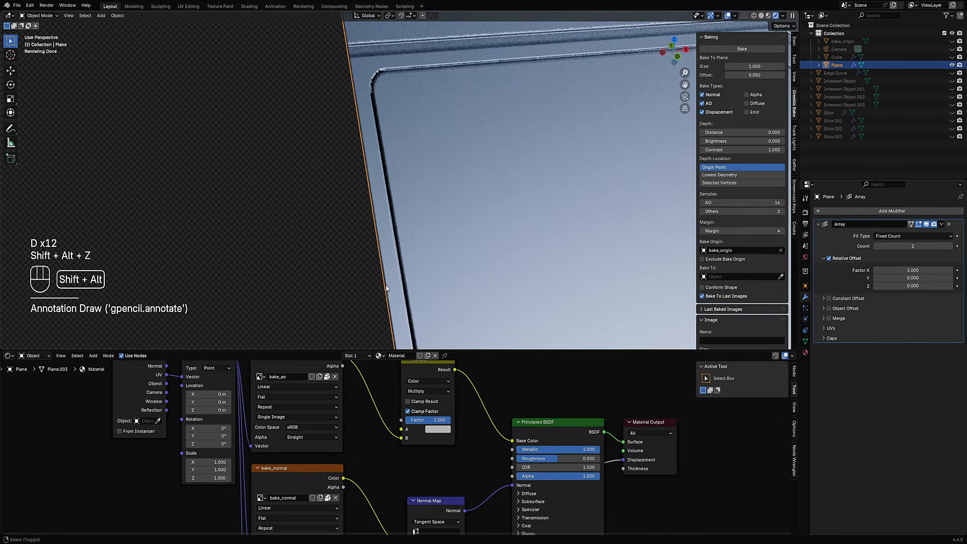
scroll(404, 180, "down", 7)
key("shift+alt+z")
key("shift+alt+z")
scroll(403, 189, "down", 4)
key("d")
right_click(400, 194)
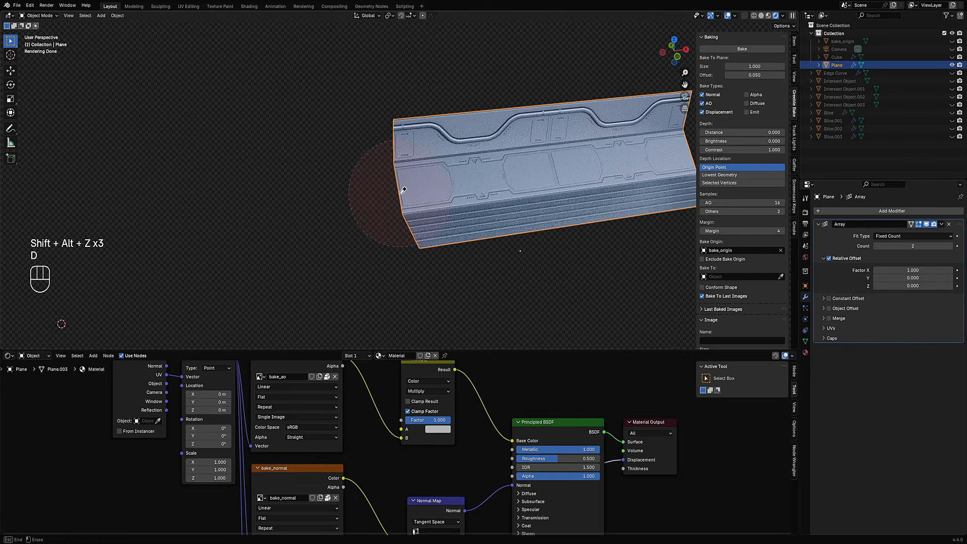
key("d")
key("d")
Unhide all hidden objects, switch the viewport to Solid shading and bring the original trim sheet model into view
key("alt+h")
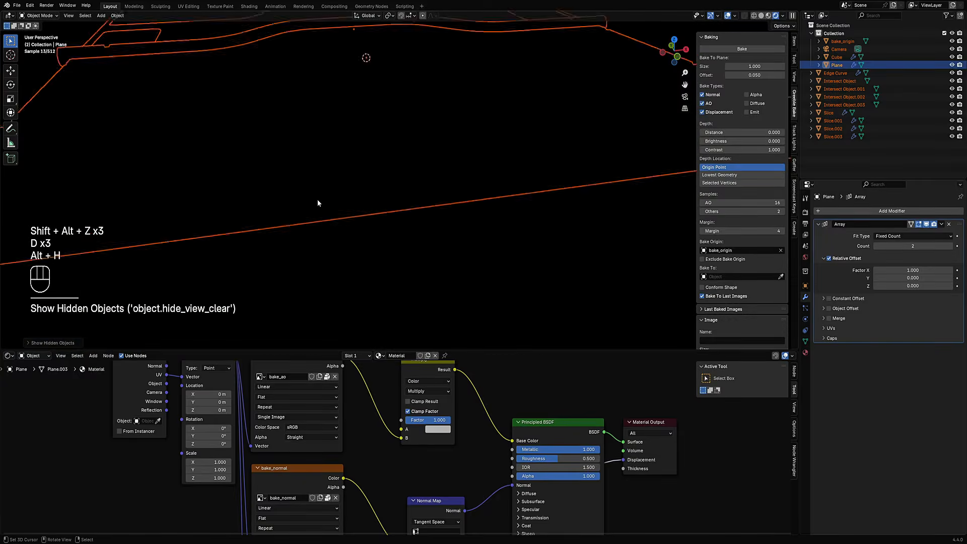
scroll(317, 203, "down", 6)
key("z")
left_click(276, 195)
middle_click_drag(292, 197, 350, 207)
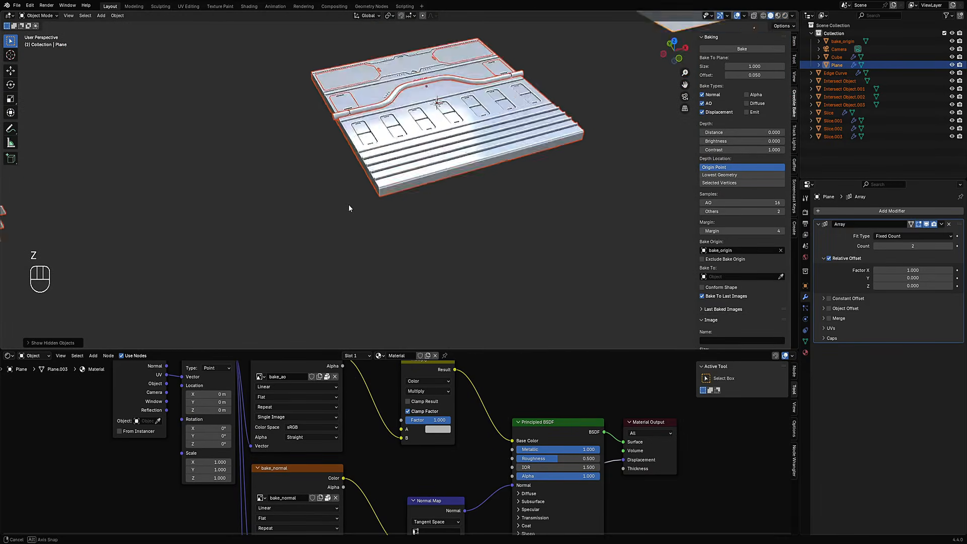
Examine the outer side edge of the grooved strip on the trim sheet model from the top view
scroll(370, 172, "up", 6)
scroll(426, 216, "up", 4)
middle_click_drag(372, 170, 400, 266, "shift")
scroll(400, 266, "up", 1)
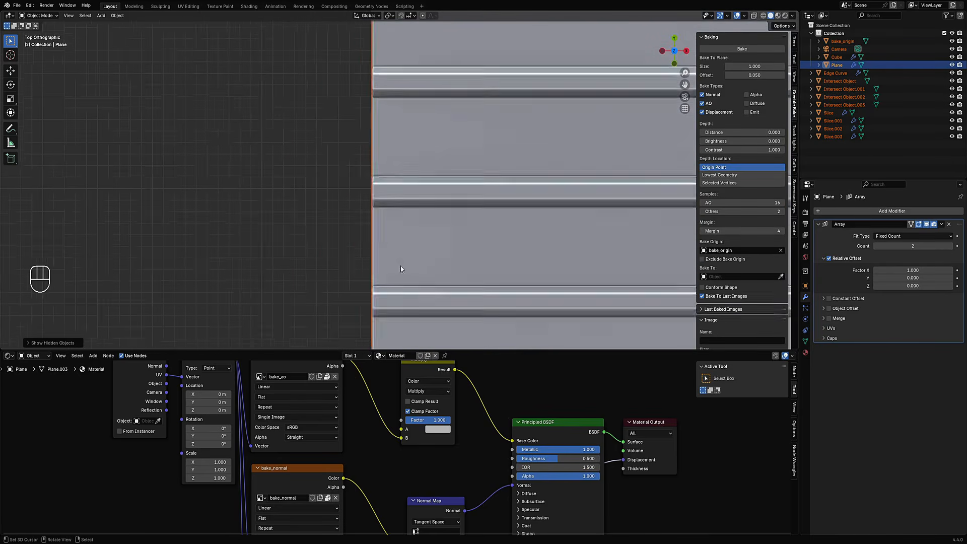
scroll(401, 269, "up", 4)
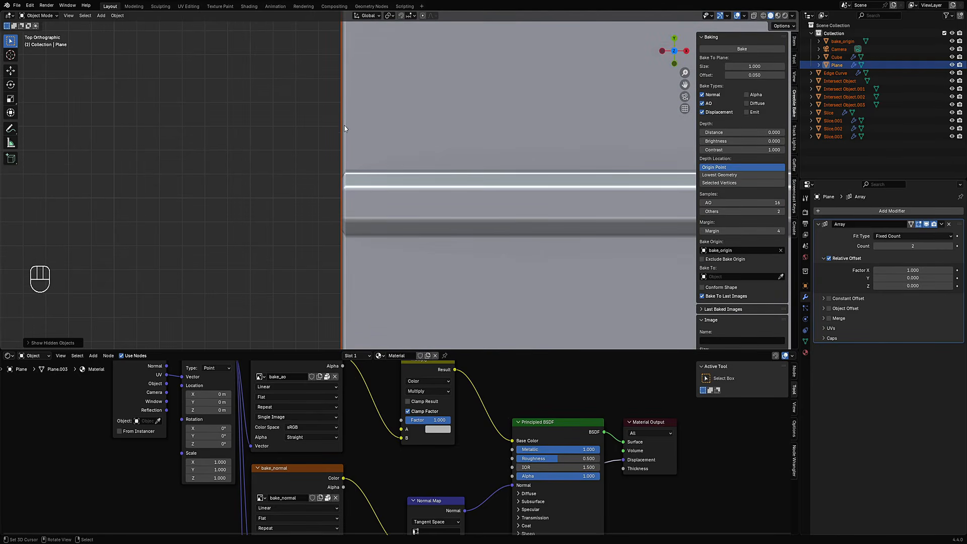
scroll(376, 223, "down", 10)
middle_click_drag(500, 194, 263, 216, "shift")
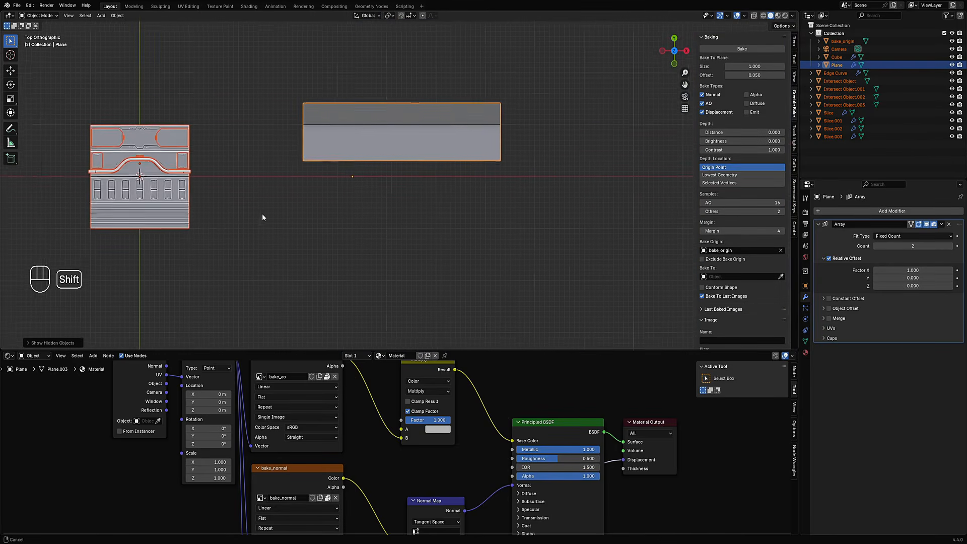
Switch the viewport to Rendered shading and examine the seam between the two wall panel copies up close
scroll(462, 214, "up", 2)
right_click(445, 189)
mouse_move(454, 207)
middle_mouse_down()
mouse_move(431, 172)
mouse_move(471, 211)
middle_mouse_up()
scroll(471, 210, "up", 4)
key("z")
left_click(504, 190)
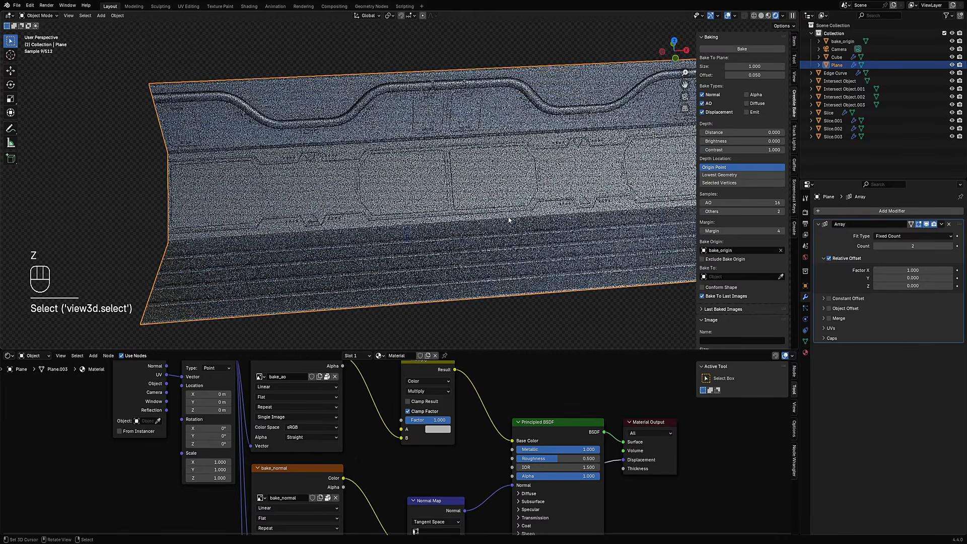
scroll(460, 178, "up", 5)
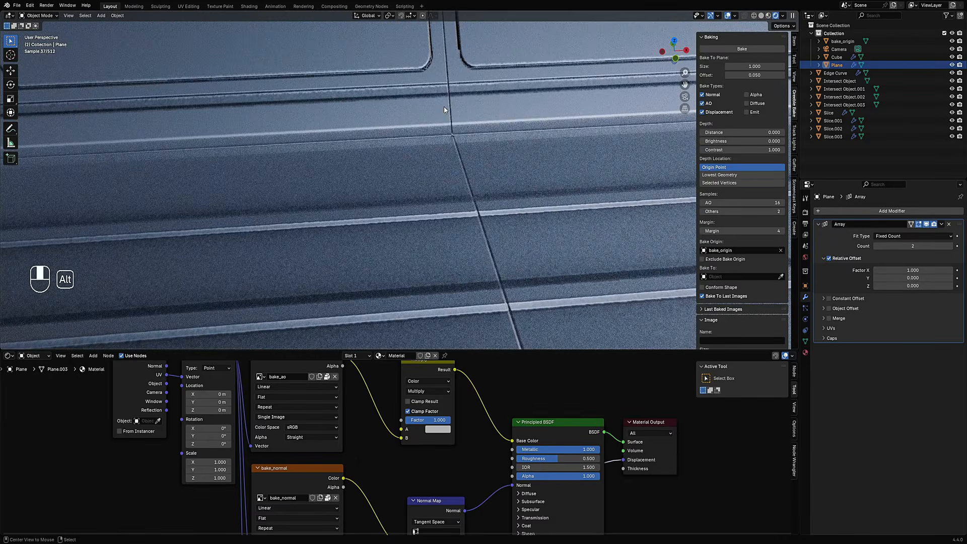
middle_click_drag(443, 107, 468, 95, "ctrl")
middle_click_drag(467, 96, 463, 300)
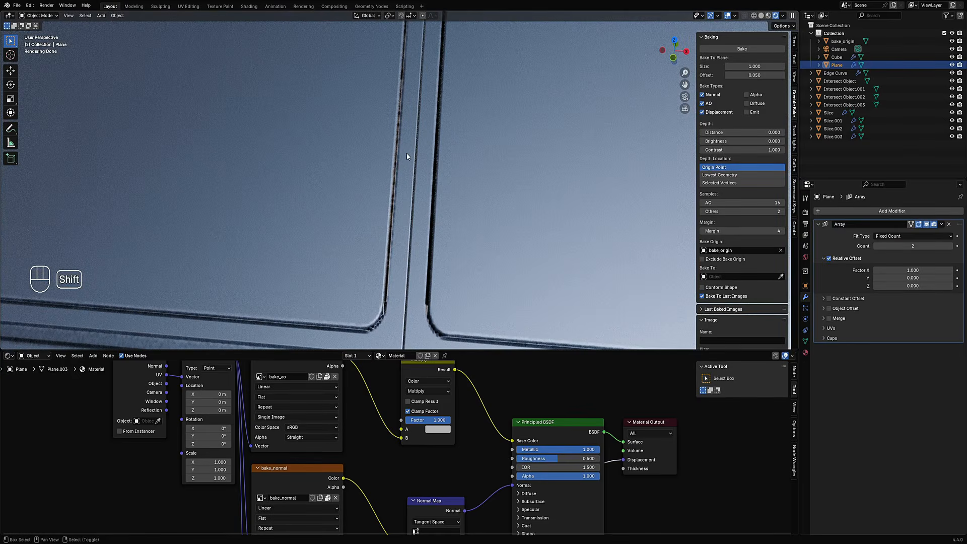
middle_click_drag(408, 157, 447, 183)
scroll(448, 184, "up", 5)
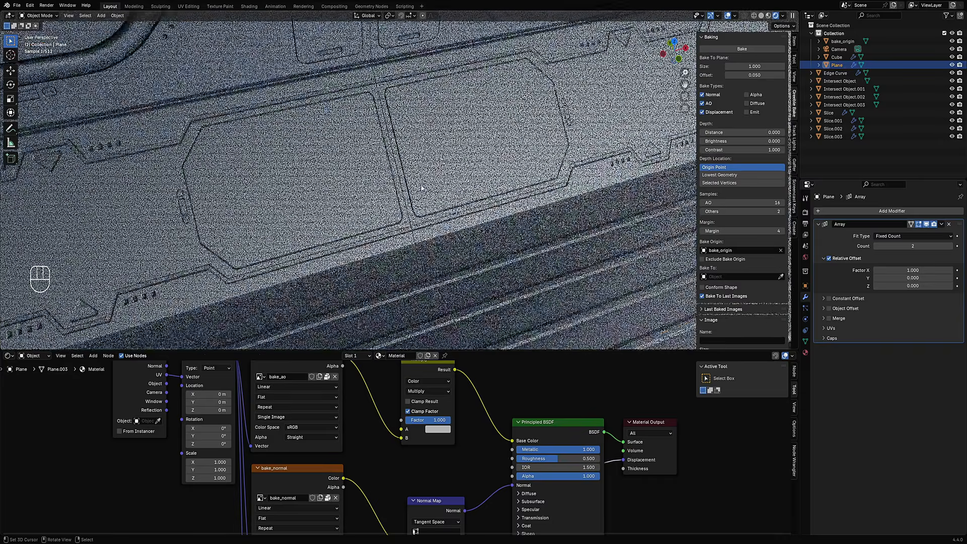
Mark the original trim sheet model with annotation strokes from the top view and erase the marks
scroll(207, 226, "down", 11)
middle_click_drag(214, 225, 385, 157, "shift")
scroll(313, 217, "up", 4)
middle_click_drag(201, 241, 341, 166, "shift")
middle_click_drag(340, 166, 342, 168)
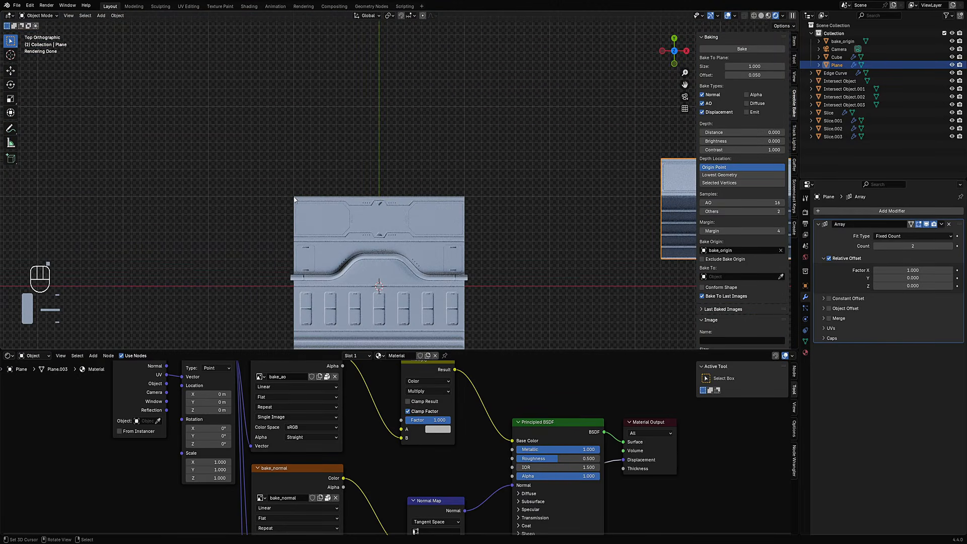
key("d")
left_click_drag(332, 262, 325, 176)
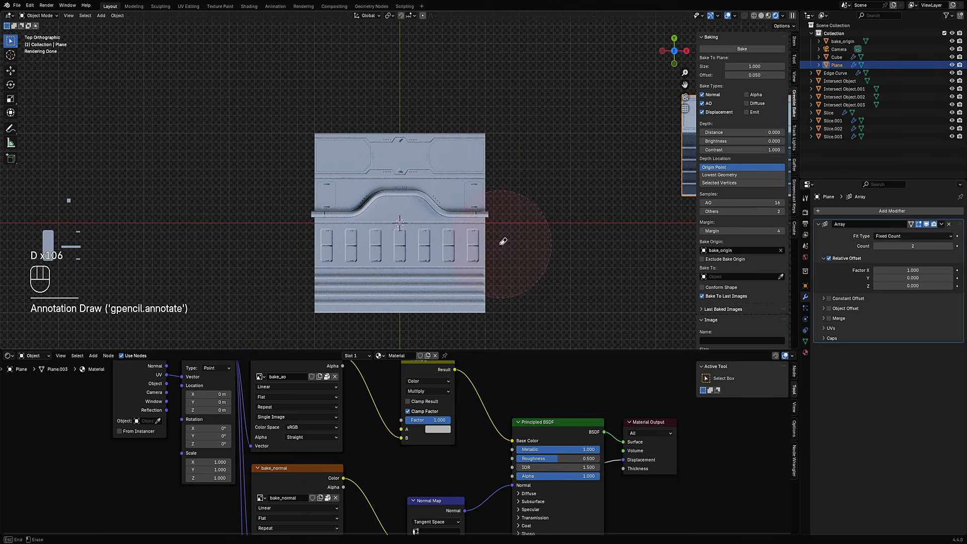
Examine the joint between the wall panel copies across the recessed panels and the grooved floor strip
scroll(544, 238, "down", 5)
middle_click_drag(639, 229, 421, 240, "shift")
scroll(327, 214, "up", 6)
middle_click_drag(216, 228, 337, 194, "shift")
scroll(331, 159, "up", 3)
middle_click_drag(336, 194, 410, 213, "shift")
scroll(458, 236, "up", 2)
scroll(385, 221, "up", 1)
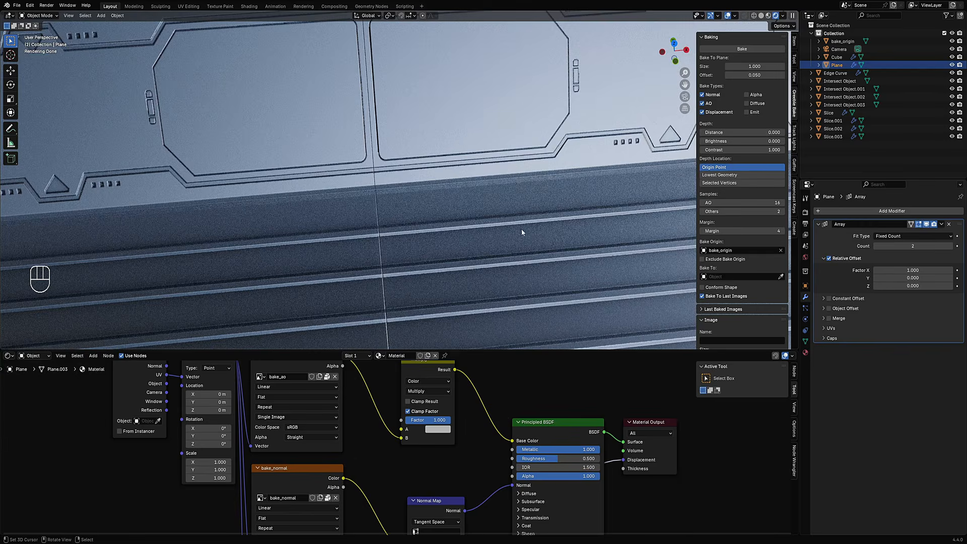
scroll(521, 232, "down", 6)
middle_click_drag(522, 221, 534, 136, "alt")
middle_click_drag(510, 198, 562, 172)
middle_click_drag(471, 214, 496, 183, "shift")
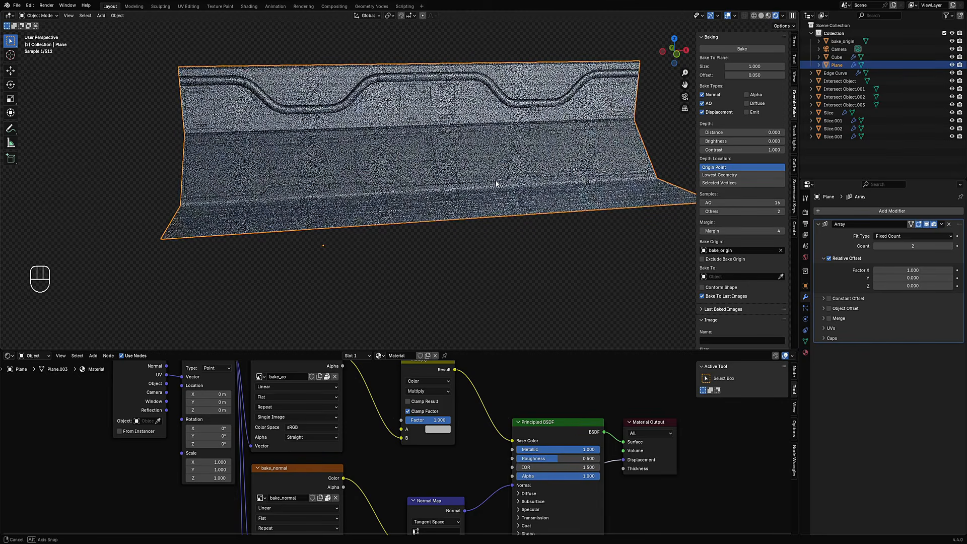
Select the wall panel's upper face in Edit Mode, display it in the UV Editor and select all its UVs
key("Tab")
key("3")
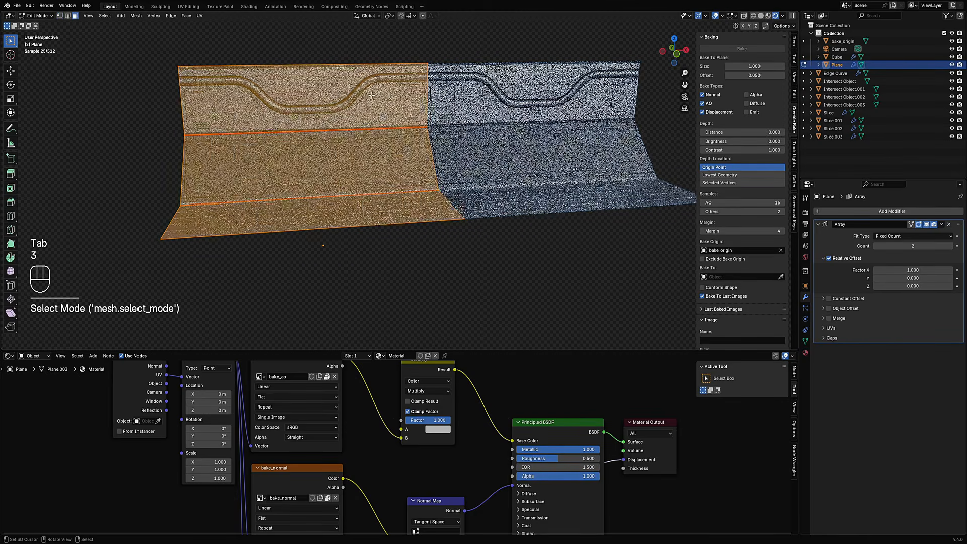
left_click(361, 106)
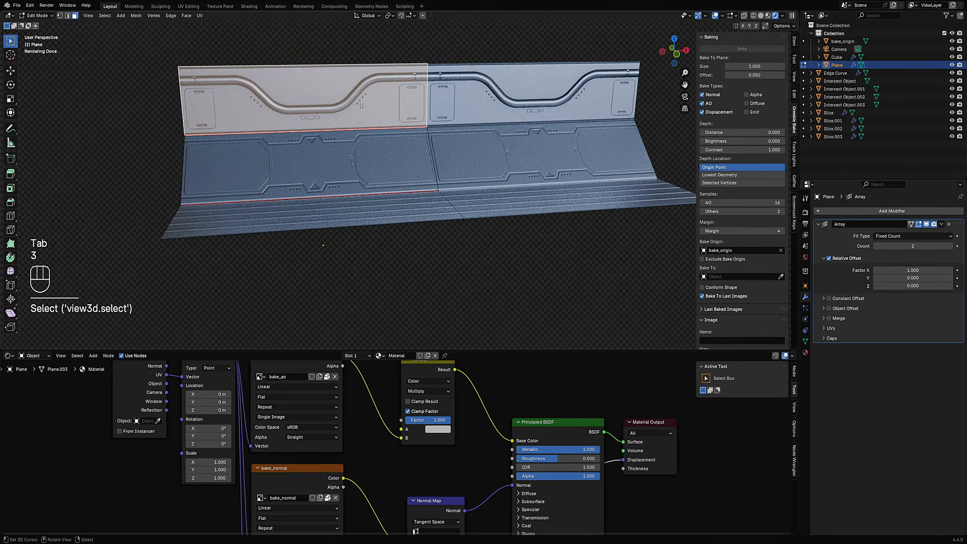
left_click(9, 355)
left_click(23, 391)
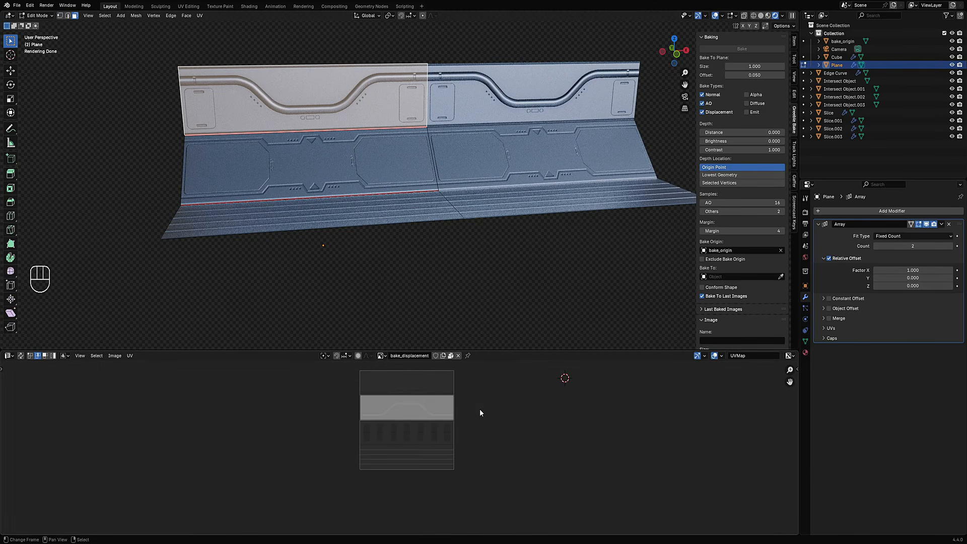
scroll(493, 403, "up", 3)
key("a")
scroll(521, 395, "up", 1)
key("r")
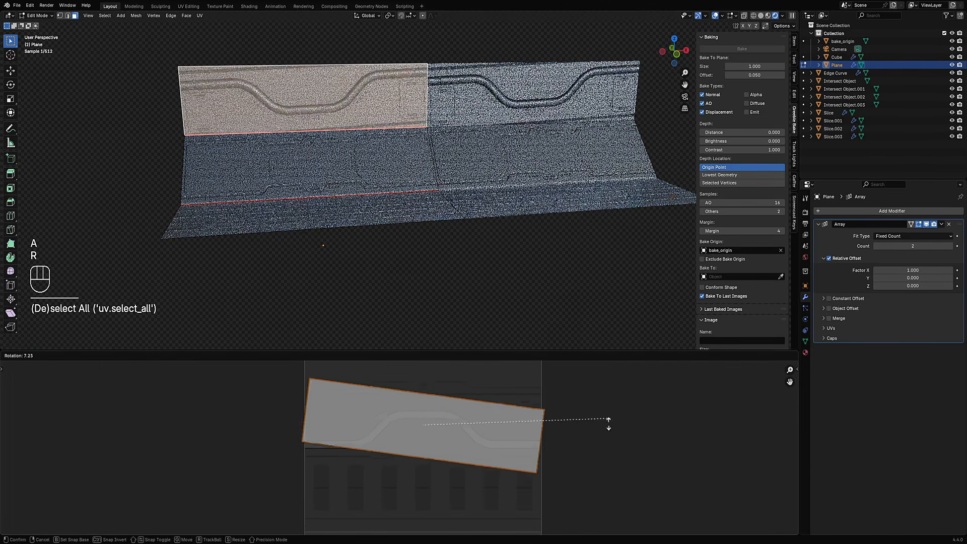
key("KP_0")
key("KP_8")
left_click(539, 452)
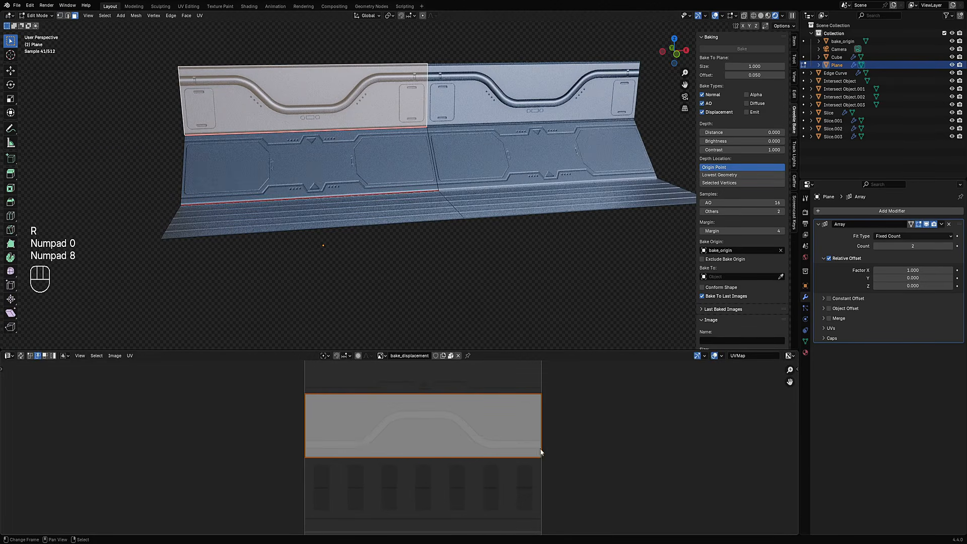
Rotate the UVs of the wall panel's upper face by 180 degrees
key("r")
key("KP_1")
key("KP_8")
key("KP_0")
key("KP_Enter")
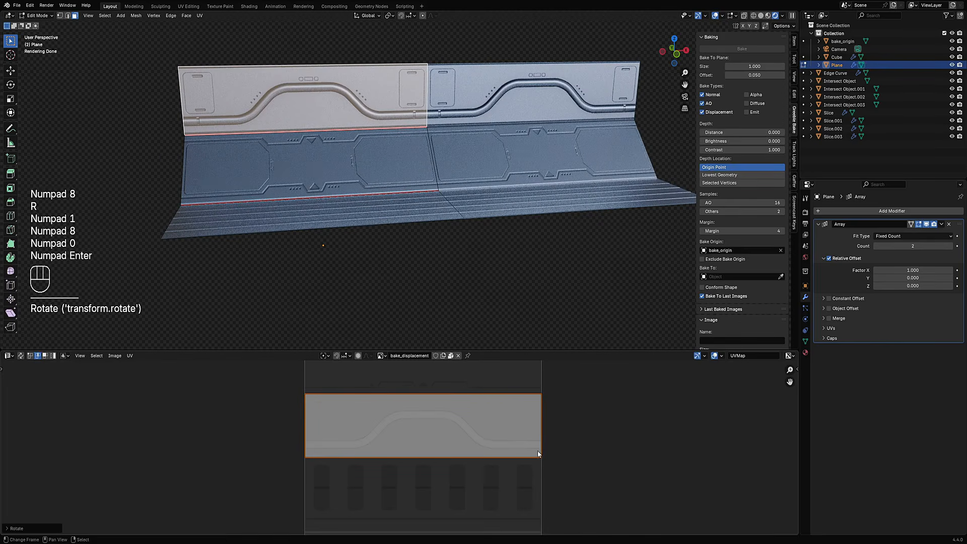
Return to Object Mode, hide every object except the wall panel and save the file
key("Tab")
mouse_move(452, 197)
middle_mouse_down()
mouse_move(499, 198)
mouse_move(419, 195)
mouse_move(469, 206)
middle_mouse_up()
key("ctrl+s")
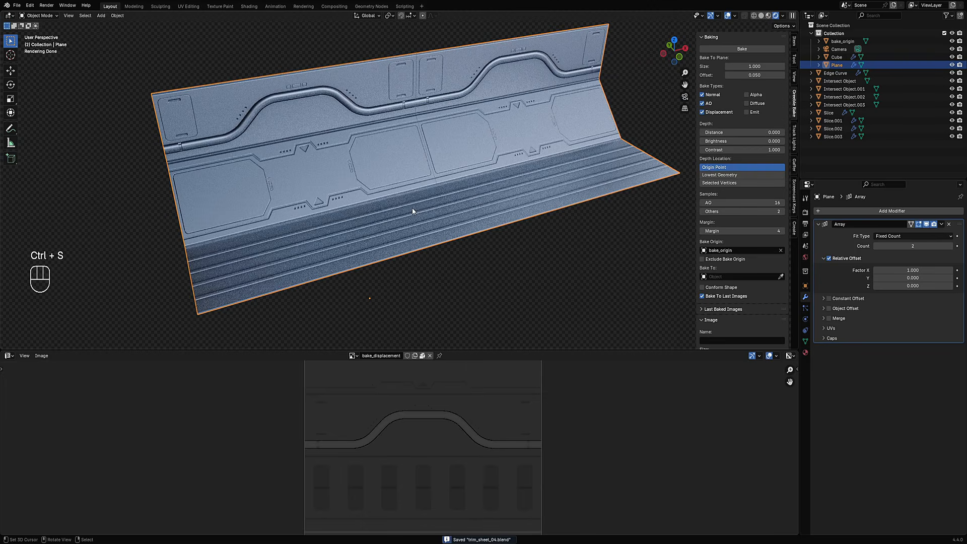
left_click(411, 207)
key("shift+h")
key("ctrl+s")
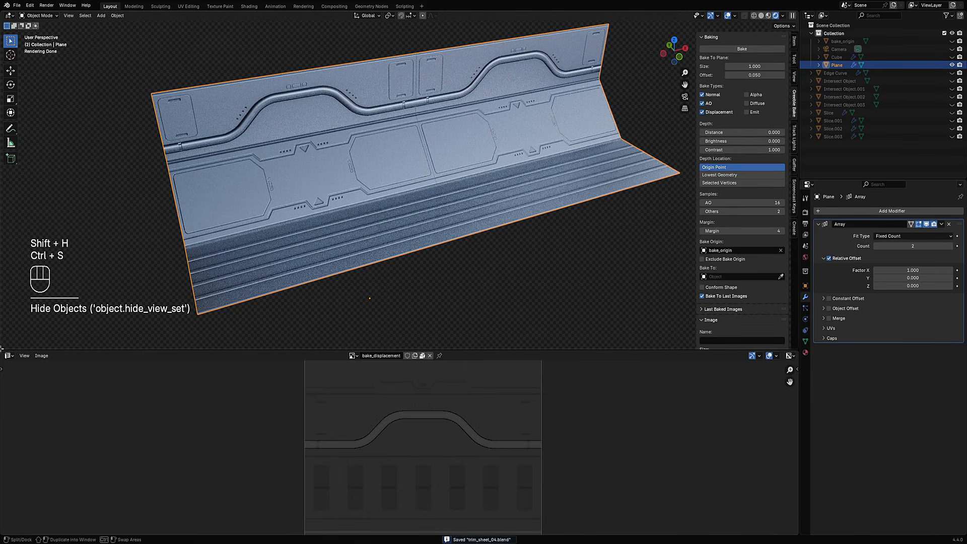
Split the UV Editor area below the viewport into two side-by-side editors of roughly similar width
left_click_drag(1, 348, 551, 360)
key("Escape")
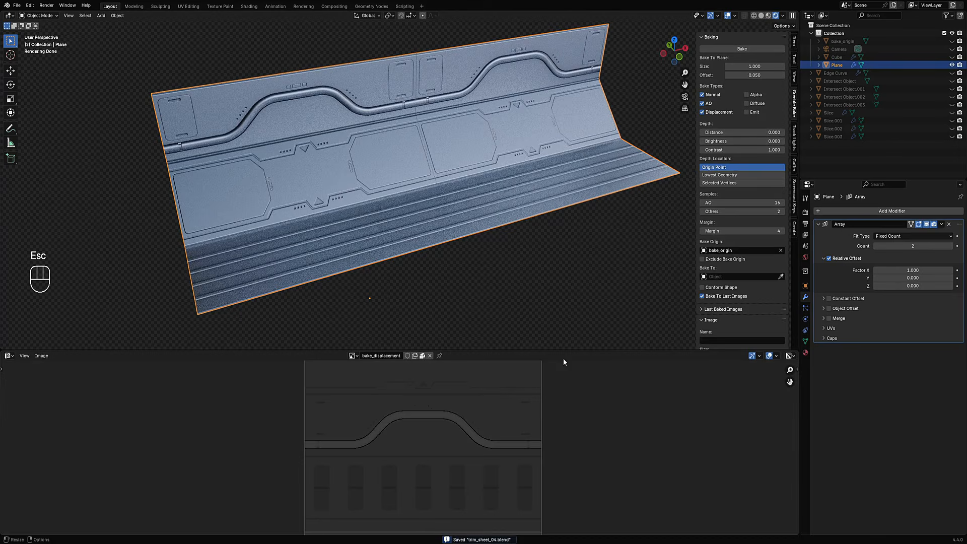
left_click_drag(1, 353, 344, 368)
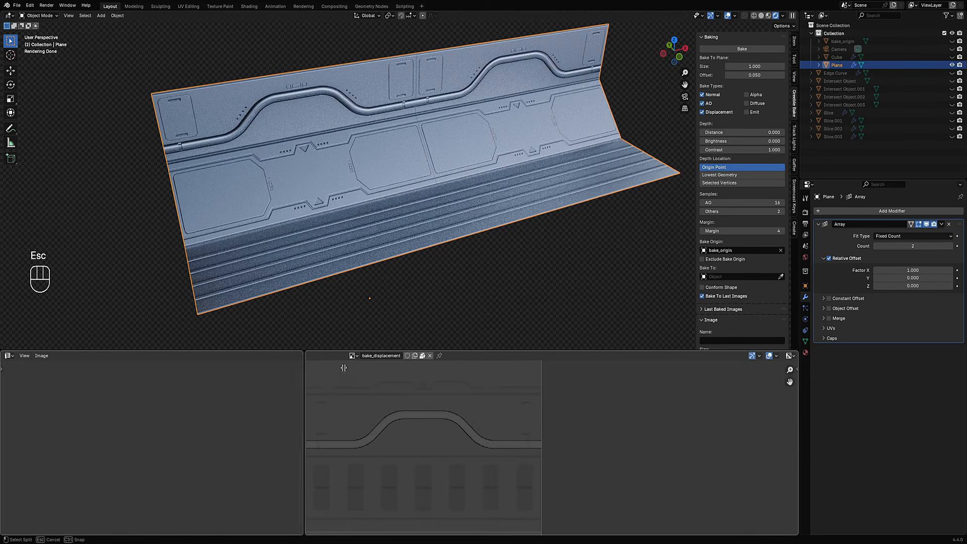
left_click_drag(517, 361, 464, 363)
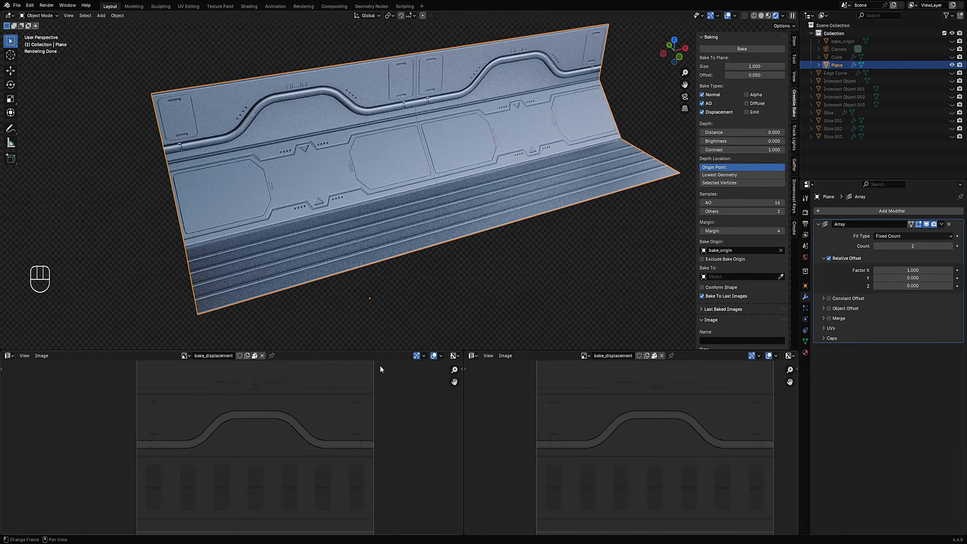
Change the first of the two split editors to the Shader Editor and hide its sidebar
left_click(10, 356)
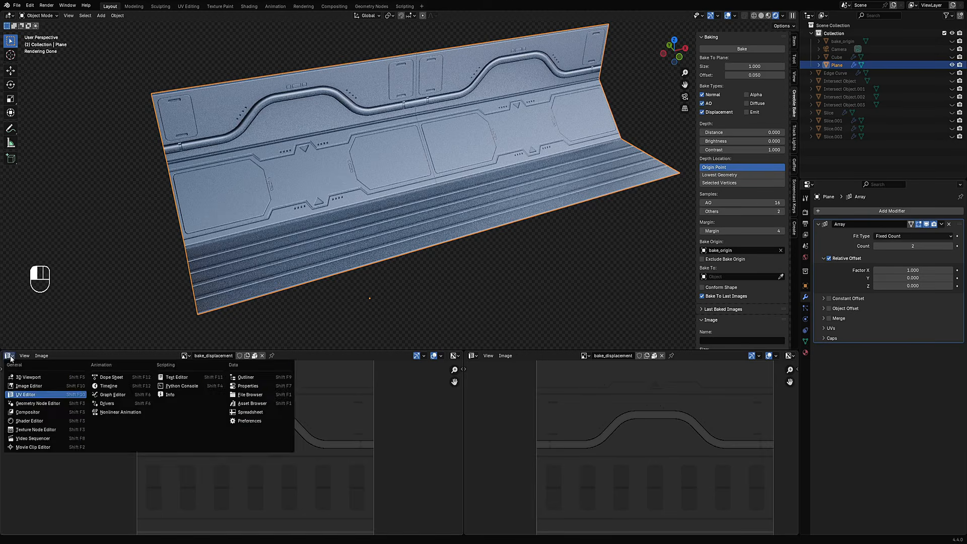
left_click(59, 422)
scroll(298, 434, "down", 5)
key("n")
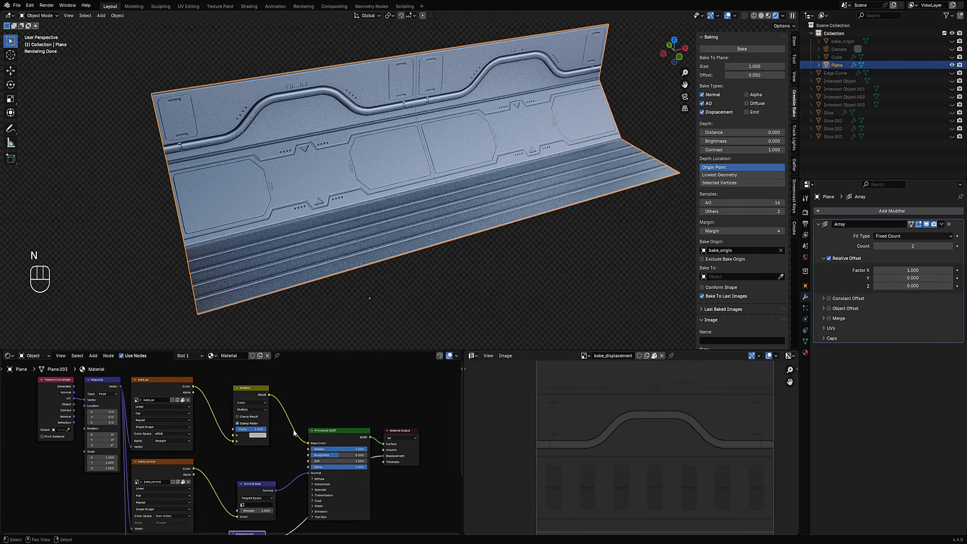
middle_click_drag(332, 437, 321, 431)
Add a Simple Subdivision modifier to the wall panel and place it above the Array modifier
key("Tab")
right_click(652, 211)
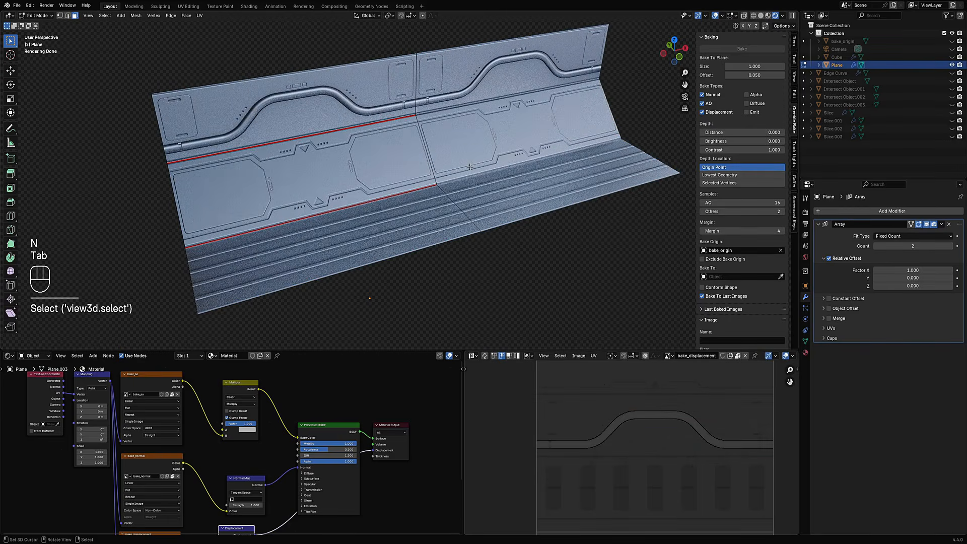
key("Tab")
right_click(470, 170)
key("ctrl+1")
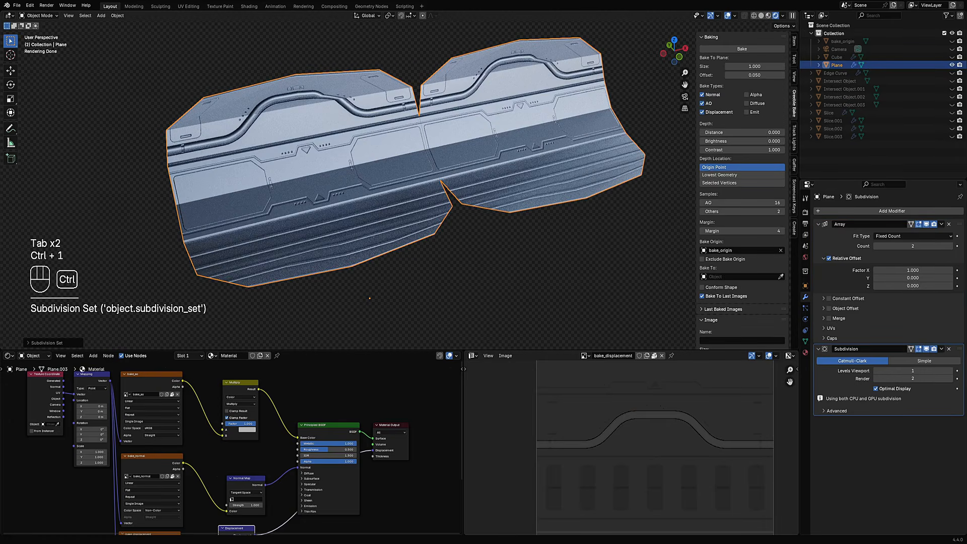
left_click(928, 361)
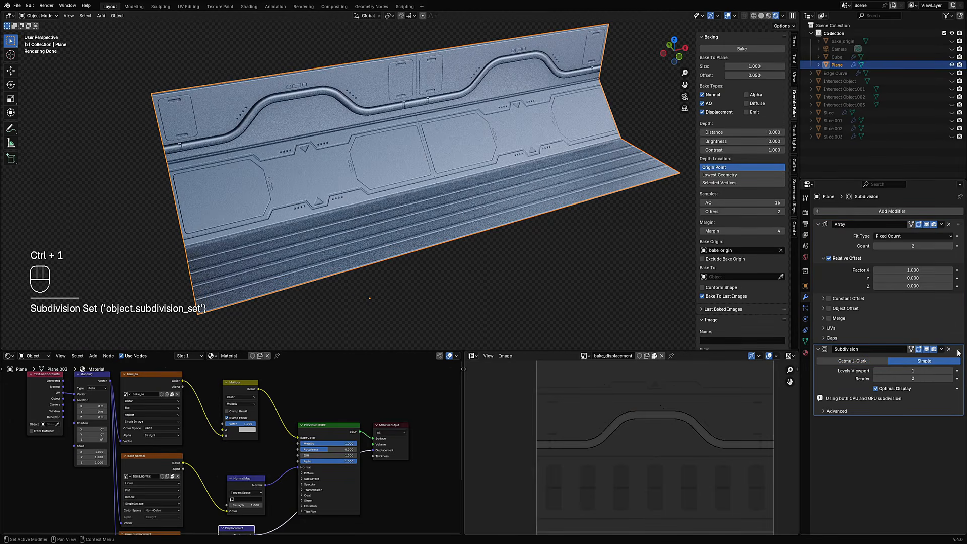
left_click_drag(958, 349, 958, 222)
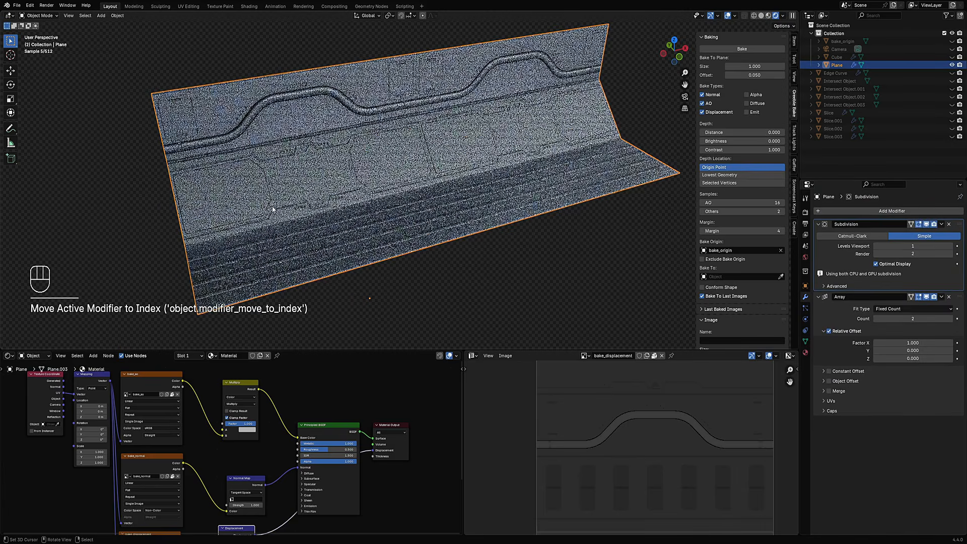
Disable Optimal Display on the Subdivision modifier and raise its viewport levels to 6, checking the mesh in wireframe
key("shift+z")
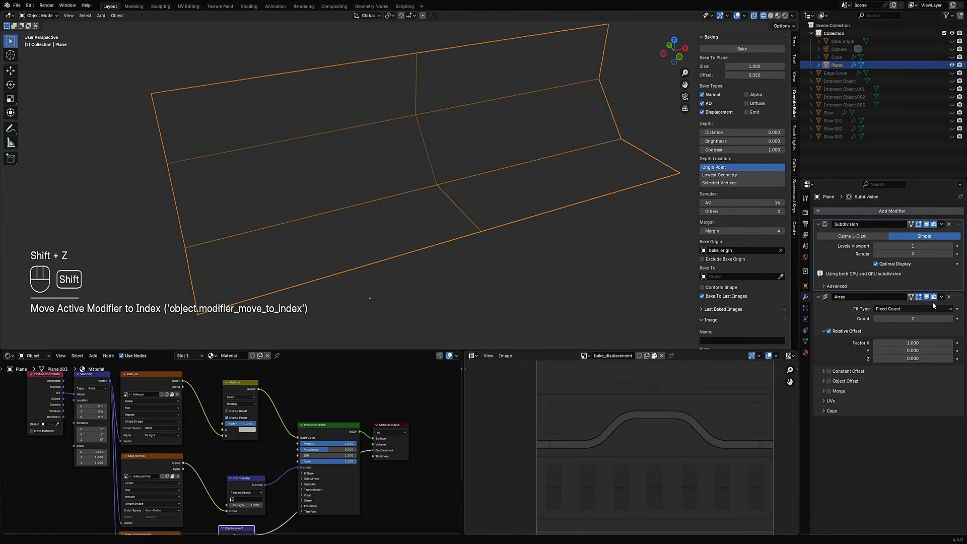
left_click(899, 263)
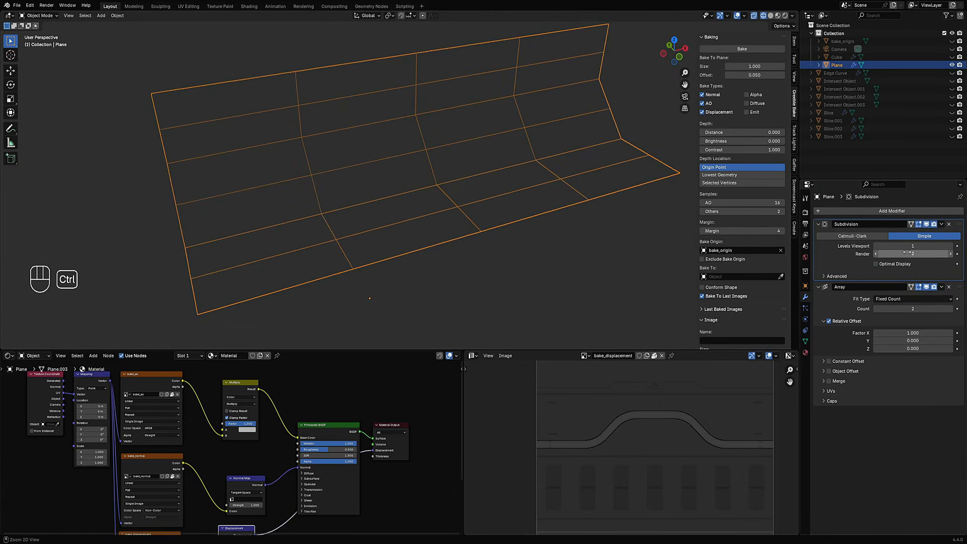
scroll(907, 251, "up", 5, "ctrl")
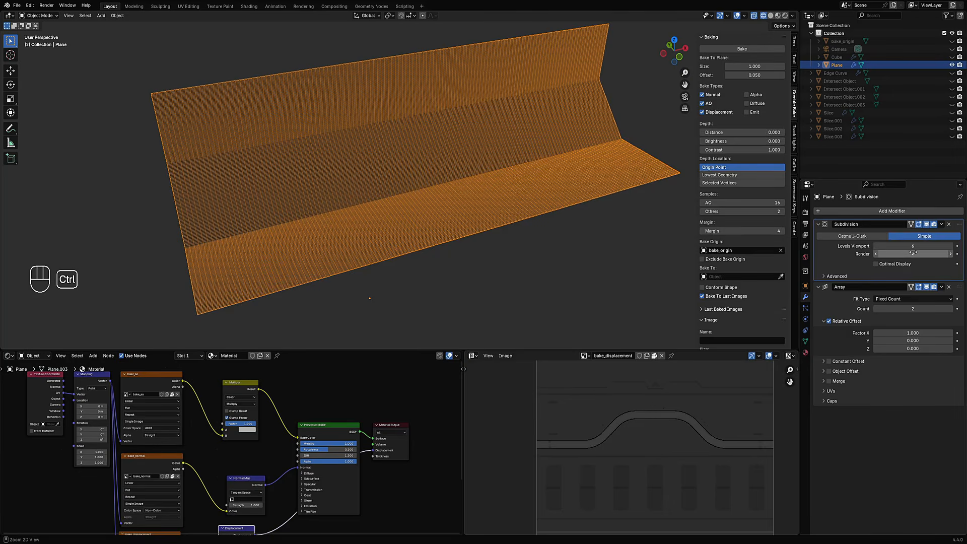
key("shift+z")
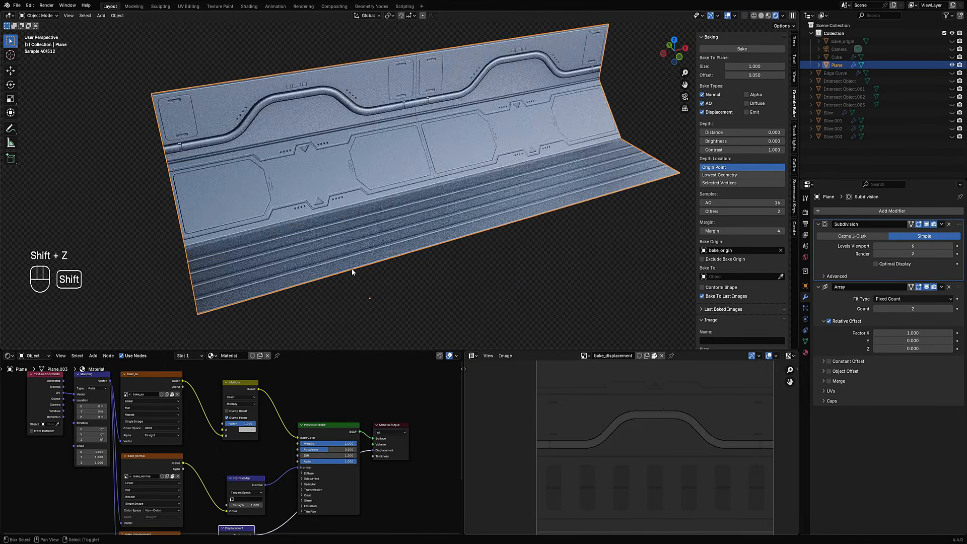
Set the Displacement node's Scale to 0.5 in the wall panel's material
scroll(372, 490, "up", 2)
middle_click_drag(373, 490, 323, 407)
scroll(260, 450, "up", 2)
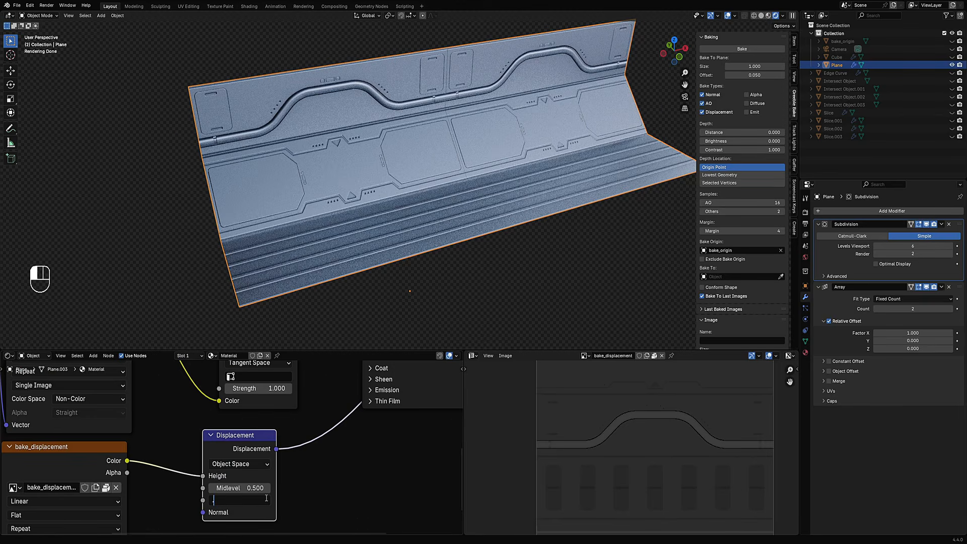
type("0.5")
key("Return")
Set the Displacement node's Midlevel to 0.040 and check the displaced wall panel from the side and front
middle_click_drag(358, 241, 371, 183)
left_click_drag(240, 487, 192, 487, "shift")
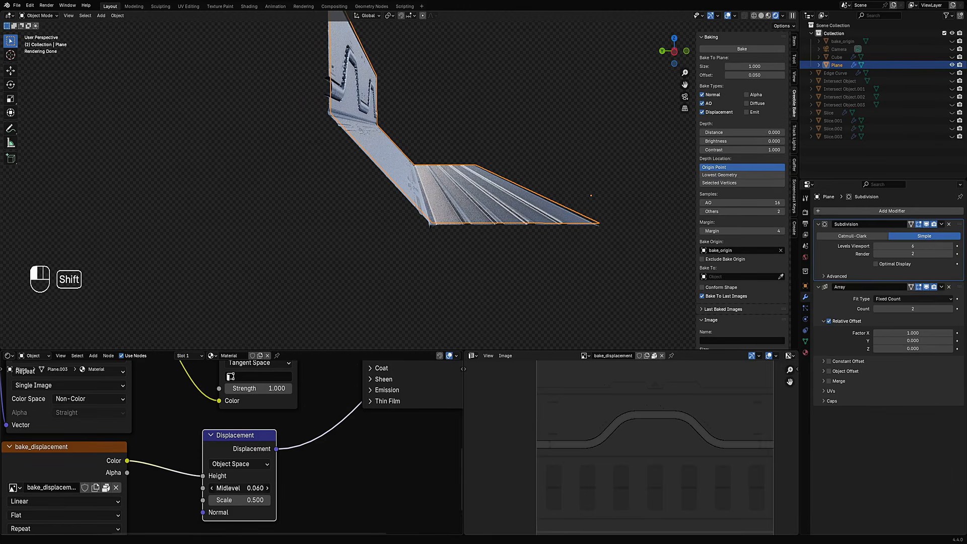
left_click_drag(191, 487, 187, 487, "shift")
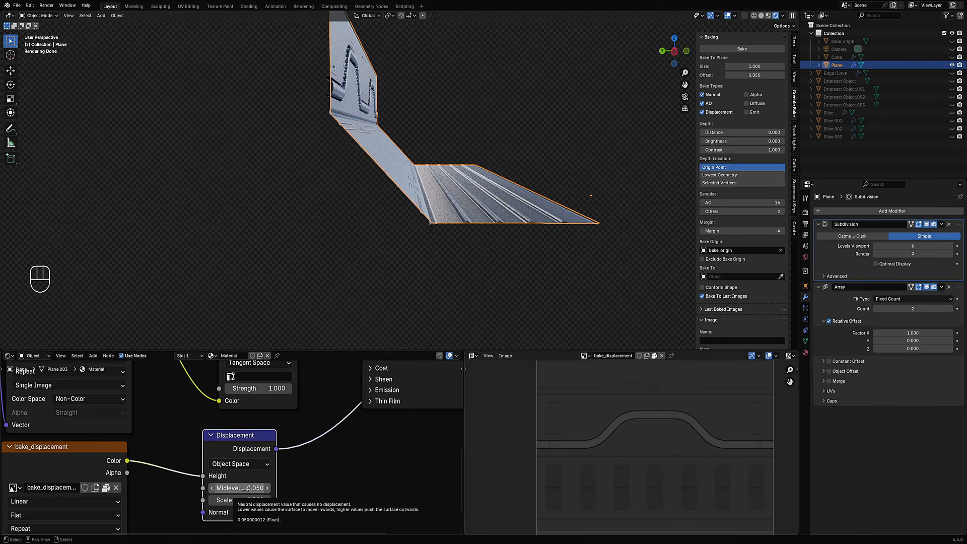
mouse_move(244, 487)
left_mouse_down()
mouse_move(232, 488)
mouse_move(259, 488)
mouse_move(234, 487)
mouse_move(249, 487)
left_mouse_up()
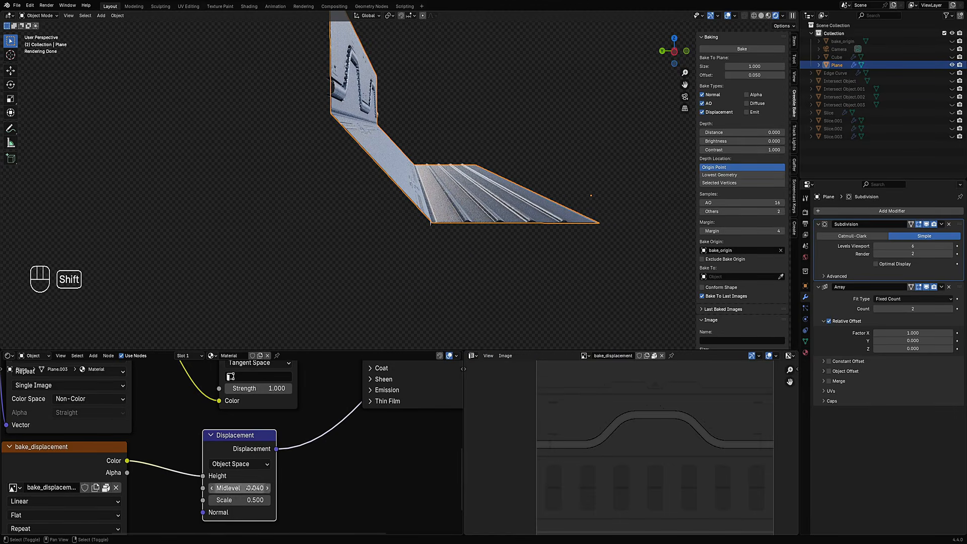
middle_click_drag(496, 252, 443, 233)
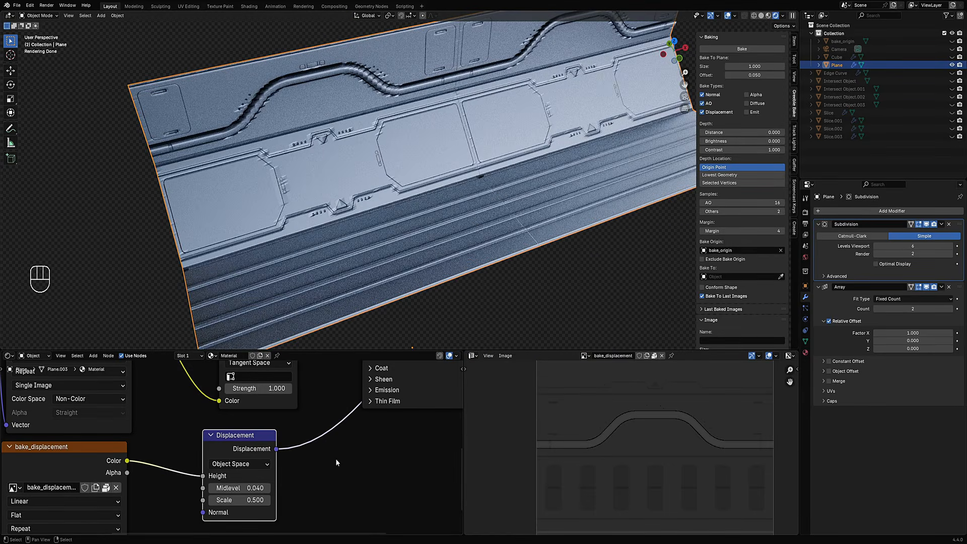
middle_click_drag(424, 290, 486, 225)
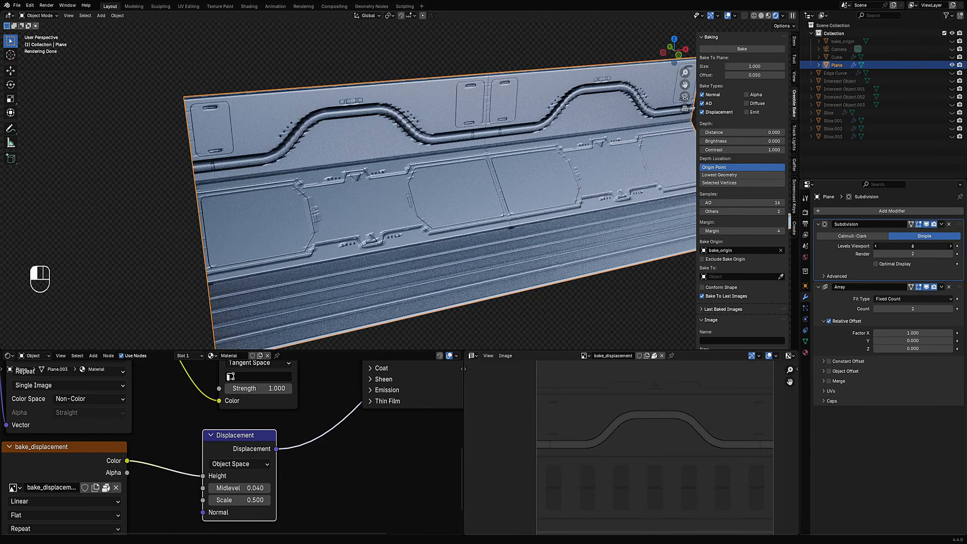
Raise the Subdivision modifier's viewport levels to 9 and inspect the wall panel in a maximized viewport without overlays
left_click_drag(910, 246, 891, 246)
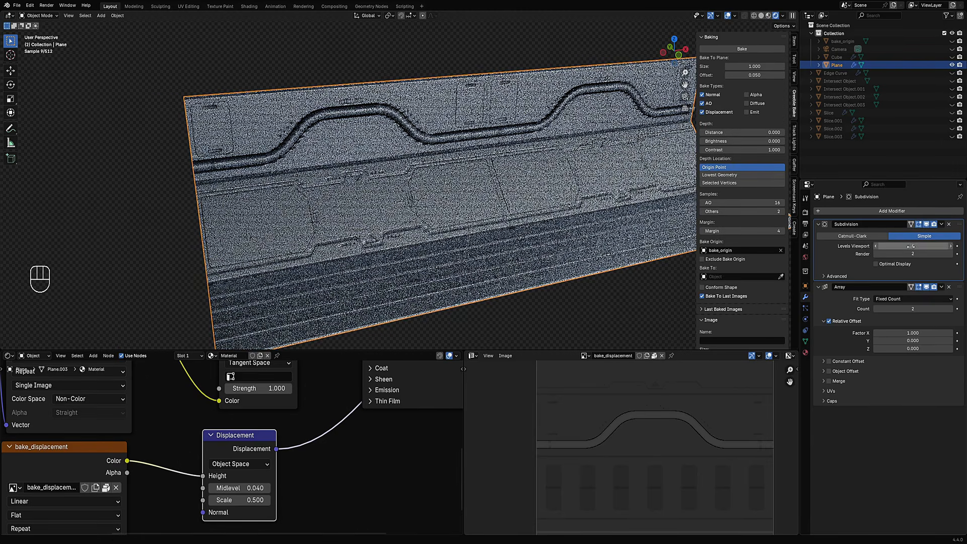
left_click(911, 247)
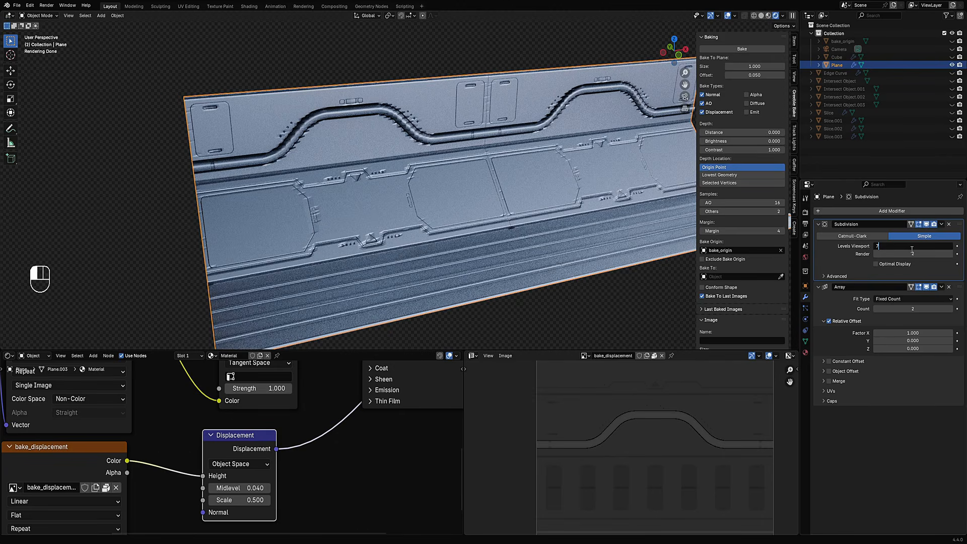
type("7")
key("Return")
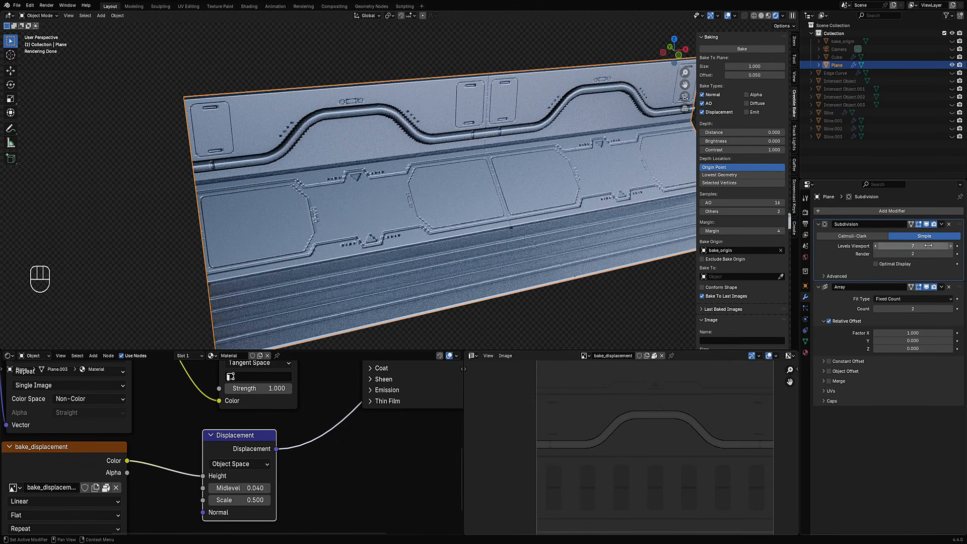
scroll(928, 246, "up", 1, "ctrl")
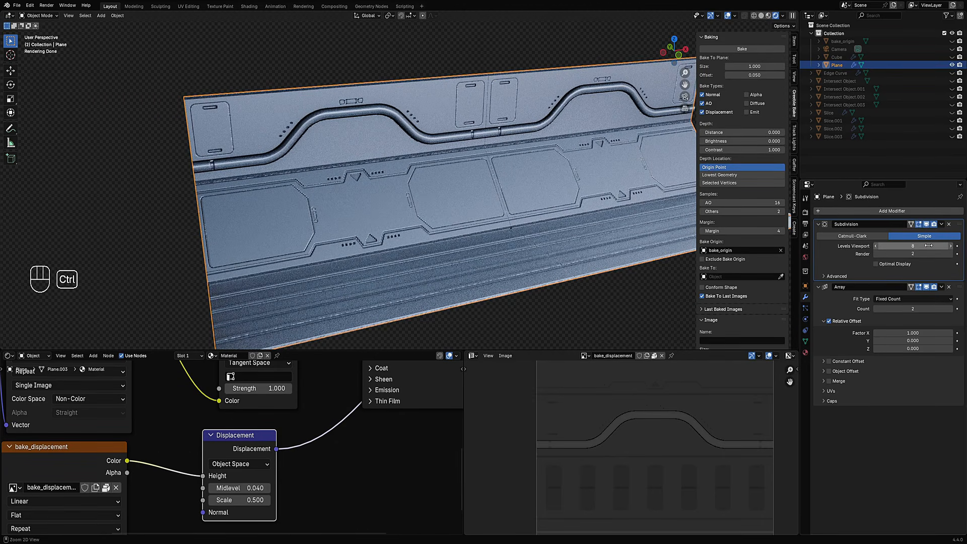
scroll(927, 246, "up", 1, "ctrl")
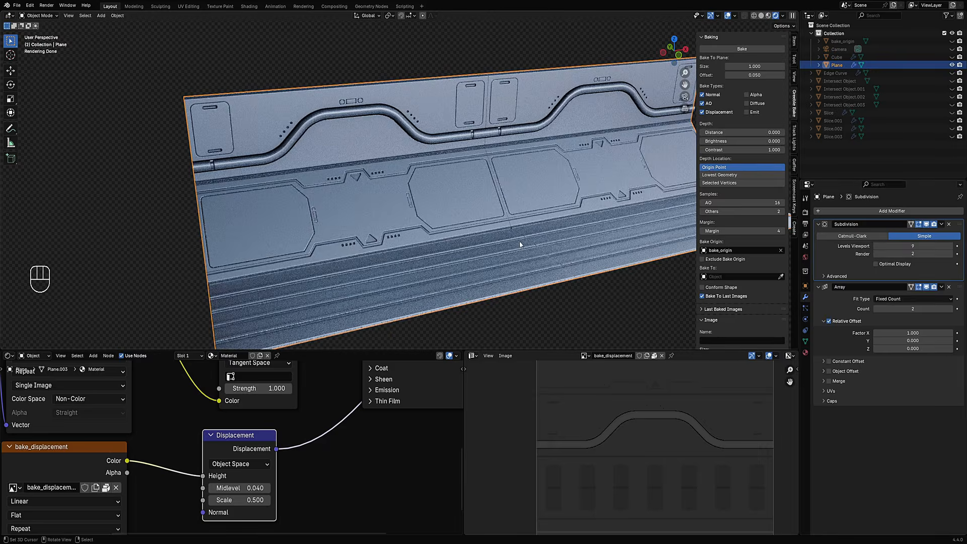
mouse_move(518, 244)
middle_mouse_down()
mouse_move(420, 189)
mouse_move(409, 201)
mouse_move(544, 221)
mouse_move(549, 236)
mouse_move(529, 245)
middle_mouse_up()
key("shift+alt+z")
key("ctrl+space")
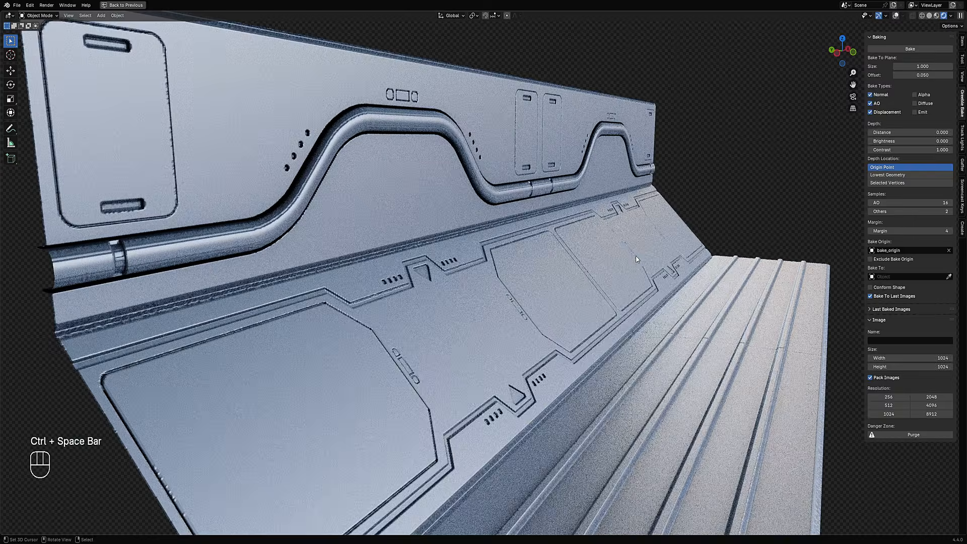
middle_click_drag(635, 256, 603, 249)
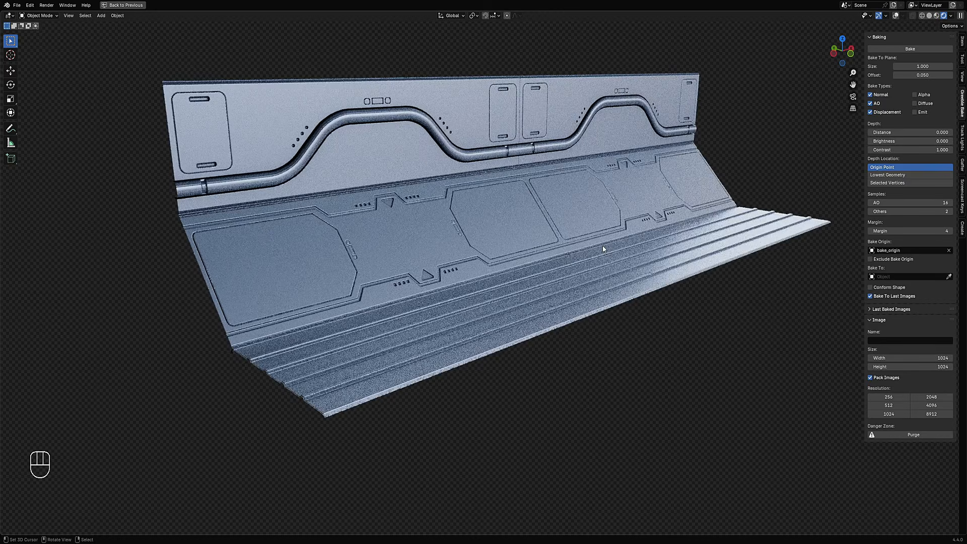
Apply Shade Smooth to the wall panel and check its surface up close
left_click(524, 220)
key("w")
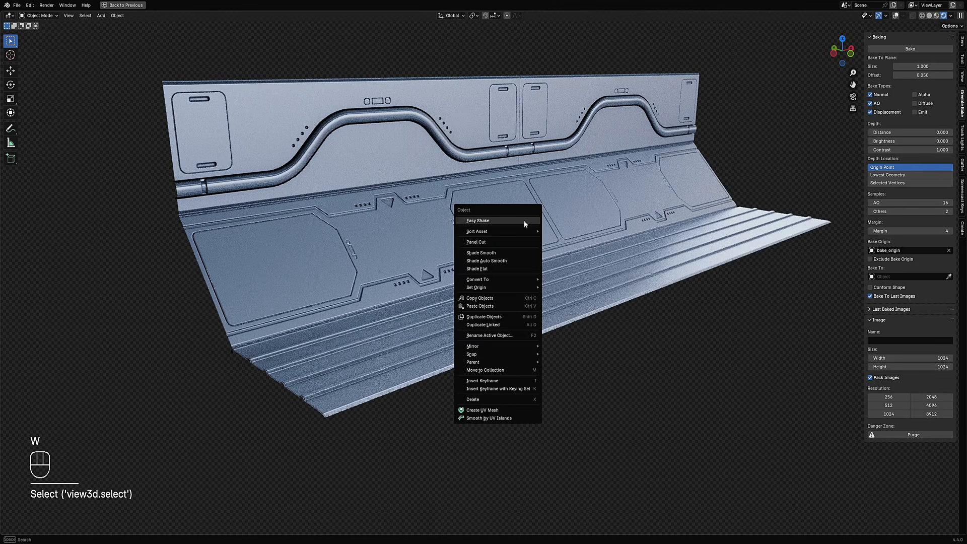
left_click(512, 257)
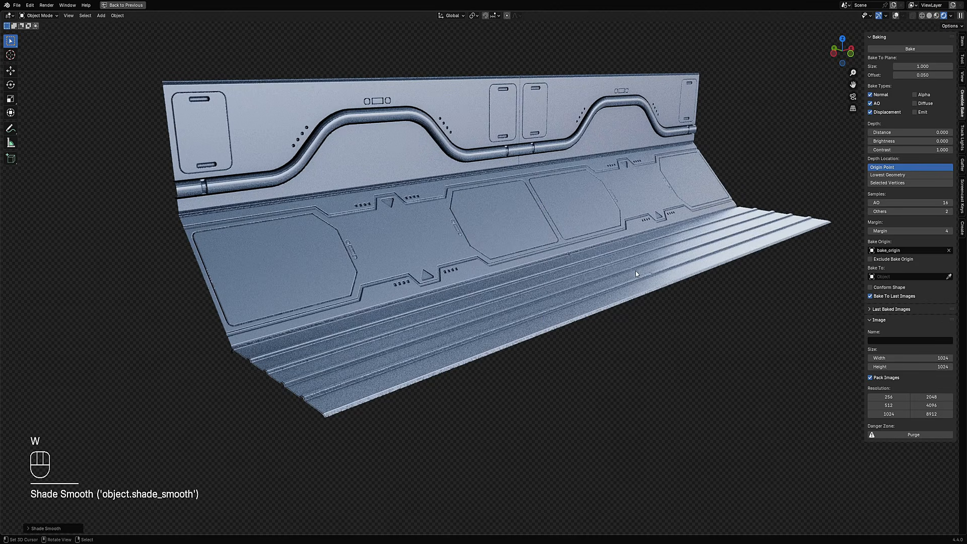
scroll(614, 247, "up", 4)
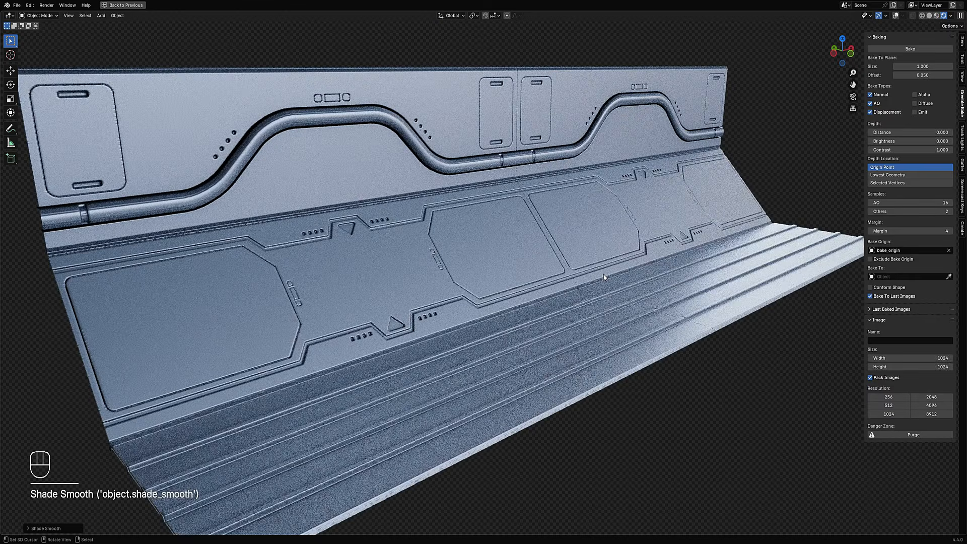
middle_click_drag(615, 247, 624, 277)
Try viewport level 8 on the Subdivision modifier, restore it to 9 and compare the panel's fine detail
key("ctrl+space")
scroll(917, 245, "down", 1, "ctrl")
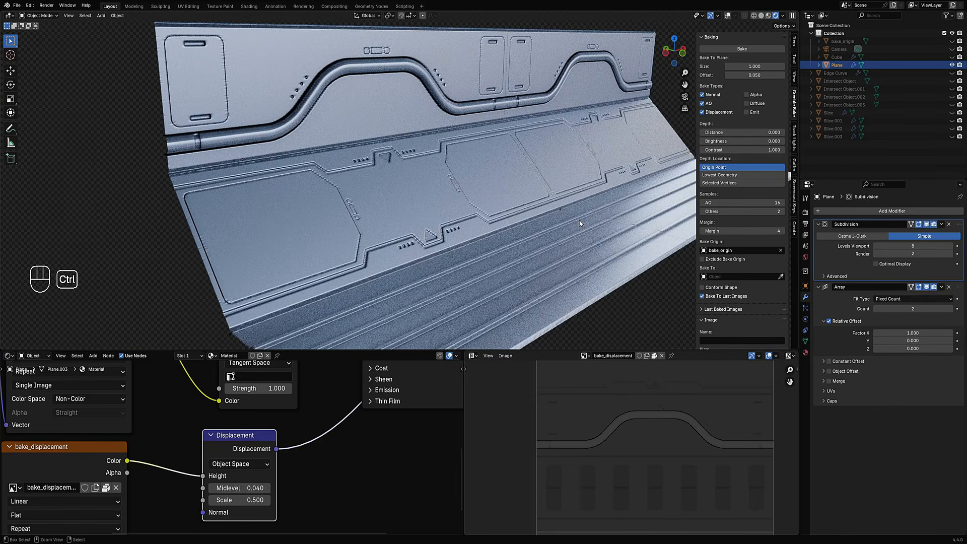
middle_click_drag(579, 220, 566, 252, "ctrl")
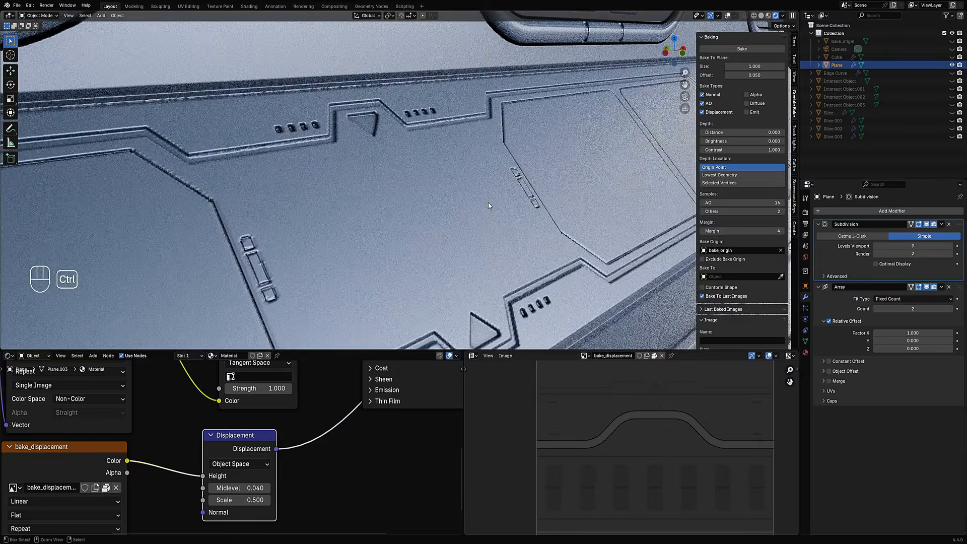
middle_click_drag(490, 207, 479, 187, "ctrl")
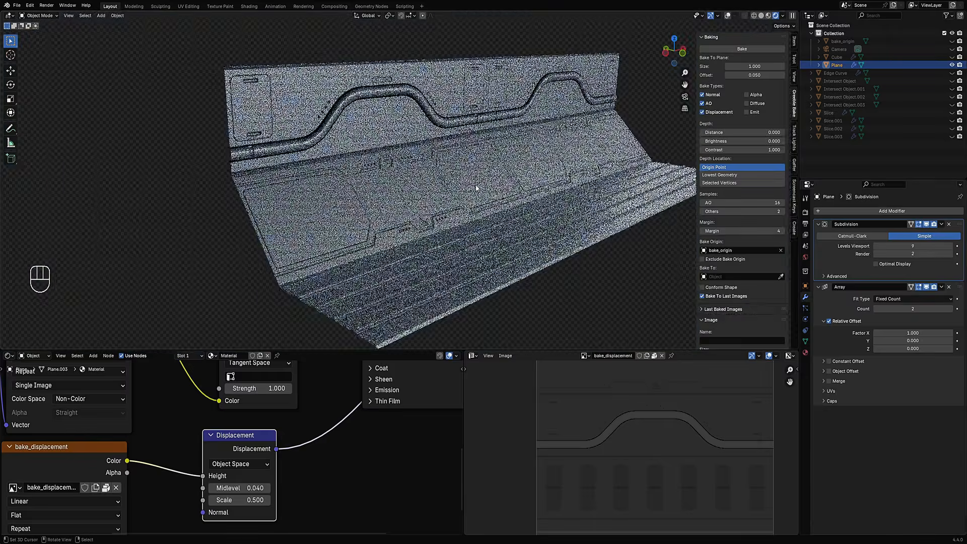
Examine the displaced wall panel from several angles and distances in a maximized viewport with the sidebar hidden
key("ctrl+space")
middle_click_drag(646, 317, 568, 245, "shift")
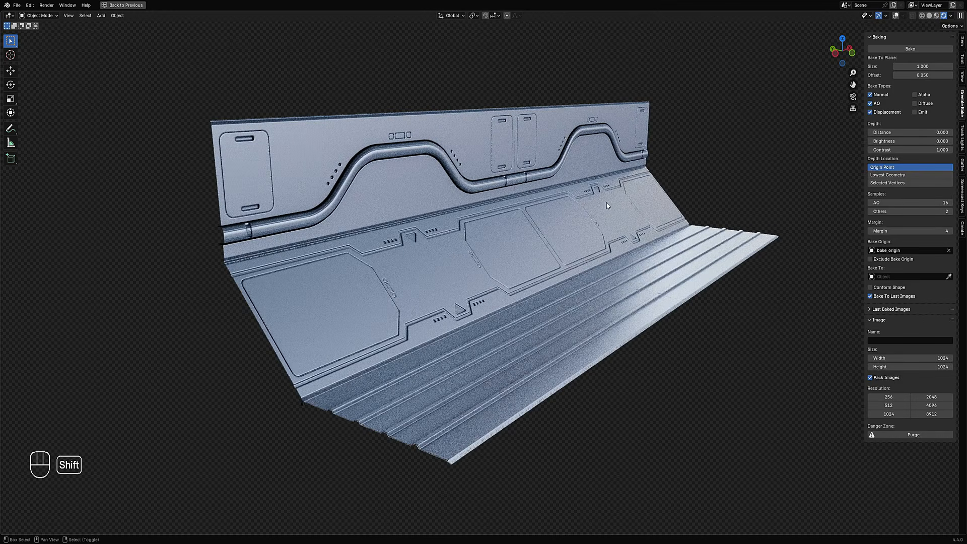
middle_click_drag(607, 208, 566, 231)
scroll(566, 206, "down", 5)
scroll(565, 231, "up", 4)
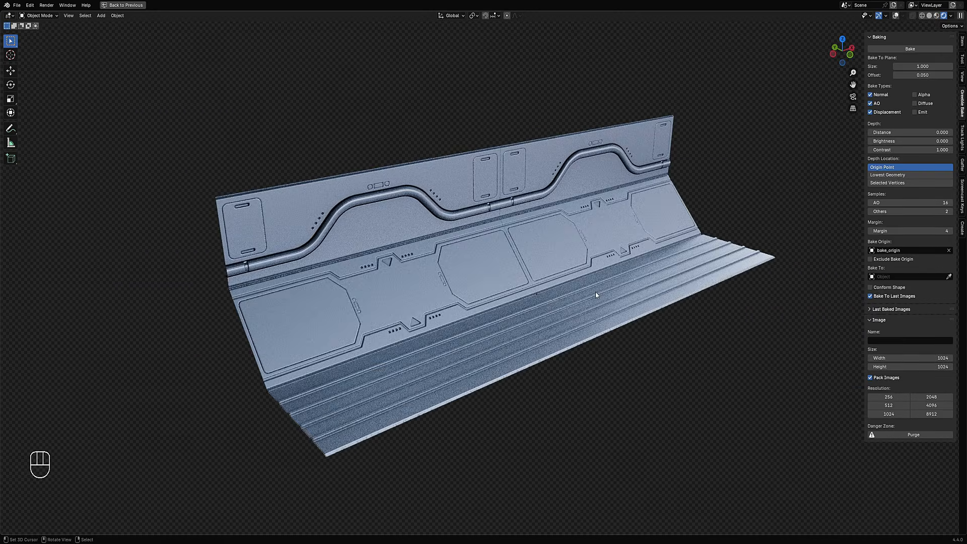
key("n")
middle_click_drag(593, 291, 566, 312)
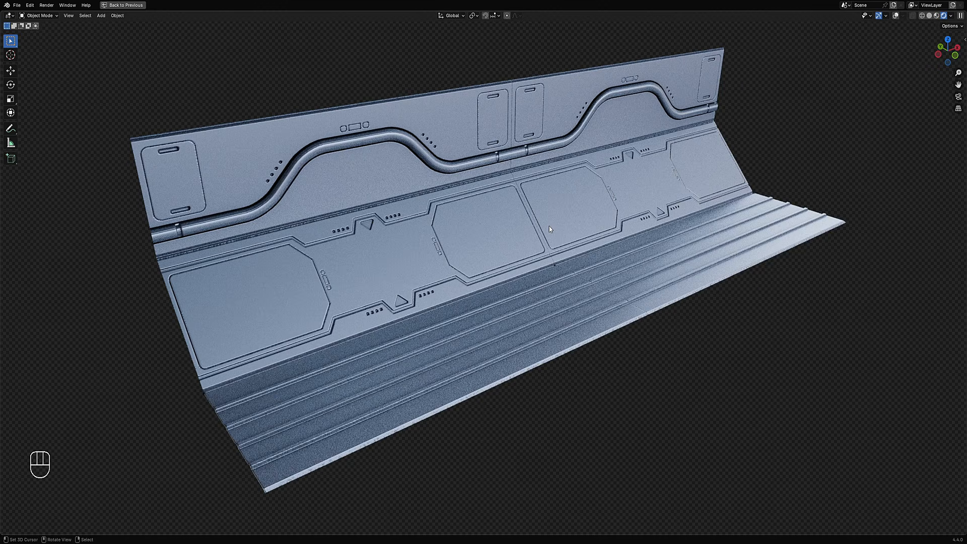
middle_click_drag(654, 238, 607, 223)
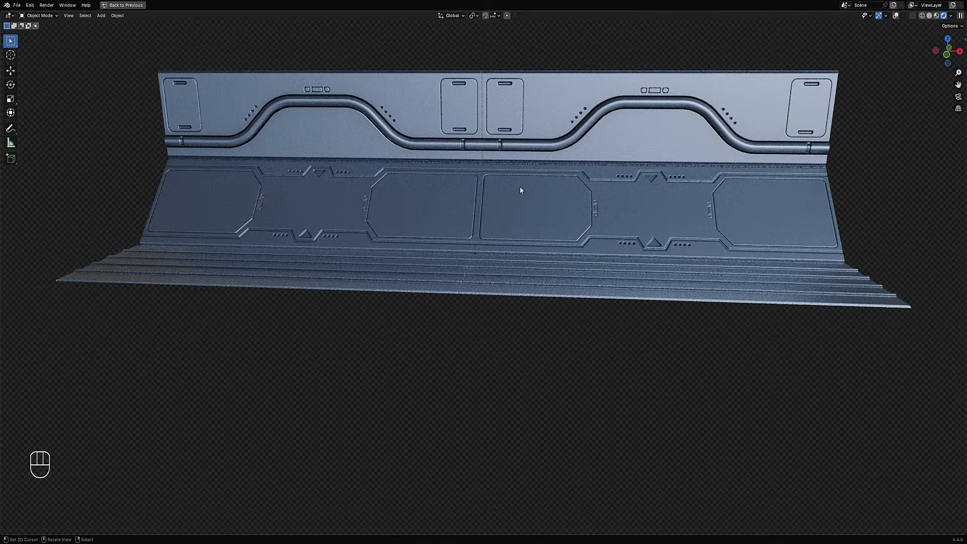
middle_click_drag(520, 190, 591, 202)
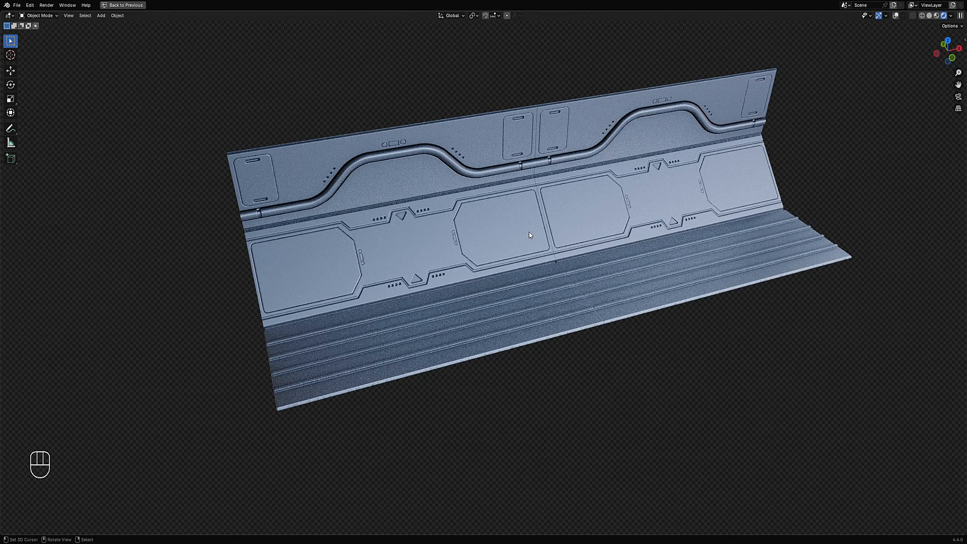
scroll(529, 235, "up", 3)
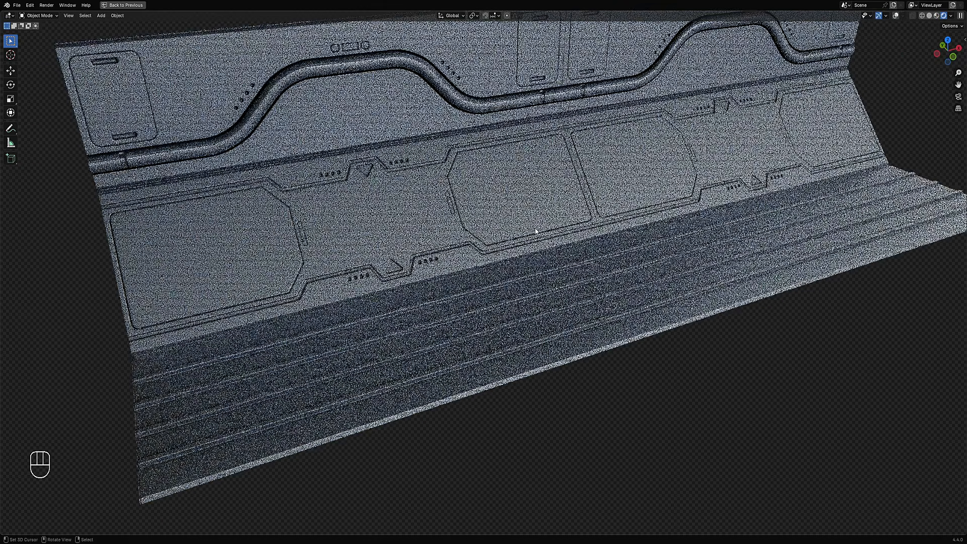
scroll(536, 231, "down", 3)
key("ctrl+space")
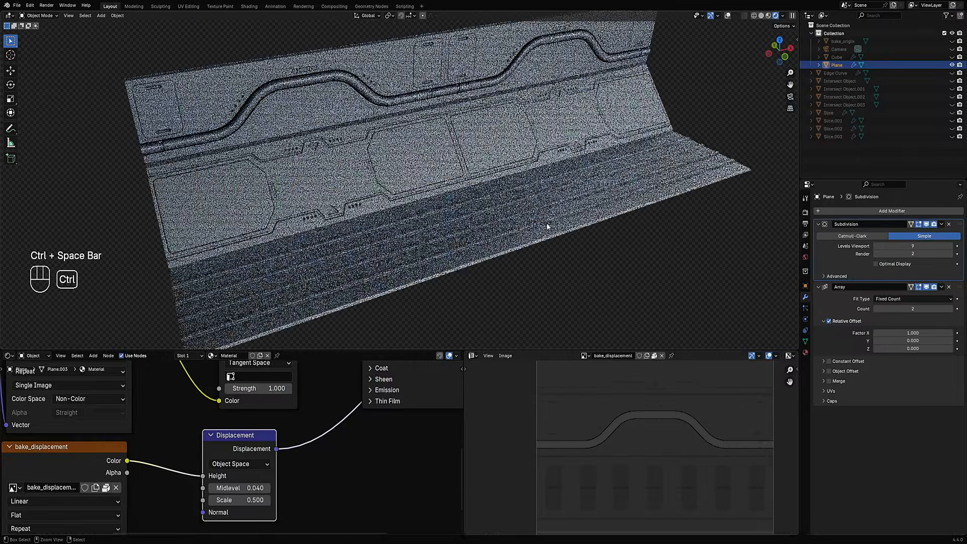
In solid view, snap the 3D cursor to the base mesh vertex on the outer floor edge where the array copies meet
middle_click_drag(545, 222, 519, 177)
mouse_move(574, 114)
middle_mouse_down("shift")
mouse_move(569, 194)
mouse_move(557, 218)
mouse_move(525, 216)
mouse_move(556, 209)
mouse_move(602, 223)
mouse_move(578, 216)
middle_mouse_up("shift")
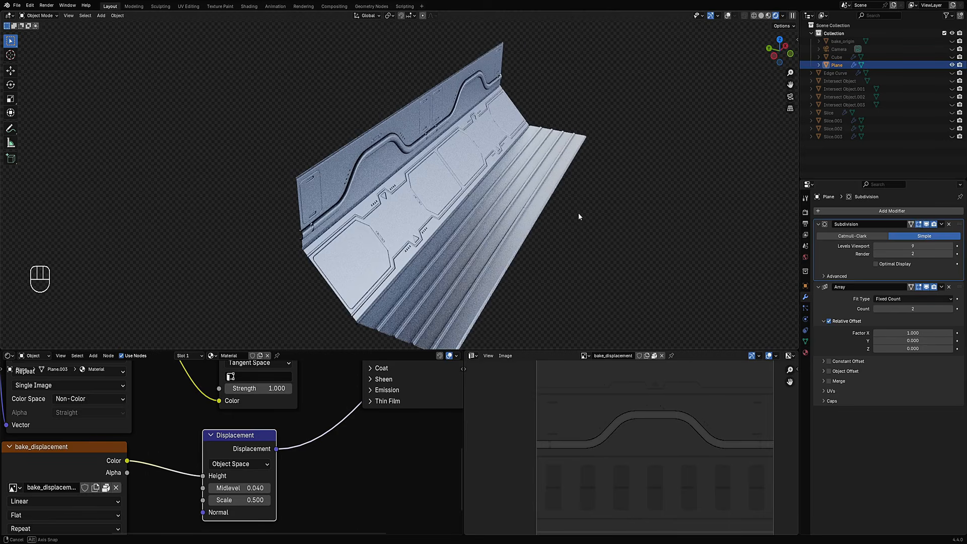
key("z")
left_click(606, 214)
key("shift+alt+z")
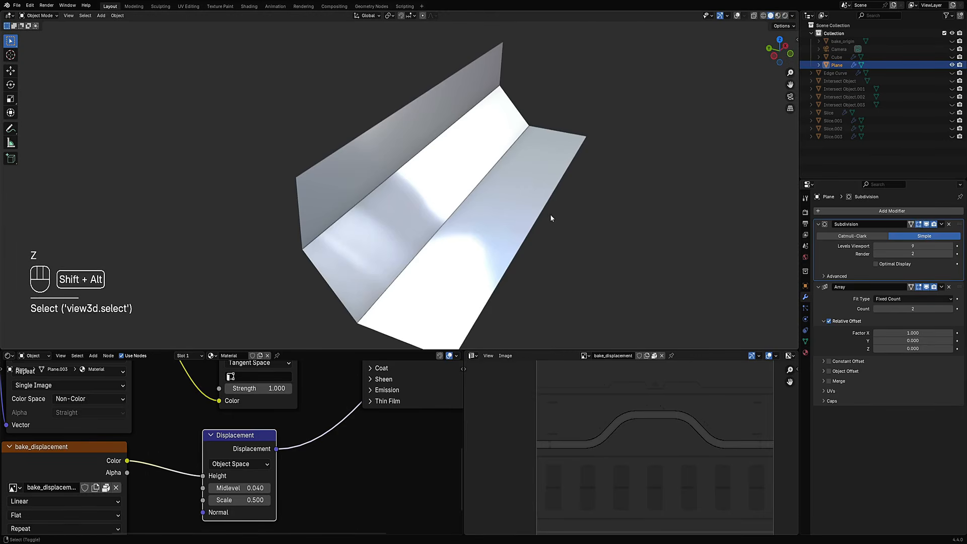
key("Tab")
key("1")
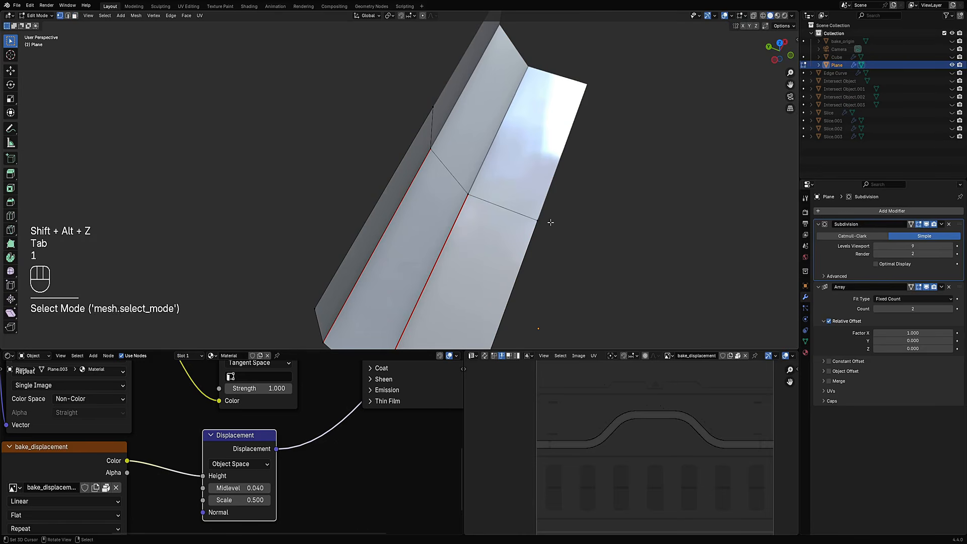
left_click(542, 220)
key("shift+s")
key("shift+s")
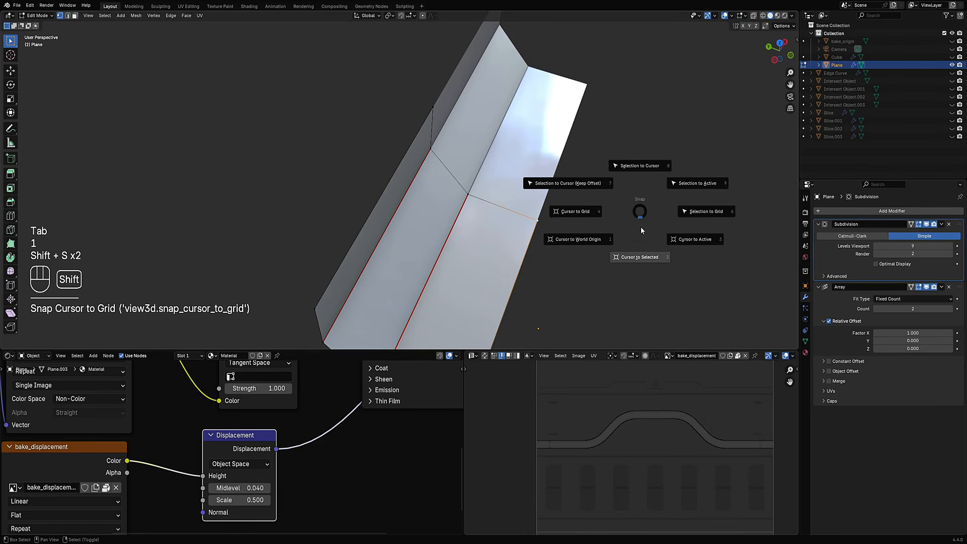
left_click(641, 258)
Return to Object Mode and set the pivot point to 3D Cursor in a maximized top view
key("Tab")
middle_click_drag(585, 240, 556, 218, "shift")
key("ctrl+space")
middle_click_drag(622, 270, 579, 272, "shift")
key("period")
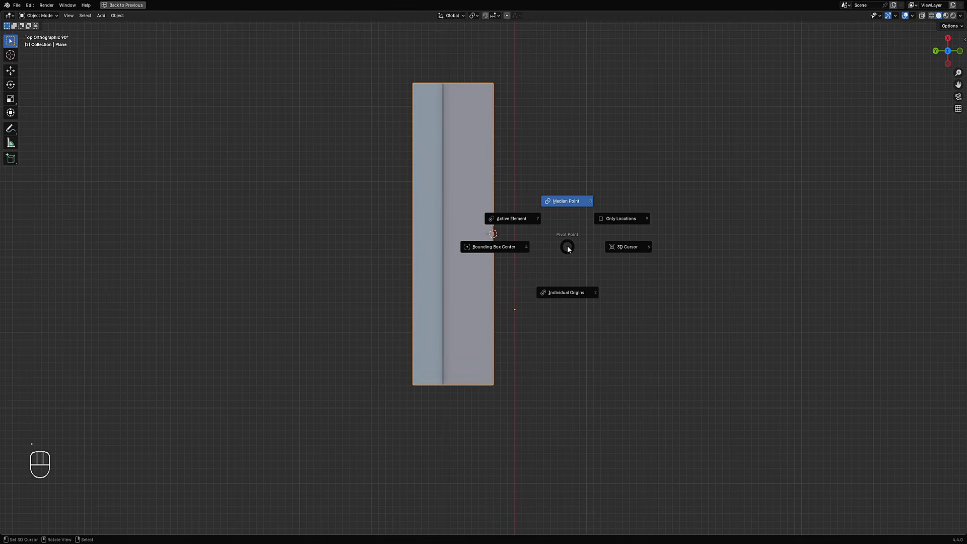
left_click(617, 249)
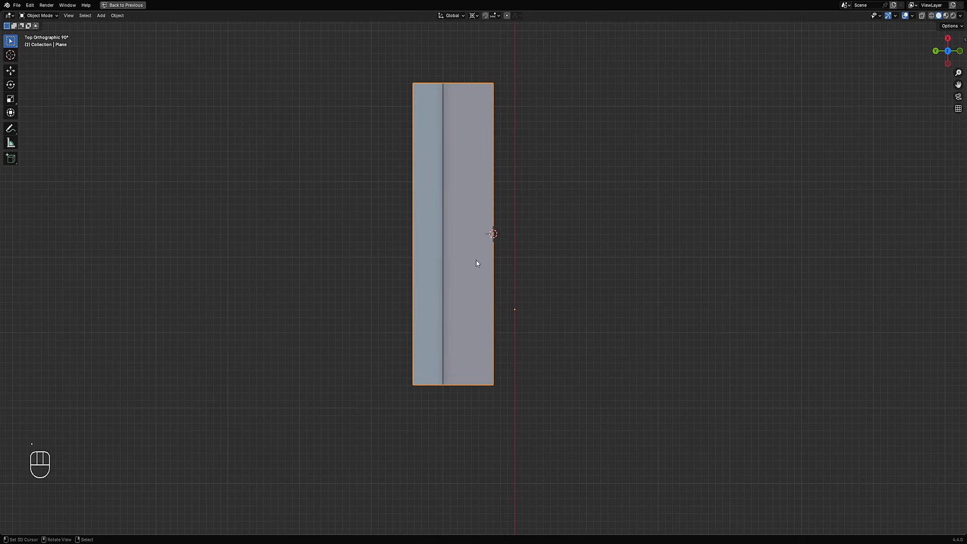
Duplicate the wall panel in place and mirror the copy along the global Y axis
left_click(474, 259)
key("shift+d")
right_click(536, 262)
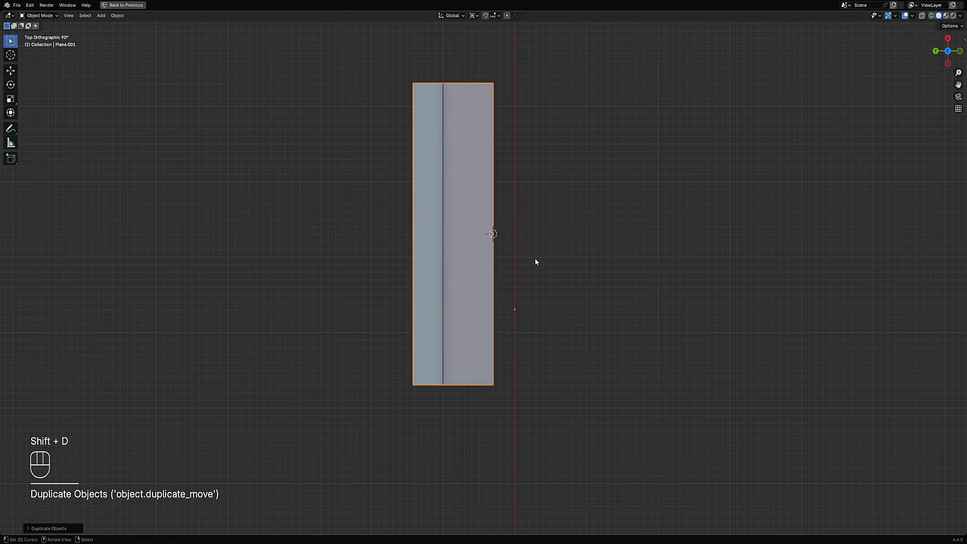
key("ctrl+m")
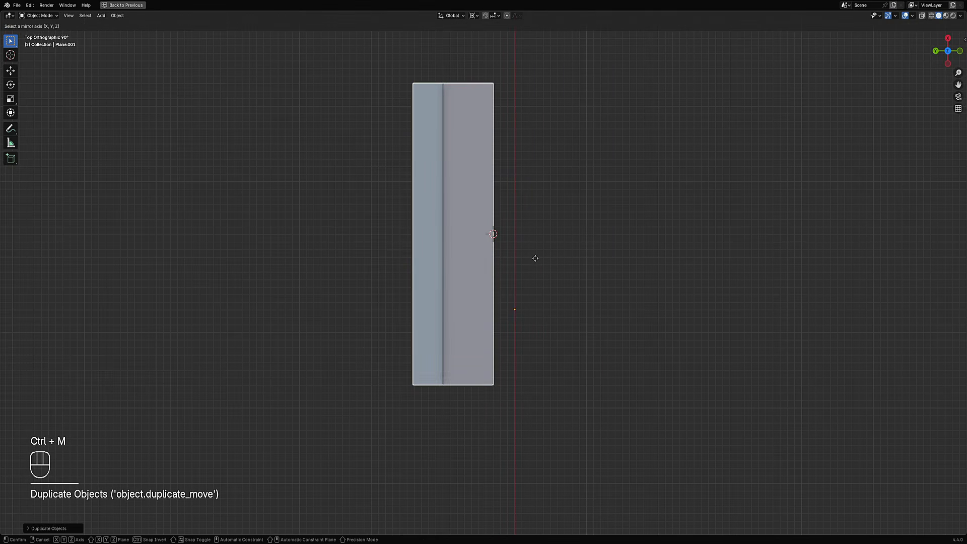
key("y")
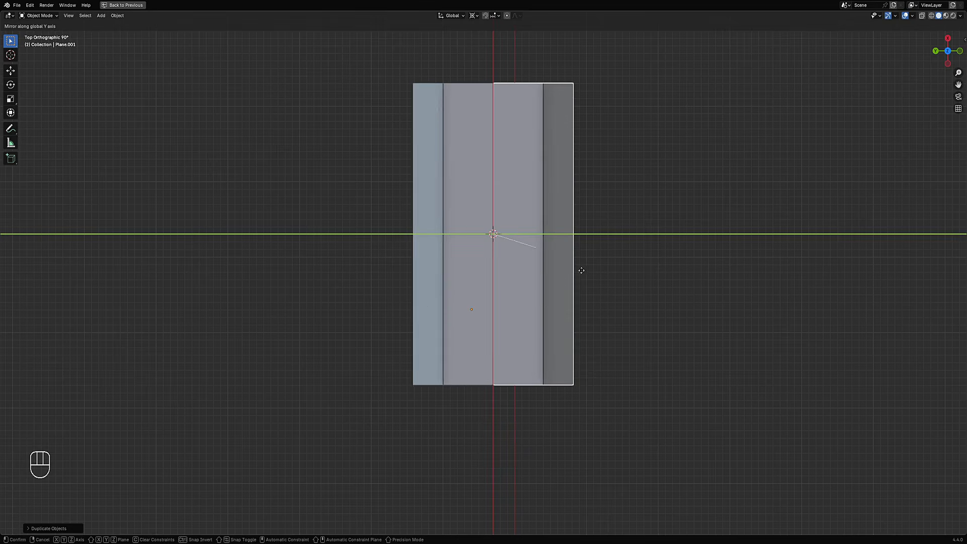
left_click(586, 271)
Examine the mirrored panel pair as a corridor in rendered shading with overlays hidden
mouse_move(586, 271)
middle_mouse_down()
mouse_move(600, 306)
mouse_move(565, 233)
middle_mouse_up()
key("z")
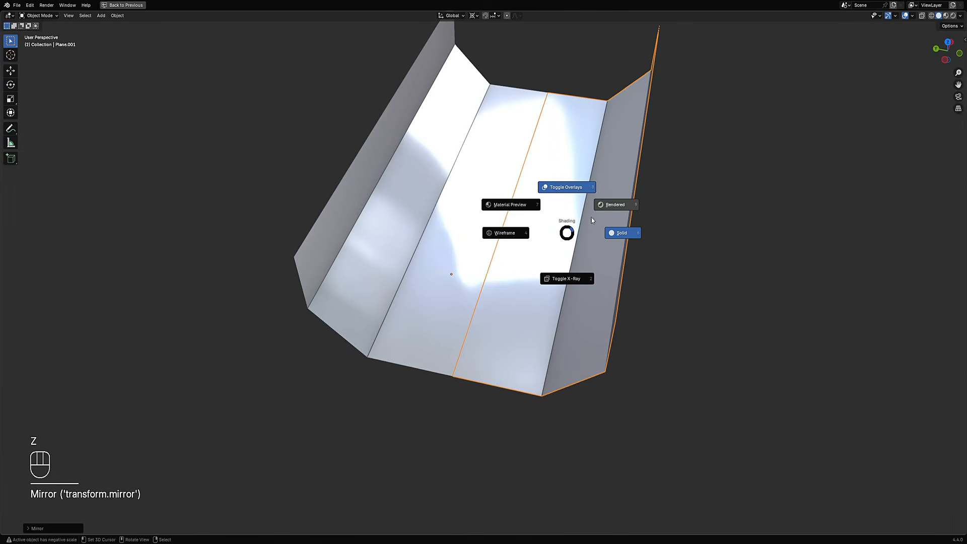
left_click(601, 214)
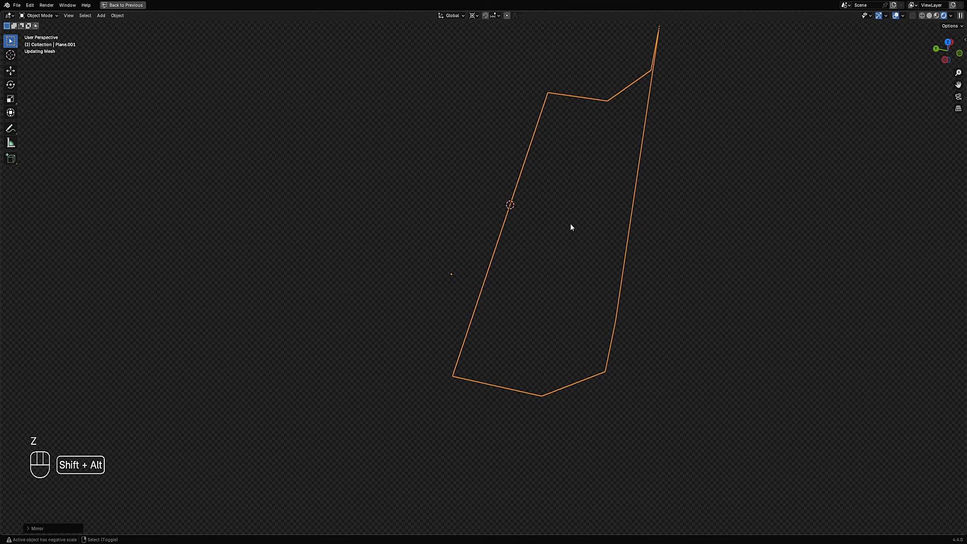
key("shift+alt+z")
middle_click_drag(578, 240, 598, 238)
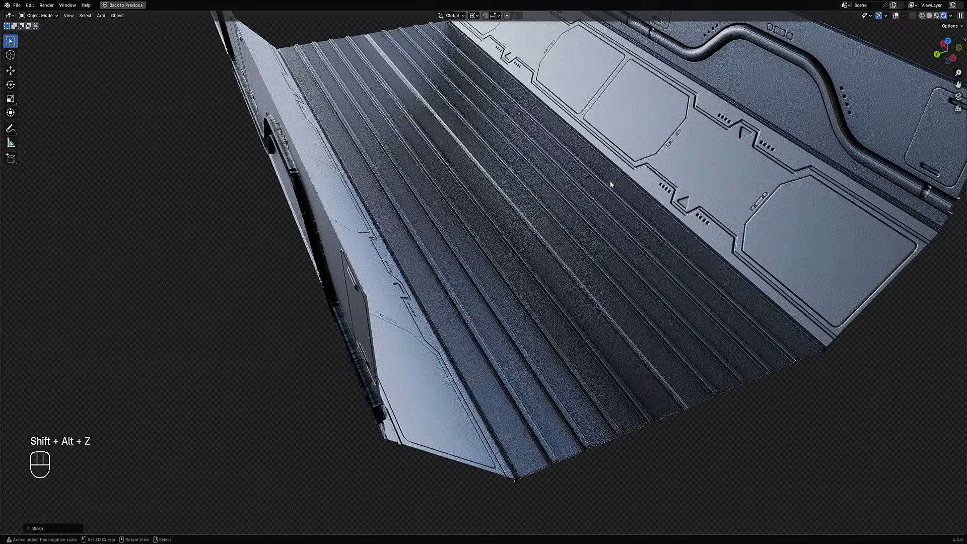
middle_click_drag(615, 178, 498, 287)
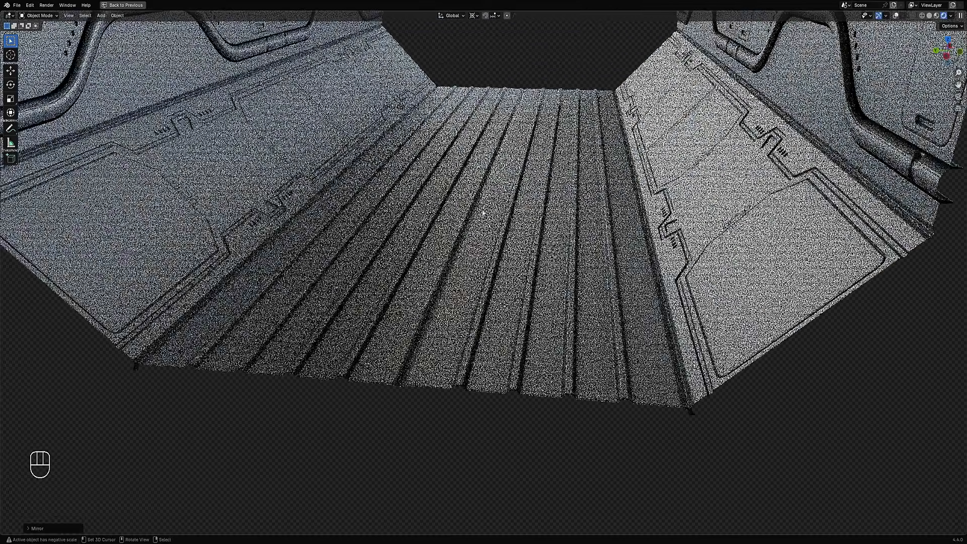
middle_click_drag(442, 303, 440, 334)
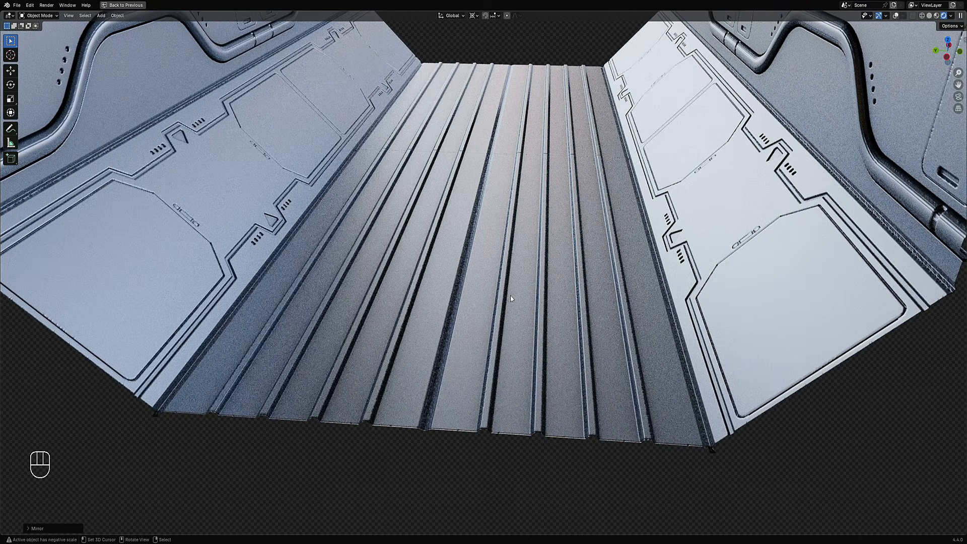
scroll(511, 298, "down", 4)
middle_click_drag(512, 296, 514, 236)
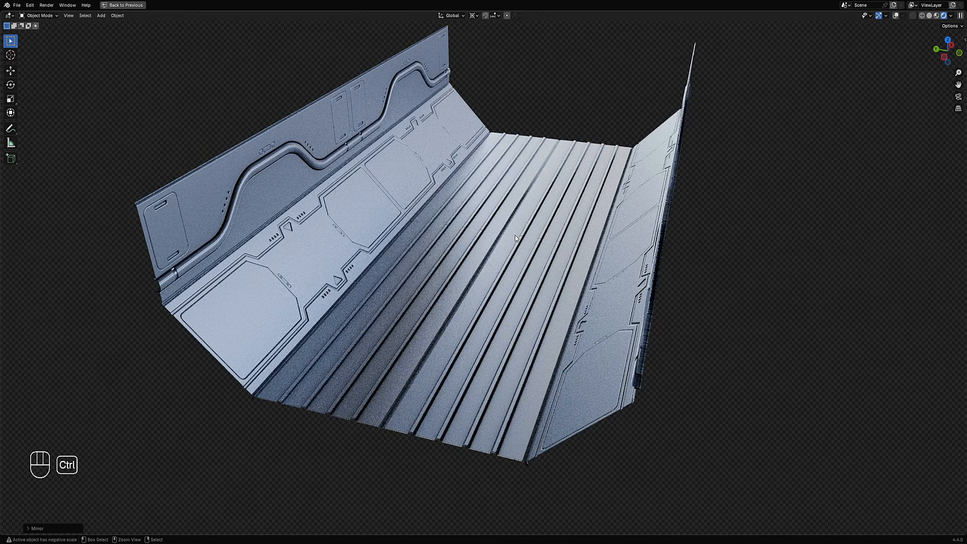
Try mirroring the duplicated panel along the global Z axis
key("ctrl+m")
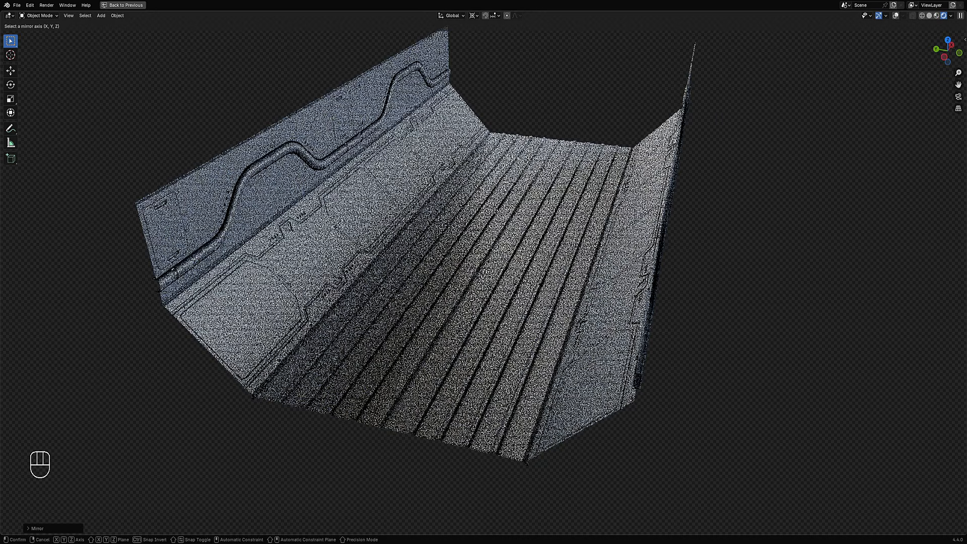
middle_click_drag(495, 203, 515, 227)
right_click(506, 217)
key("ctrl+m")
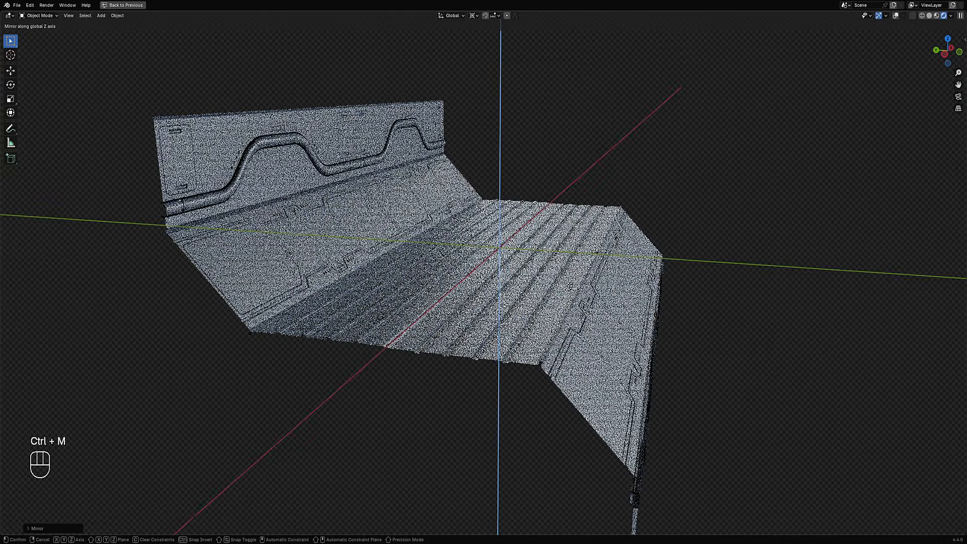
left_click(514, 228)
Delete the duplicated panel and view the original wall panel in rendered shading
scroll(719, 244, "down", 4)
middle_click_drag(719, 245, 528, 338)
key("shift+alt+z")
key("shift+alt+z")
key("shift+alt+z")
key("shift+alt+z")
key("x")
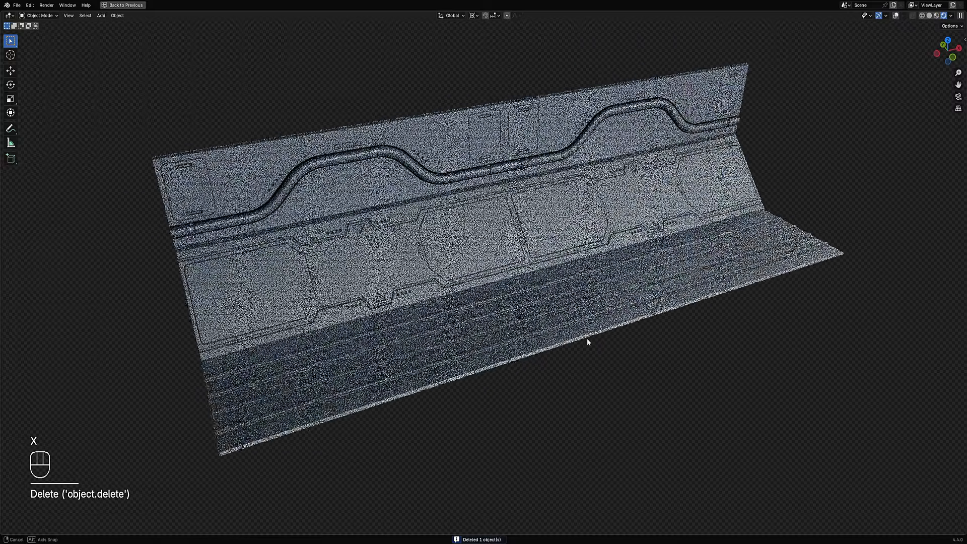
left_click(531, 271)
mouse_move(607, 321)
middle_mouse_down()
mouse_move(566, 317)
mouse_move(611, 315)
middle_mouse_up()
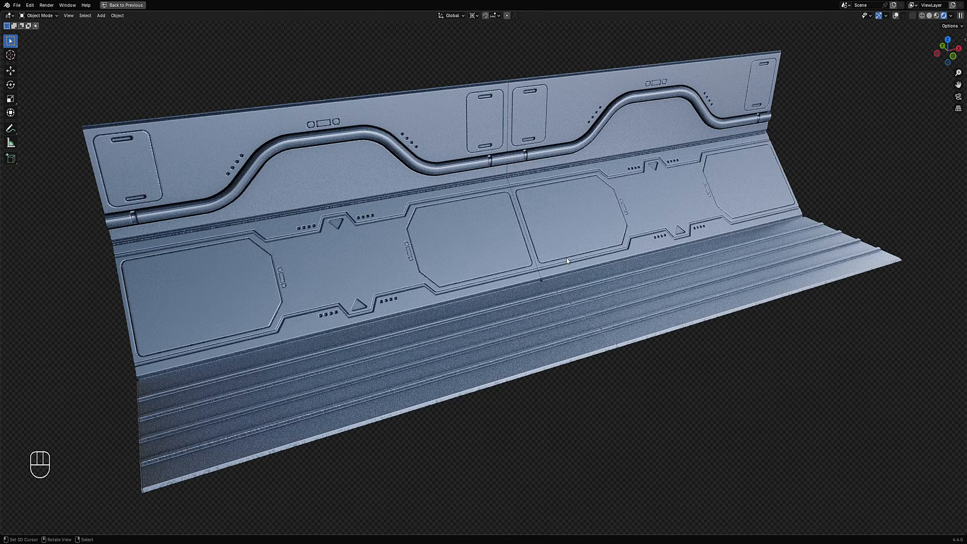